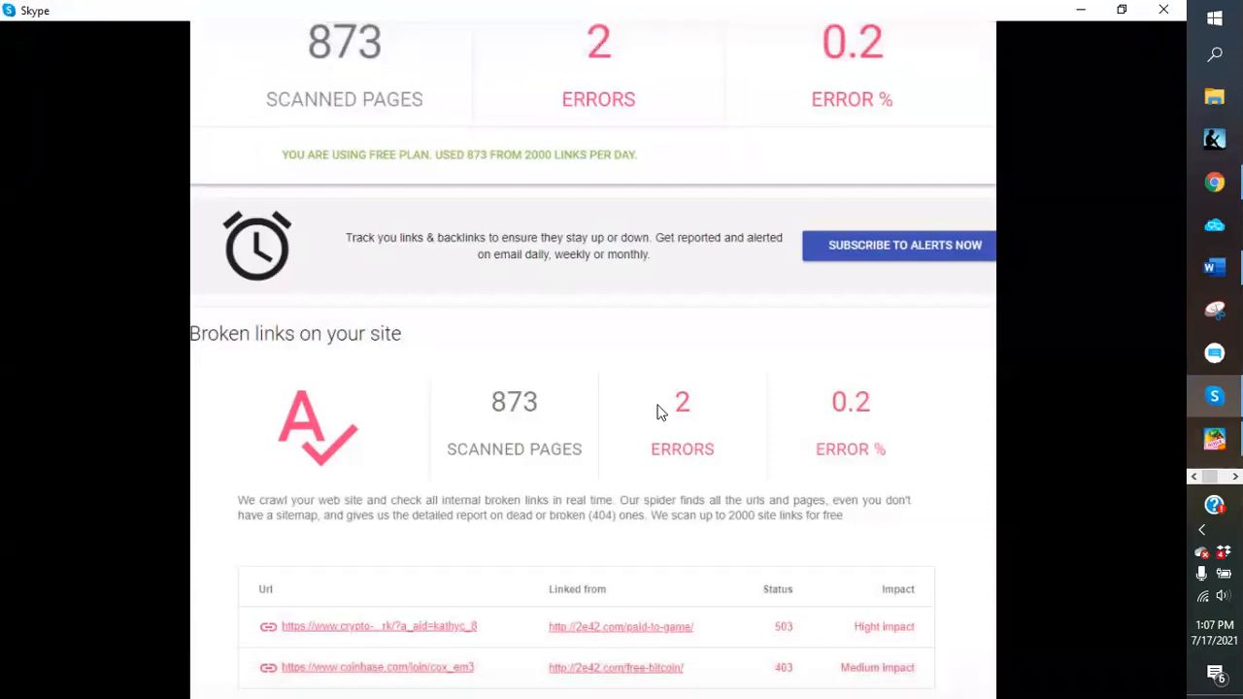
# Minimize the full-screen Skype call window to reveal the 2e42.com Paid To Game post in Chrome
pyautogui.click(1075, 10)
pyautogui.scroll(-3, 697, 476)
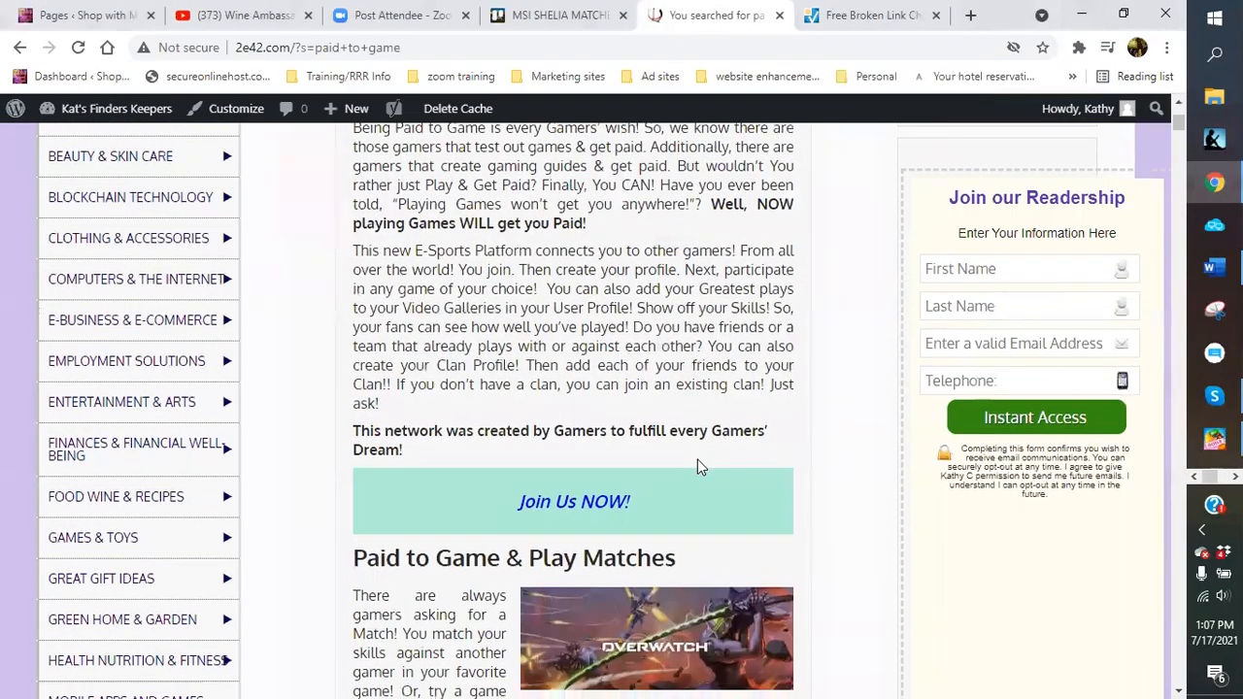
pyautogui.scroll(2, 682, 413)
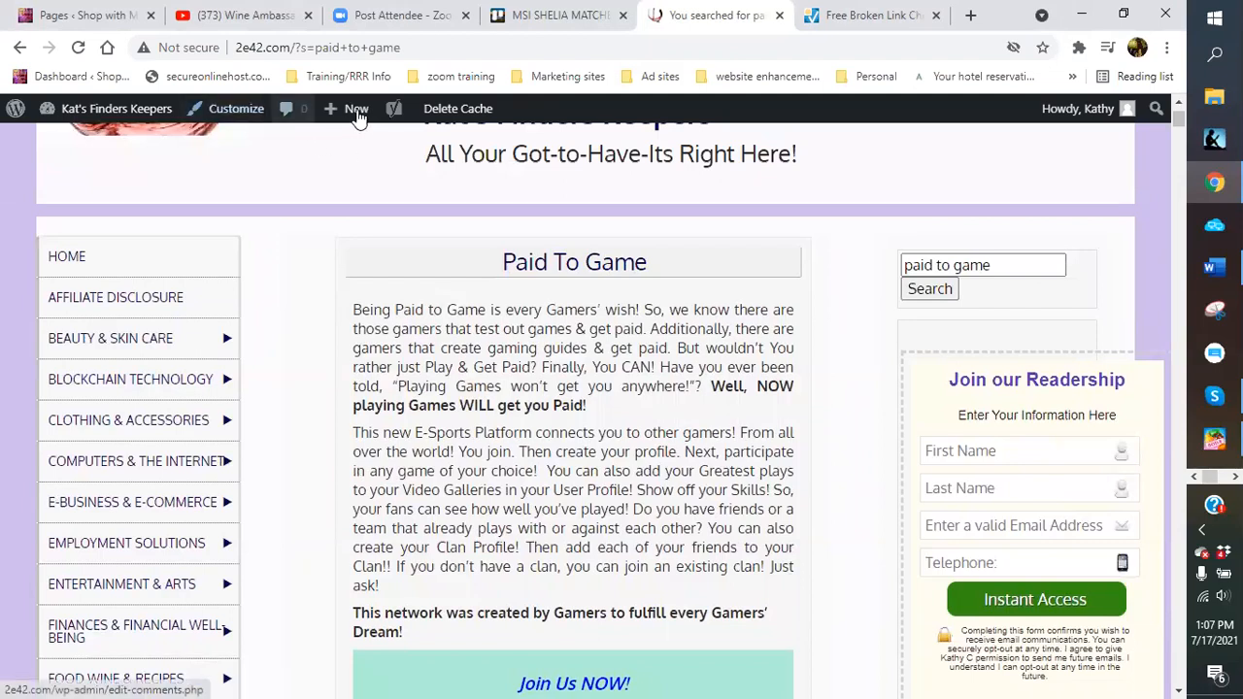
pyautogui.moveTo(340, 123)
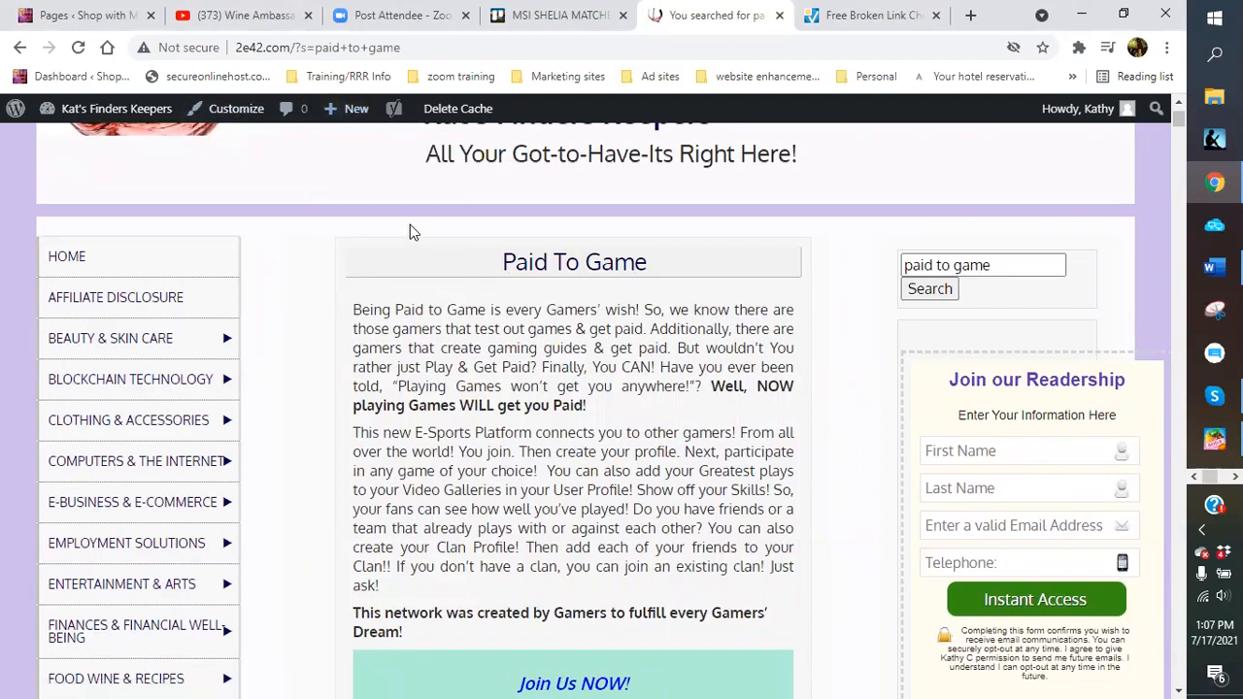
pyautogui.scroll(-1, 472, 373)
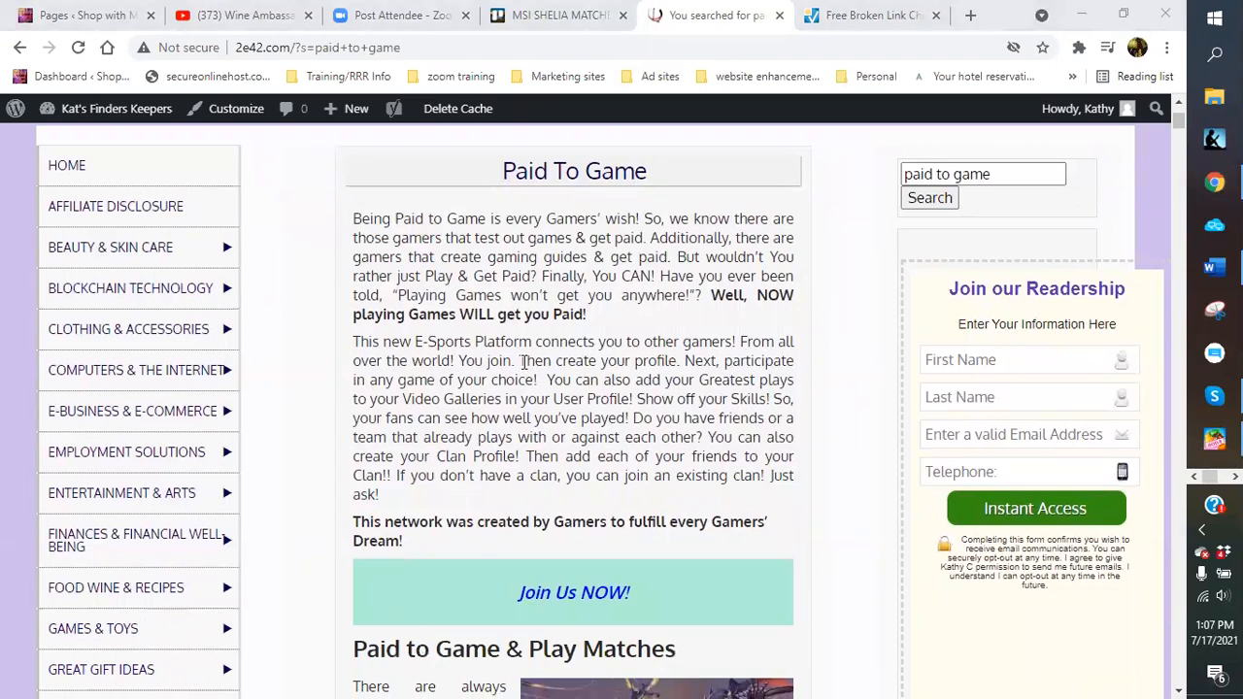
pyautogui.scroll(-5, 524, 361)
pyautogui.scroll(-5, 558, 389)
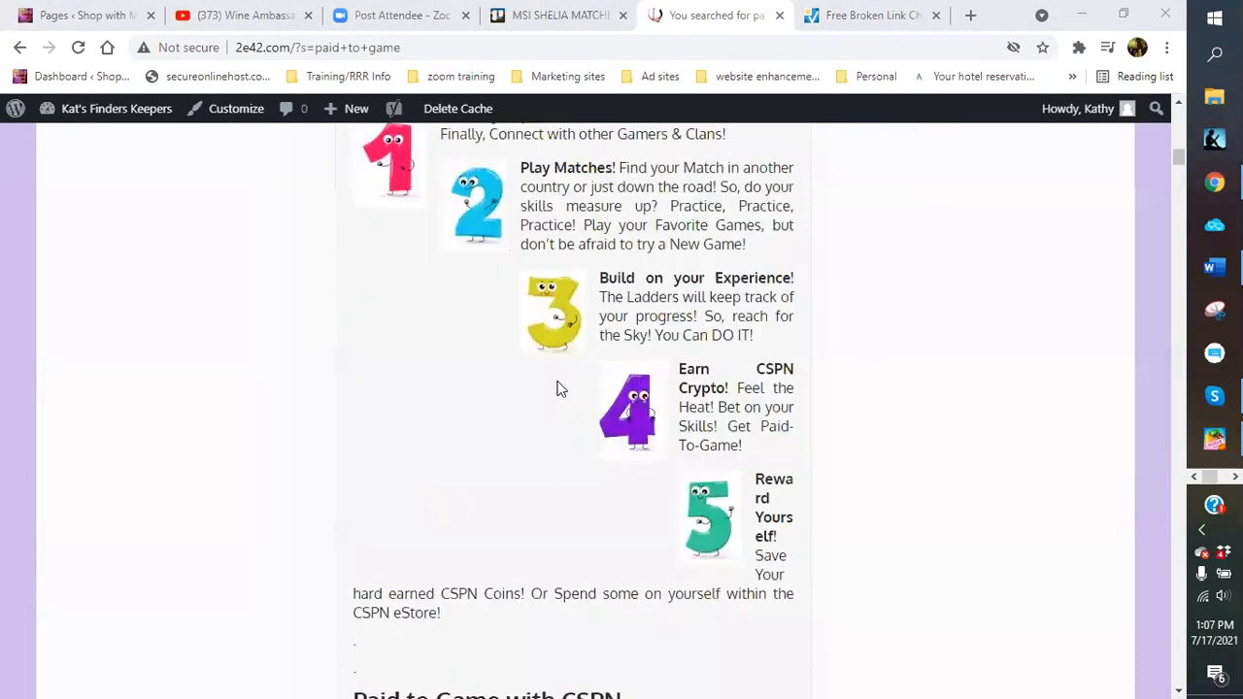
pyautogui.scroll(-10, 558, 388)
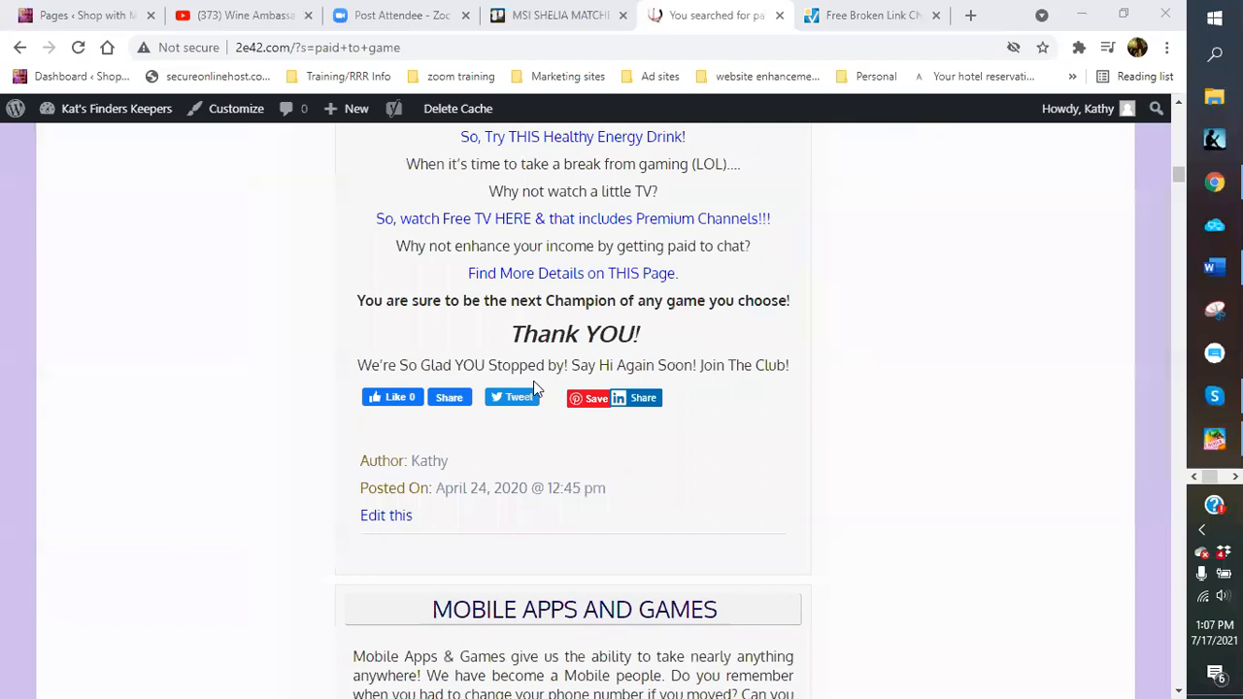
pyautogui.scroll(10, 533, 386)
pyautogui.scroll(16, 533, 386)
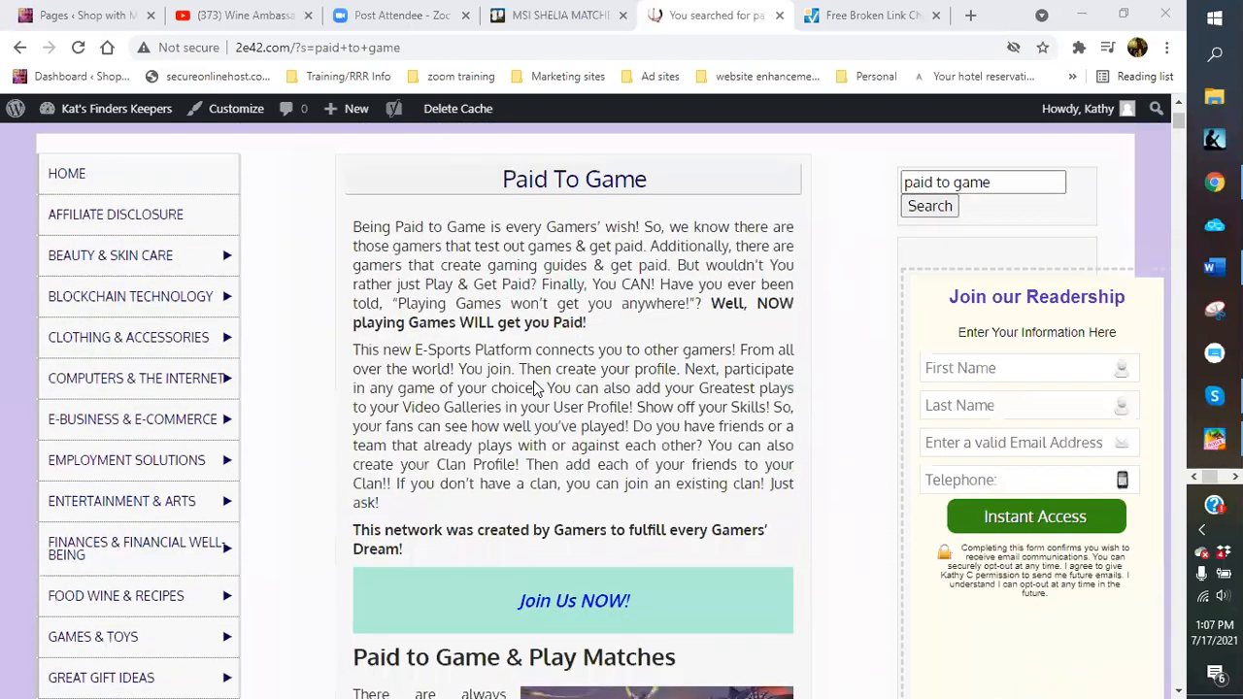
pyautogui.scroll(2, 533, 386)
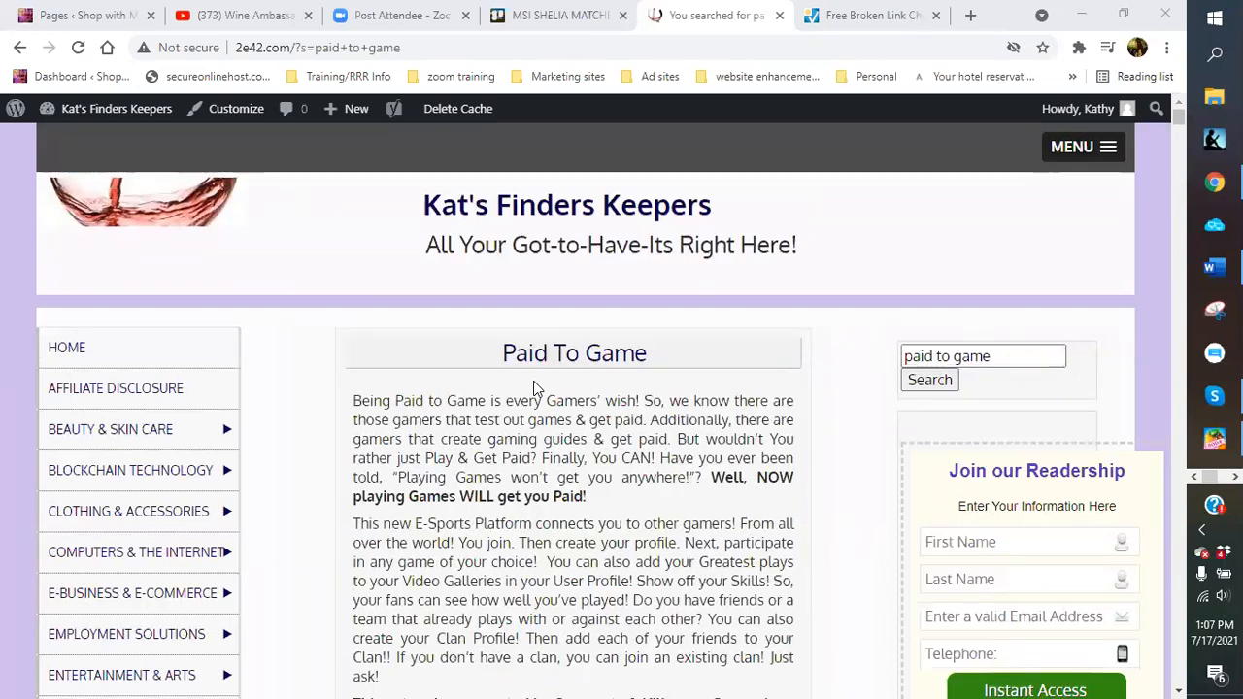
pyautogui.scroll(-5, 533, 387)
pyautogui.scroll(5, 533, 380)
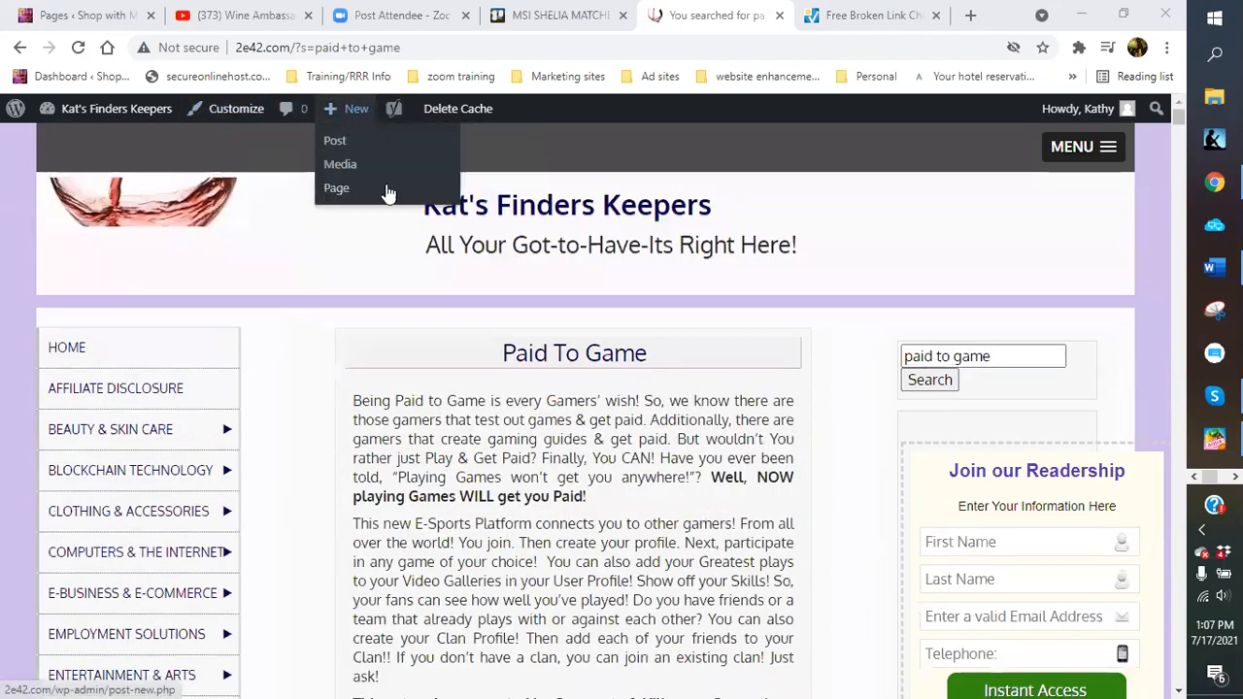
pyautogui.scroll(-10, 469, 551)
pyautogui.scroll(-15, 469, 552)
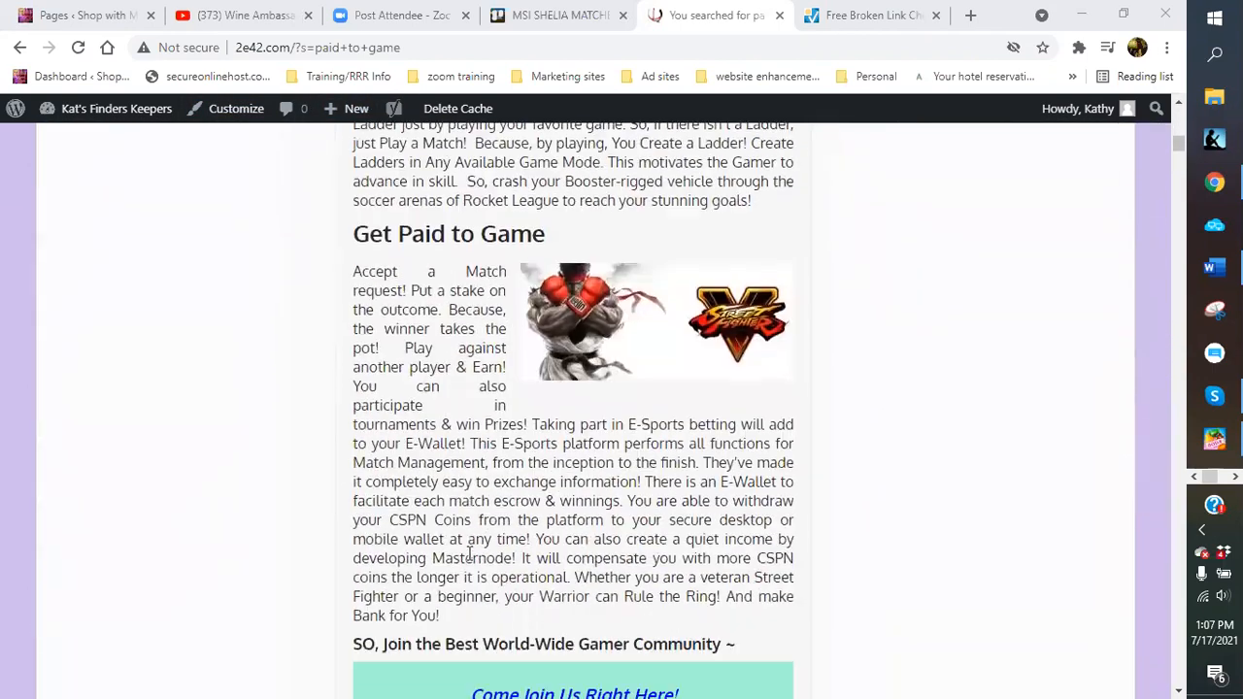
pyautogui.scroll(-6, 425, 458)
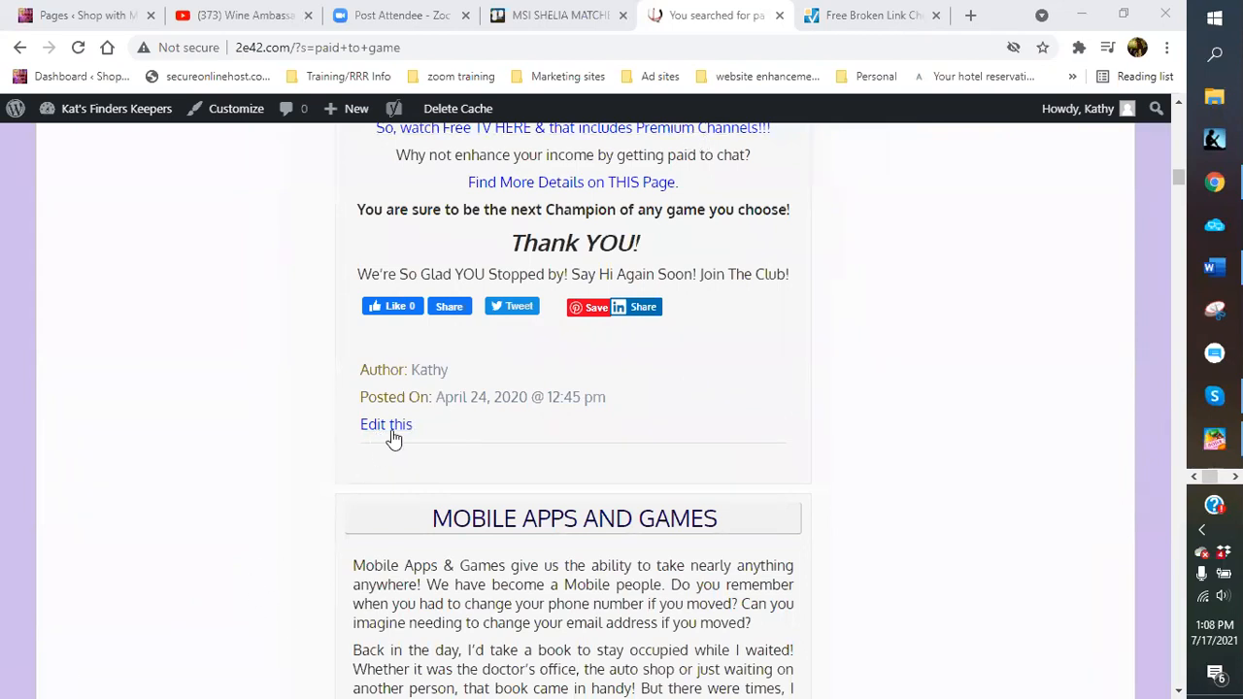
# Open Paid To Game in the block editor, dismiss the welcome tour, then exit to the admin Pages list
pyautogui.click(386, 425)
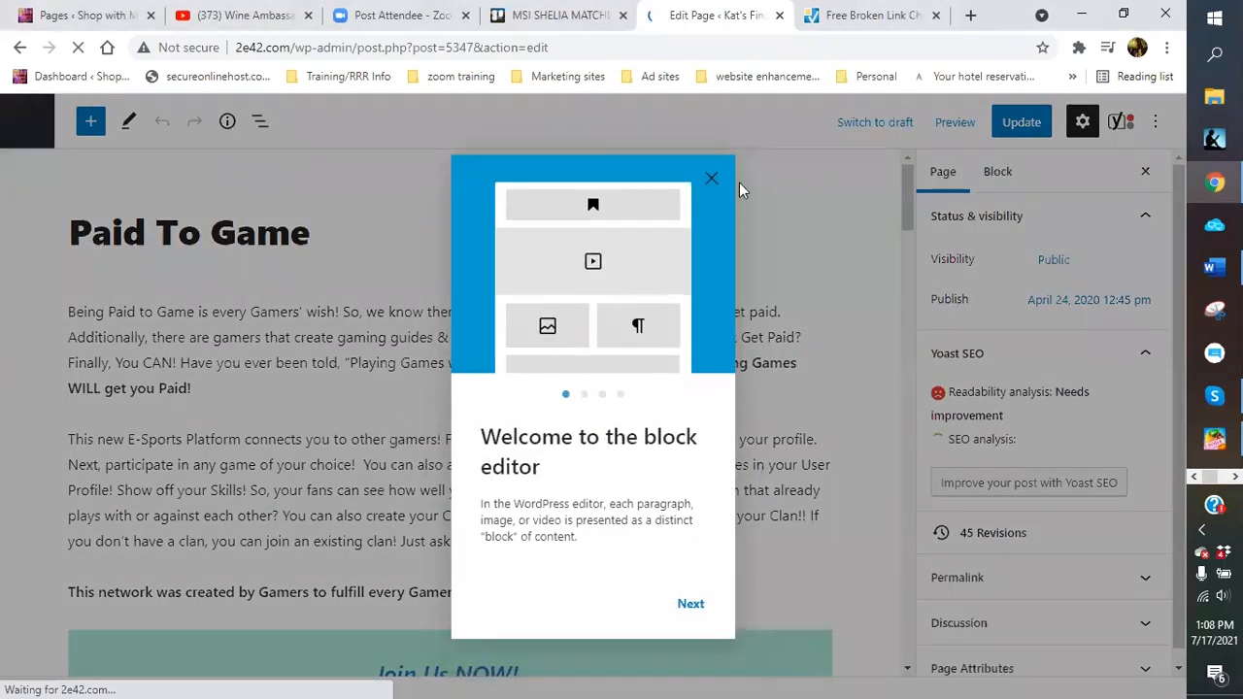
pyautogui.click(723, 181)
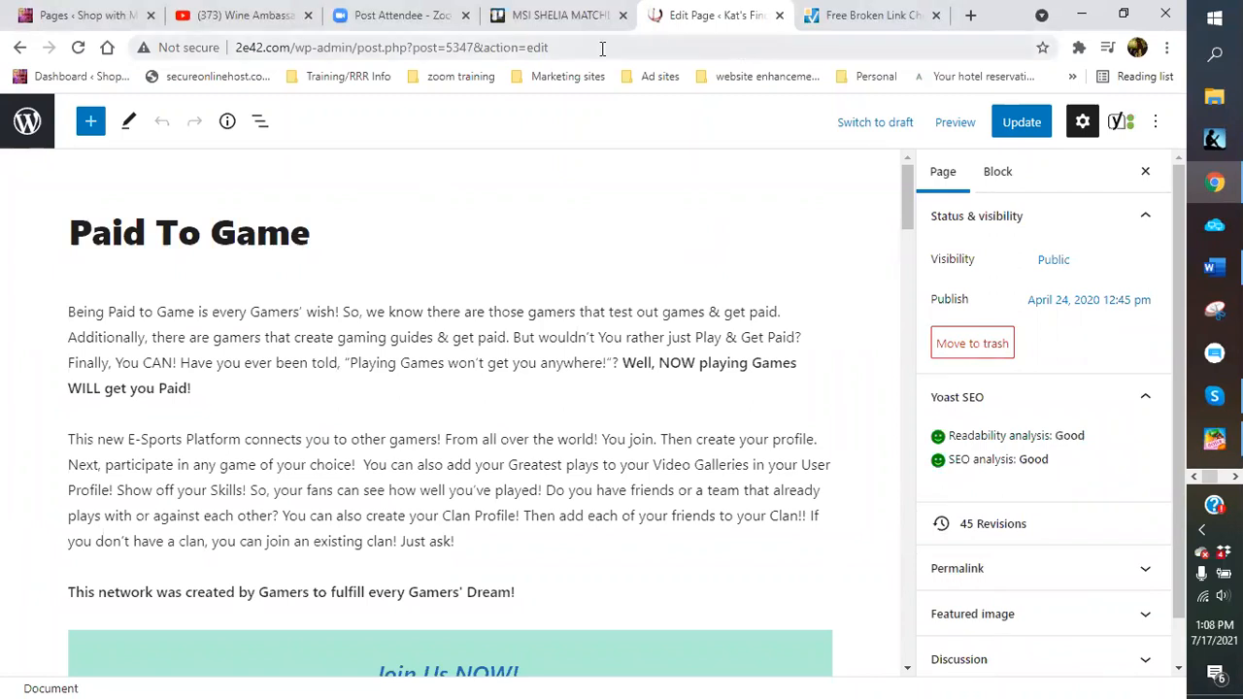
pyautogui.click(7, 141)
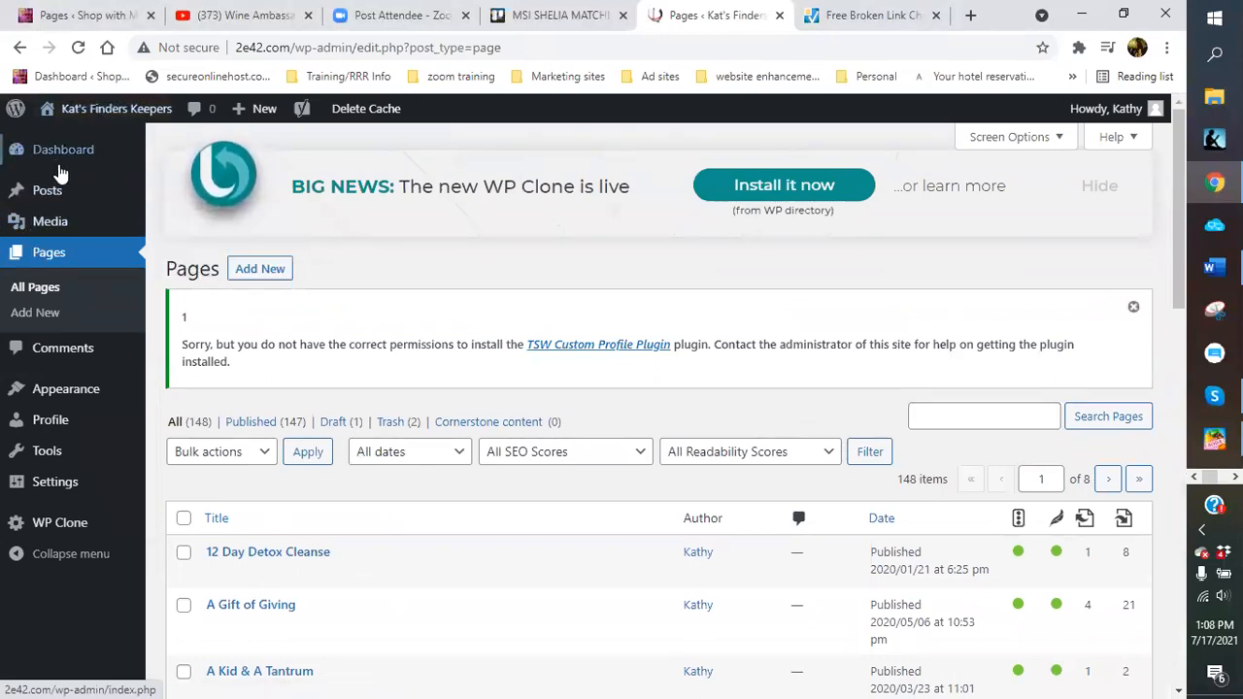
# Go from the Posts list to the All Pages list in the admin
pyautogui.click(50, 199)
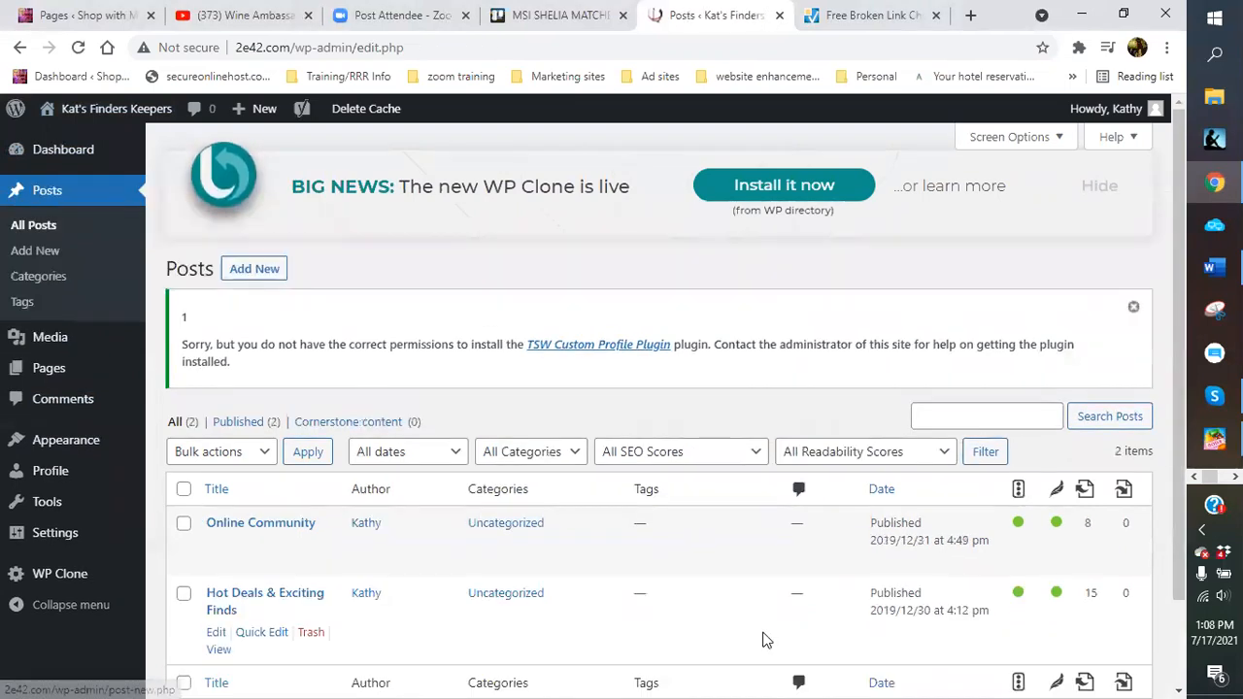
pyautogui.scroll(-1, 621, 612)
pyautogui.scroll(-1, 621, 610)
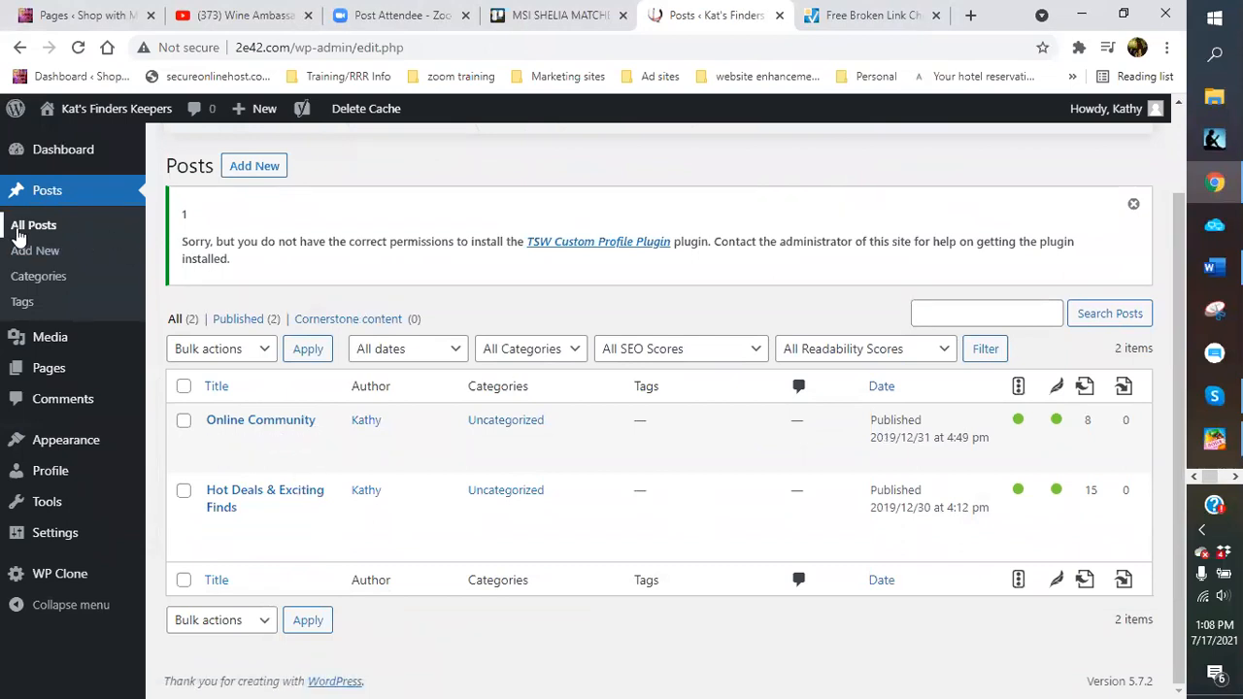
pyautogui.moveTo(53, 386)
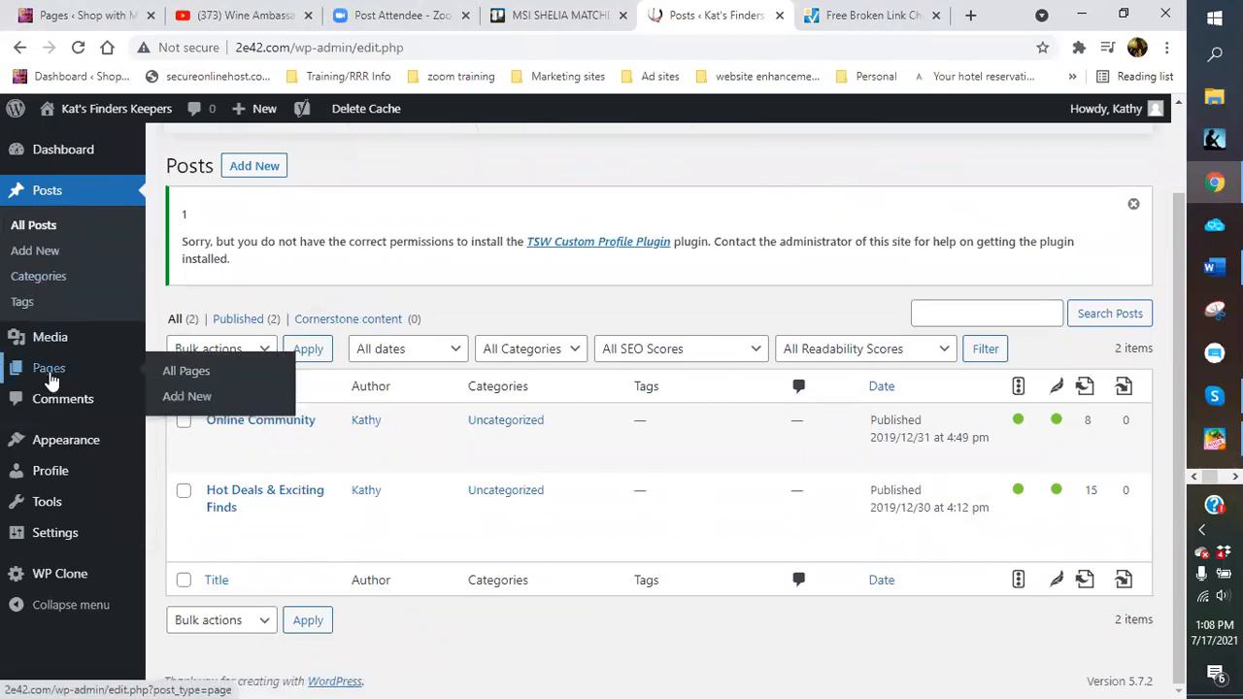
pyautogui.click(192, 381)
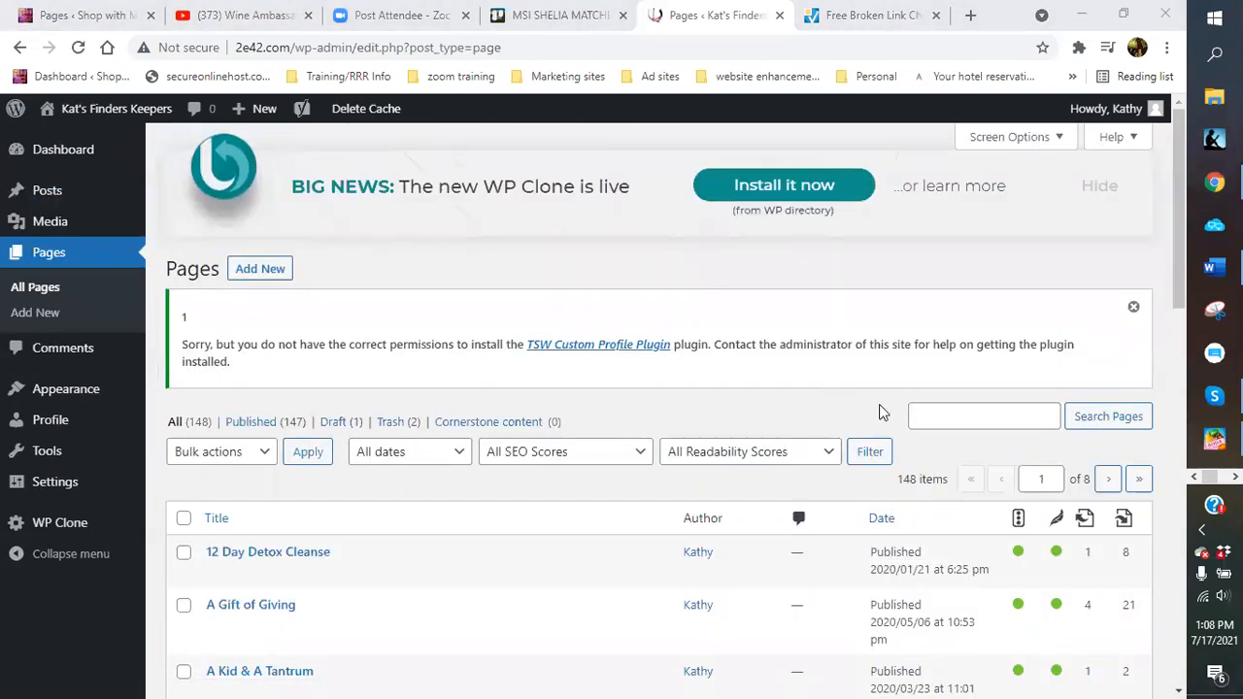
pyautogui.scroll(-4, 932, 369)
pyautogui.scroll(-8, 1065, 308)
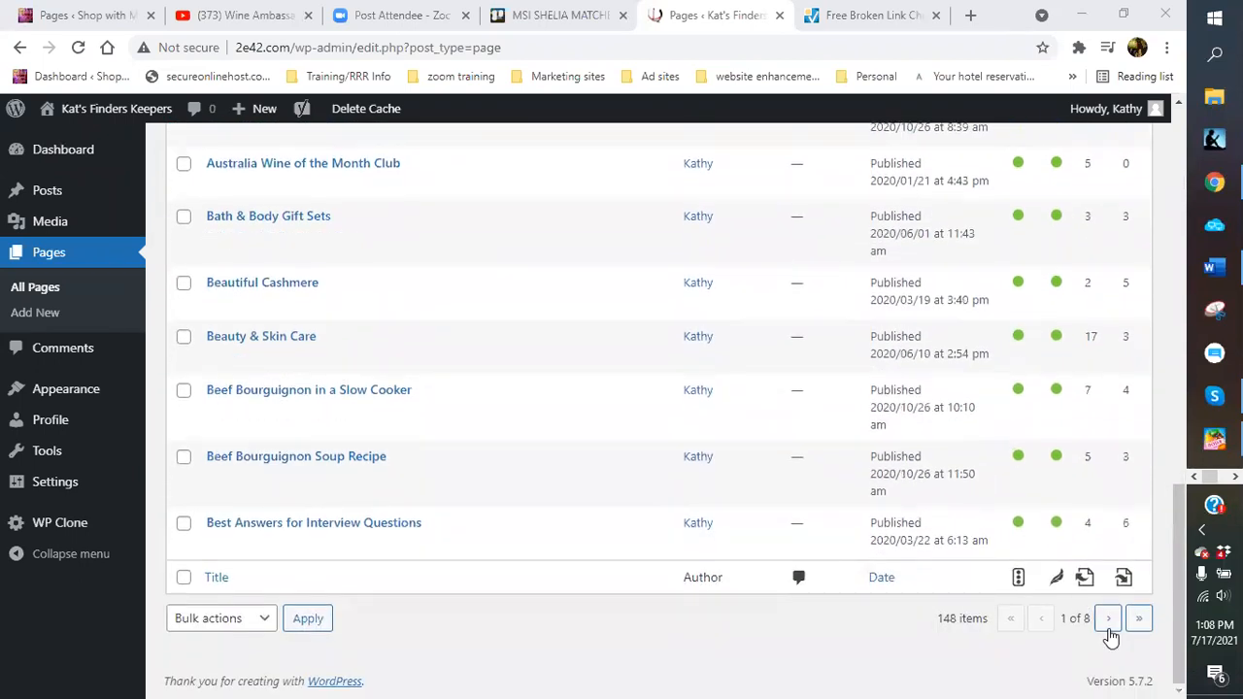
# Jump to the last page, step back to page 5 of 8, and find the Paid To Game entry
pyautogui.click(1139, 624)
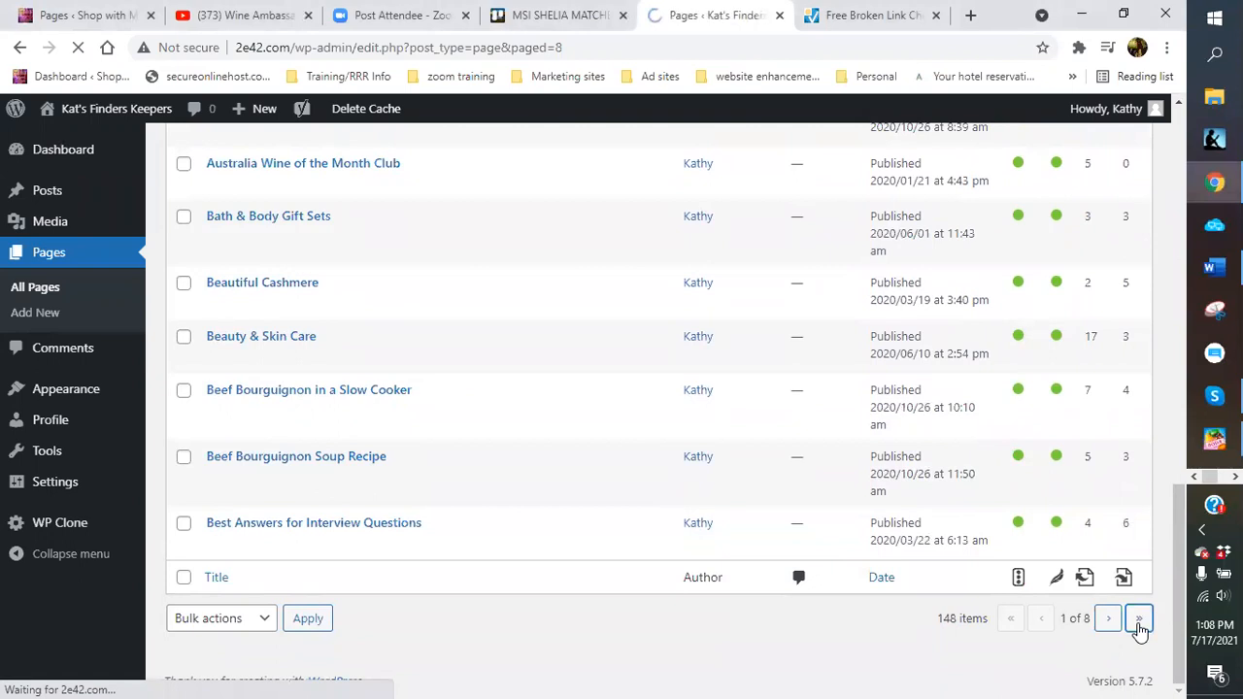
pyautogui.scroll(-3, 1068, 544)
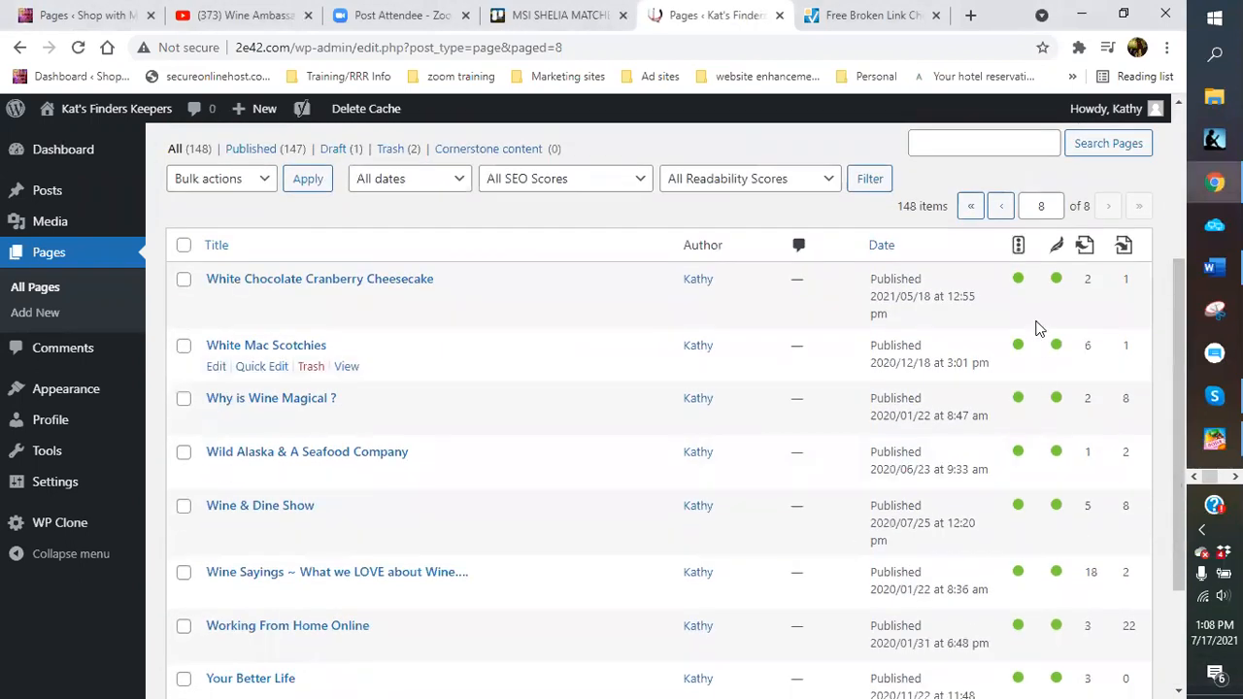
pyautogui.click(1002, 208)
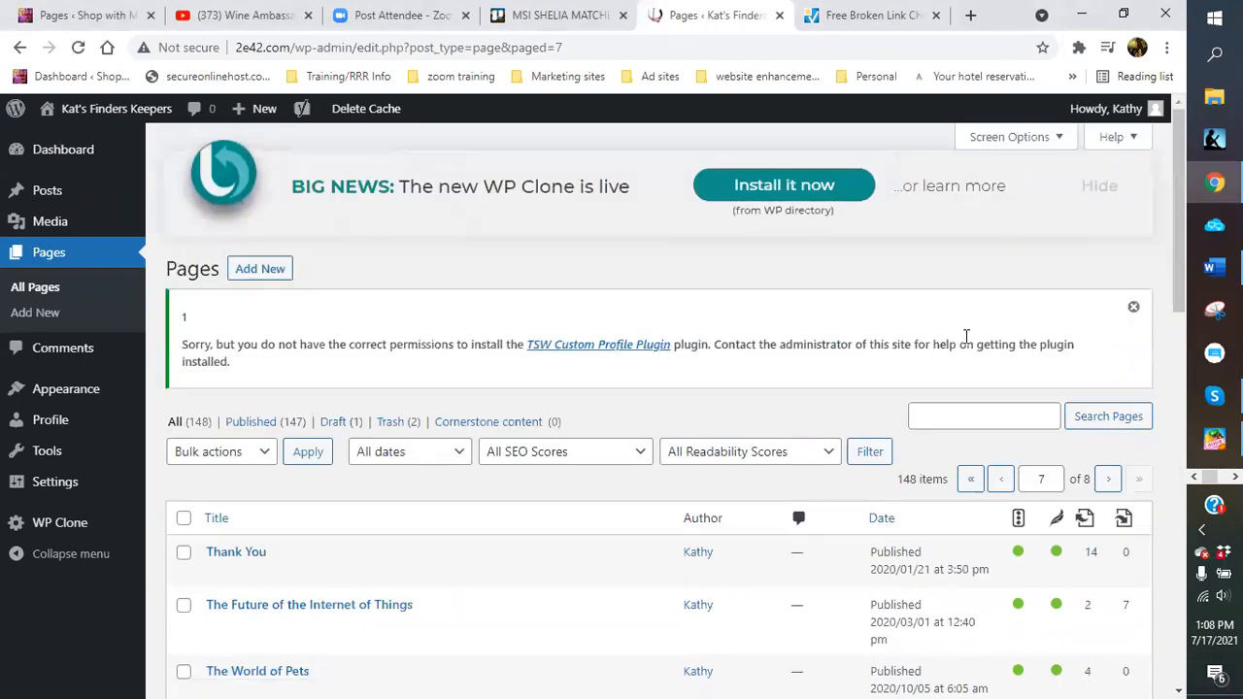
pyautogui.scroll(-2, 966, 336)
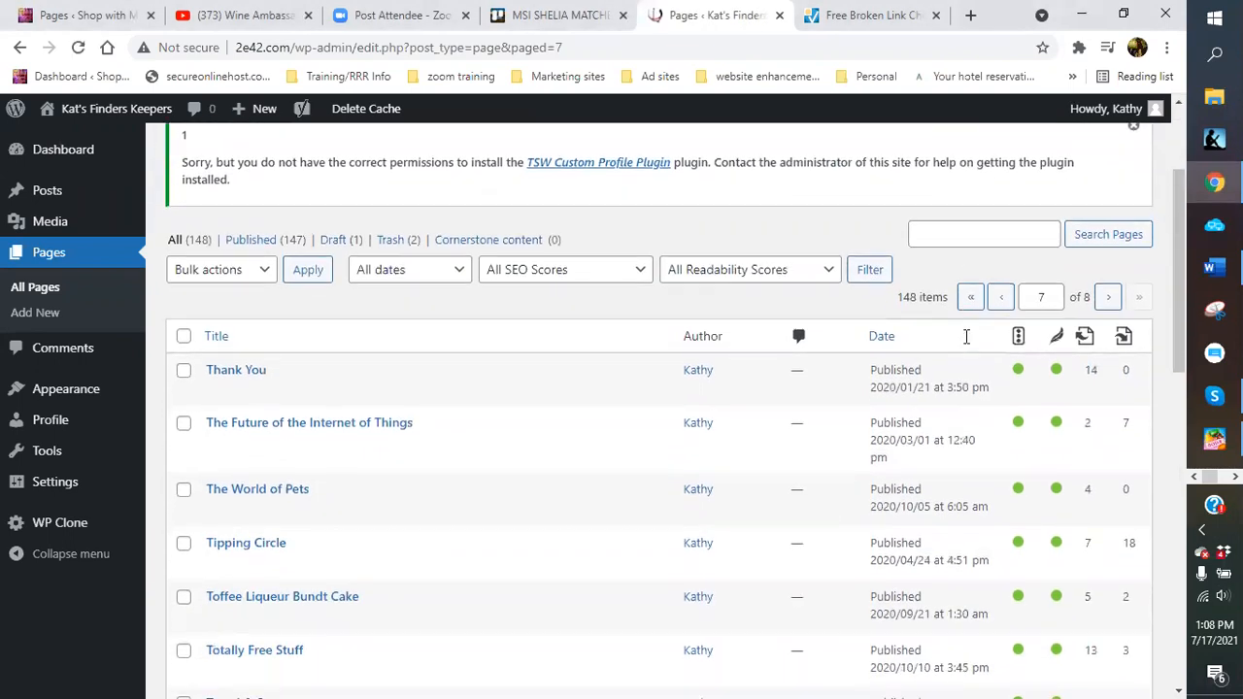
pyautogui.click(1000, 301)
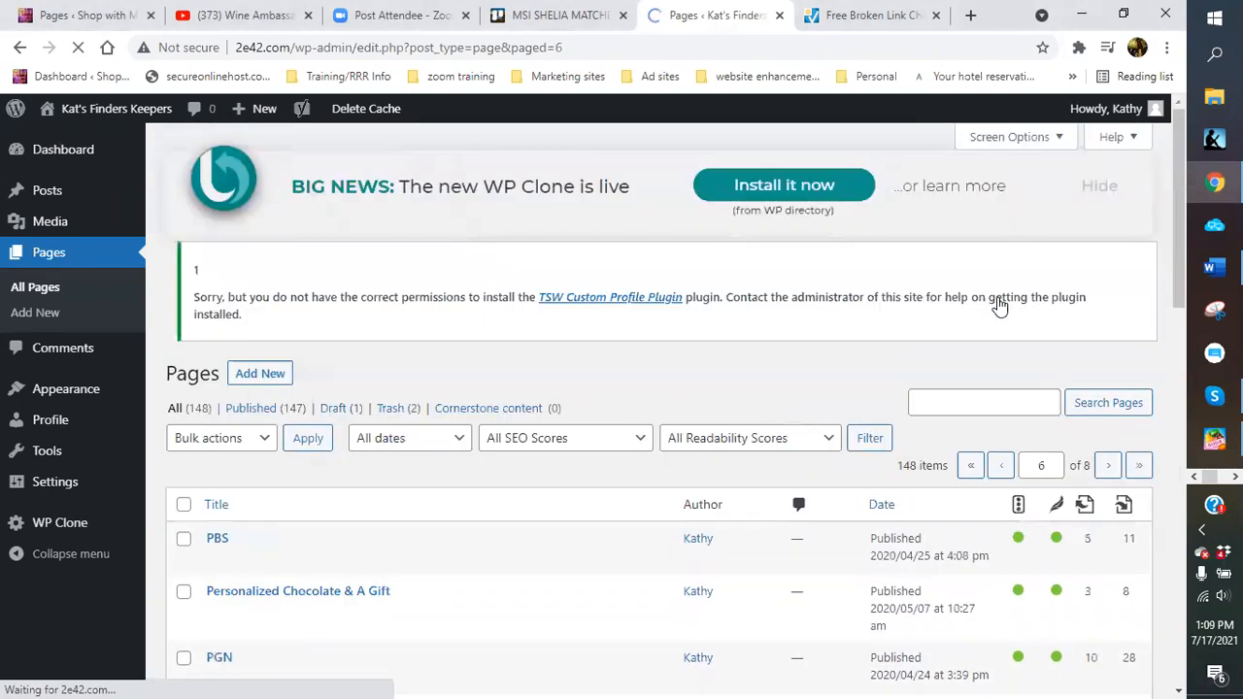
pyautogui.scroll(-2, 998, 303)
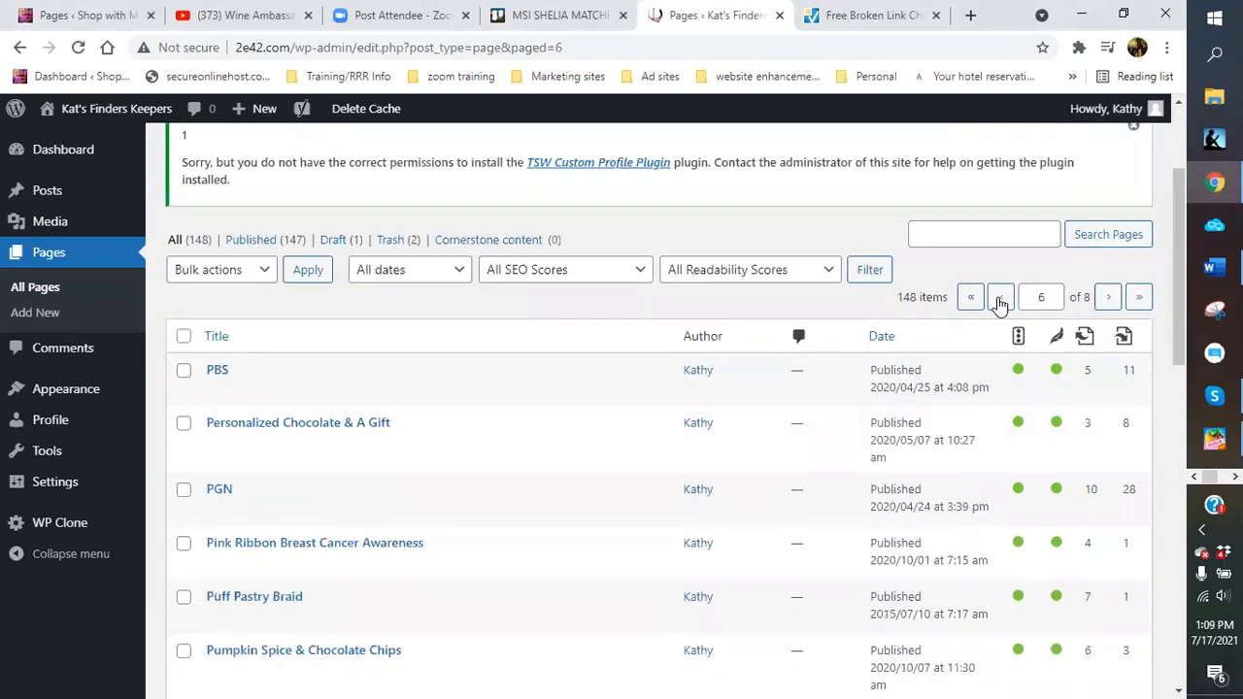
pyautogui.click(1003, 302)
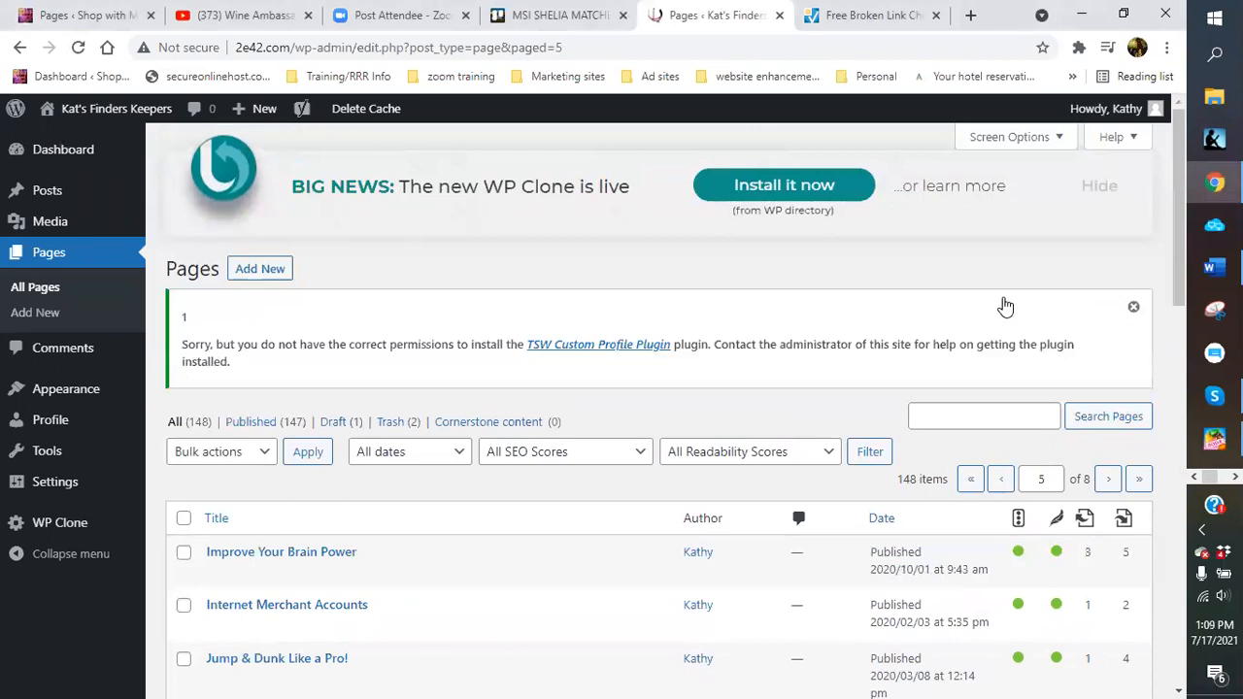
pyautogui.scroll(-2, 1005, 305)
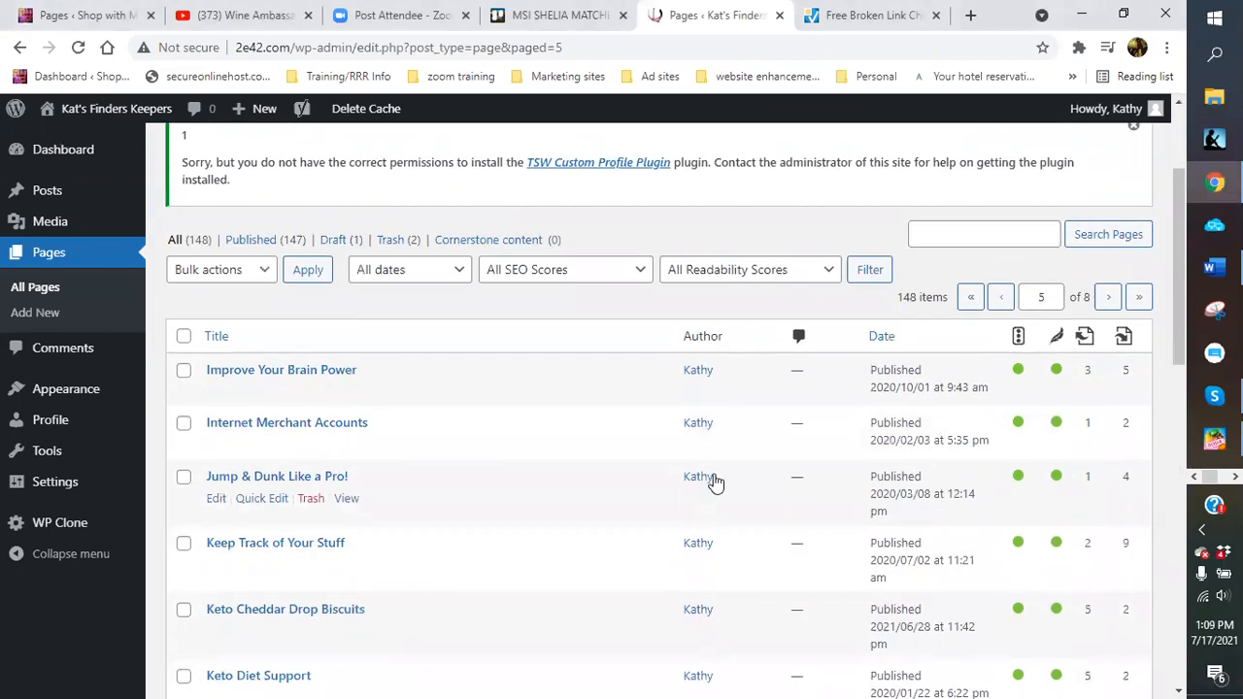
pyautogui.scroll(-2, 890, 434)
pyautogui.scroll(-2, 890, 435)
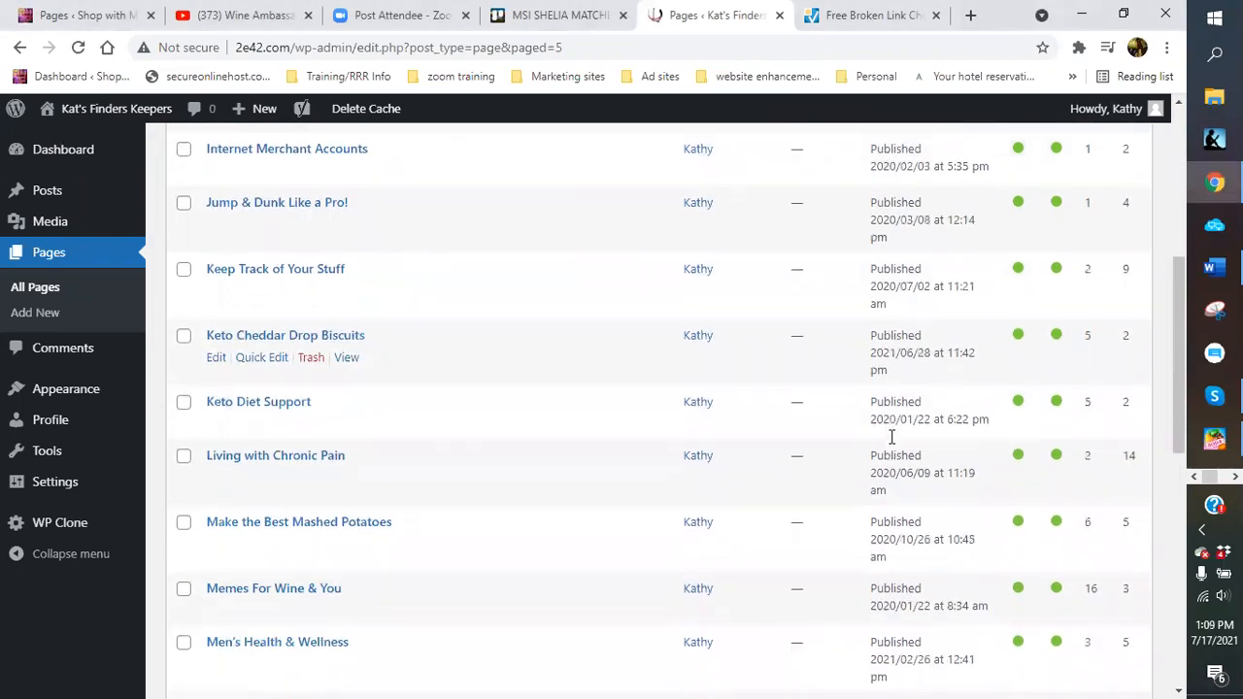
pyautogui.scroll(-2, 890, 437)
pyautogui.scroll(-1, 890, 437)
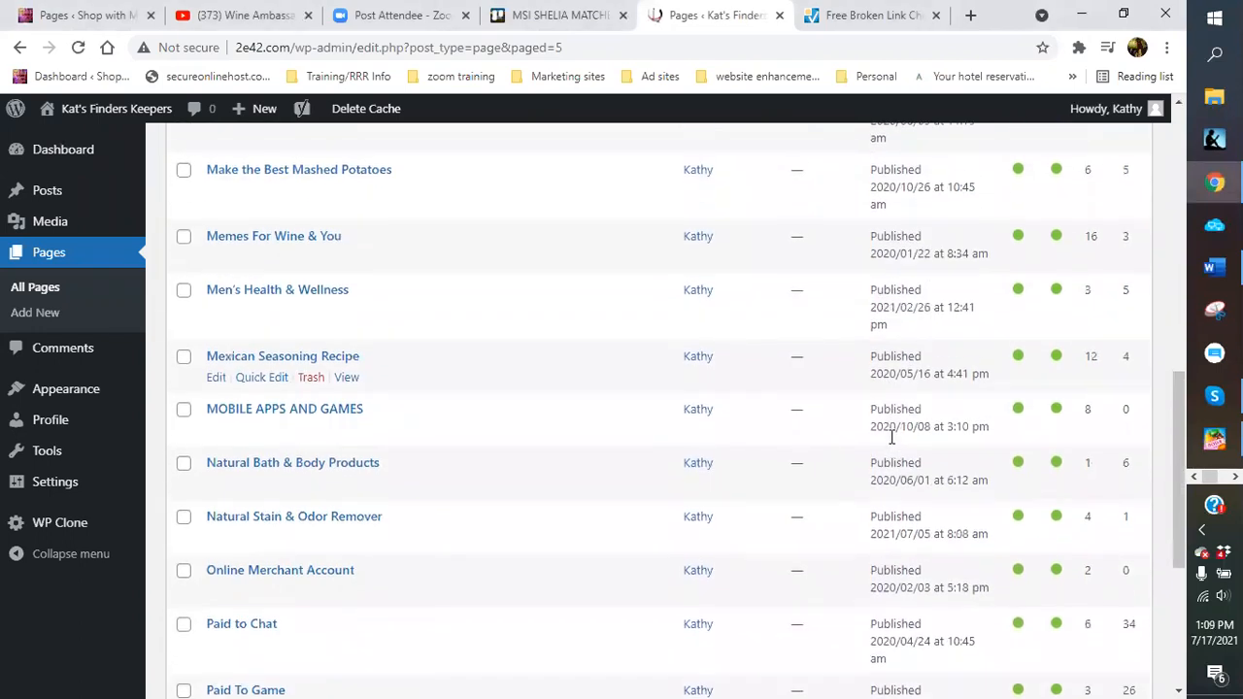
pyautogui.scroll(-2, 890, 444)
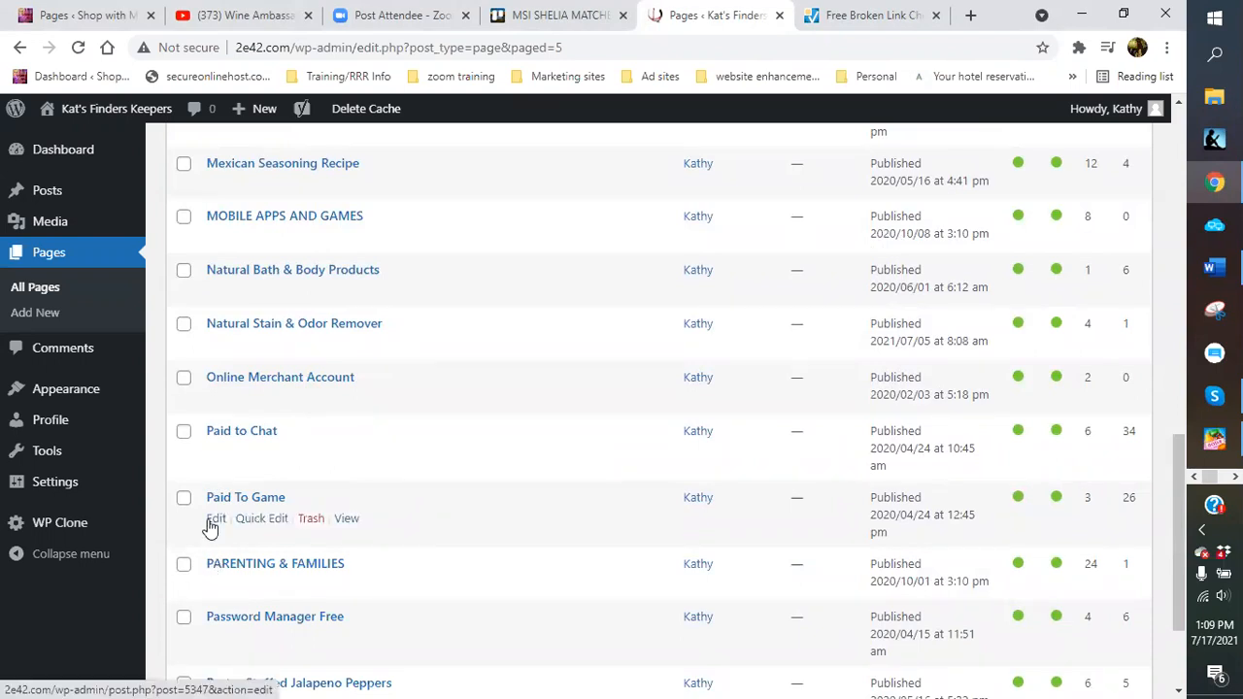
# Reopen Paid To Game in the block editor and show the editor's ⋮ Options menu
pyautogui.click(215, 520)
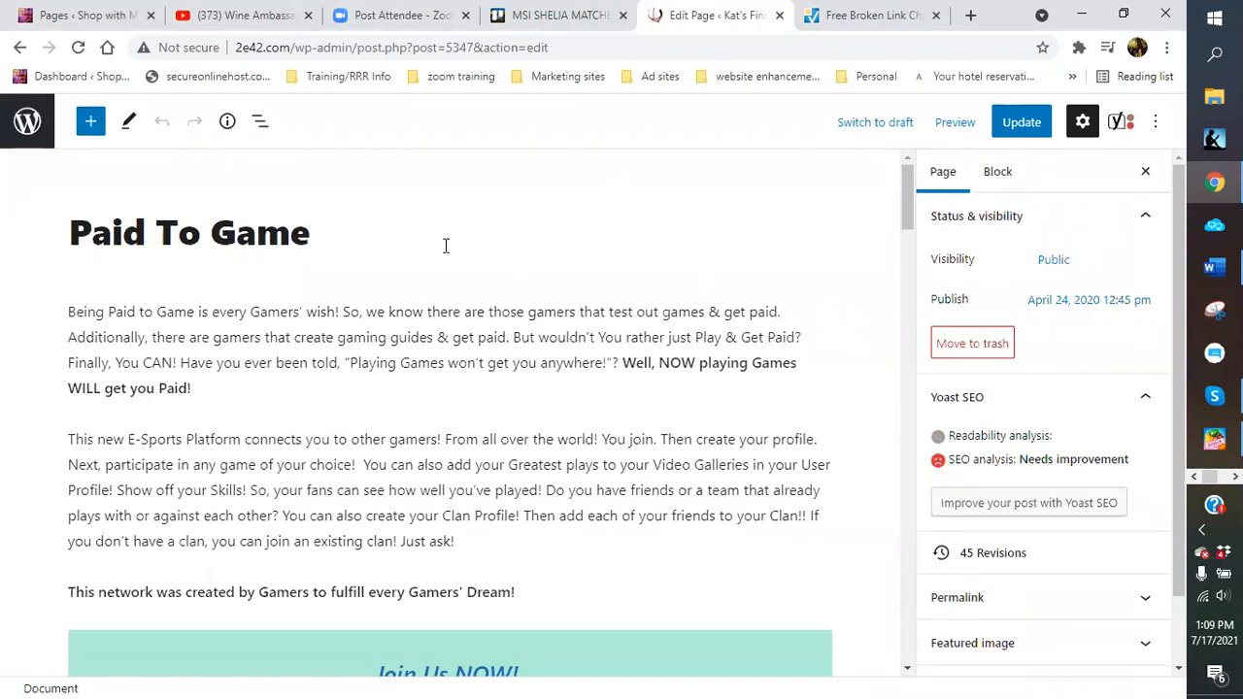
pyautogui.scroll(-1, 659, 220)
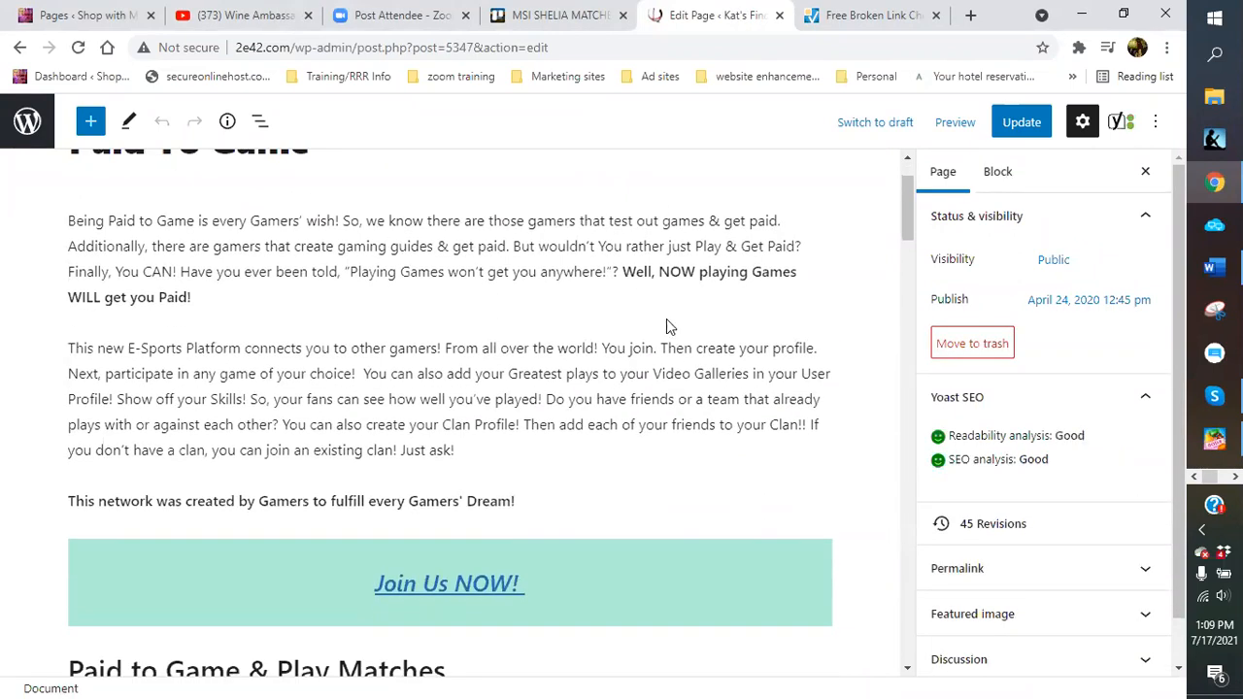
pyautogui.scroll(1, 670, 330)
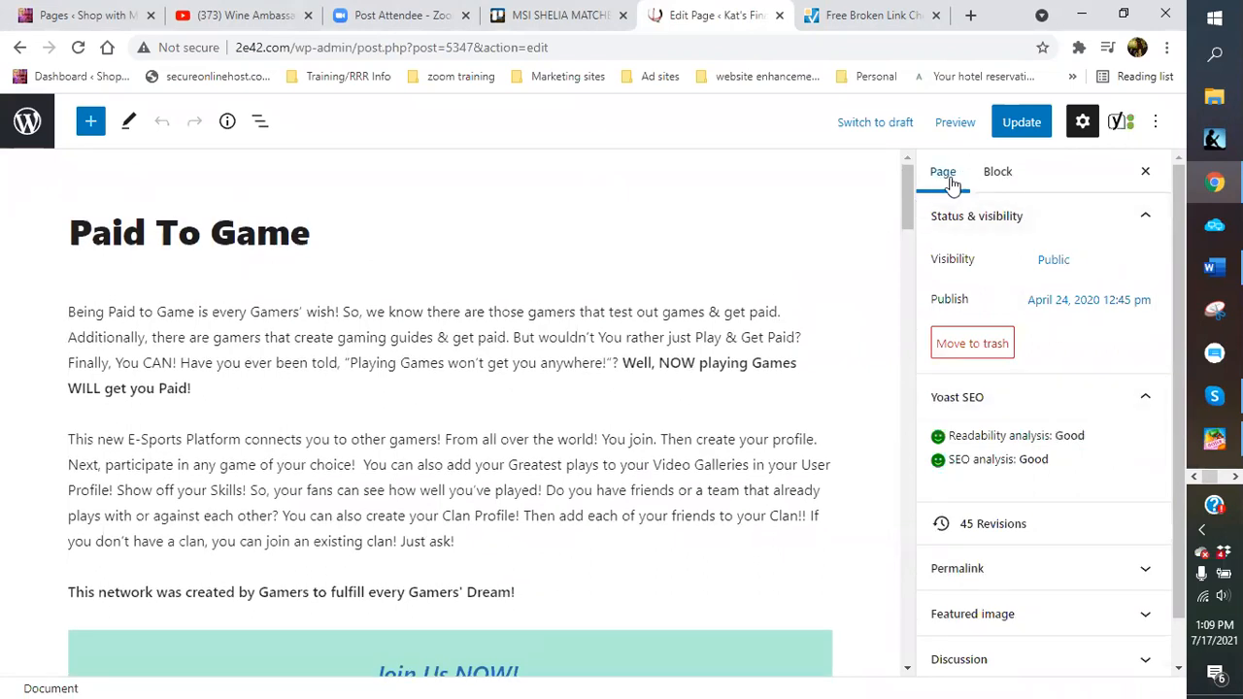
pyautogui.click(1154, 122)
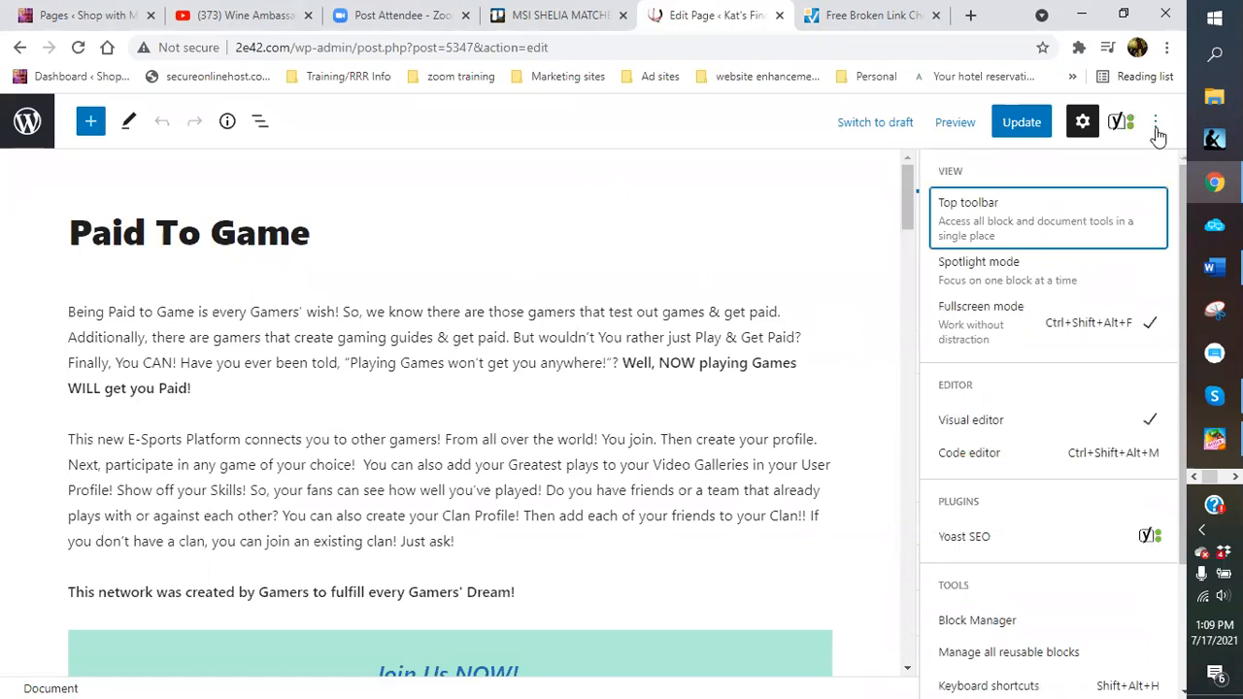
pyautogui.click(994, 457)
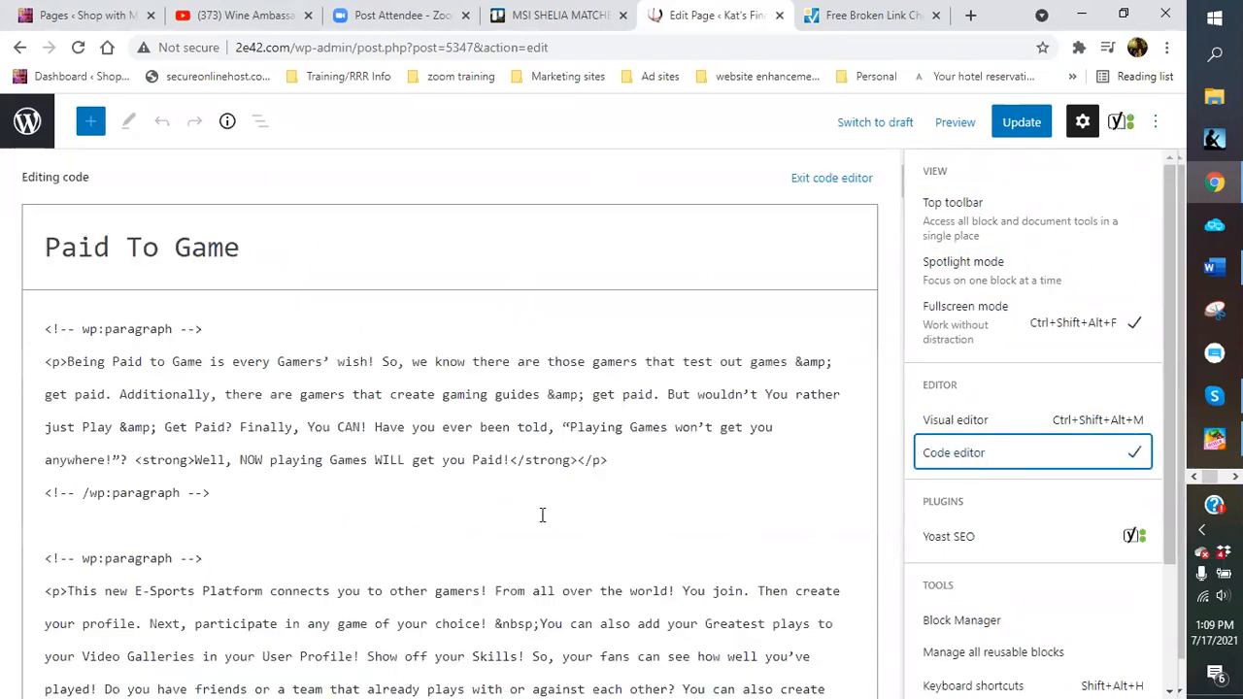
pyautogui.scroll(-2, 476, 427)
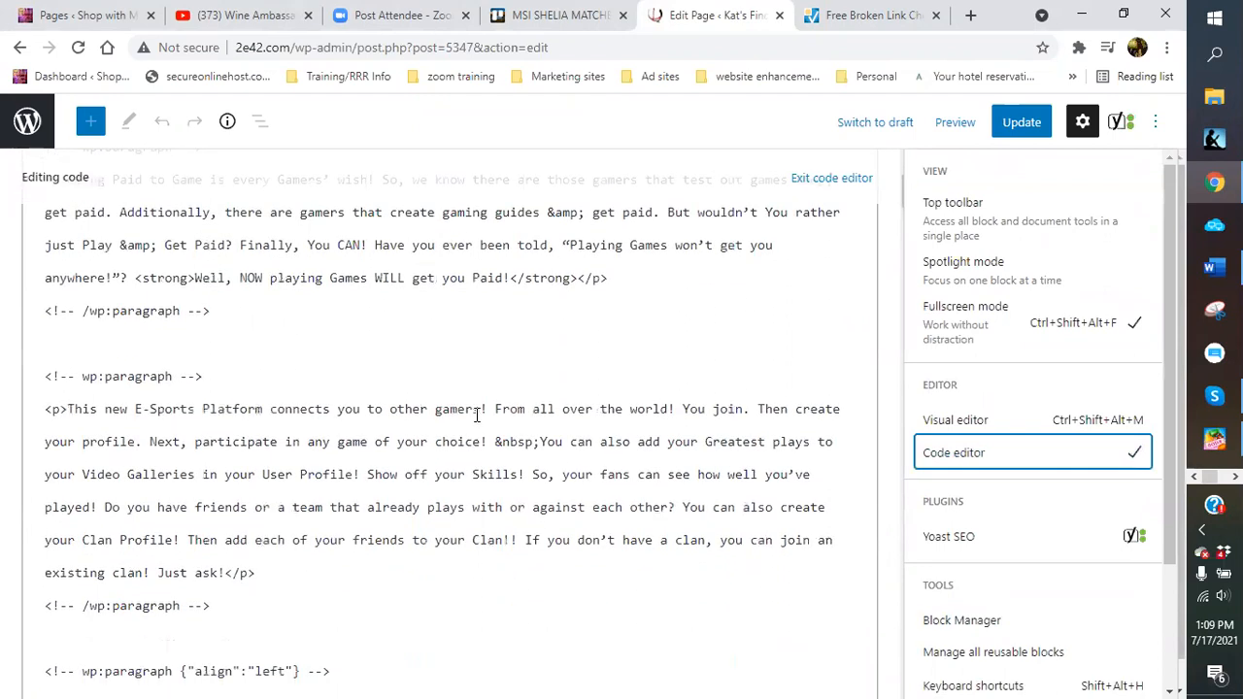
pyautogui.scroll(-3, 477, 415)
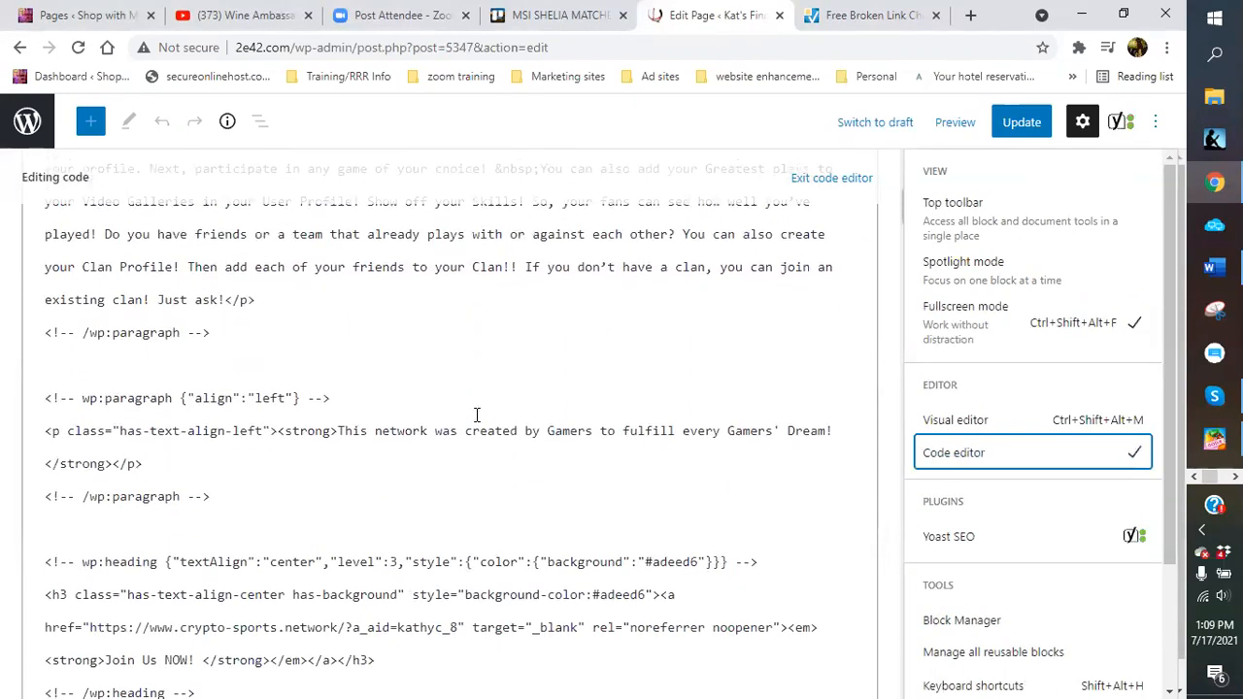
pyautogui.scroll(-2, 476, 415)
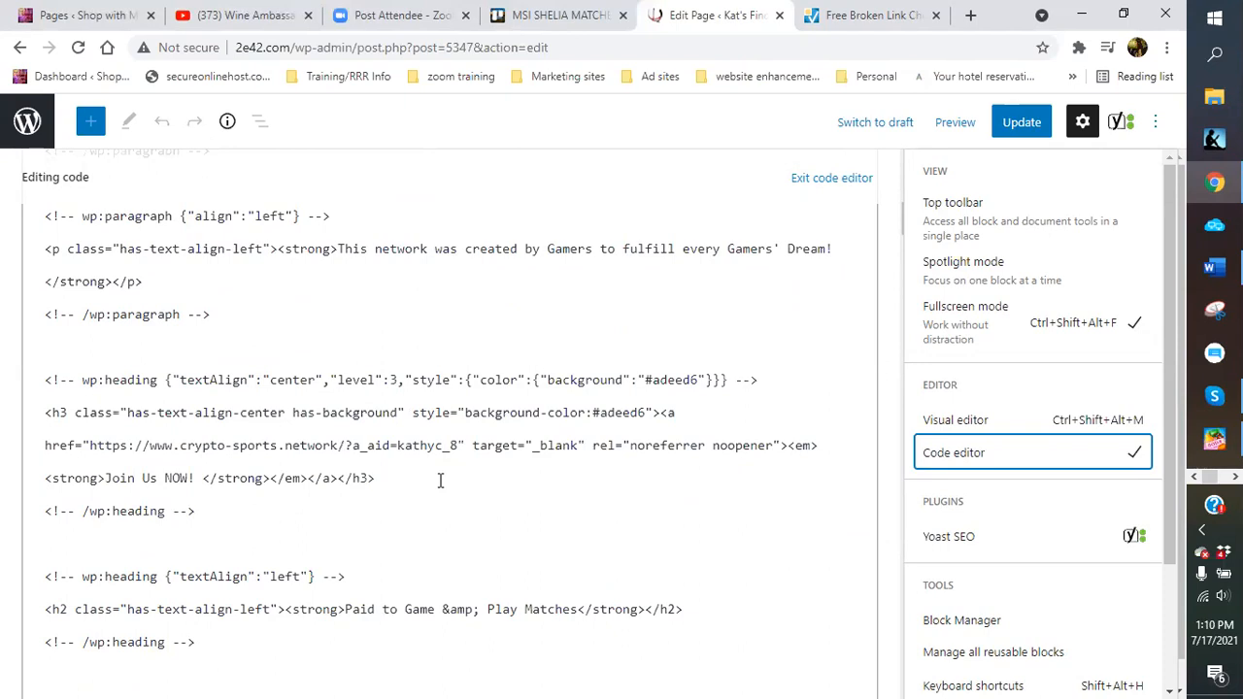
pyautogui.click(440, 480)
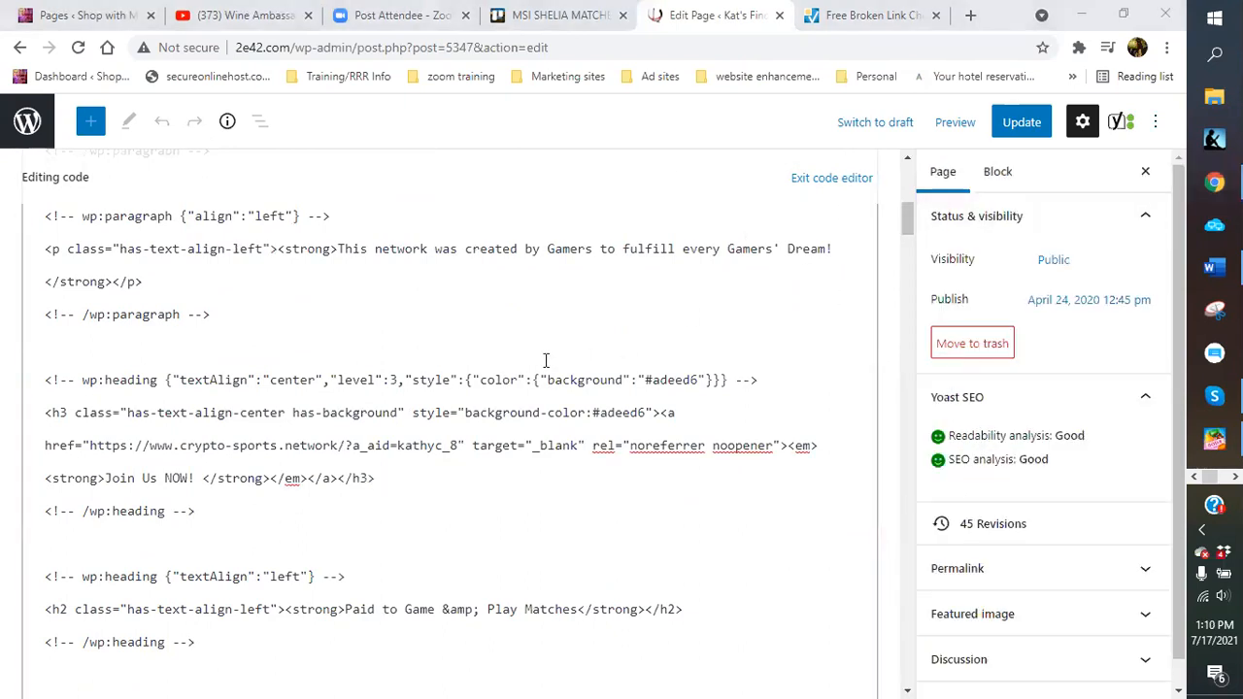
pyautogui.click(946, 180)
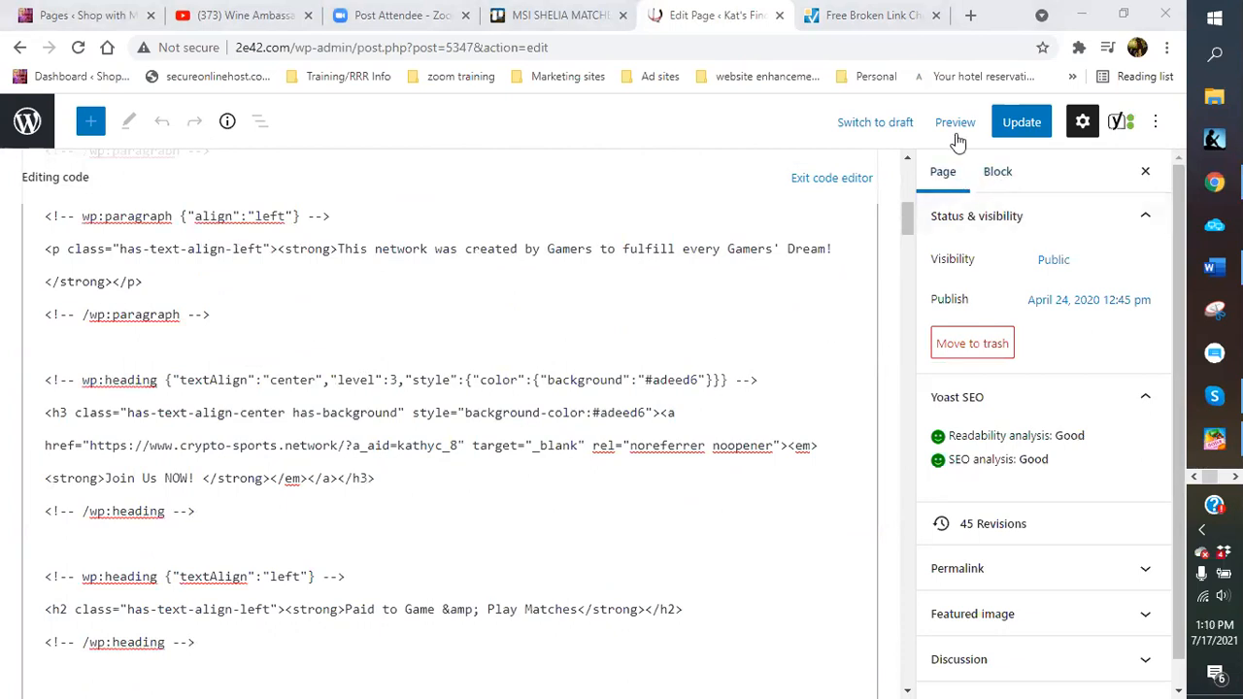
pyautogui.click(1158, 126)
pyautogui.click(971, 423)
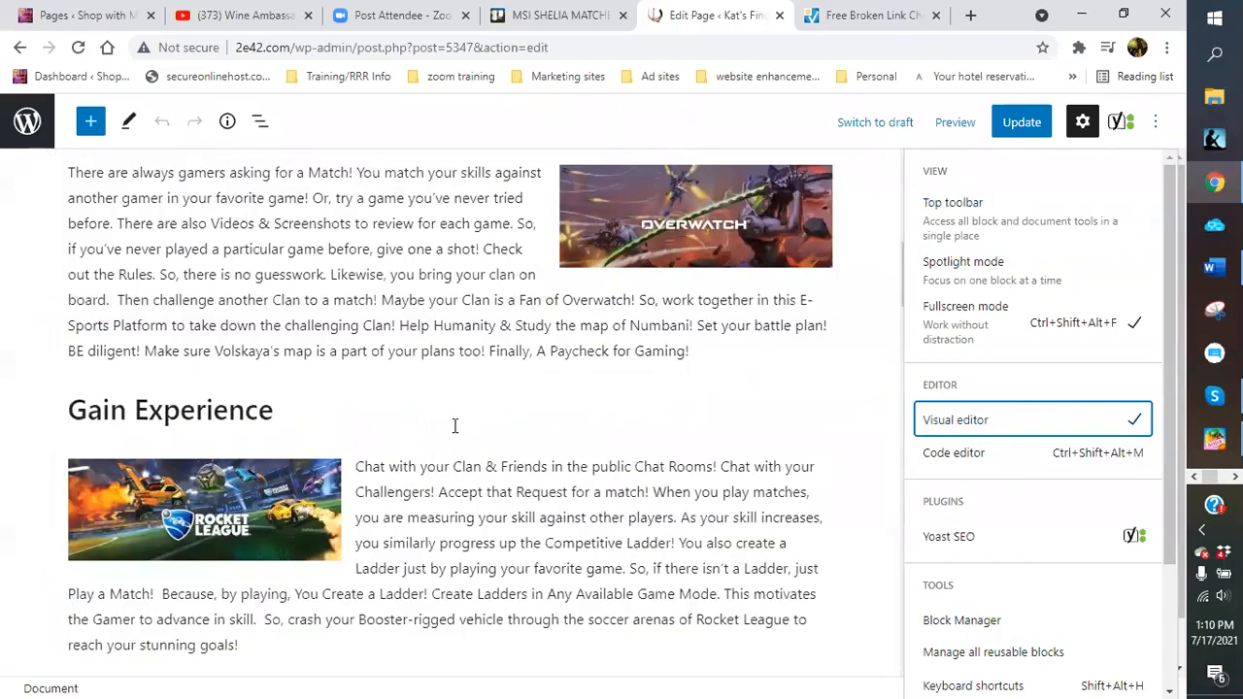
# Follow the Rocket League image's link to its crypto-sports.network affiliate target in a new tab
pyautogui.scroll(-2, 454, 426)
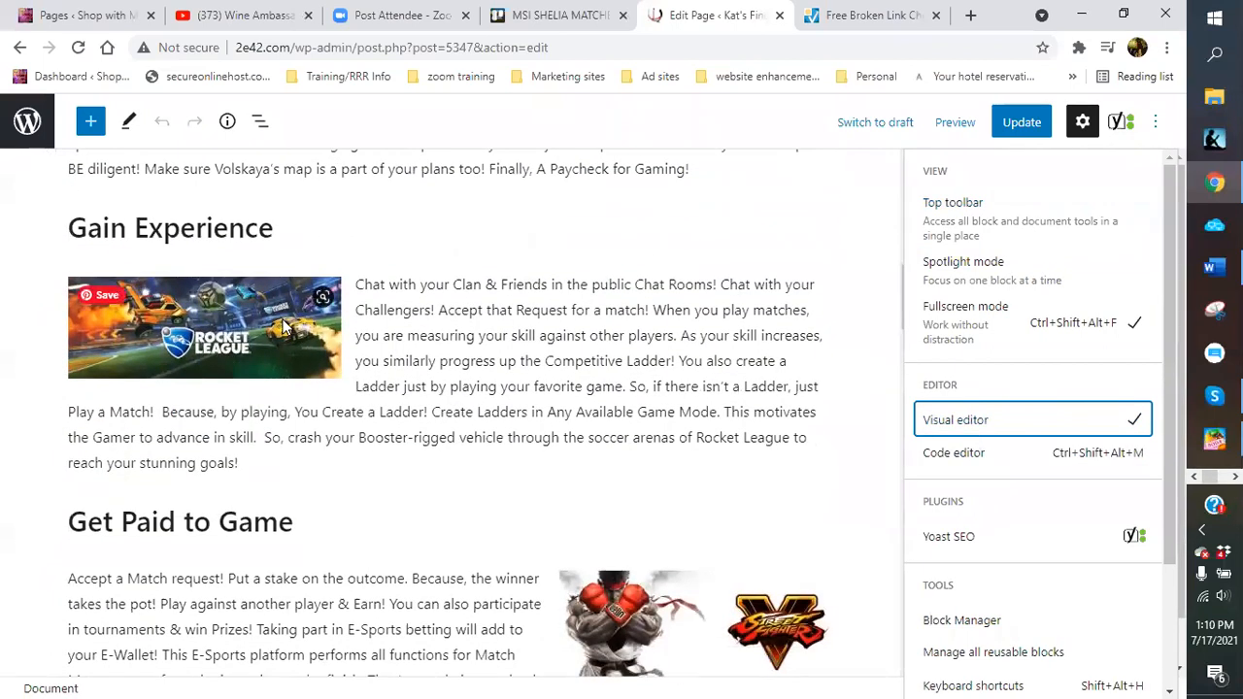
pyautogui.click(282, 325)
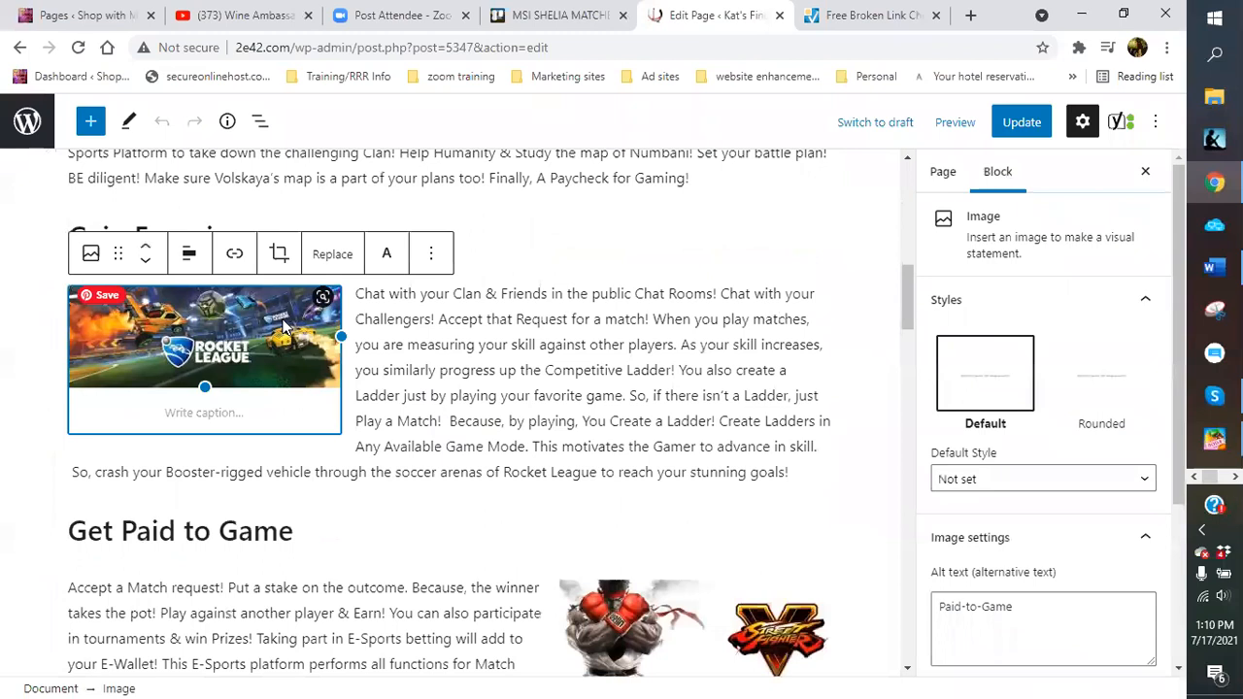
pyautogui.click(234, 255)
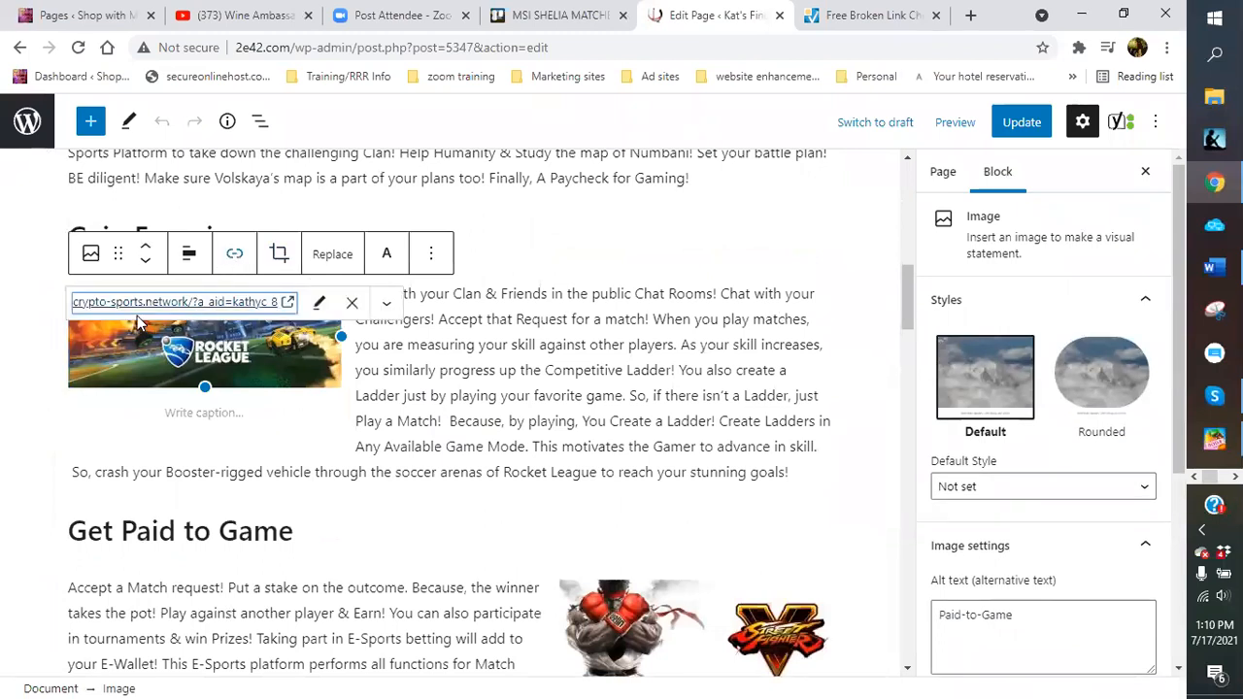
pyautogui.click(205, 307)
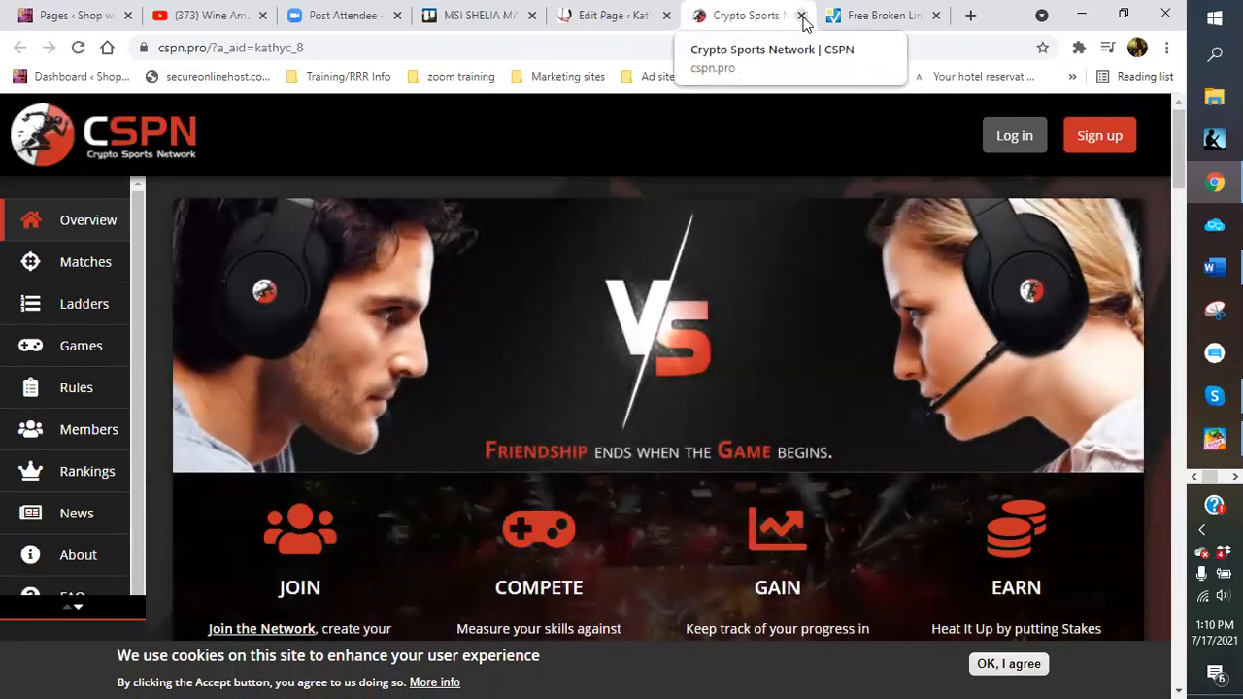
# Test the Street Fighter image and Come Join Us Right Here! heading links in new tabs
pyautogui.click(801, 16)
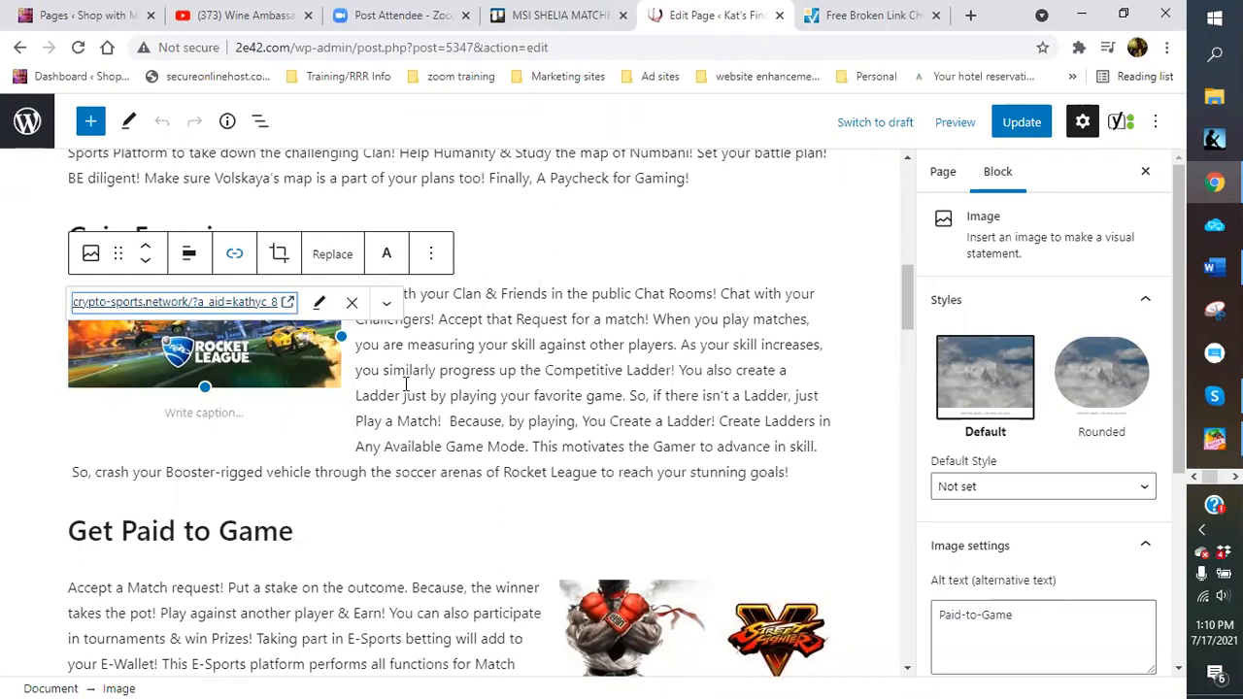
pyautogui.scroll(-1, 450, 386)
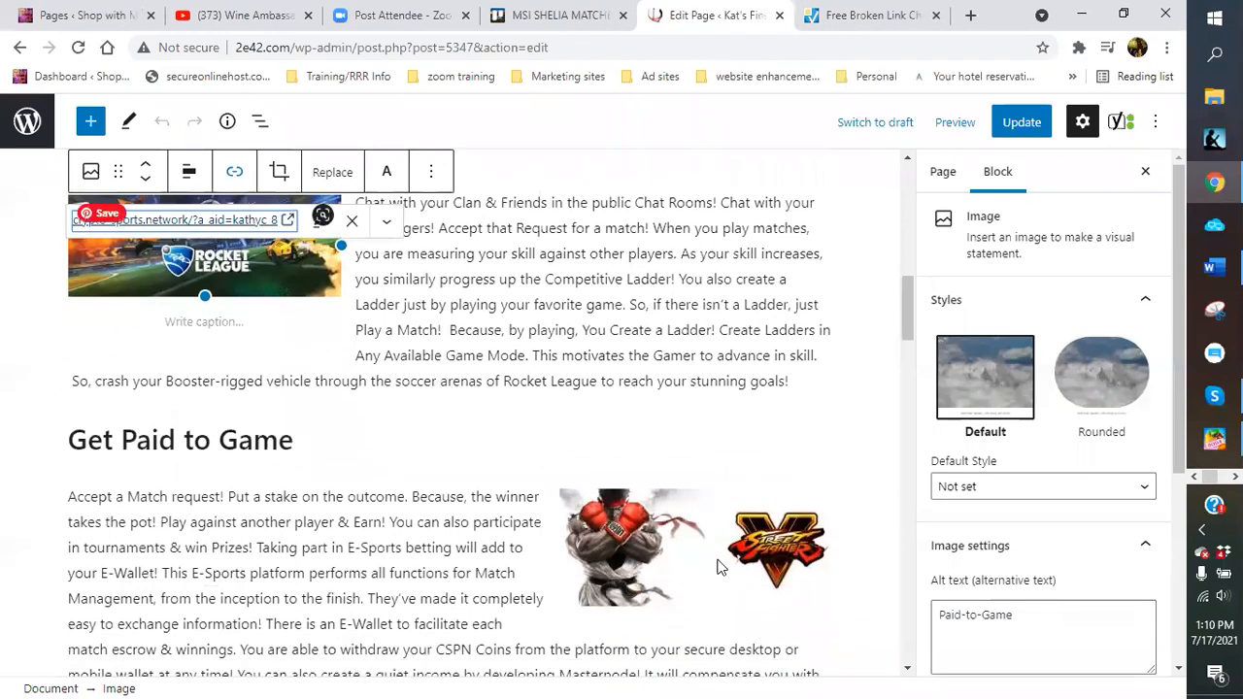
pyautogui.click(633, 540)
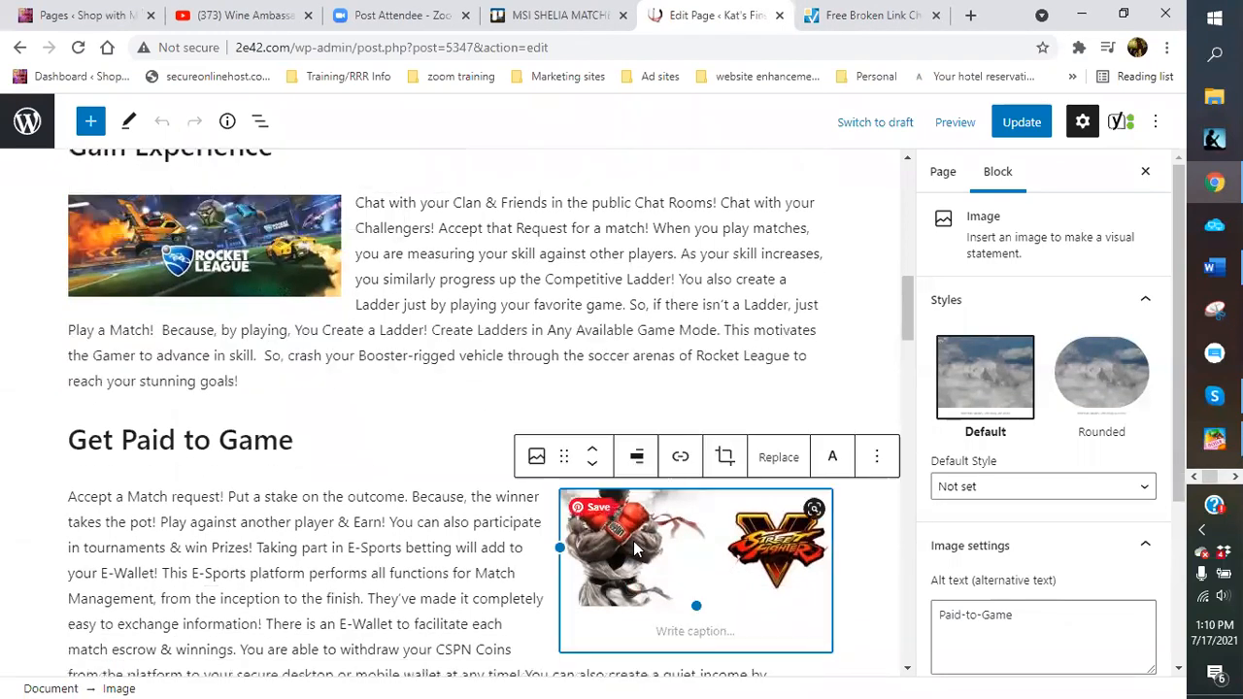
pyautogui.click(681, 462)
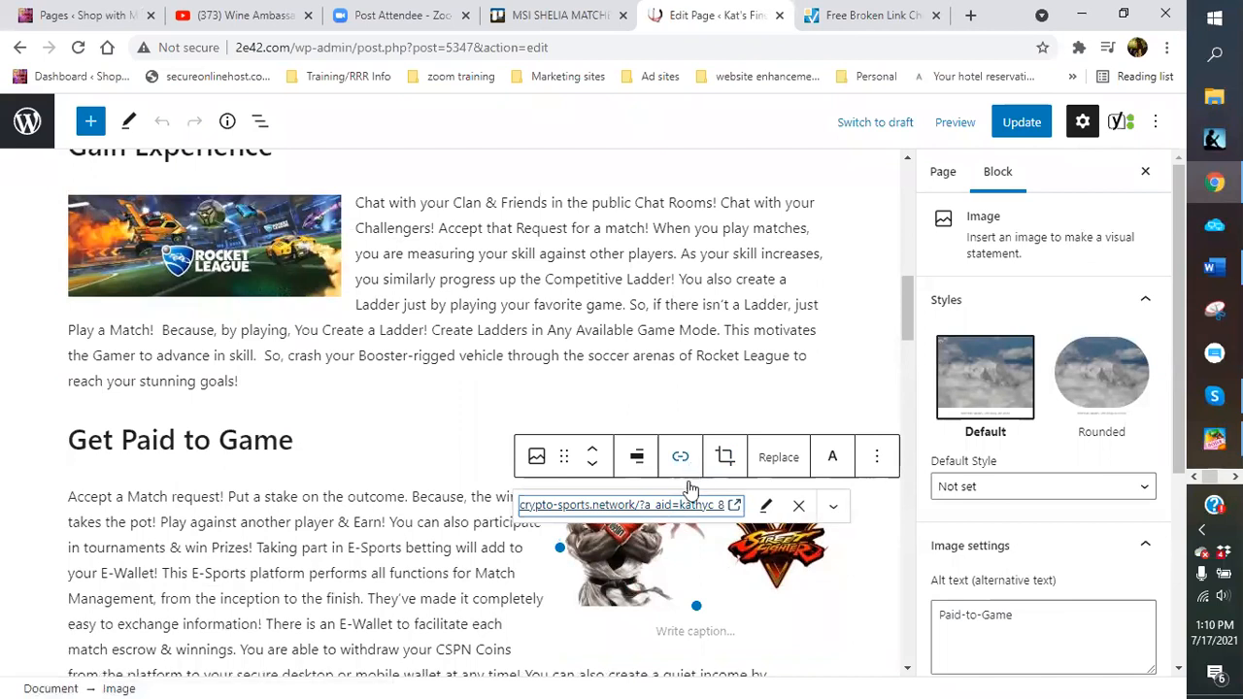
pyautogui.click(668, 506)
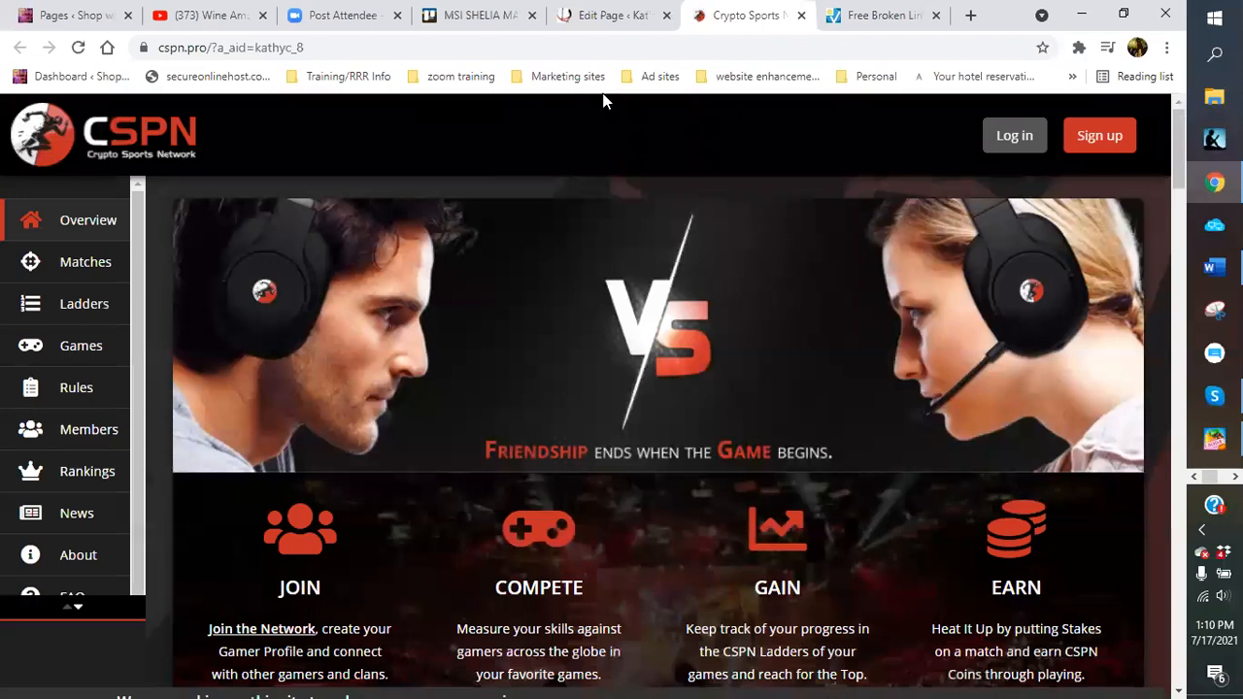
pyautogui.click(801, 15)
pyautogui.scroll(-5, 476, 391)
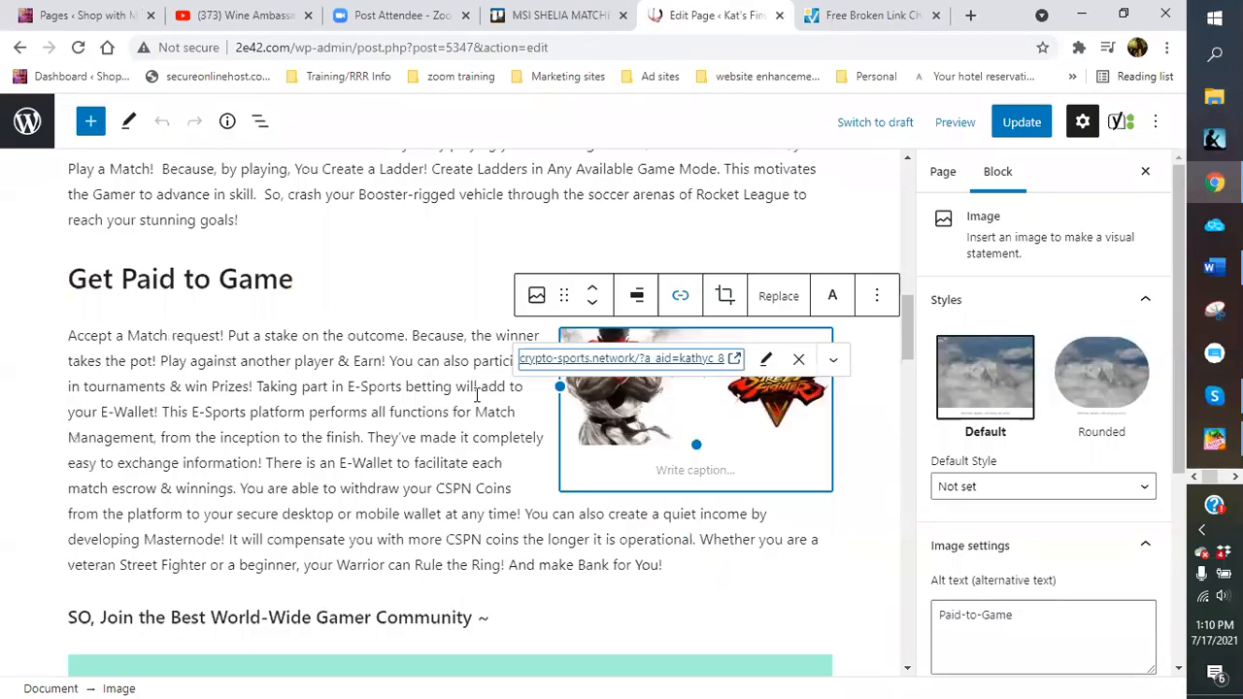
pyautogui.scroll(-2, 477, 392)
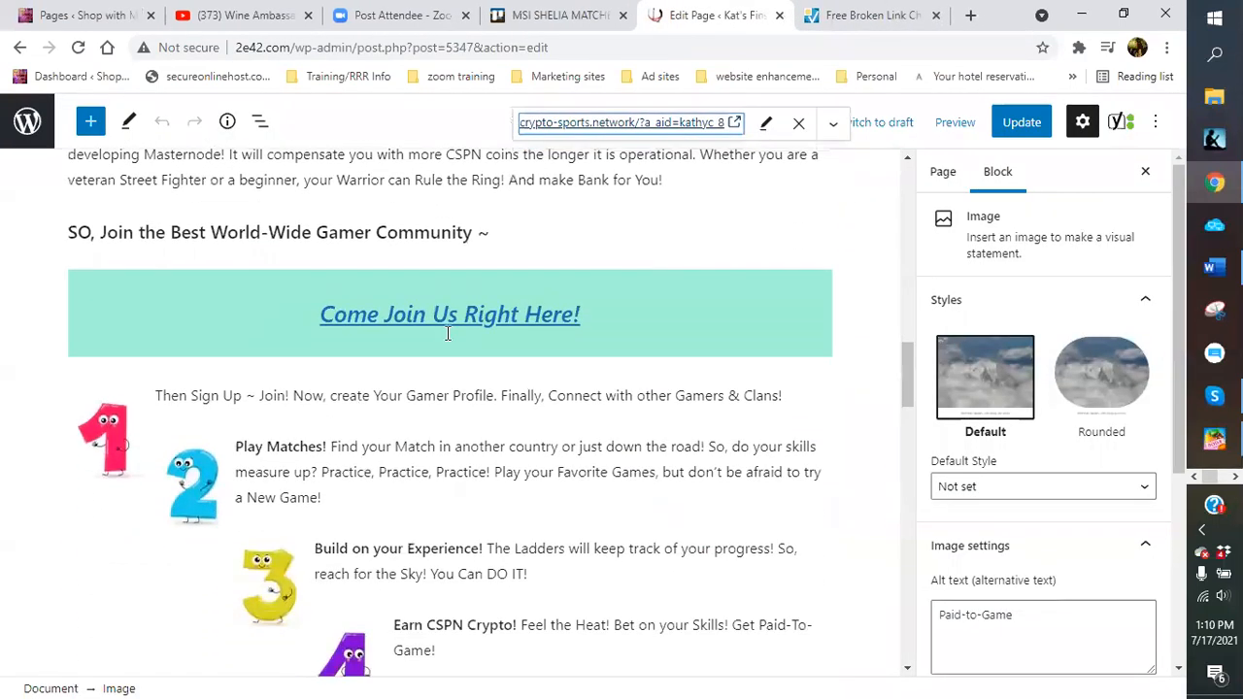
pyautogui.click(442, 323)
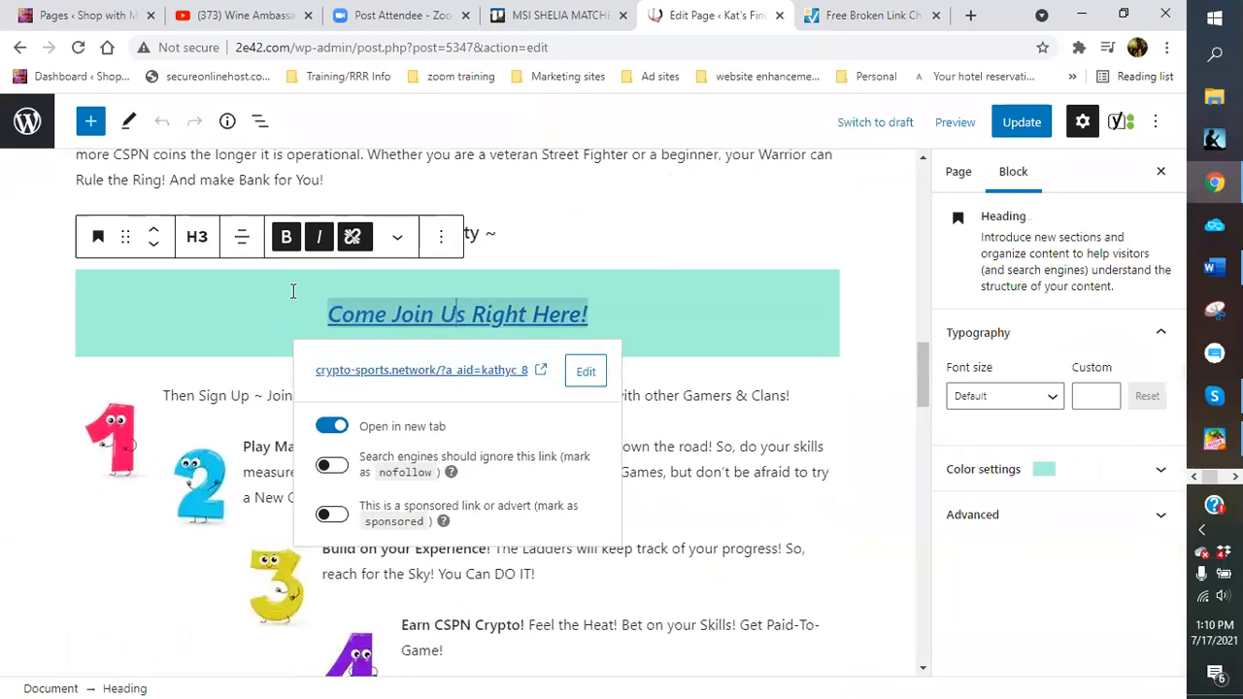
pyautogui.click(381, 373)
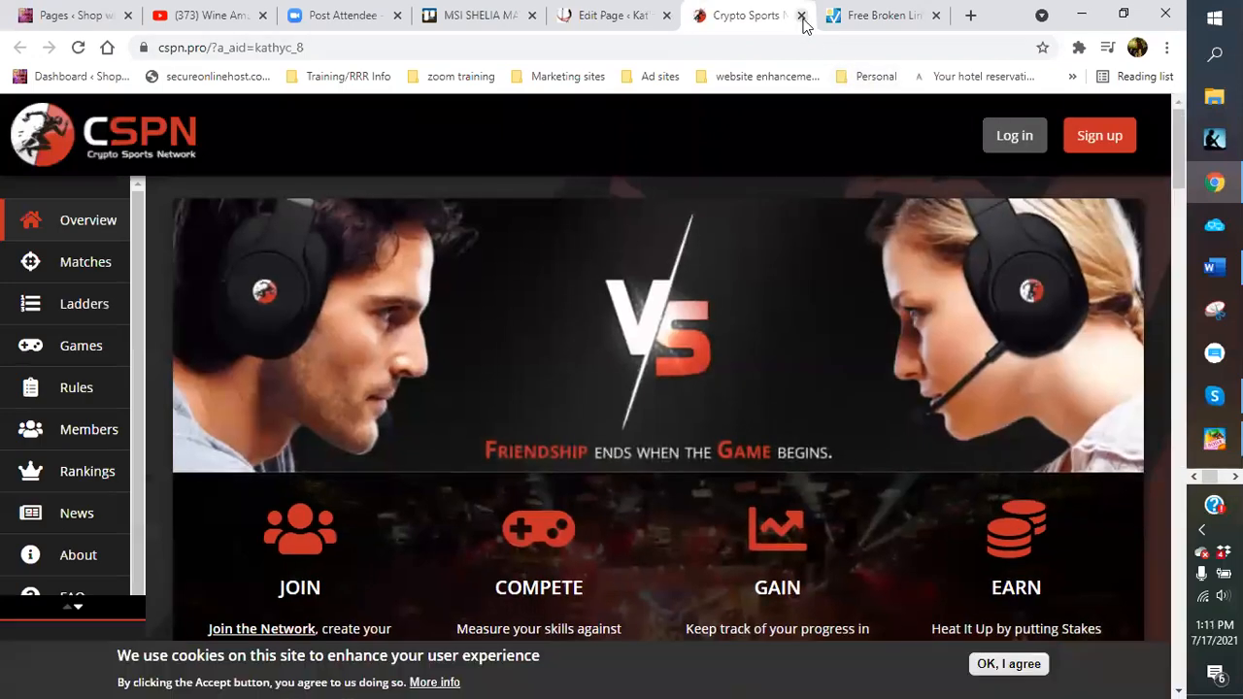
# Test the numeral 1 and 2 image links, closing each CSPN tab afterward
pyautogui.click(801, 15)
pyautogui.click(727, 229)
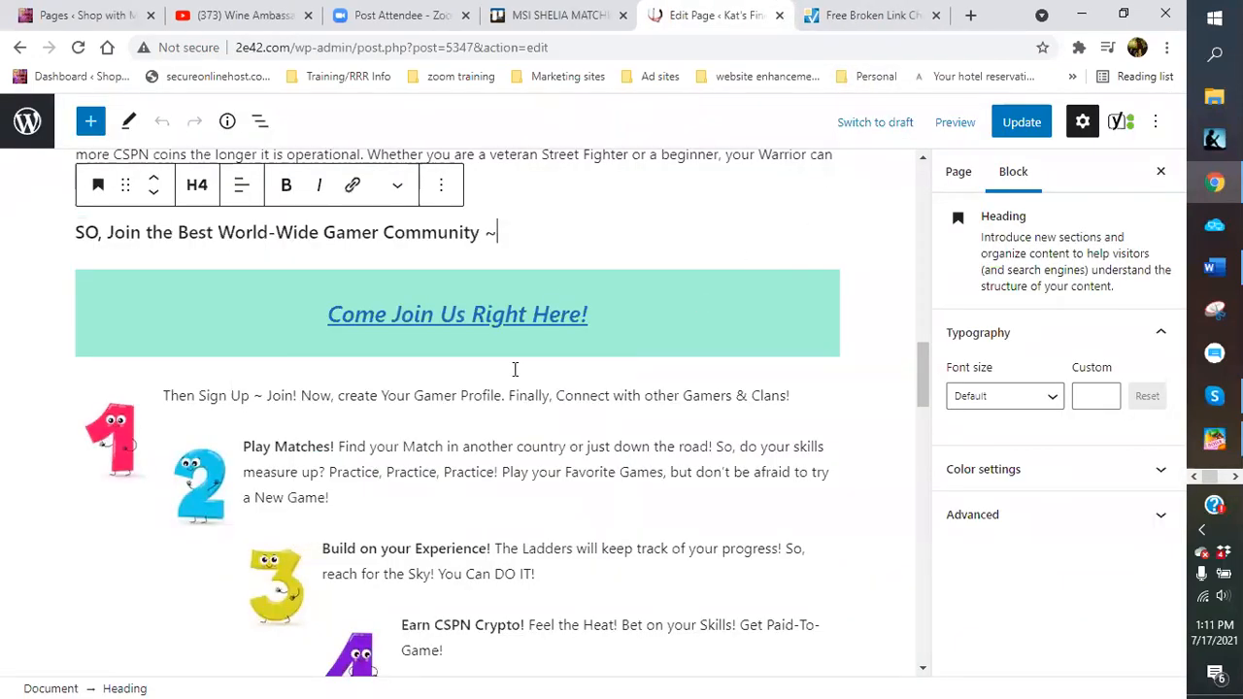
pyautogui.click(121, 448)
pyautogui.click(245, 356)
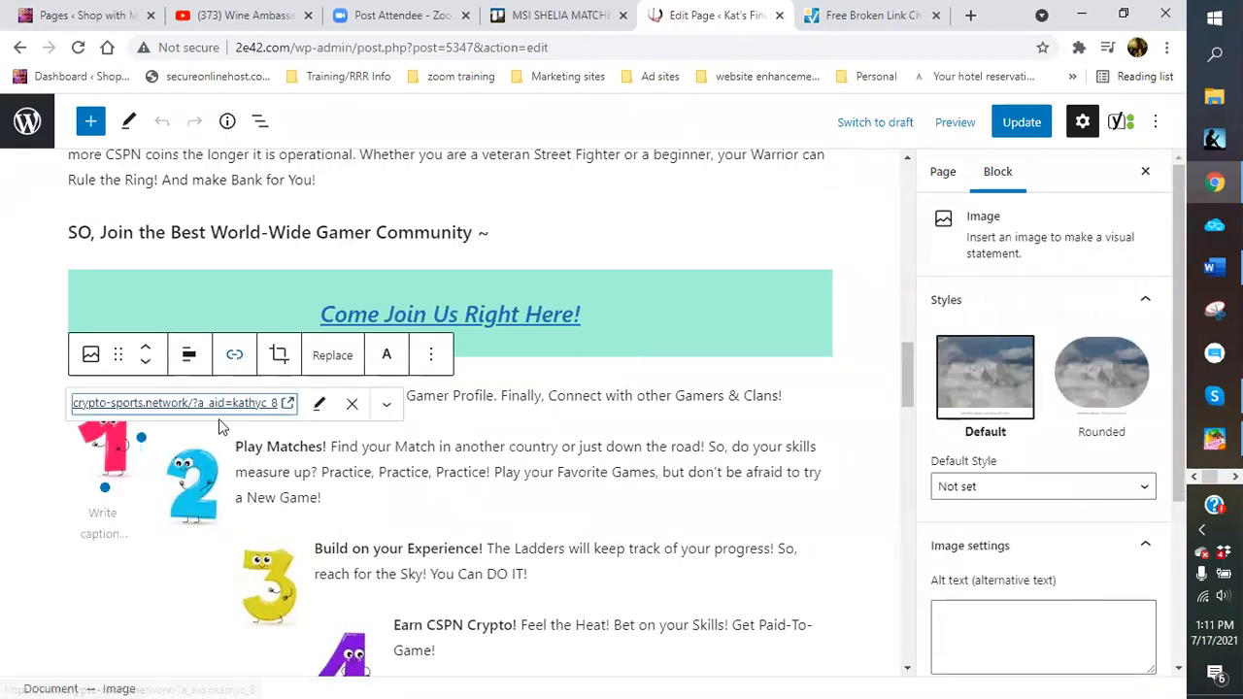
pyautogui.click(218, 406)
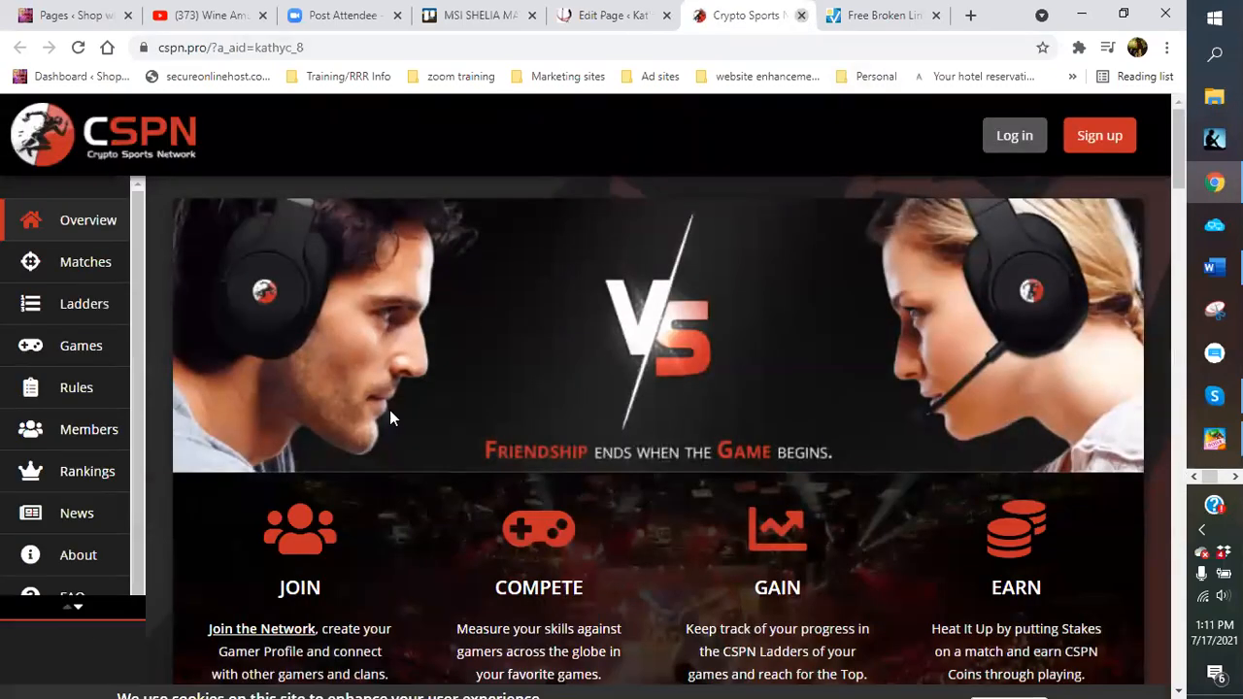
pyautogui.click(801, 15)
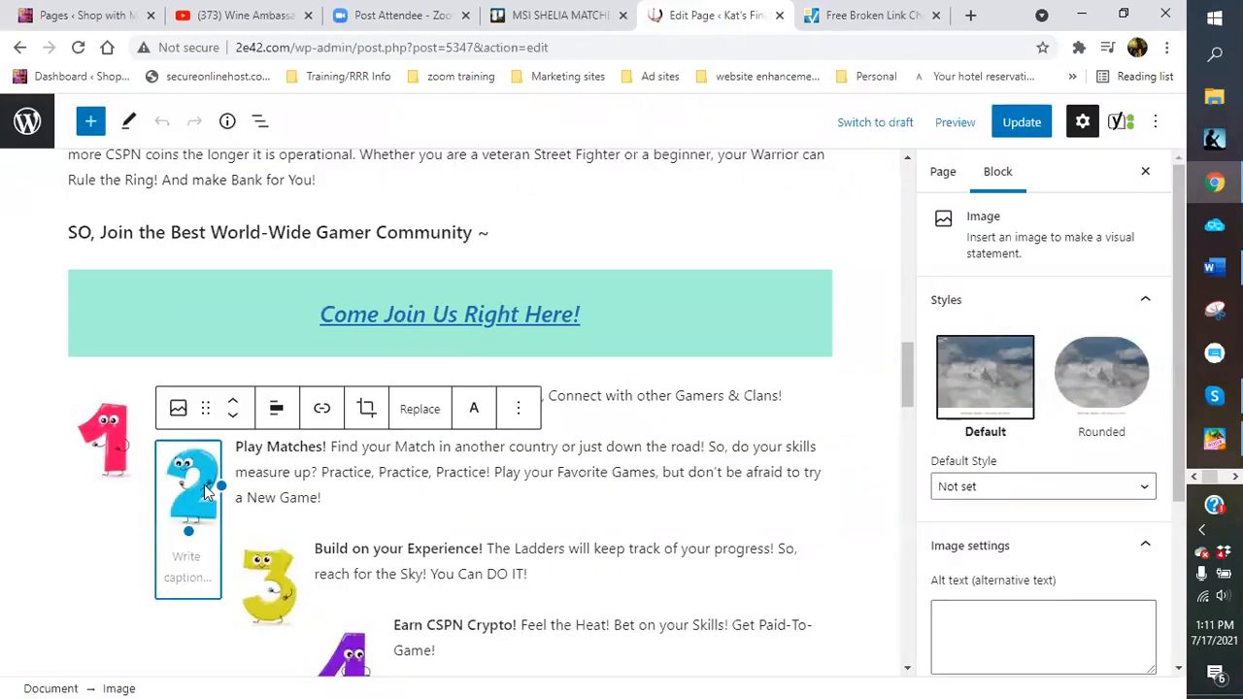
pyautogui.click(321, 409)
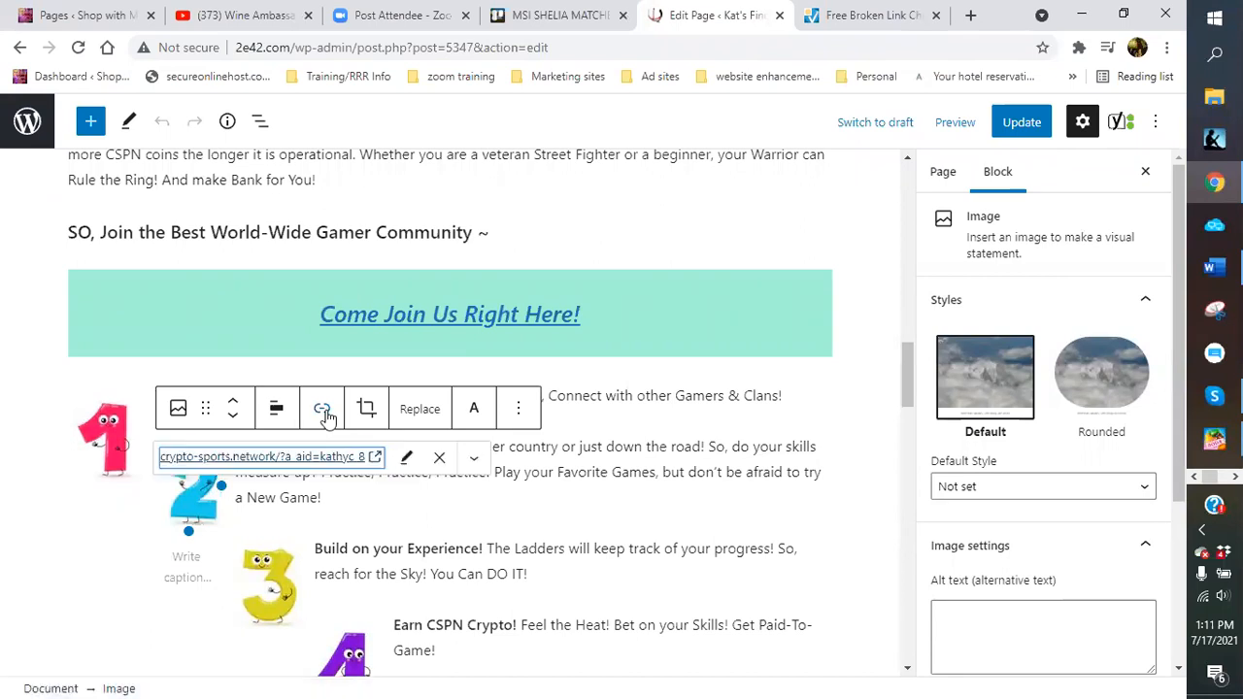
pyautogui.click(278, 461)
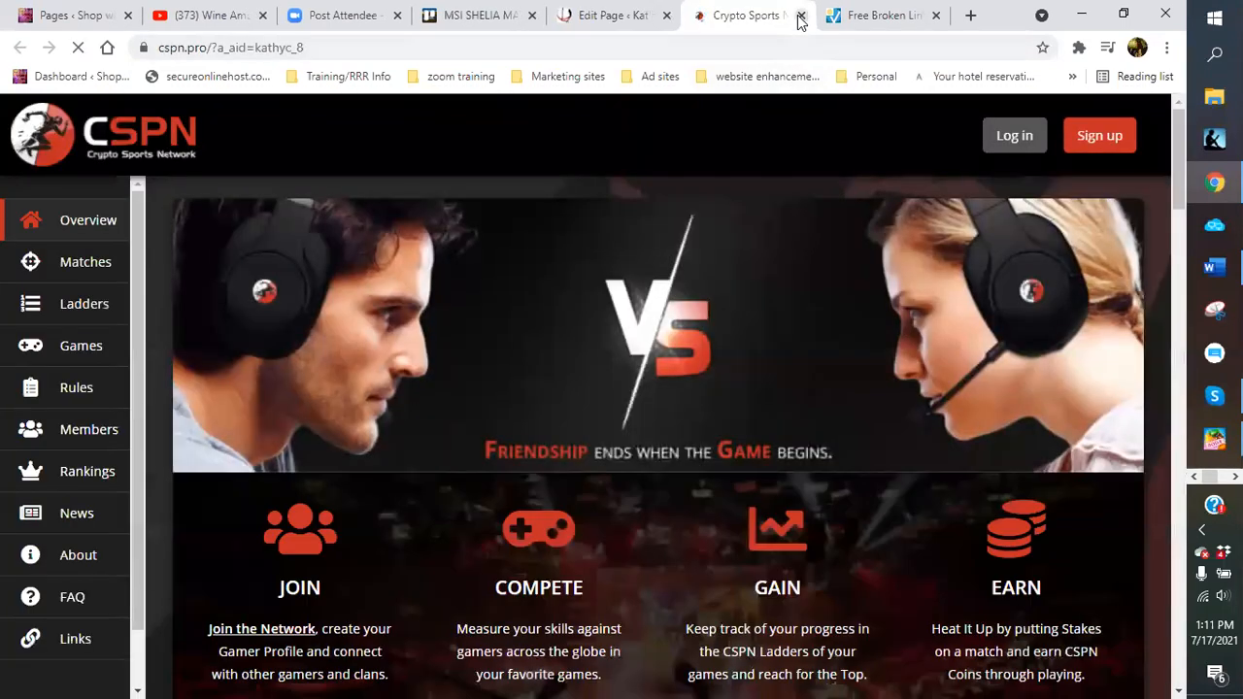
pyautogui.click(798, 16)
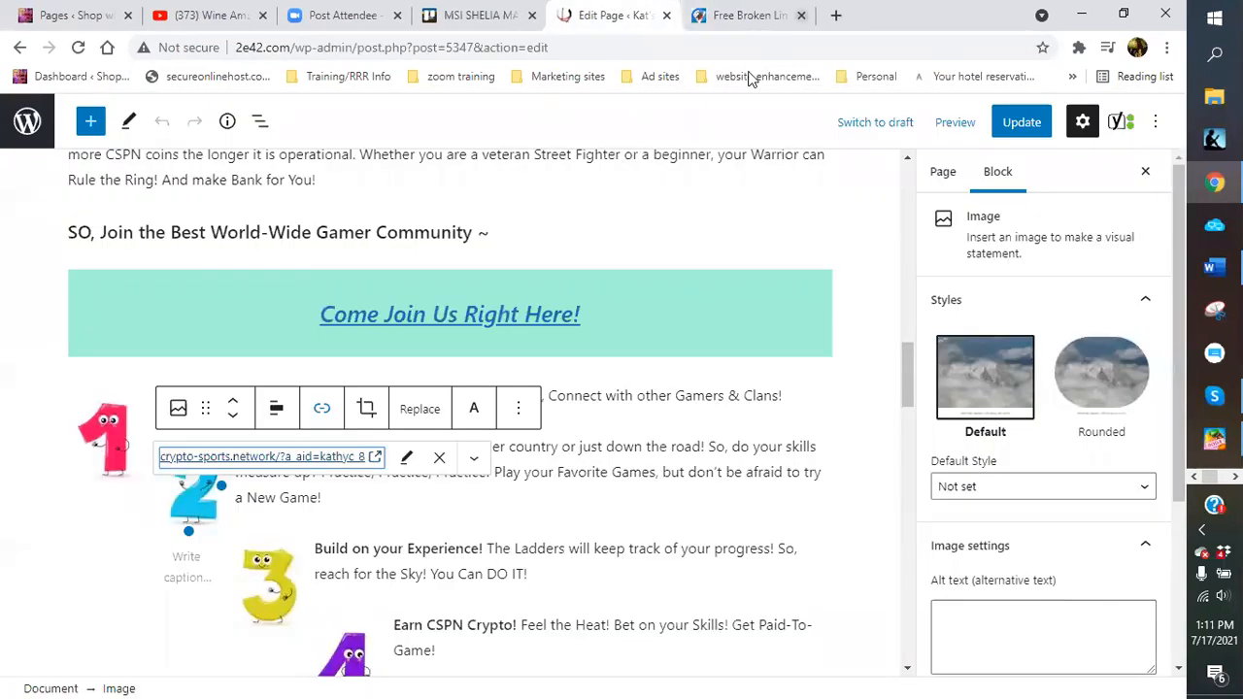
# Preview the Paid To Game page in a new tab and test its Join Us NOW! link
pyautogui.click(959, 123)
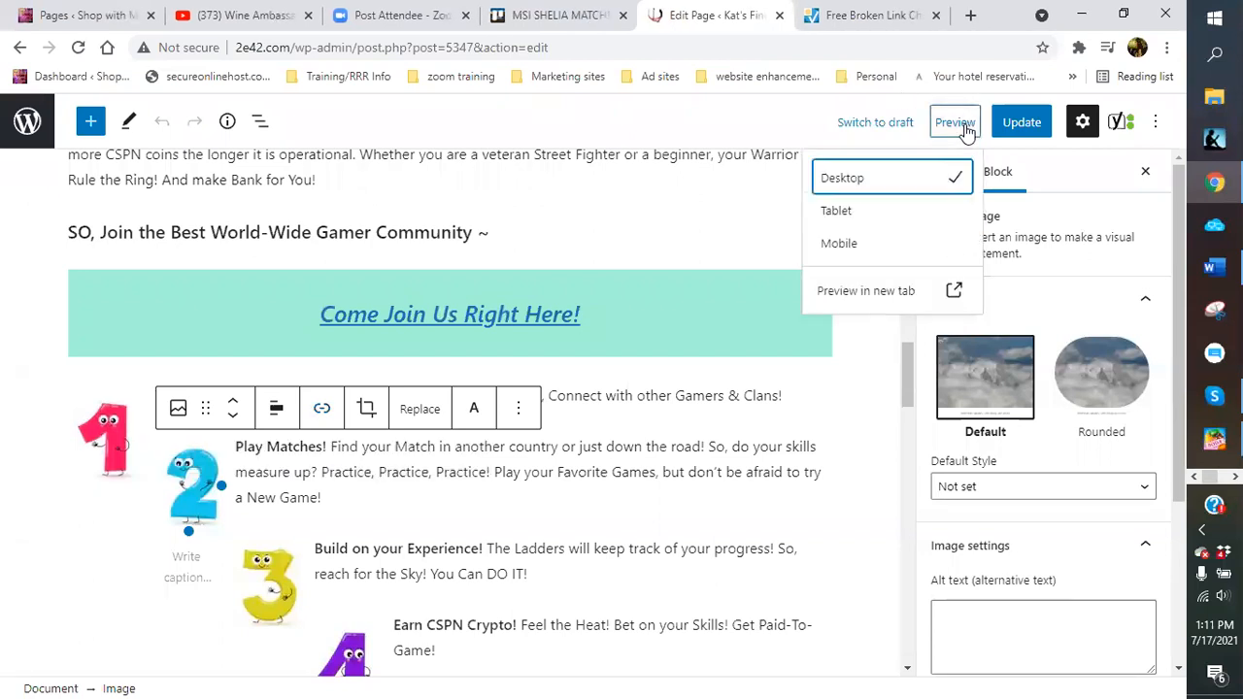
pyautogui.click(882, 300)
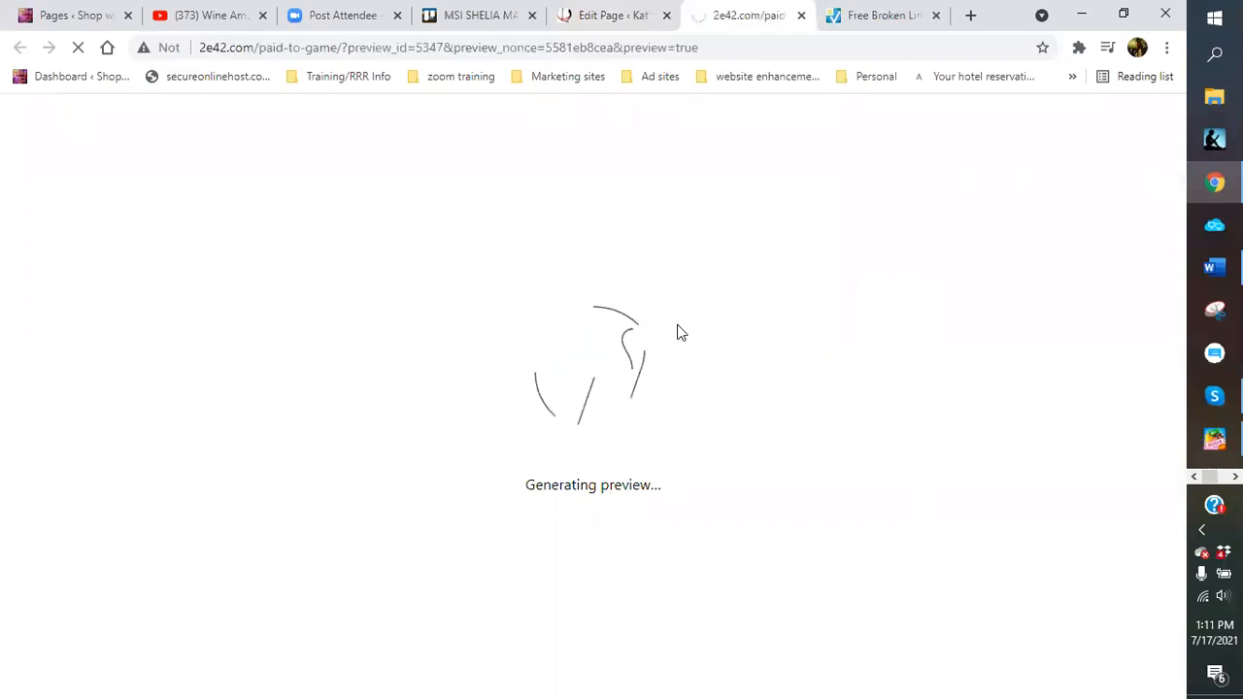
pyautogui.scroll(-3, 573, 393)
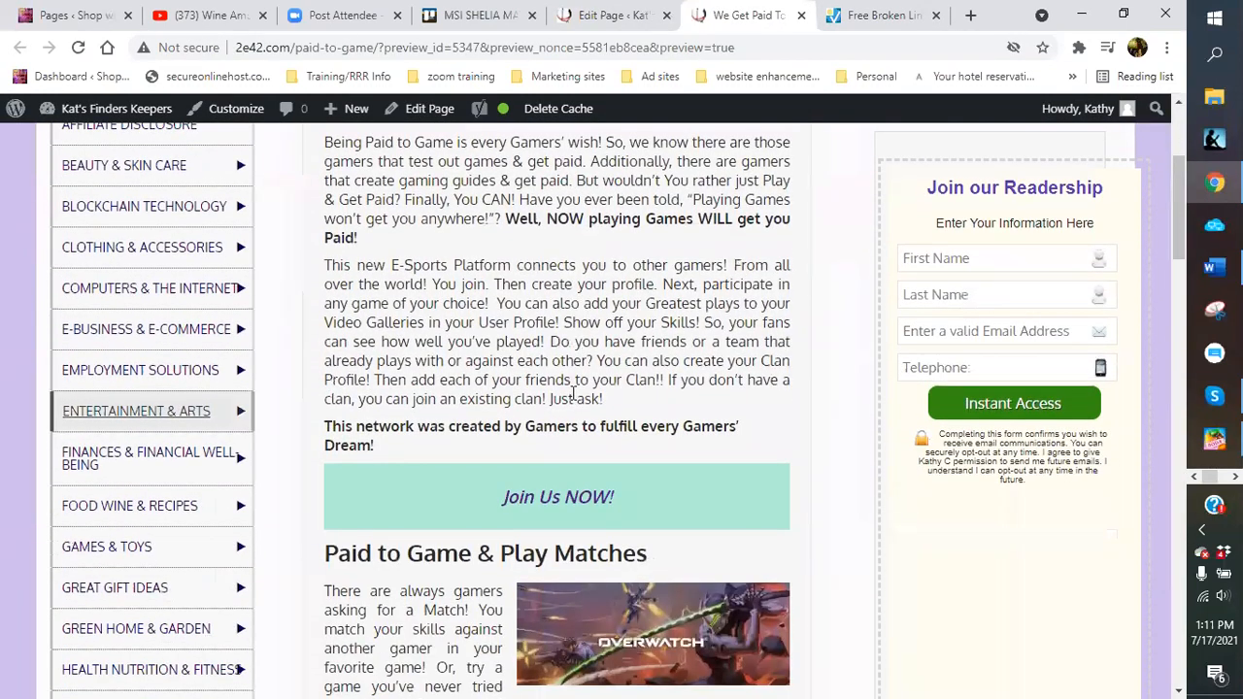
pyautogui.scroll(-1, 573, 394)
pyautogui.click(567, 404)
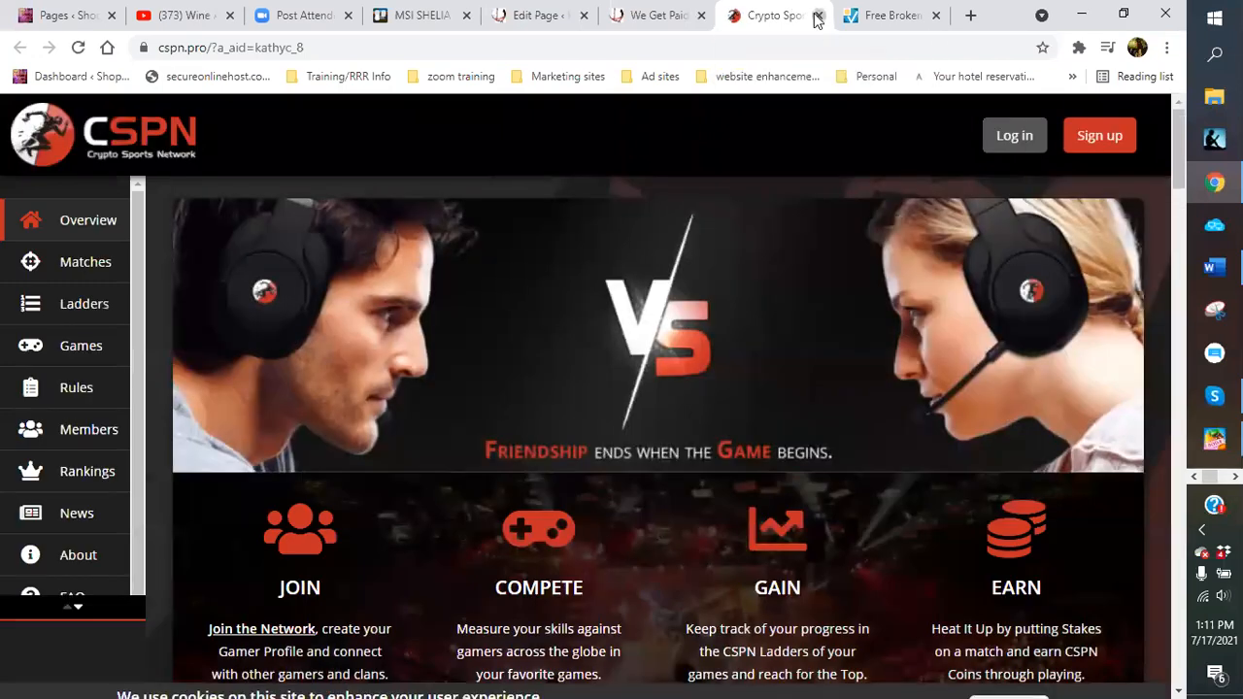
pyautogui.click(818, 16)
# Test the Overwatch, Rocket League and Street Fighter image links on the preview, closing each CSPN tab
pyautogui.scroll(-2, 684, 335)
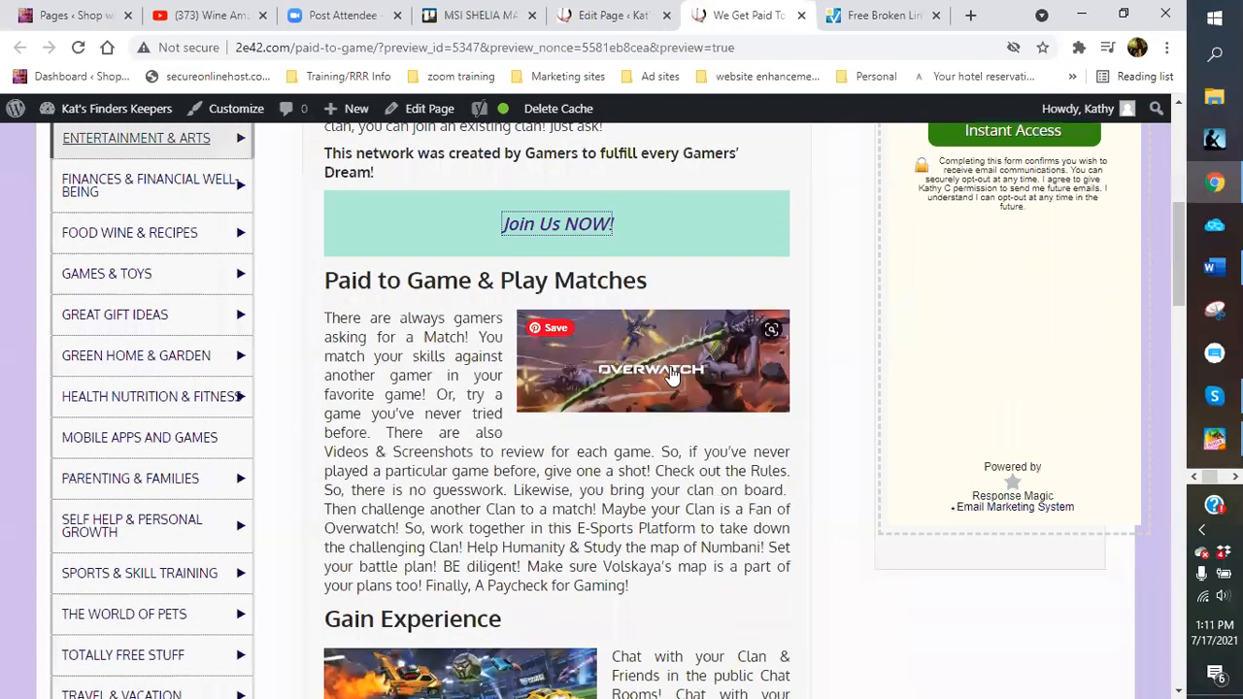
pyautogui.click(672, 376)
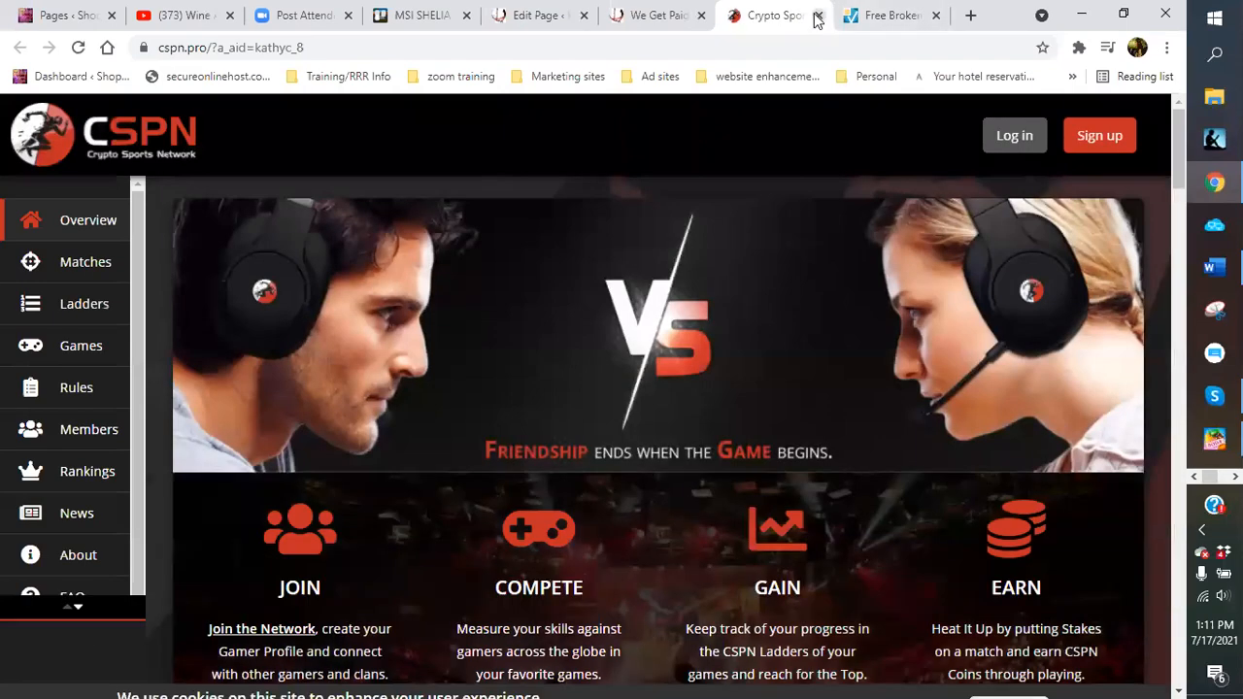
pyautogui.click(817, 15)
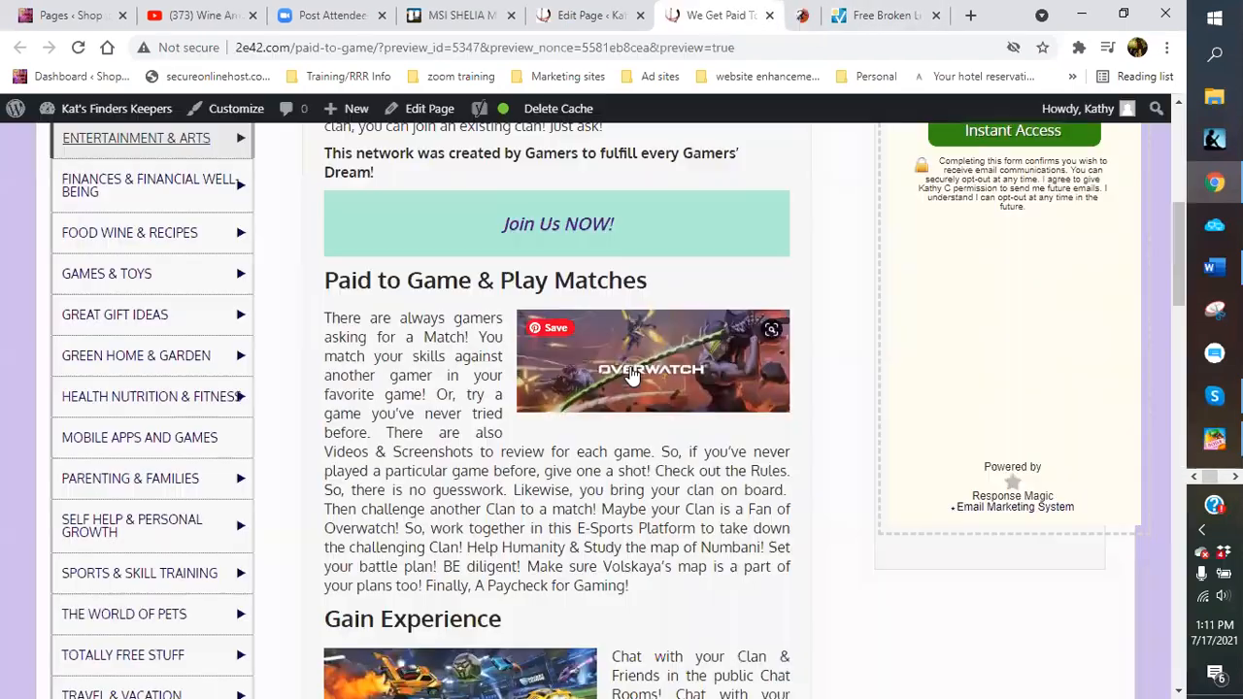
pyautogui.scroll(-3, 576, 392)
pyautogui.click(561, 422)
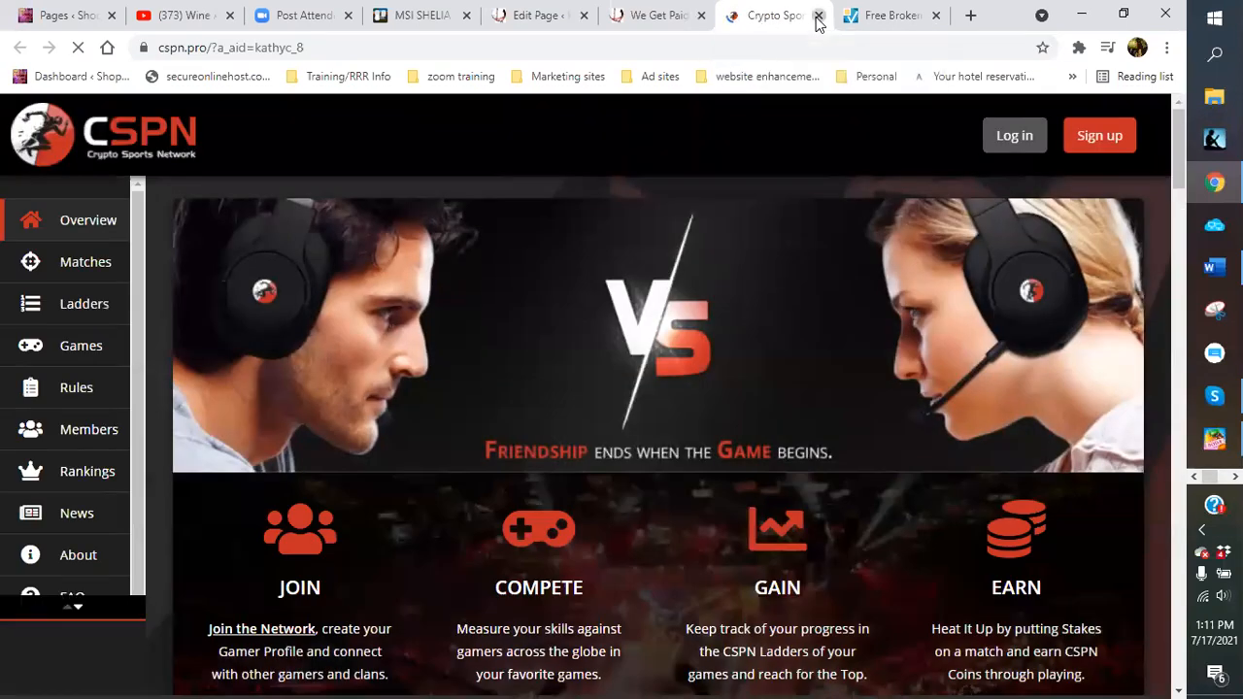
pyautogui.click(818, 15)
pyautogui.scroll(-4, 683, 331)
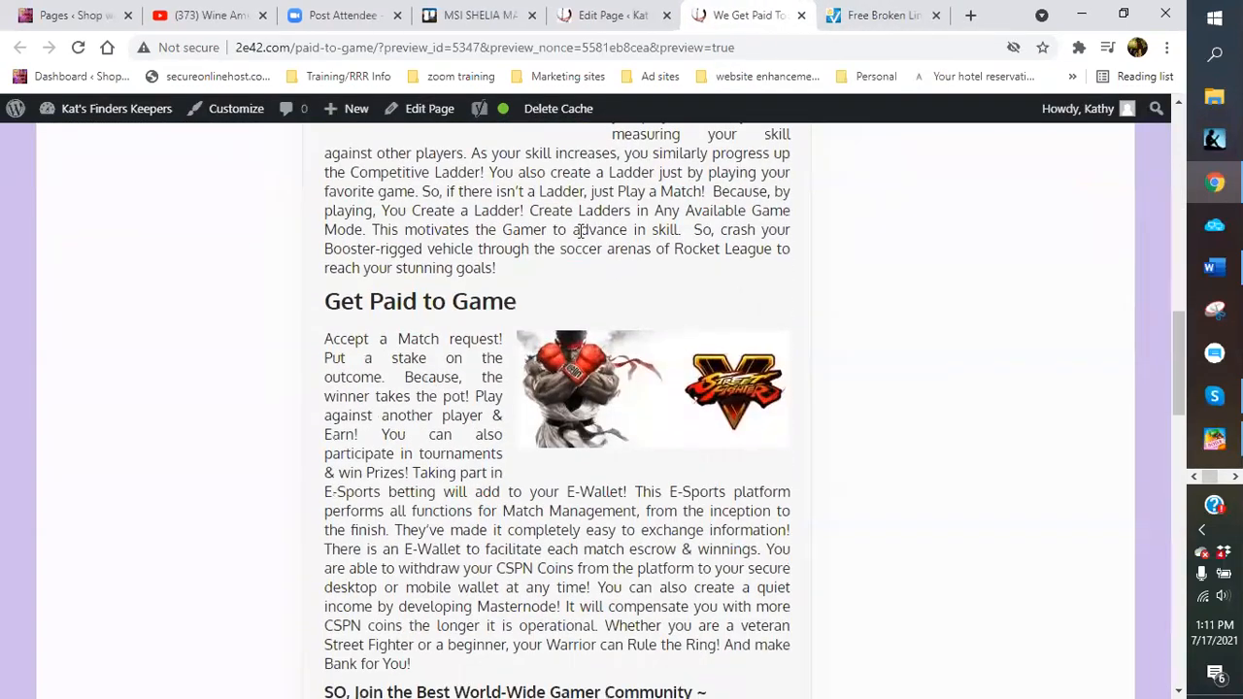
pyautogui.click(607, 332)
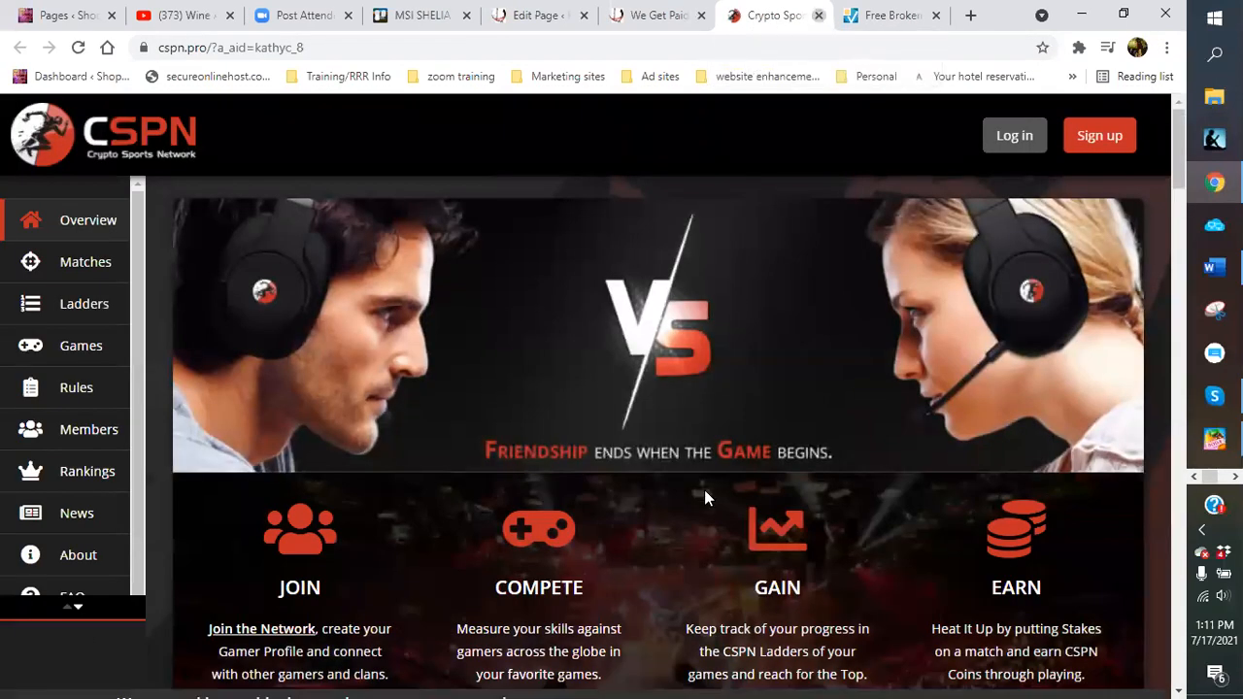
pyautogui.hotkey('ctrl', 'w')
pyautogui.click(735, 396)
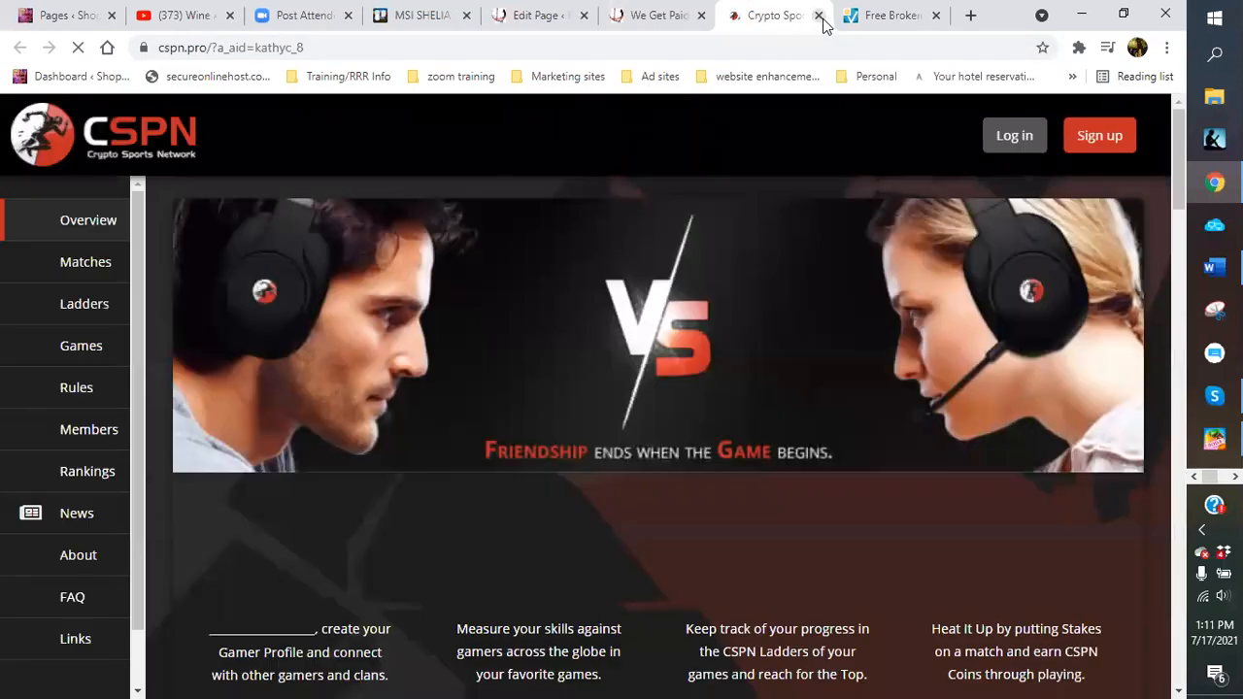
pyautogui.hotkey('ctrl', 'w')
pyautogui.scroll(-5, 721, 364)
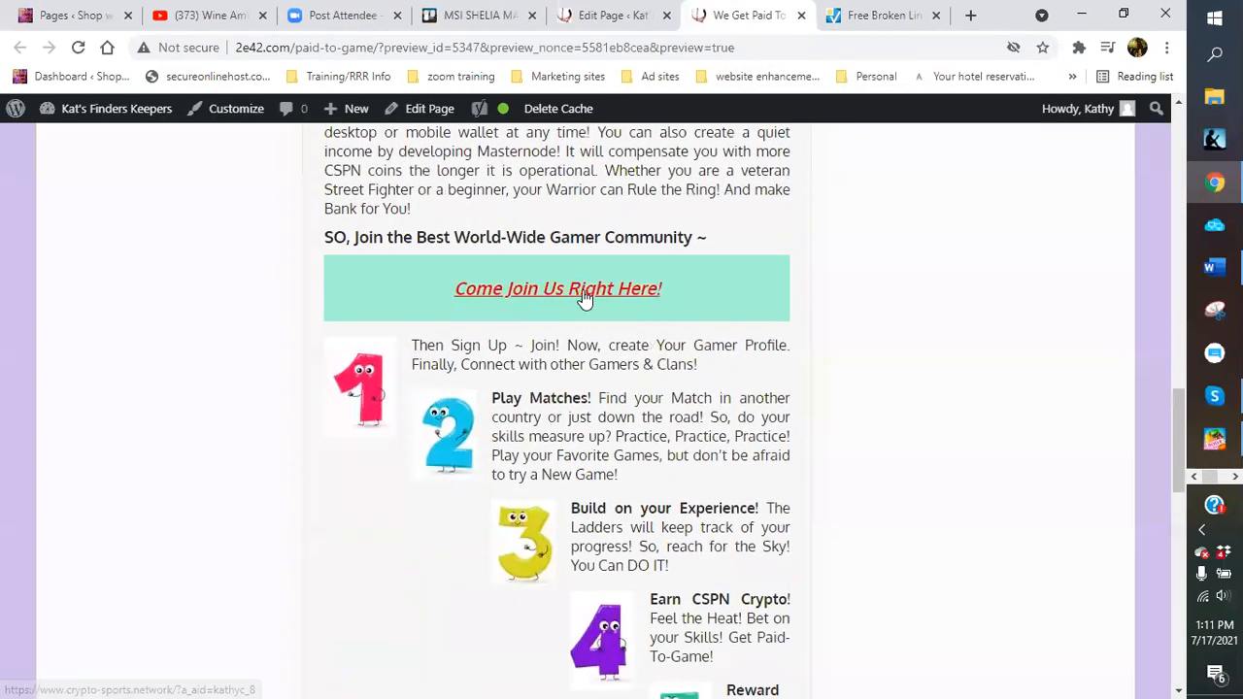
# Test the Come Join Us Right Here! link on the preview and close the CSPN tab
pyautogui.click(582, 290)
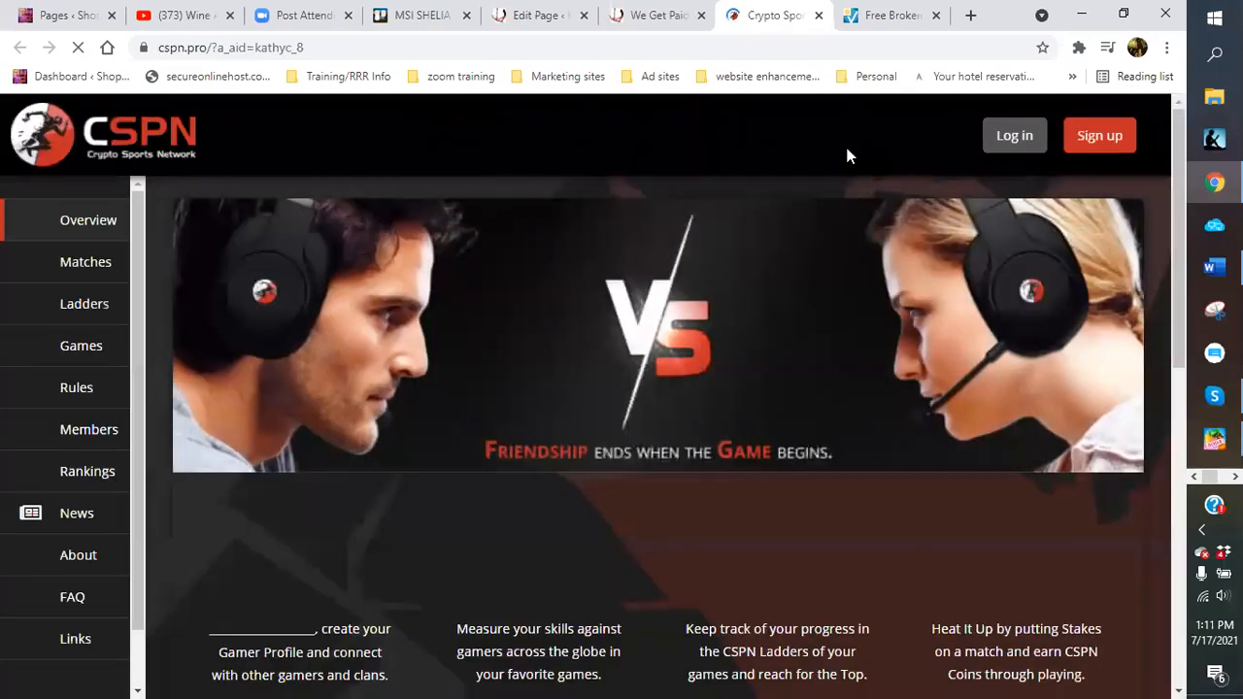
pyautogui.click(818, 15)
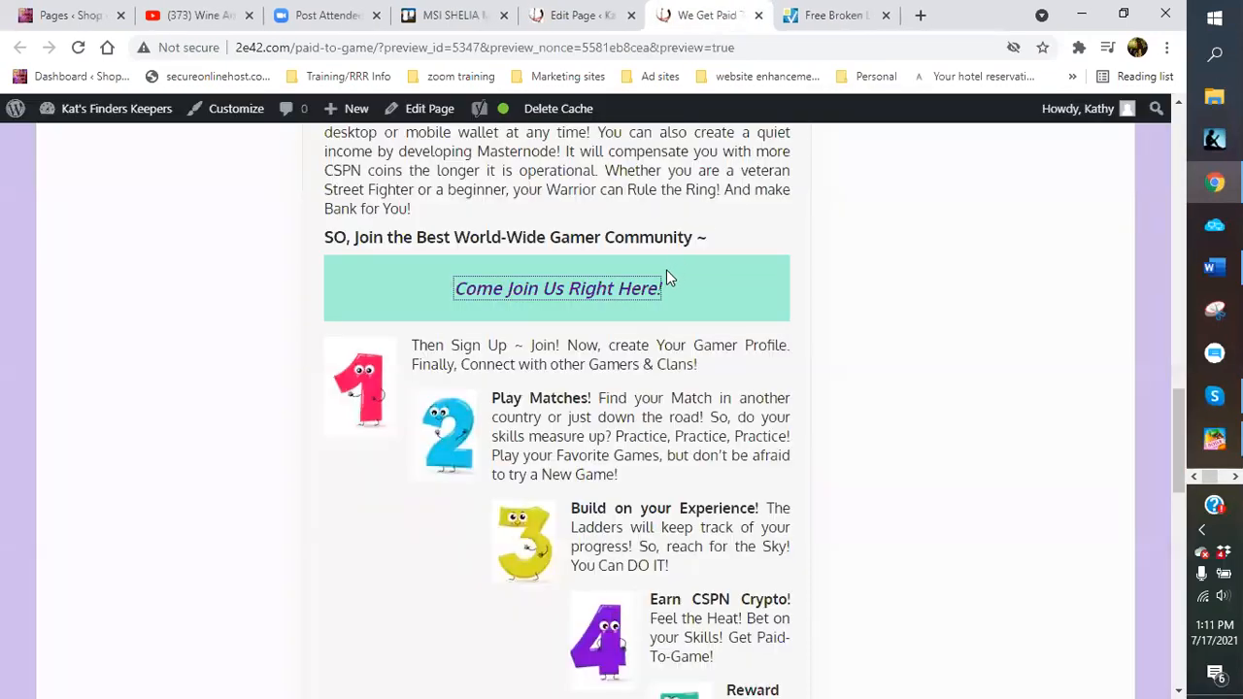
pyautogui.scroll(-2, 666, 272)
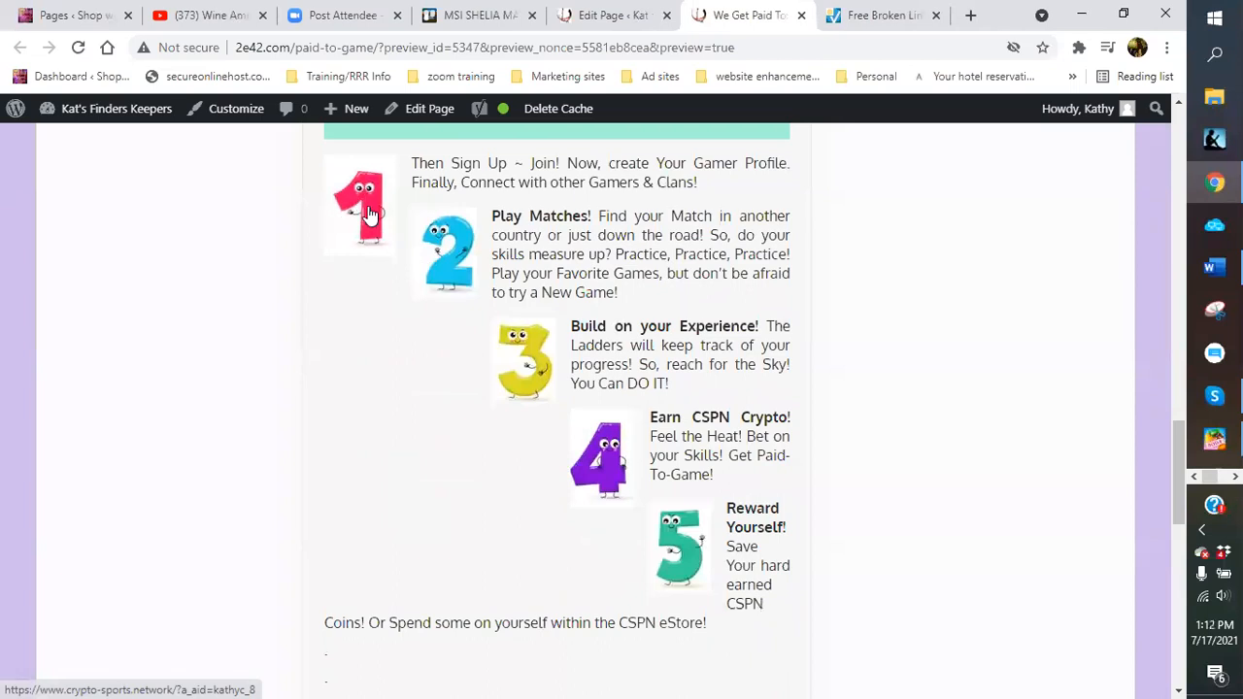
# Test numbered step images 1 through 5, closing each CSPN tab after it loads
pyautogui.click(368, 214)
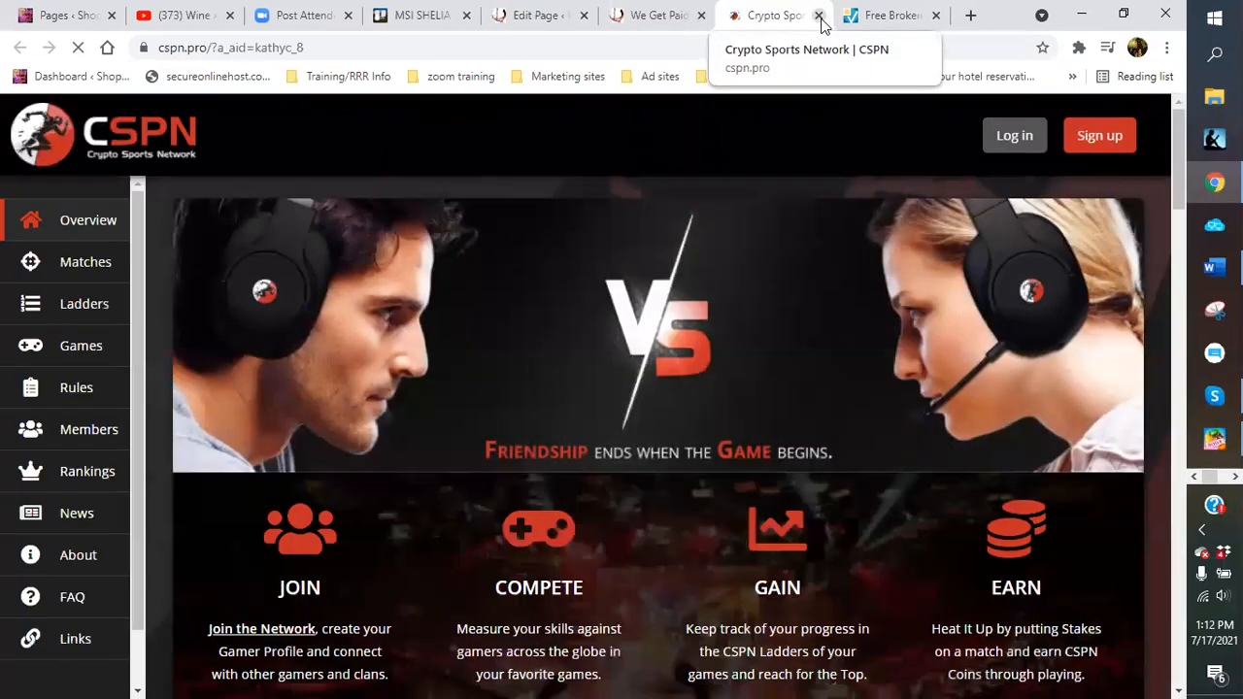
pyautogui.click(818, 16)
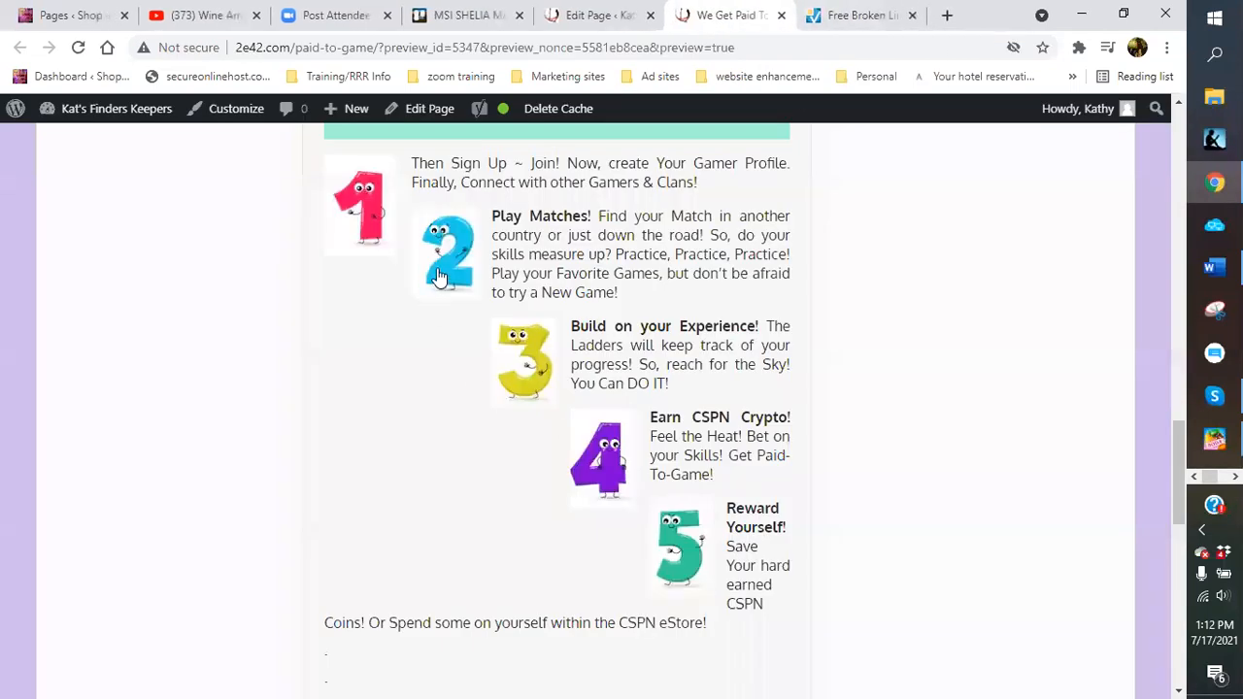
pyautogui.click(445, 259)
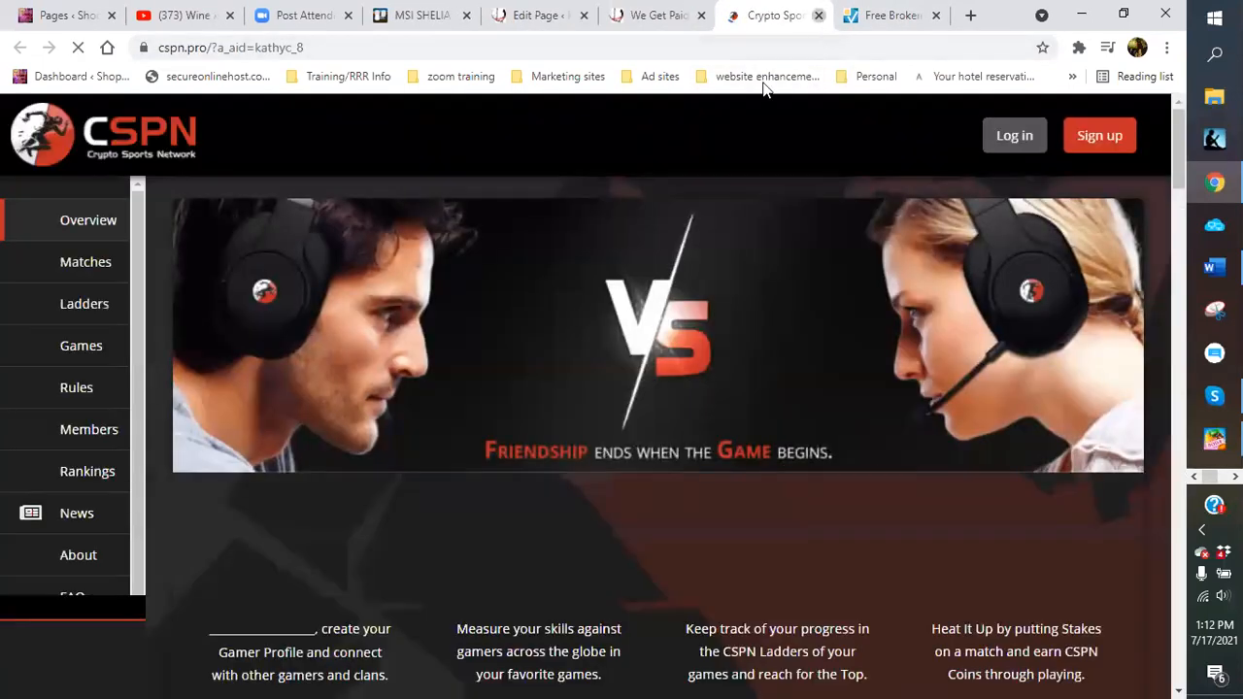
pyautogui.click(818, 15)
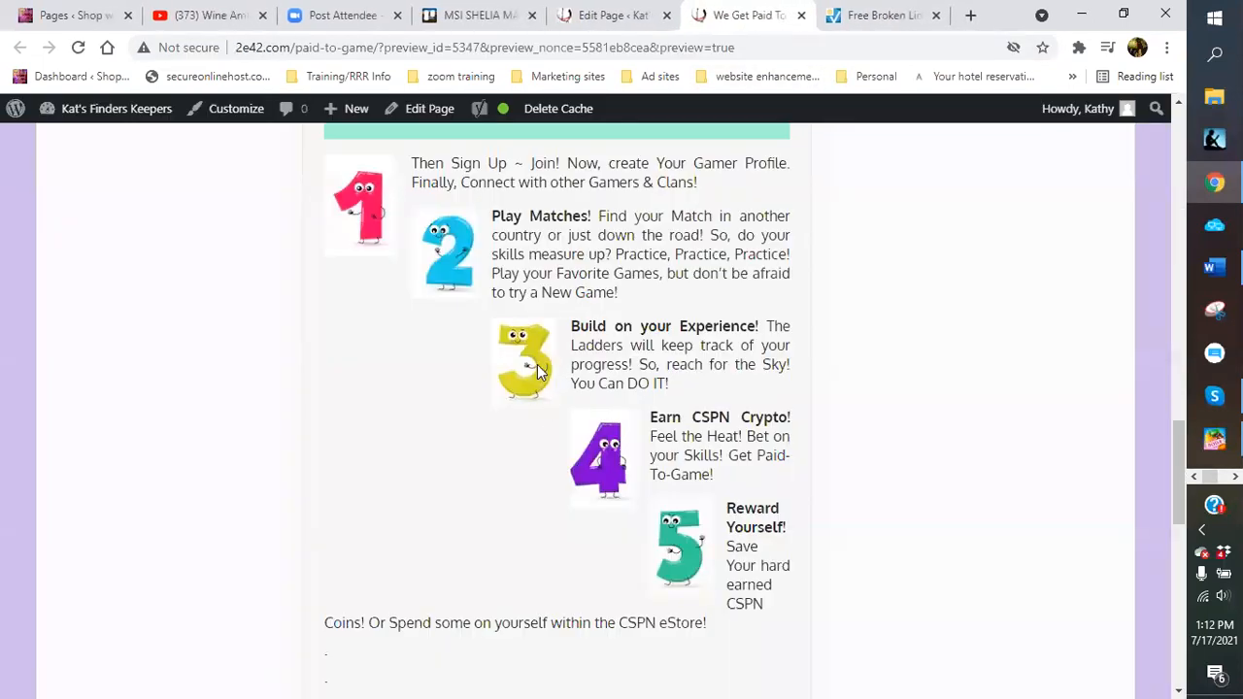
pyautogui.click(553, 366)
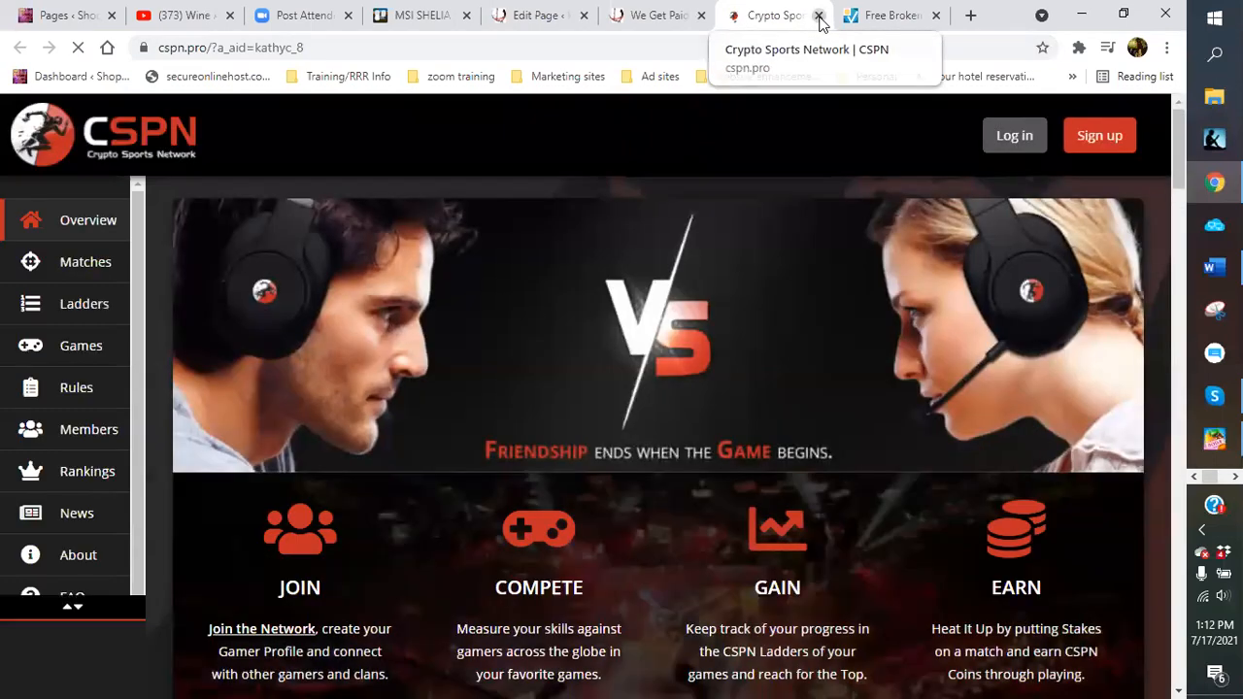
pyautogui.click(819, 16)
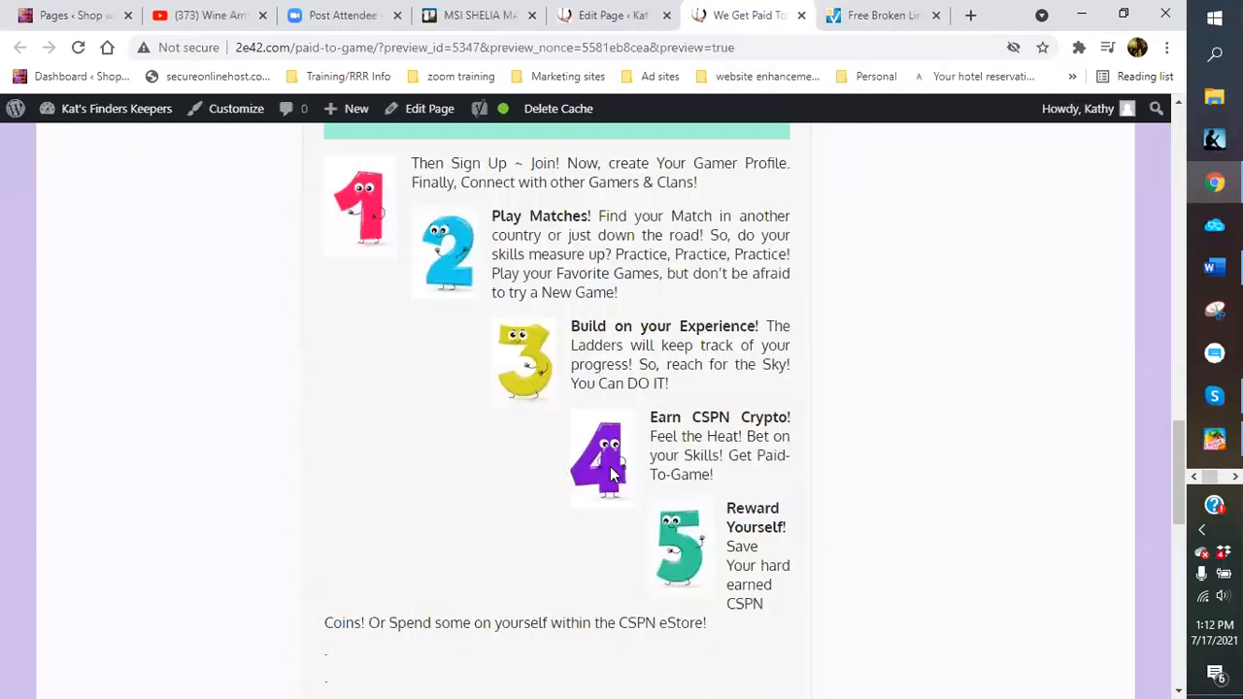
pyautogui.click(610, 468)
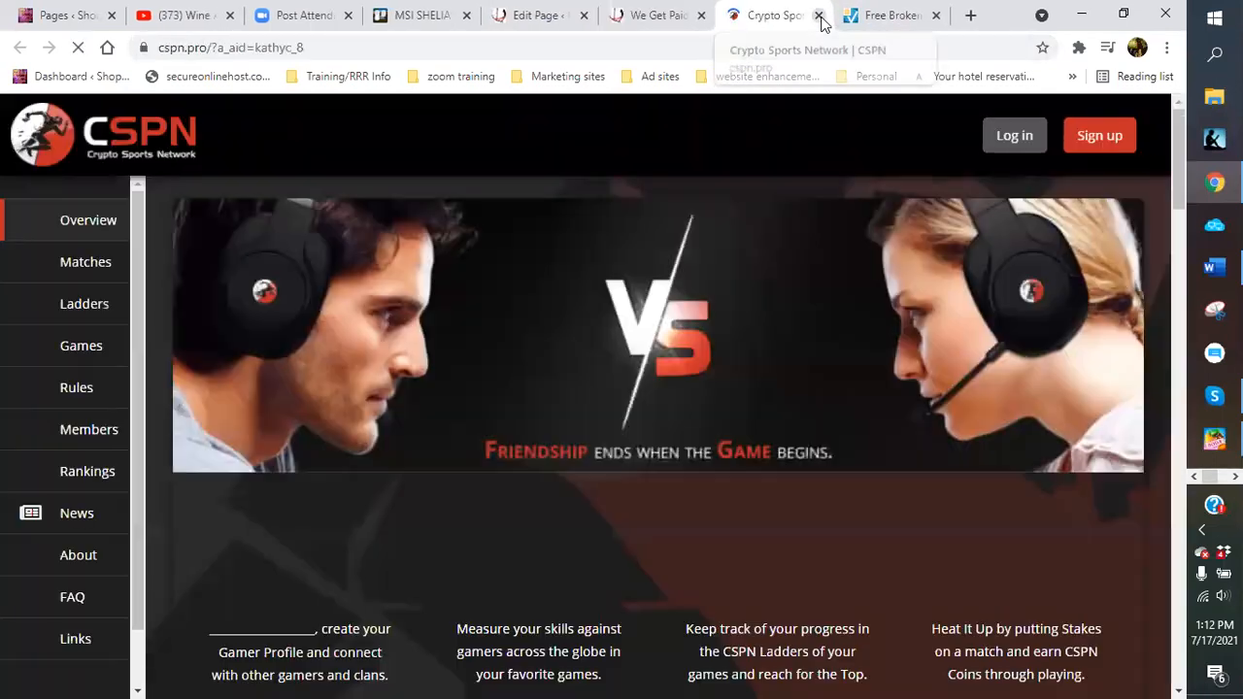
pyautogui.click(819, 15)
pyautogui.click(677, 551)
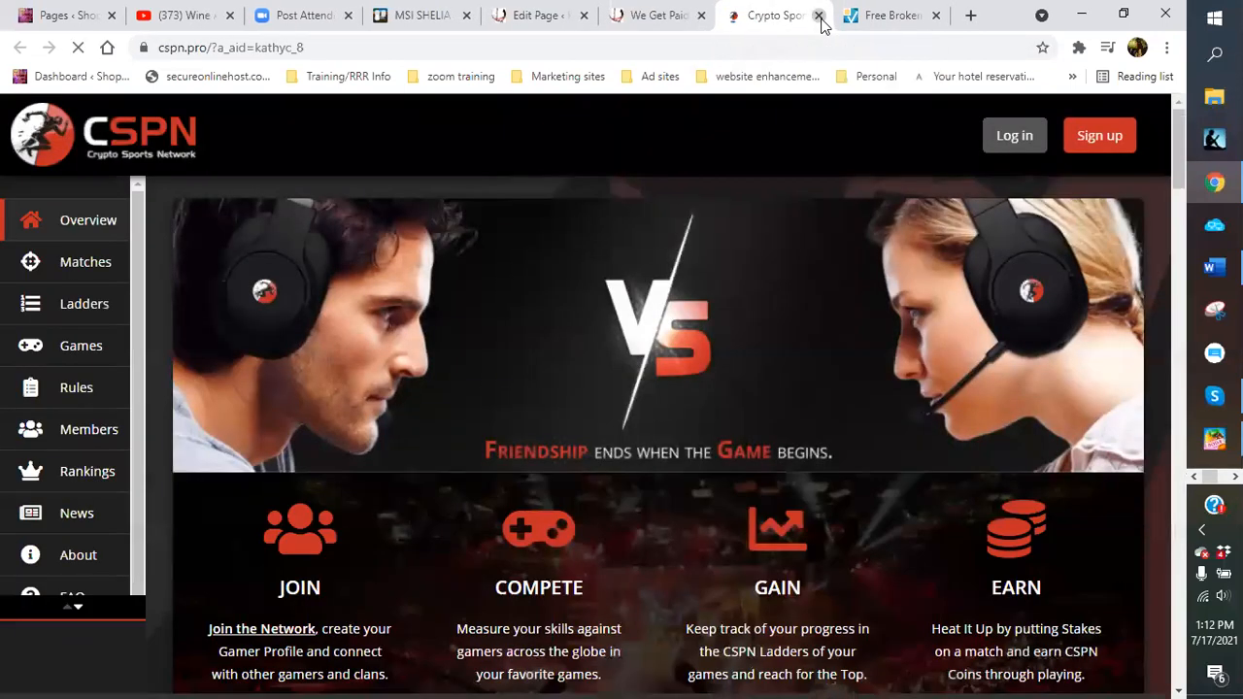
pyautogui.click(819, 16)
pyautogui.scroll(-2, 666, 483)
pyautogui.scroll(-4, 666, 482)
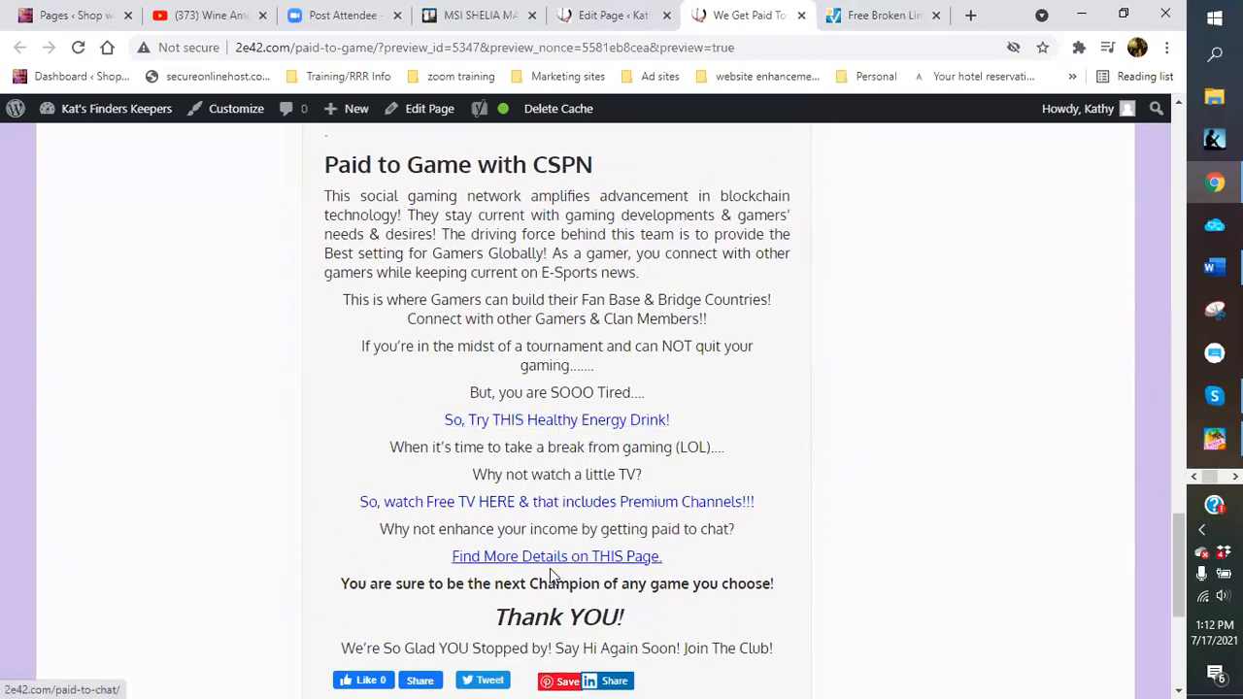
pyautogui.scroll(-1, 537, 515)
pyautogui.scroll(6, 661, 297)
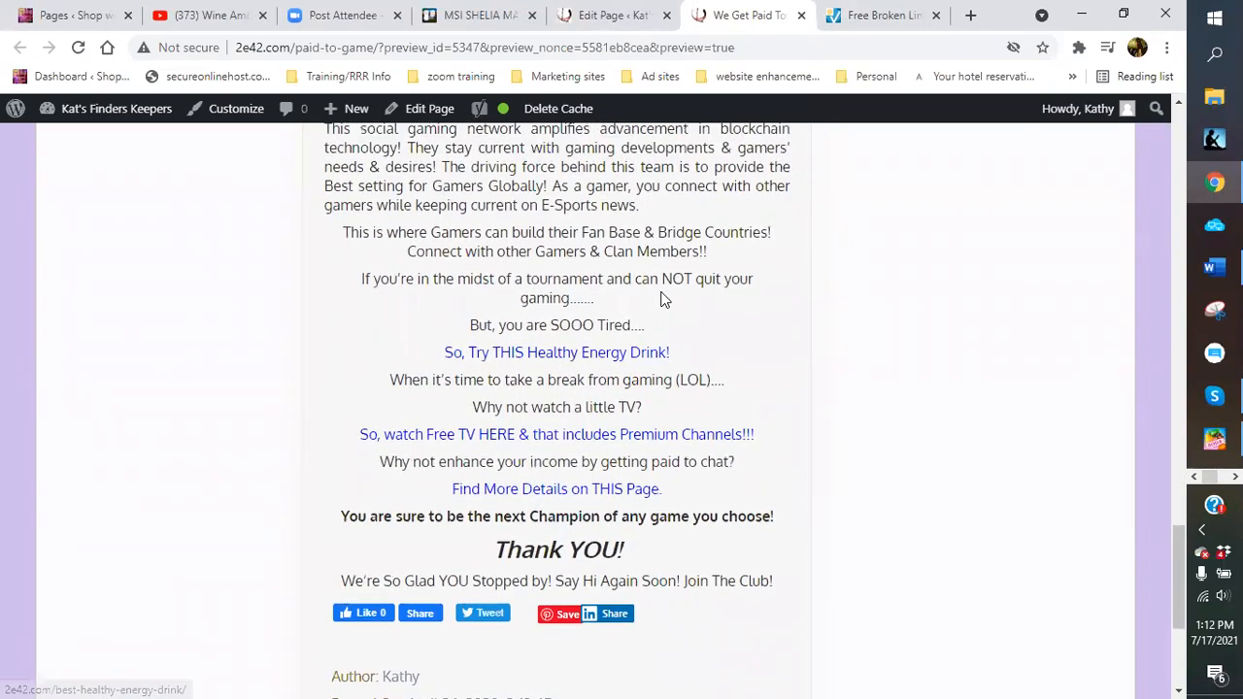
pyautogui.scroll(8, 664, 300)
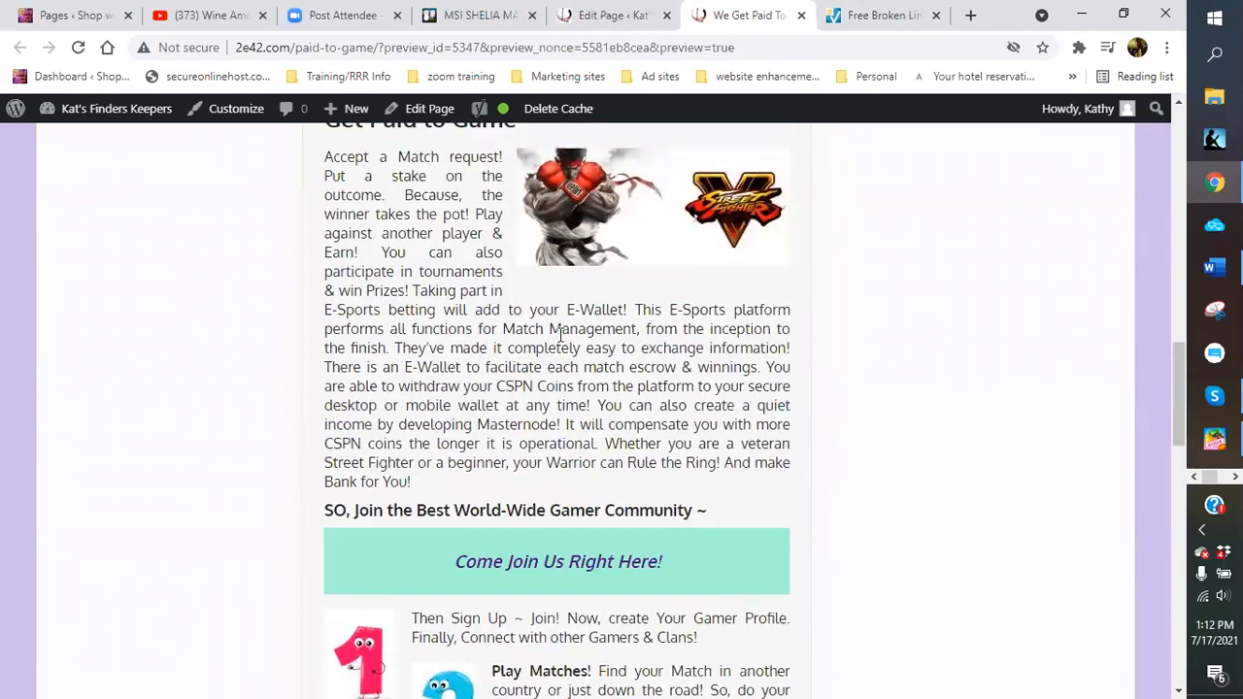
pyautogui.scroll(8, 632, 280)
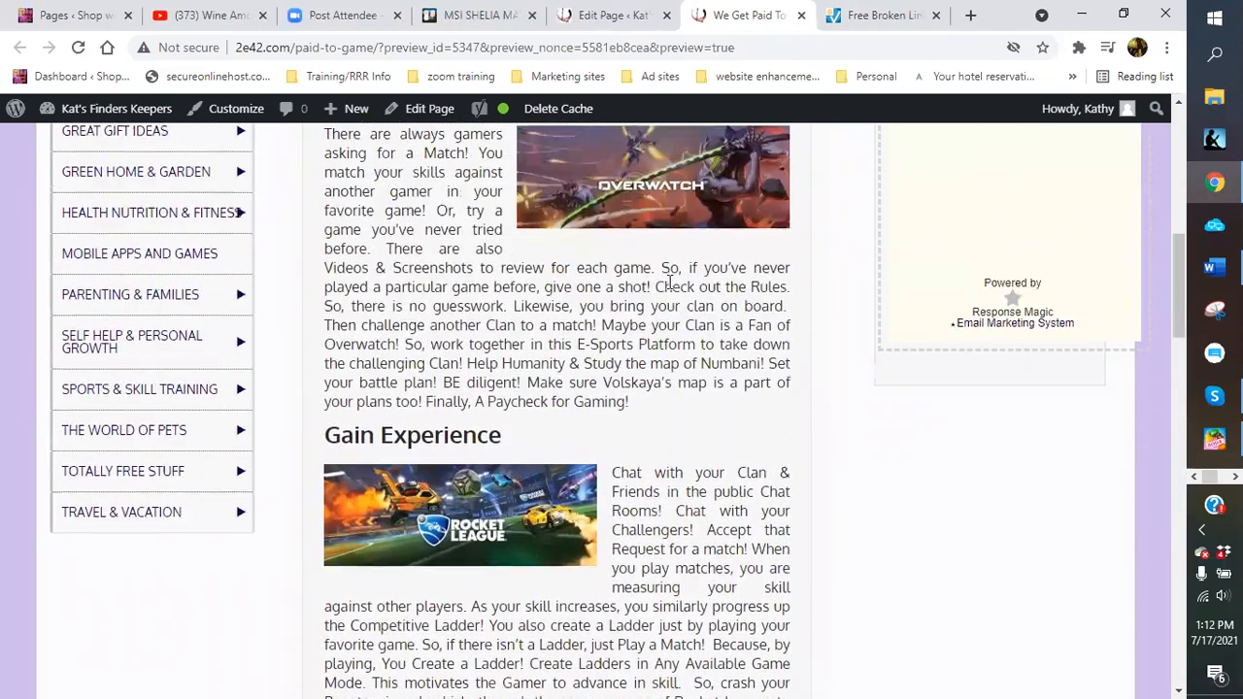
pyautogui.scroll(4, 502, 338)
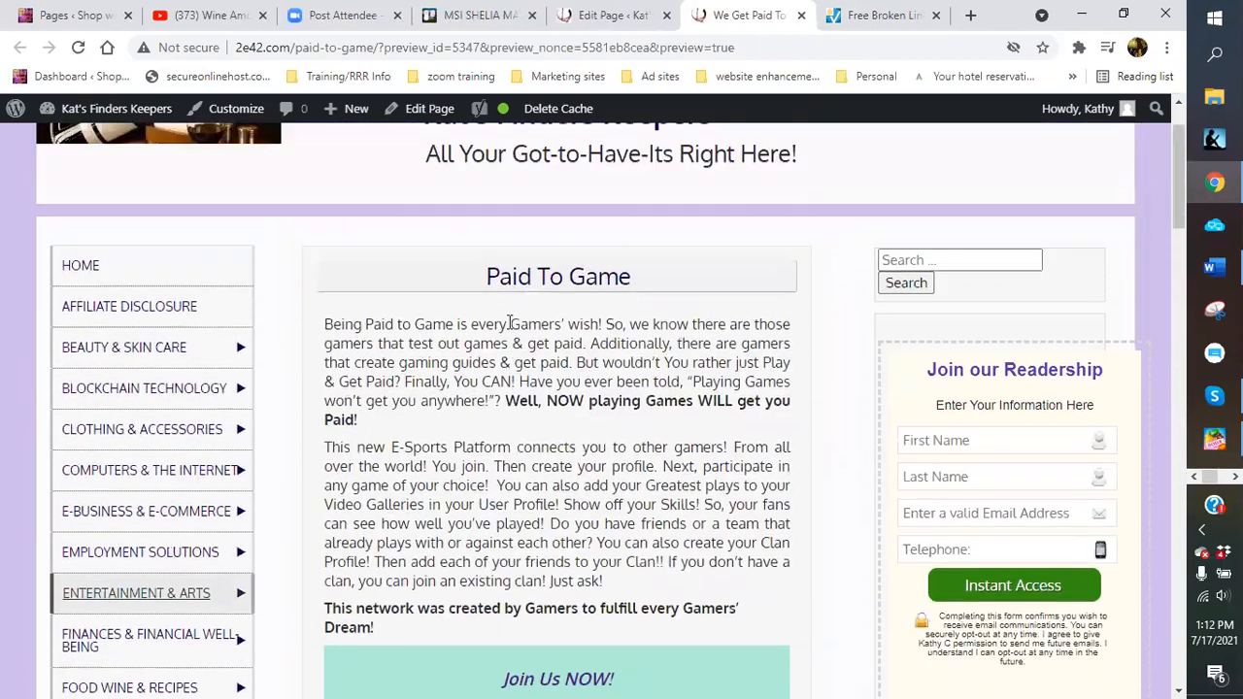
pyautogui.scroll(-2, 563, 480)
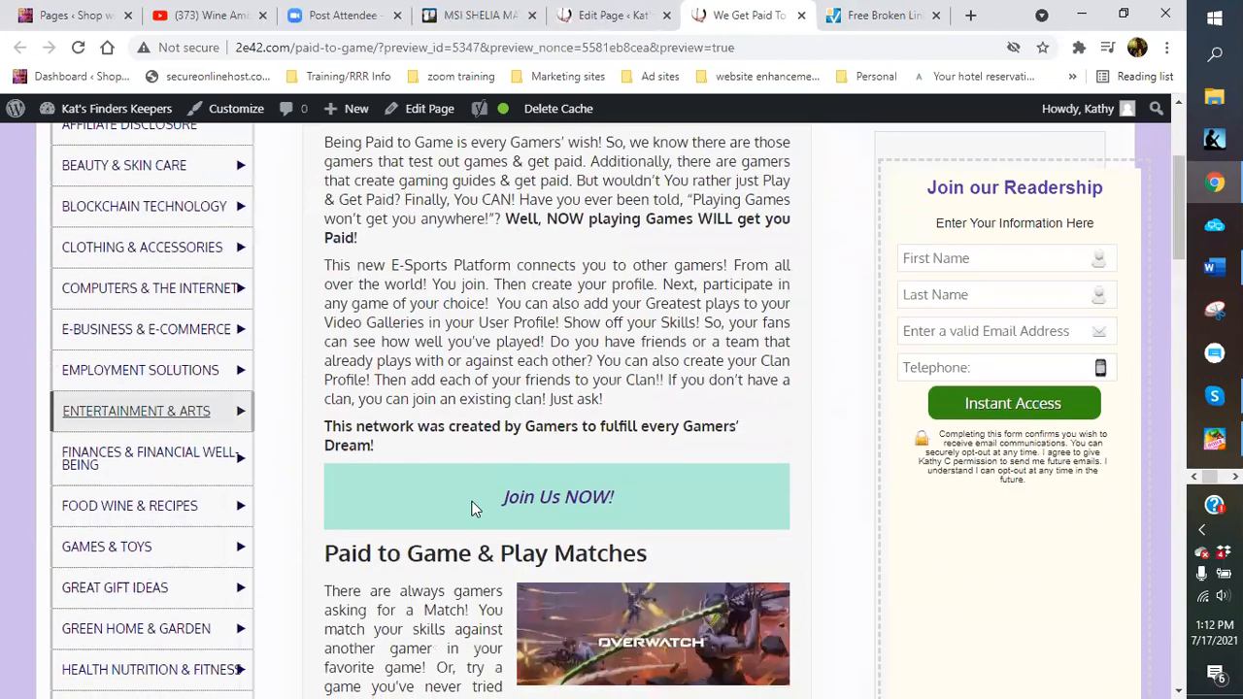
pyautogui.scroll(1, 547, 358)
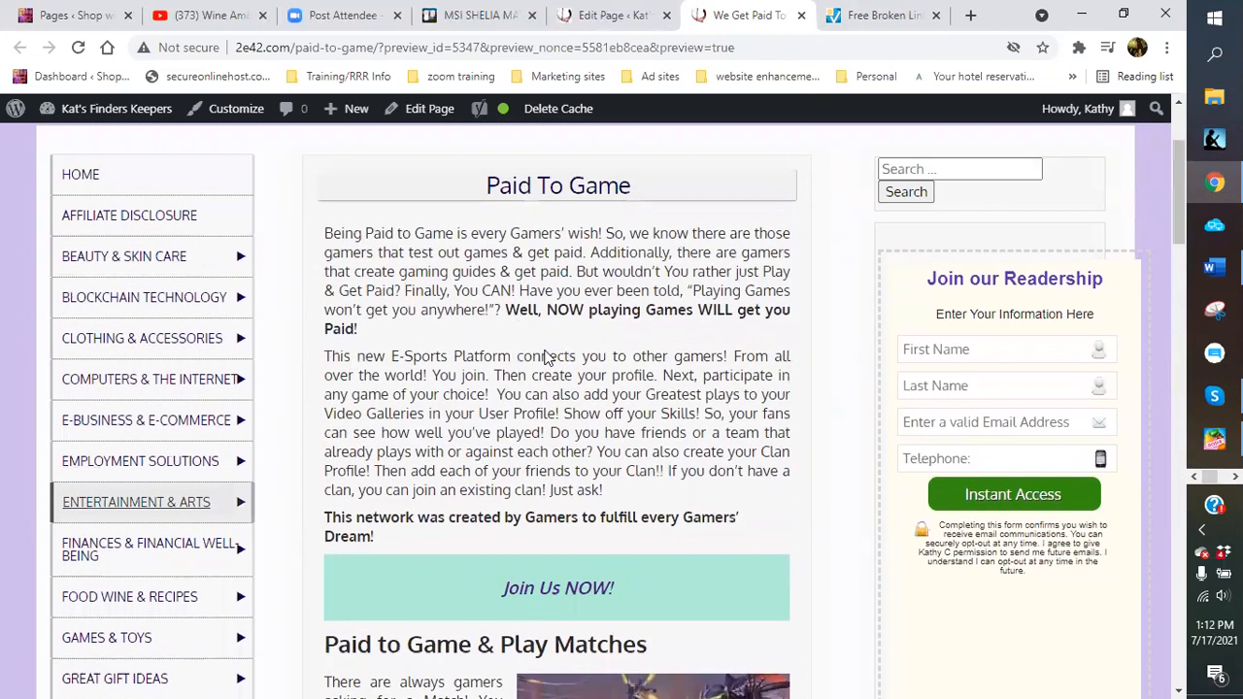
pyautogui.scroll(2, 544, 350)
pyautogui.scroll(-2, 456, 360)
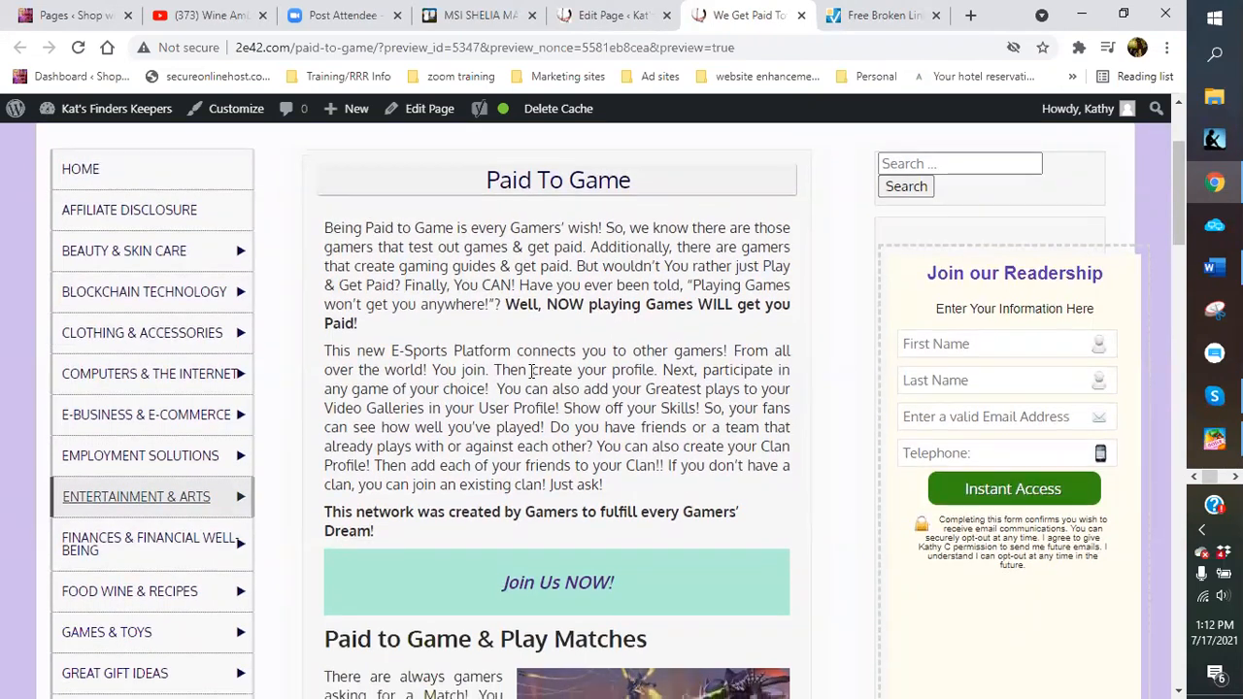
pyautogui.scroll(-1, 521, 434)
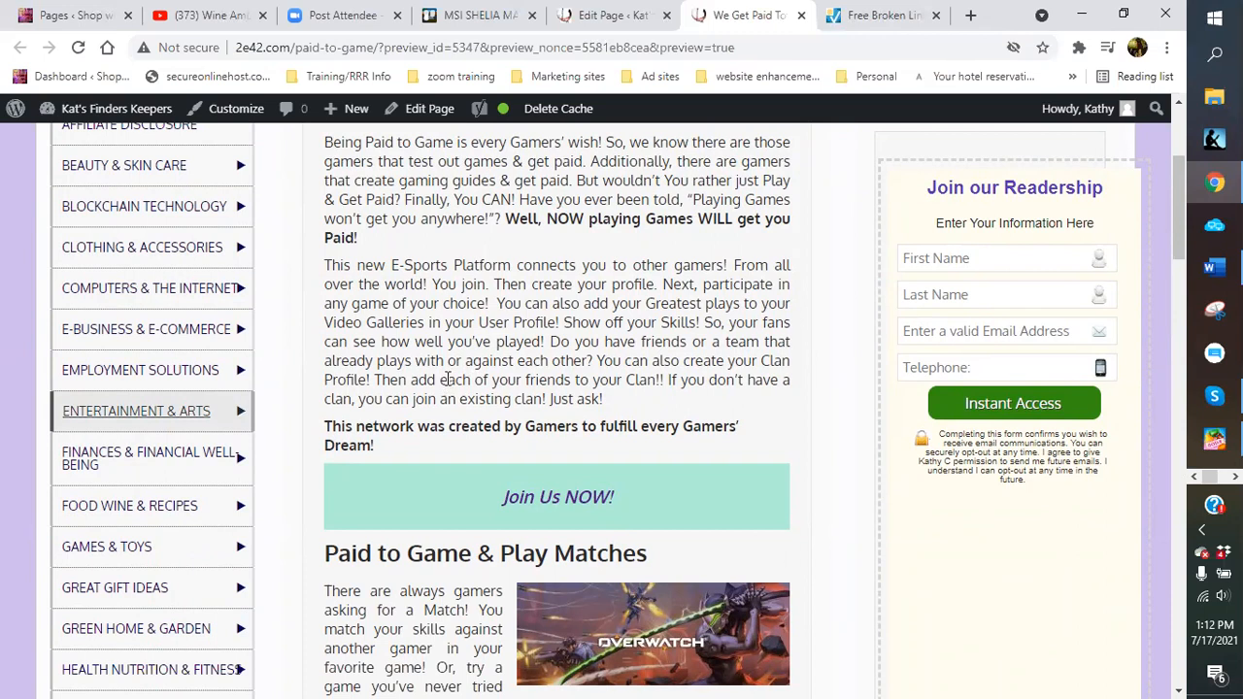
pyautogui.scroll(-1, 446, 379)
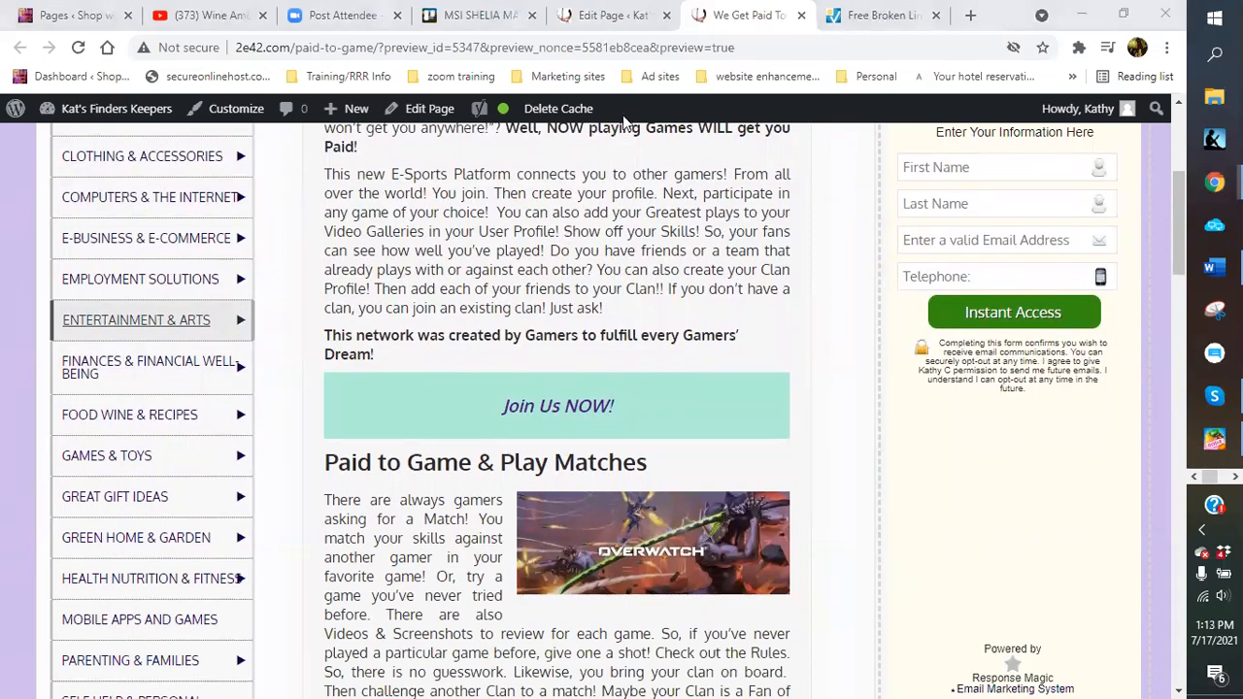
pyautogui.scroll(2, 619, 316)
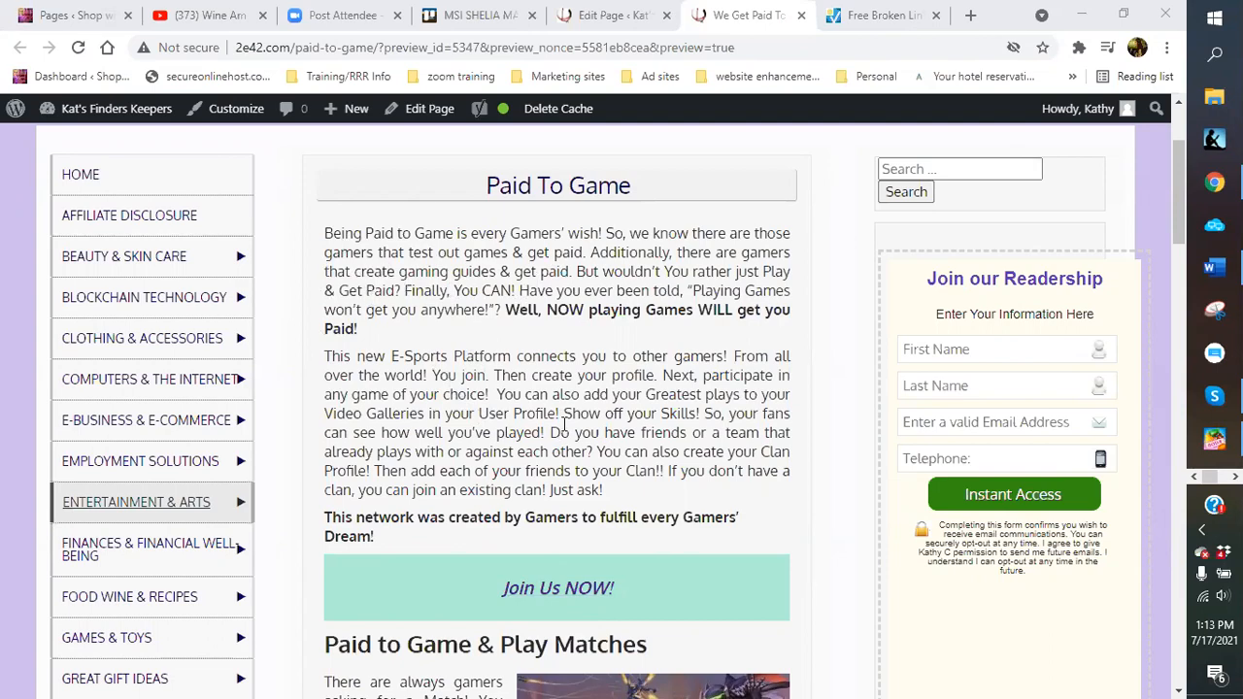
pyautogui.scroll(-10, 564, 425)
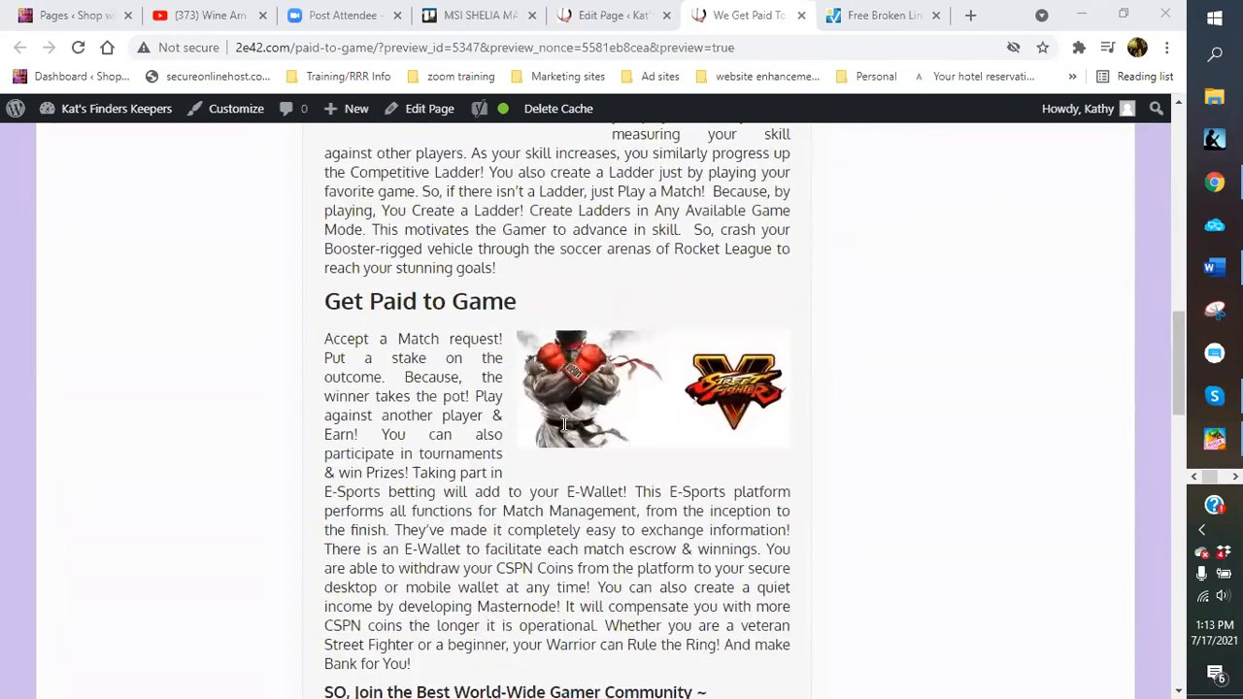
pyautogui.scroll(-11, 564, 424)
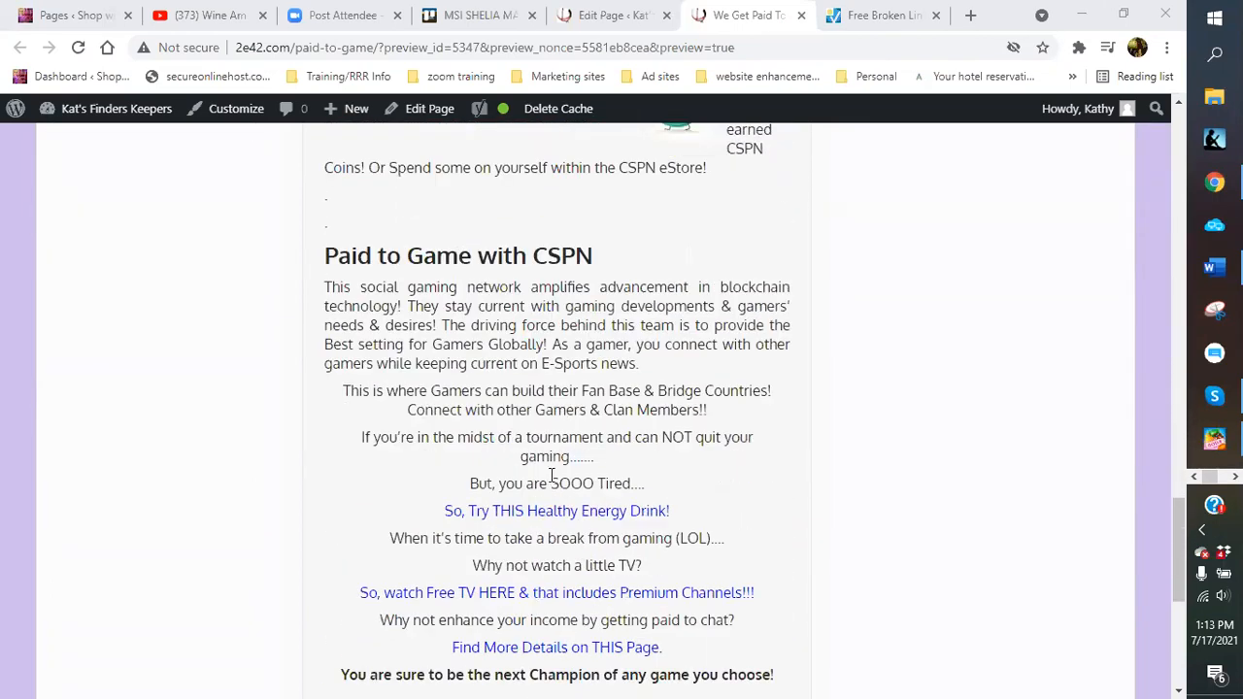
# Check the Healthy Energy Drink link, then return to the editor and preview Paid To Game anew
pyautogui.click(556, 518)
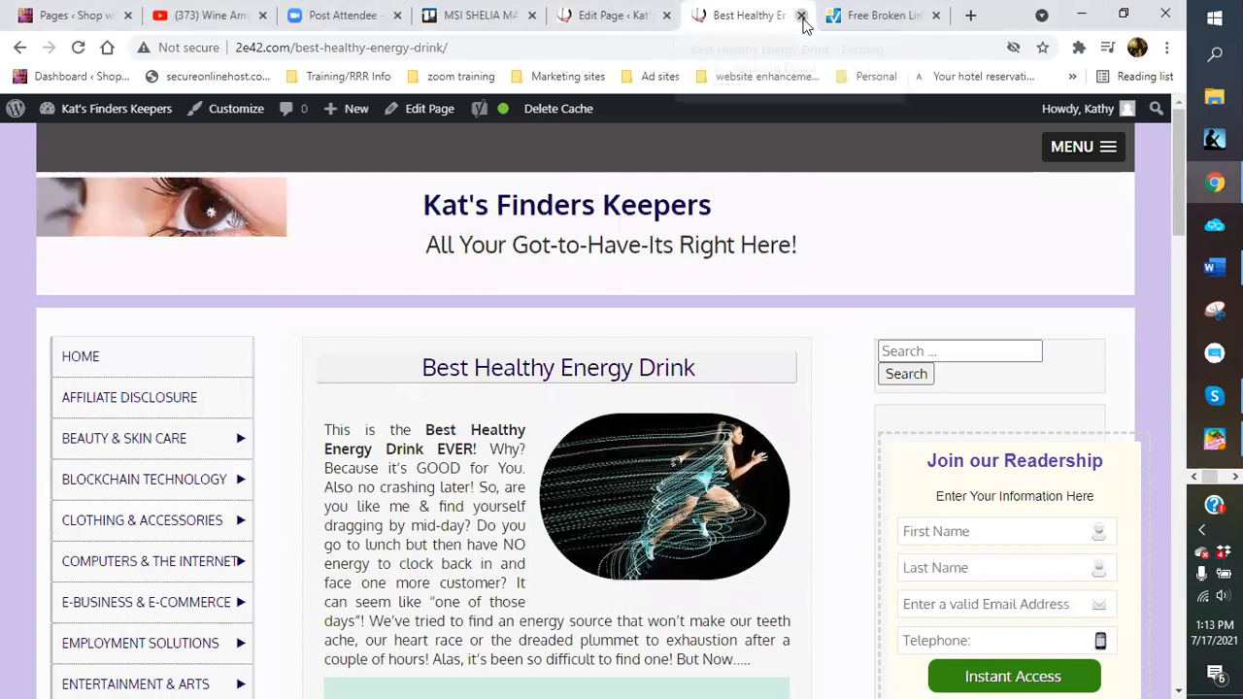
pyautogui.click(802, 17)
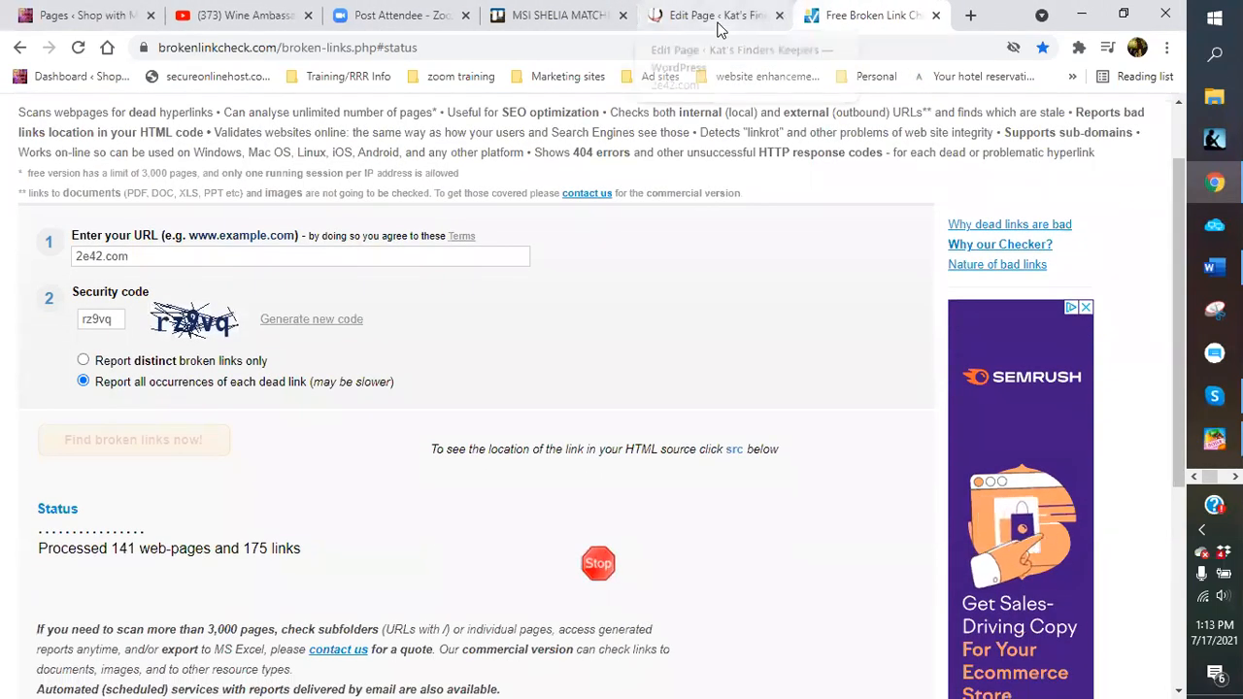
pyautogui.click(717, 19)
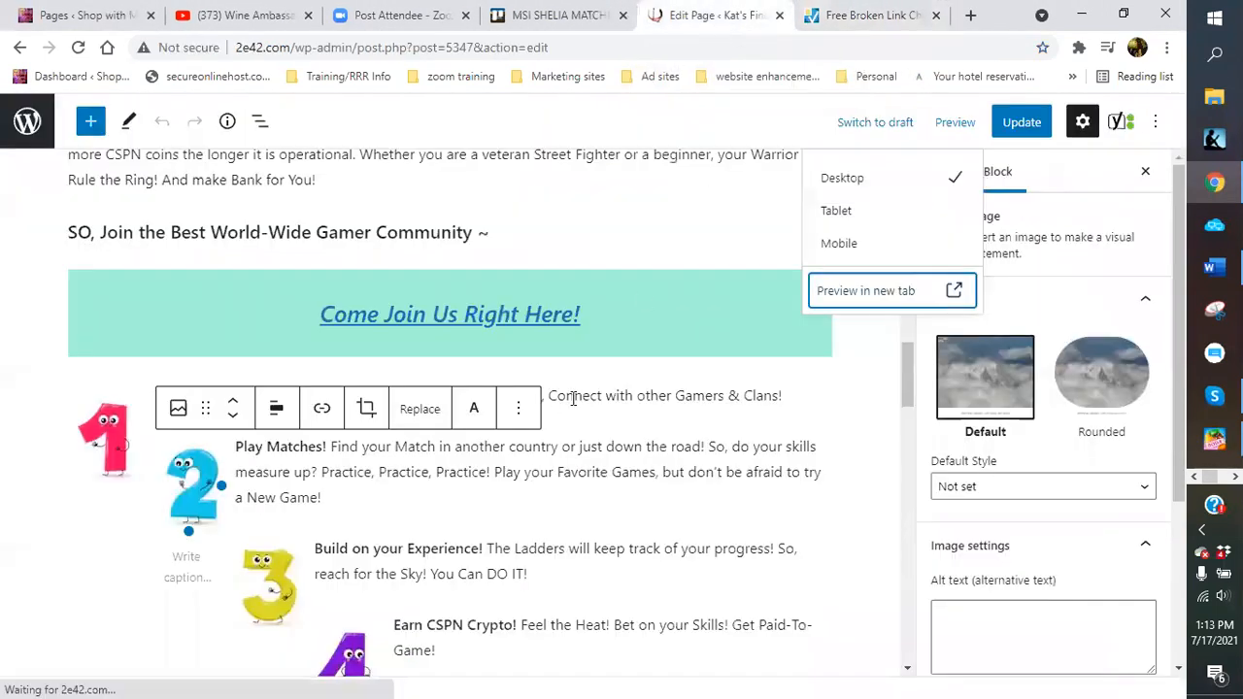
pyautogui.click(947, 131)
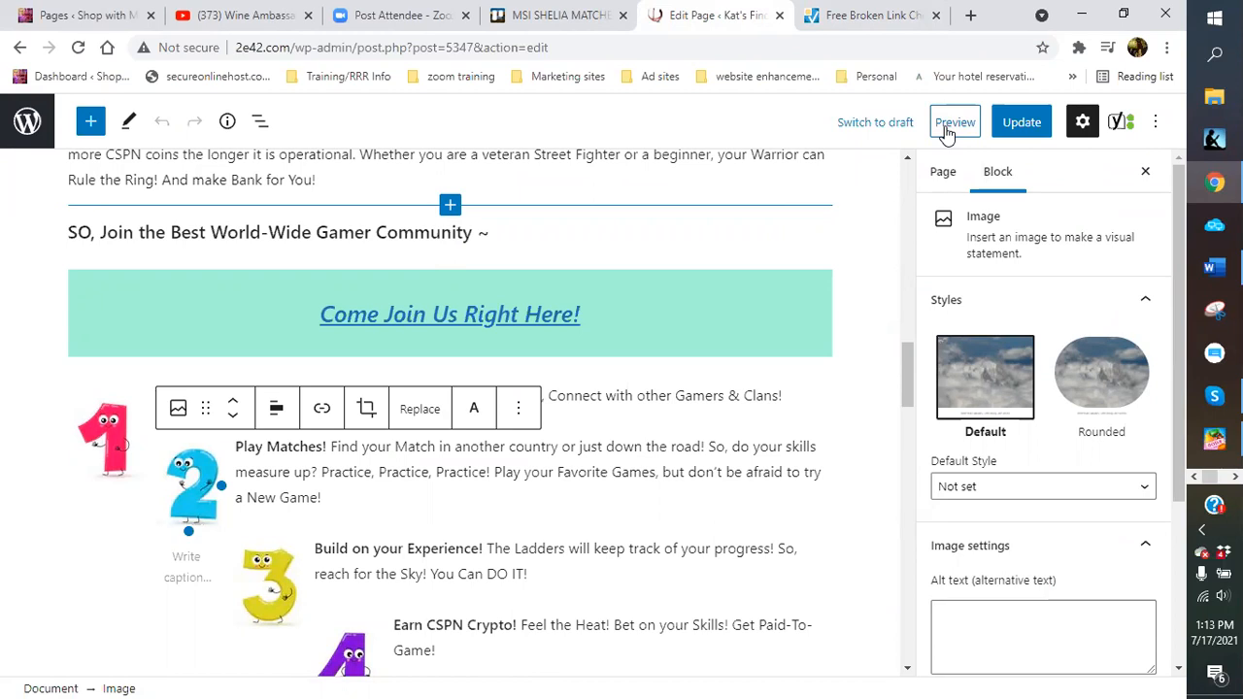
pyautogui.click(947, 126)
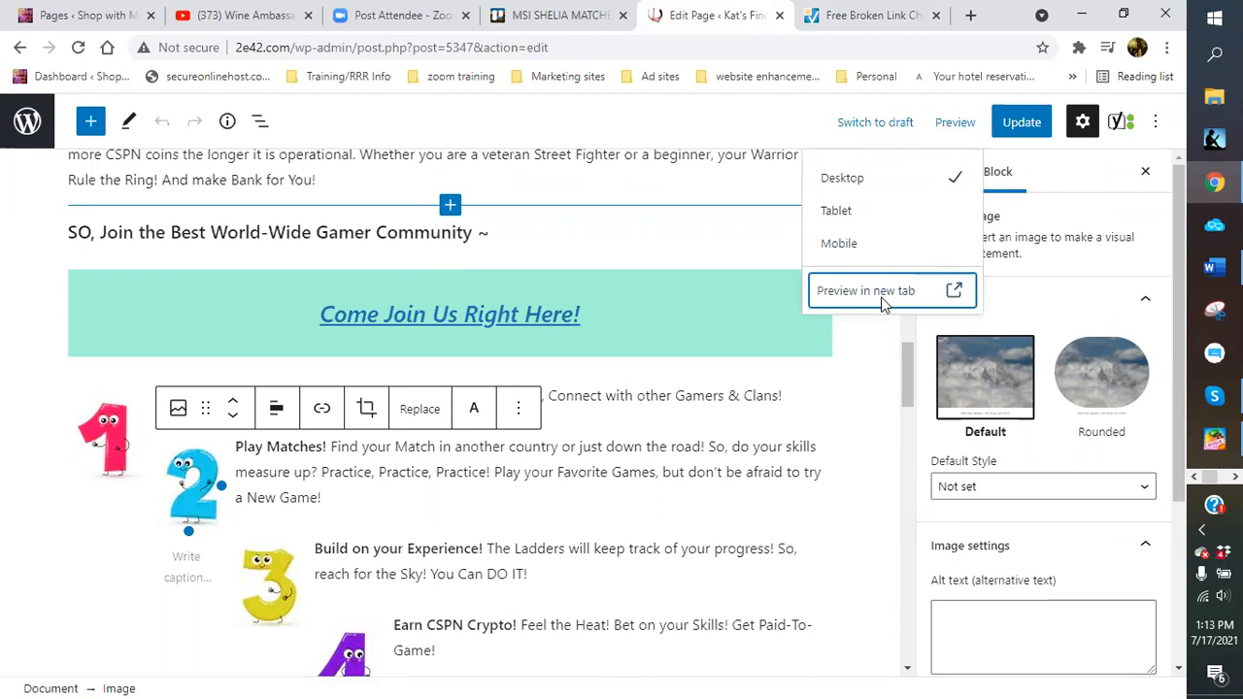
pyautogui.click(881, 297)
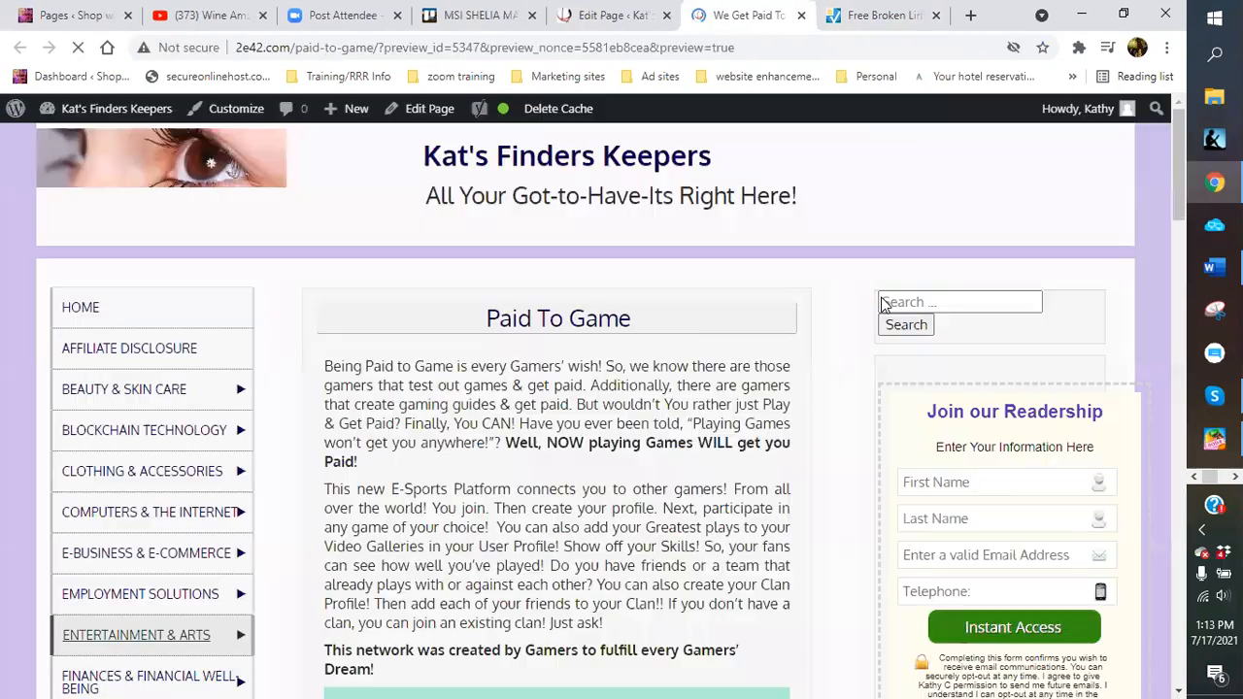
pyautogui.scroll(-2, 733, 388)
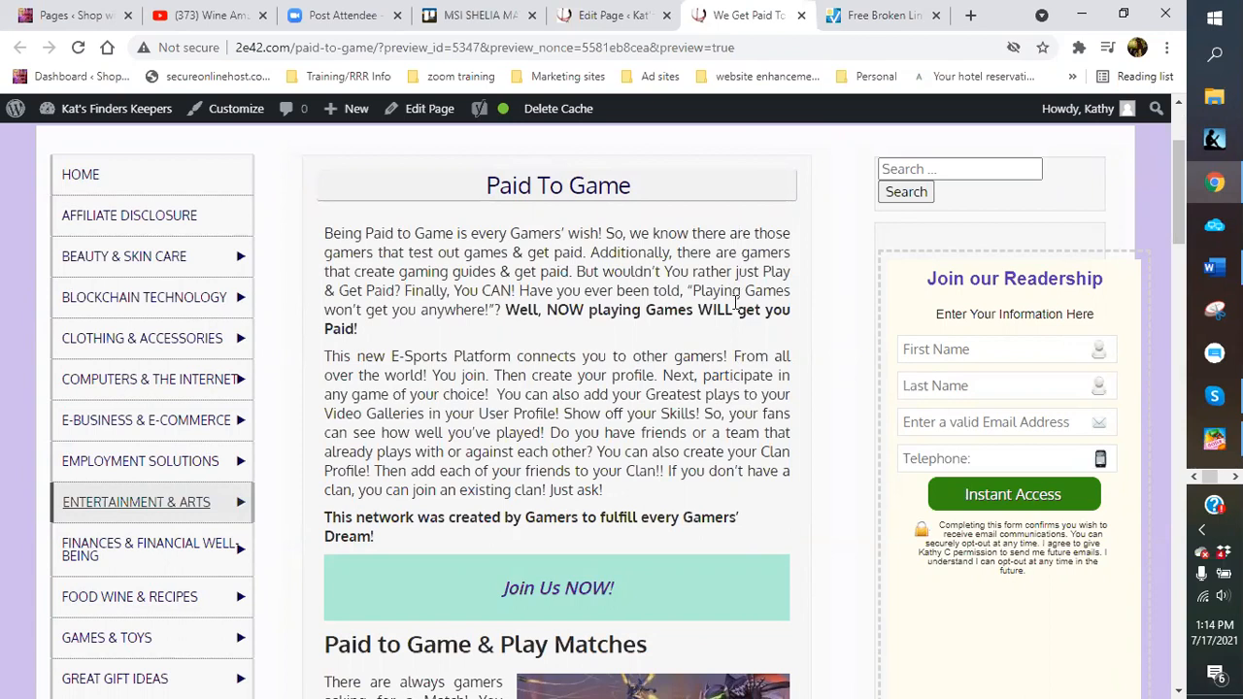
pyautogui.scroll(-8, 606, 429)
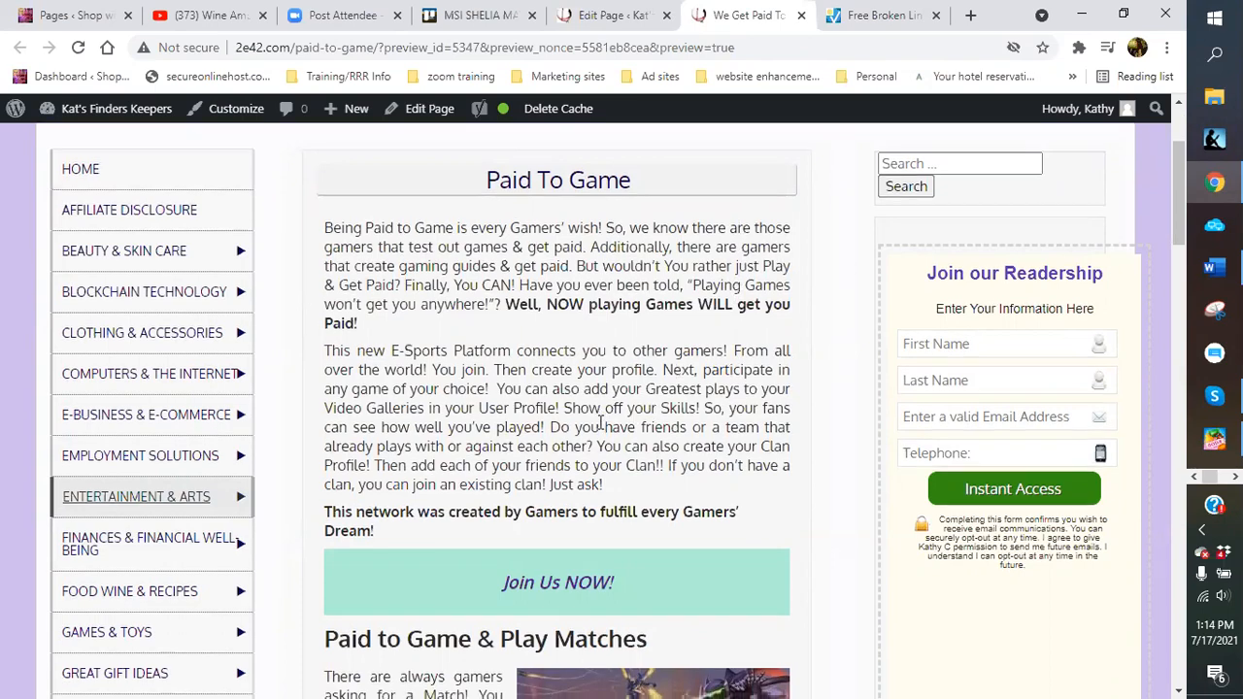
pyautogui.scroll(-7, 597, 420)
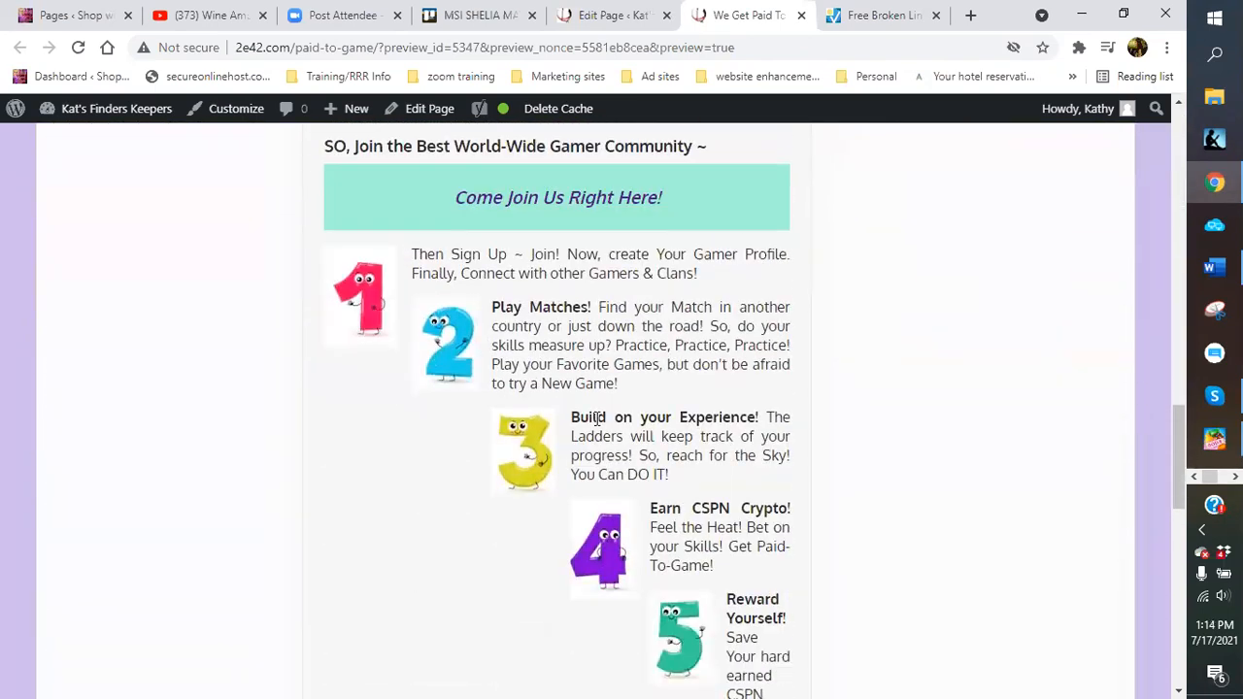
pyautogui.scroll(-4, 634, 463)
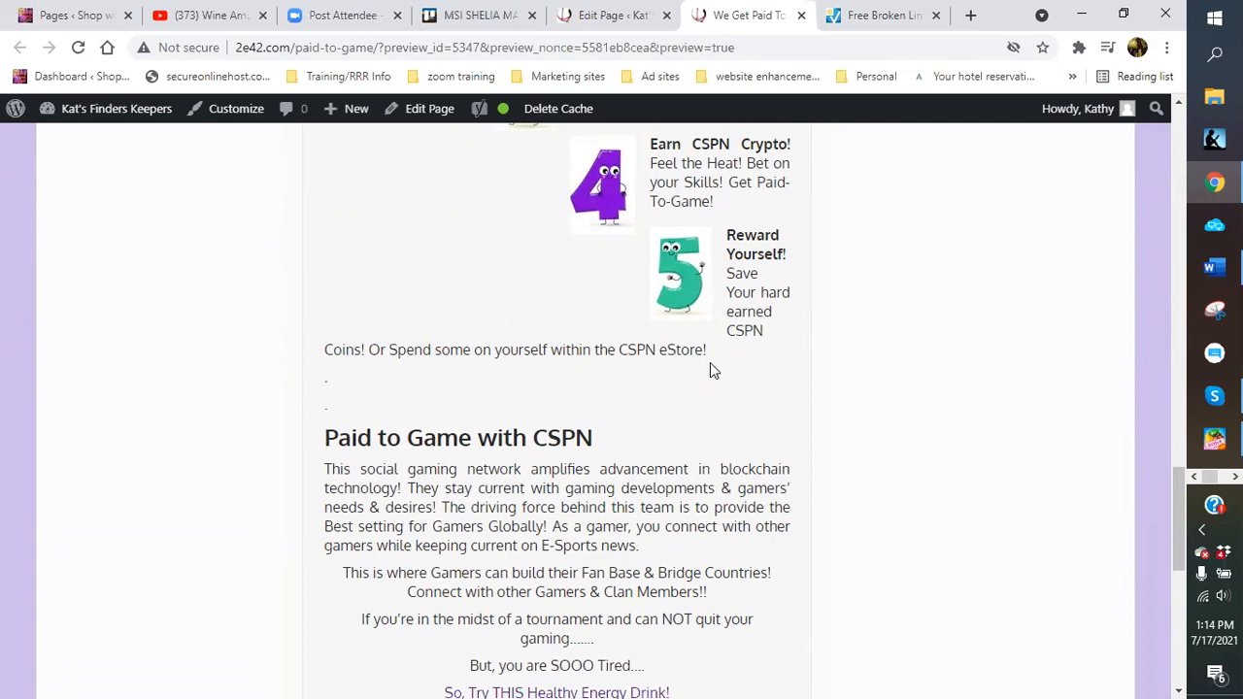
pyautogui.scroll(-5, 710, 369)
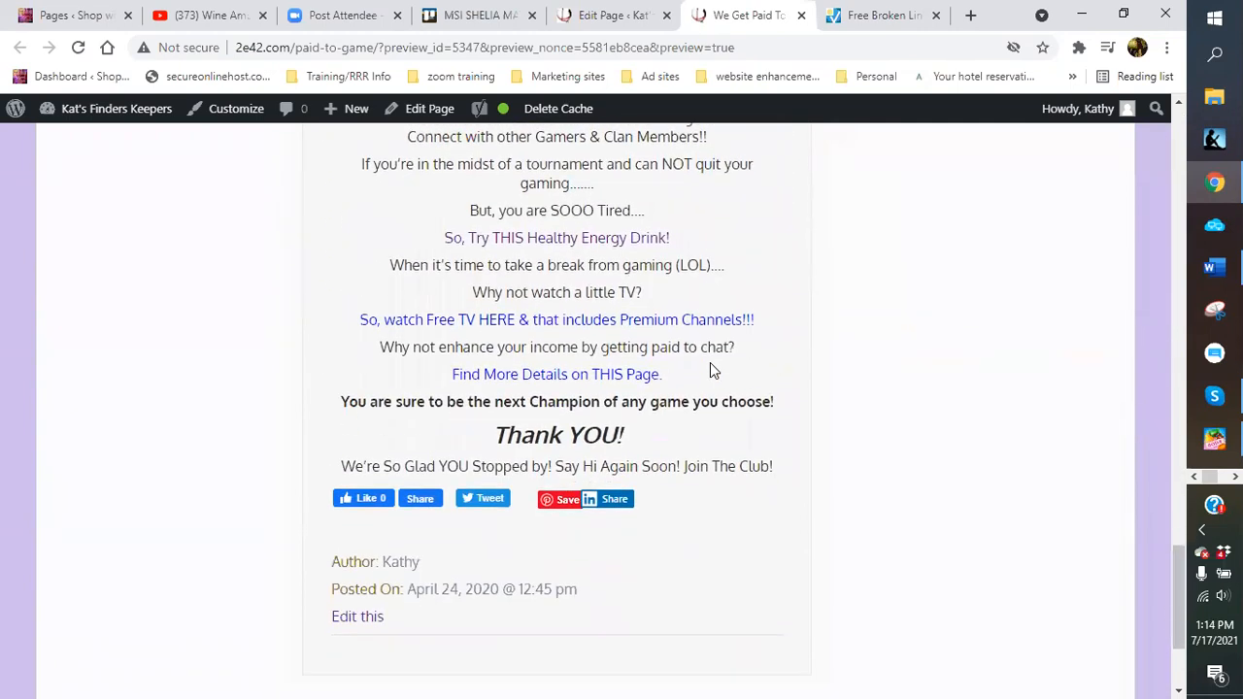
# Follow the Free TV link to the live 2e42.com/tv/ Watch TV & Earn Rewards page and read through it
pyautogui.click(559, 322)
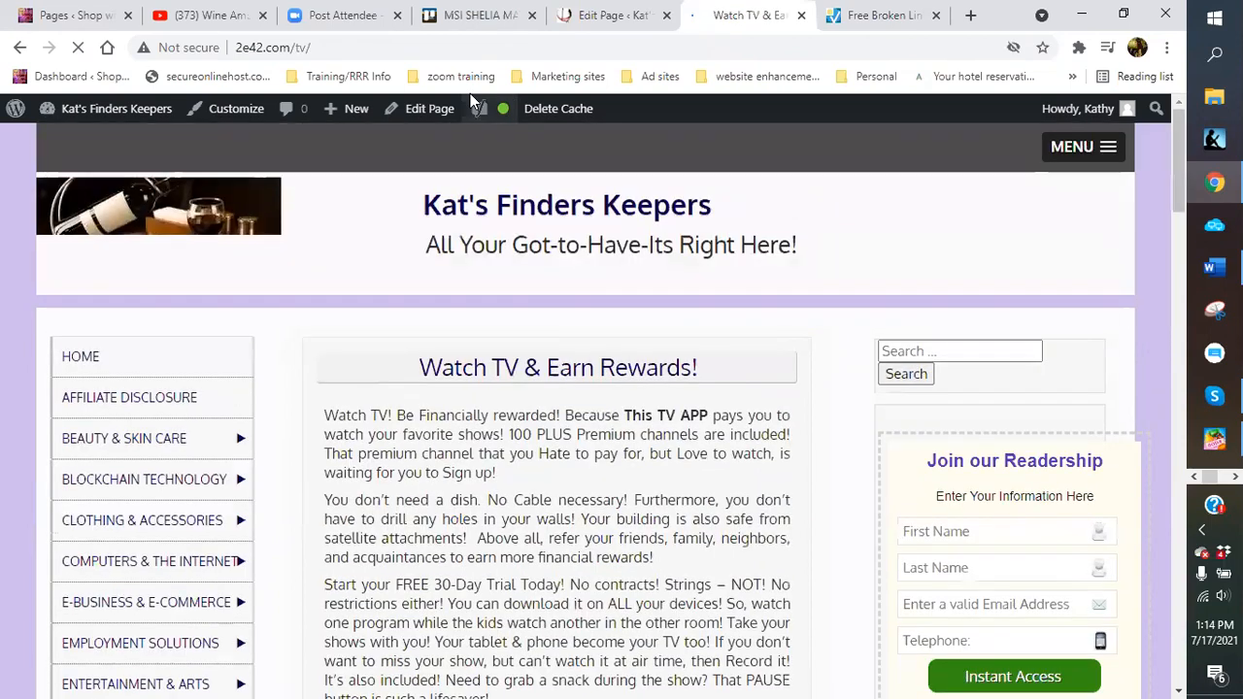
pyautogui.scroll(-2, 616, 356)
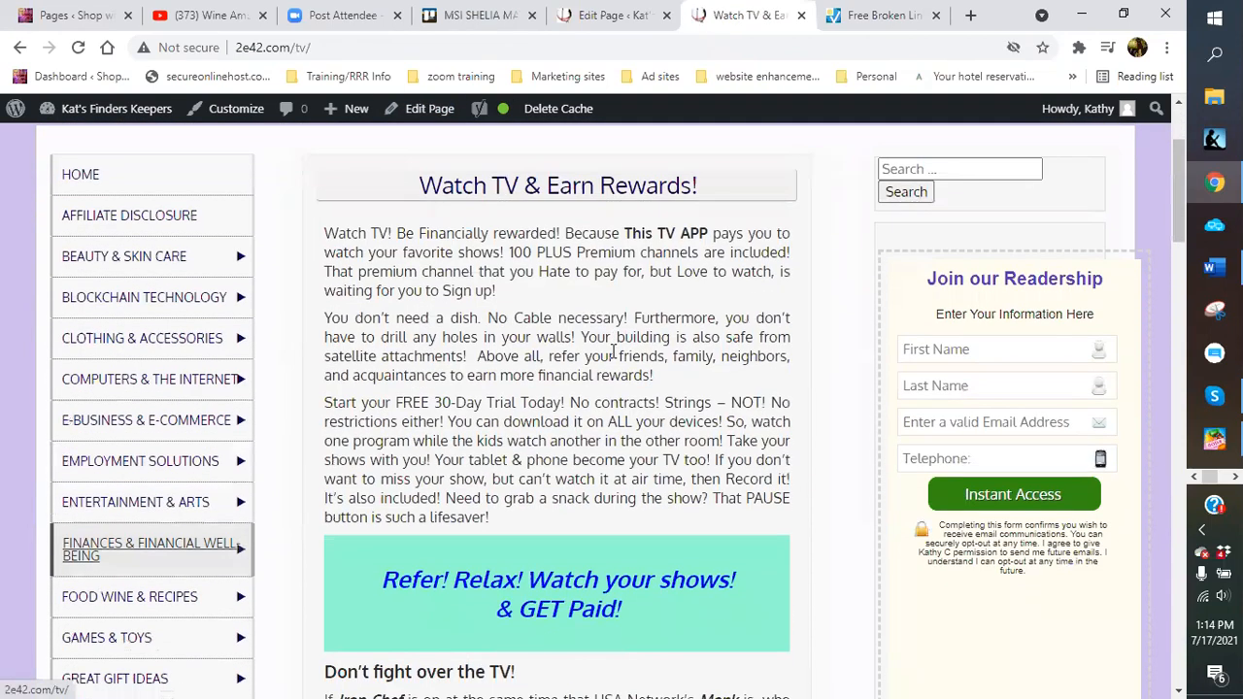
pyautogui.scroll(-1, 472, 383)
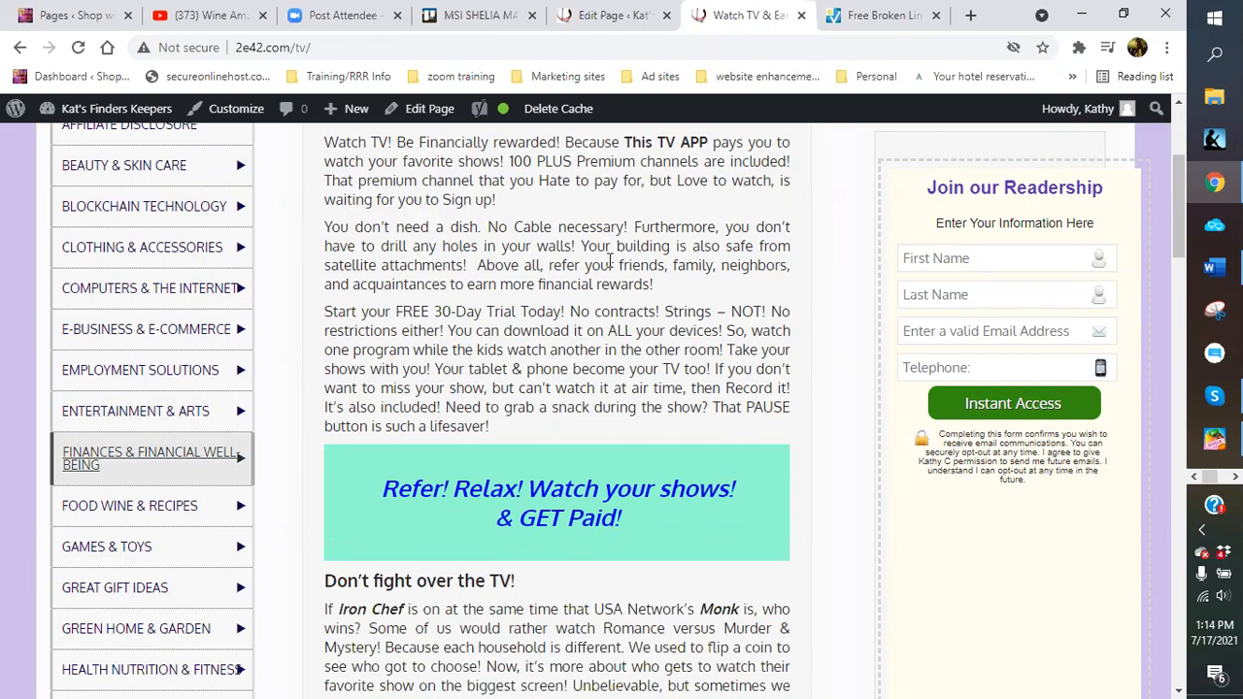
pyautogui.scroll(-2, 608, 265)
pyautogui.scroll(-3, 608, 259)
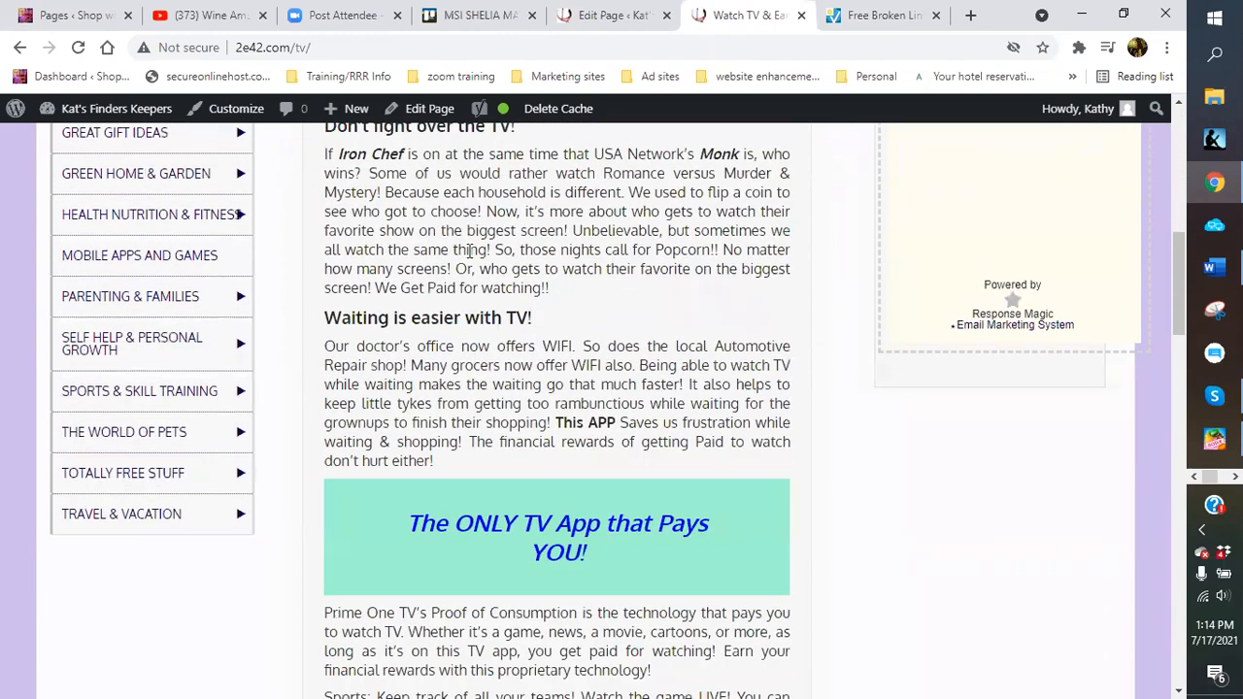
pyautogui.scroll(-7, 472, 250)
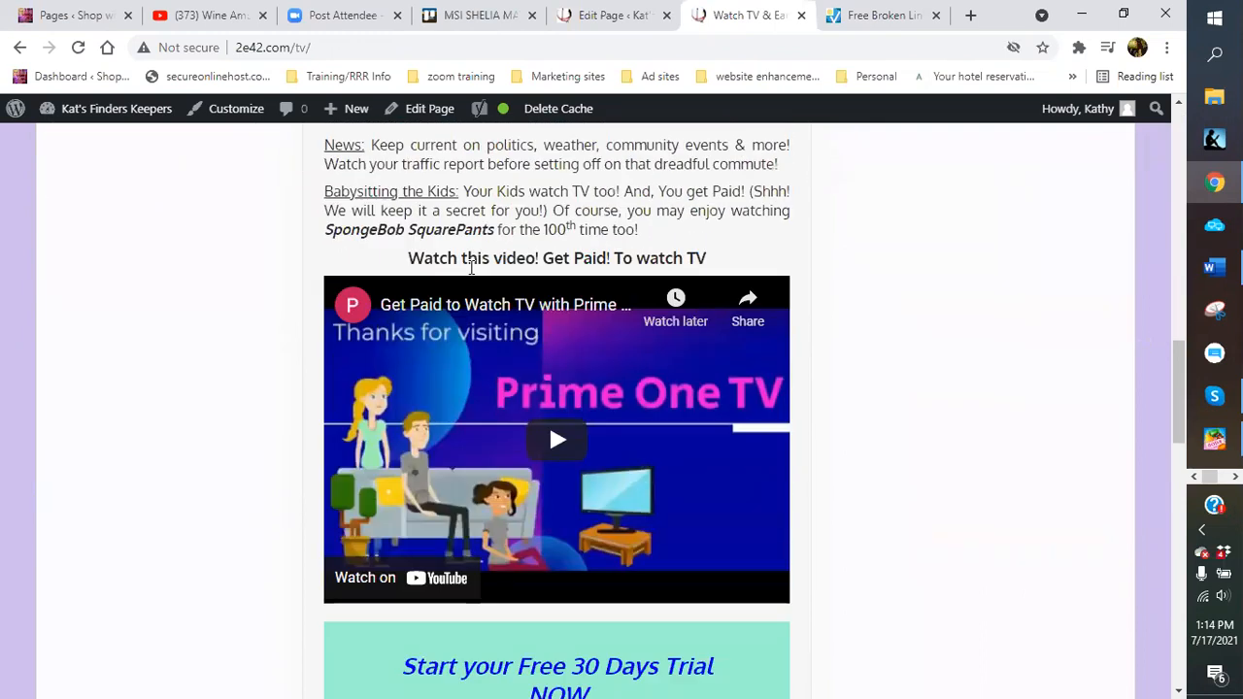
pyautogui.scroll(1, 506, 199)
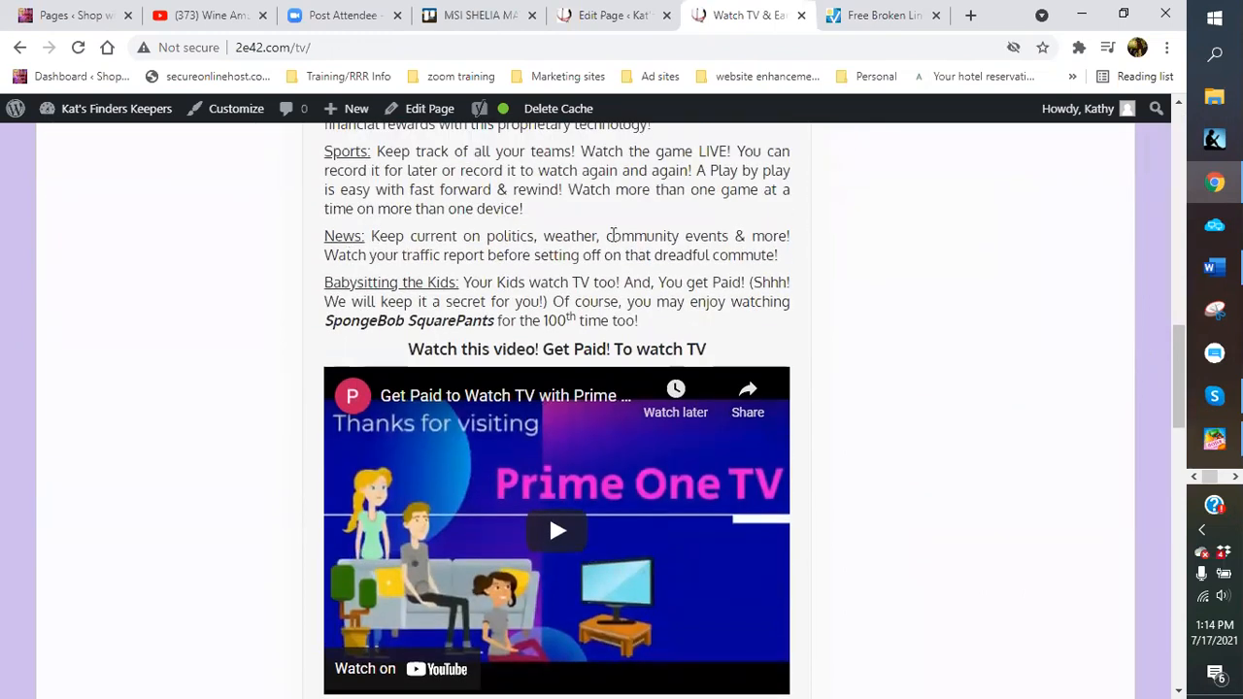
pyautogui.scroll(2, 612, 235)
pyautogui.scroll(6, 612, 235)
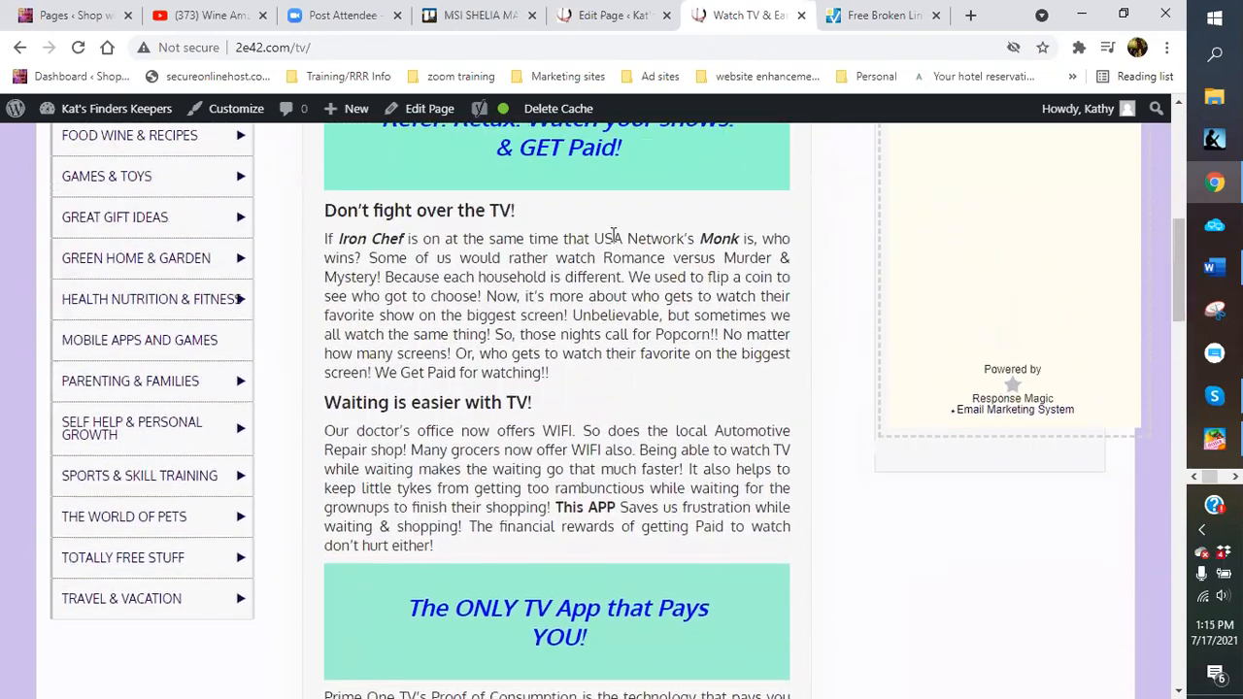
pyautogui.scroll(-5, 580, 311)
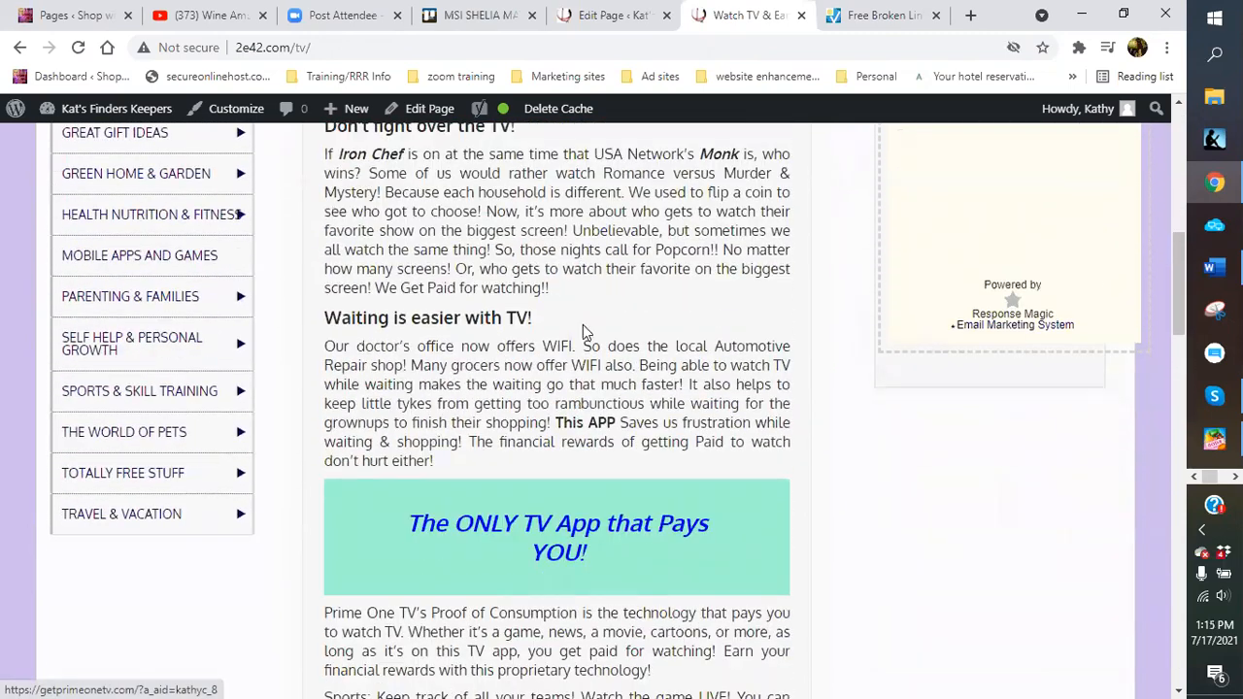
pyautogui.scroll(-7, 533, 378)
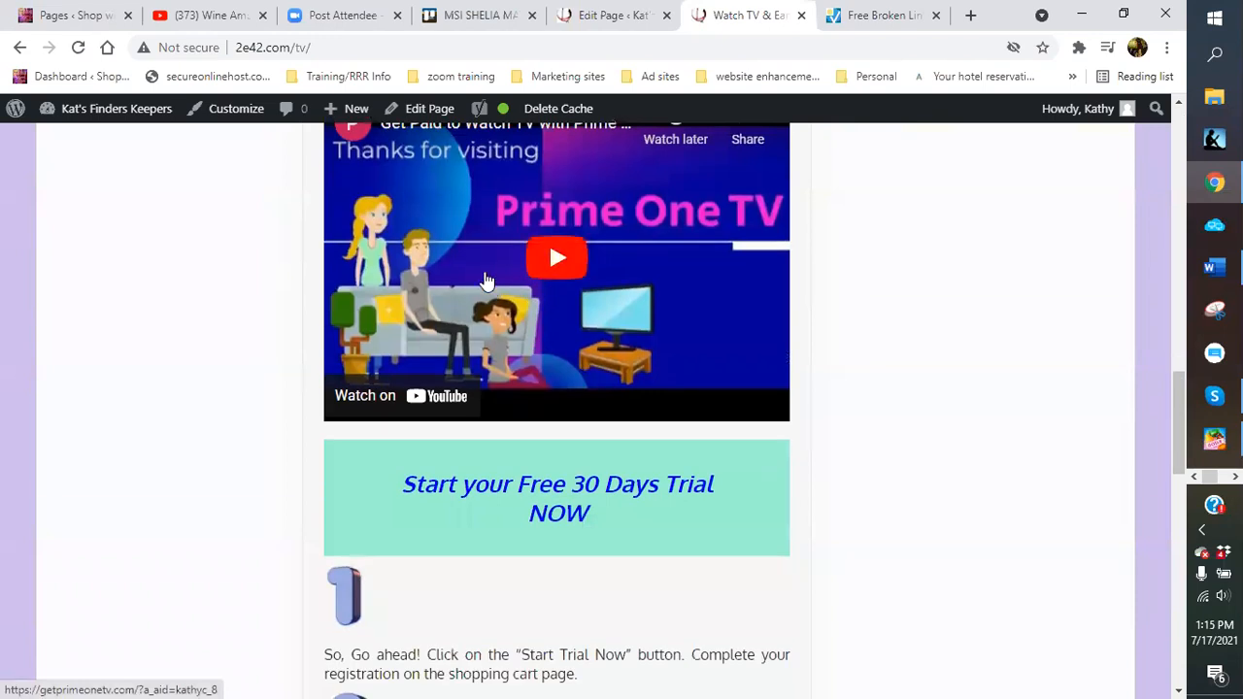
pyautogui.scroll(1, 722, 333)
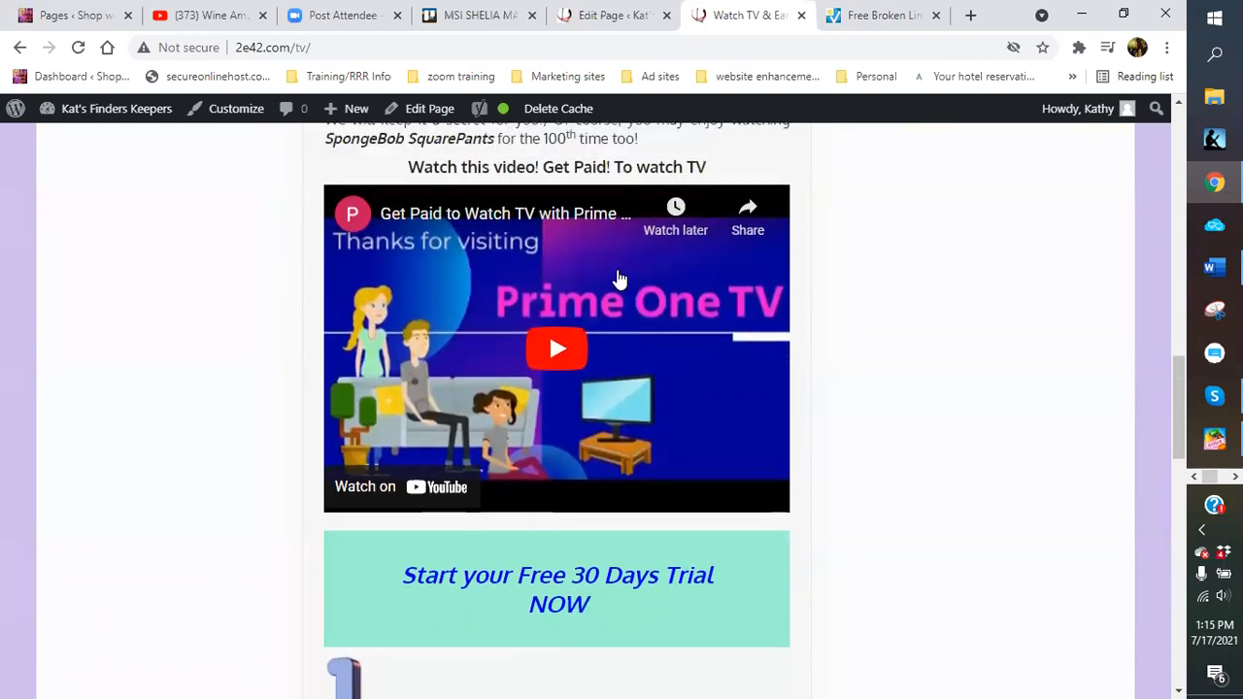
pyautogui.scroll(-1, 699, 423)
pyautogui.scroll(-1, 680, 421)
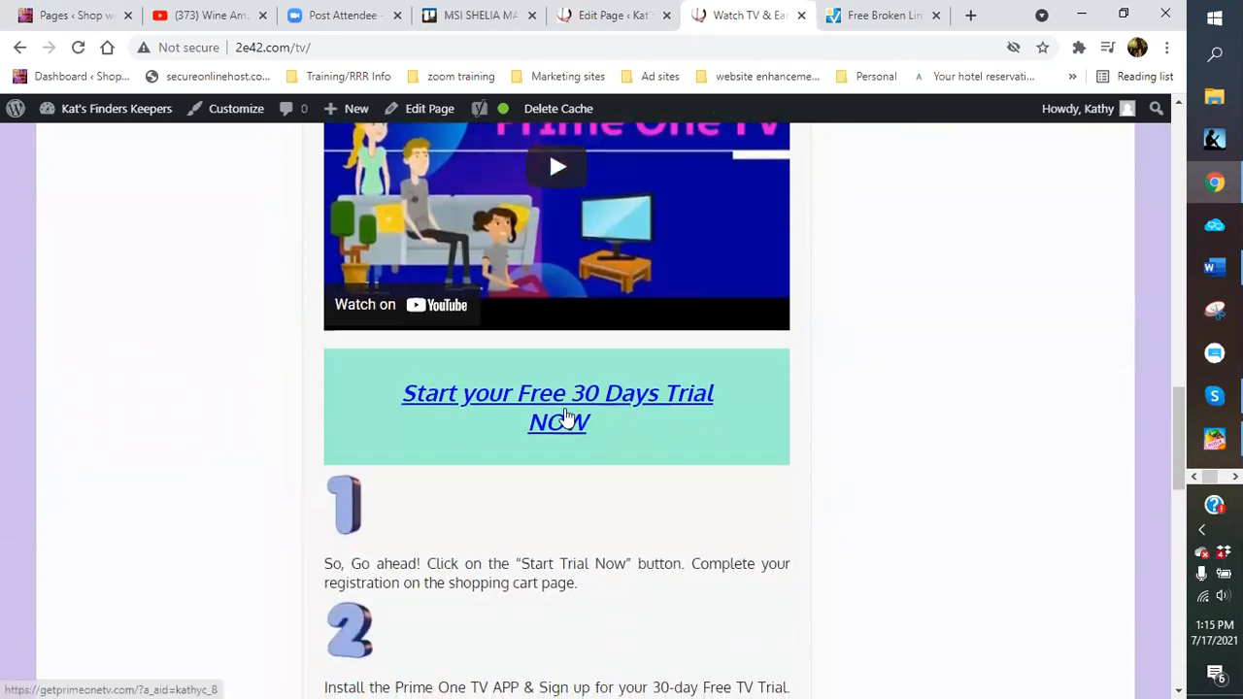
pyautogui.scroll(-1, 621, 437)
pyautogui.scroll(-2, 362, 449)
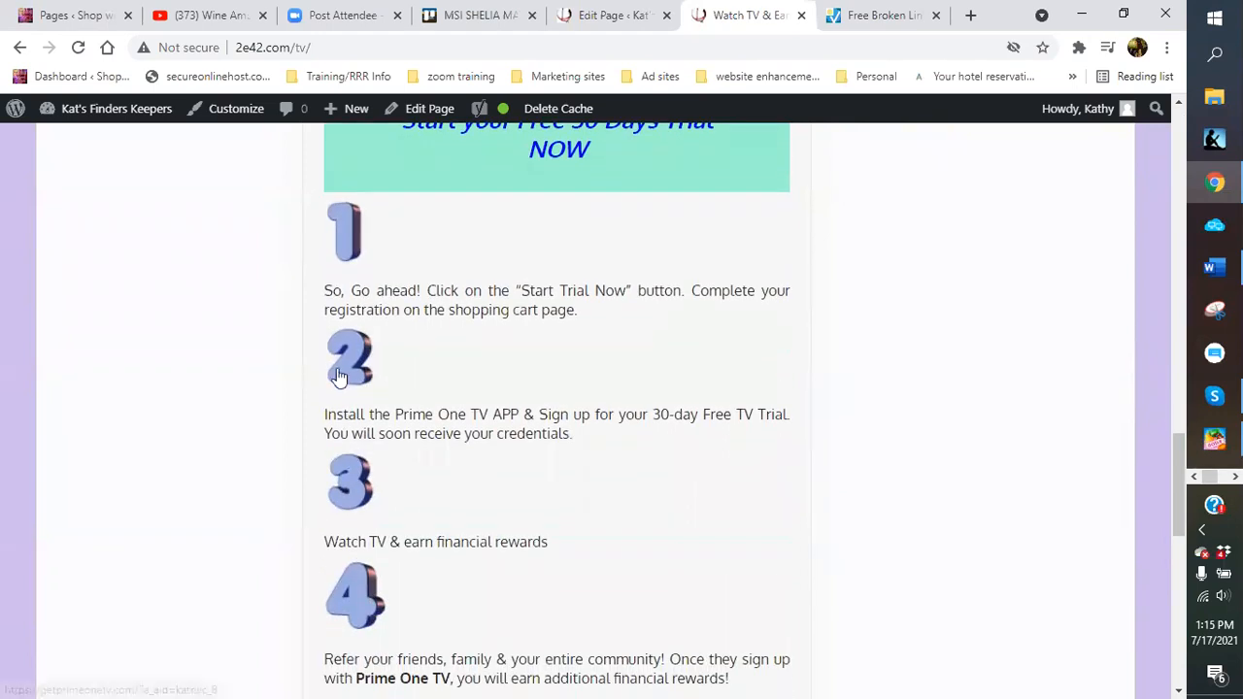
pyautogui.scroll(-4, 486, 442)
pyautogui.scroll(-1, 541, 451)
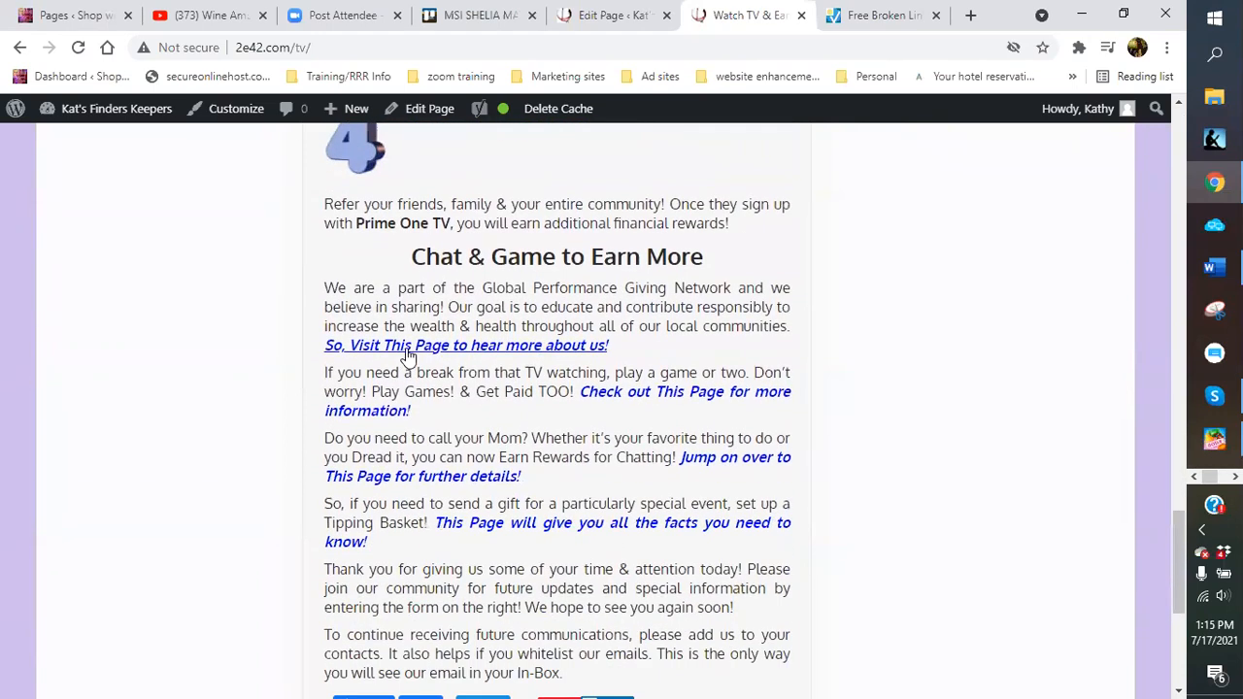
pyautogui.scroll(-1, 544, 441)
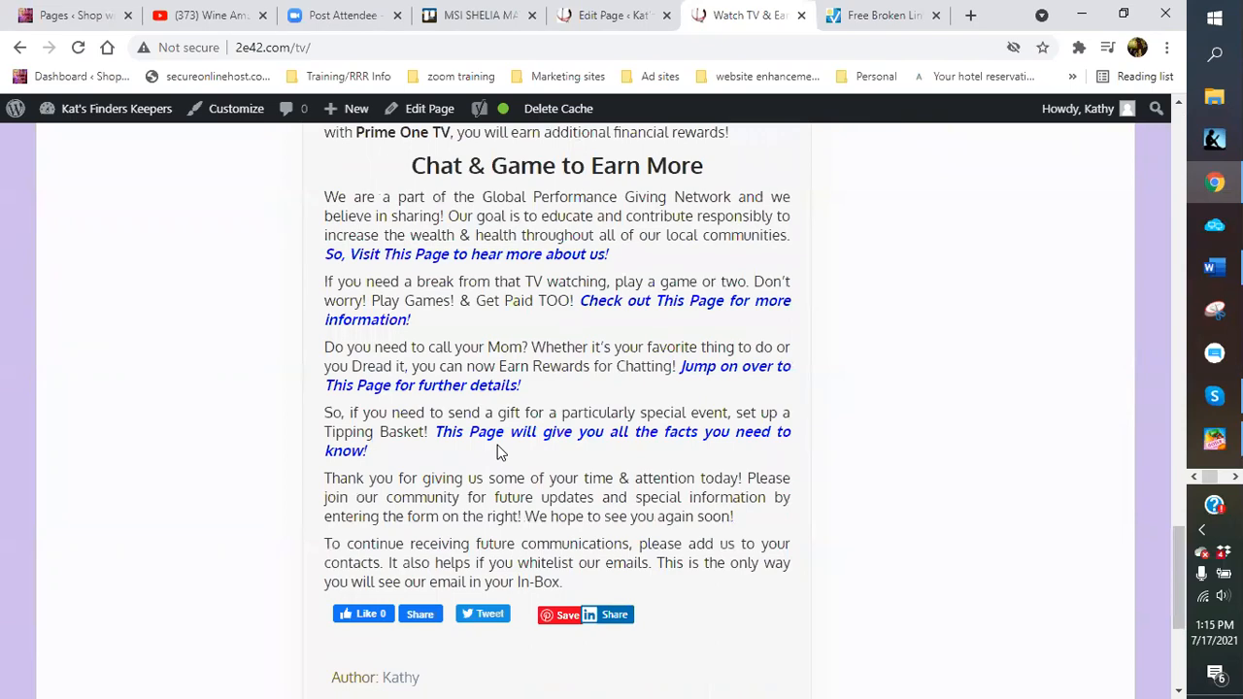
pyautogui.scroll(1, 517, 470)
pyautogui.scroll(15, 518, 470)
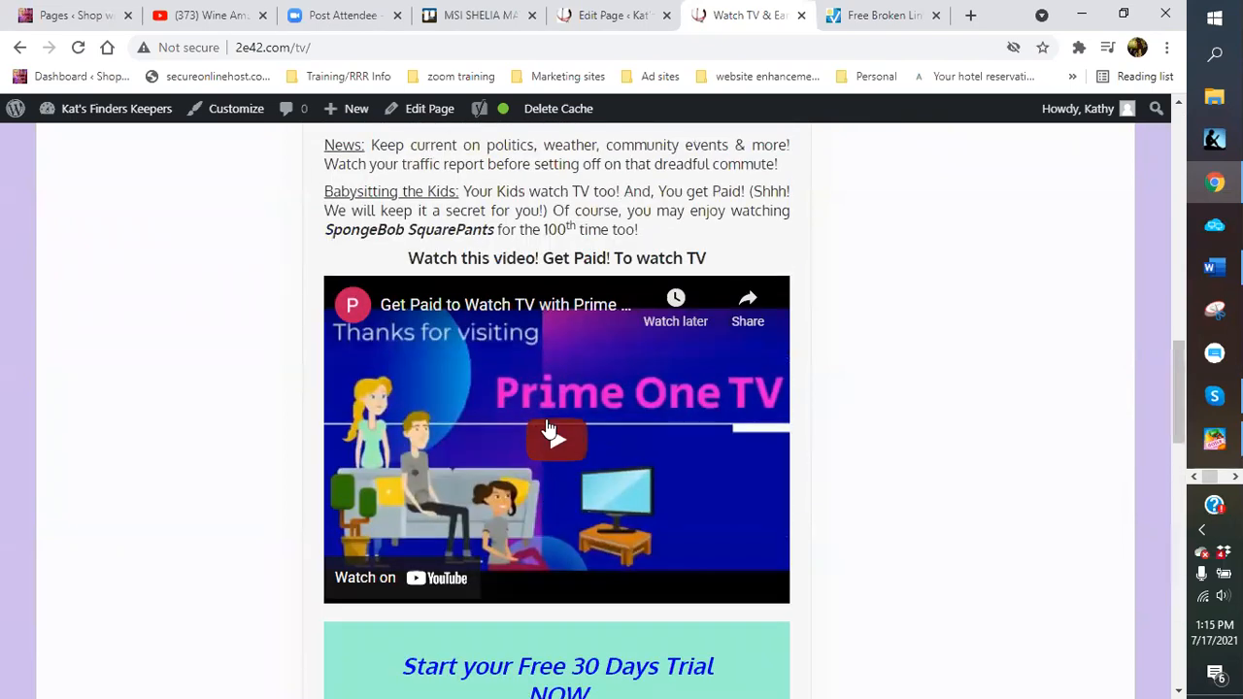
pyautogui.scroll(2, 531, 309)
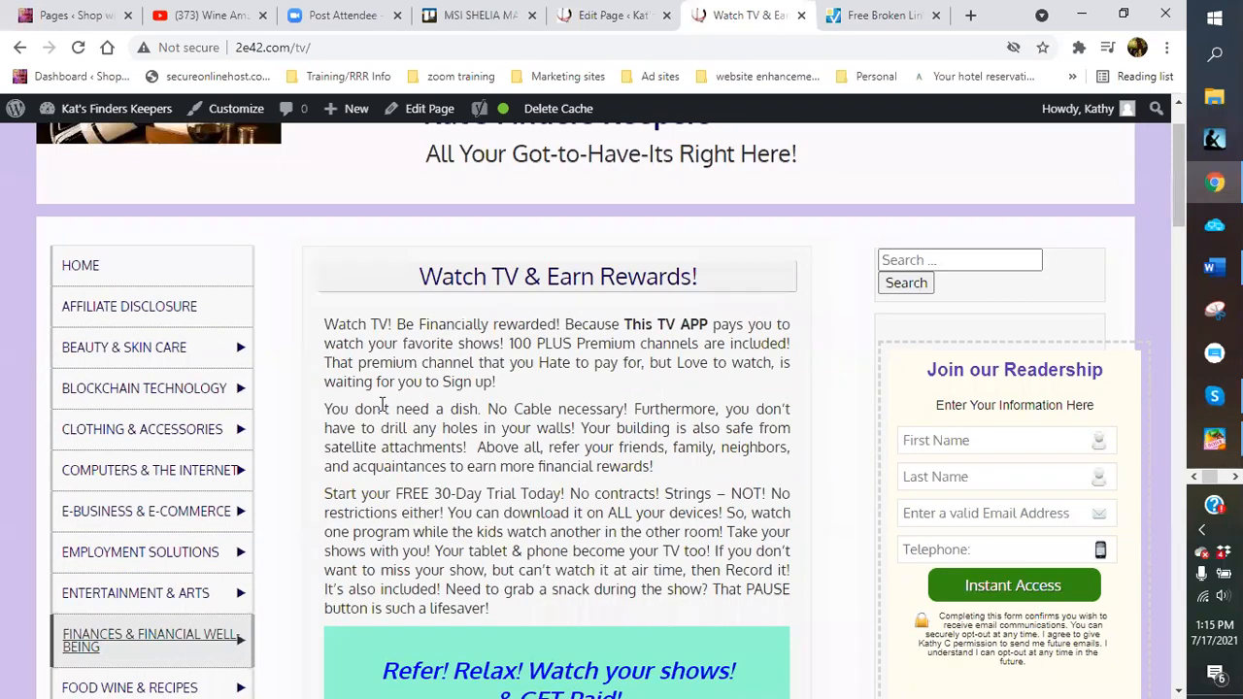
pyautogui.scroll(-1, 608, 421)
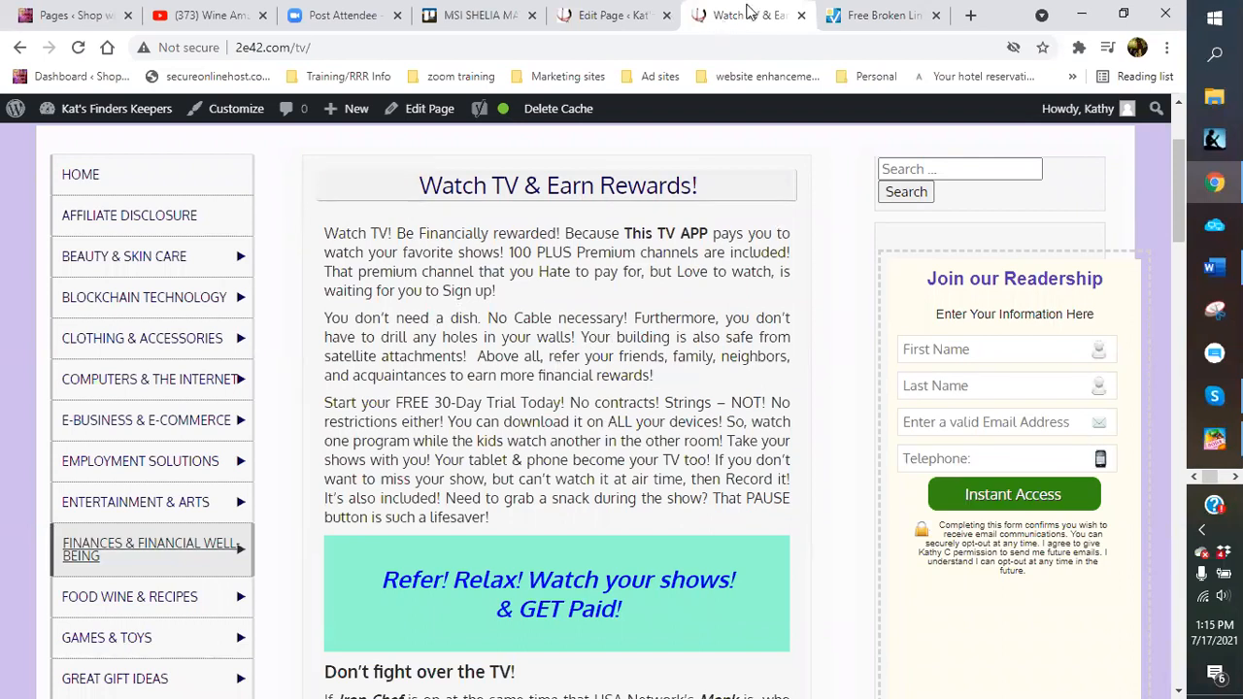
# Close the Watch TV tab and scroll the Paid To Game editor to the Yoast 'paid to game' keyphrase
pyautogui.click(801, 16)
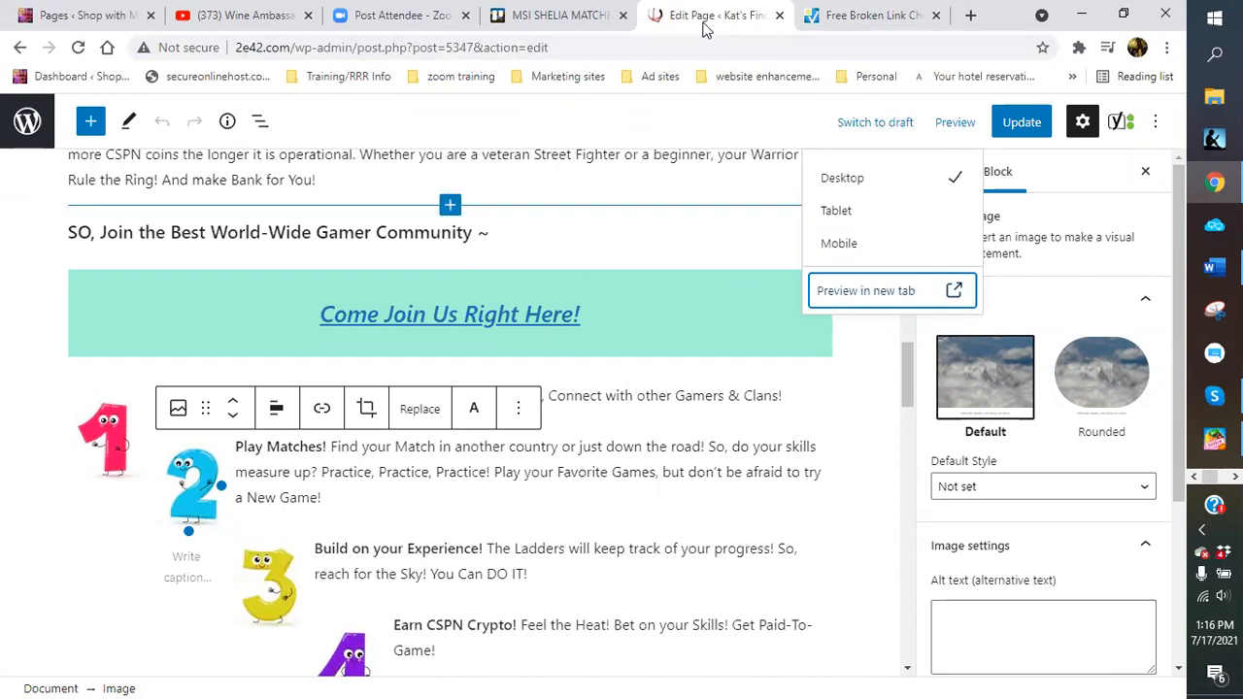
pyautogui.scroll(-4, 629, 374)
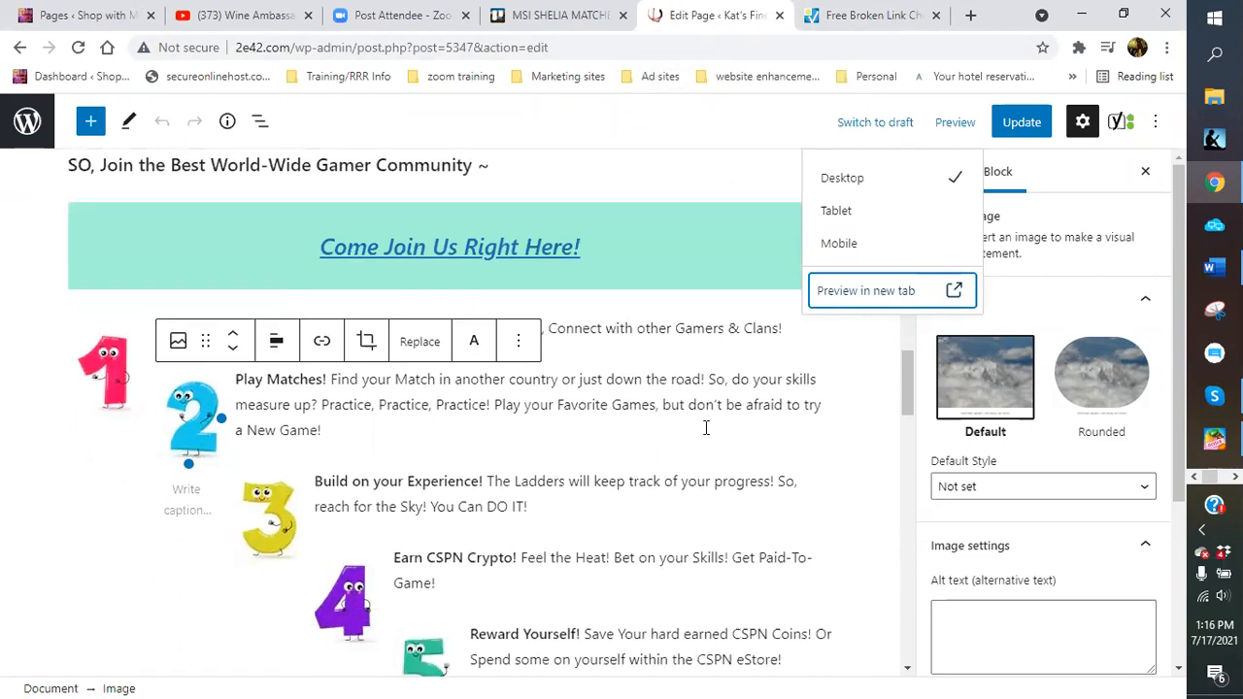
pyautogui.scroll(-9, 608, 369)
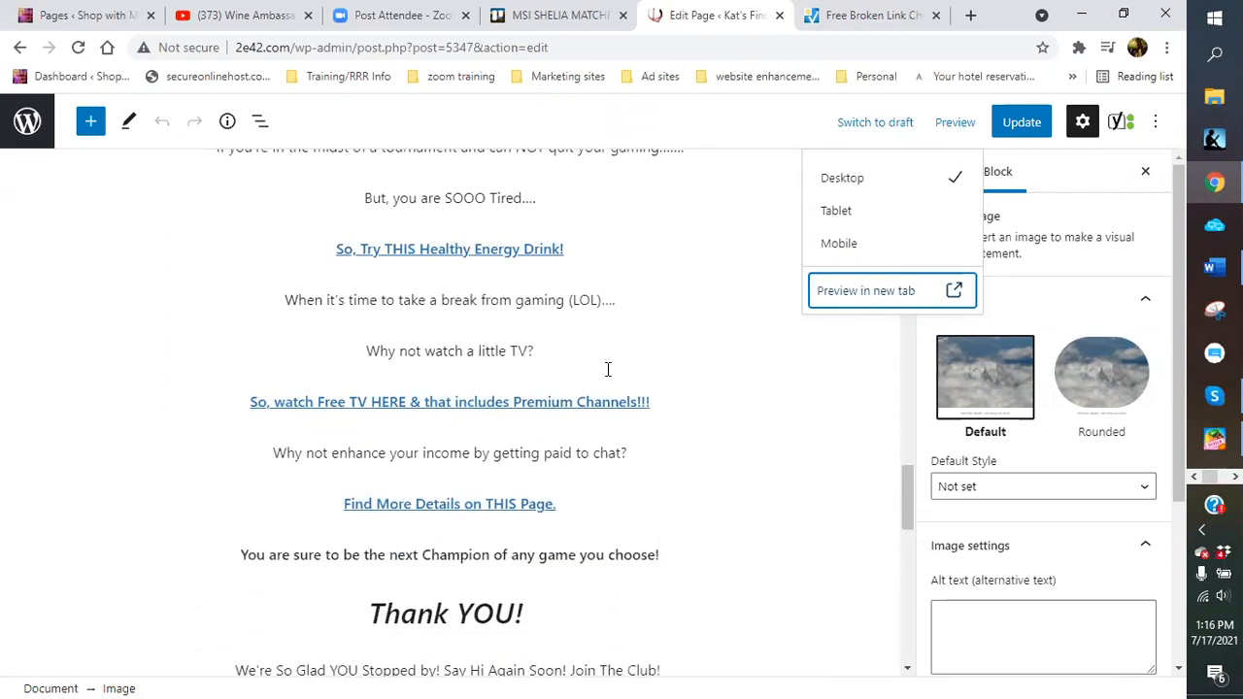
pyautogui.scroll(12, 607, 376)
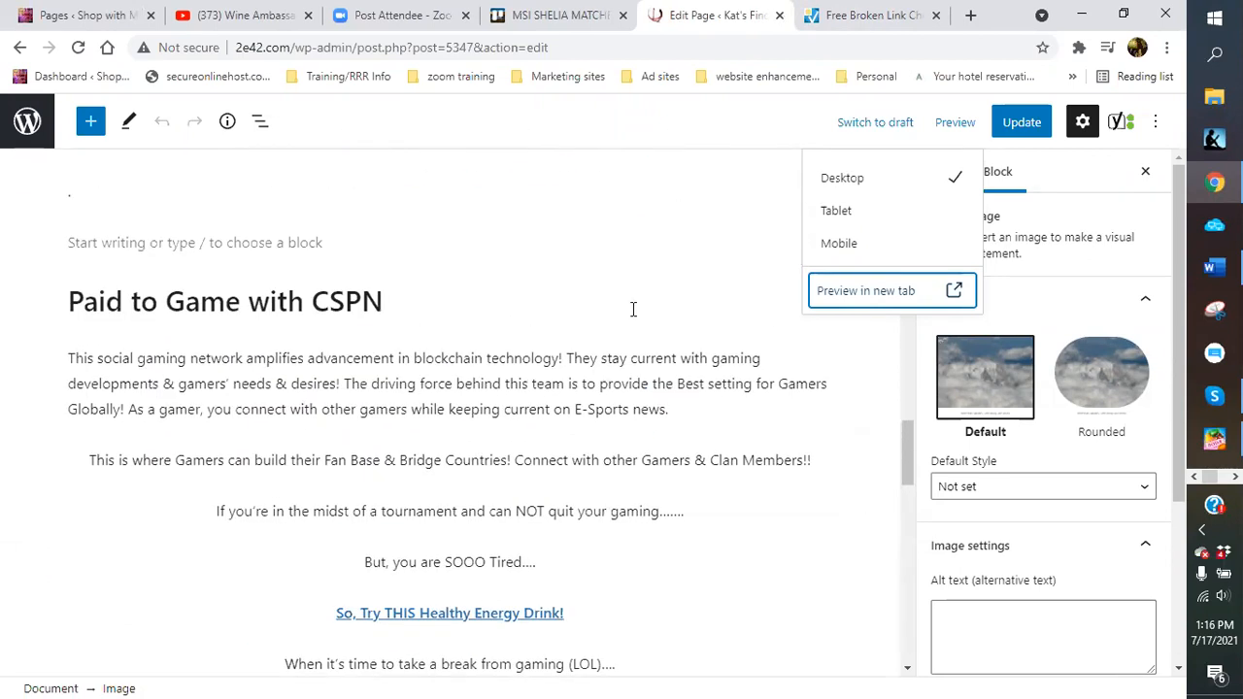
pyautogui.scroll(-10, 607, 282)
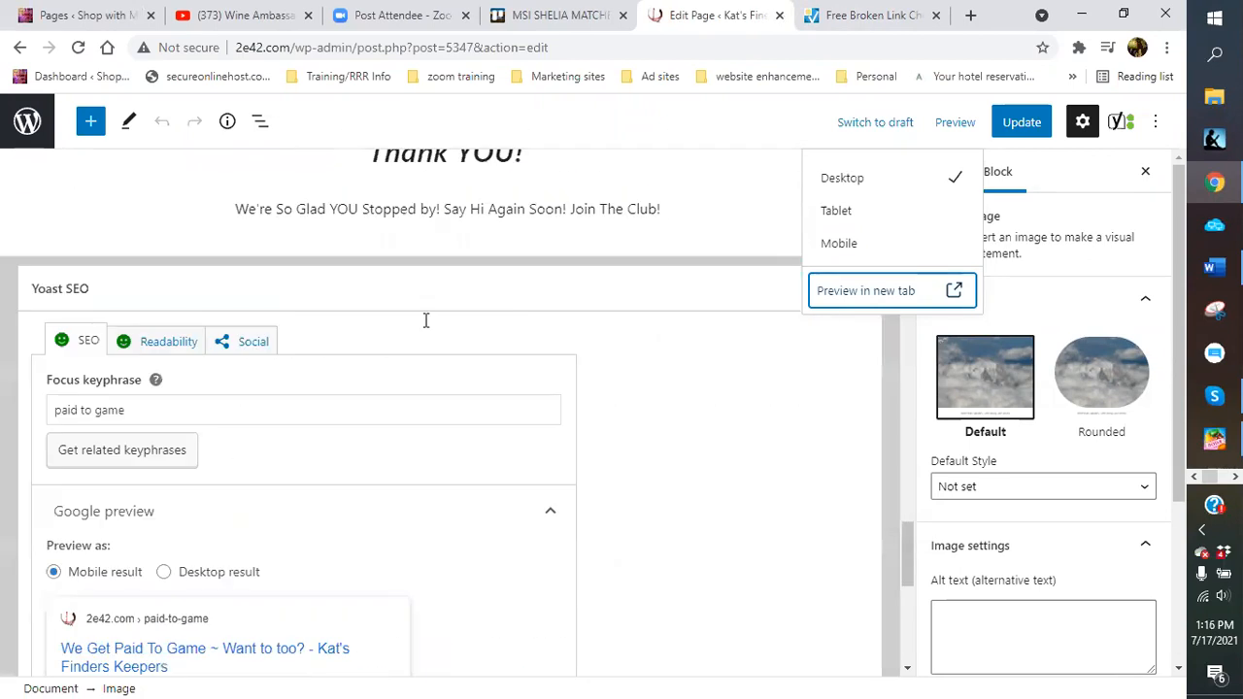
# Review the 2e42.com scan status (141 pages, 0 broken links), then bring up the Skype broken-link report
pyautogui.click(867, 15)
pyautogui.scroll(2, 774, 353)
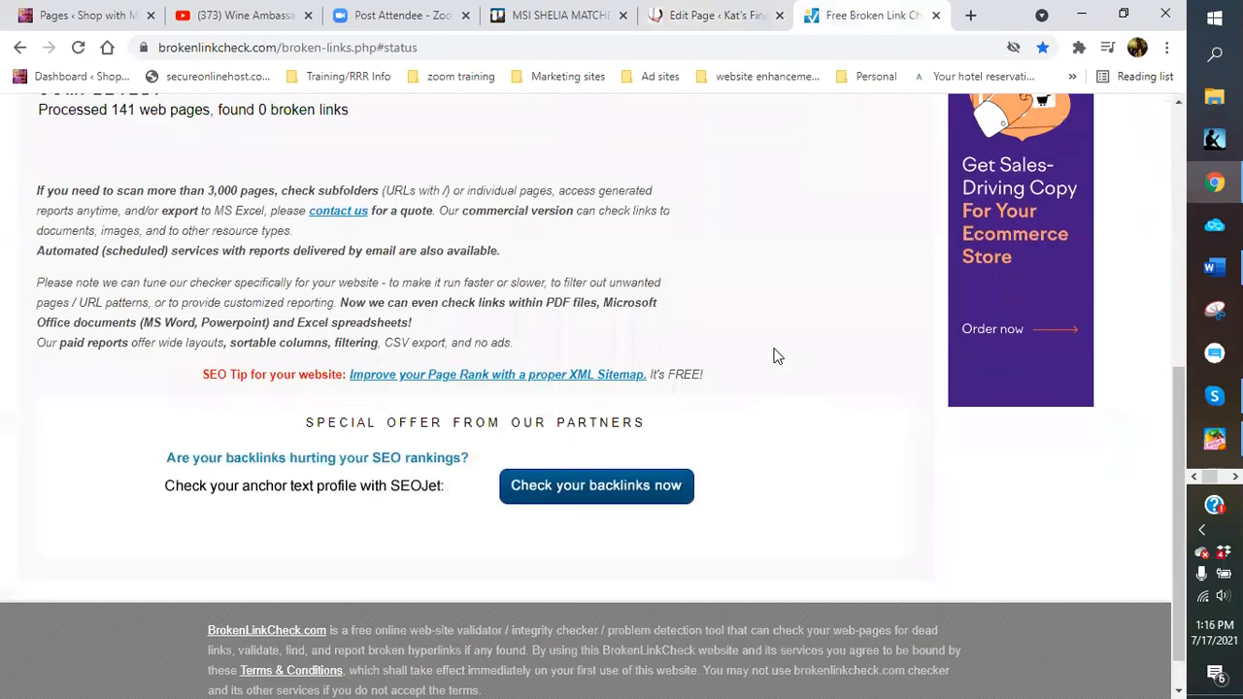
pyautogui.scroll(1, 774, 353)
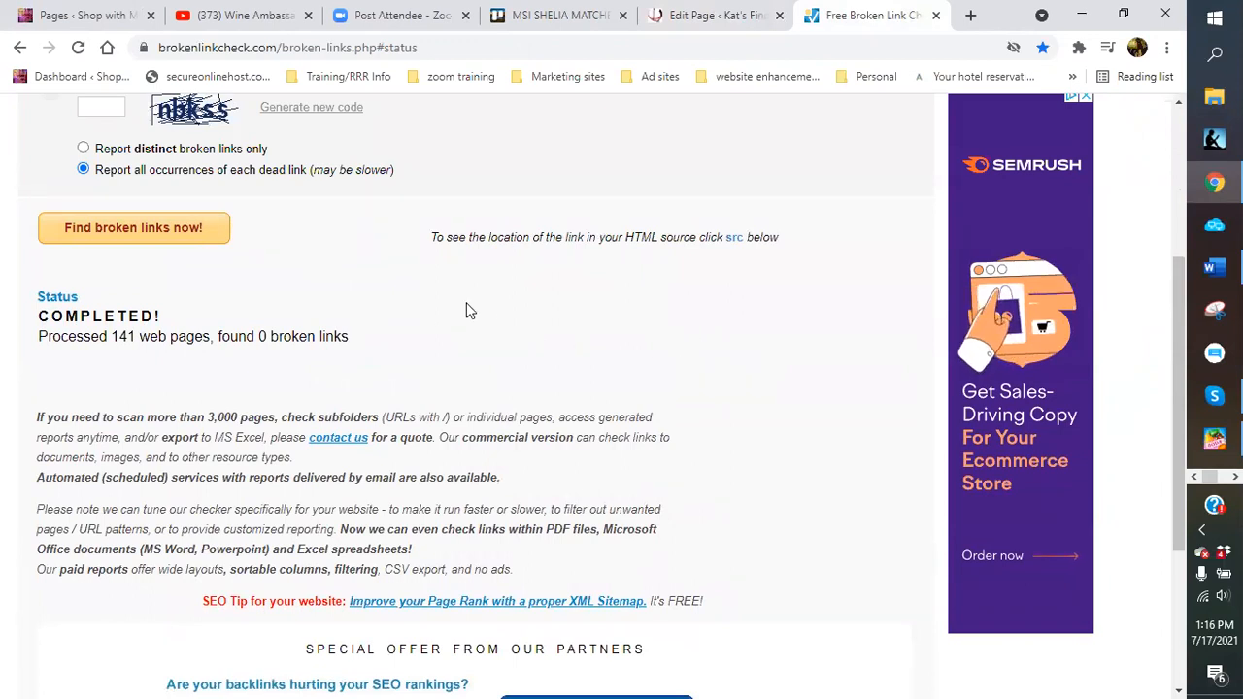
pyautogui.scroll(1, 466, 311)
pyautogui.scroll(2, 466, 310)
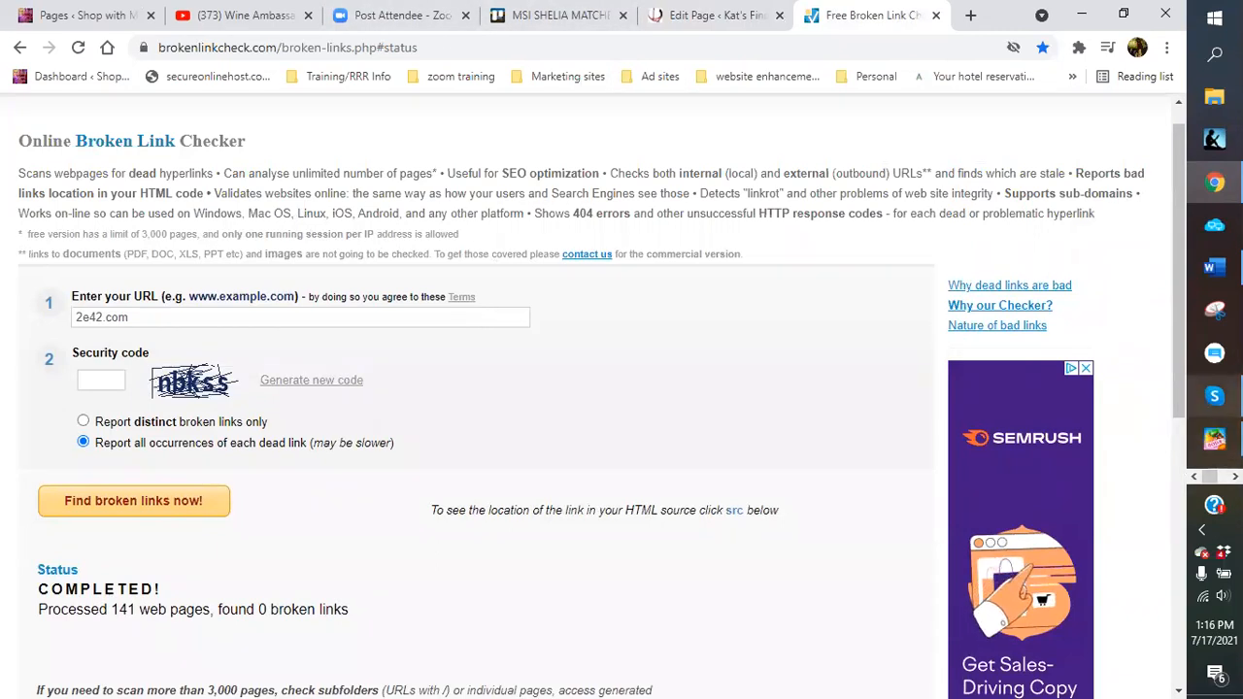
pyautogui.click(1214, 396)
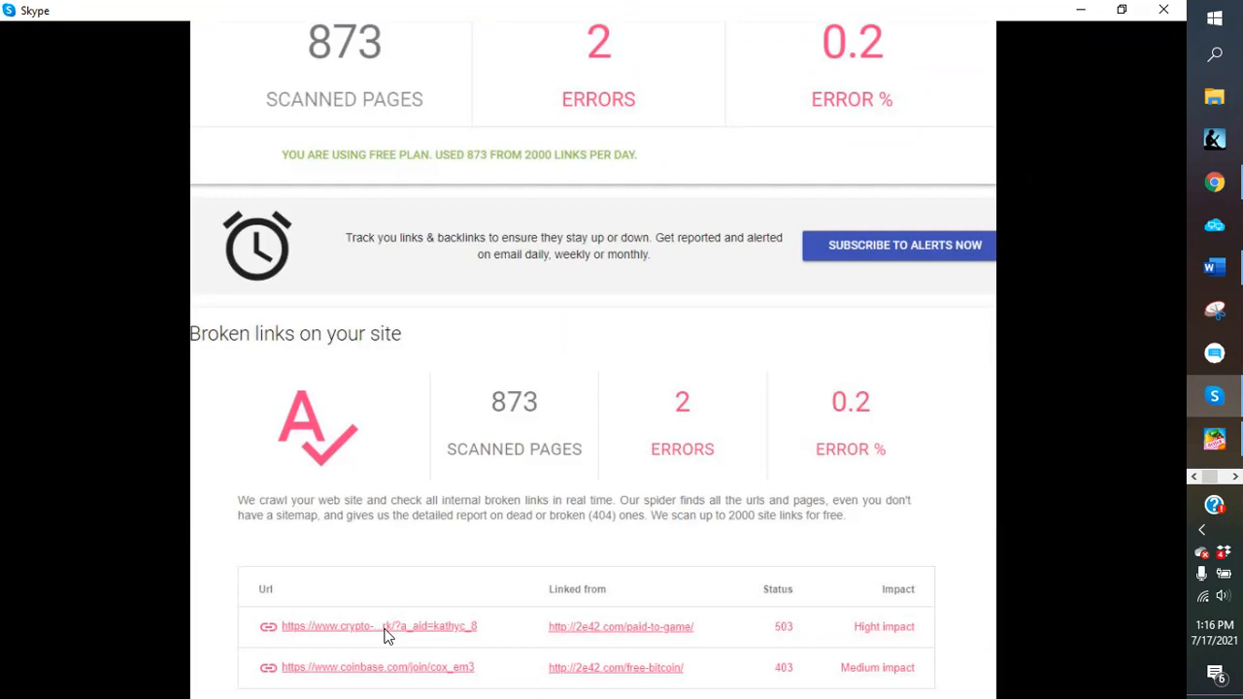
# Leave Skype's report of 2 broken links in 873 pages and switch back to Chrome with Alt+Tab
pyautogui.moveTo(363, 668)
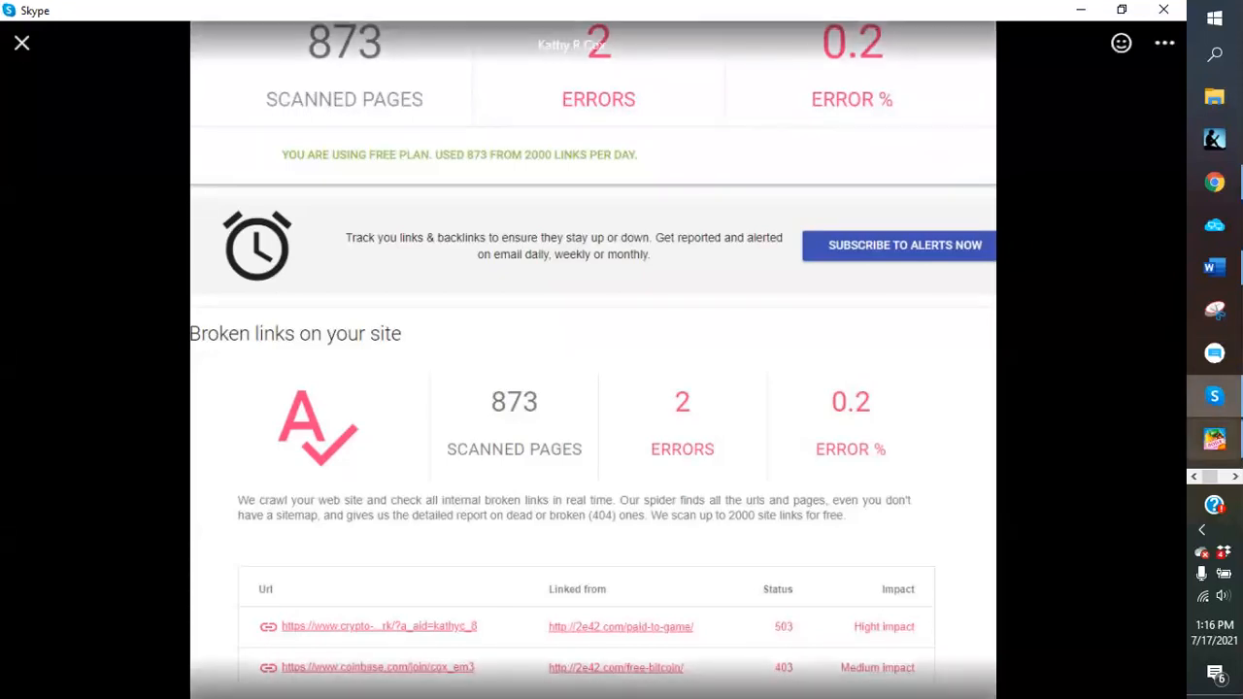
pyautogui.hotkey('alt', 'Tab')
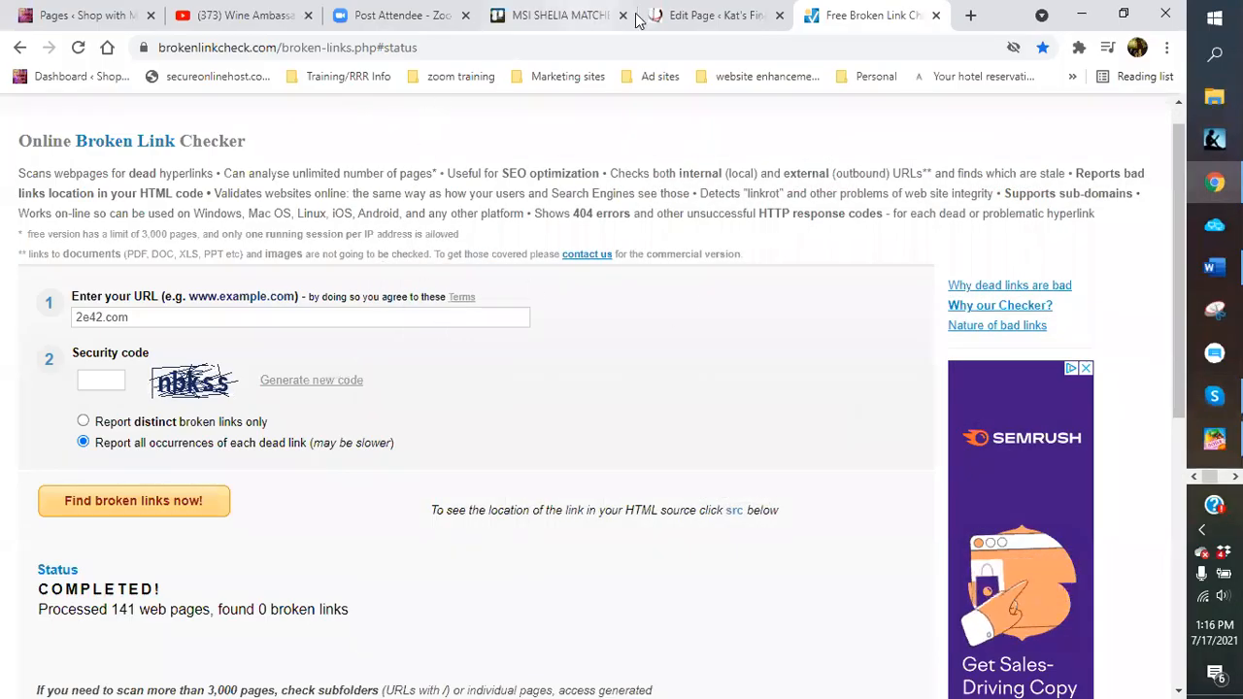
# Update the Paid To Game page and look over its intro text and Join Us NOW! banner
pyautogui.click(643, 16)
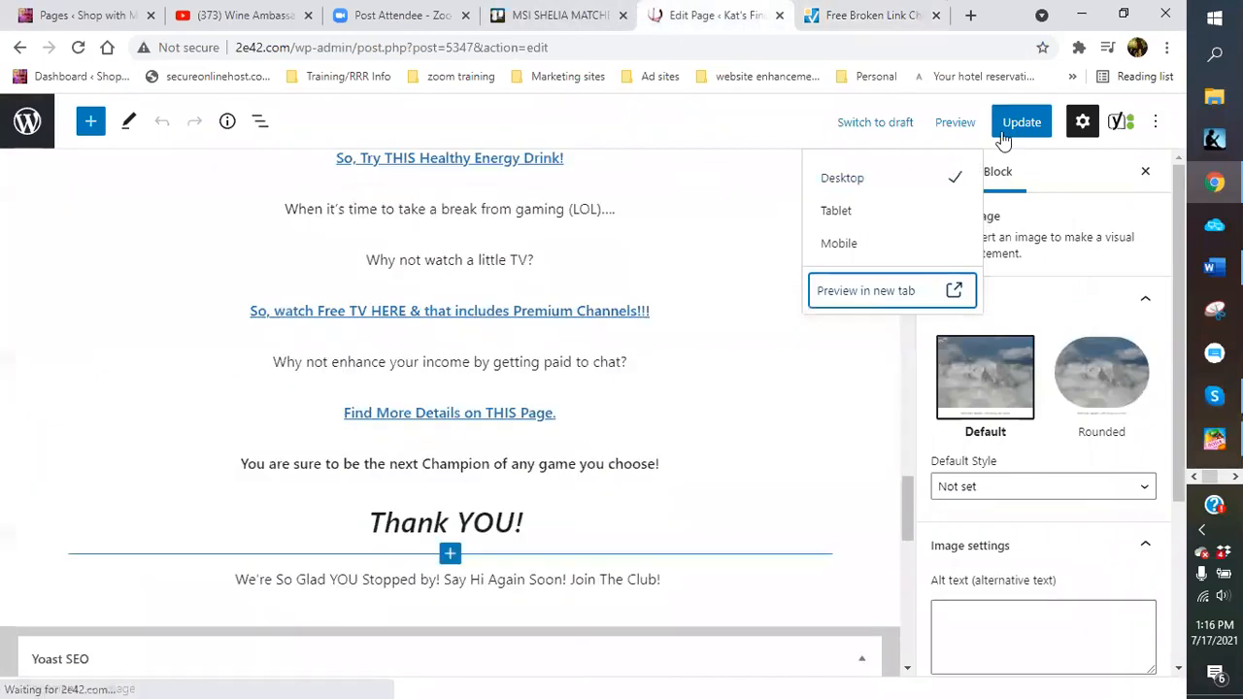
pyautogui.click(1010, 125)
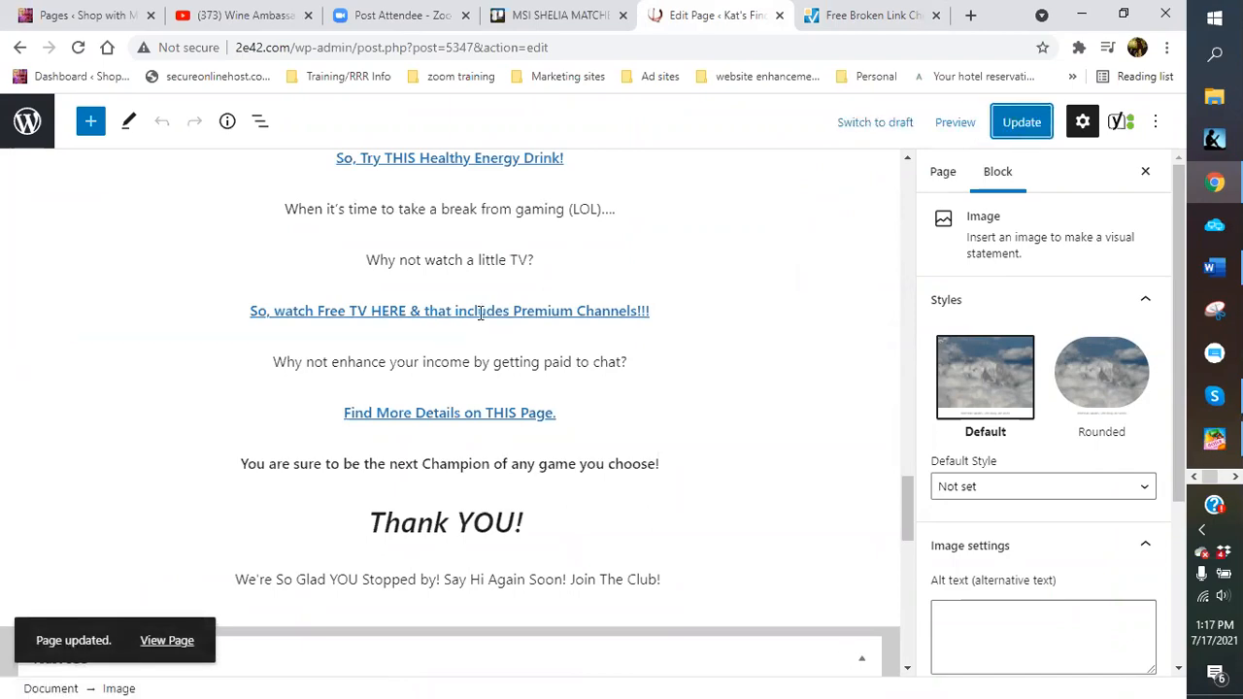
pyautogui.scroll(20, 479, 313)
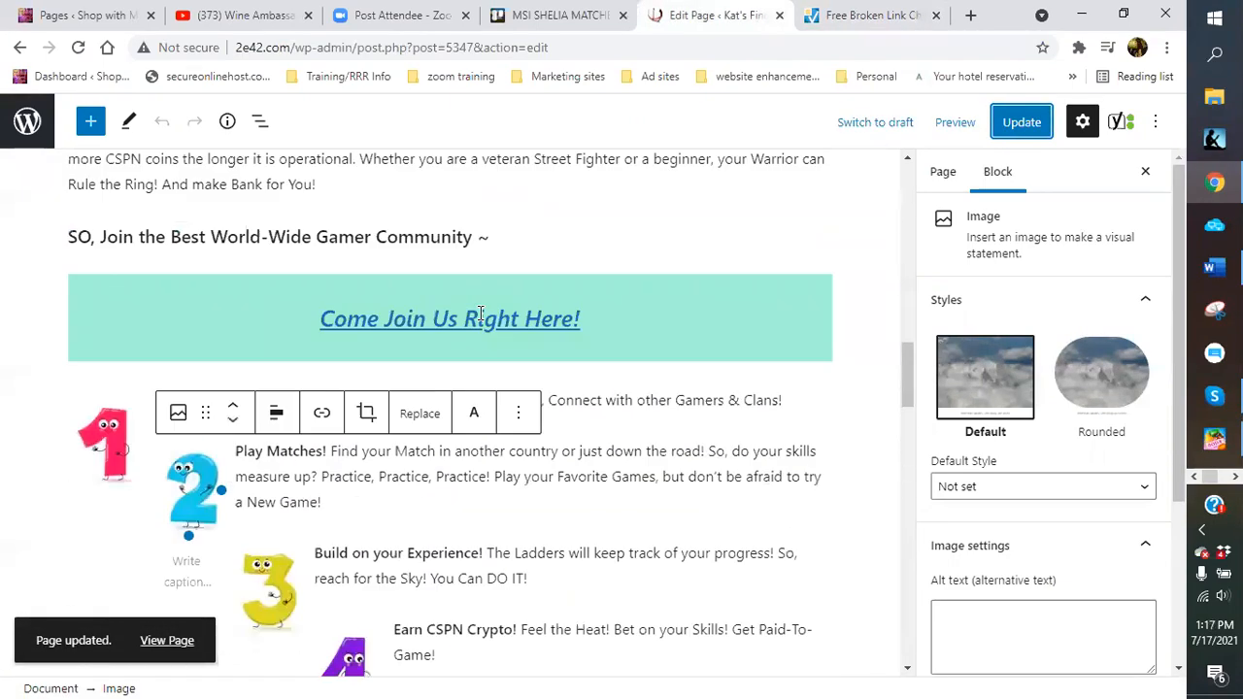
pyautogui.scroll(1, 480, 312)
pyautogui.scroll(6, 479, 313)
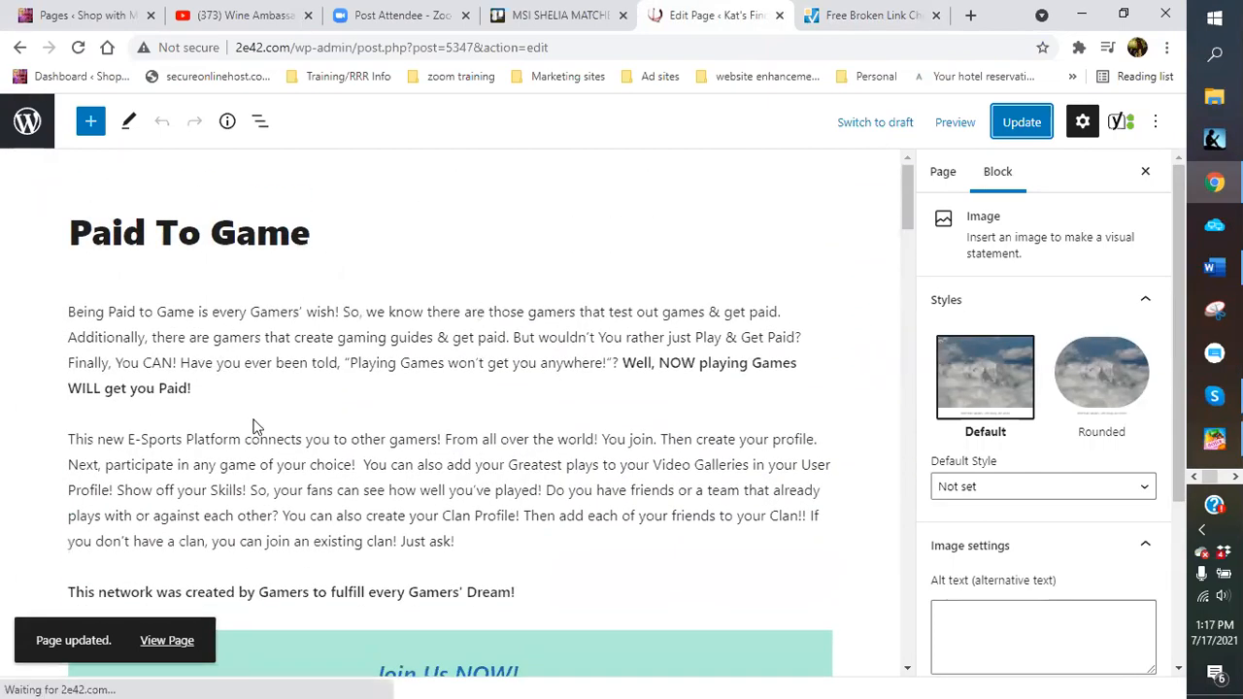
pyautogui.scroll(-3, 432, 457)
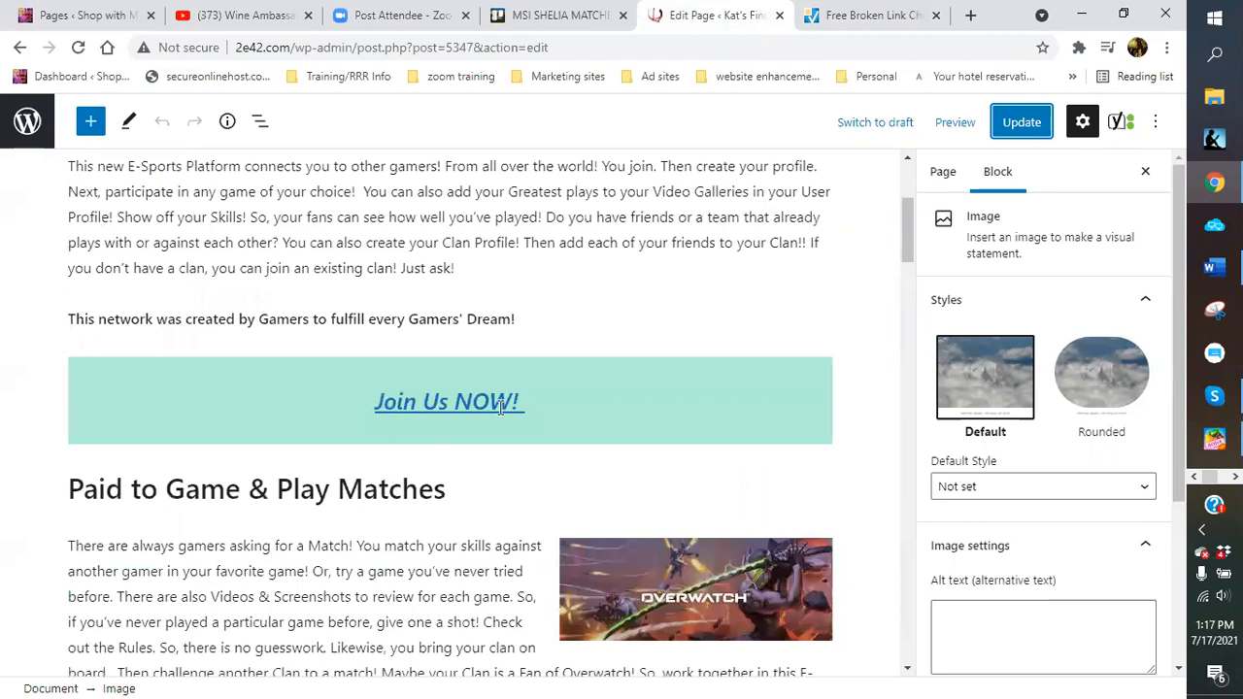
pyautogui.scroll(2, 500, 408)
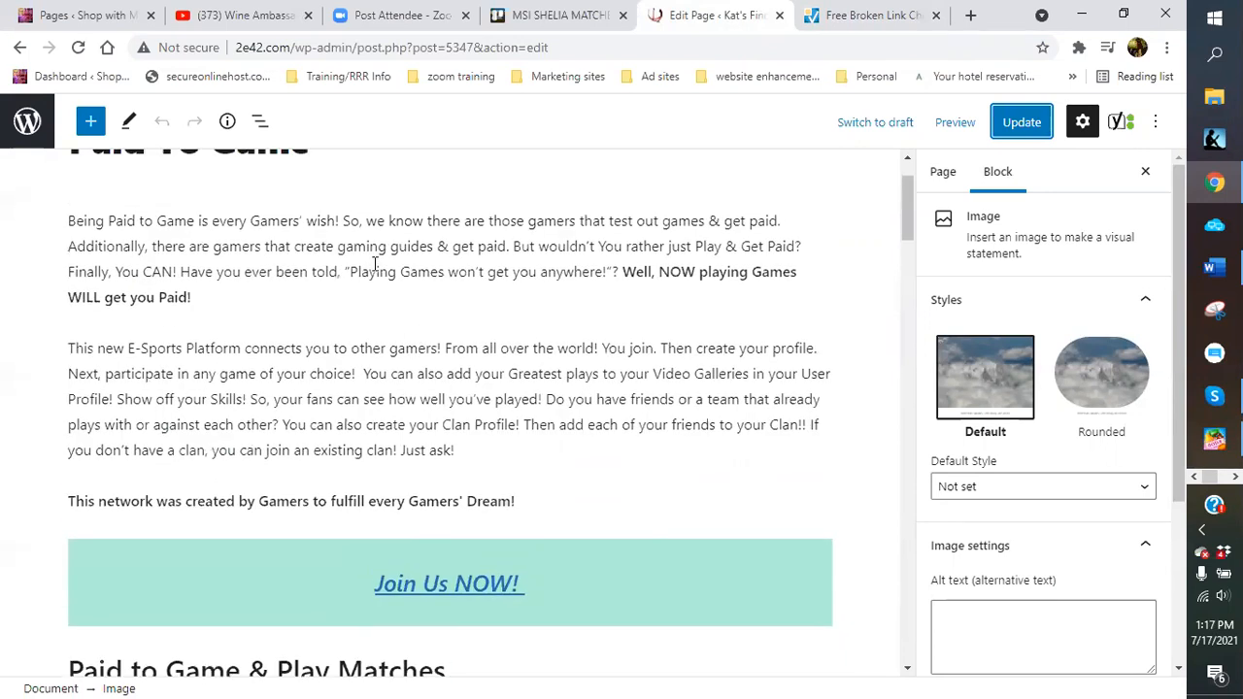
pyautogui.scroll(-4, 314, 394)
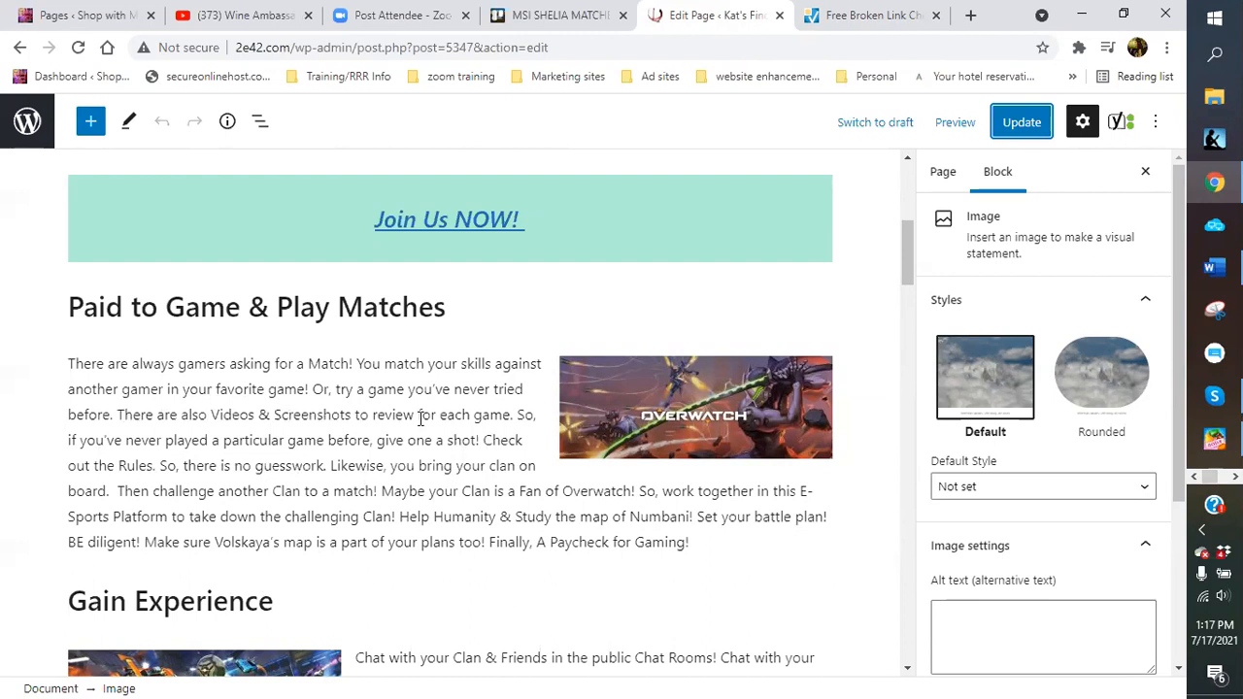
pyautogui.scroll(4, 420, 417)
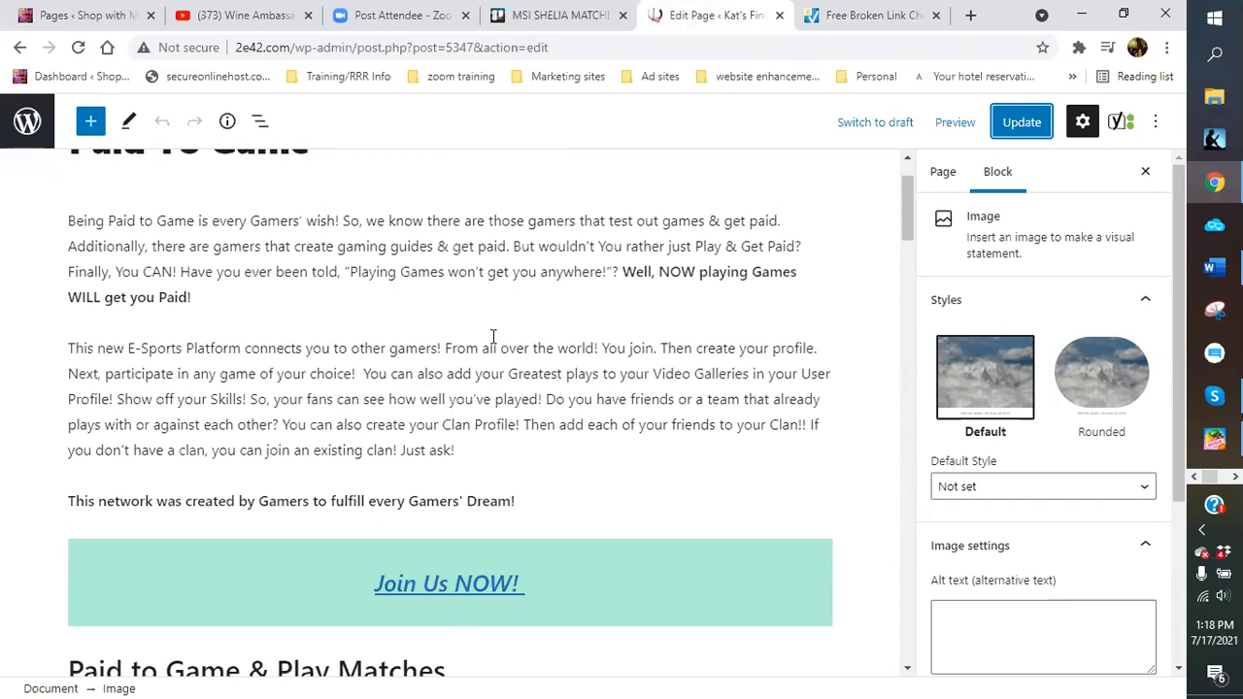
pyautogui.scroll(-2, 493, 335)
pyautogui.scroll(3, 485, 330)
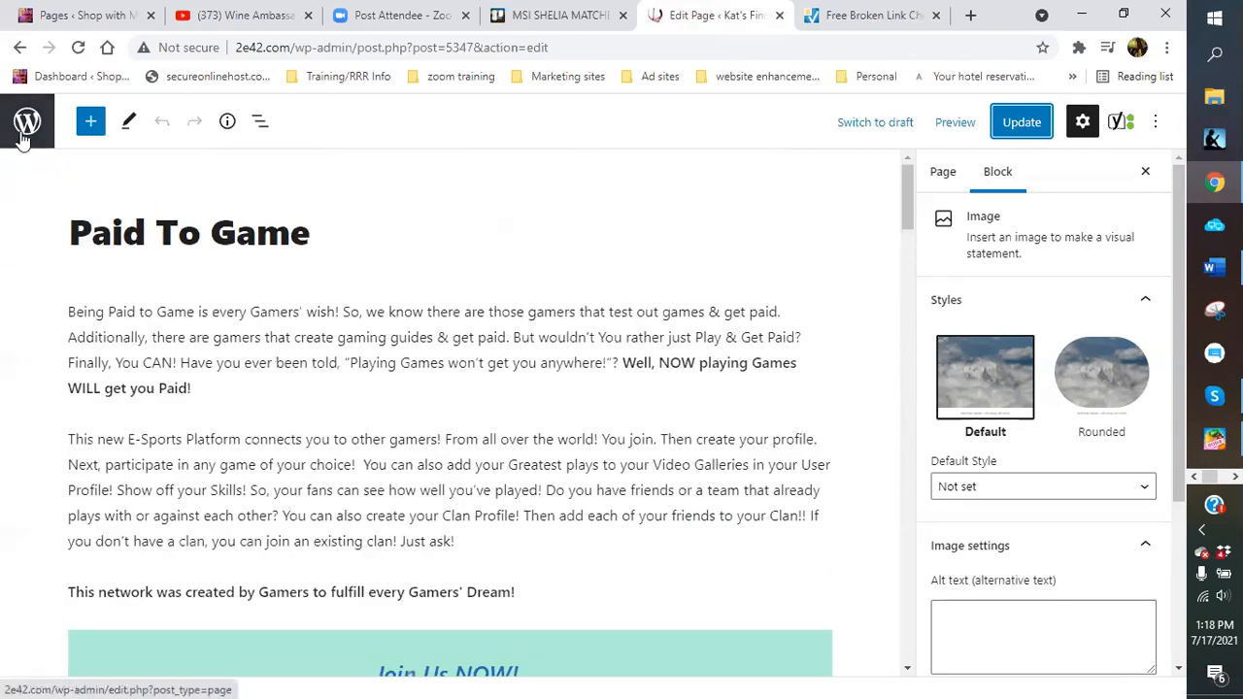
# Go to the All Pages list and advance to its next page, scrolling through the entries
pyautogui.click(24, 138)
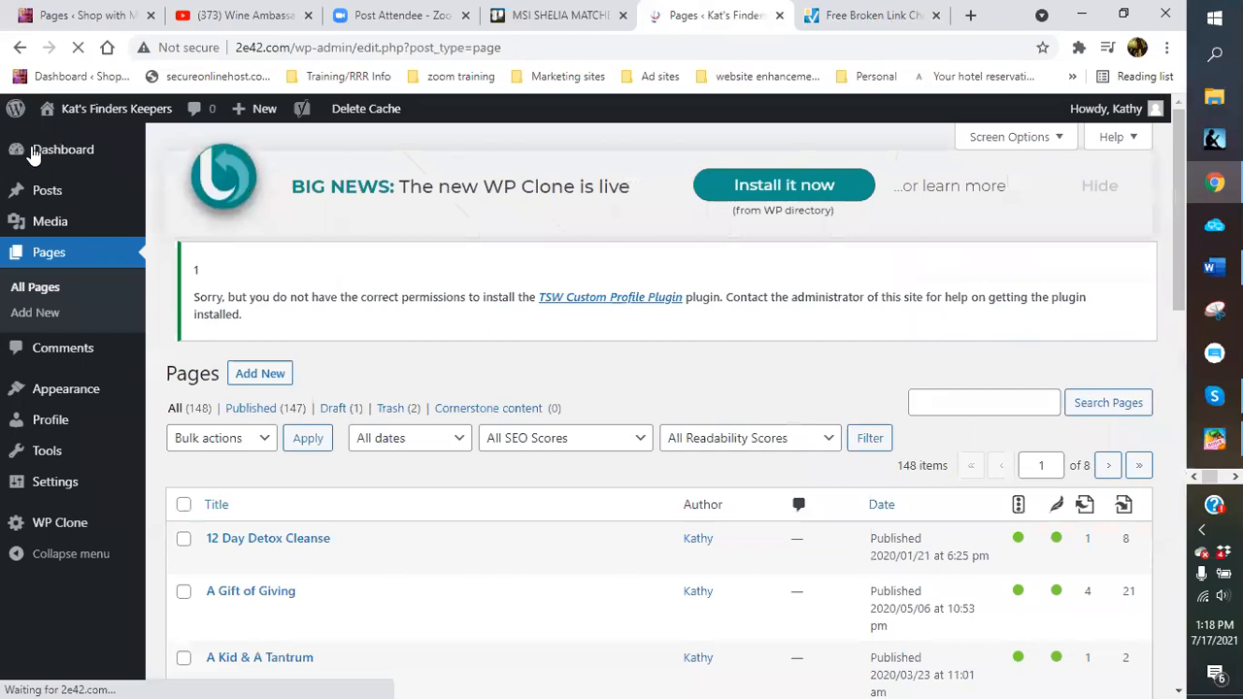
pyautogui.scroll(-6, 680, 597)
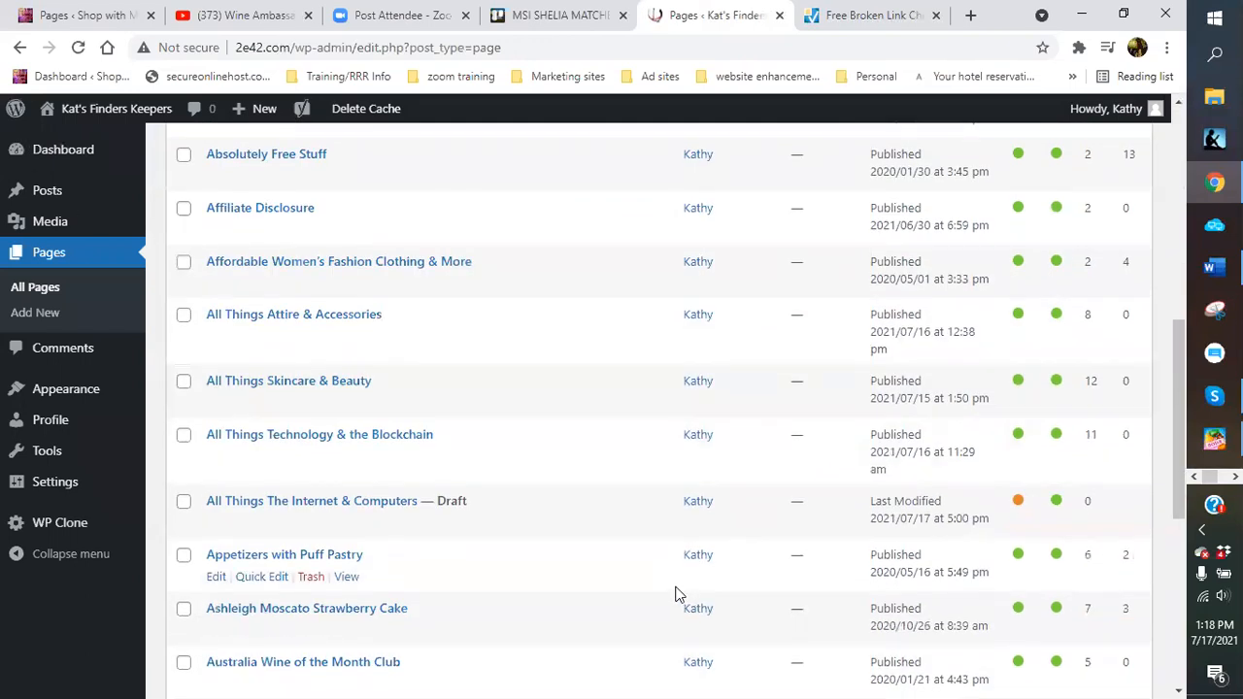
pyautogui.scroll(-5, 677, 594)
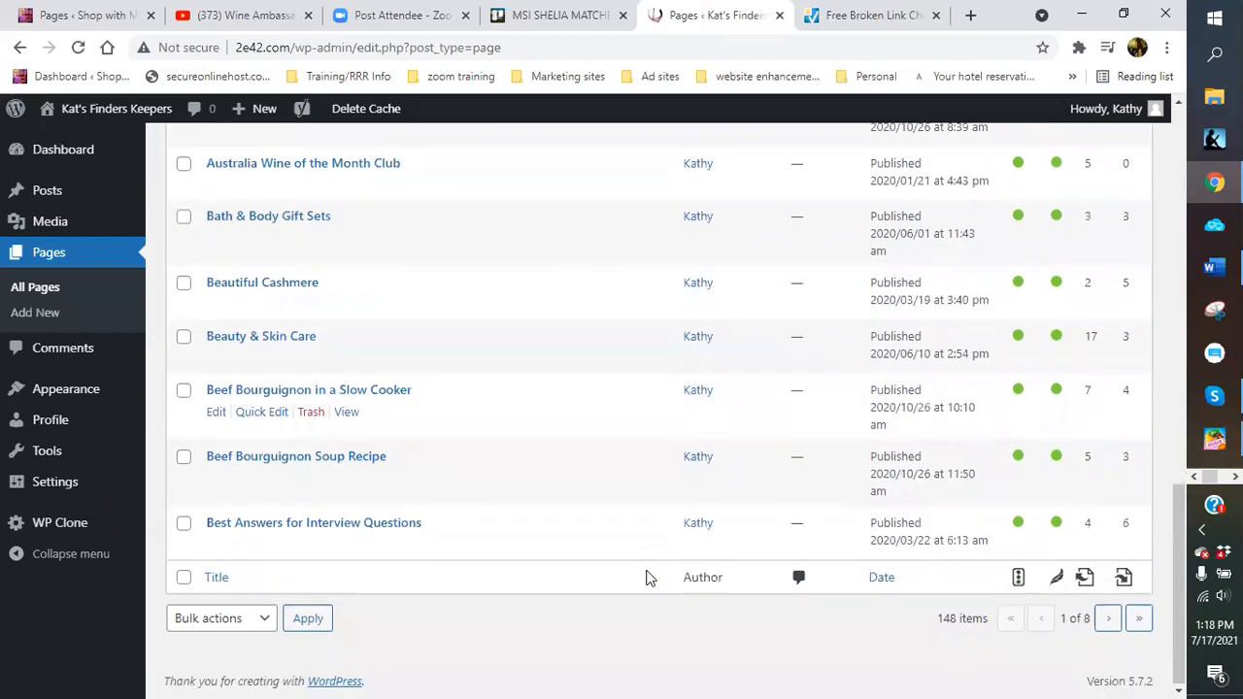
pyautogui.click(1108, 619)
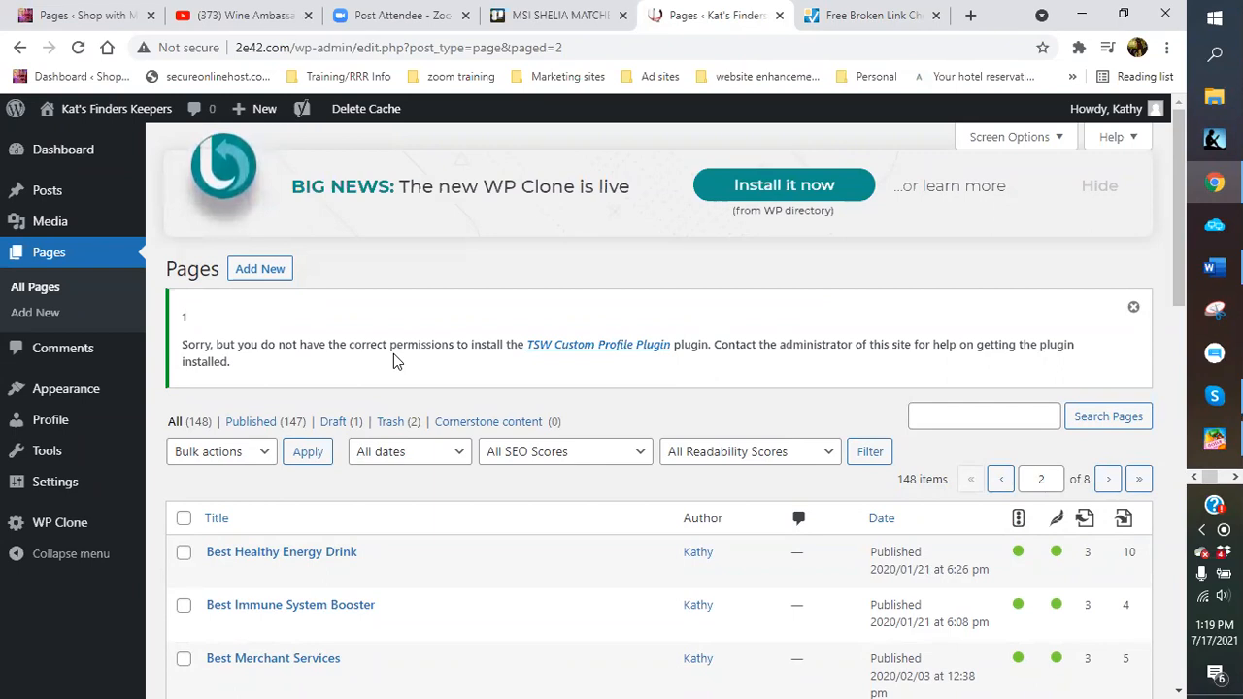
pyautogui.scroll(-3, 488, 568)
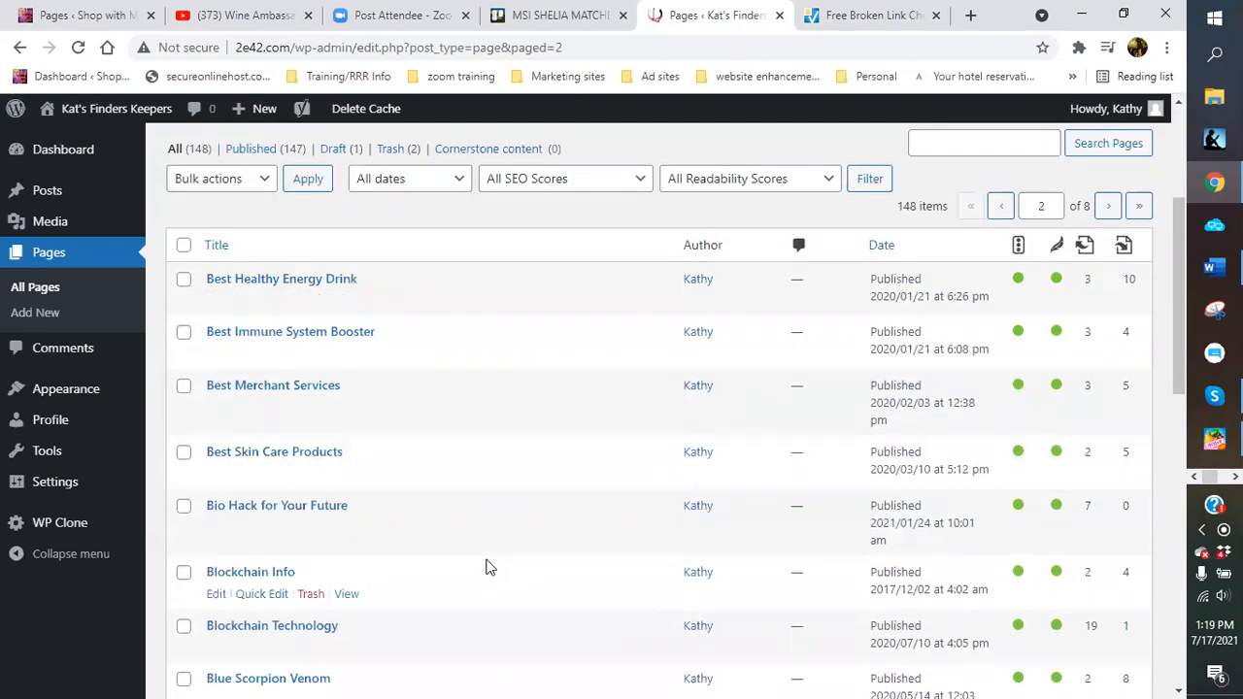
pyautogui.scroll(-2, 485, 563)
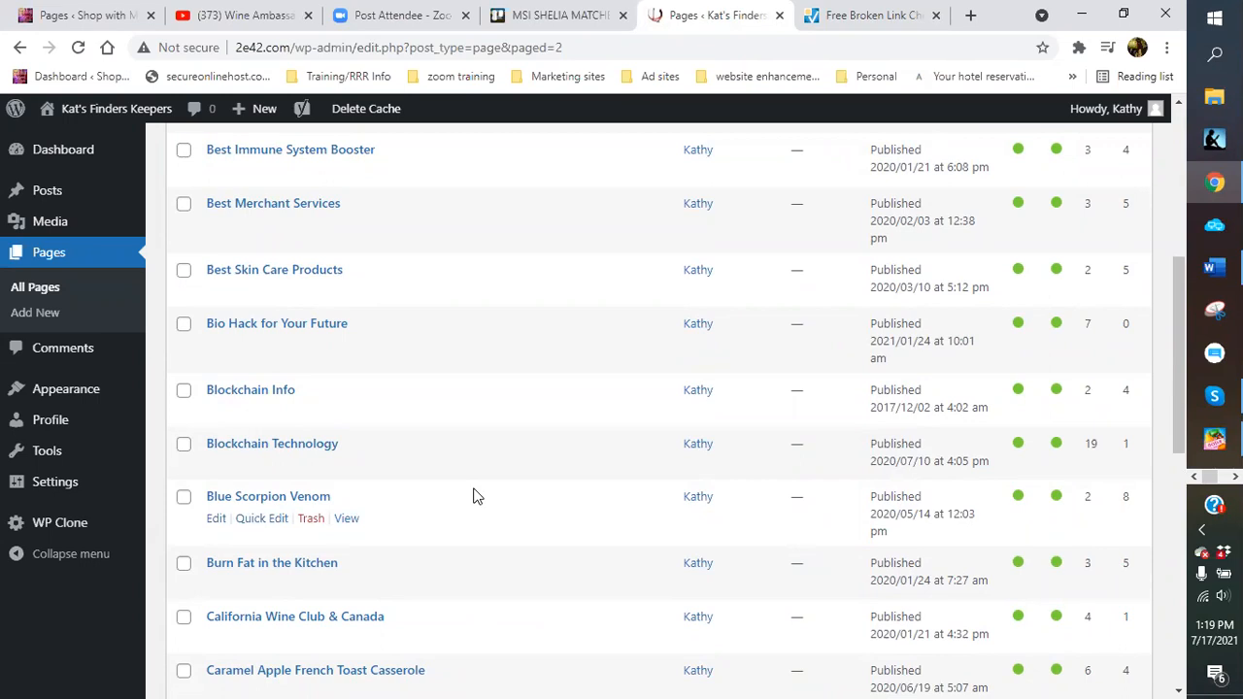
pyautogui.scroll(-2, 474, 496)
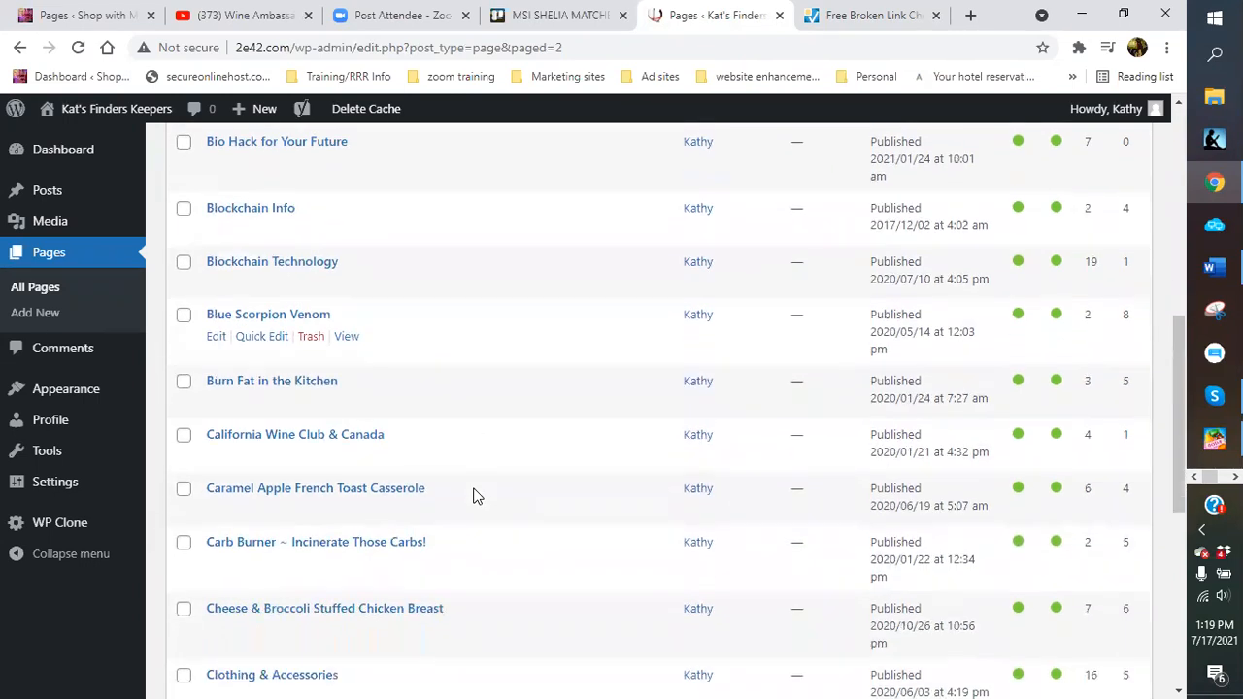
# Recheck the Skype report, then page forward to Free Bitcoin and open it for editing
pyautogui.click(1213, 395)
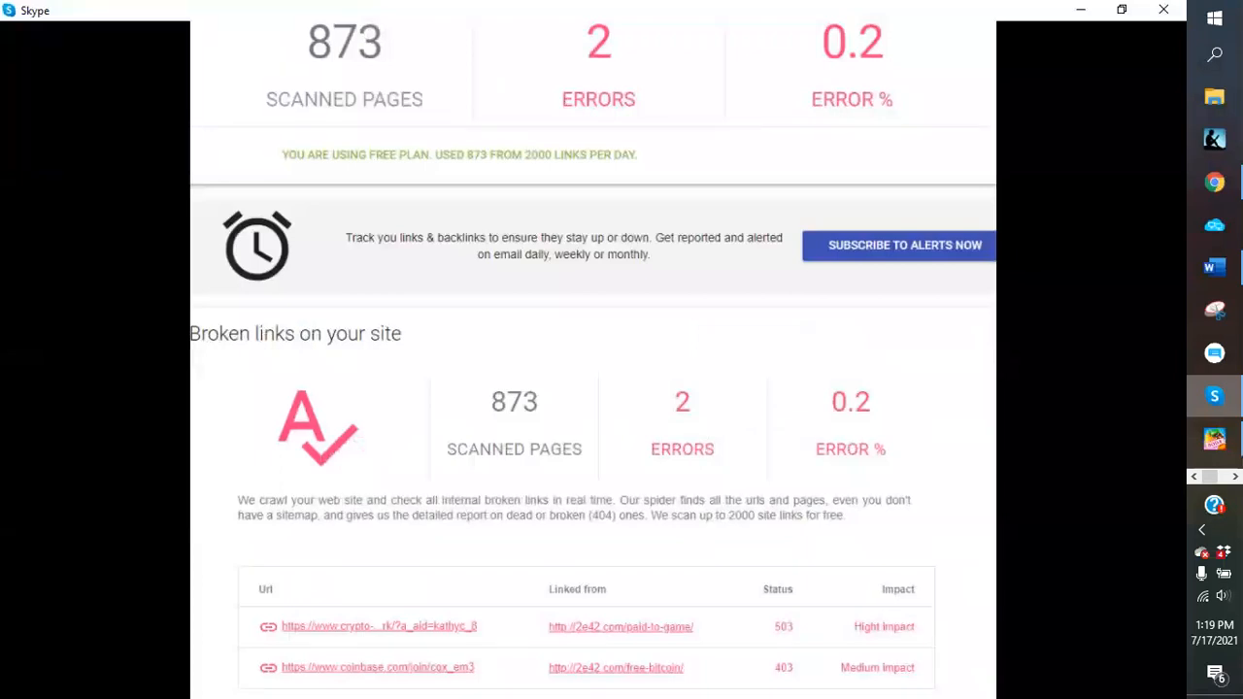
pyautogui.click(1213, 396)
pyautogui.scroll(-1, 1098, 381)
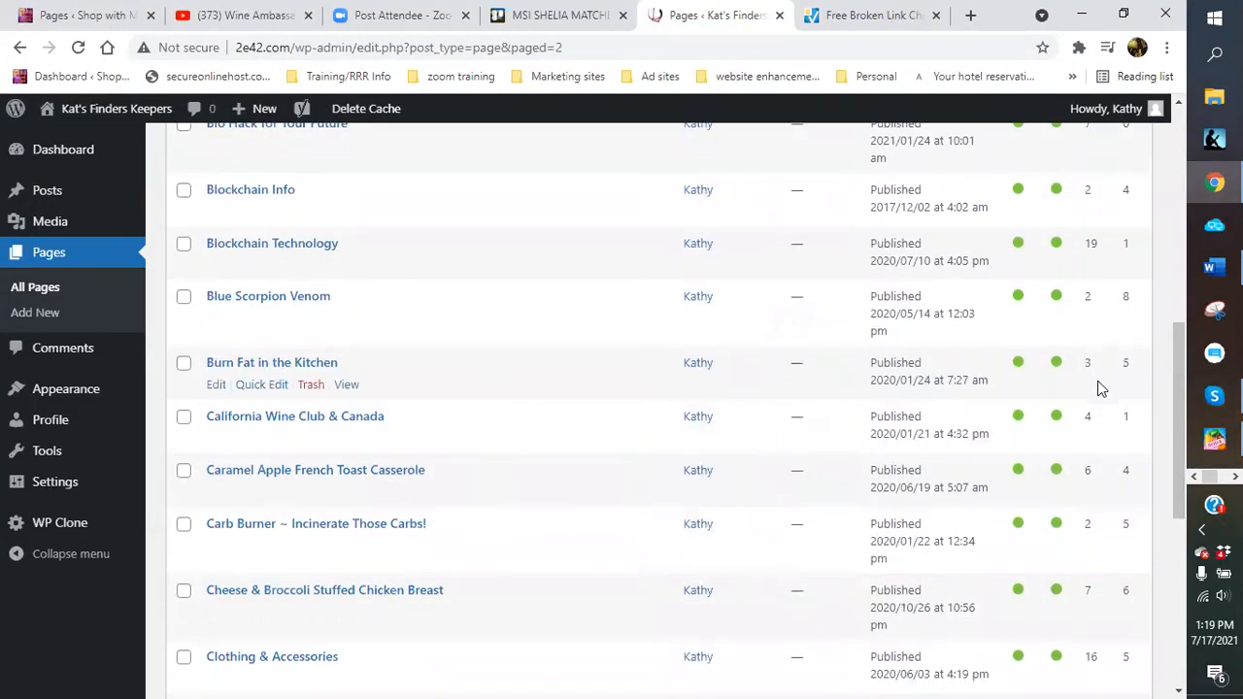
pyautogui.scroll(-5, 1098, 387)
pyautogui.click(1111, 619)
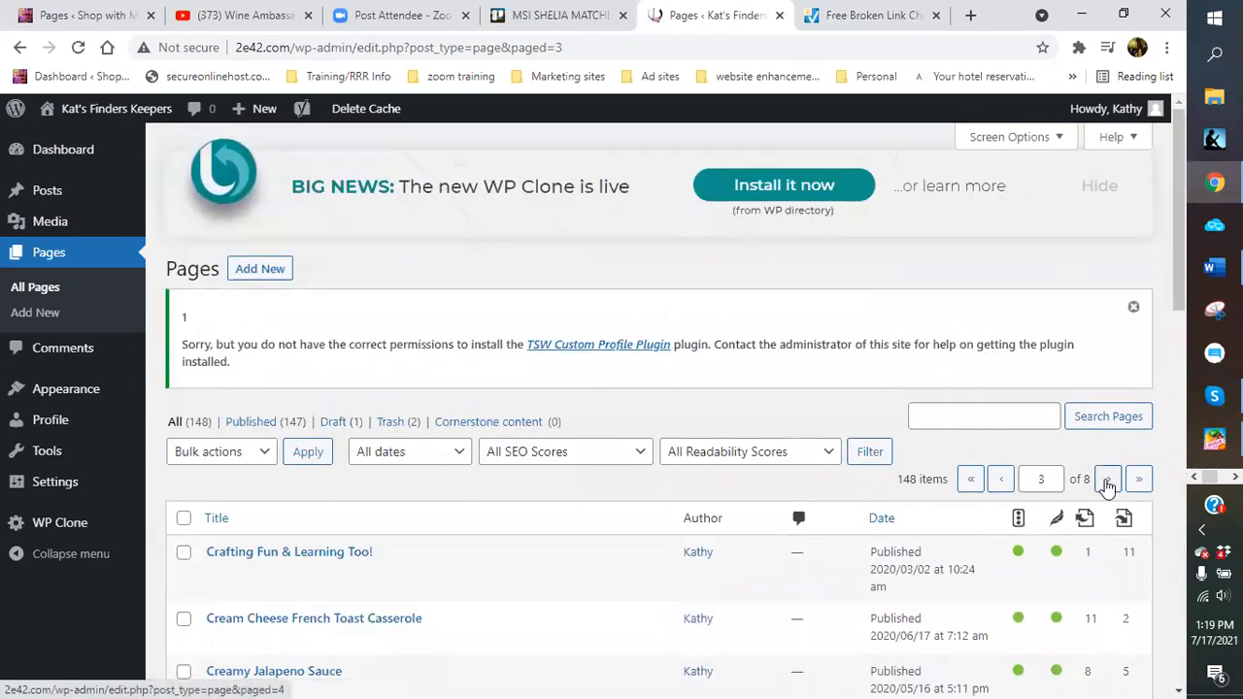
pyautogui.click(1107, 482)
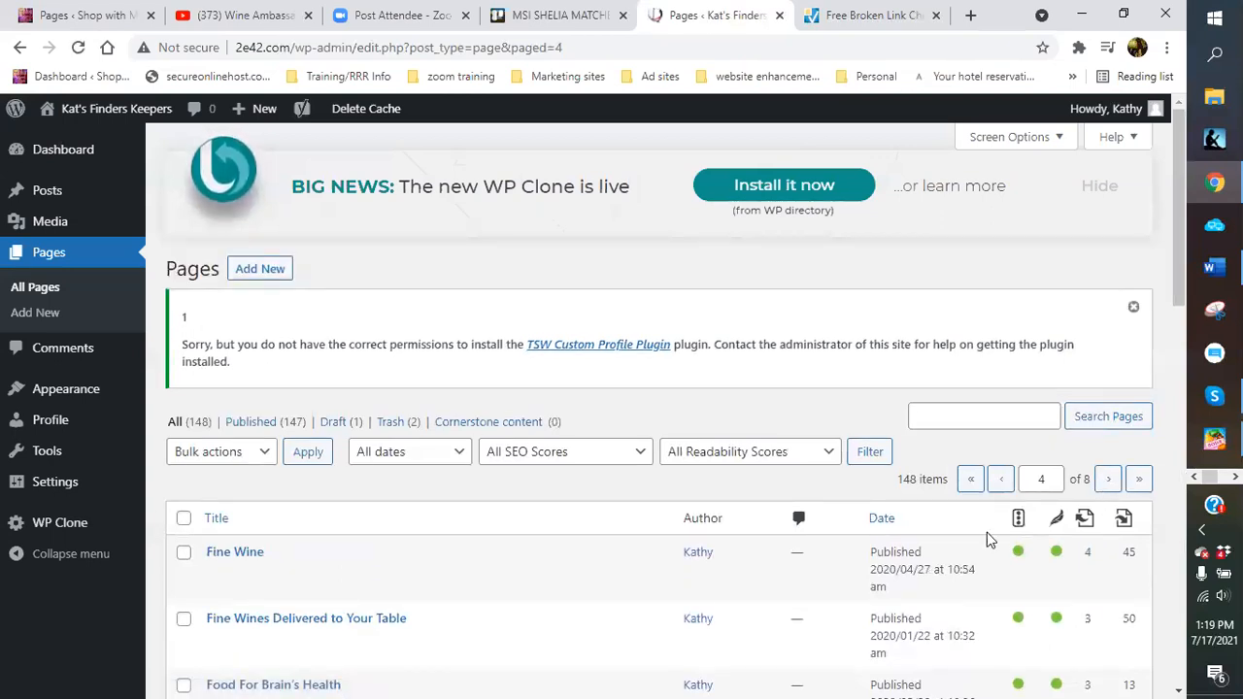
pyautogui.scroll(-1, 713, 614)
pyautogui.scroll(-5, 714, 614)
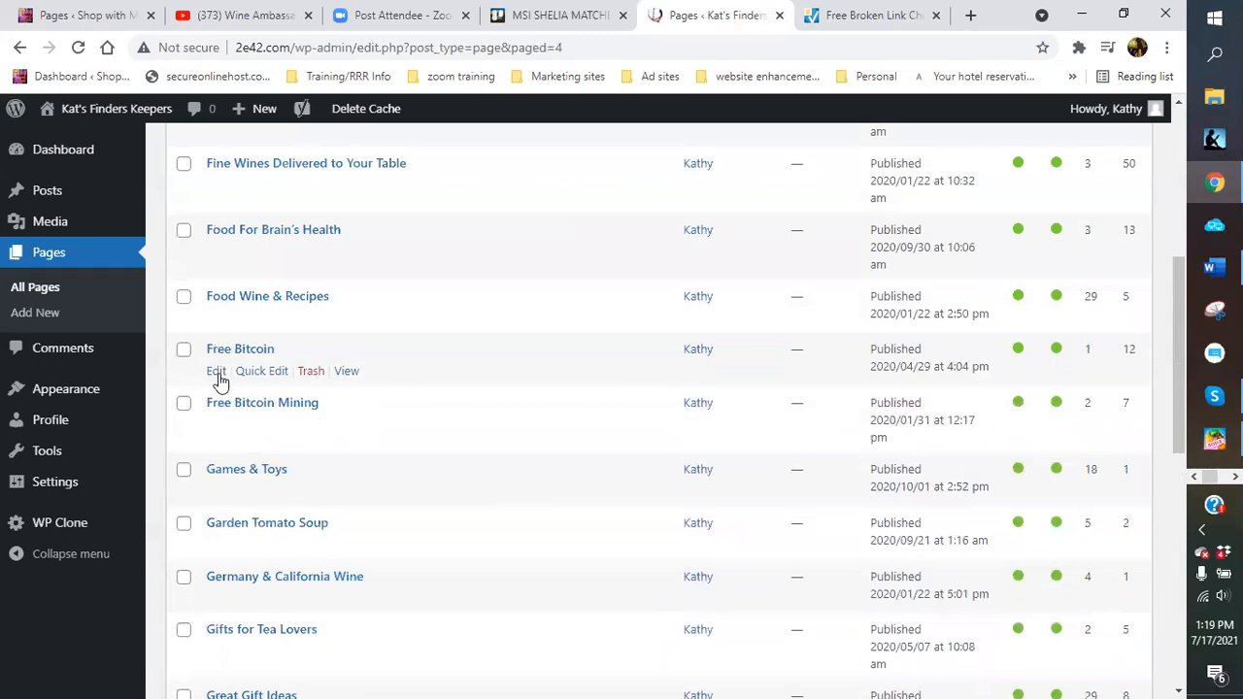
pyautogui.click(218, 374)
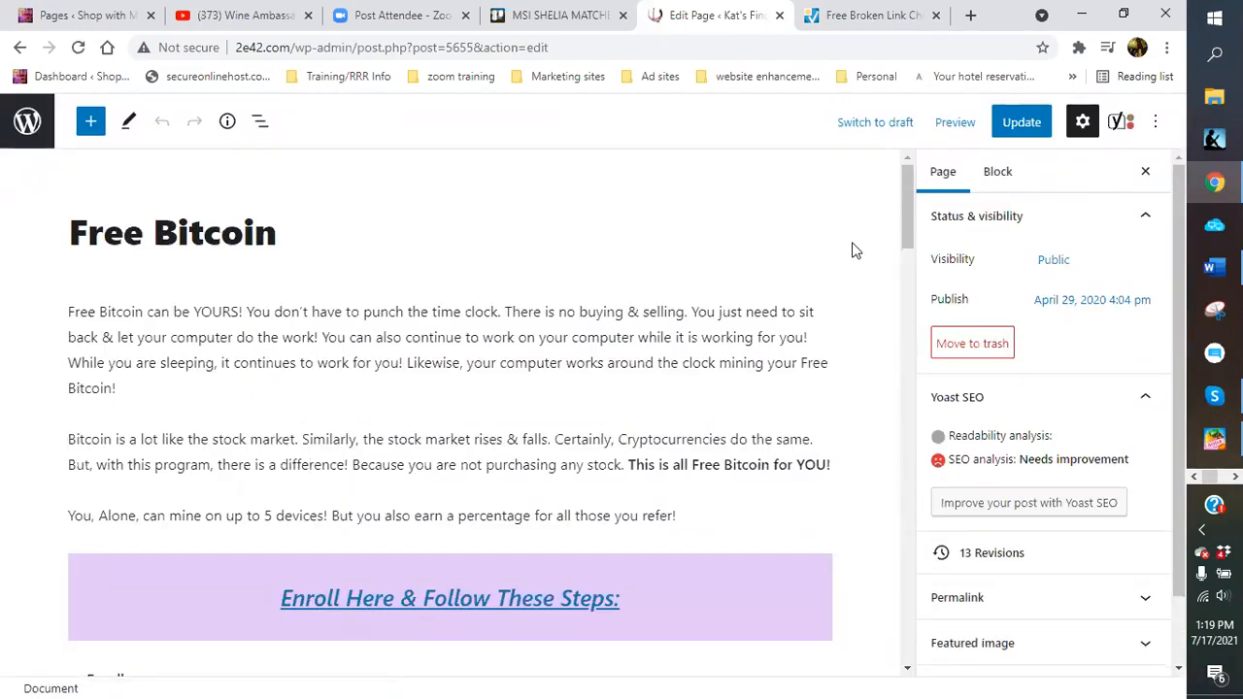
# Review the Skype report, then inspect the Enroll Here heading's link in the Free Bitcoin editor
pyautogui.click(1213, 396)
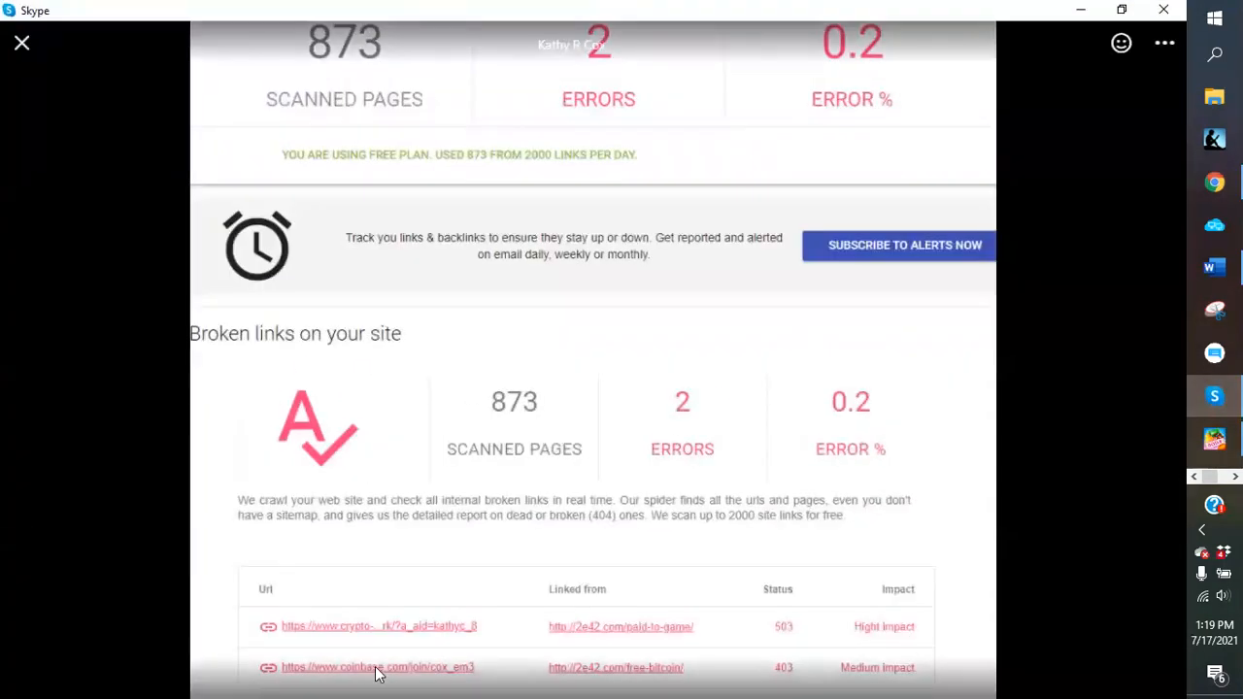
pyautogui.click(1091, 9)
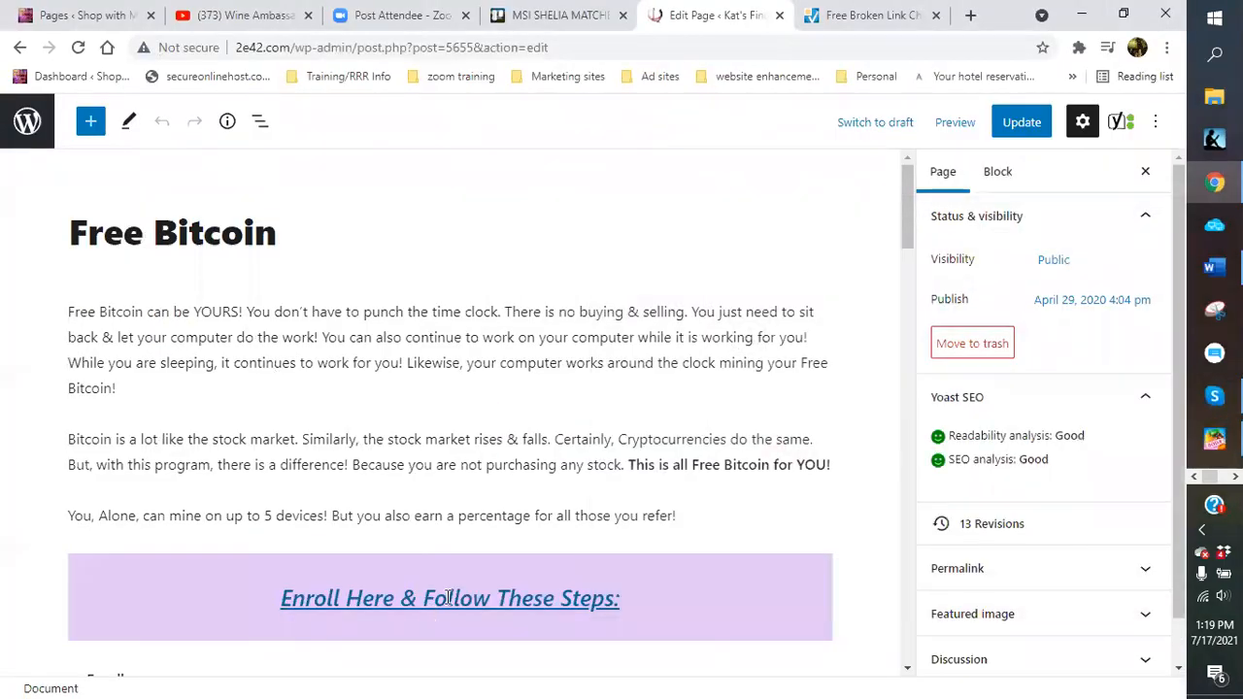
pyautogui.click(449, 598)
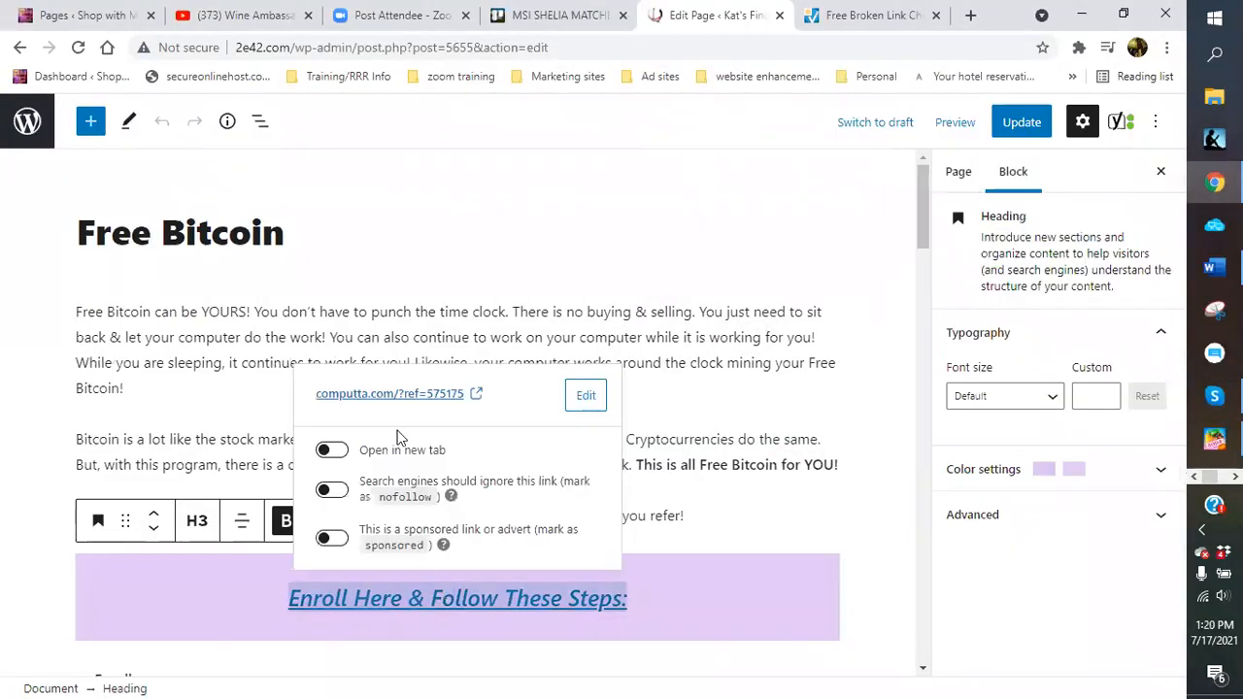
pyautogui.click(851, 522)
pyautogui.scroll(-2, 690, 518)
pyautogui.scroll(-3, 666, 516)
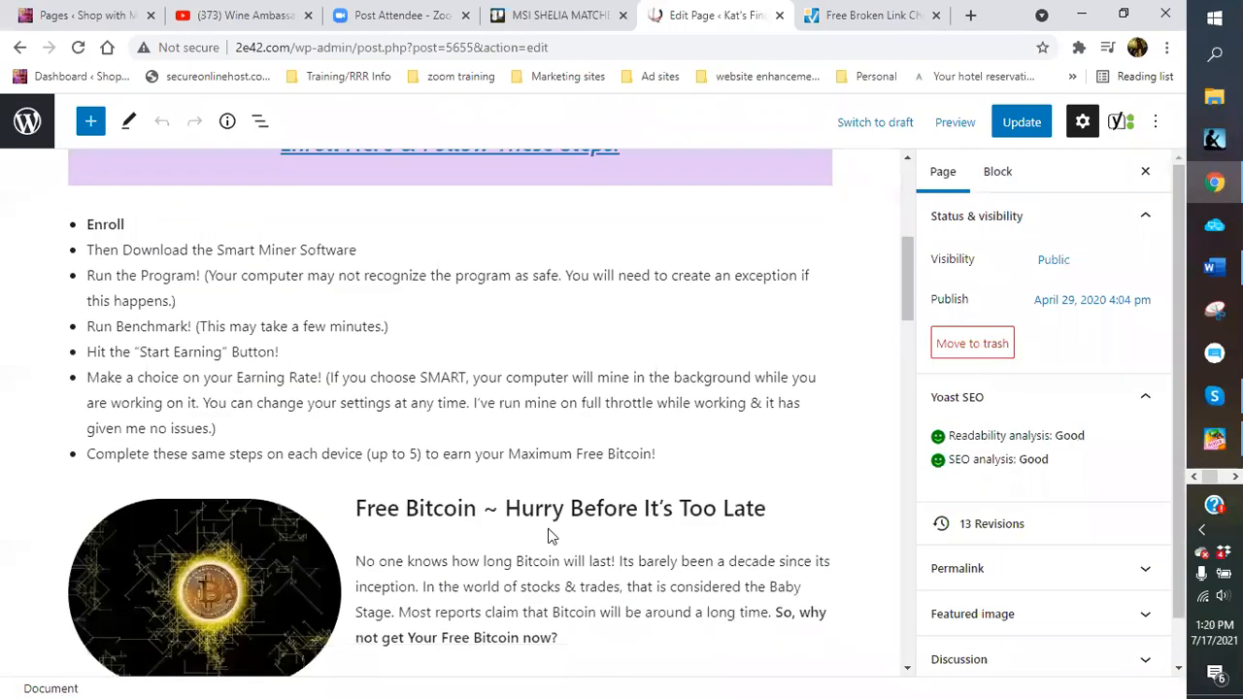
# Check the bitcoin image's link, then open the Free Bitcoin Wallet link's Coinbase signup page
pyautogui.click(258, 588)
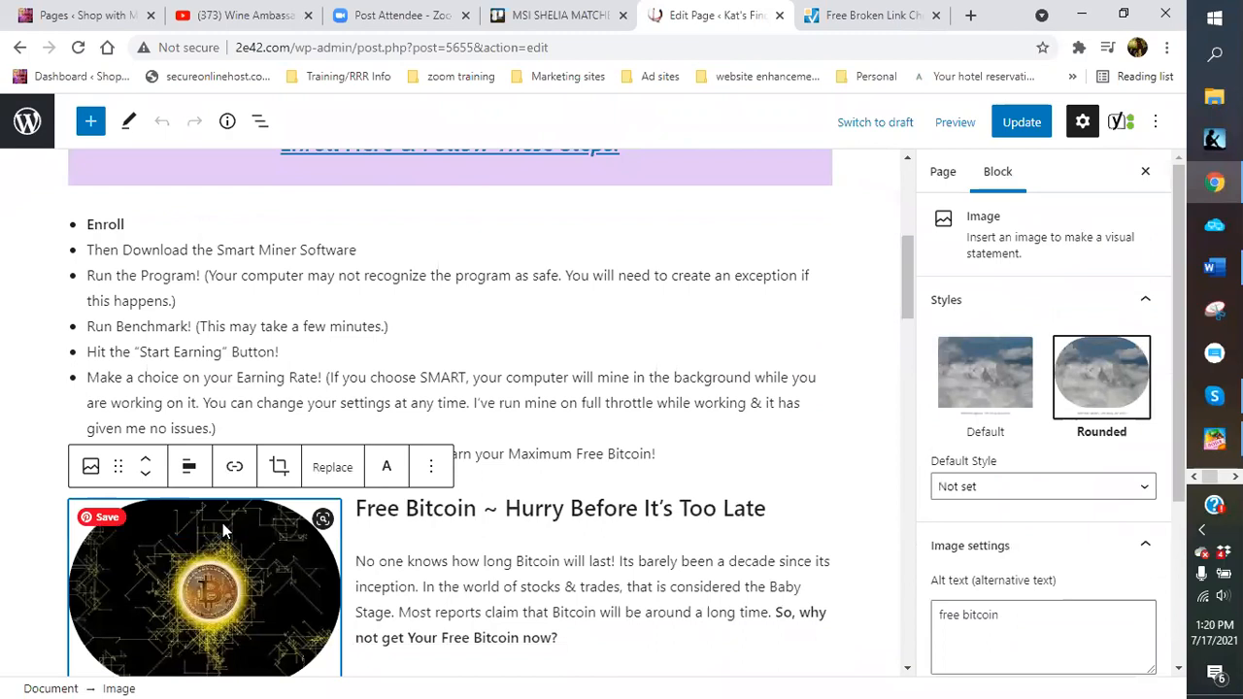
pyautogui.click(236, 470)
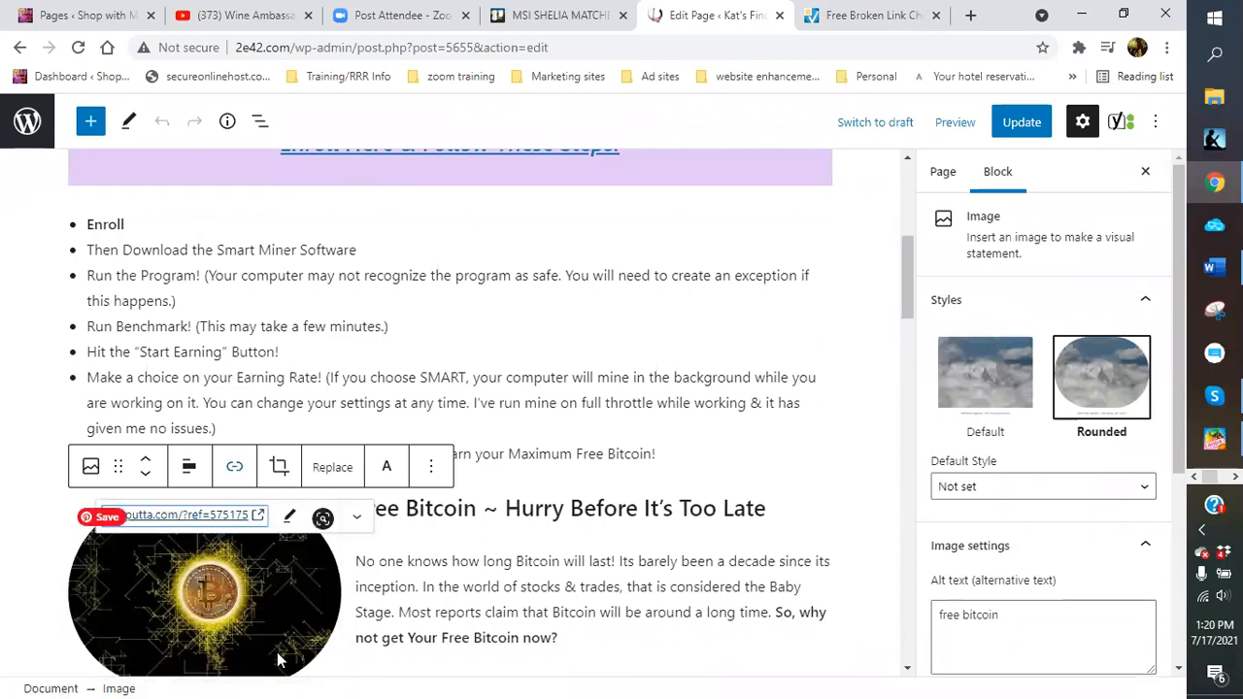
pyautogui.click(224, 563)
pyautogui.scroll(-3, 480, 559)
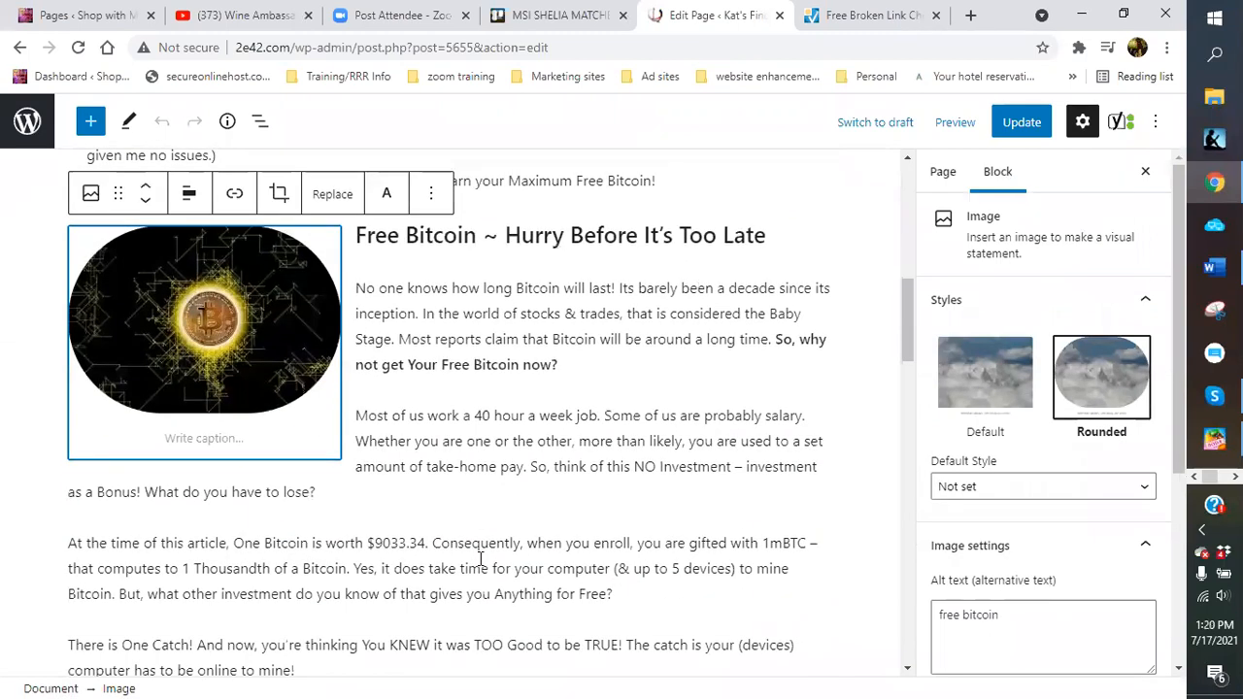
pyautogui.scroll(-4, 479, 559)
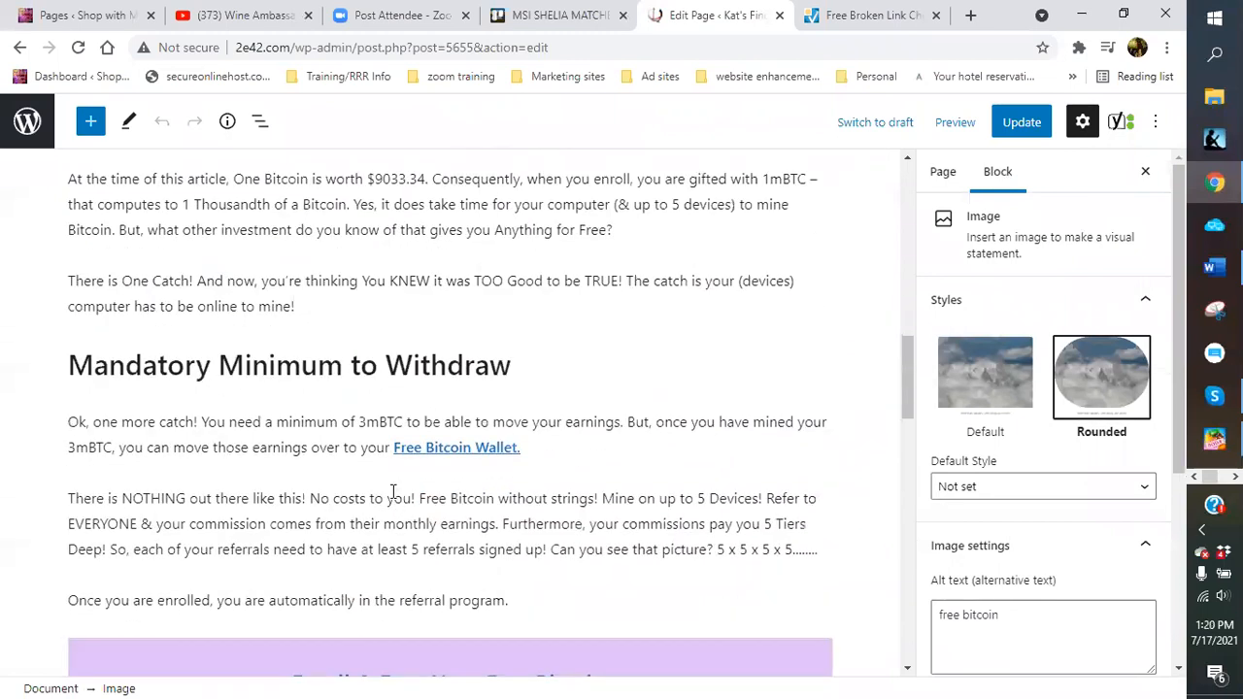
pyautogui.click(436, 439)
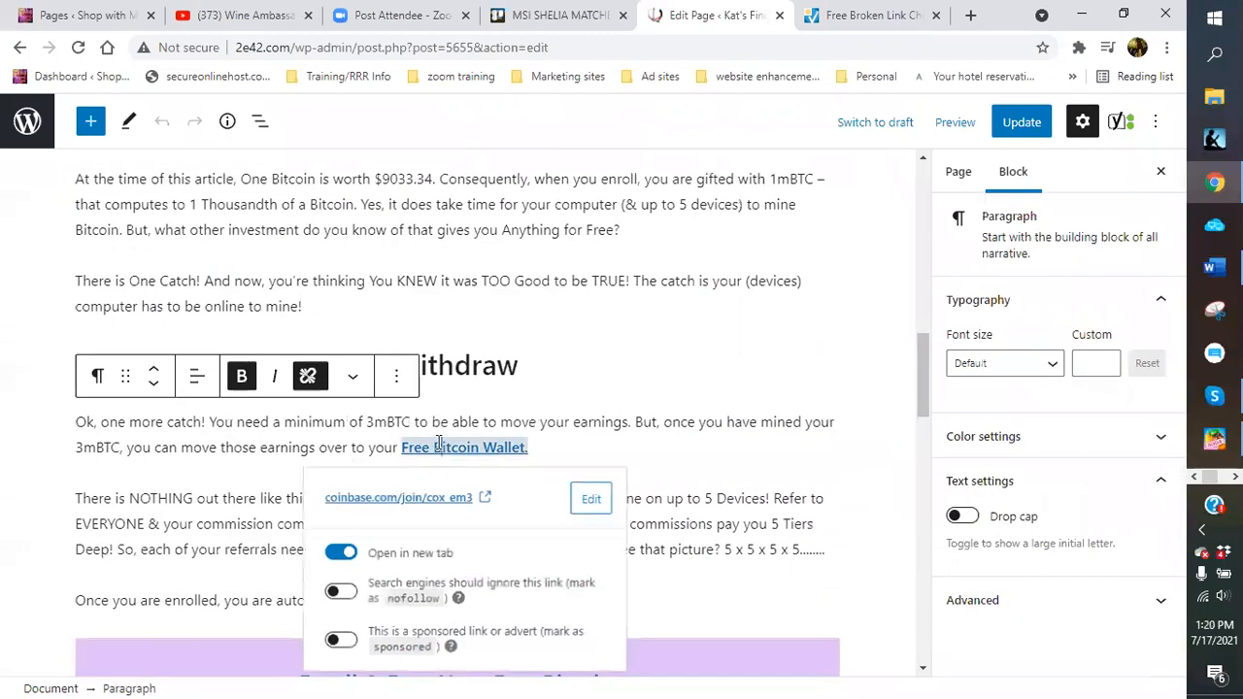
pyautogui.click(375, 500)
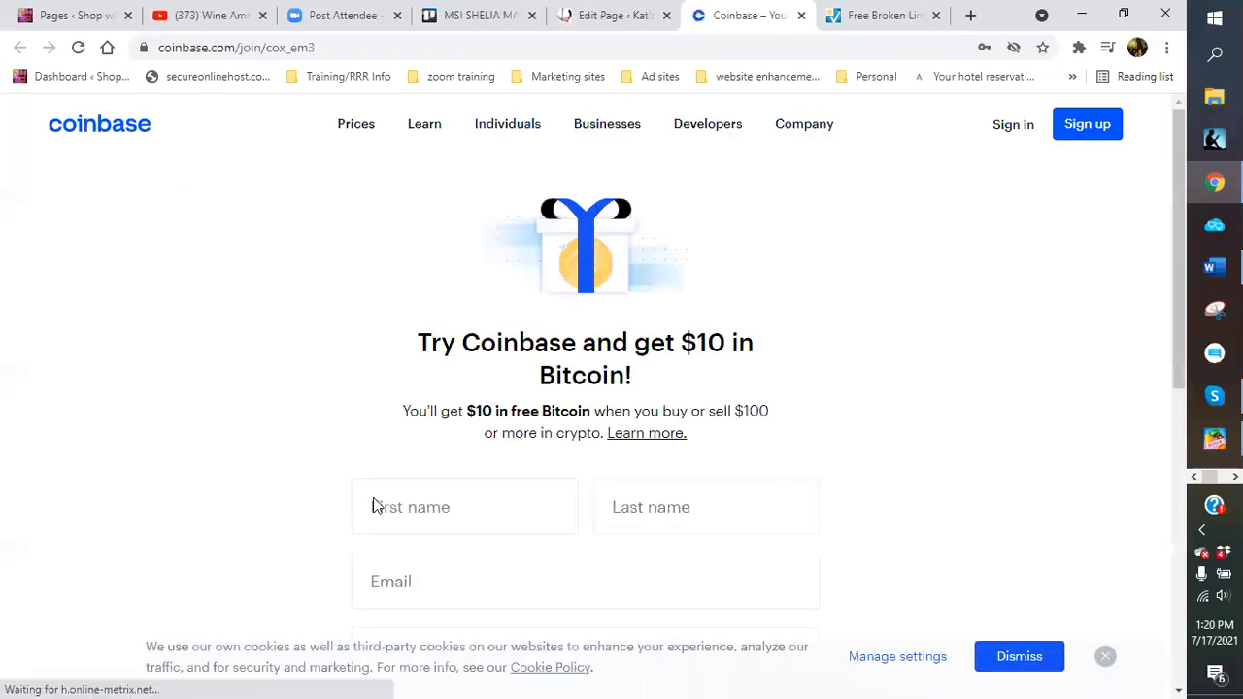
# Close the Coinbase page and inspect the Enroll & Earn Your Free Bitcoin heading's link
pyautogui.click(801, 16)
pyautogui.click(578, 372)
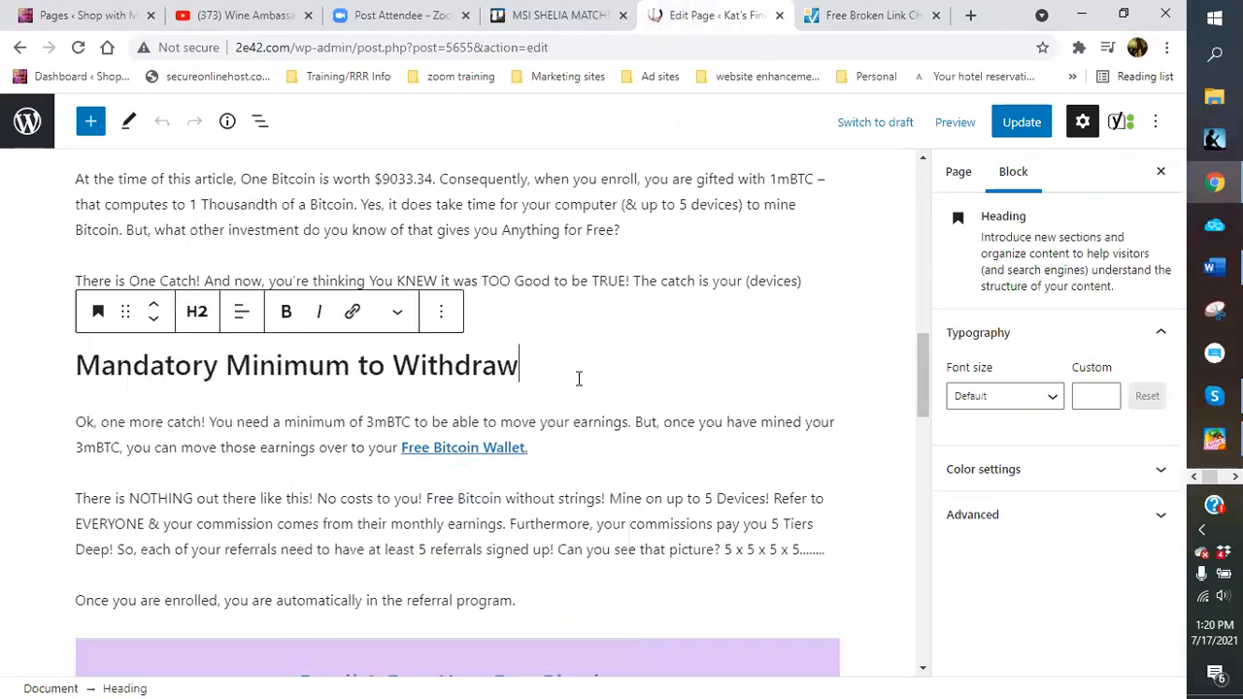
pyautogui.scroll(-3, 577, 372)
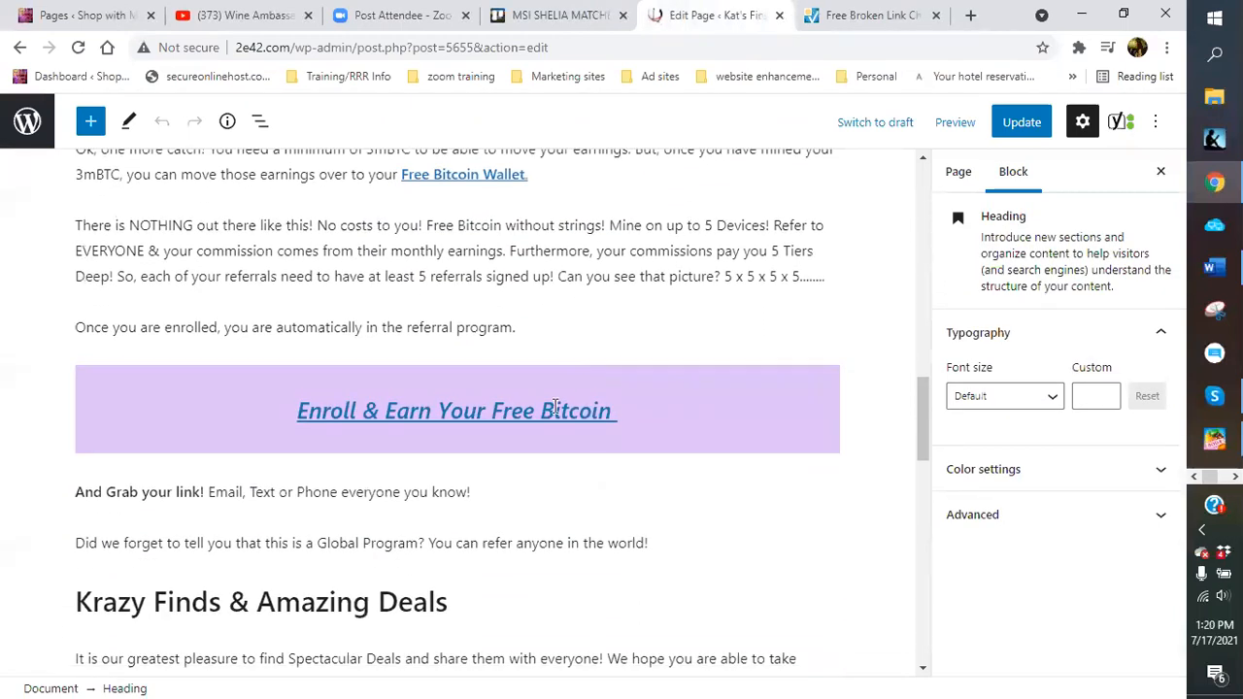
pyautogui.click(525, 412)
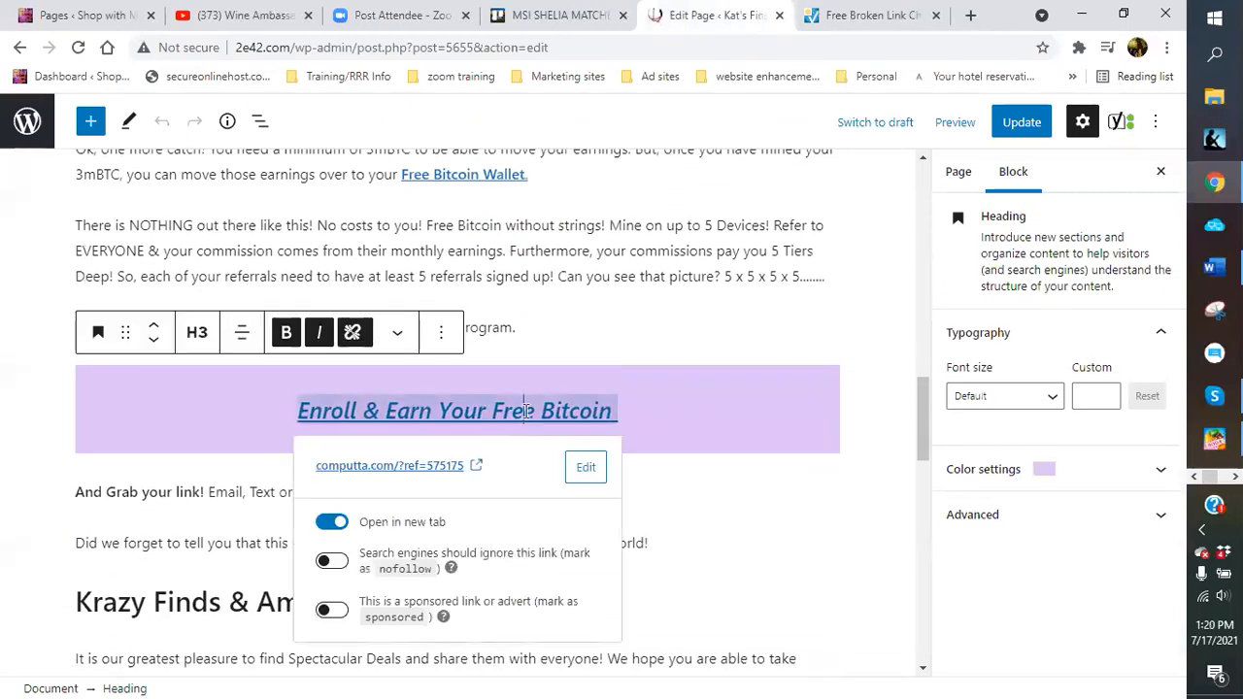
pyautogui.click(743, 515)
pyautogui.scroll(-1, 744, 514)
pyautogui.scroll(-1, 722, 498)
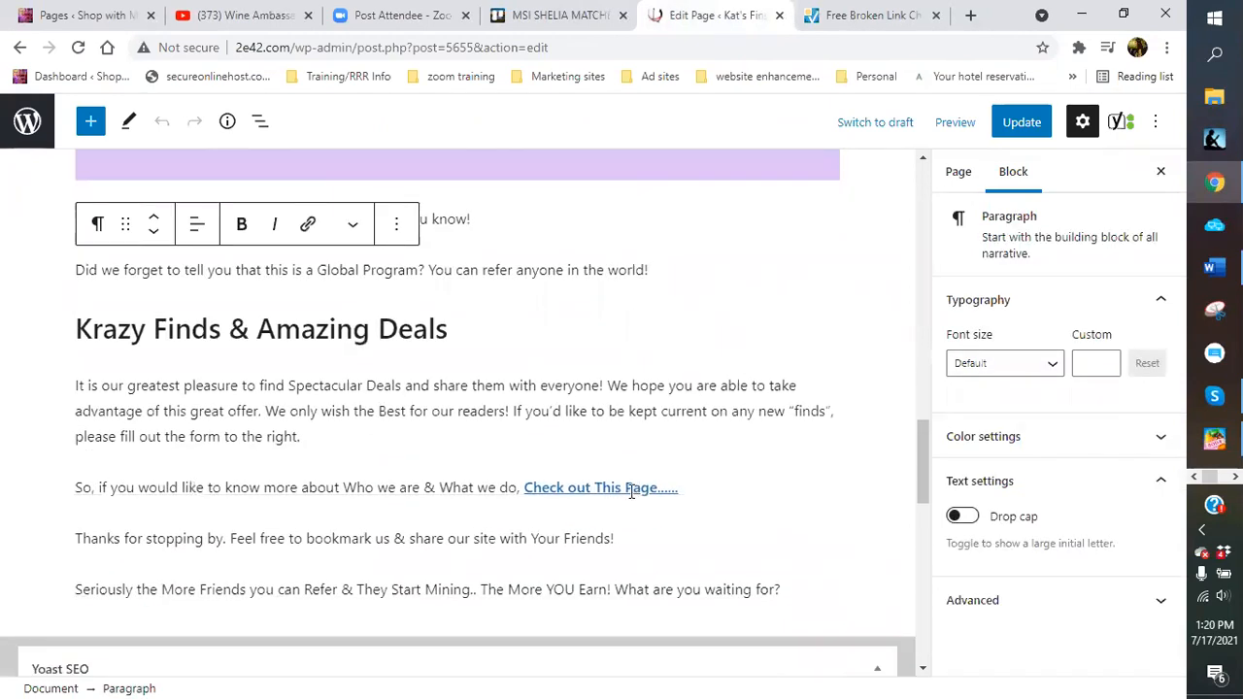
# Turn on 'Open in new tab' for the Check out This Page link and test its URL
pyautogui.click(631, 489)
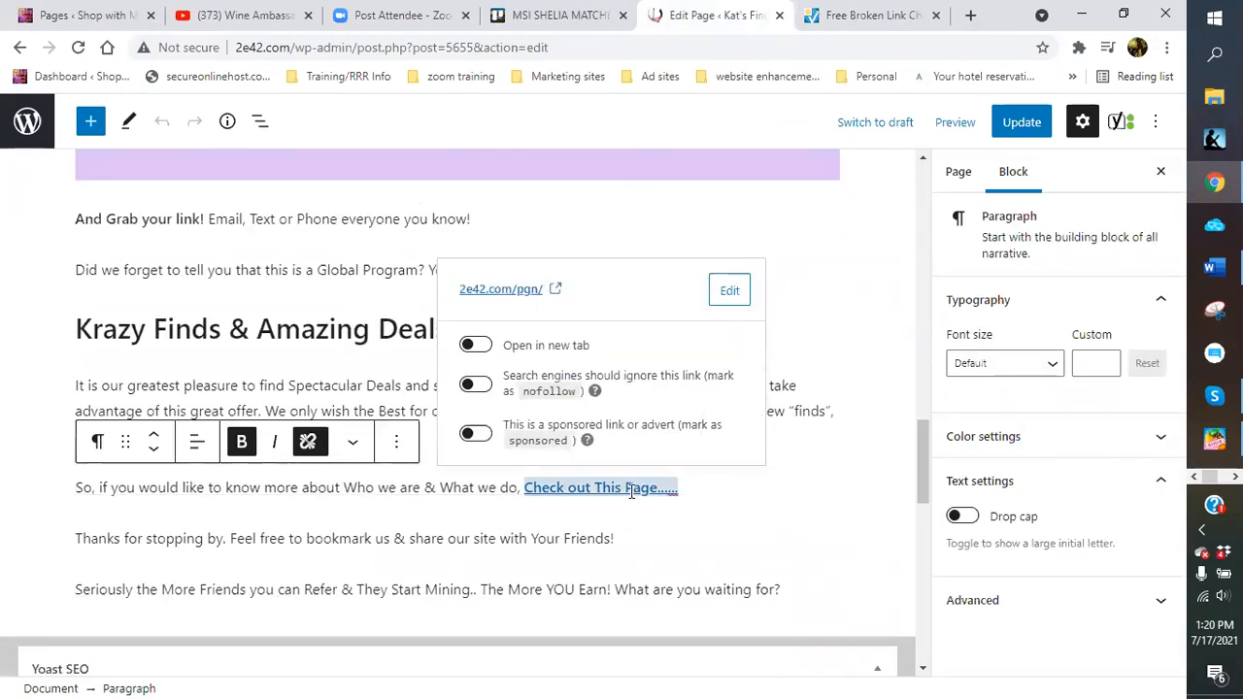
pyautogui.click(478, 345)
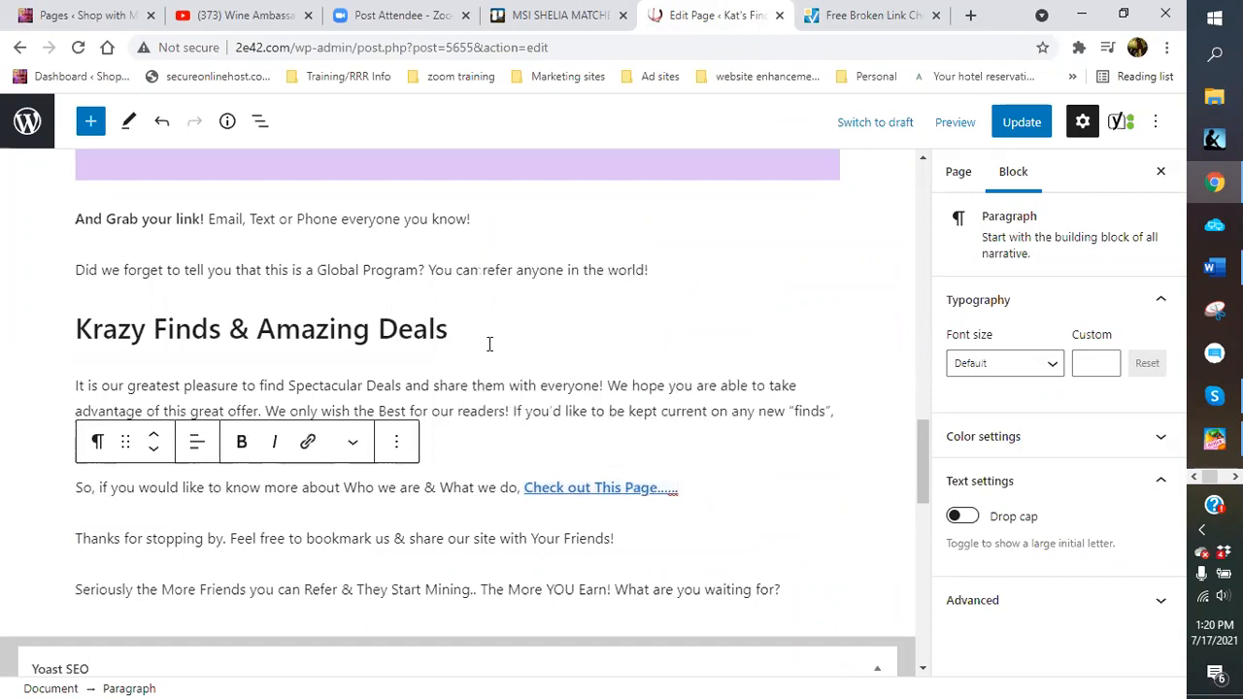
pyautogui.click(590, 486)
pyautogui.click(516, 291)
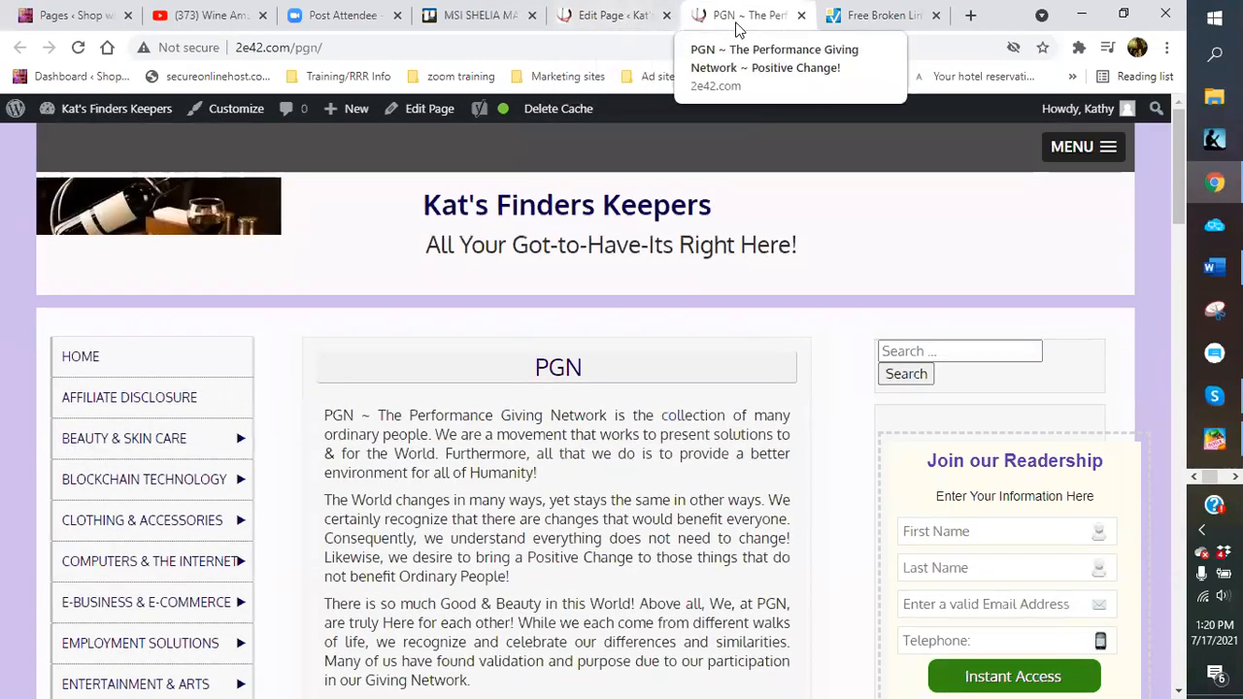
# Close the PGN page and return to the top of the Free Bitcoin editor
pyautogui.click(801, 16)
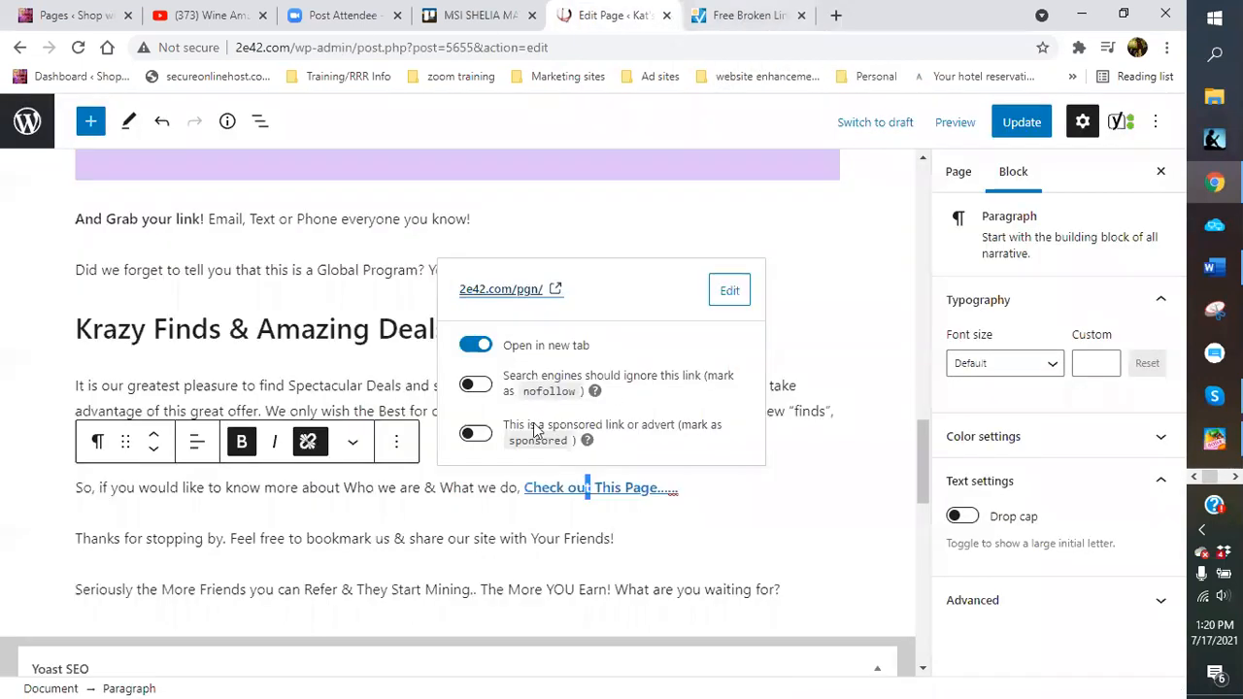
pyautogui.click(886, 333)
pyautogui.click(670, 541)
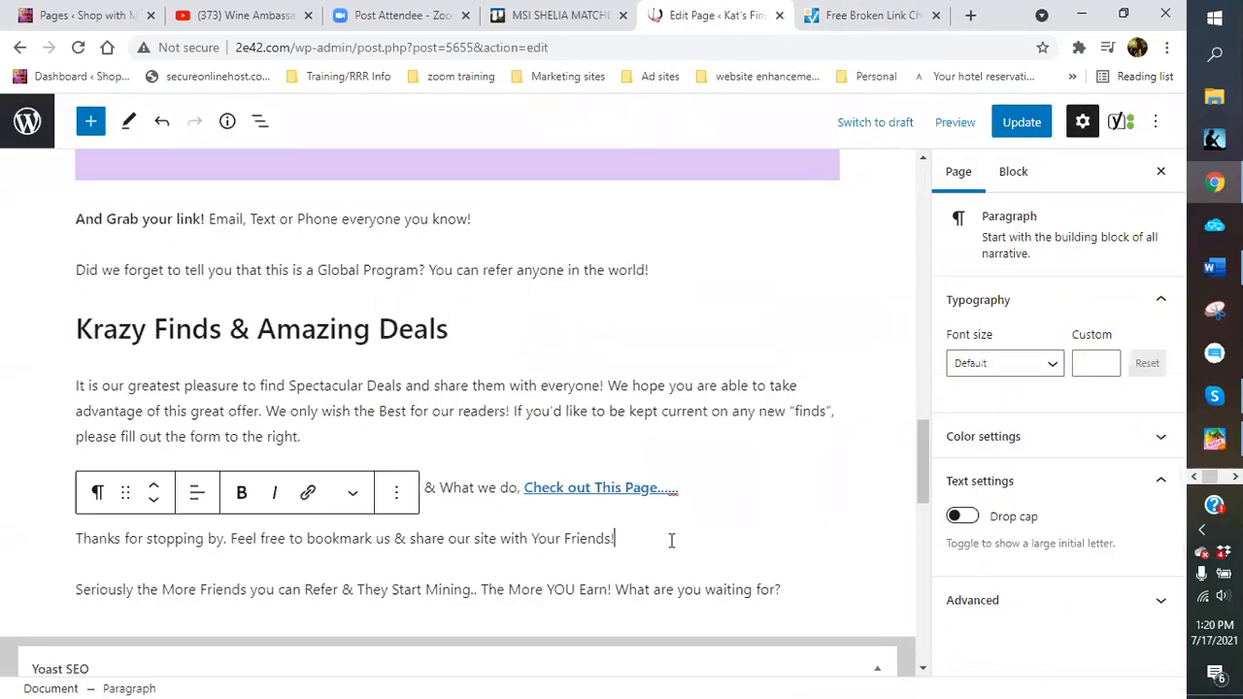
pyautogui.scroll(2, 669, 541)
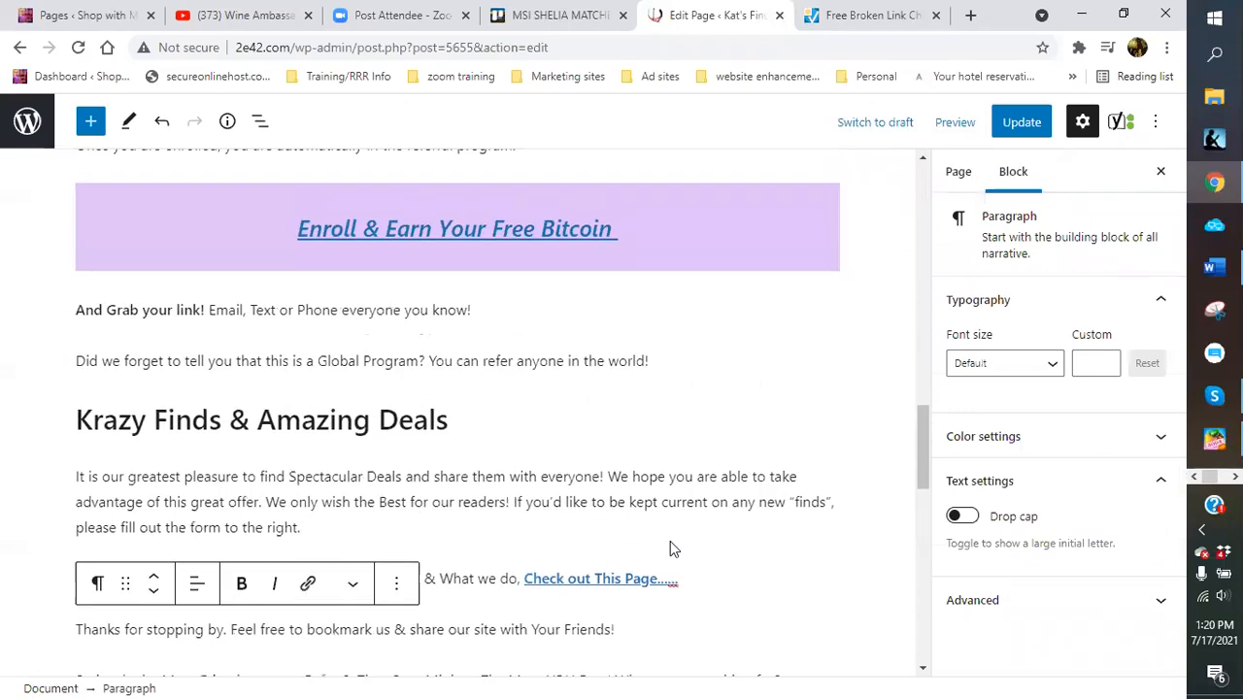
pyautogui.scroll(7, 632, 489)
pyautogui.scroll(10, 629, 488)
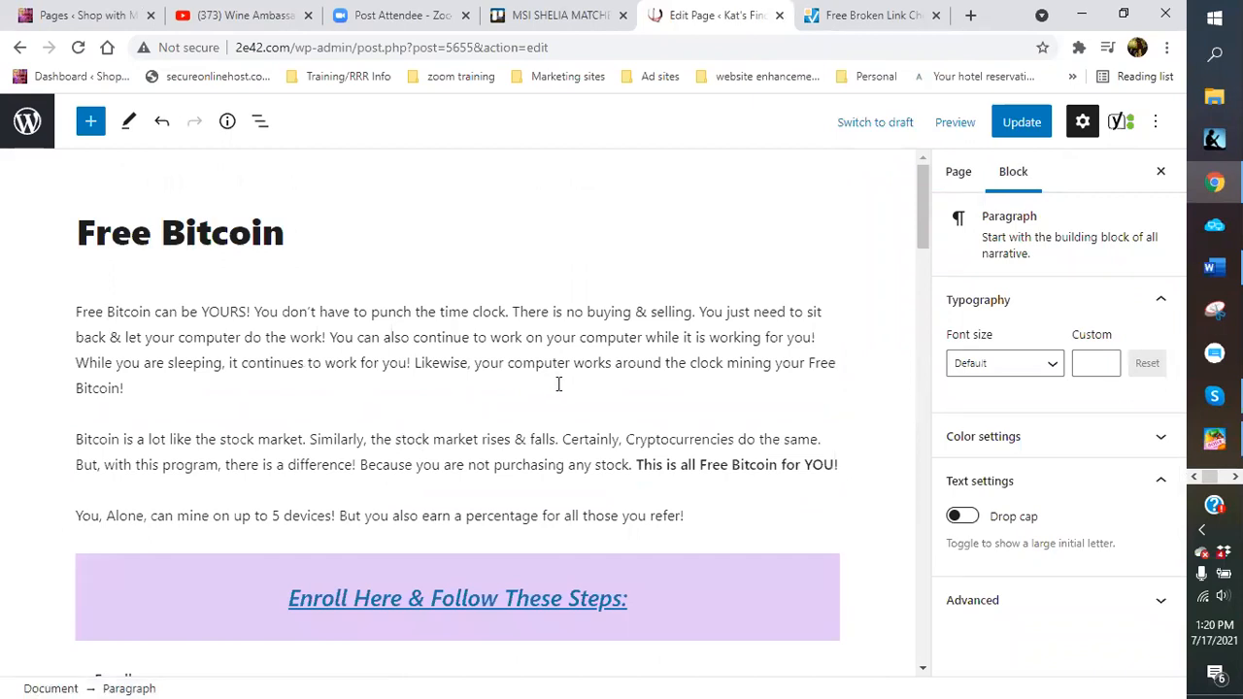
# Scroll to the Free Bitcoin page's closing referral paragraph and open the Preview dropdown
pyautogui.click(561, 389)
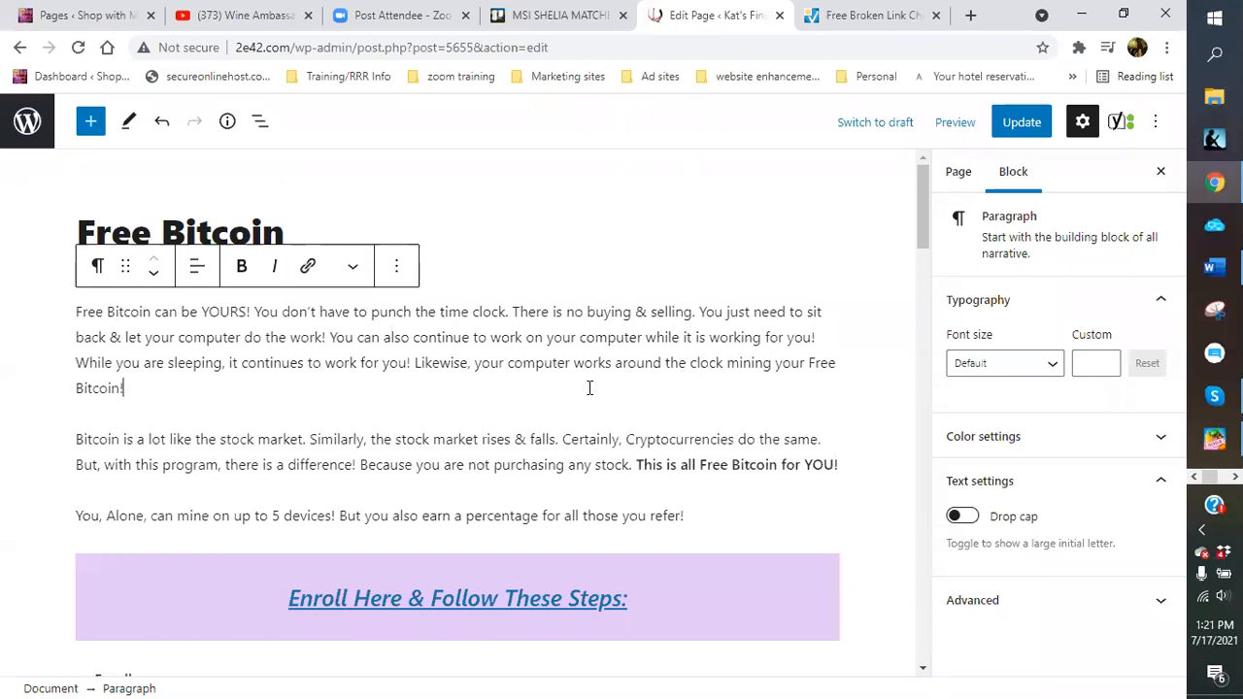
pyautogui.scroll(-3, 590, 388)
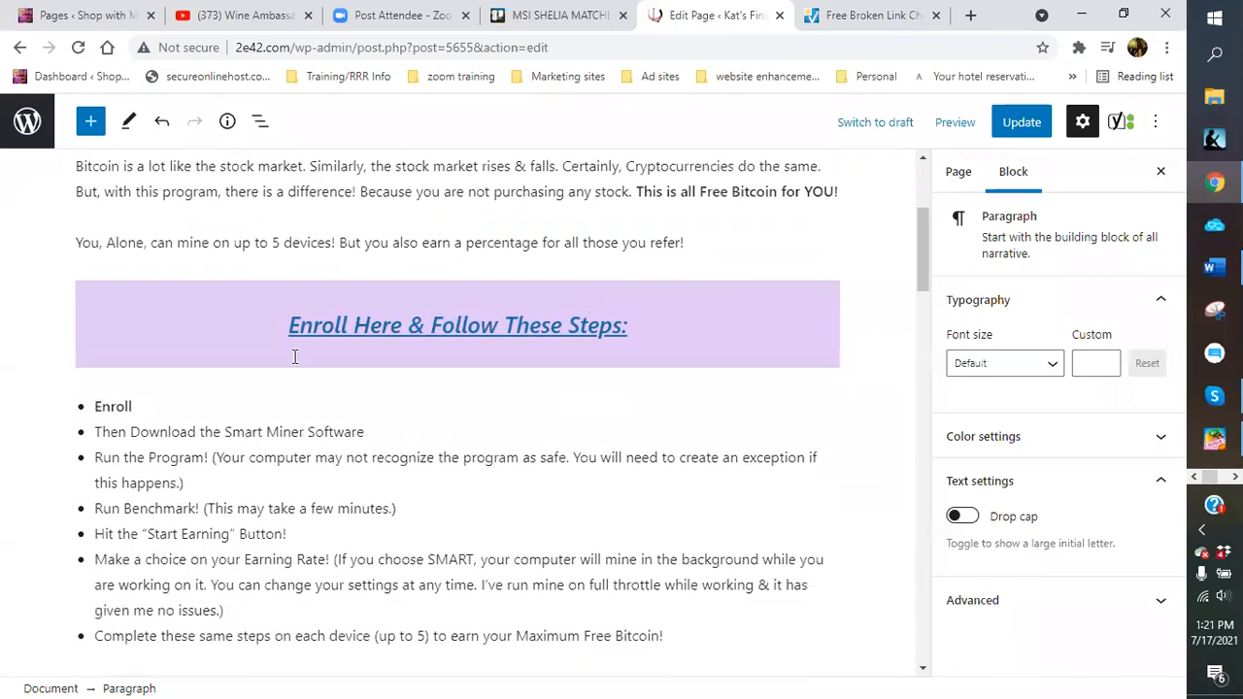
pyautogui.scroll(-2, 294, 356)
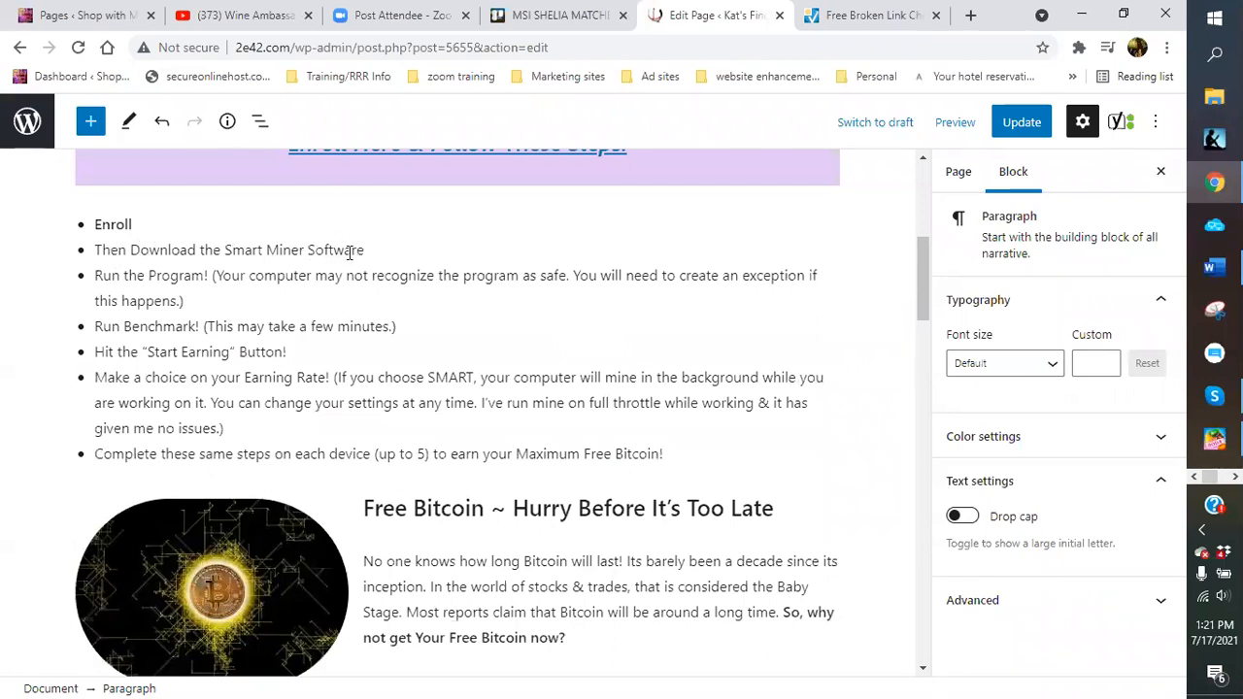
pyautogui.scroll(-2, 359, 380)
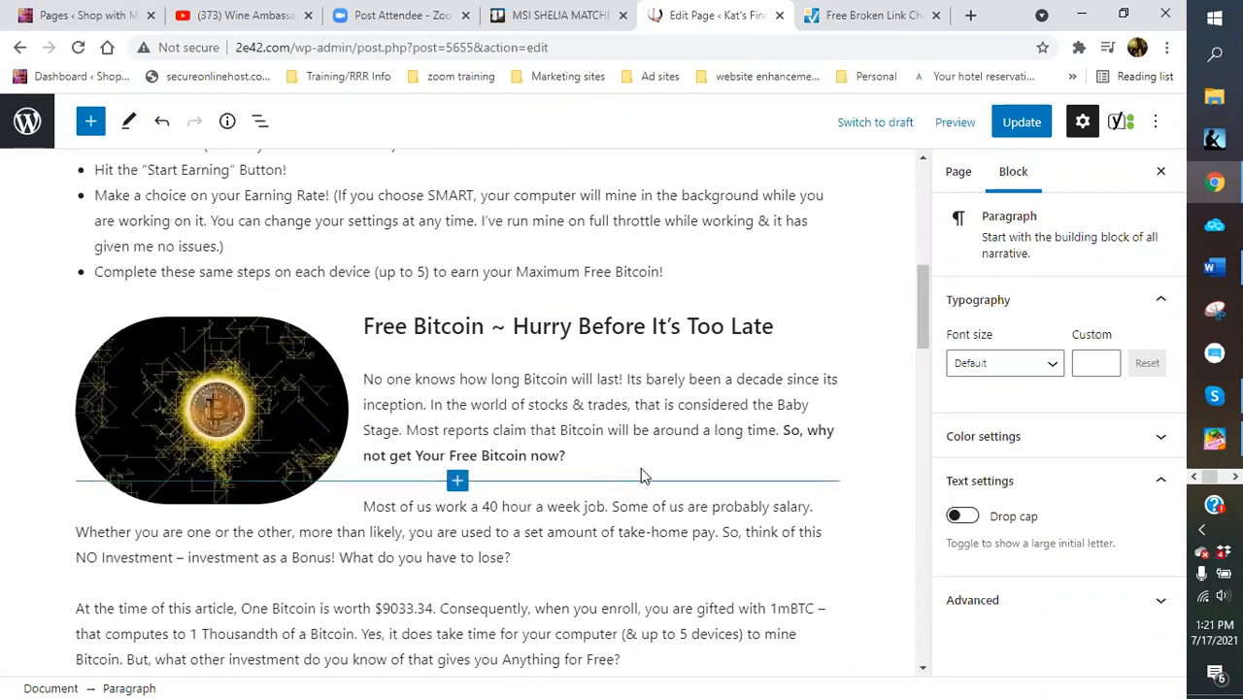
pyautogui.scroll(-1, 677, 453)
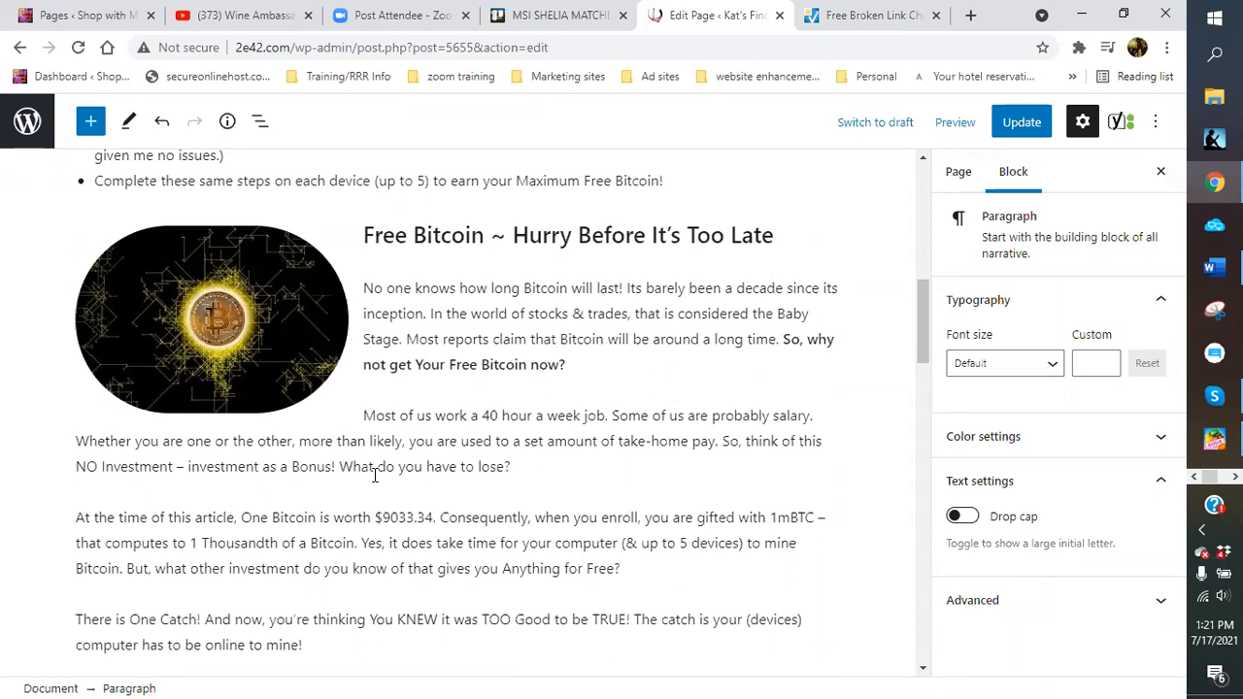
pyautogui.scroll(-2, 375, 474)
pyautogui.scroll(-3, 624, 500)
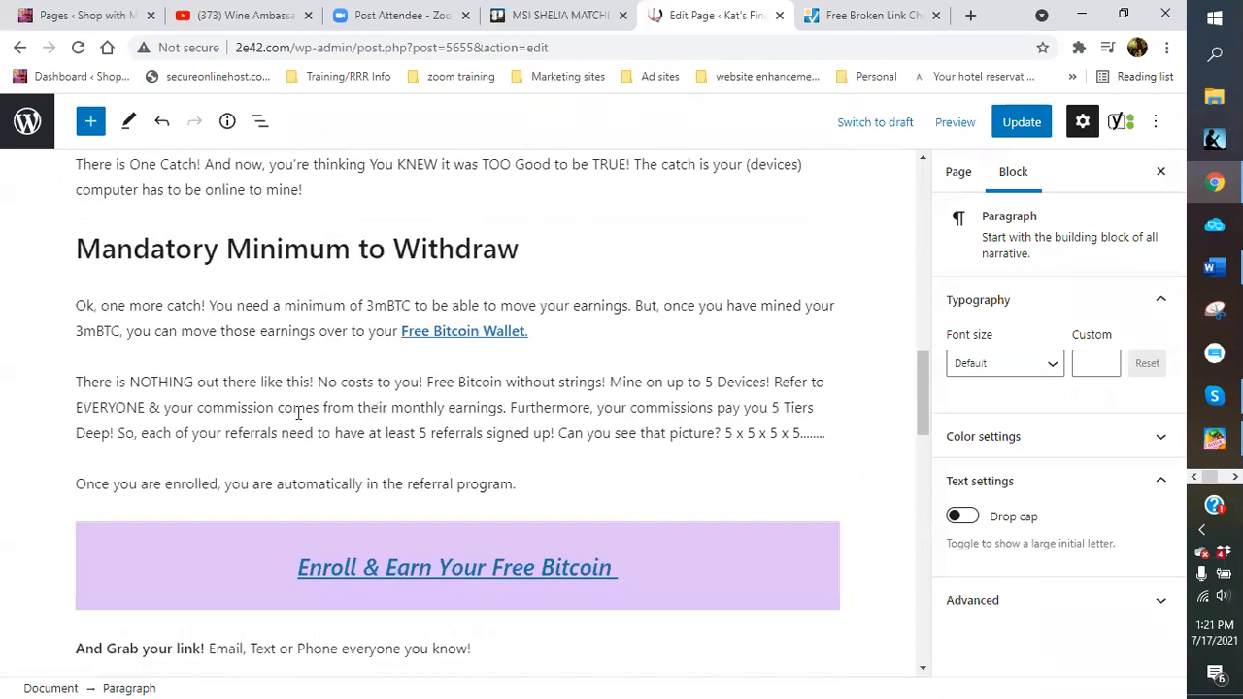
pyautogui.scroll(-3, 361, 478)
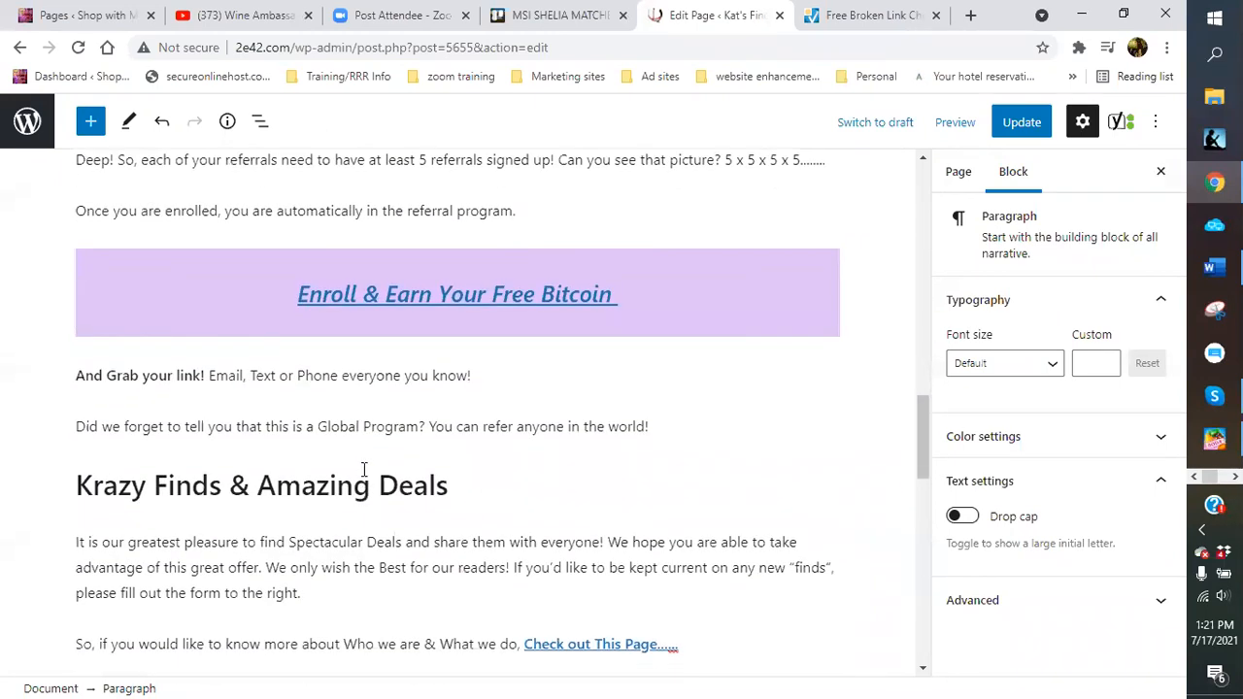
pyautogui.scroll(-3, 480, 457)
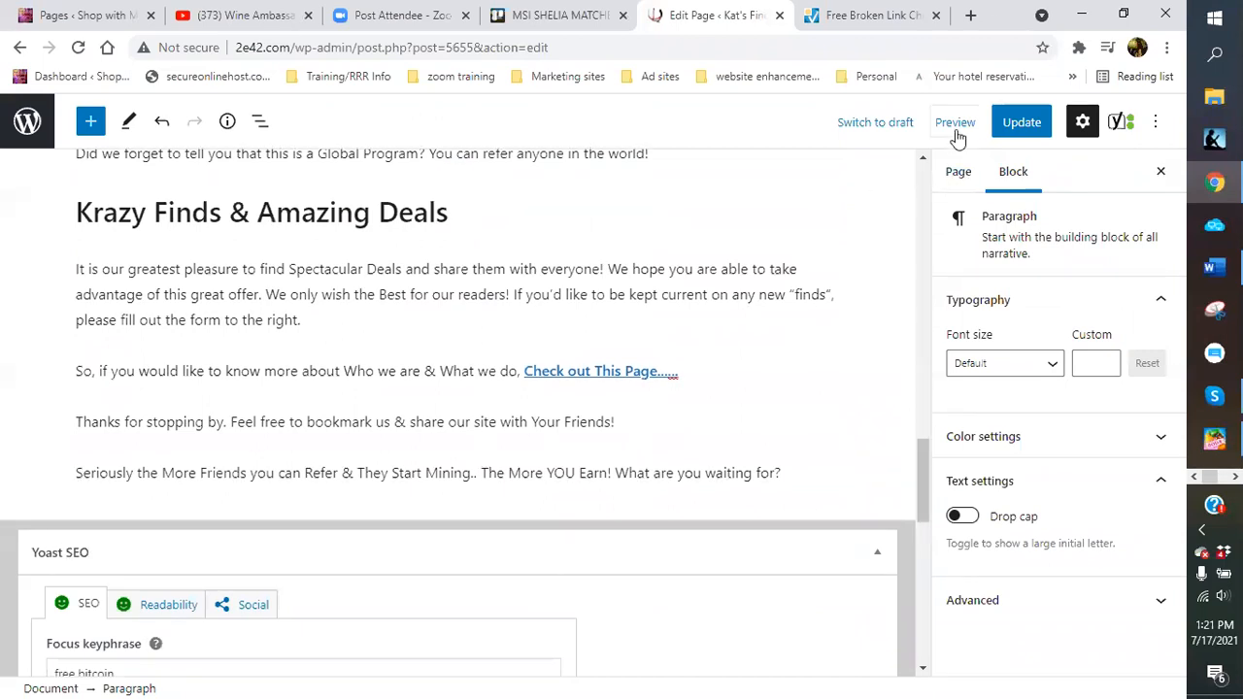
pyautogui.click(954, 127)
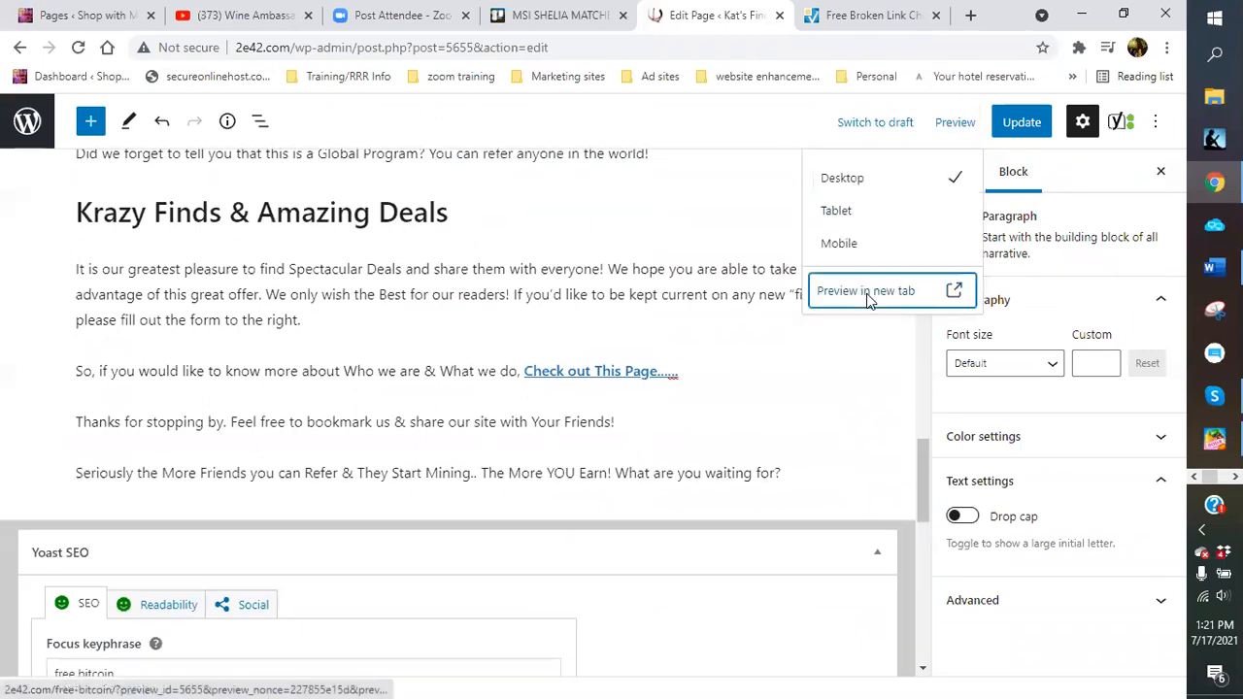
# Preview the Free Bitcoin page in a new tab and read down to its share buttons
pyautogui.click(866, 296)
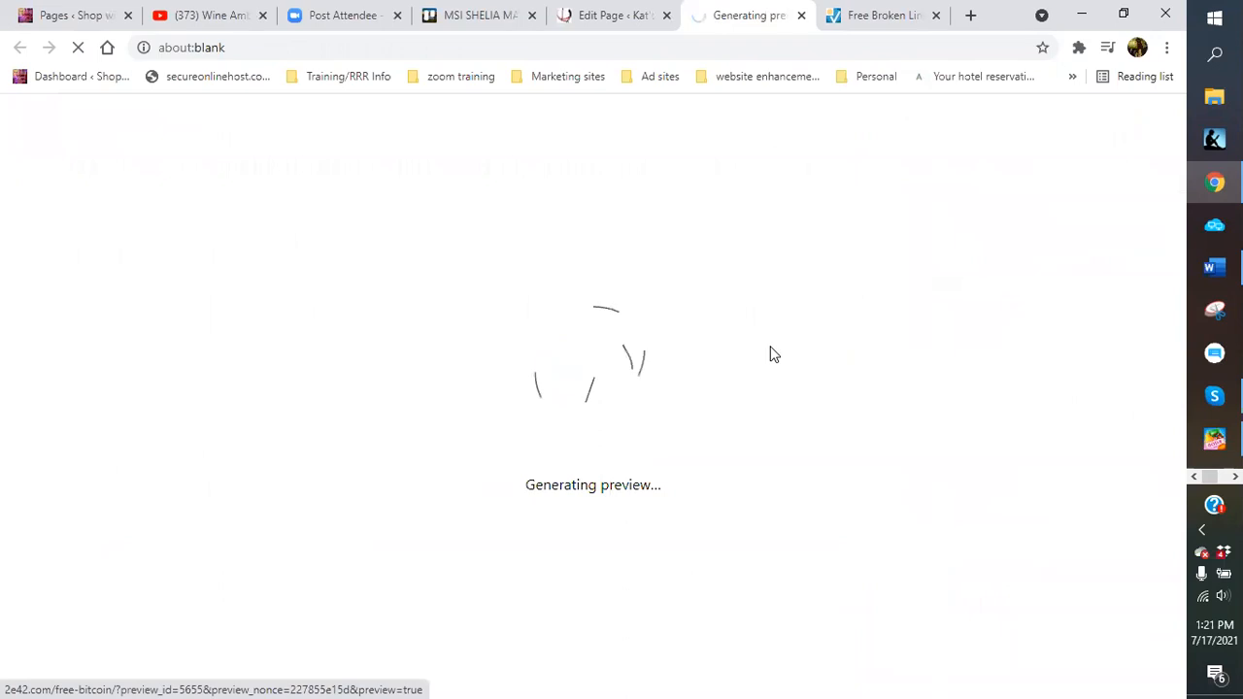
pyautogui.scroll(-5, 683, 295)
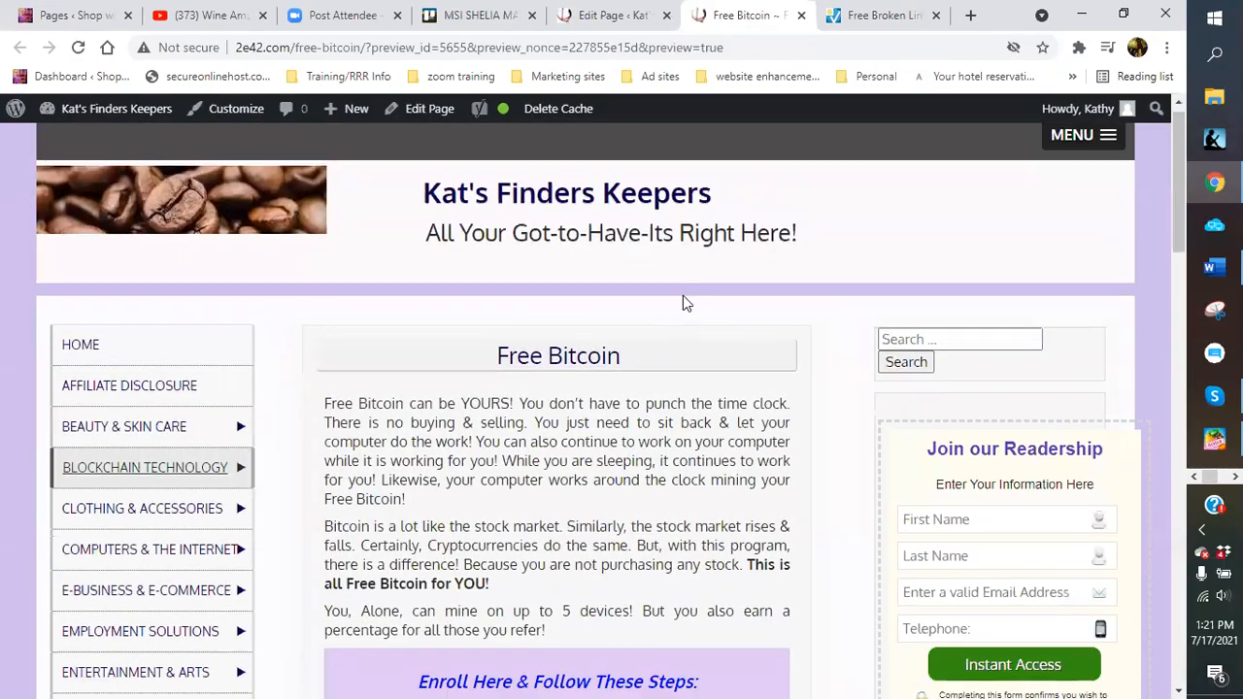
pyautogui.scroll(-10, 591, 316)
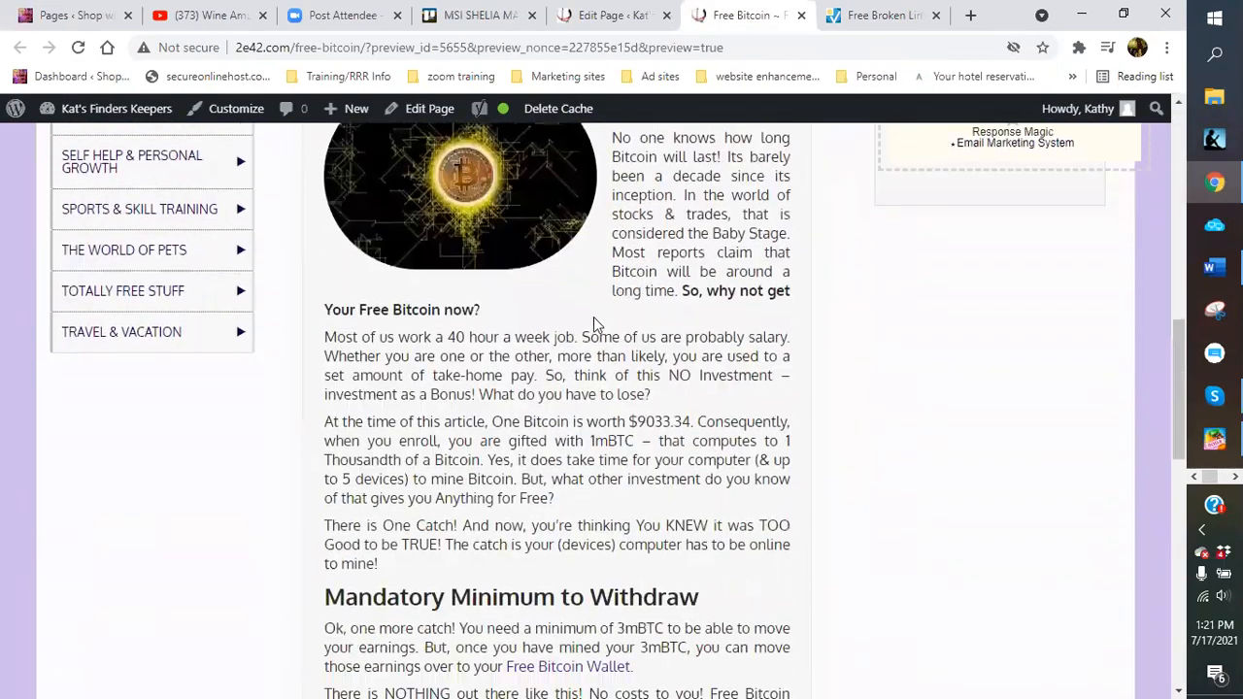
pyautogui.scroll(-5, 591, 316)
pyautogui.scroll(3, 589, 316)
pyautogui.scroll(7, 589, 317)
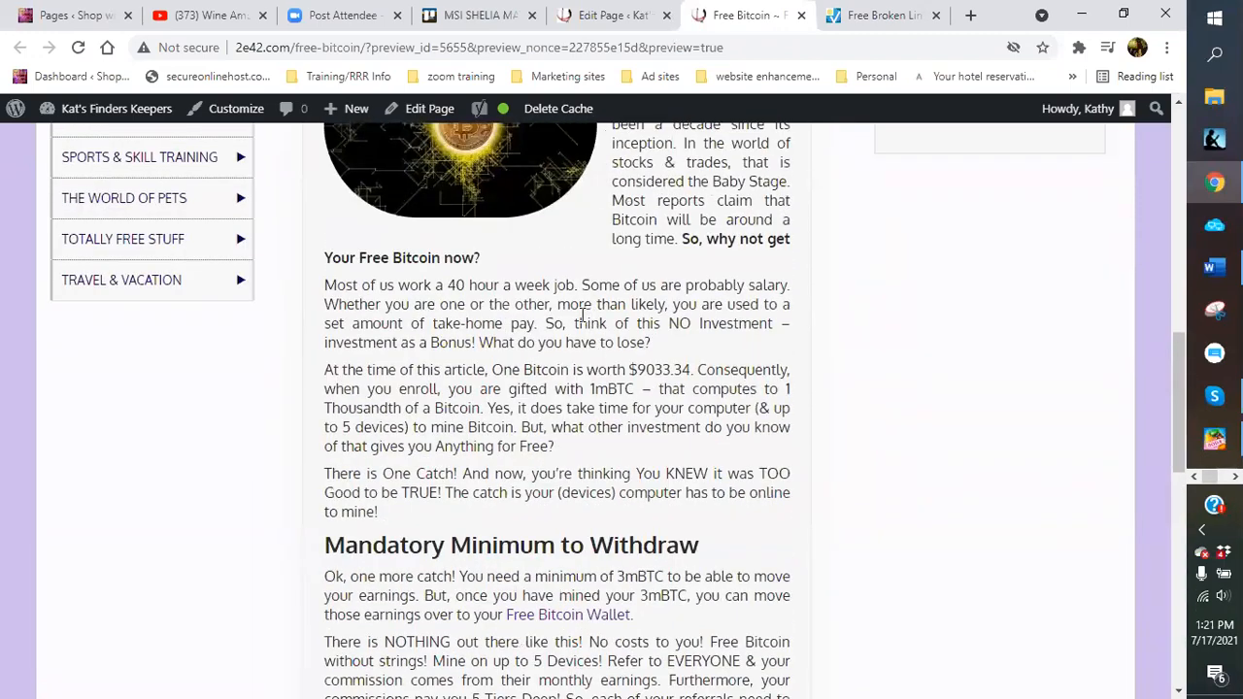
pyautogui.scroll(4, 583, 313)
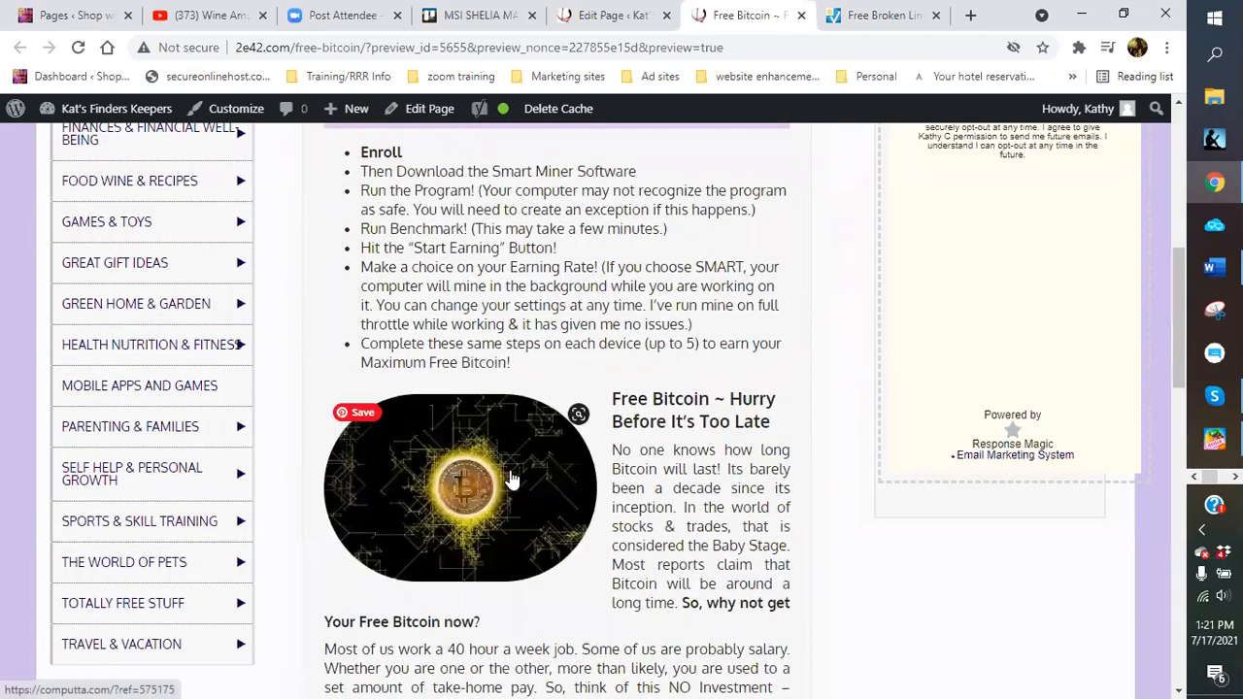
pyautogui.scroll(4, 512, 479)
pyautogui.scroll(2, 512, 478)
pyautogui.scroll(-4, 513, 477)
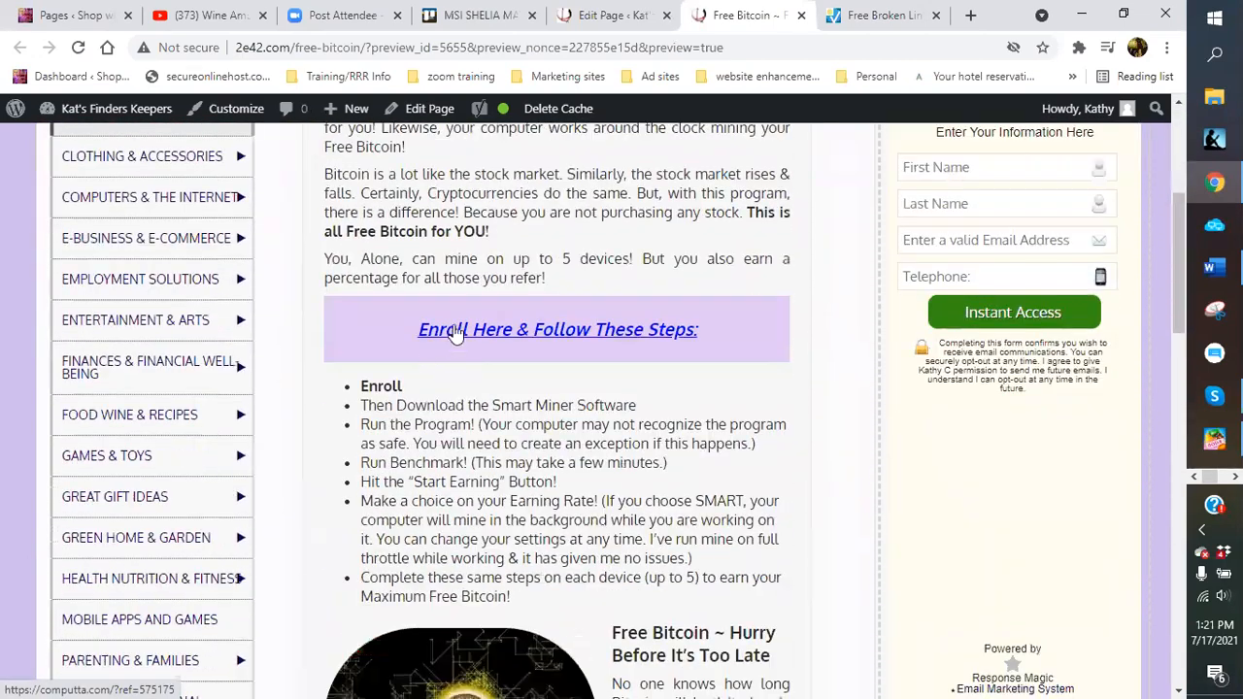
pyautogui.scroll(-11, 549, 338)
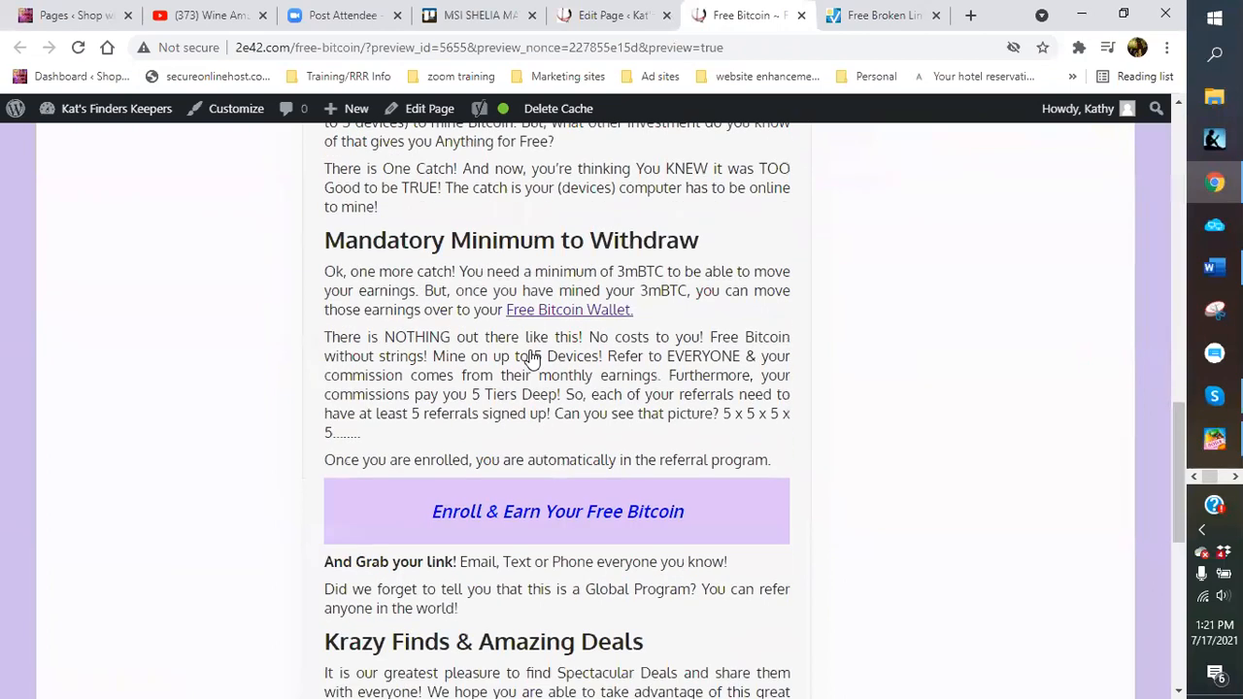
pyautogui.scroll(-2, 524, 352)
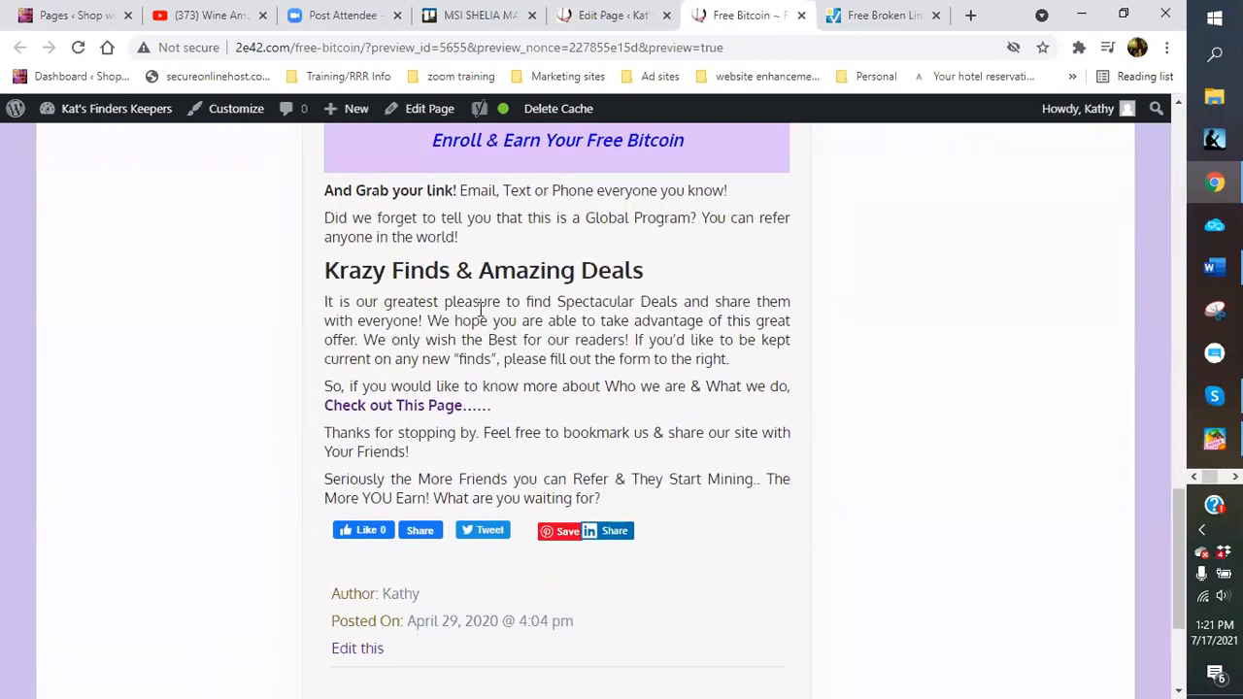
pyautogui.click(421, 407)
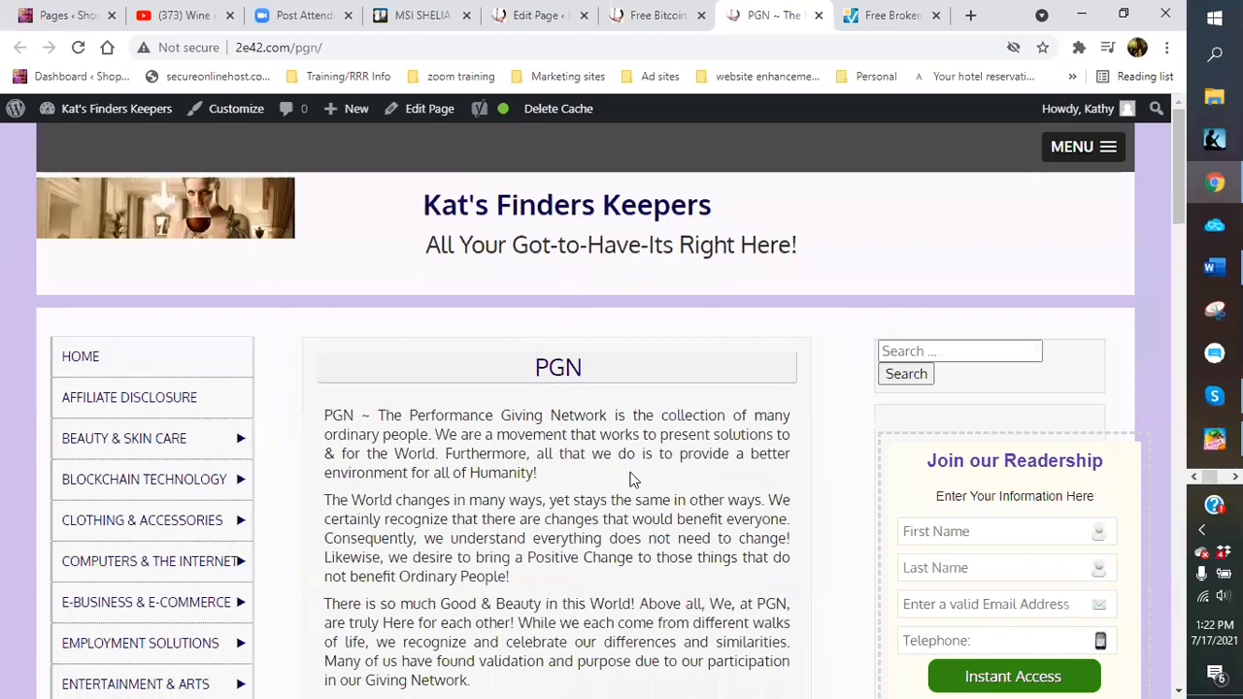
pyautogui.scroll(-3, 630, 477)
pyautogui.scroll(-6, 627, 468)
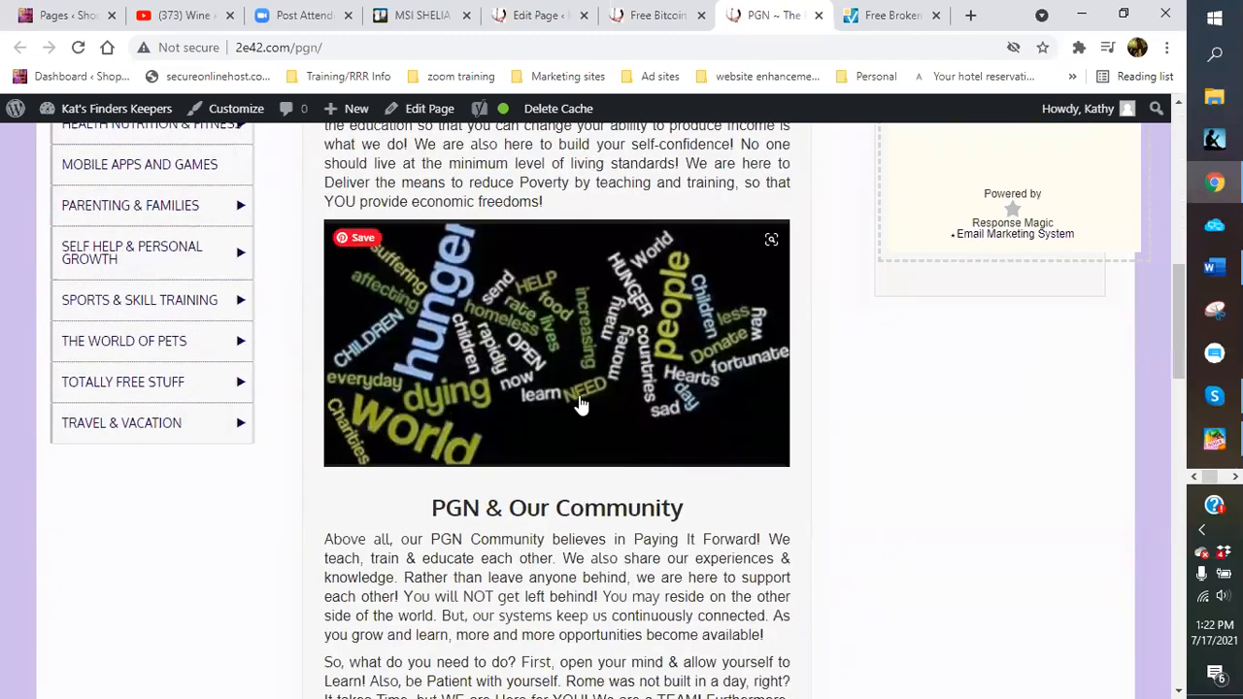
pyautogui.scroll(-2, 552, 466)
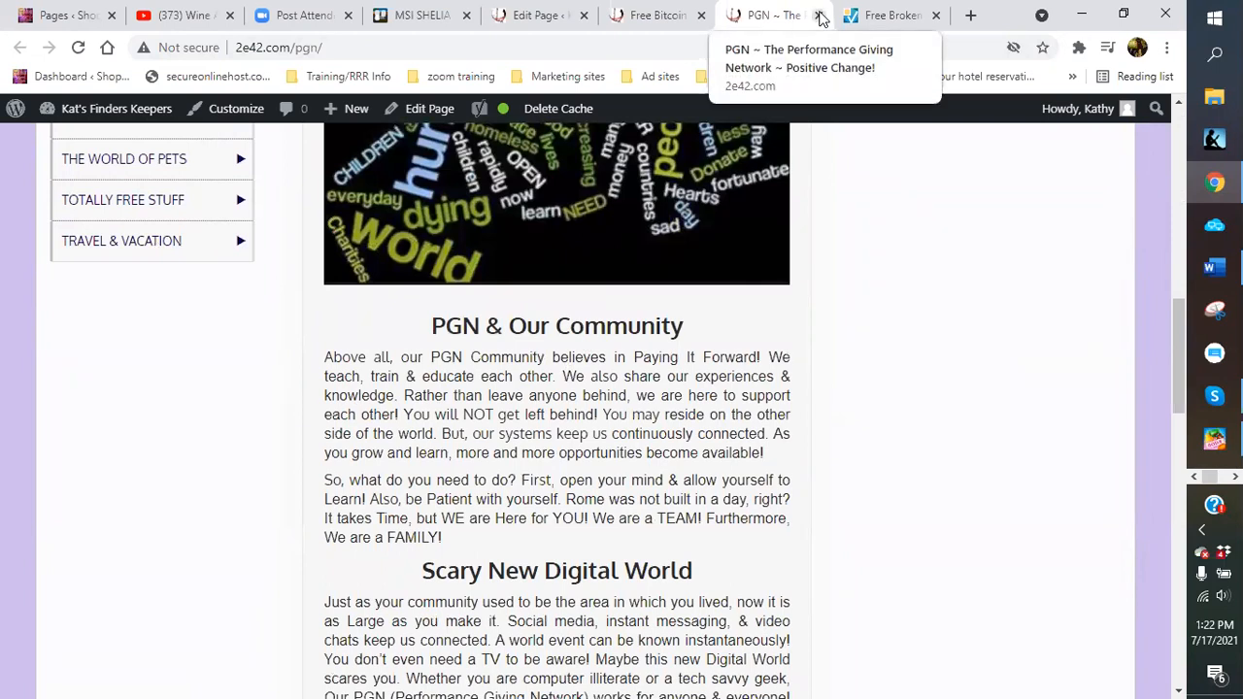
pyautogui.click(818, 15)
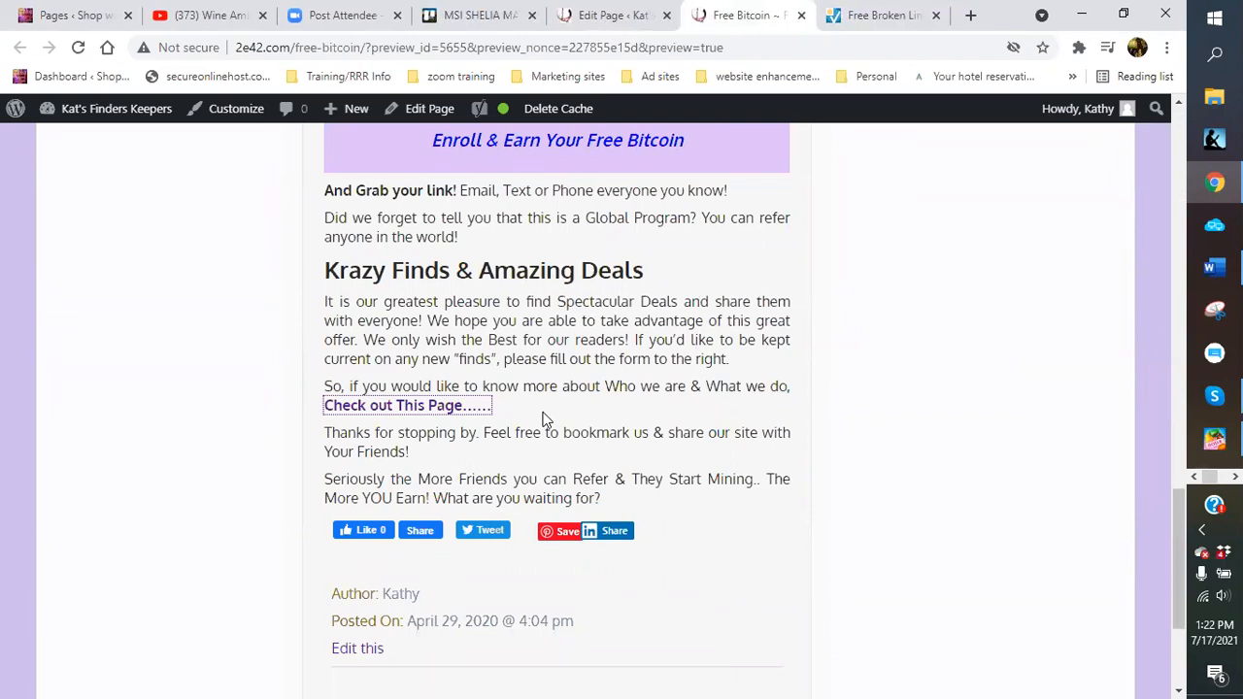
# Scroll the Free Bitcoin preview, then view and close Skype's report of 2 errors in 873 pages
pyautogui.scroll(10, 542, 420)
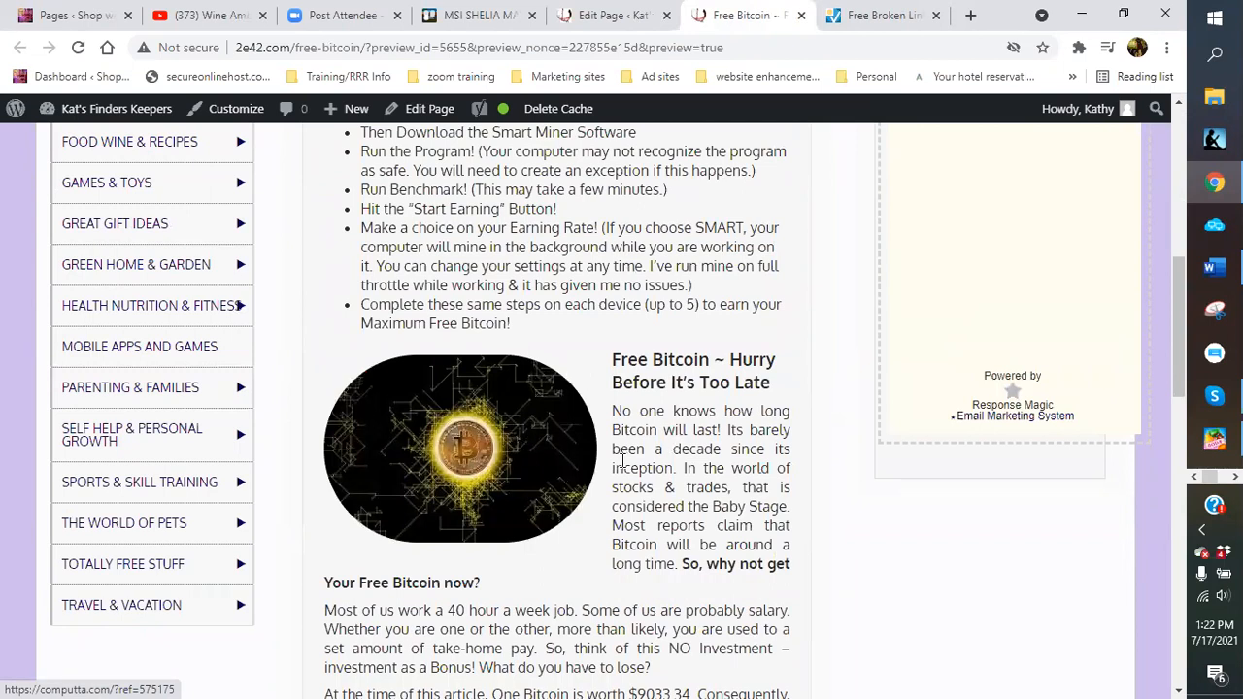
pyautogui.scroll(-2, 628, 473)
pyautogui.scroll(-5, 627, 473)
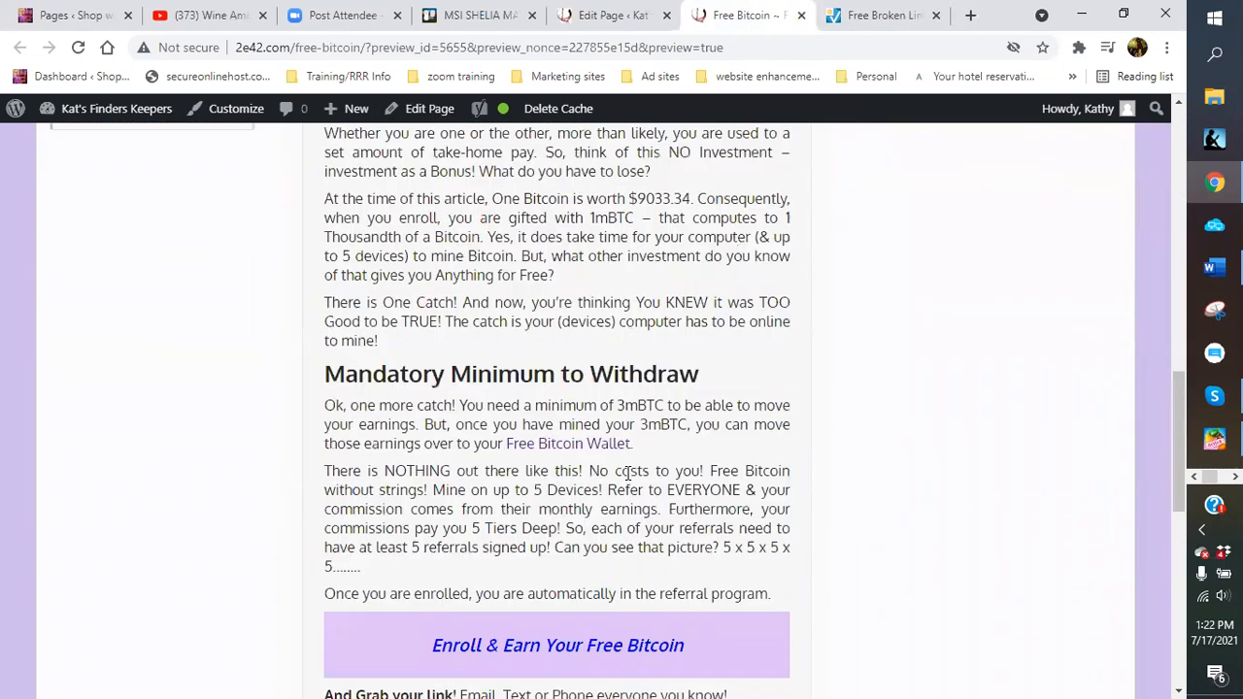
pyautogui.scroll(-2, 626, 473)
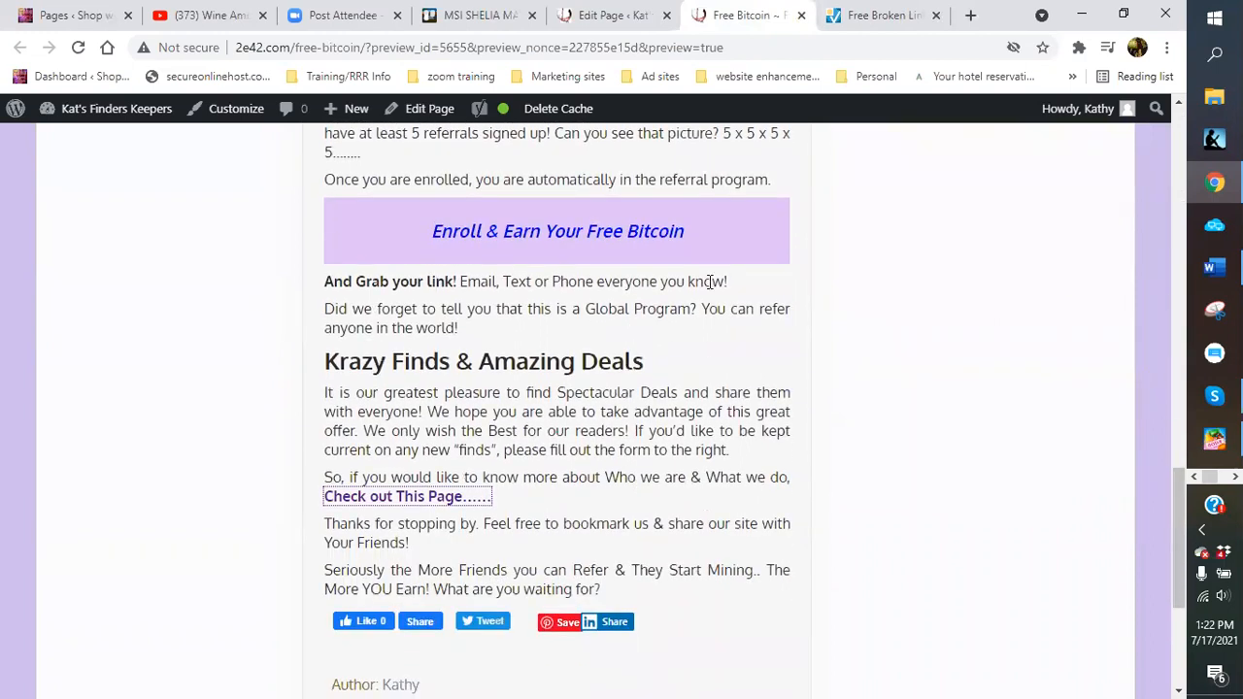
pyautogui.click(1213, 395)
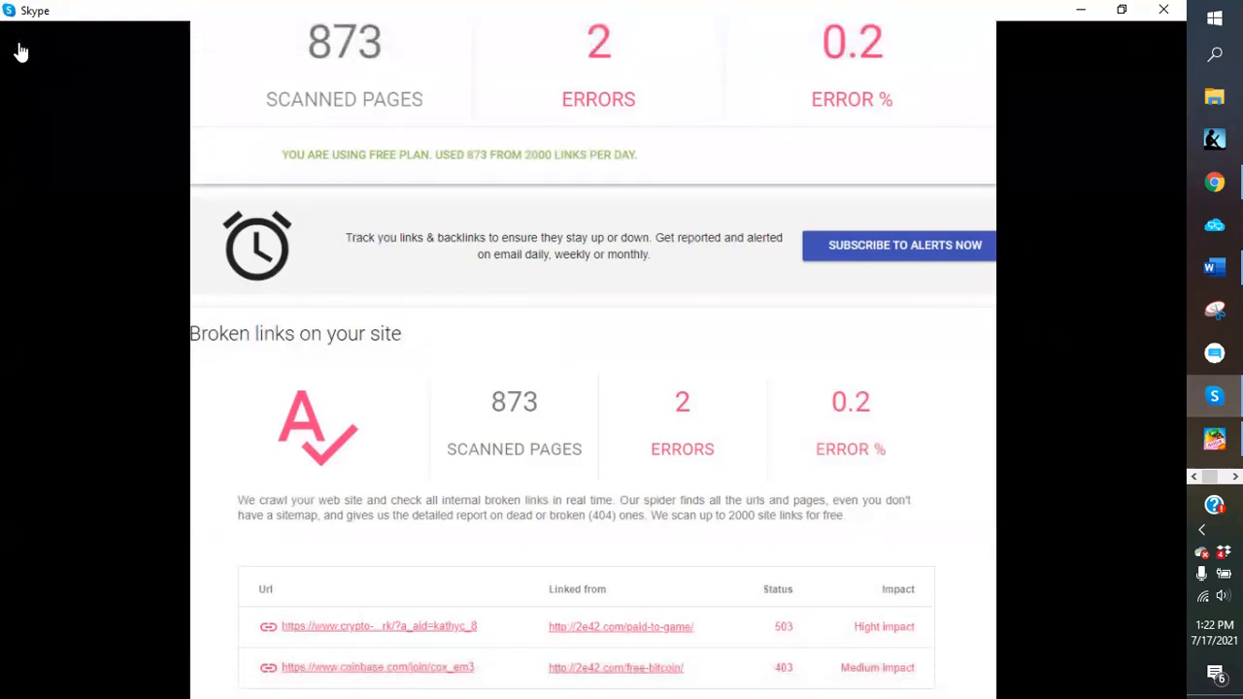
pyautogui.click(19, 51)
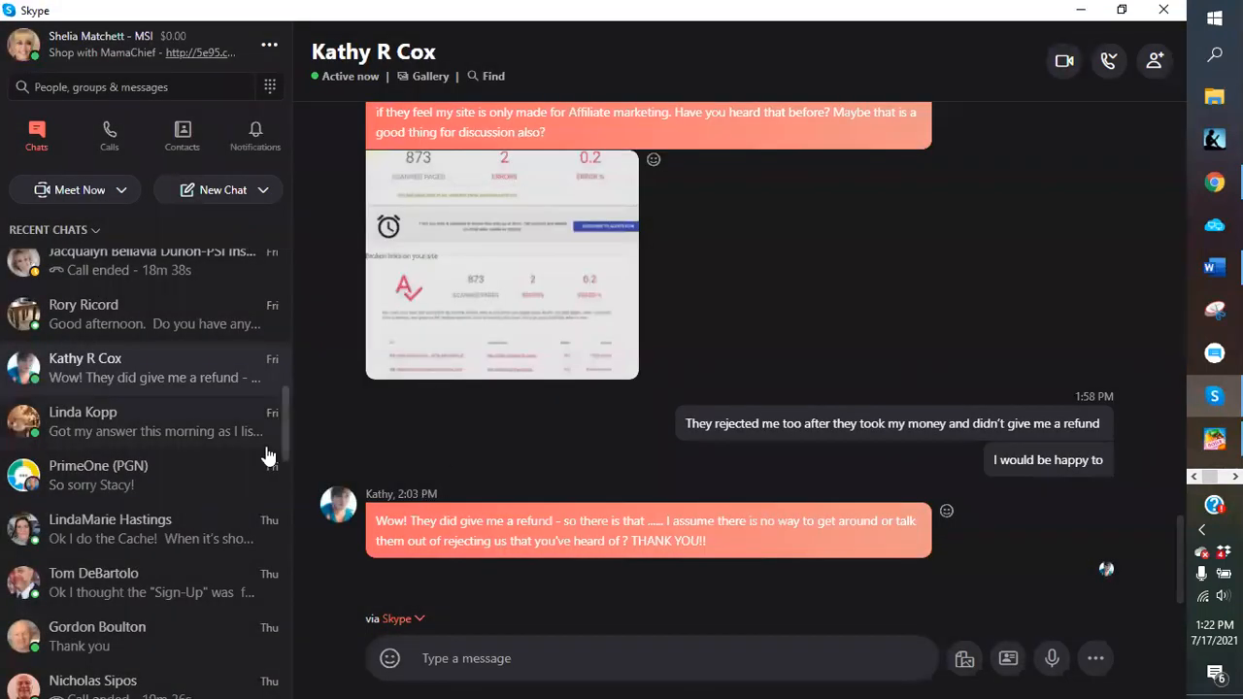
pyautogui.click(1081, 9)
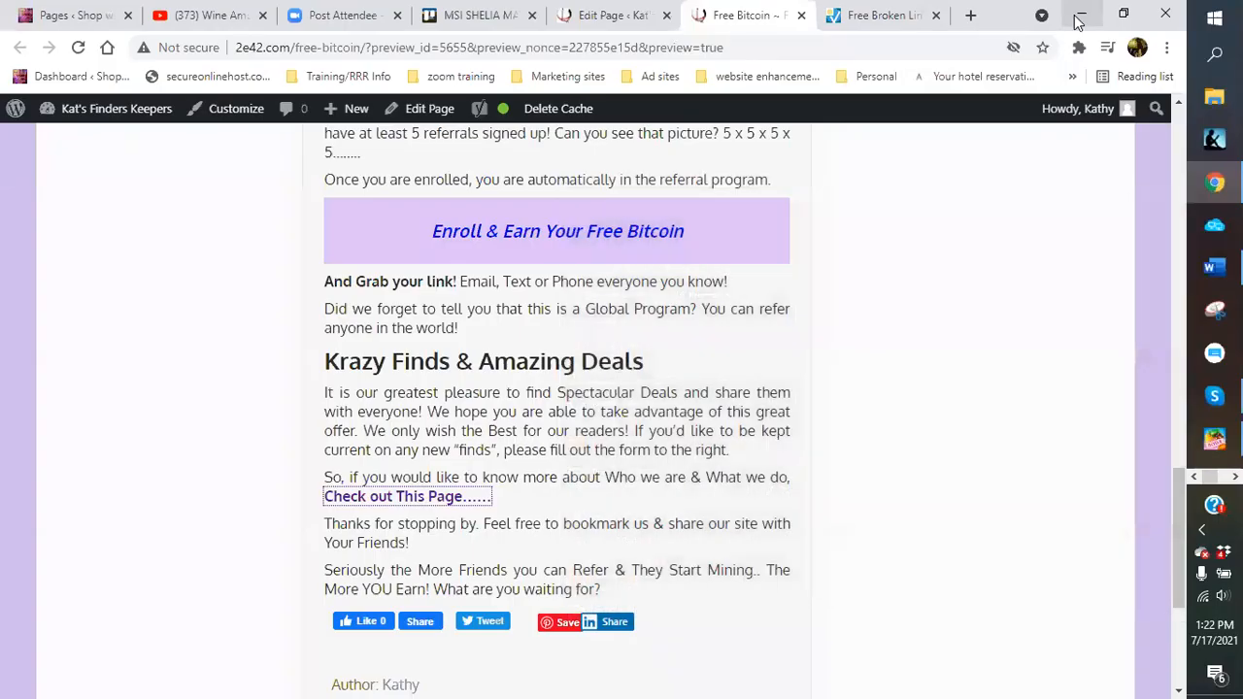
# Check the scan results on brokenlinkcheck.com (141 pages, 0 broken links), then close the checker tab
pyautogui.click(889, 22)
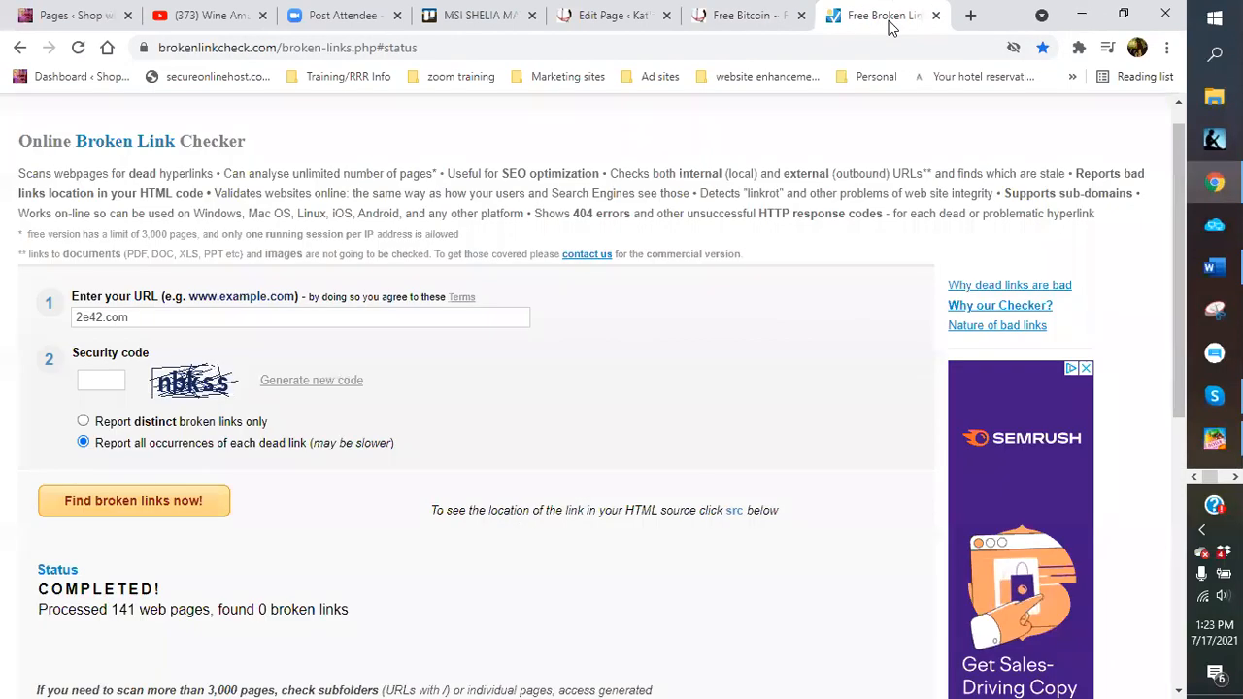
pyautogui.scroll(1, 354, 532)
pyautogui.scroll(-3, 407, 500)
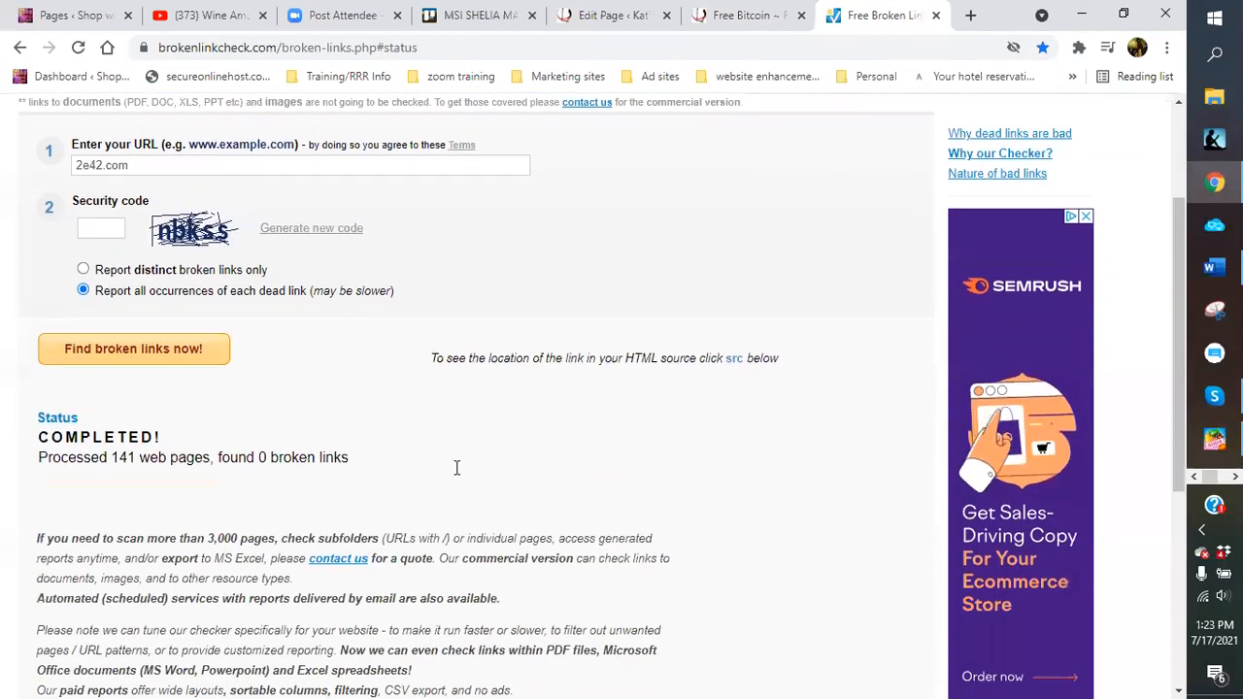
pyautogui.scroll(2, 496, 466)
pyautogui.scroll(1, 496, 466)
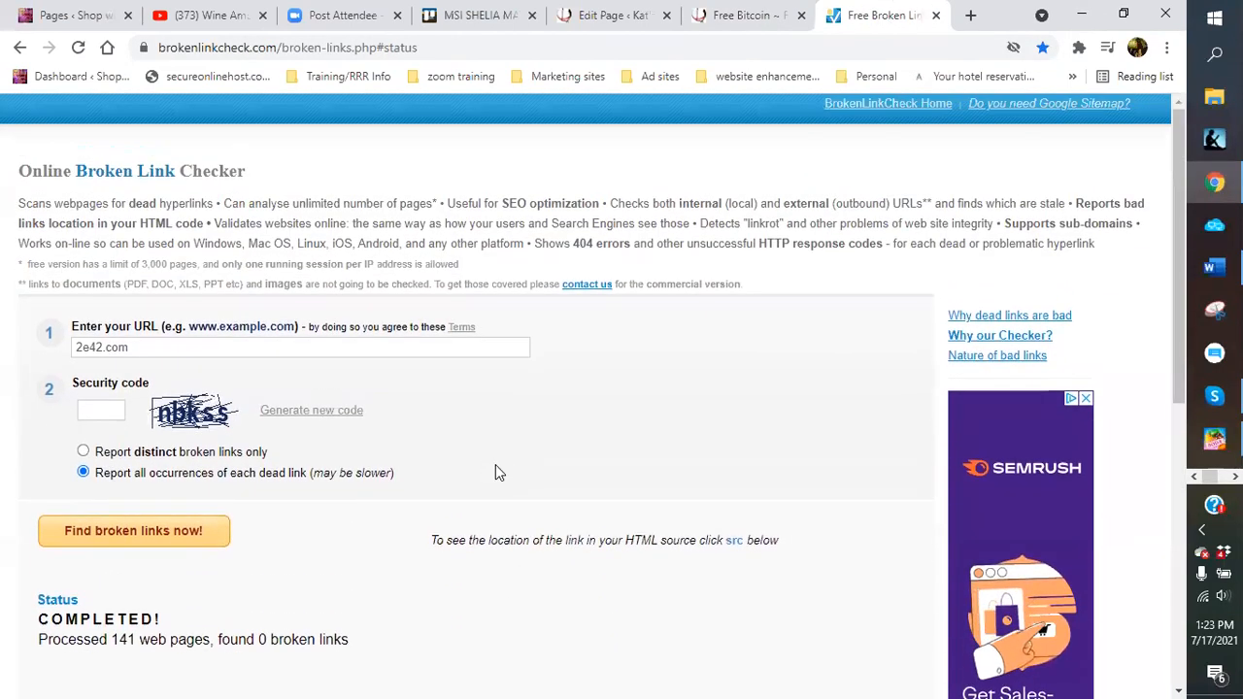
pyautogui.click(935, 16)
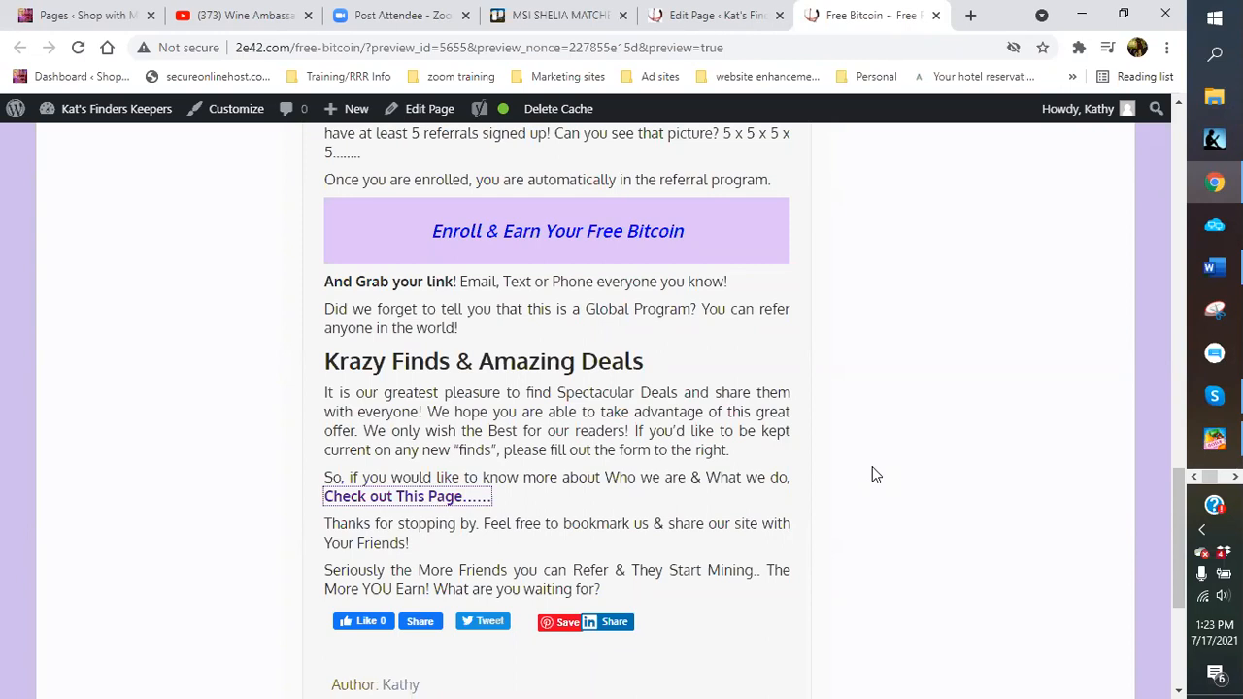
# Stay in the Free Bitcoin page editor, update the page, then return to the 148-page Pages list
pyautogui.click(734, 18)
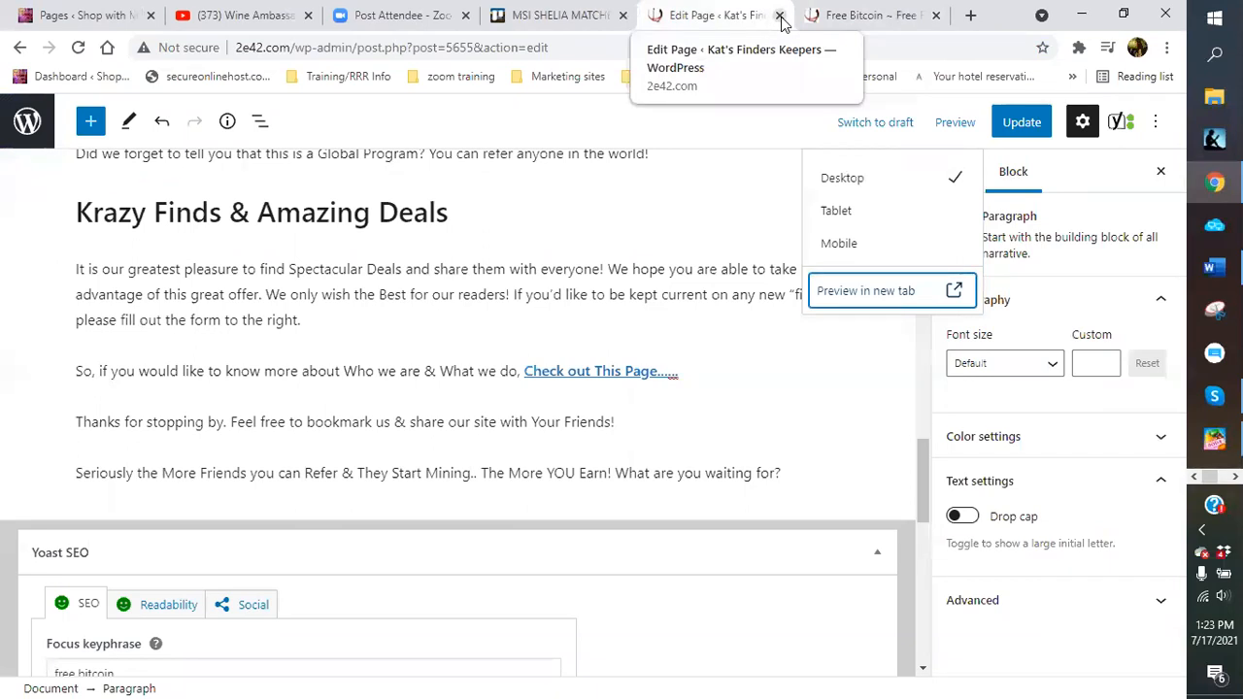
pyautogui.click(779, 15)
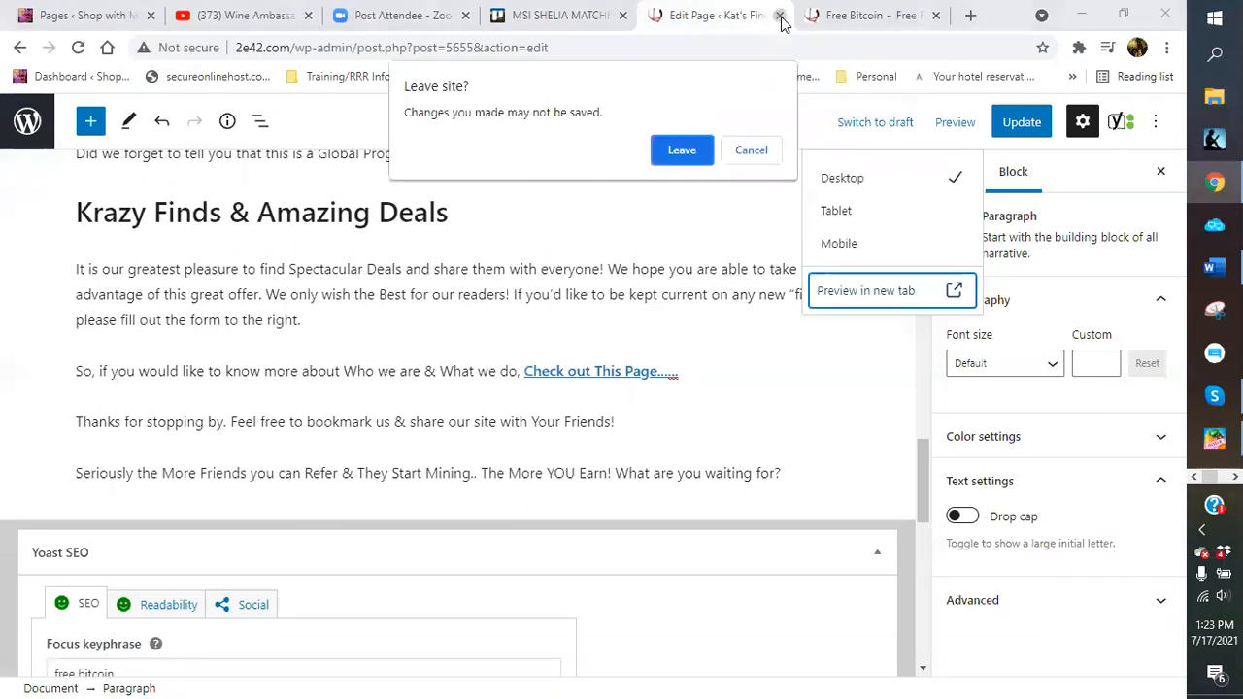
pyautogui.click(752, 151)
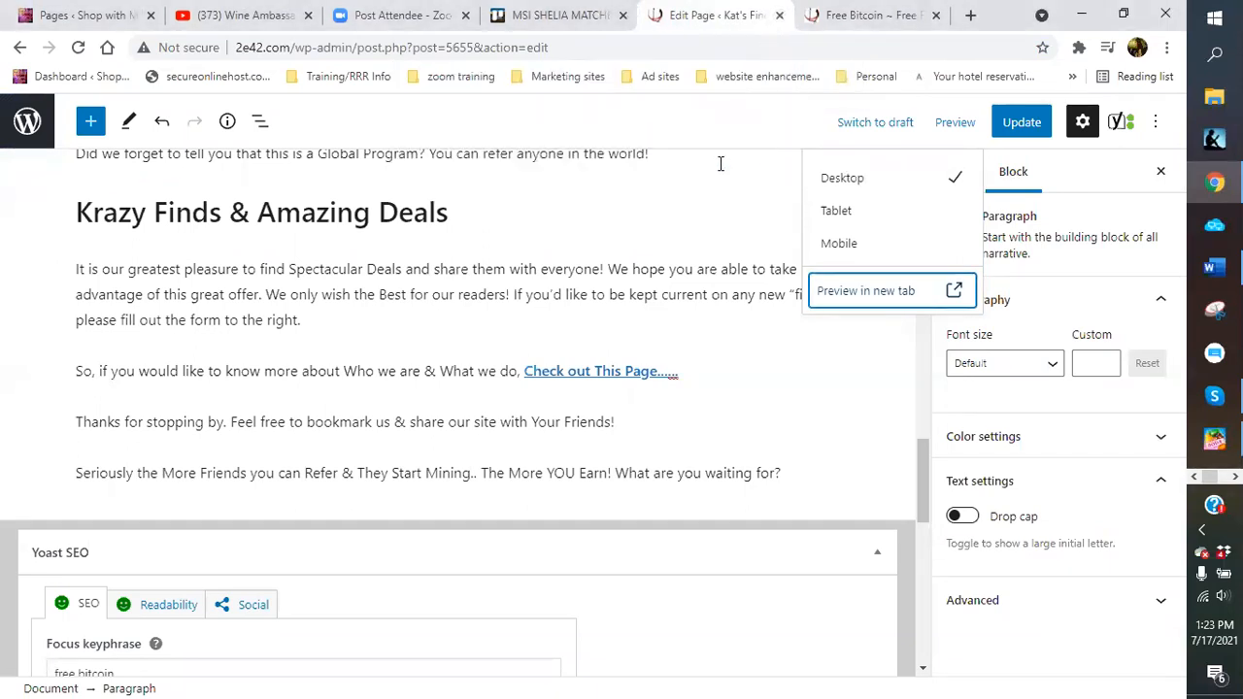
pyautogui.click(710, 217)
pyautogui.click(1024, 124)
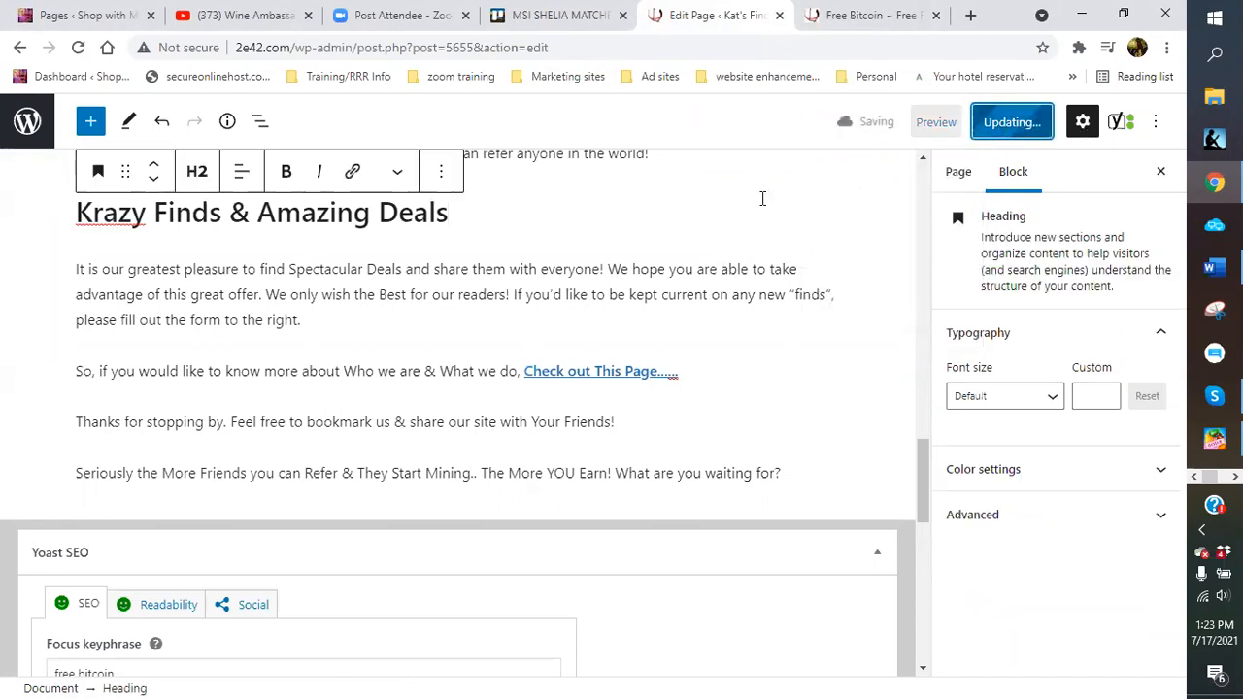
pyautogui.click(26, 123)
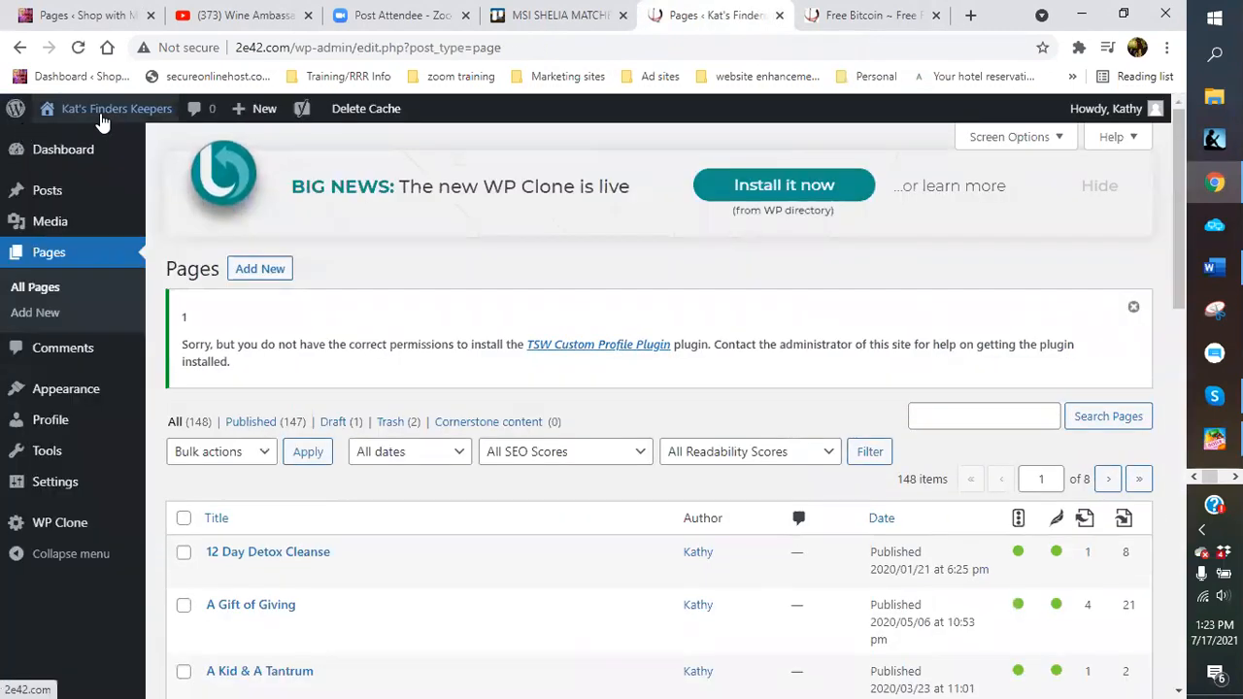
pyautogui.moveTo(104, 110)
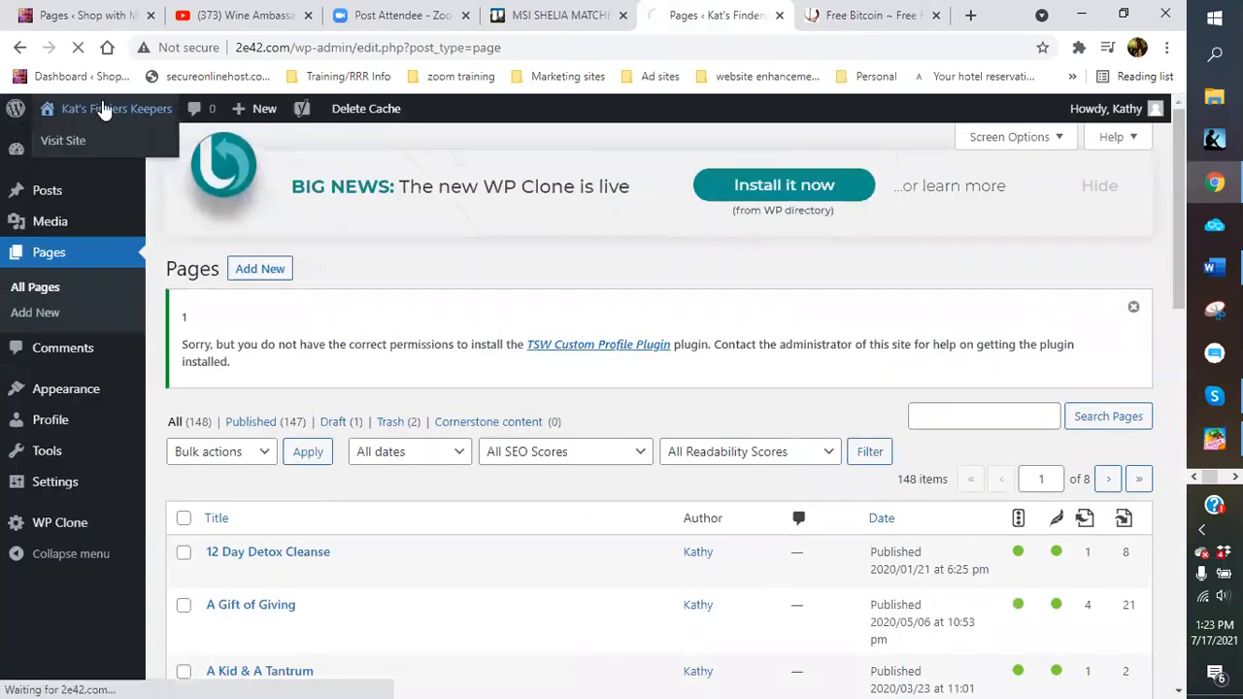
pyautogui.click(98, 139)
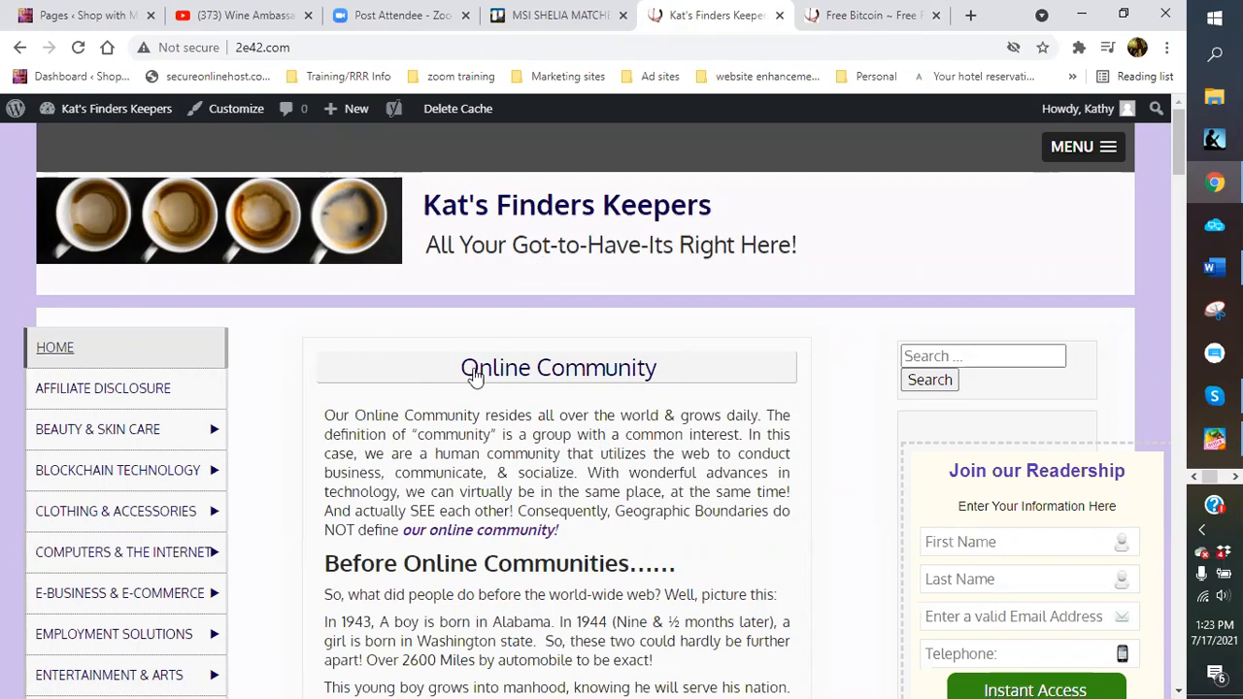
pyautogui.scroll(-5, 474, 376)
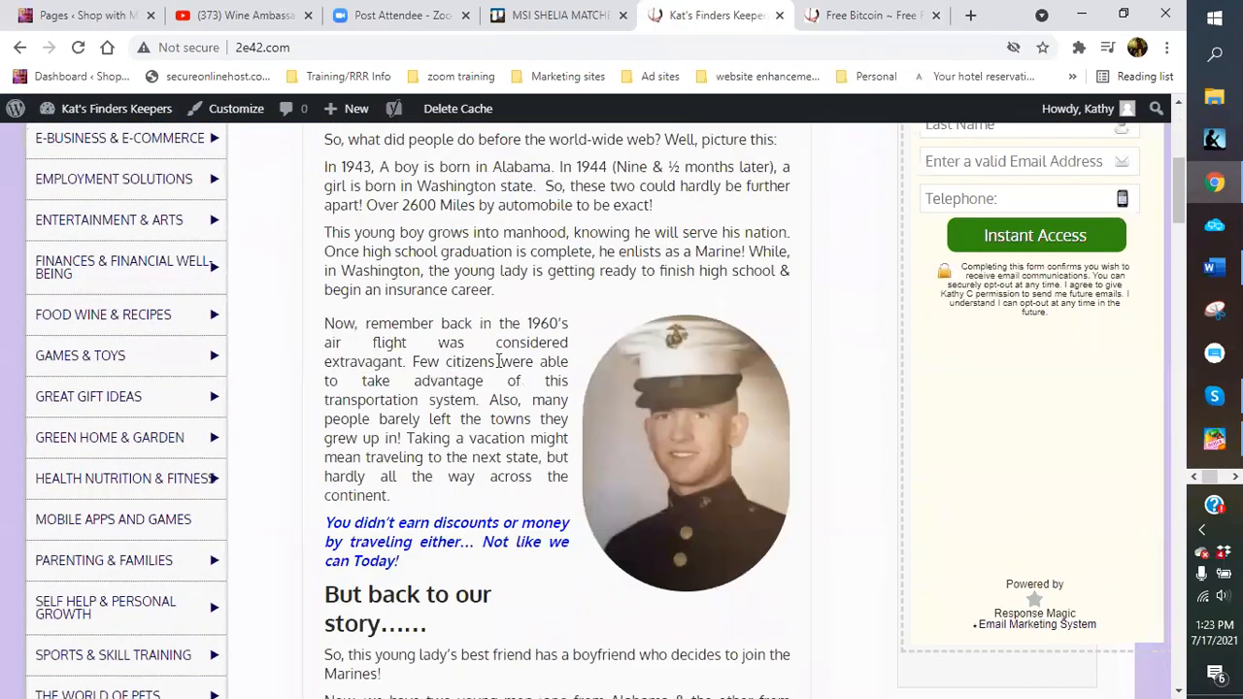
pyautogui.scroll(-14, 498, 360)
pyautogui.scroll(-5, 498, 360)
pyautogui.scroll(-3, 498, 360)
pyautogui.scroll(-8, 498, 360)
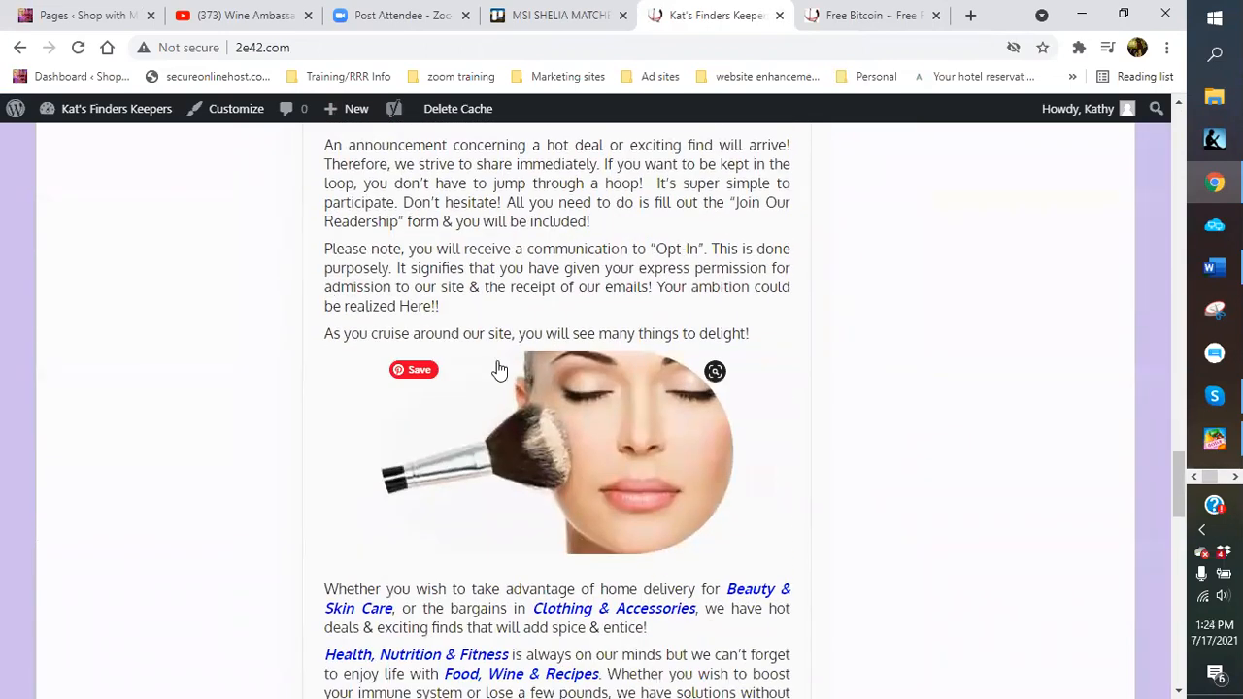
pyautogui.scroll(-5, 498, 369)
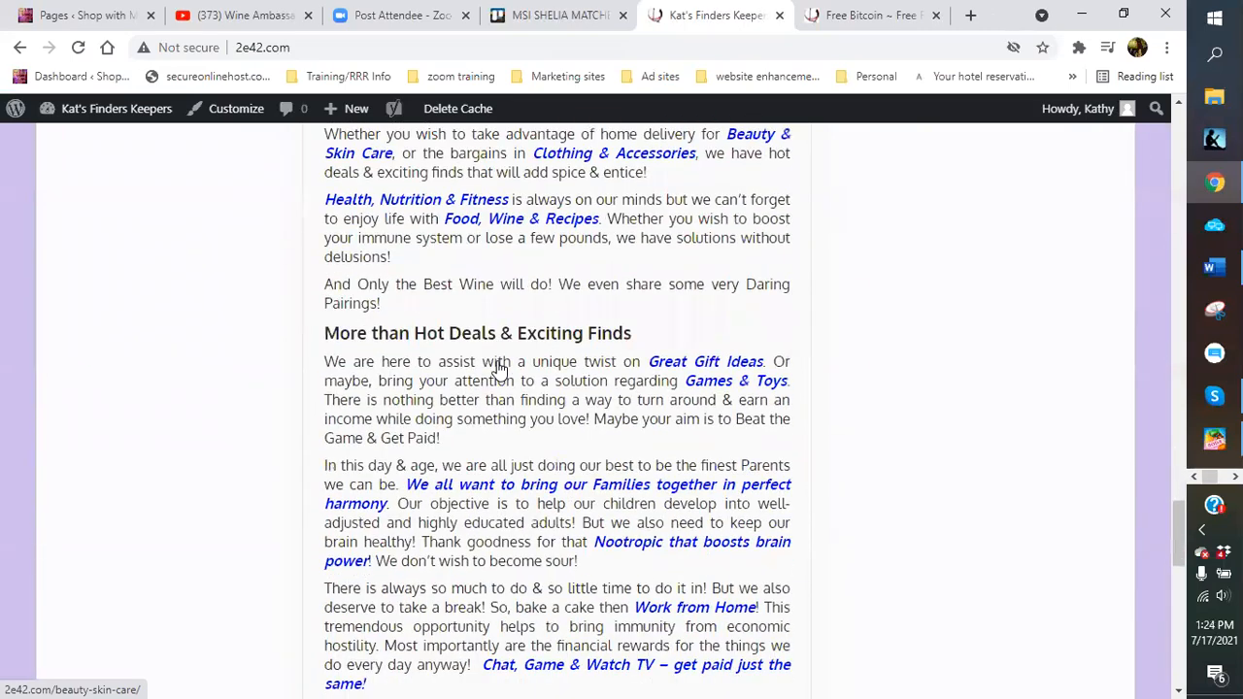
pyautogui.scroll(-7, 498, 369)
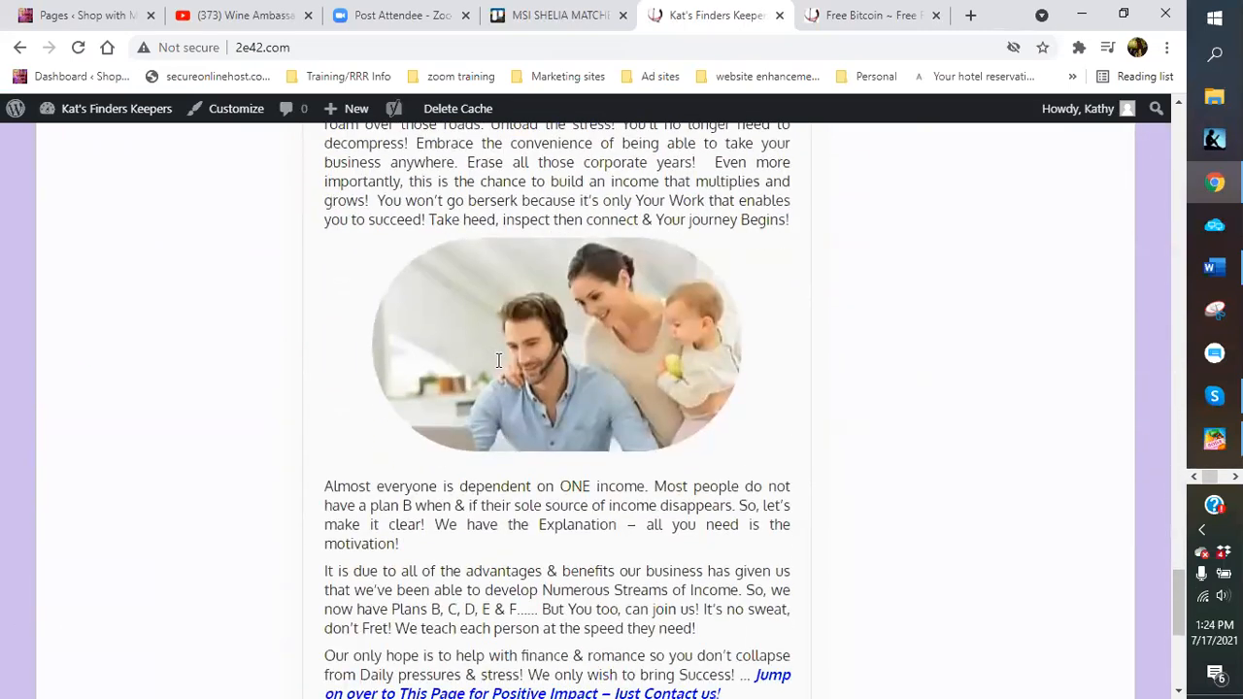
pyautogui.scroll(-3, 498, 364)
pyautogui.scroll(-2, 498, 361)
pyautogui.scroll(11, 498, 361)
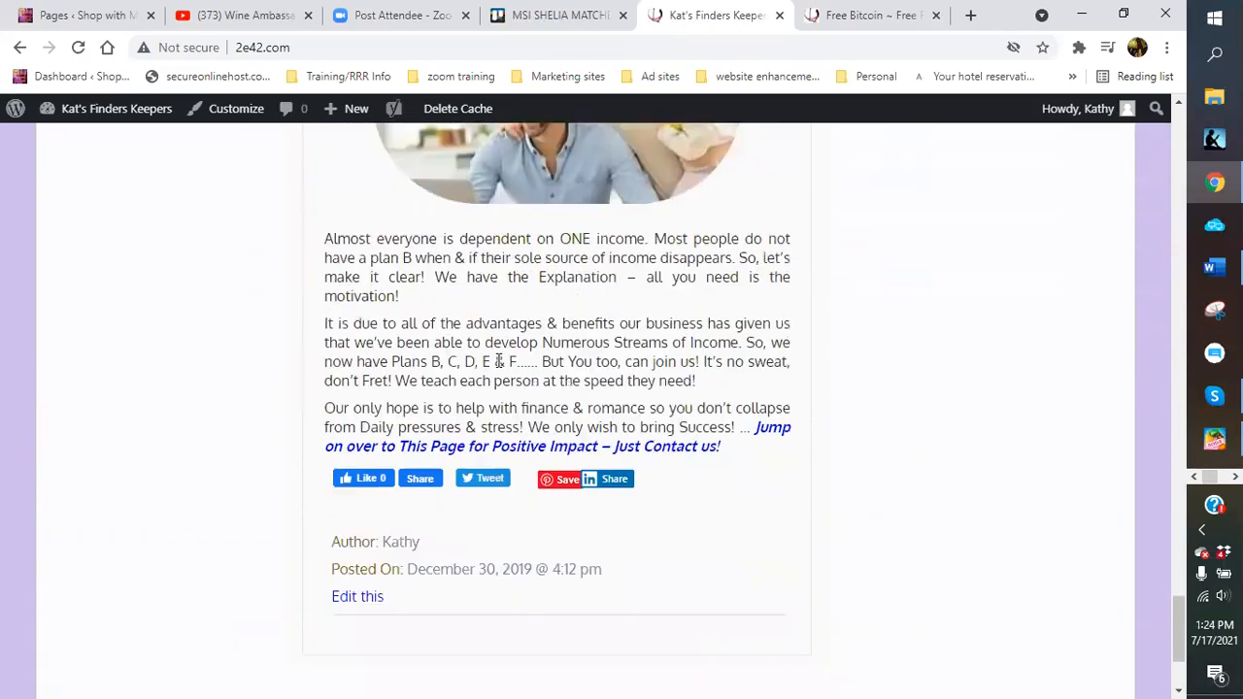
pyautogui.scroll(20, 498, 361)
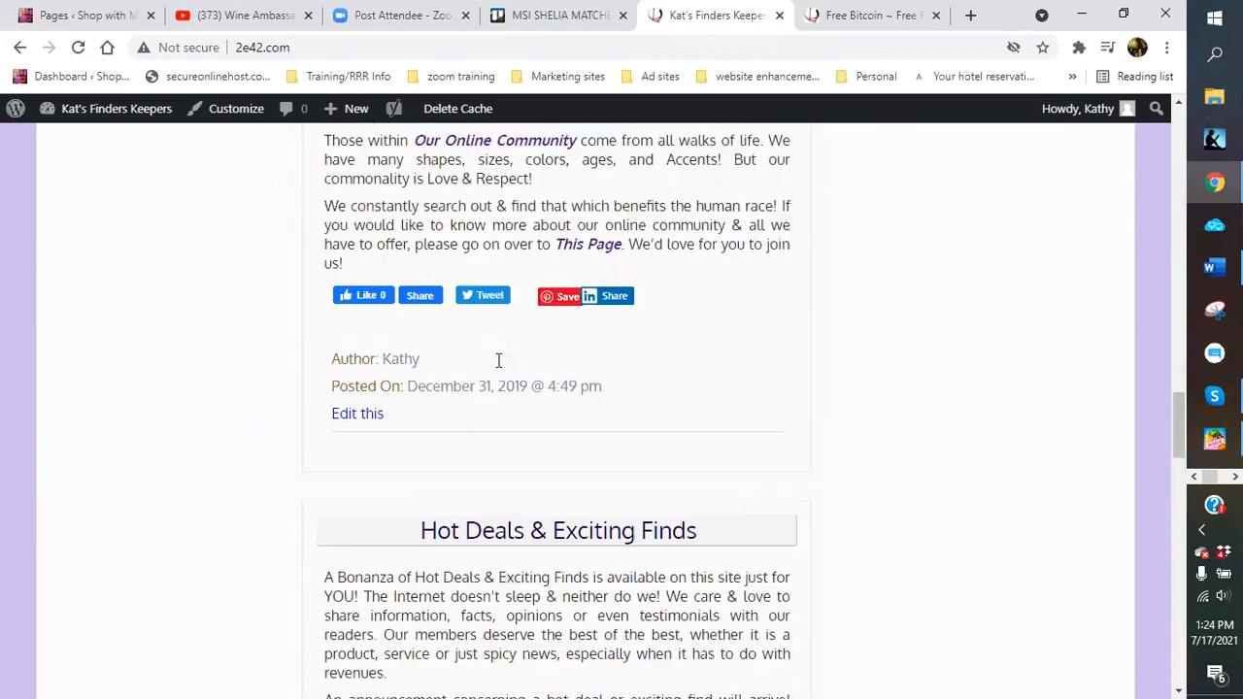
pyautogui.scroll(2, 498, 362)
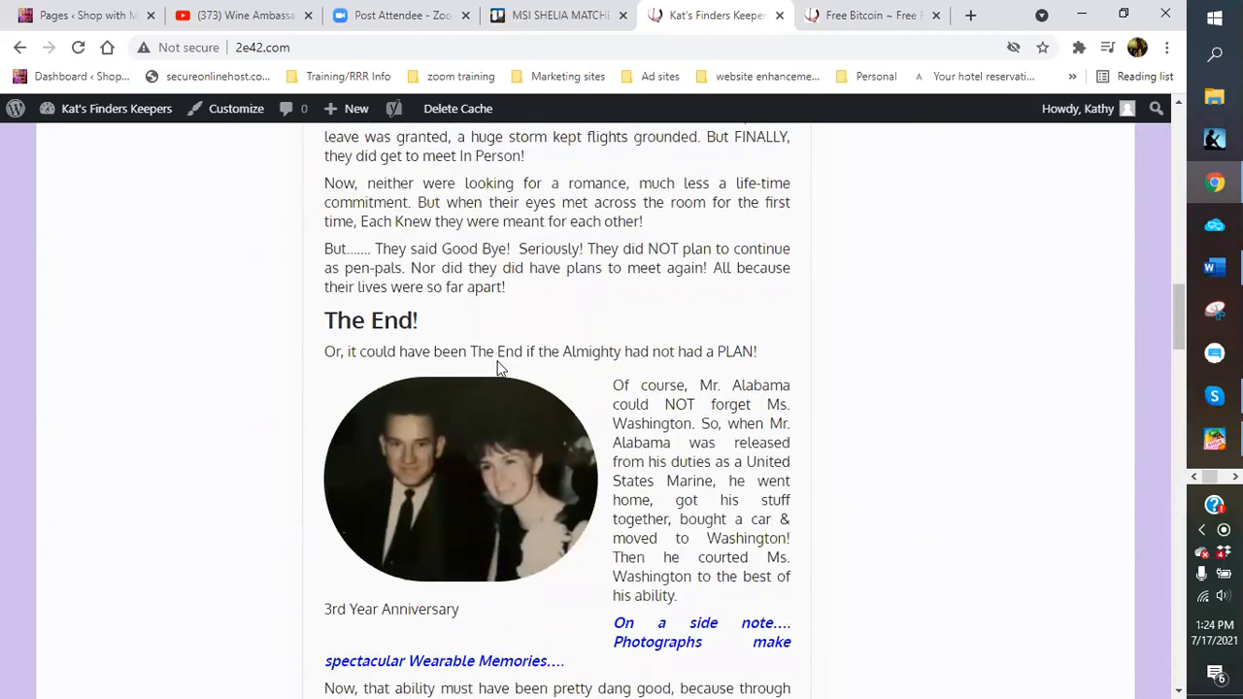
pyautogui.scroll(16, 498, 367)
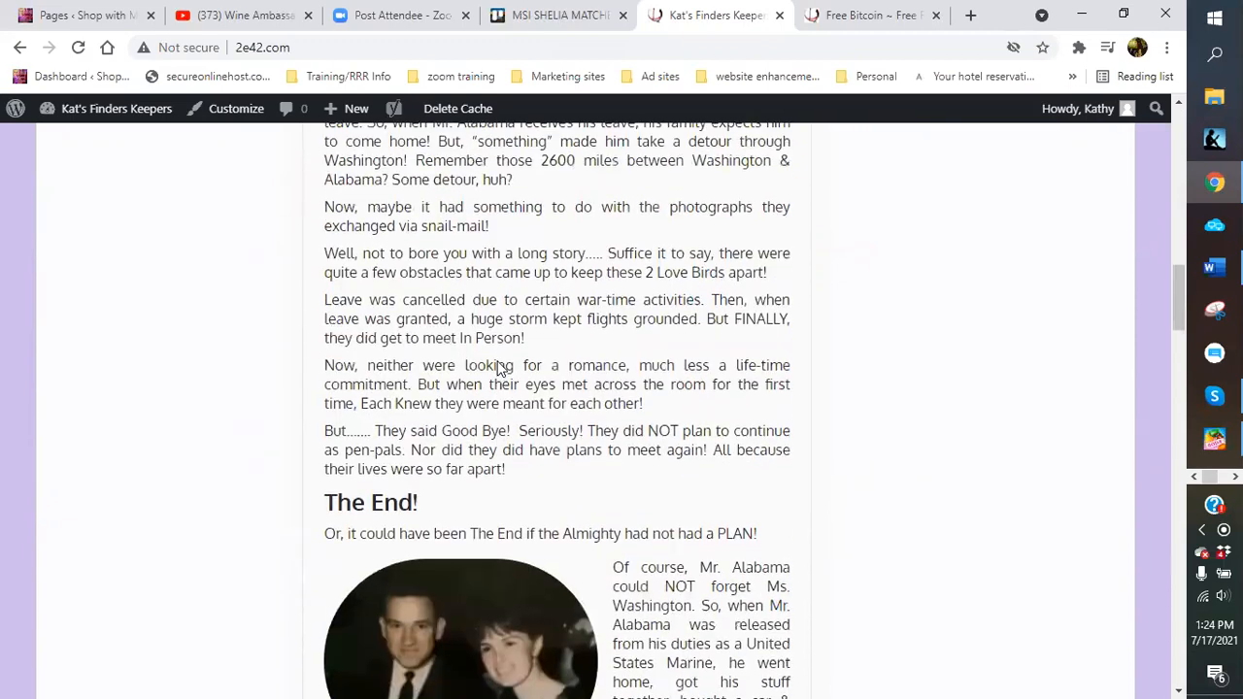
pyautogui.scroll(3, 181, 367)
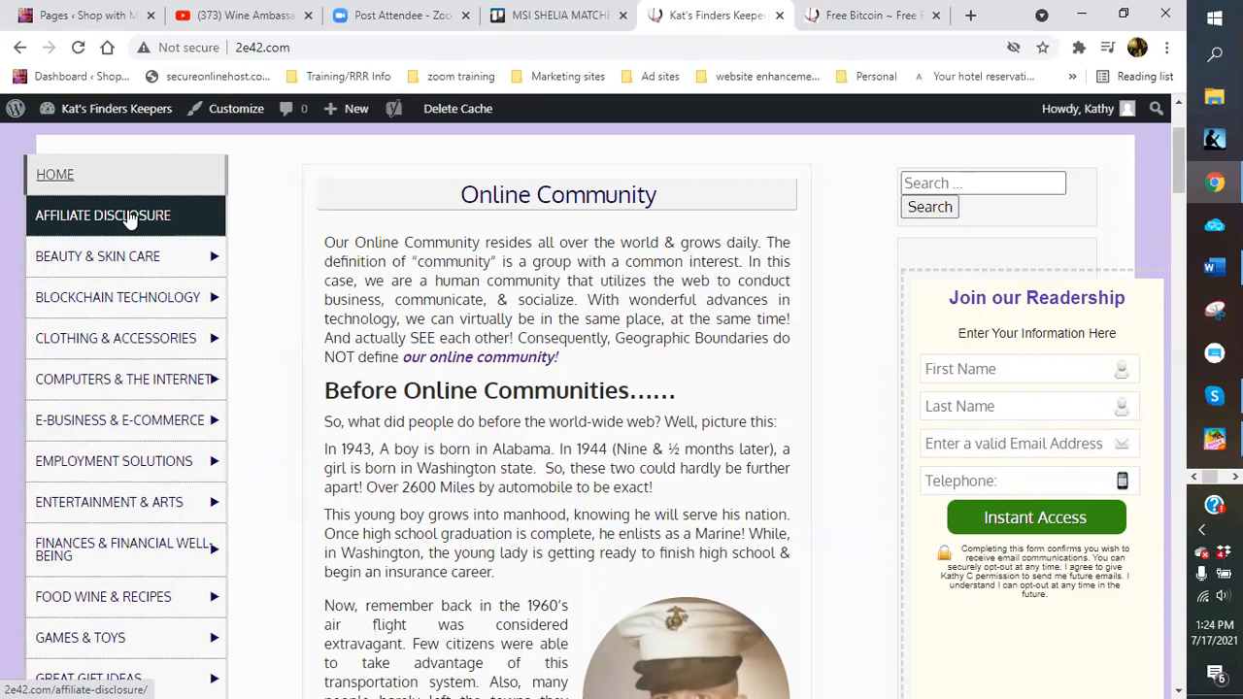
pyautogui.moveTo(115, 299)
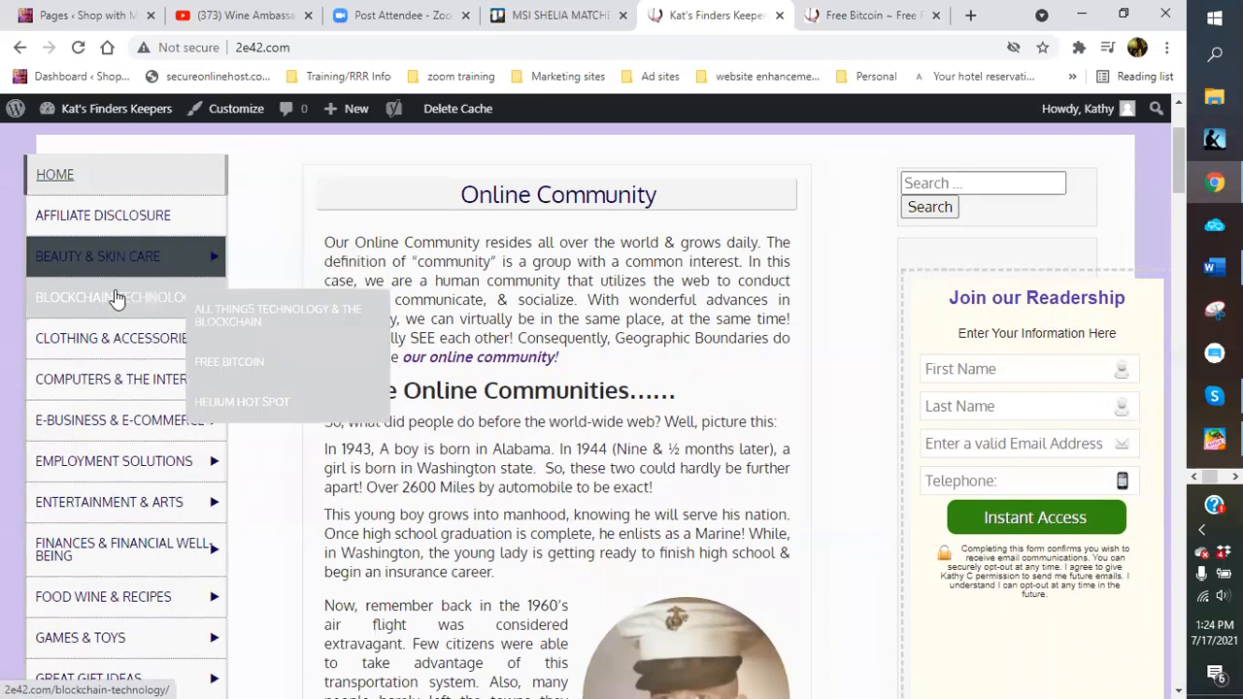
pyautogui.scroll(-1, 128, 320)
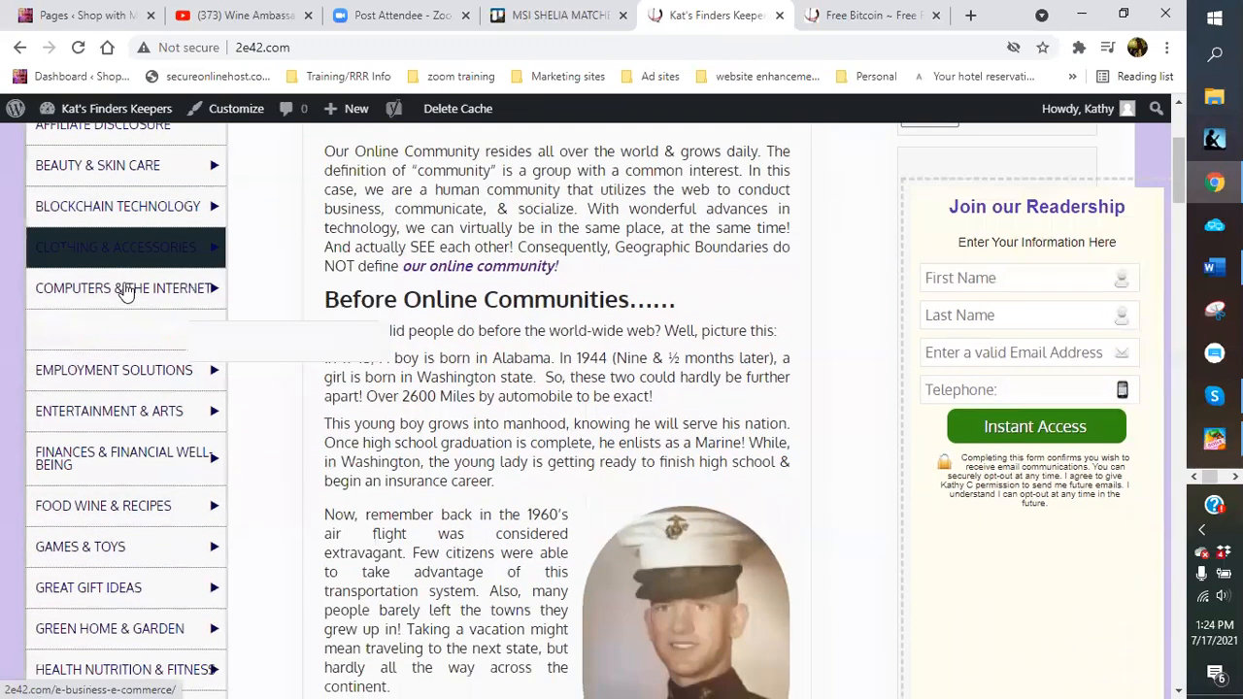
pyautogui.moveTo(133, 339)
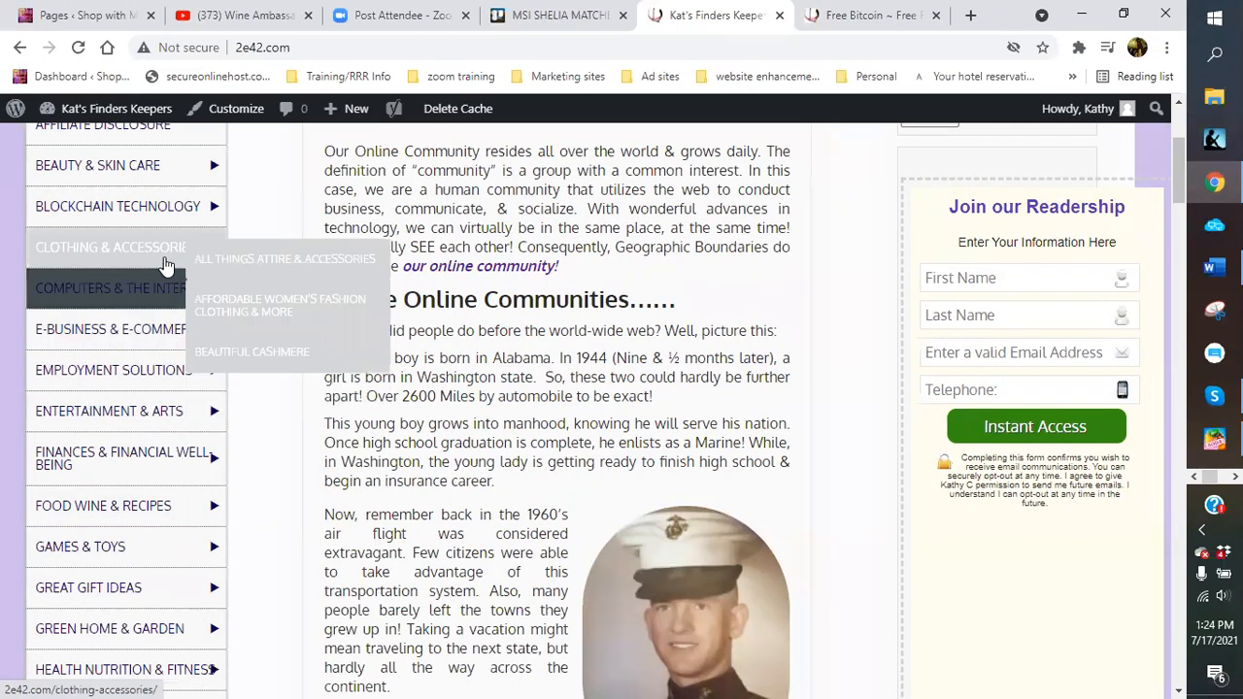
pyautogui.moveTo(151, 212)
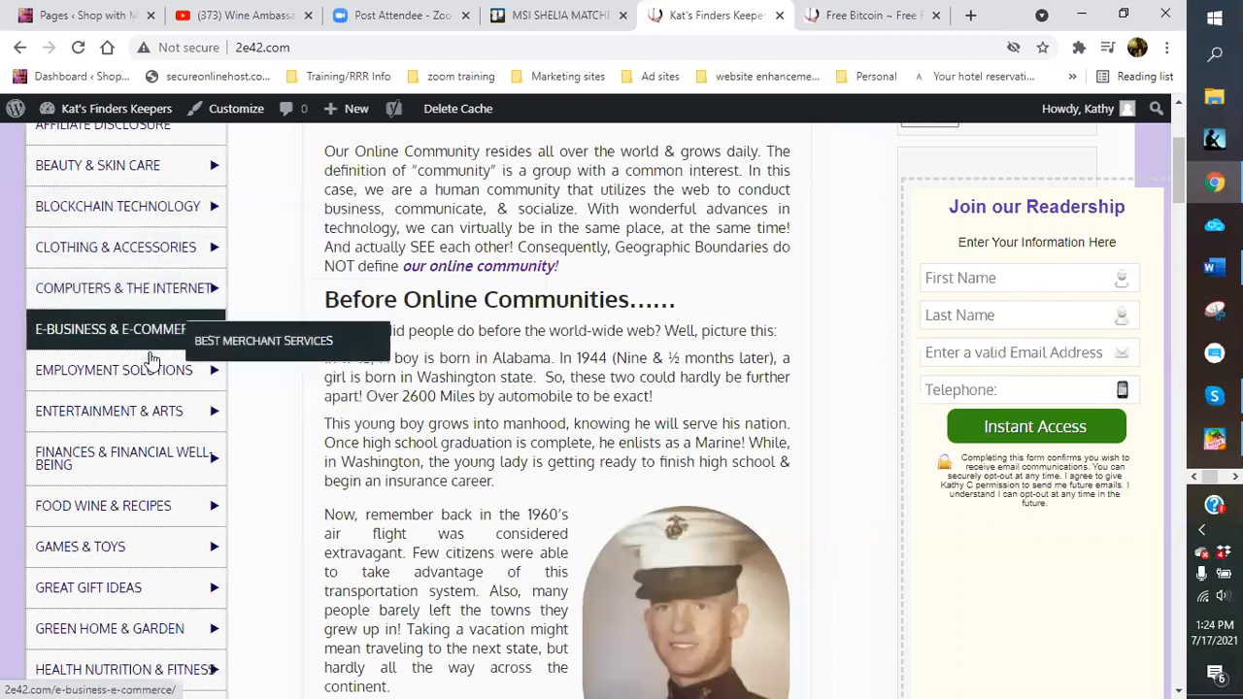
pyautogui.moveTo(142, 419)
pyautogui.scroll(-1, 142, 419)
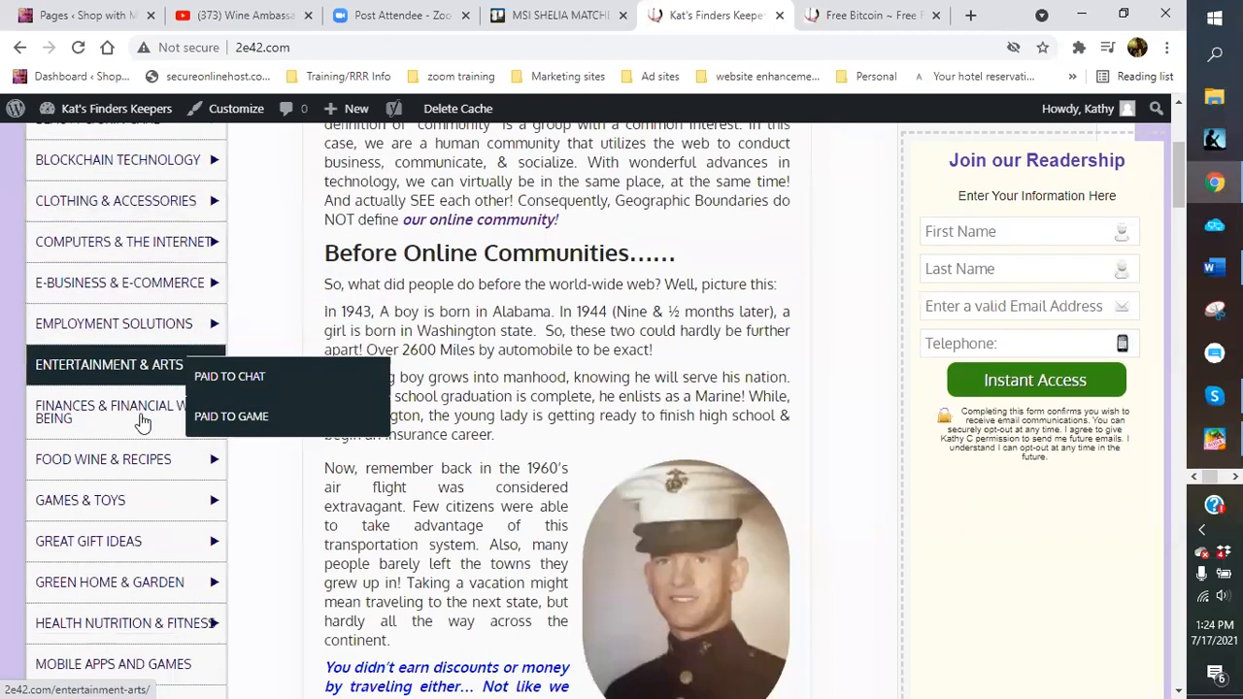
pyautogui.moveTo(124, 372)
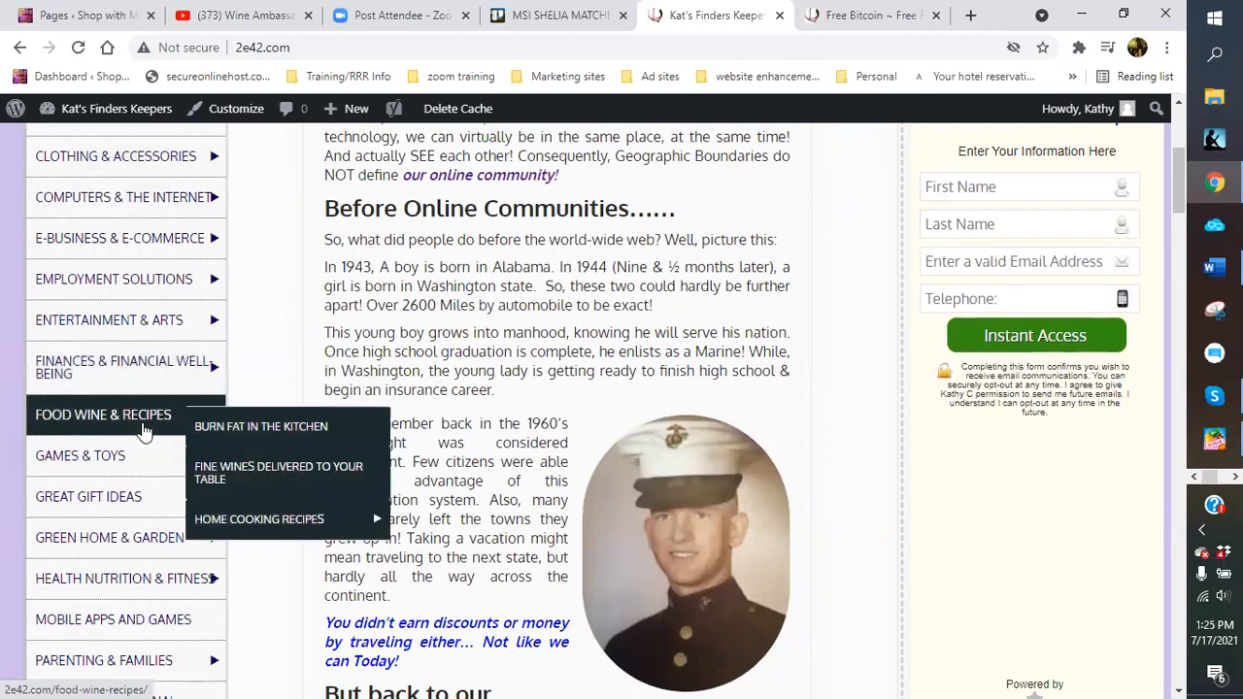
pyautogui.moveTo(254, 522)
pyautogui.moveTo(124, 238)
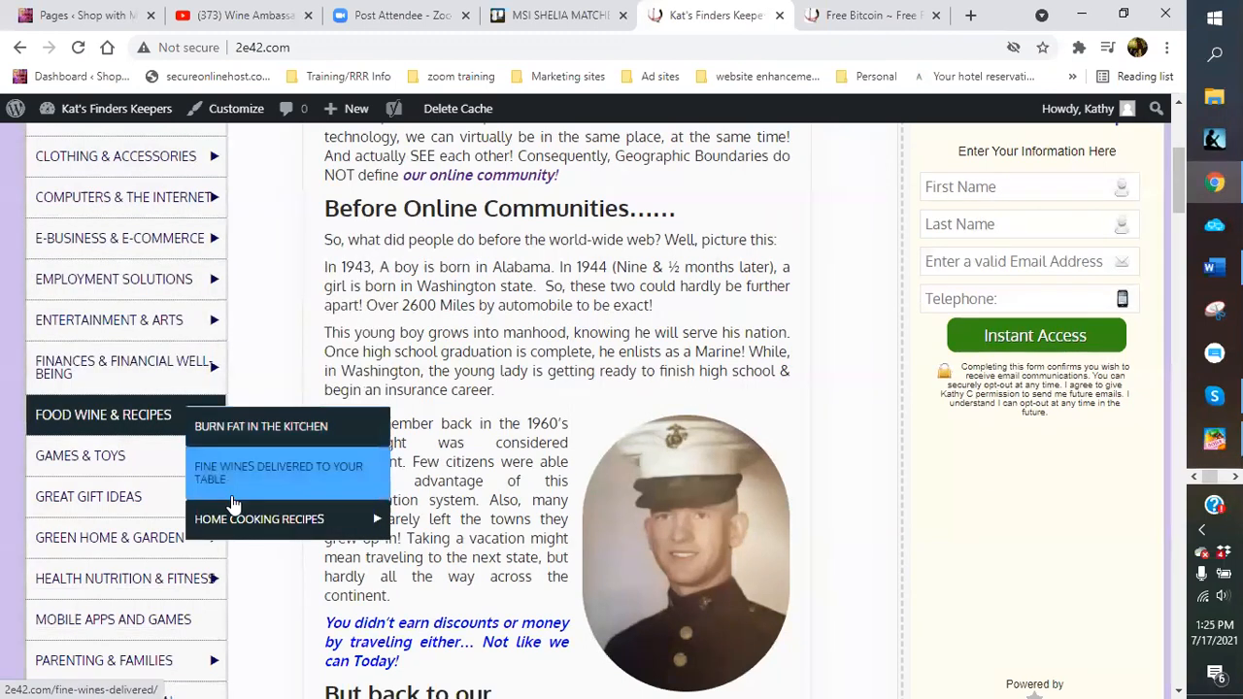
pyautogui.moveTo(175, 390)
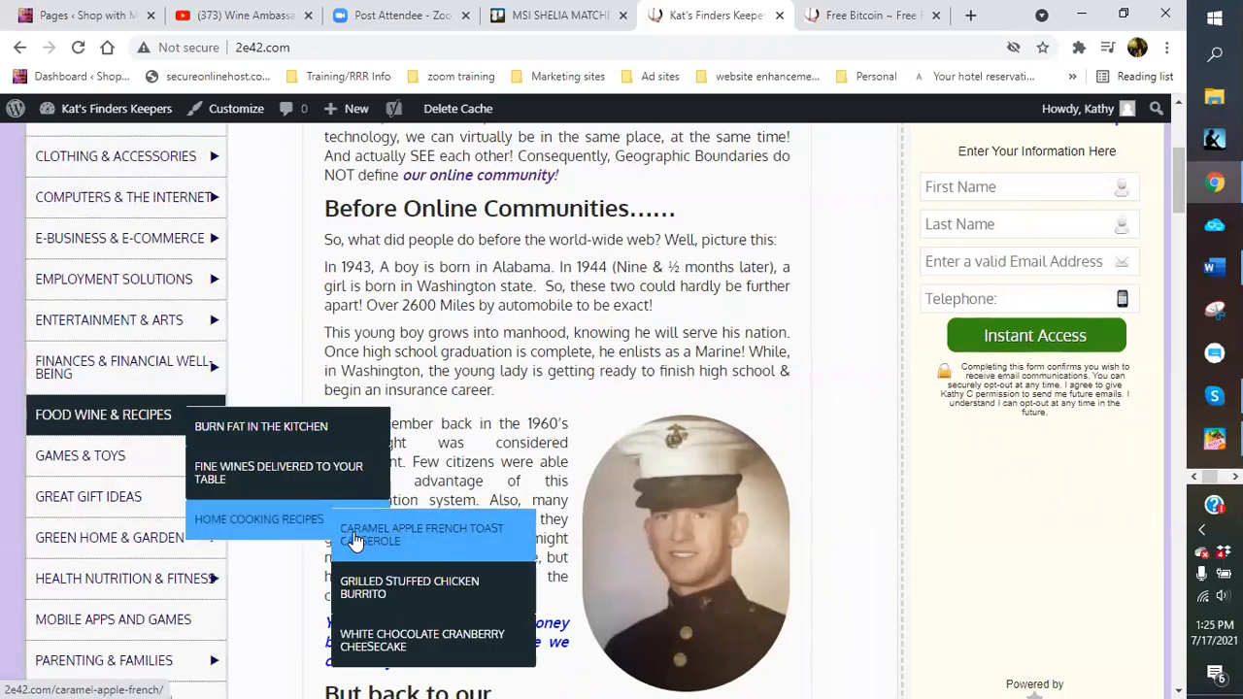
pyautogui.moveTo(100, 202)
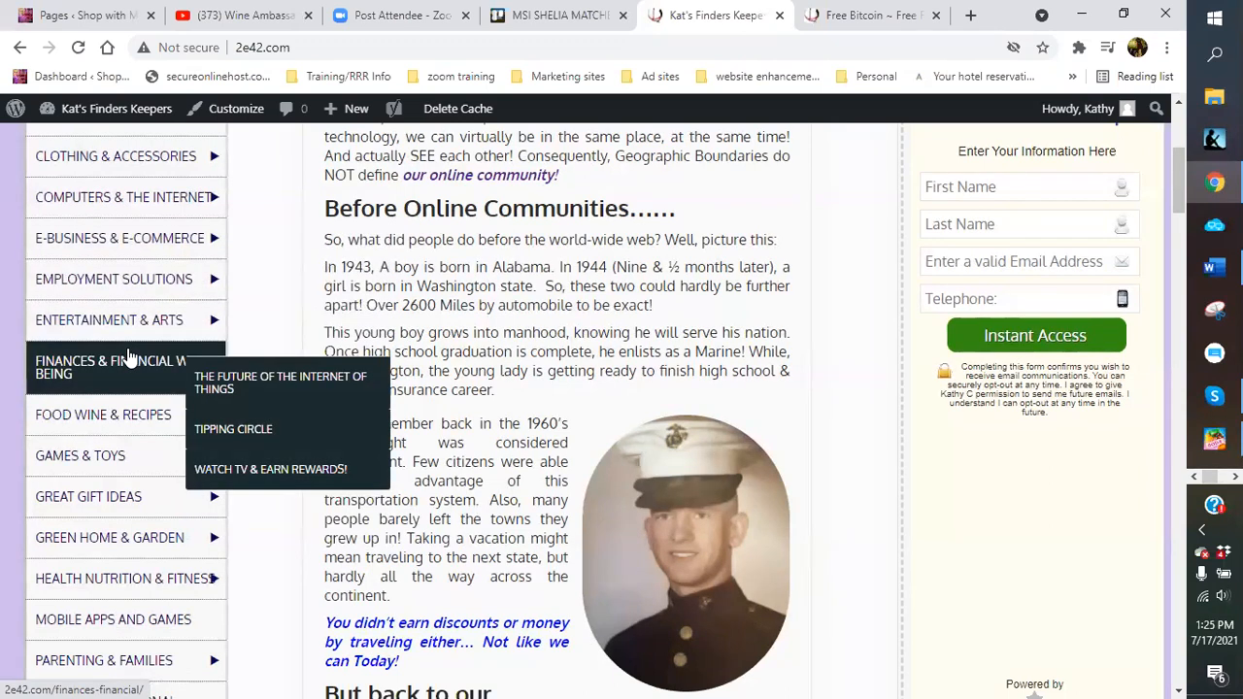
pyautogui.moveTo(131, 449)
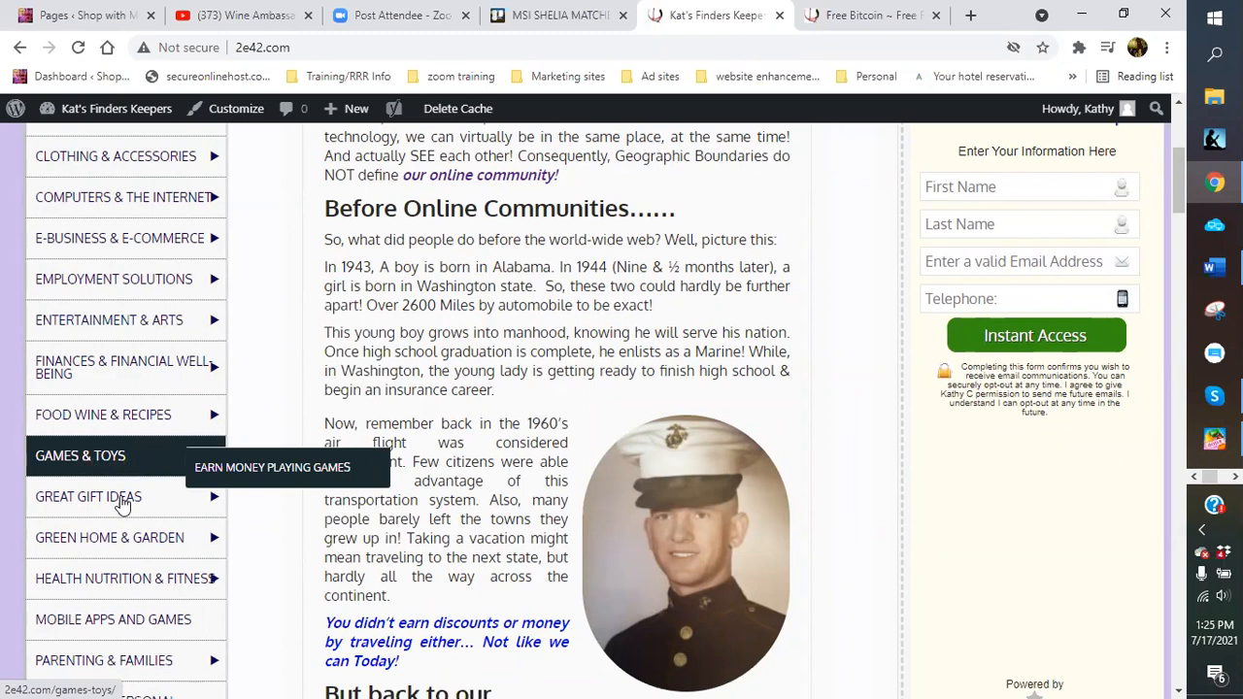
pyautogui.moveTo(121, 506)
pyautogui.scroll(-2, 120, 506)
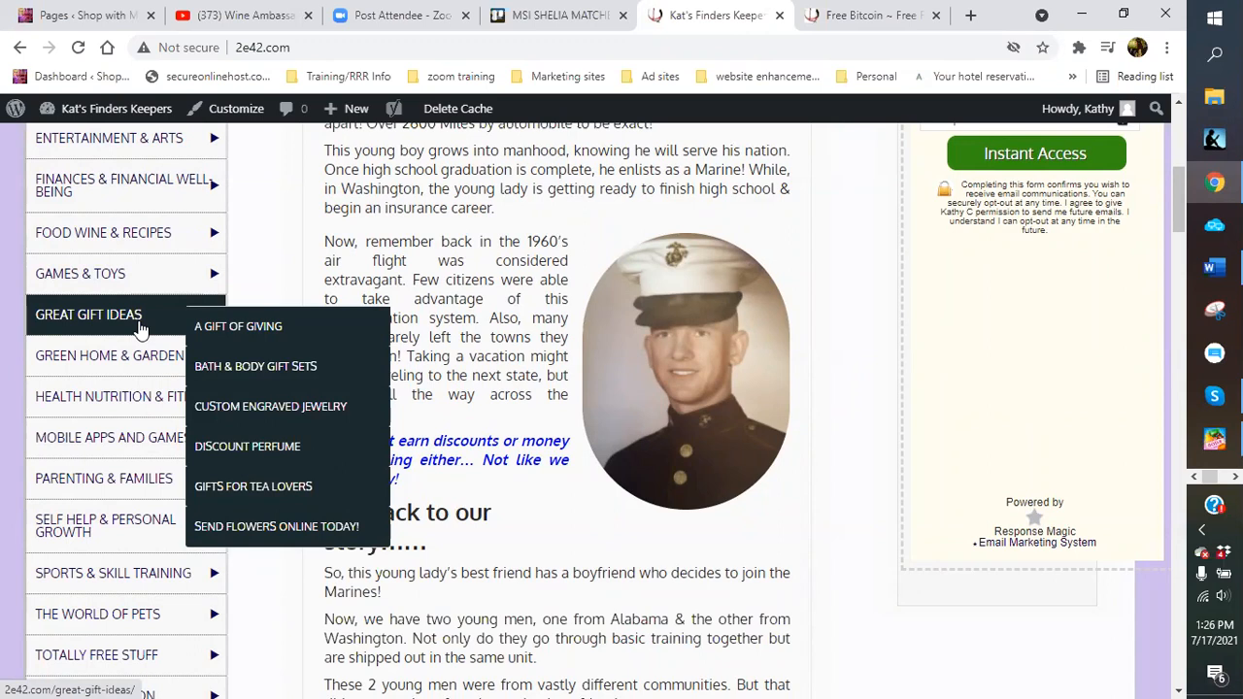
pyautogui.moveTo(128, 350)
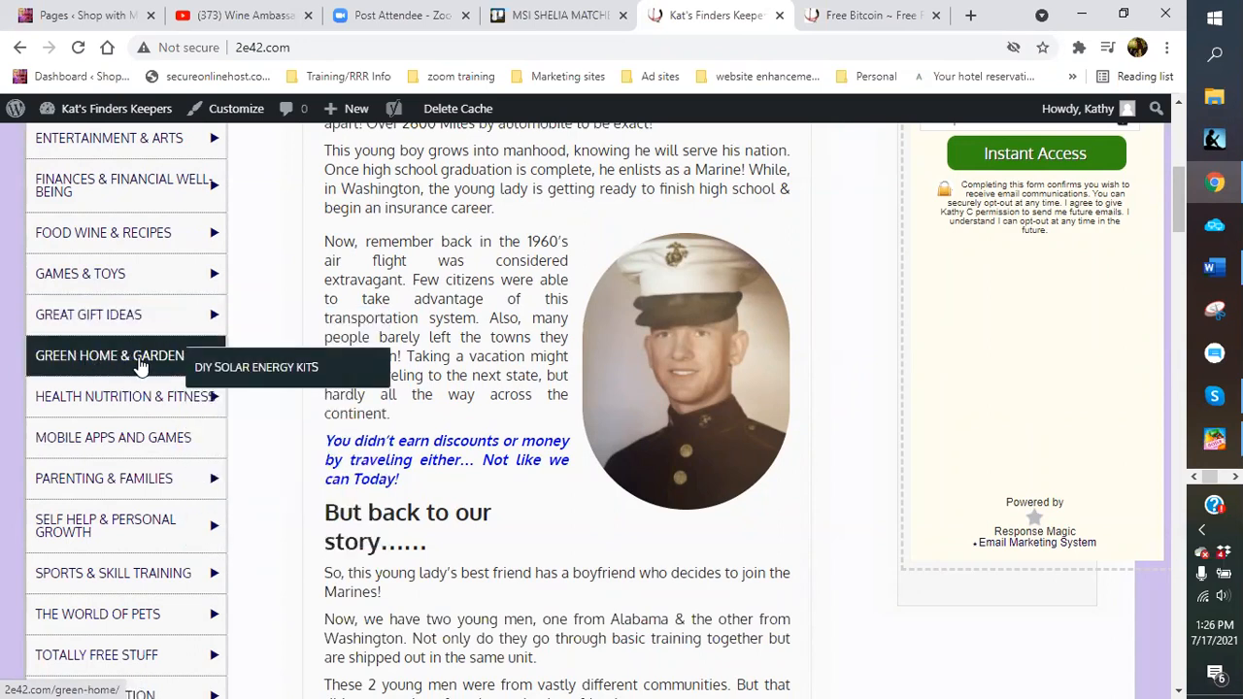
pyautogui.moveTo(139, 396)
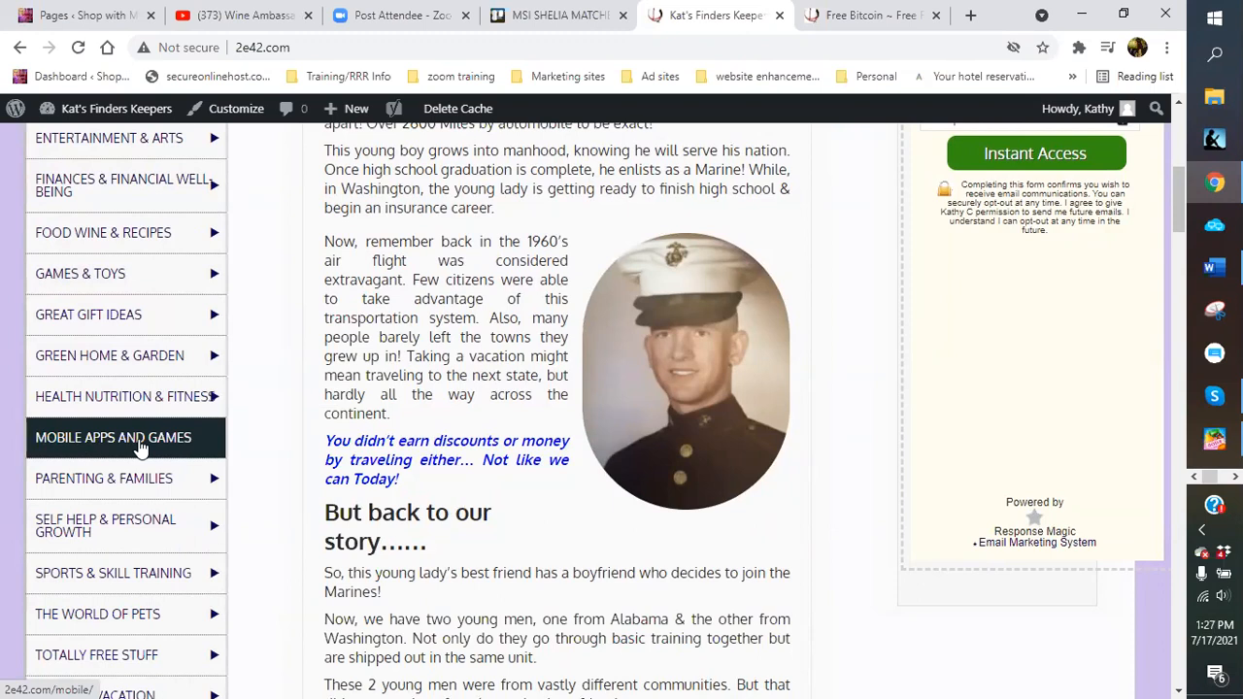
pyautogui.scroll(3, 191, 306)
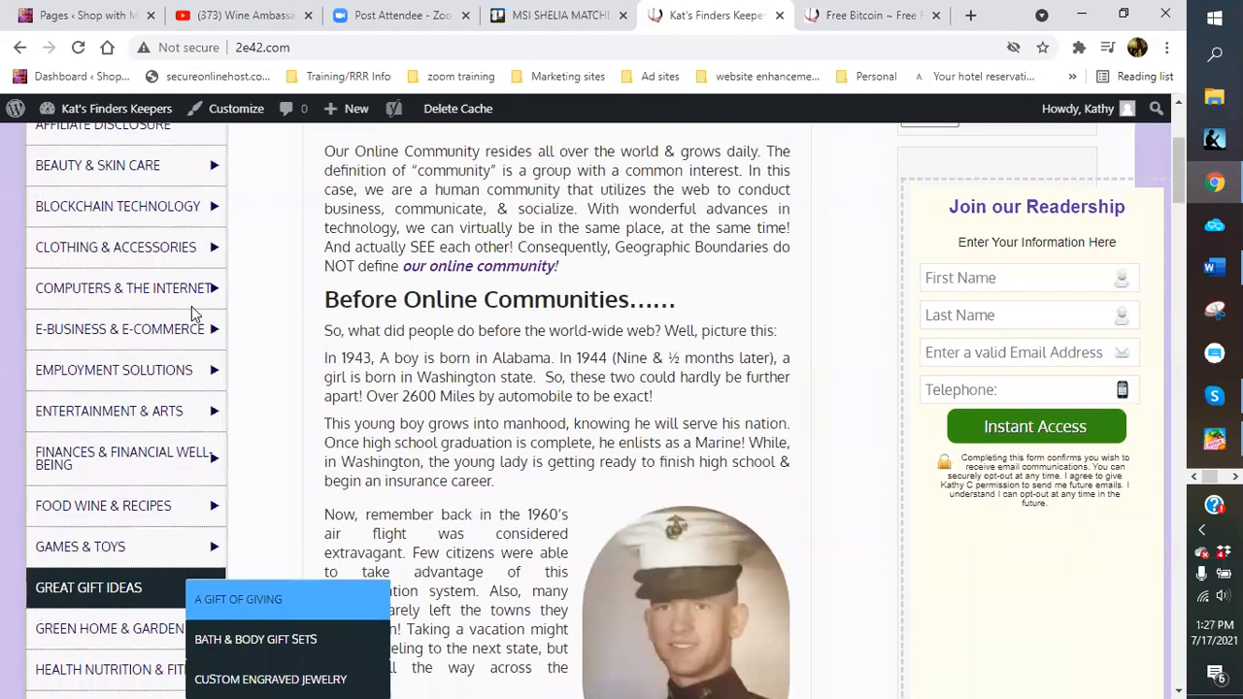
pyautogui.moveTo(194, 179)
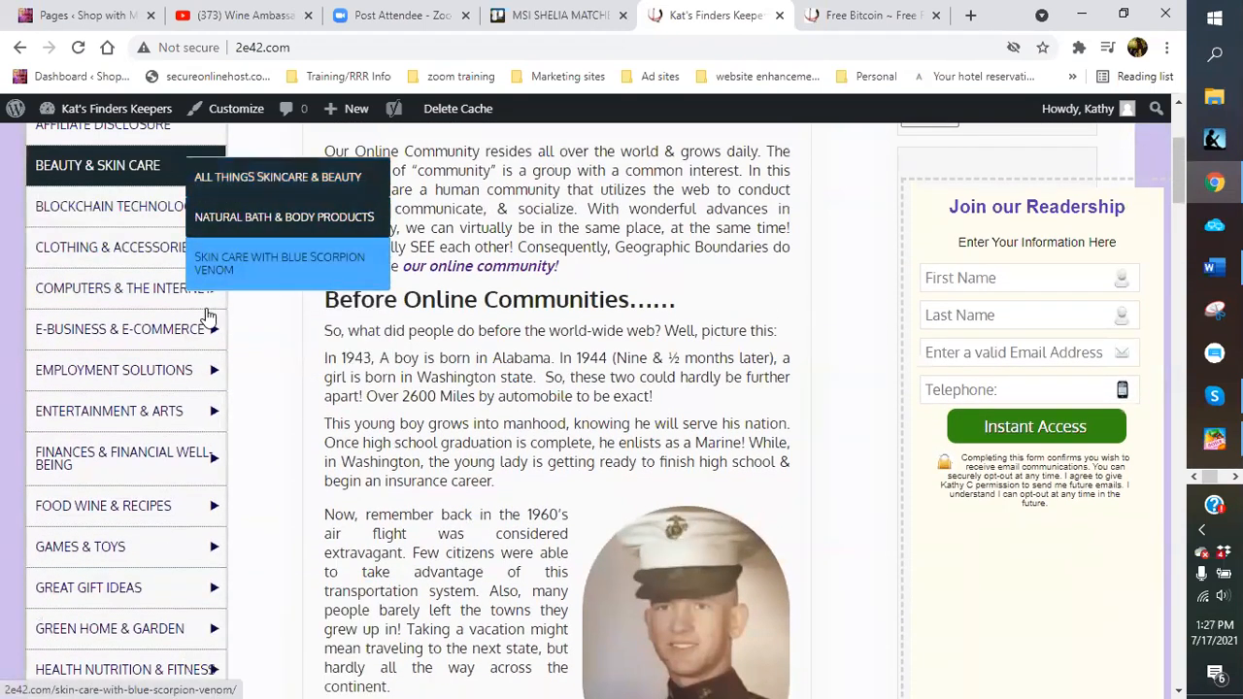
pyautogui.moveTo(206, 519)
pyautogui.moveTo(168, 454)
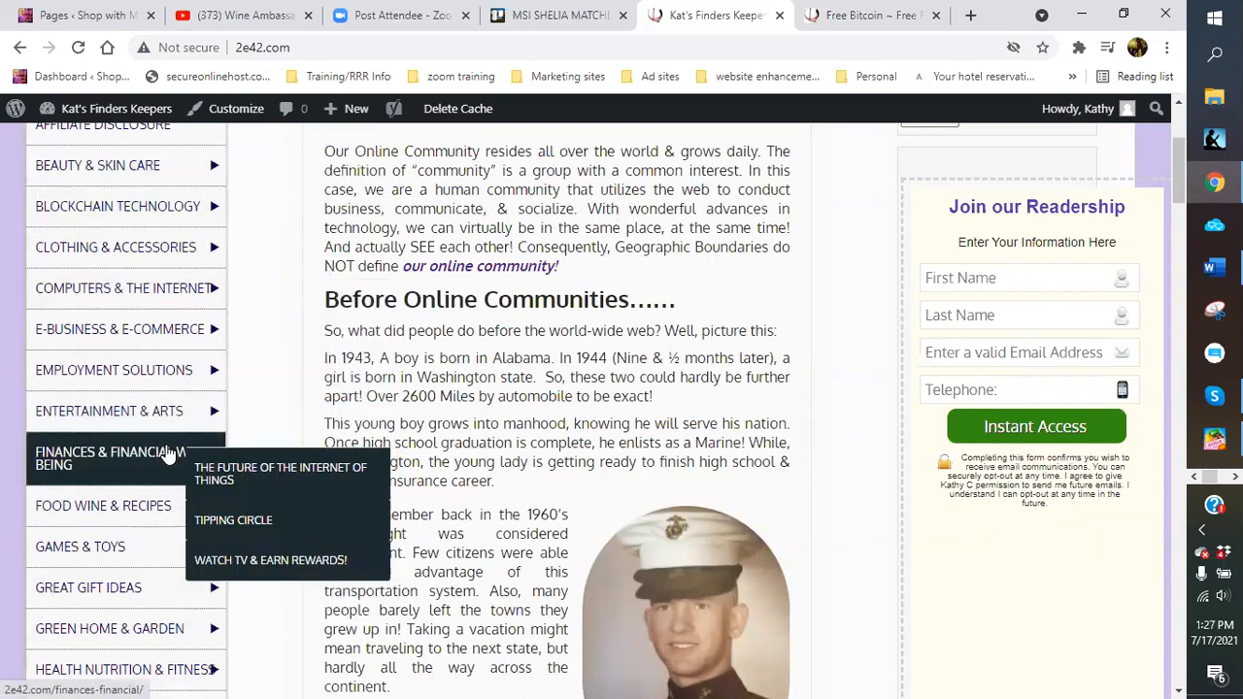
pyautogui.scroll(-2, 168, 451)
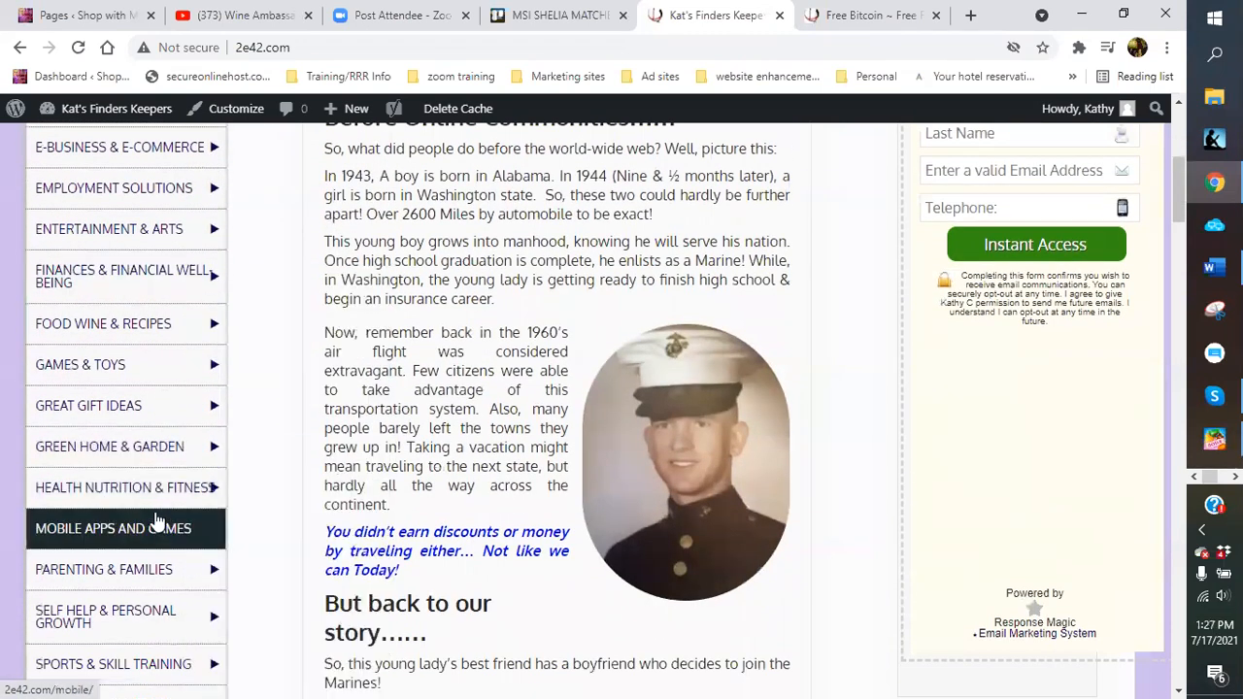
pyautogui.scroll(-1, 148, 500)
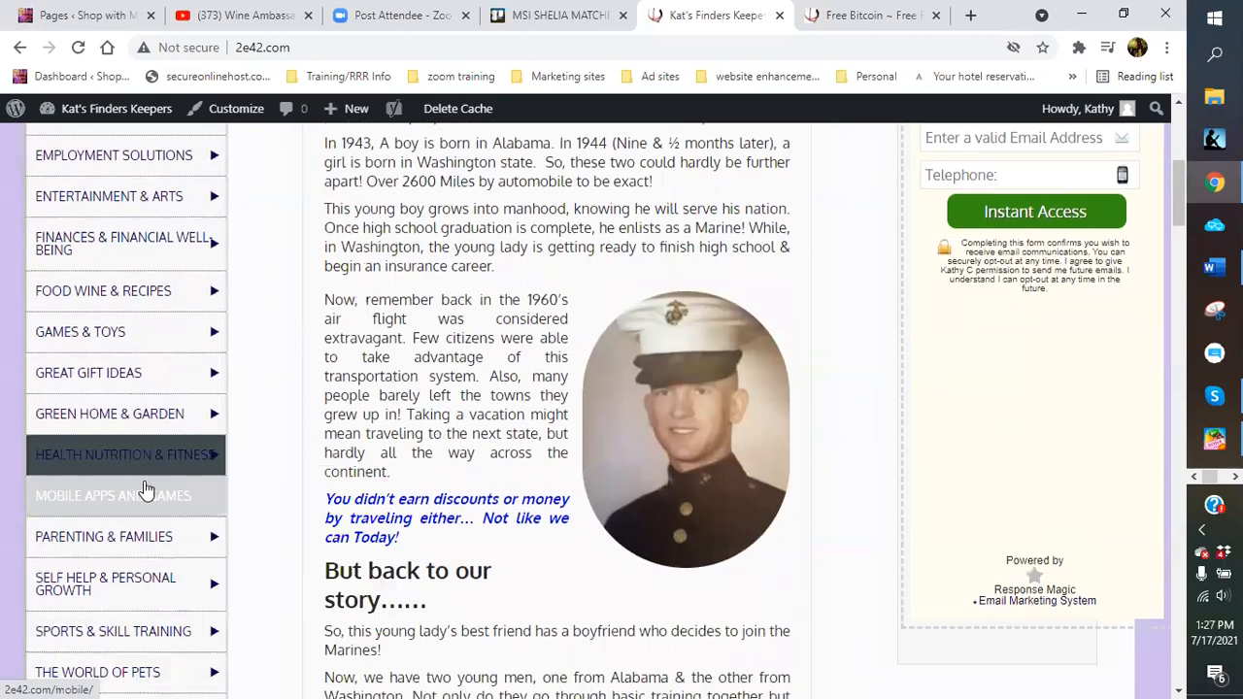
pyautogui.scroll(-3, 146, 491)
pyautogui.moveTo(165, 289)
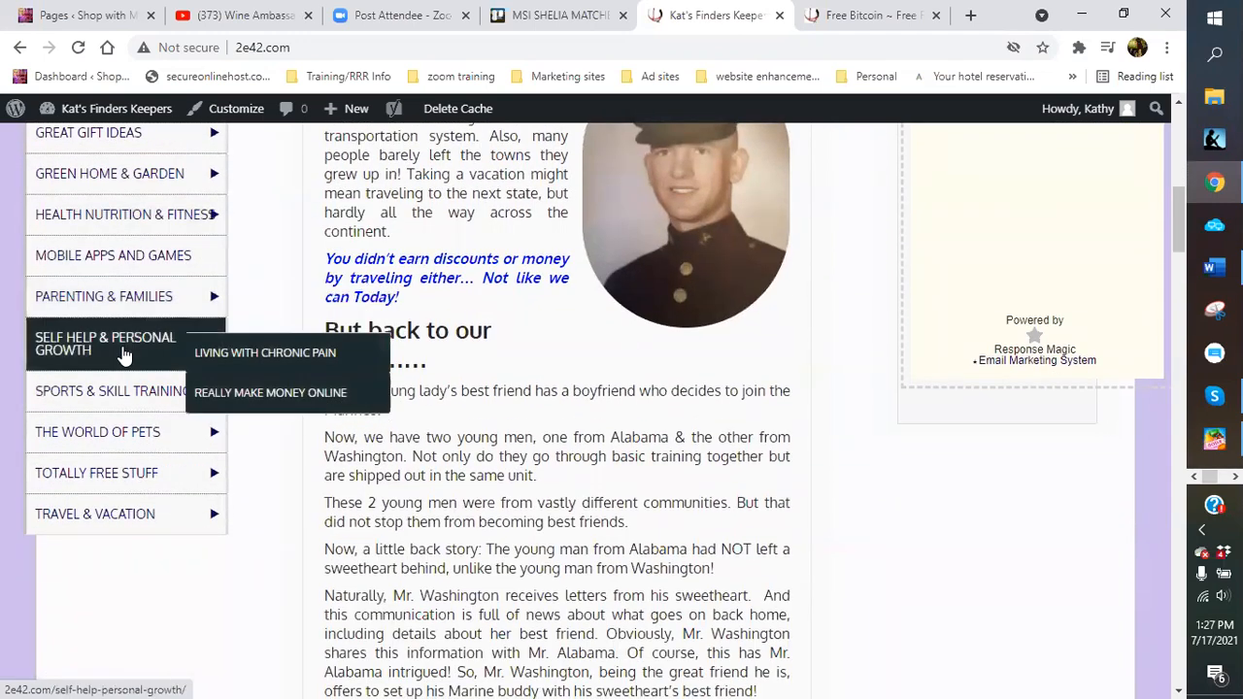
pyautogui.moveTo(129, 402)
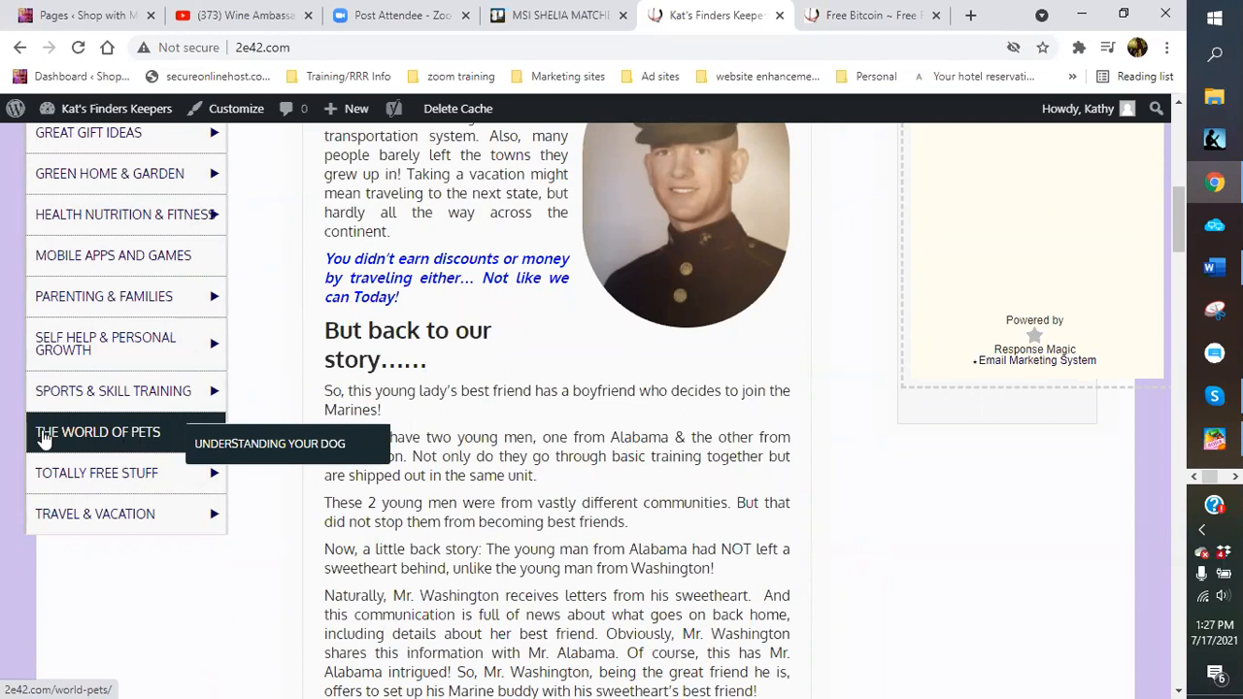
pyautogui.moveTo(133, 466)
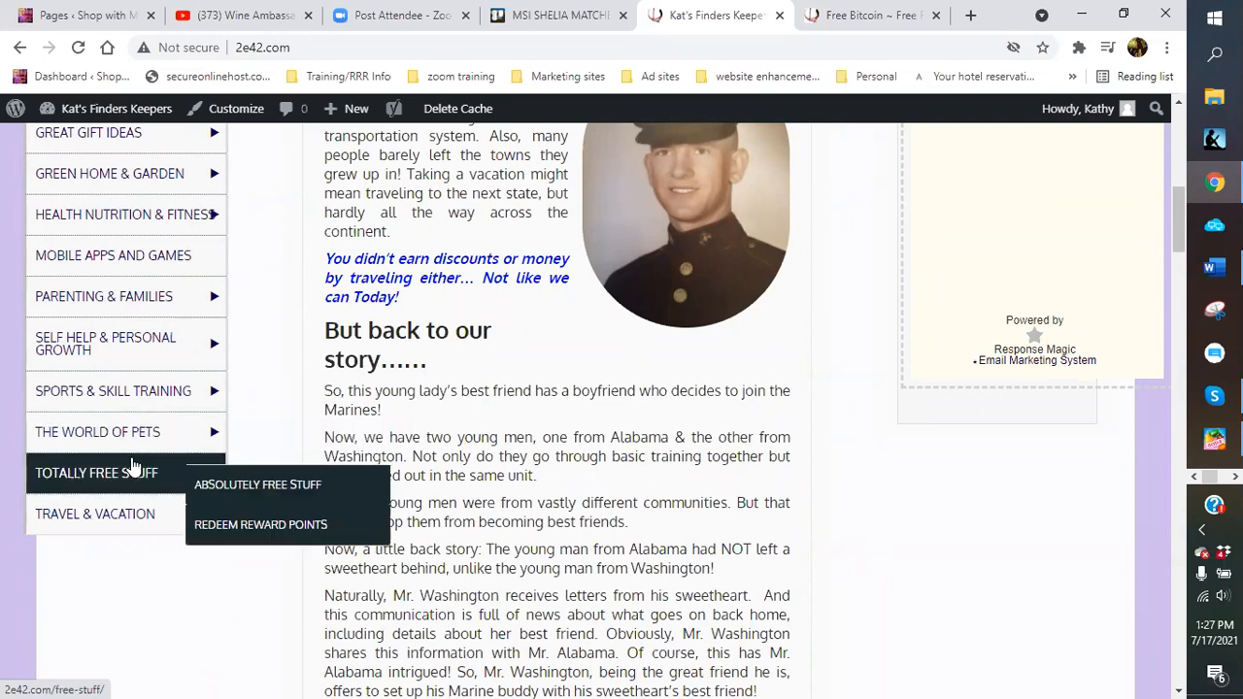
pyautogui.scroll(-1, 133, 466)
pyautogui.moveTo(126, 423)
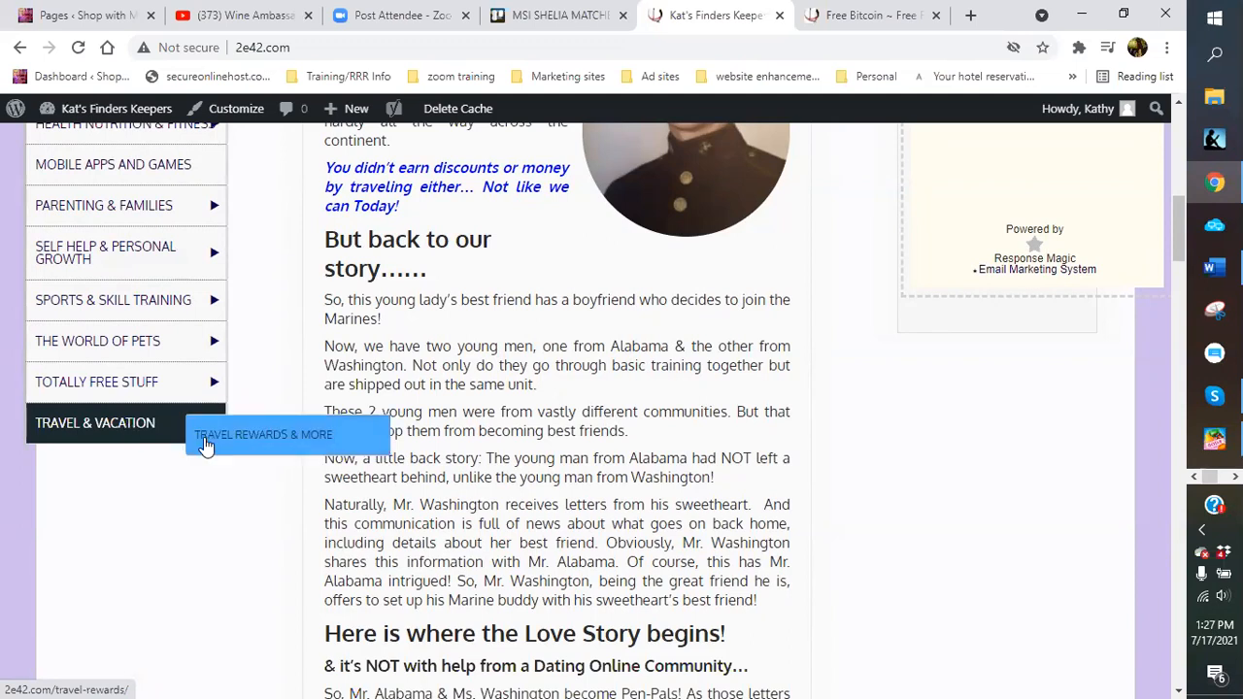
pyautogui.moveTo(171, 396)
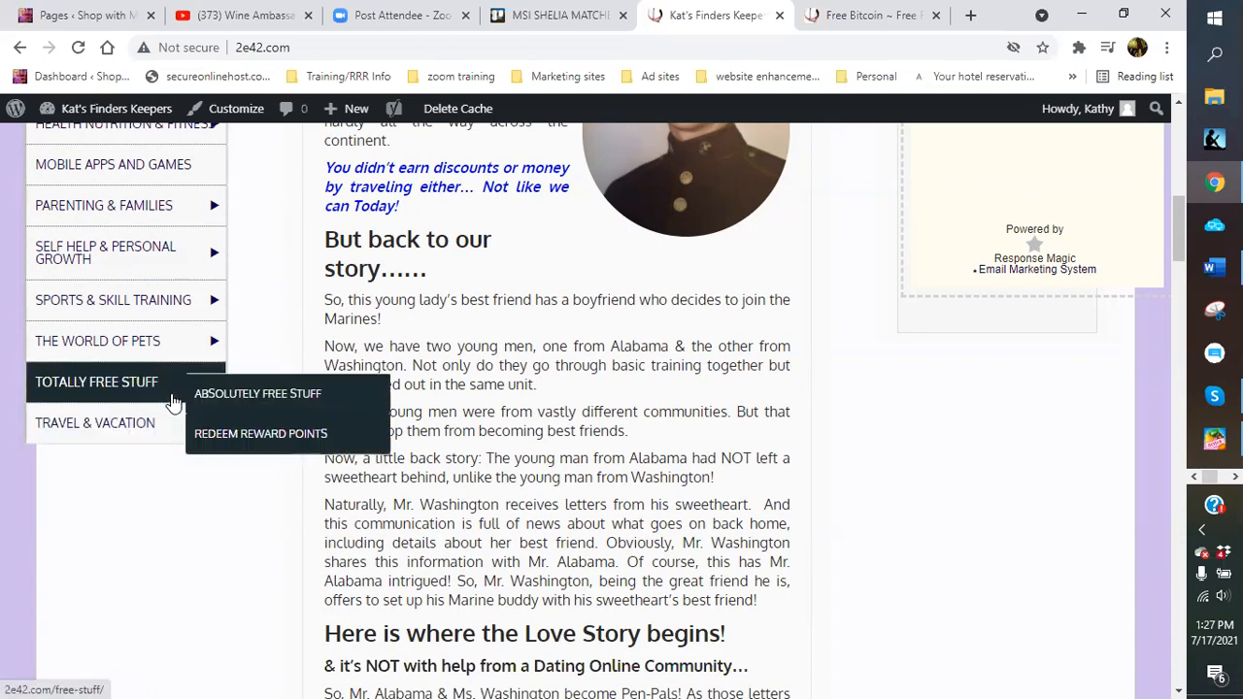
pyautogui.scroll(1, 173, 400)
pyautogui.scroll(2, 172, 400)
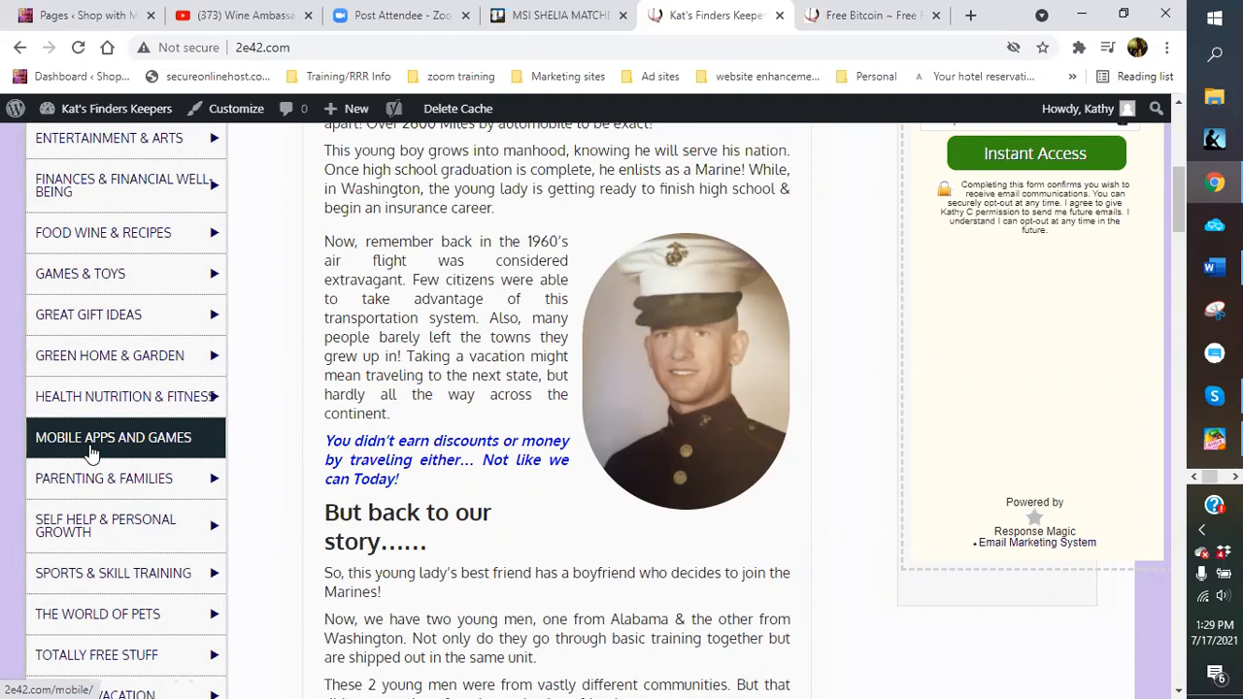
# Open the BEAUTY & SKIN CARE category page from the live site's sidebar menu
pyautogui.scroll(6, 90, 451)
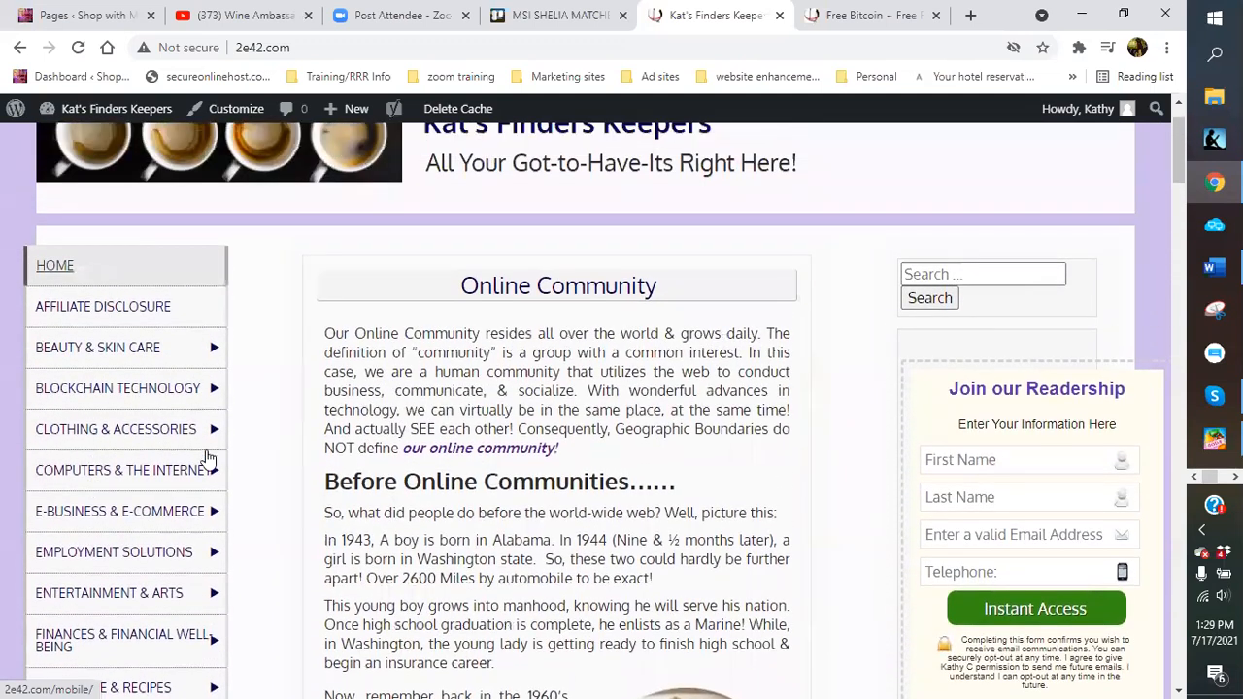
pyautogui.scroll(-1, 870, 402)
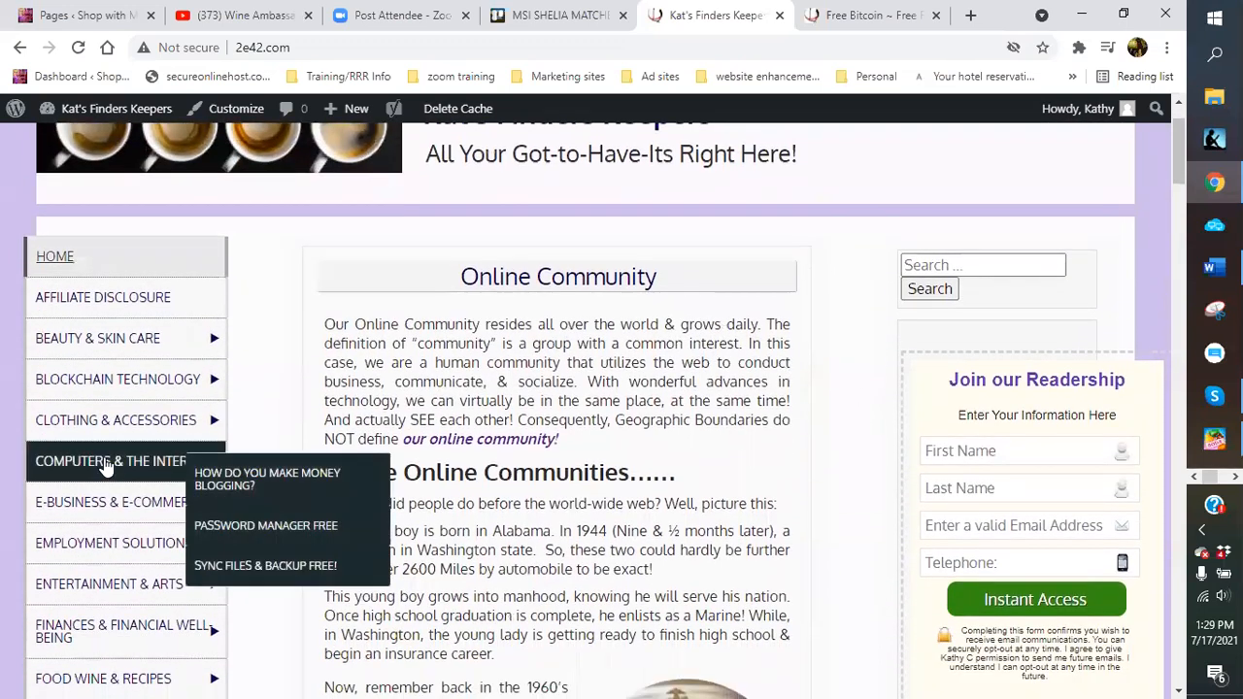
pyautogui.click(91, 342)
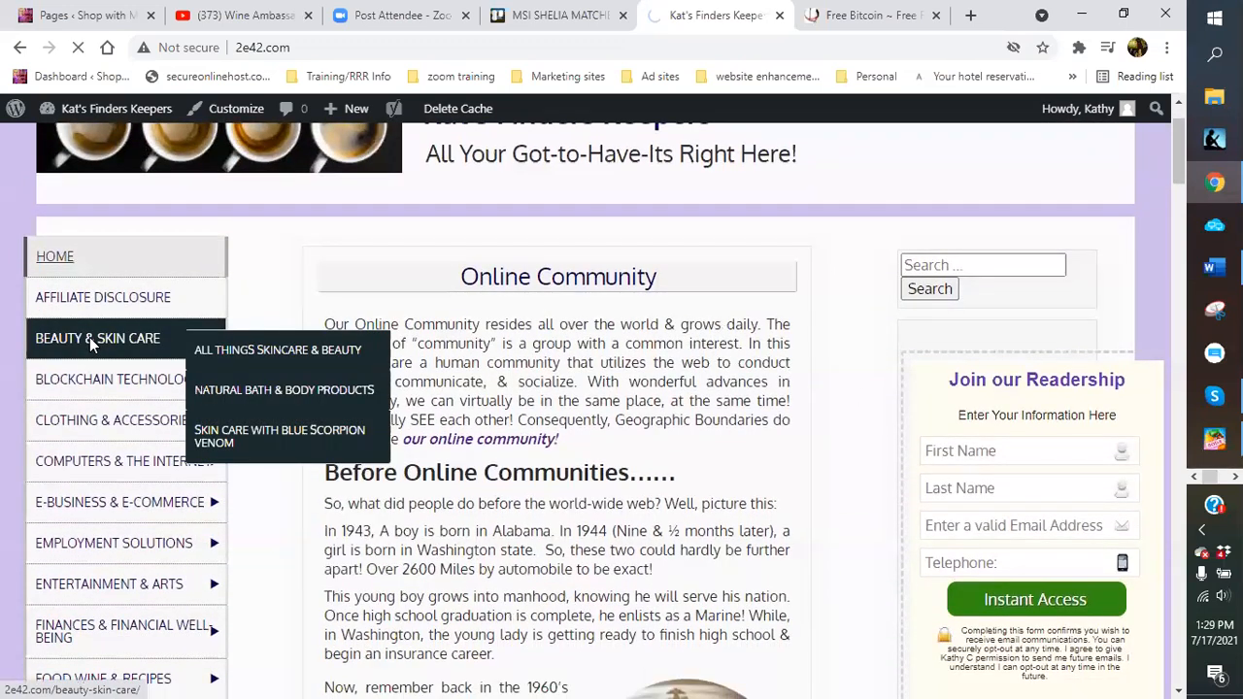
# Scroll through the Beauty & Skin Care page, reviewing each product paragraph and its links
pyautogui.scroll(-2, 427, 349)
pyautogui.scroll(-2, 427, 350)
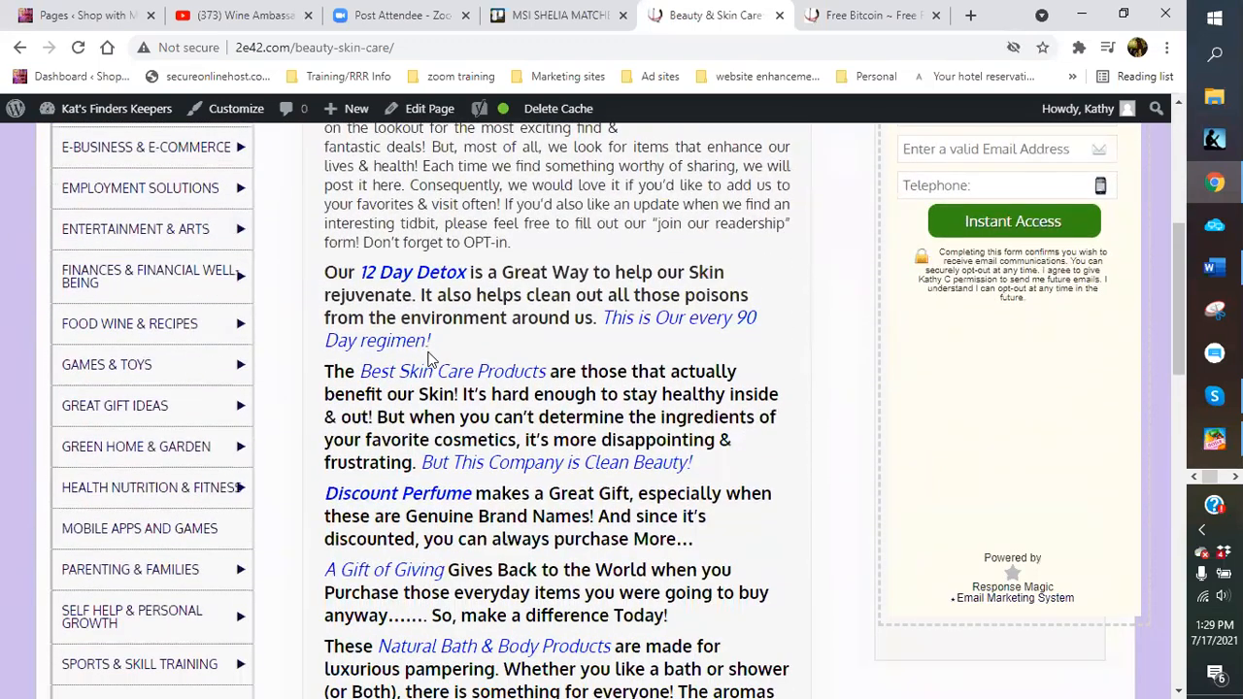
pyautogui.scroll(-2, 431, 359)
pyautogui.scroll(-4, 430, 357)
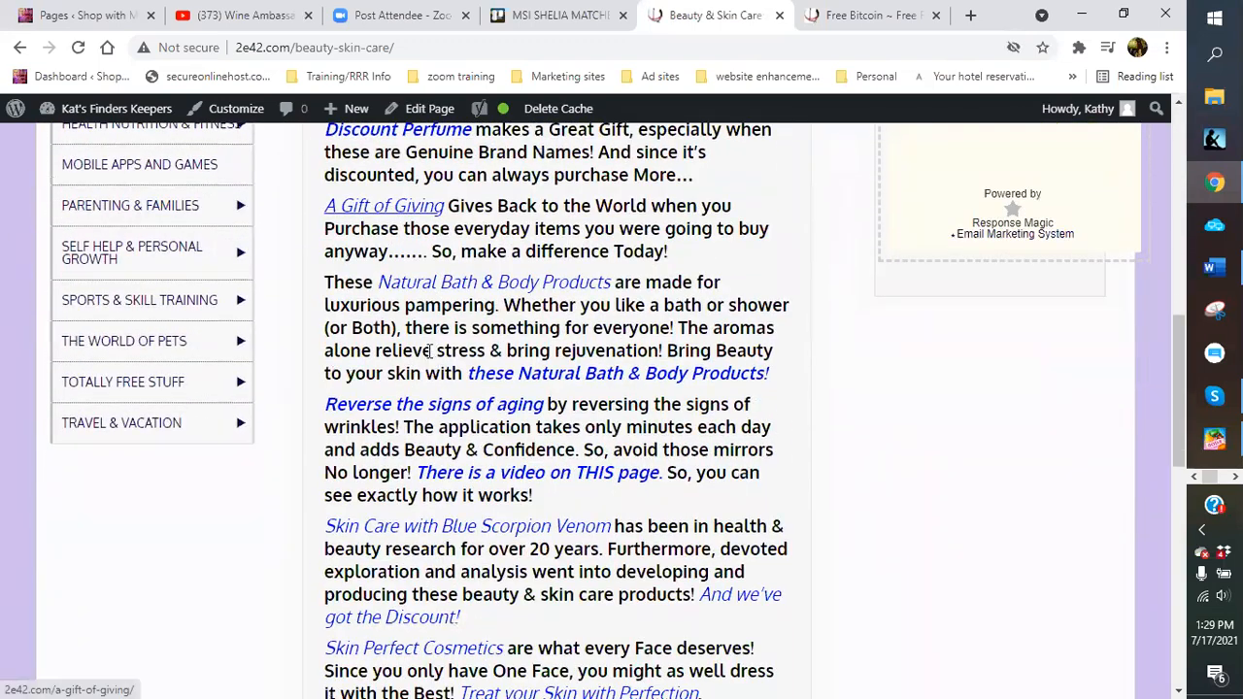
pyautogui.scroll(-4, 430, 351)
pyautogui.scroll(7, 430, 351)
pyautogui.scroll(6, 431, 351)
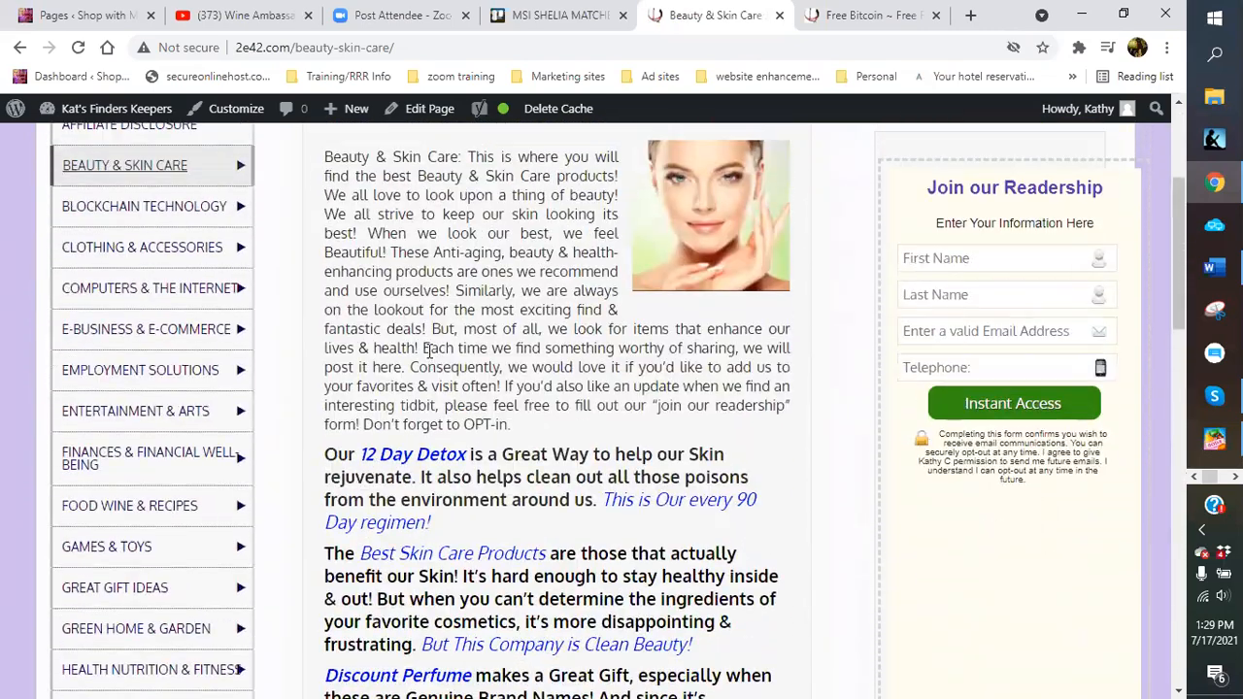
pyautogui.scroll(-6, 705, 374)
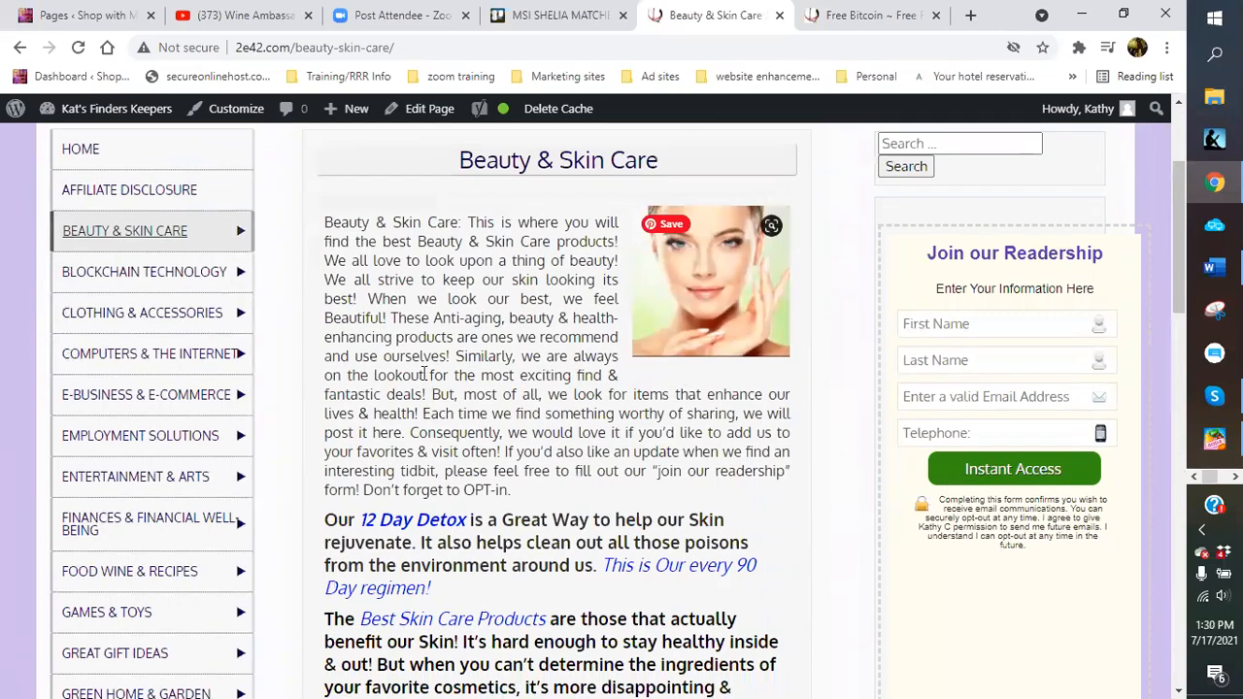
pyautogui.scroll(-4, 380, 392)
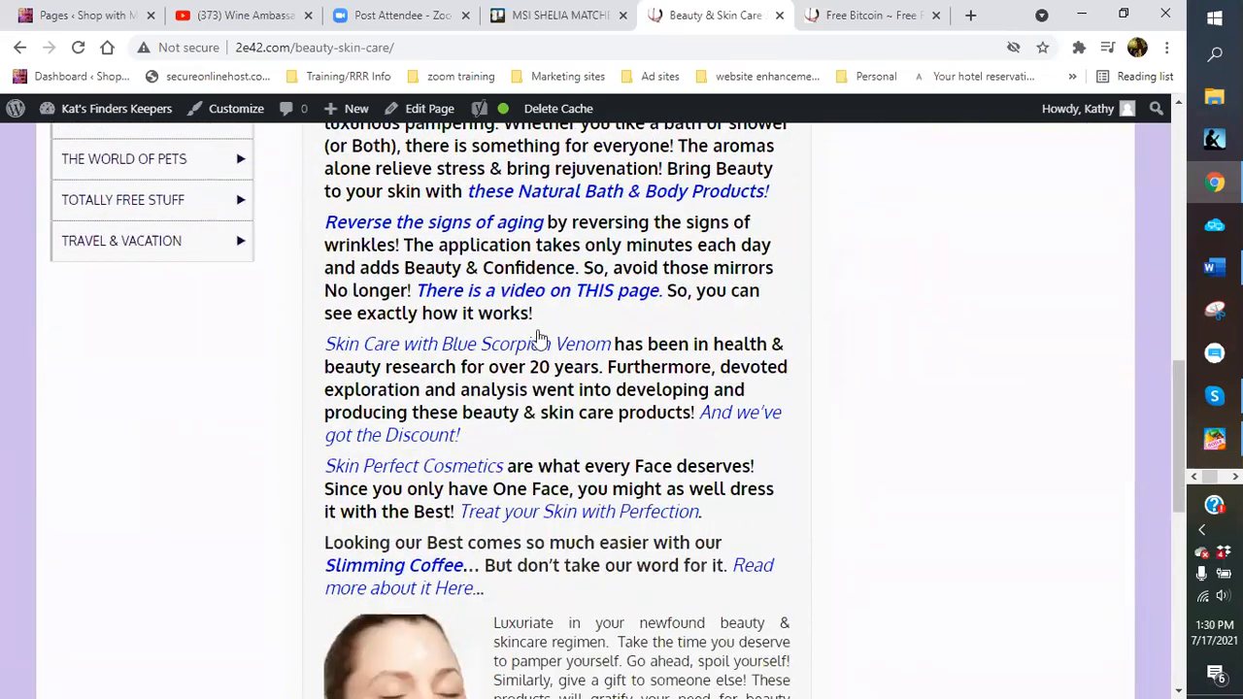
pyautogui.scroll(2, 521, 386)
pyautogui.scroll(-3, 522, 383)
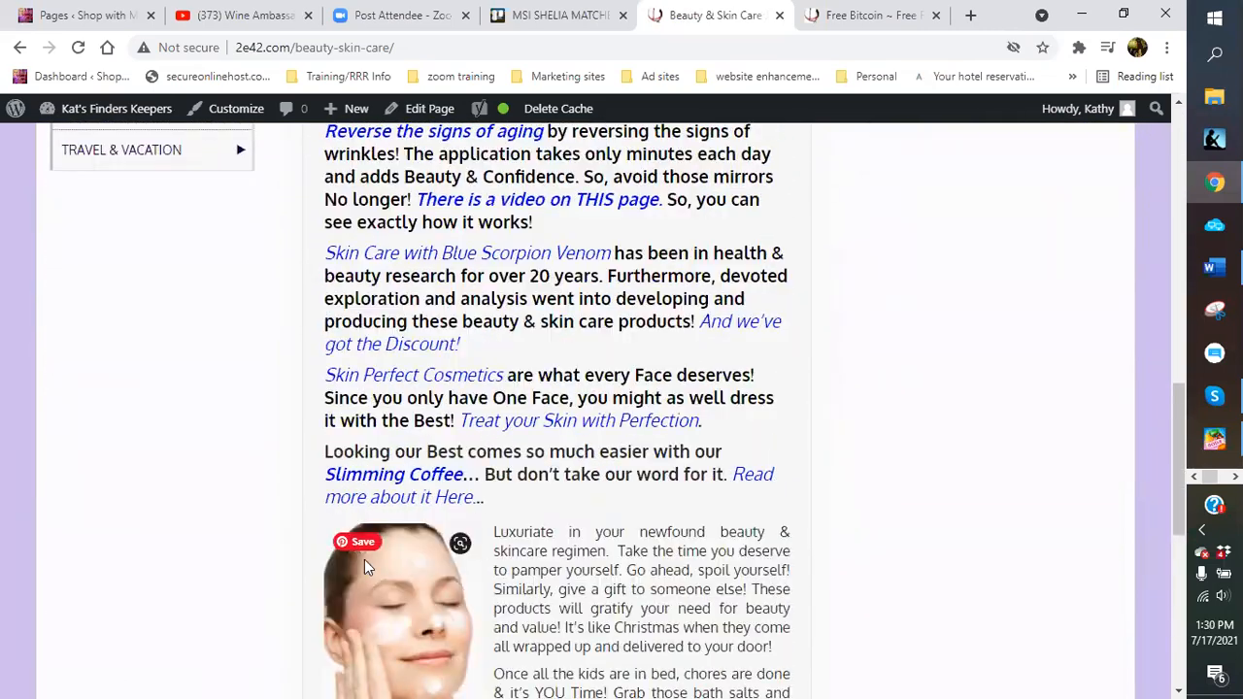
pyautogui.scroll(-3, 476, 504)
pyautogui.scroll(12, 444, 350)
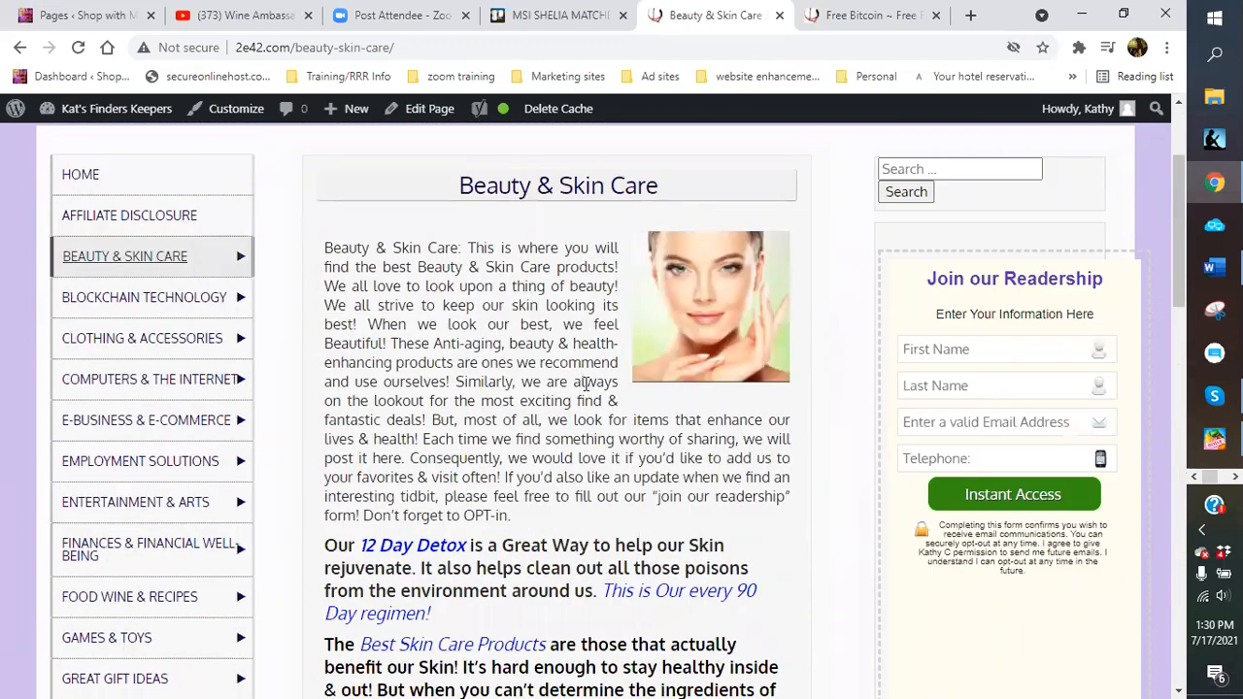
pyautogui.scroll(-2, 587, 382)
pyautogui.scroll(-4, 587, 384)
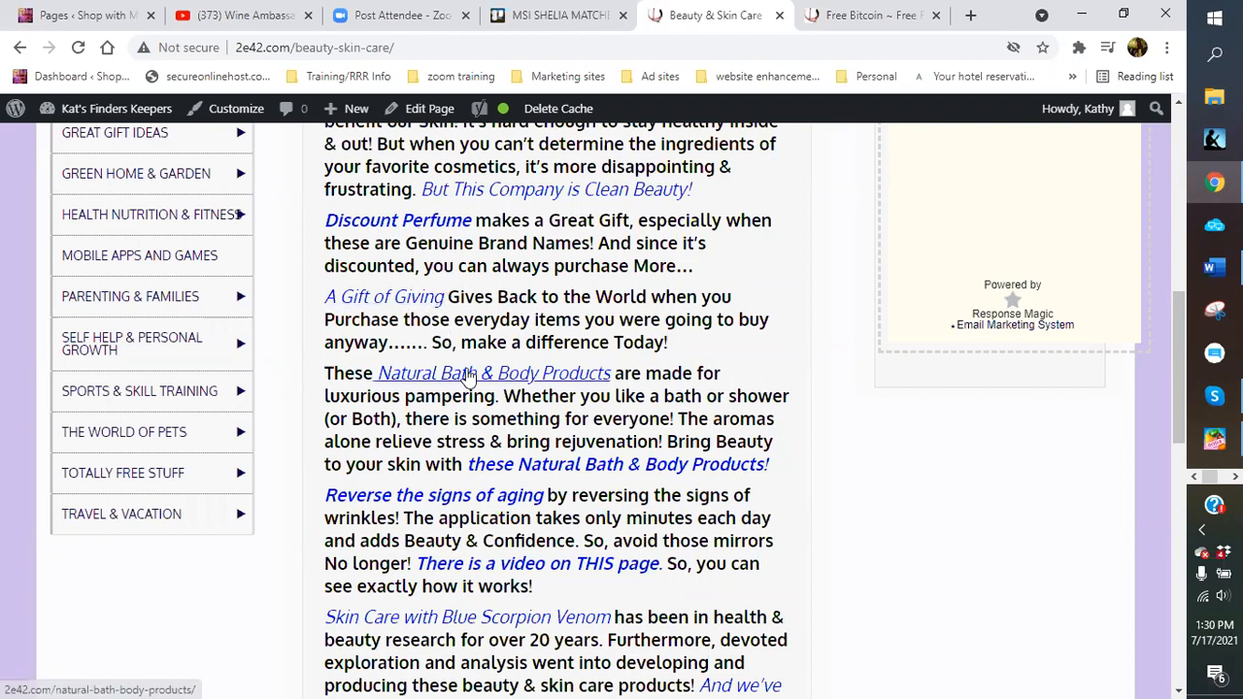
pyautogui.scroll(1, 468, 376)
pyautogui.scroll(3, 468, 377)
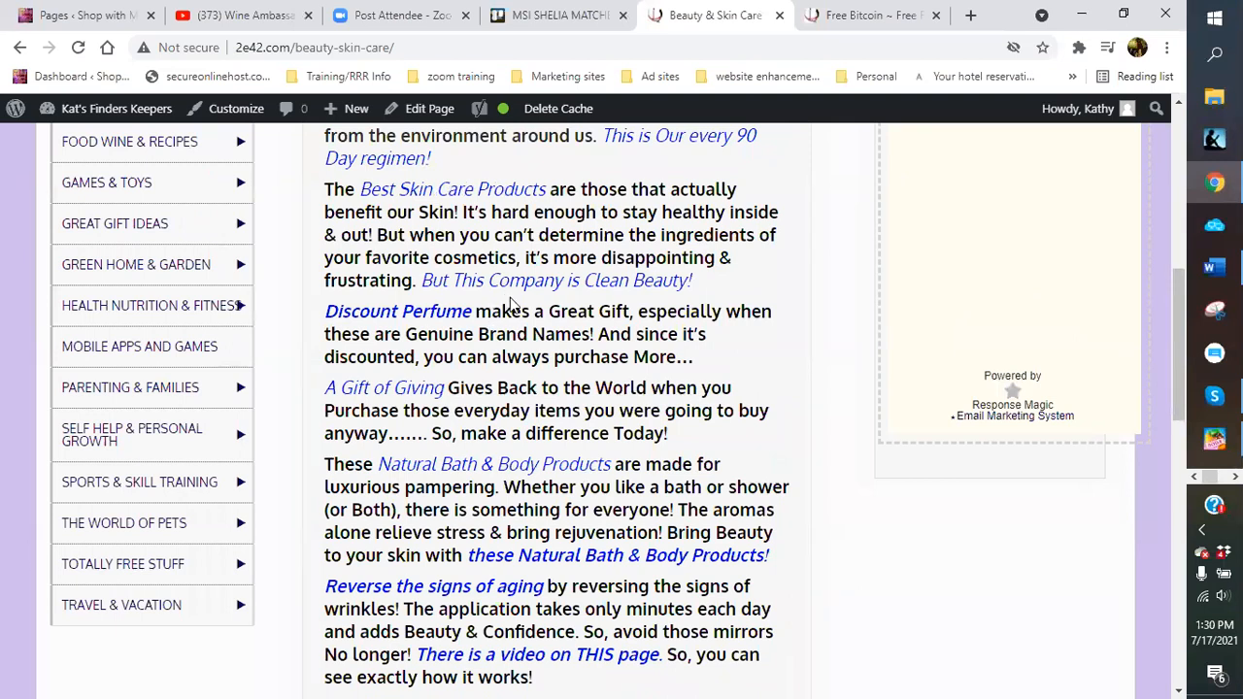
pyautogui.scroll(-1, 509, 304)
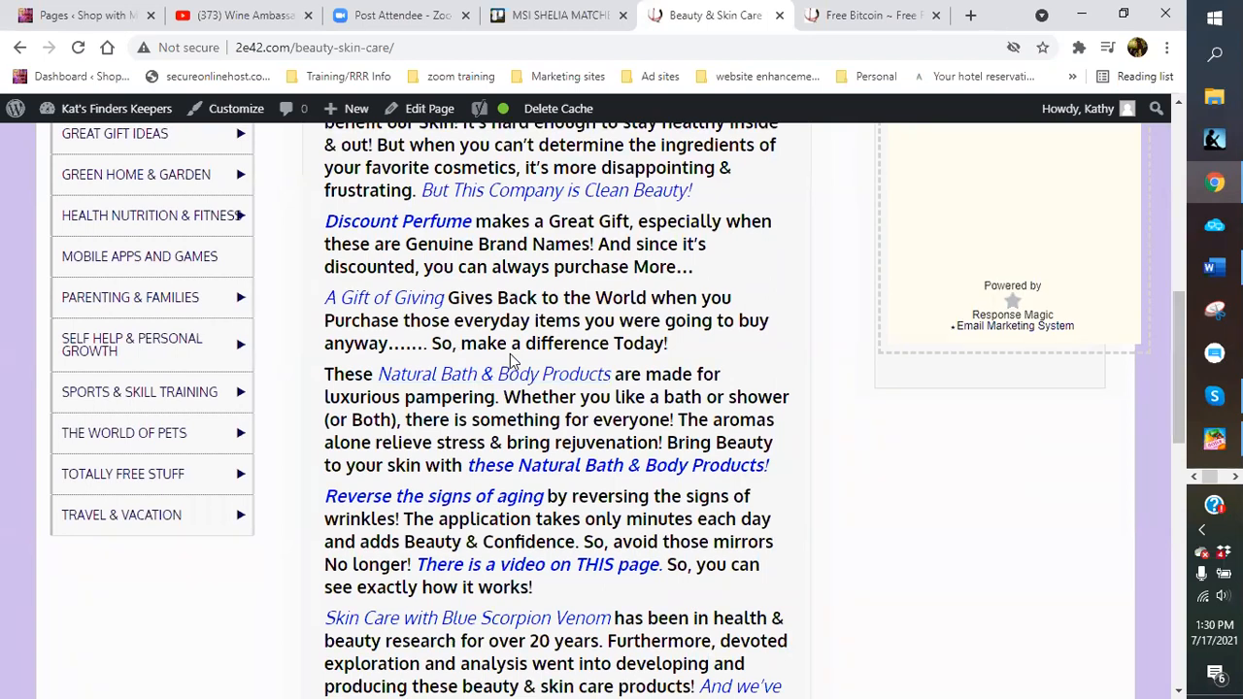
pyautogui.scroll(4, 505, 349)
pyautogui.scroll(-2, 518, 334)
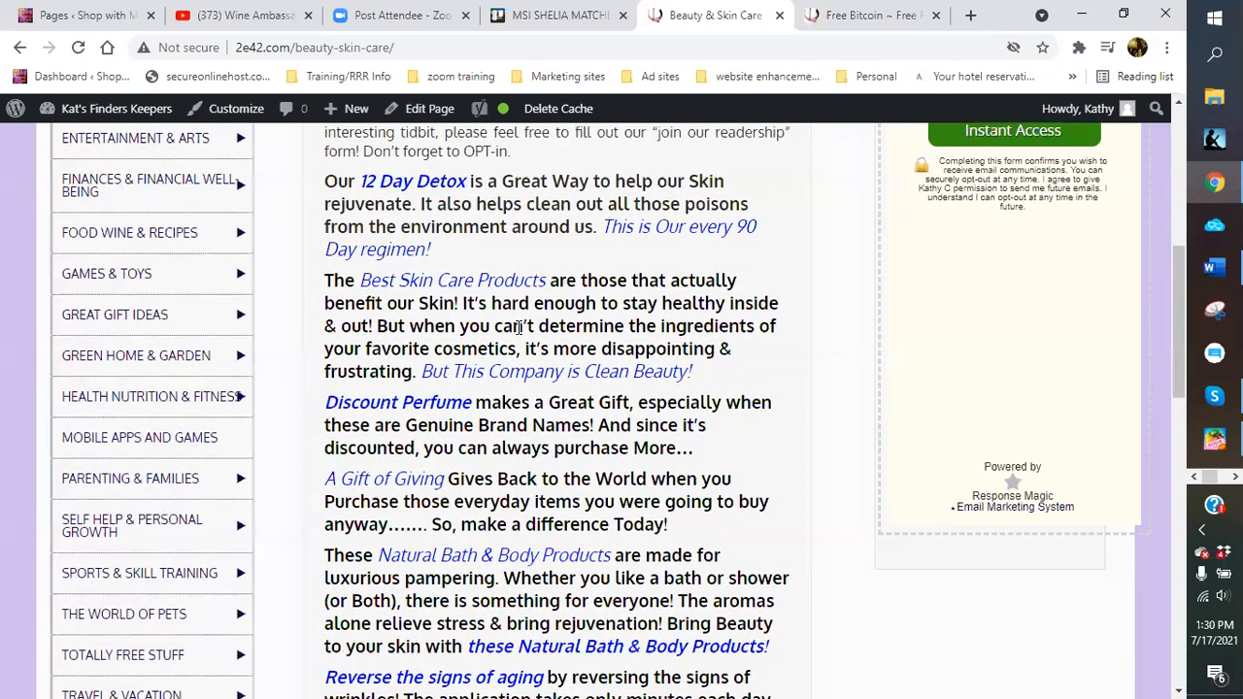
pyautogui.scroll(1, 463, 347)
pyautogui.scroll(-6, 475, 347)
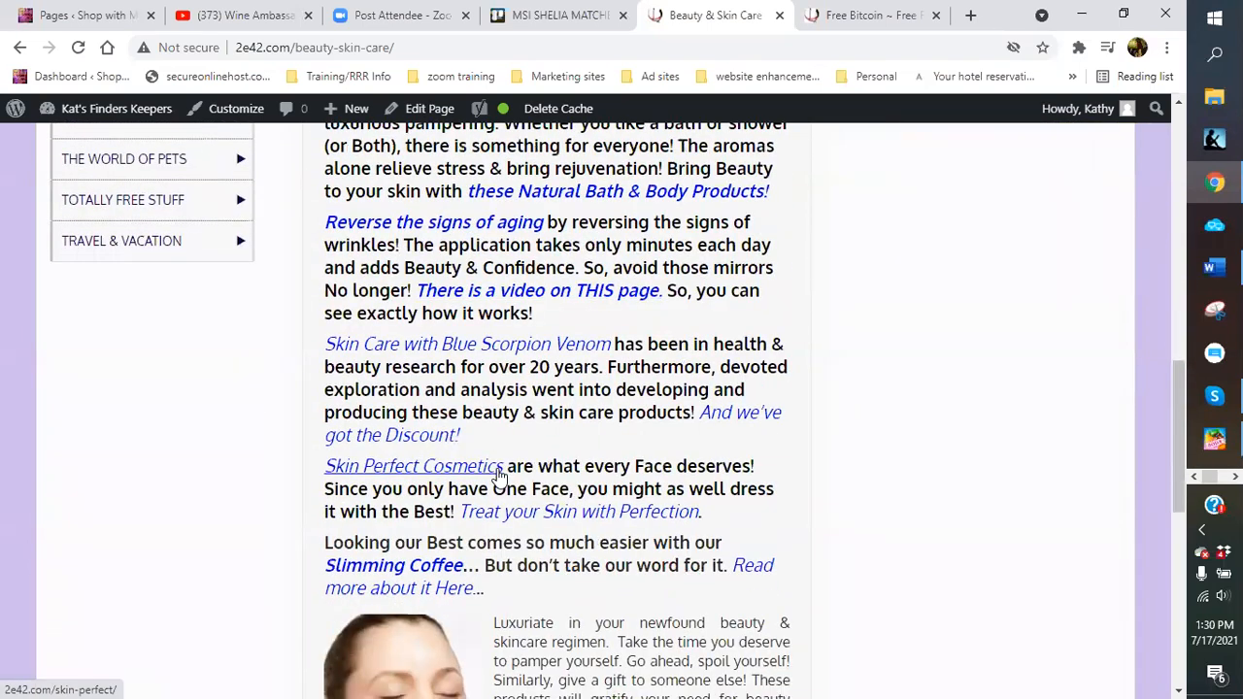
pyautogui.scroll(2, 498, 476)
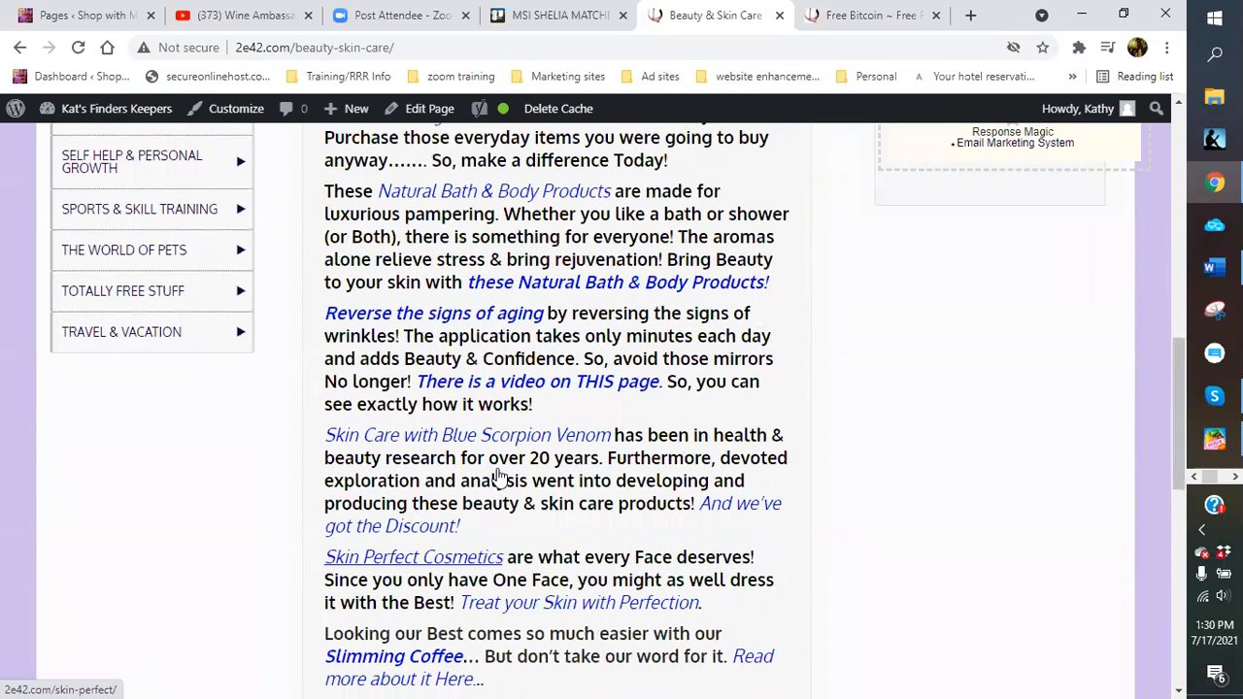
pyautogui.scroll(3, 498, 475)
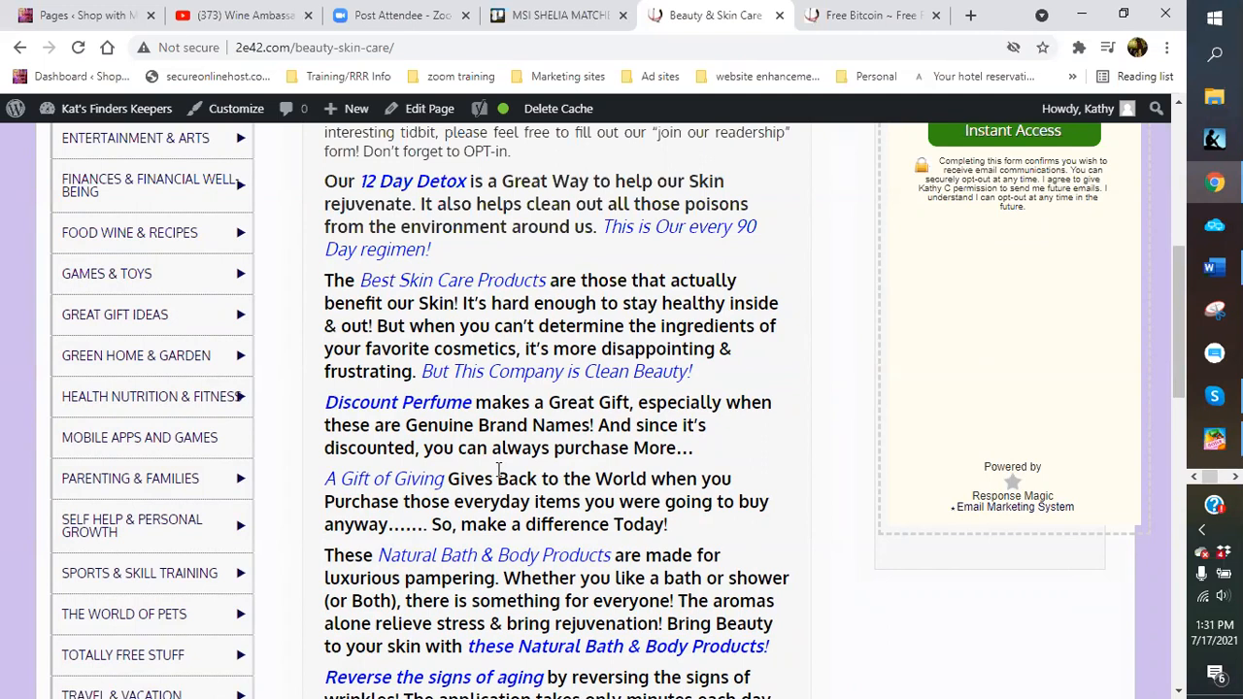
pyautogui.scroll(4, 430, 391)
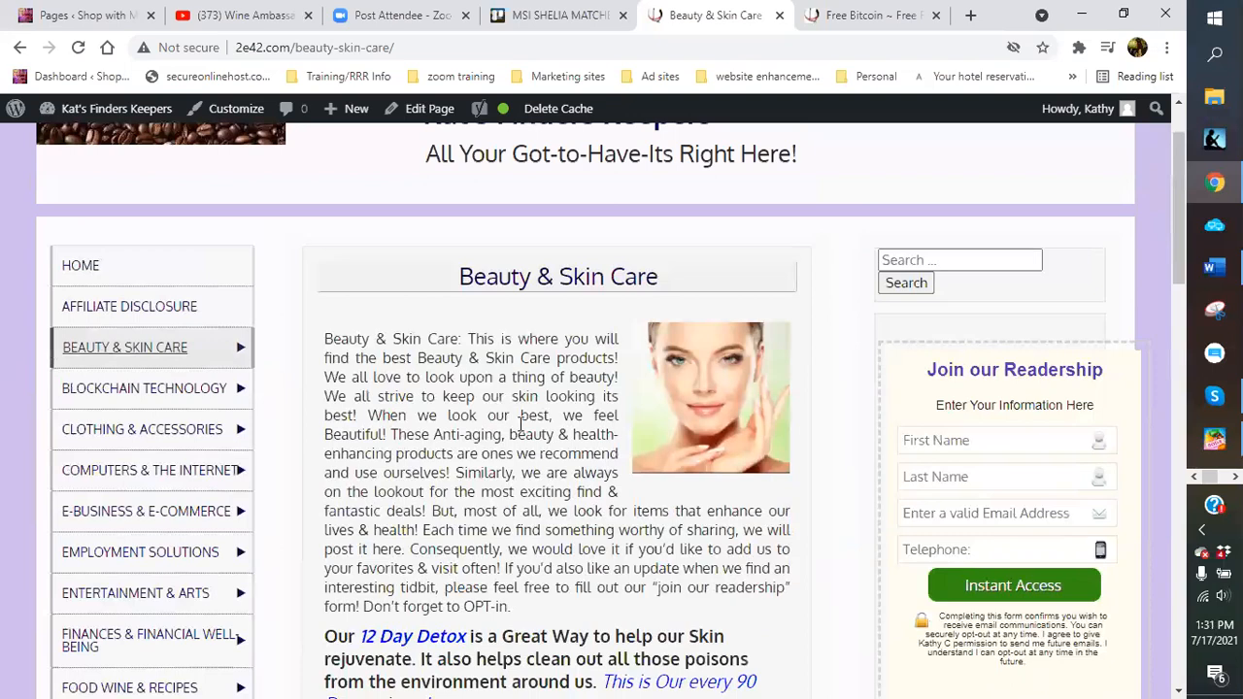
pyautogui.scroll(-3, 526, 437)
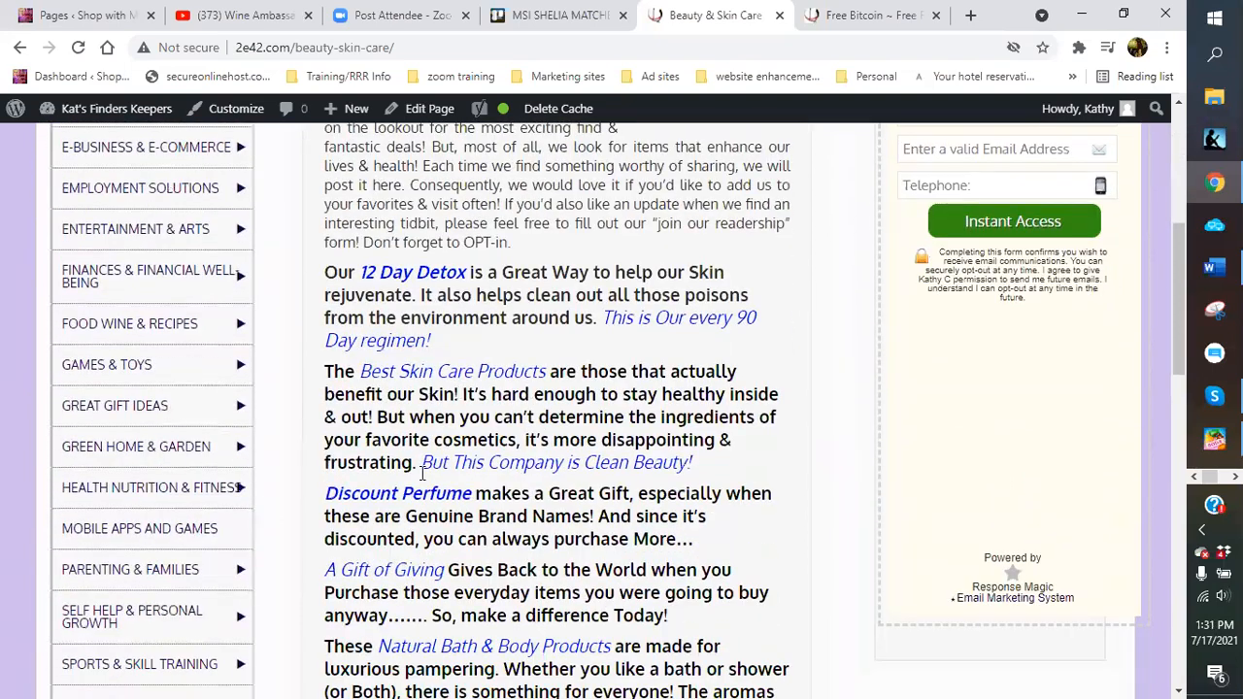
pyautogui.scroll(-2, 486, 480)
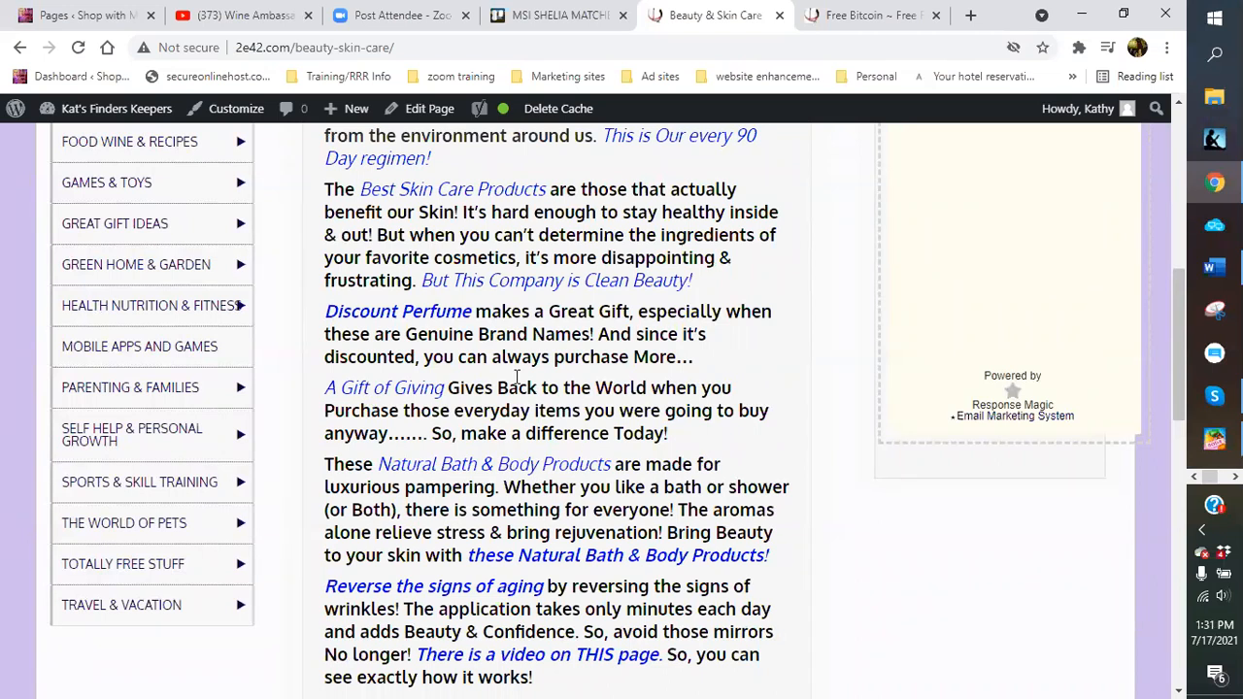
pyautogui.scroll(-5, 517, 377)
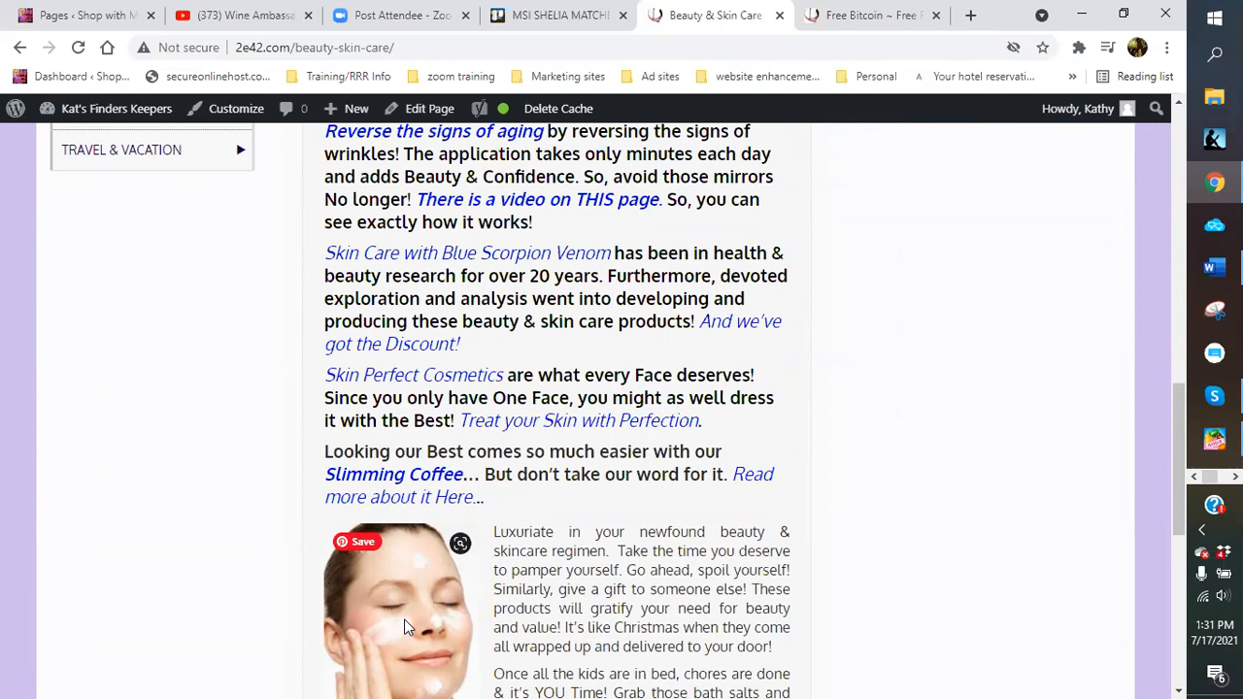
pyautogui.scroll(2, 399, 586)
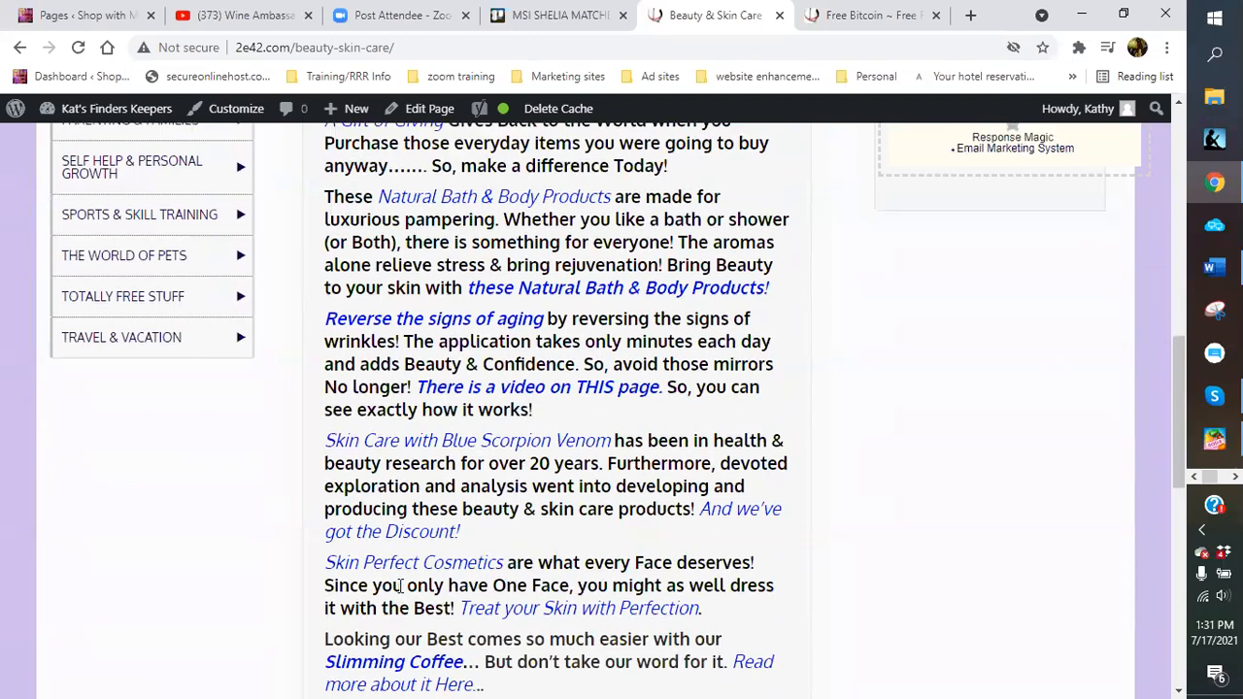
pyautogui.scroll(2, 399, 585)
pyautogui.scroll(2, 399, 585)
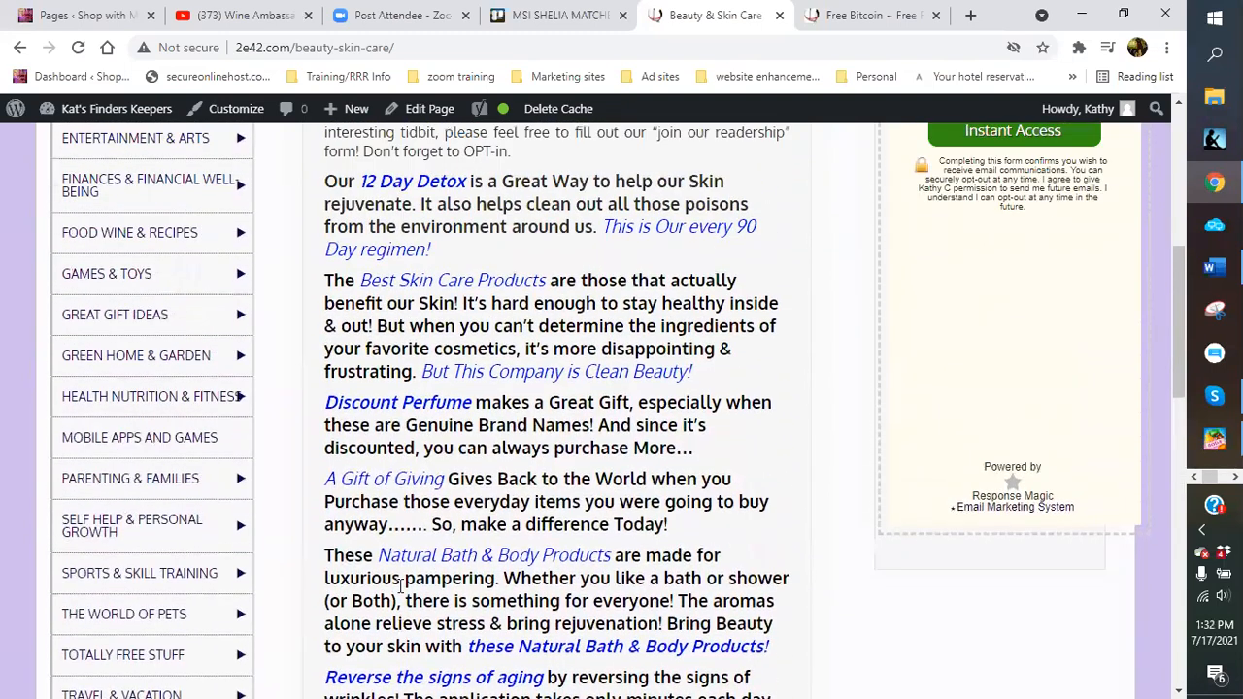
pyautogui.scroll(3, 399, 586)
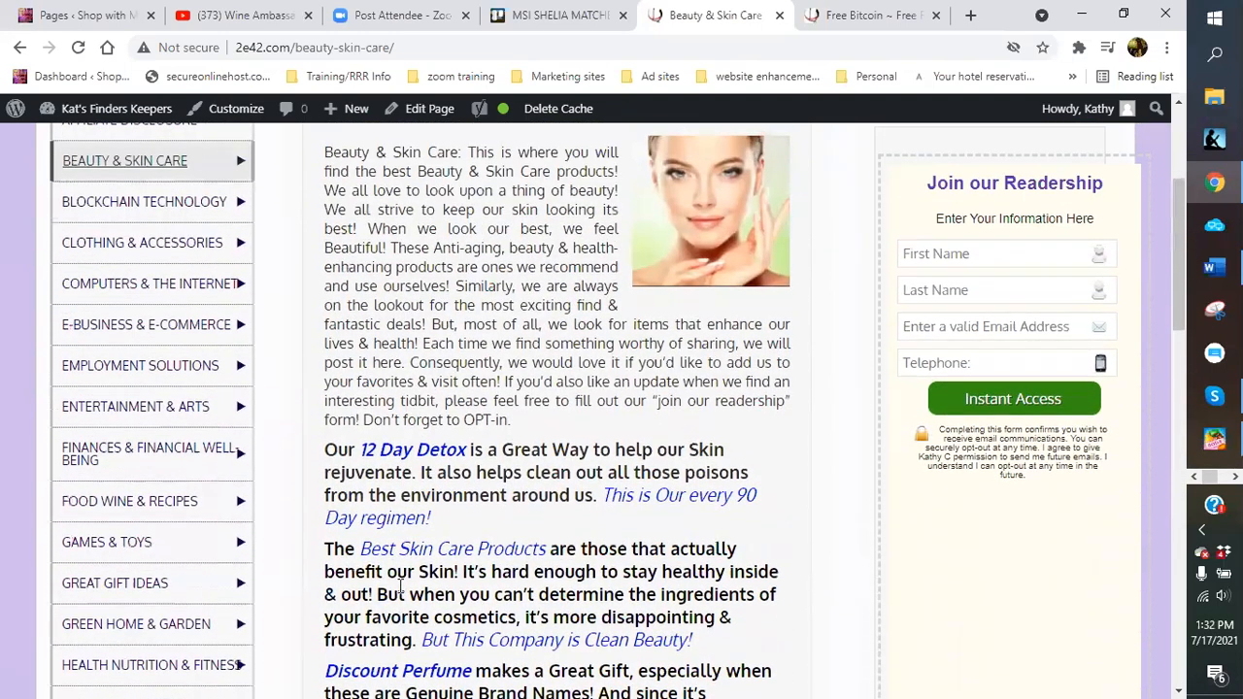
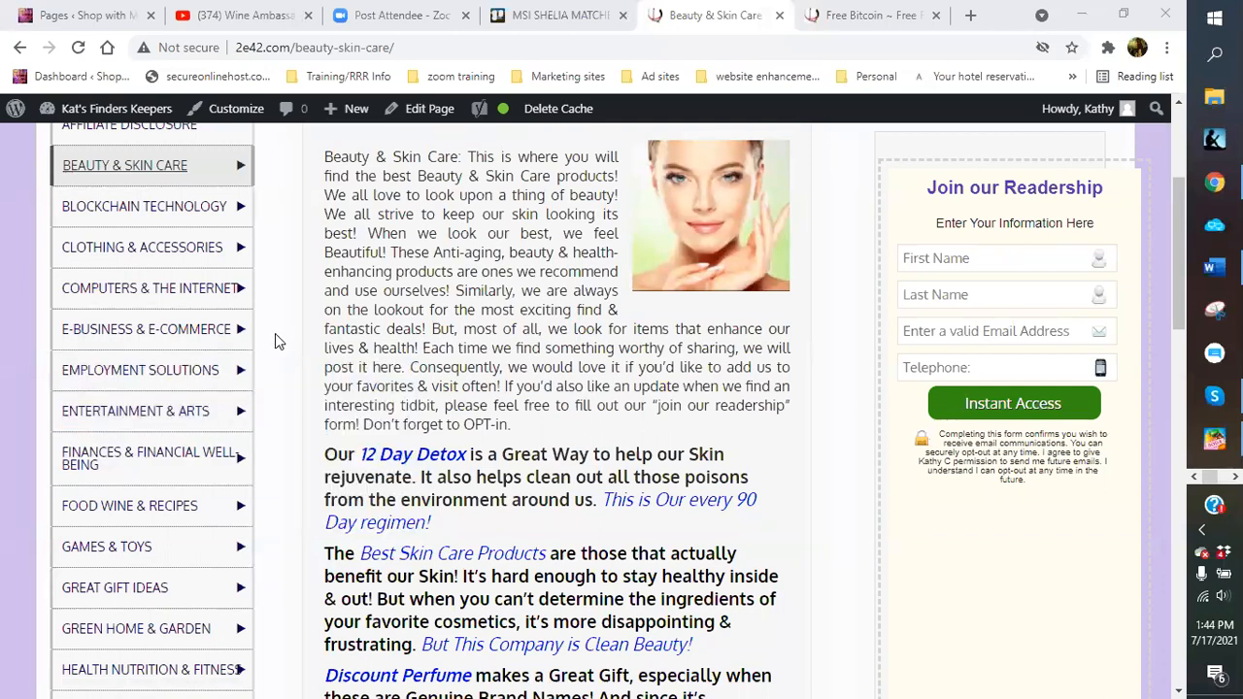
# Close the Free Bitcoin tab and browse the Beauty & Skin Care page's sidebar category flyouts
pyautogui.click(936, 15)
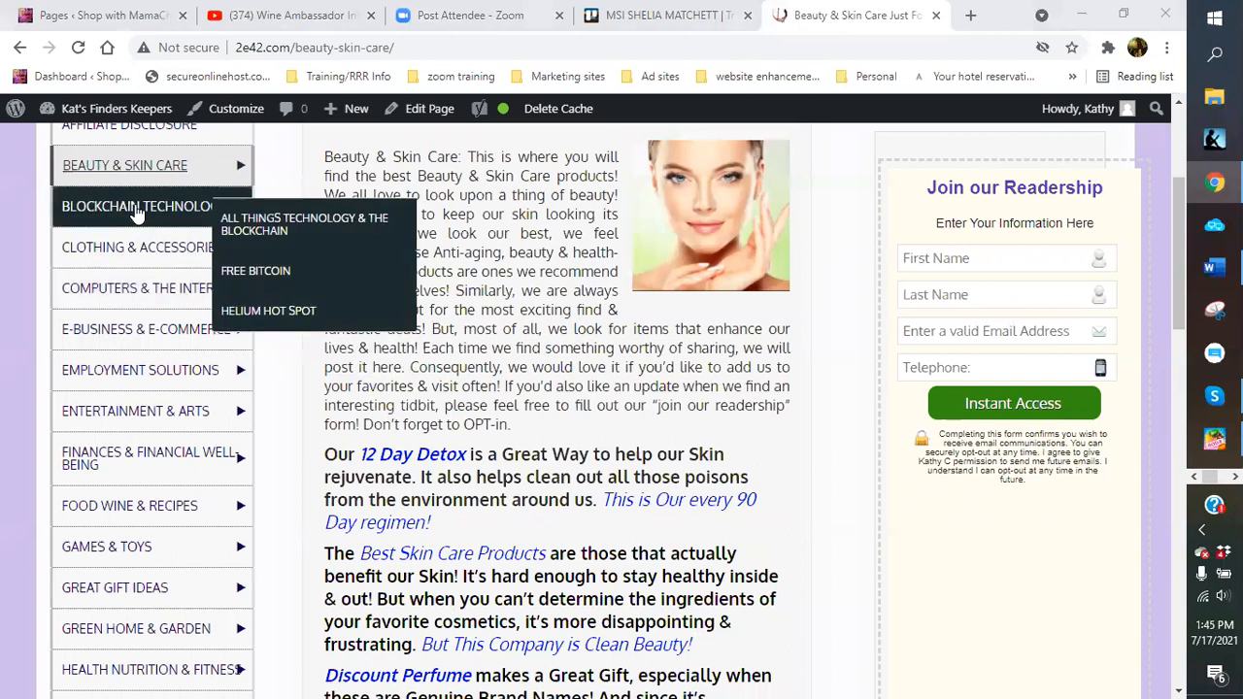
pyautogui.moveTo(121, 181)
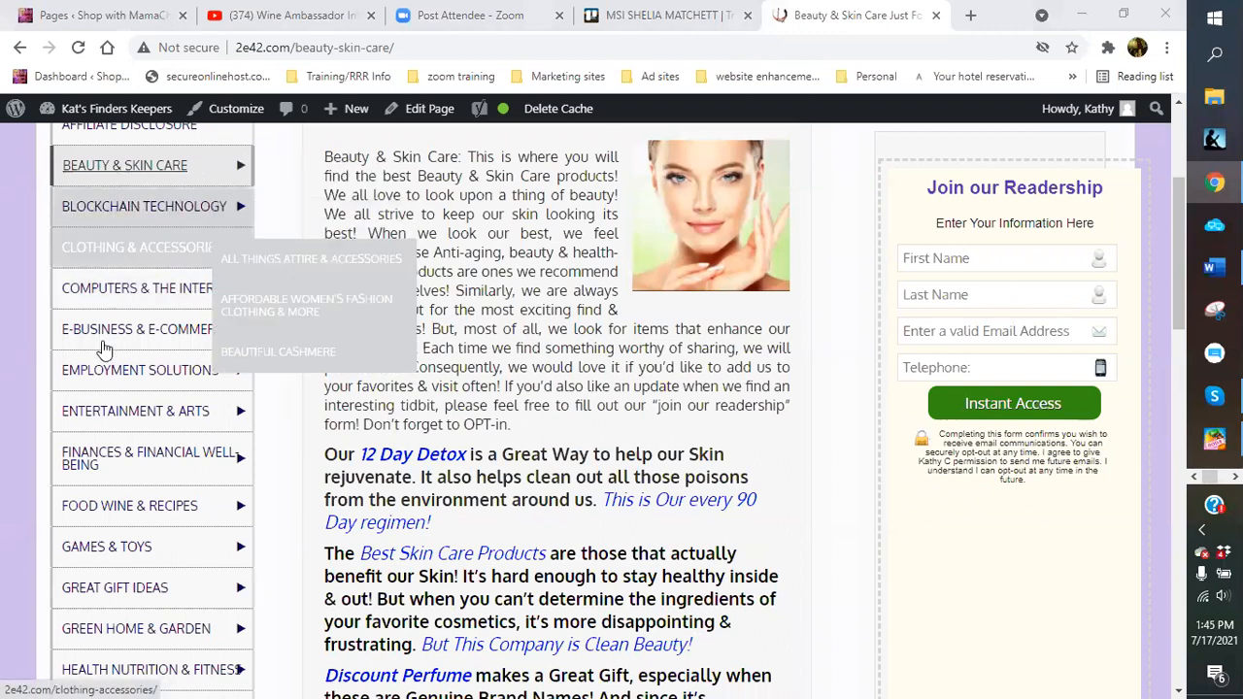
pyautogui.scroll(2, 100, 350)
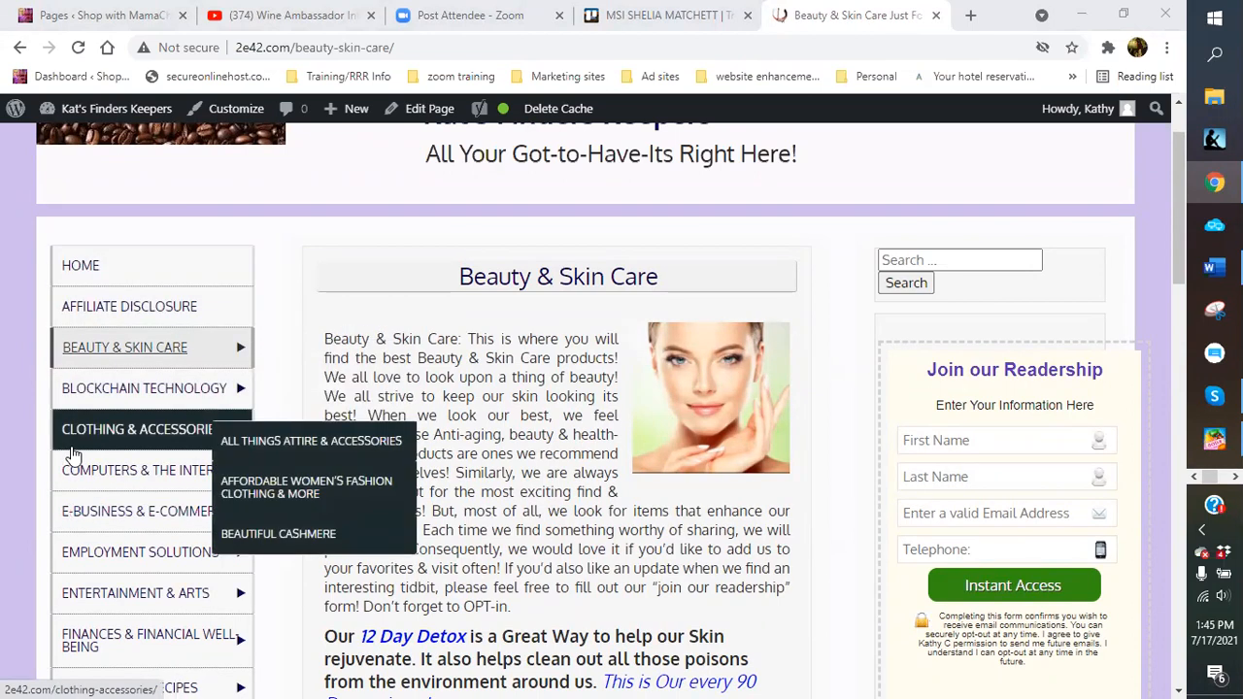
pyautogui.moveTo(145, 387)
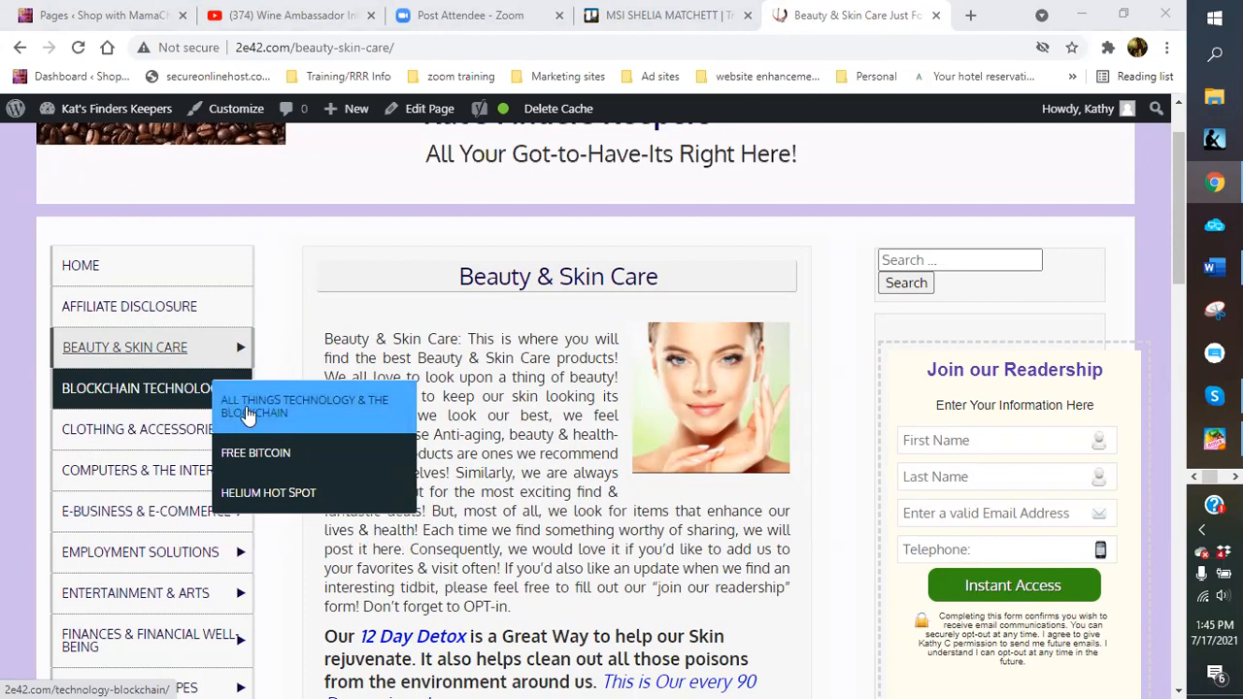
pyautogui.moveTo(90, 440)
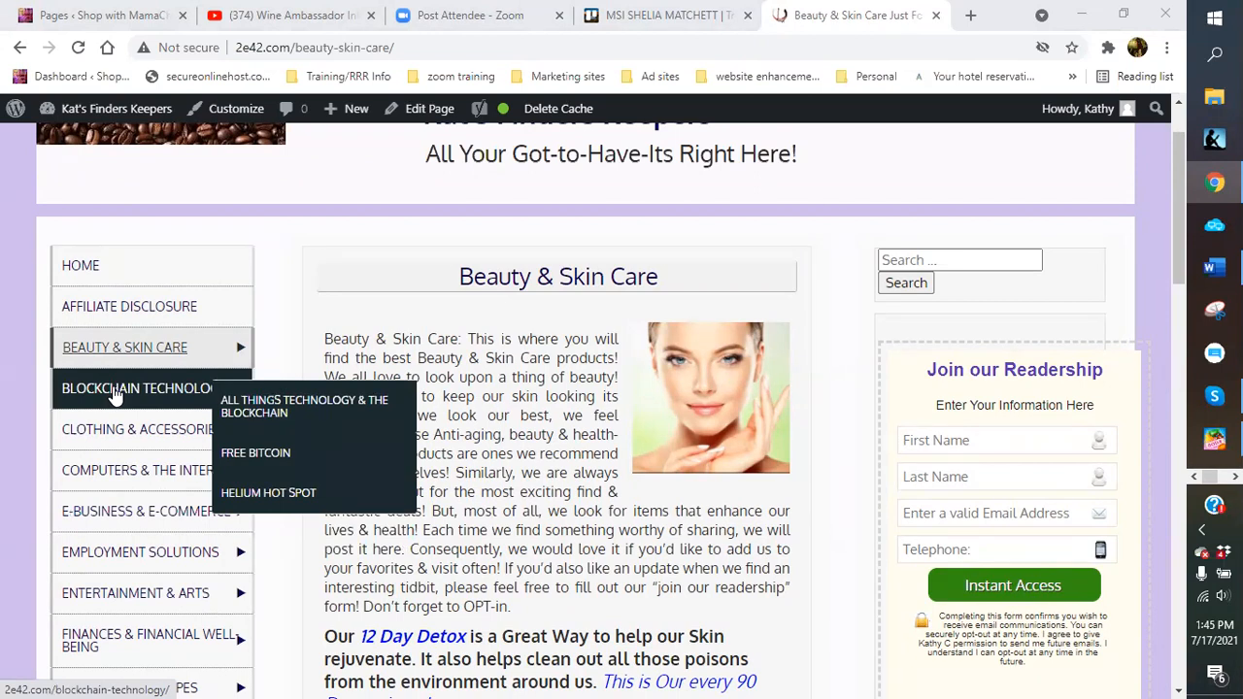
# Open Blockchain Technology from the sidebar and scroll through its introduction, image and cryptocurrency links
pyautogui.click(114, 391)
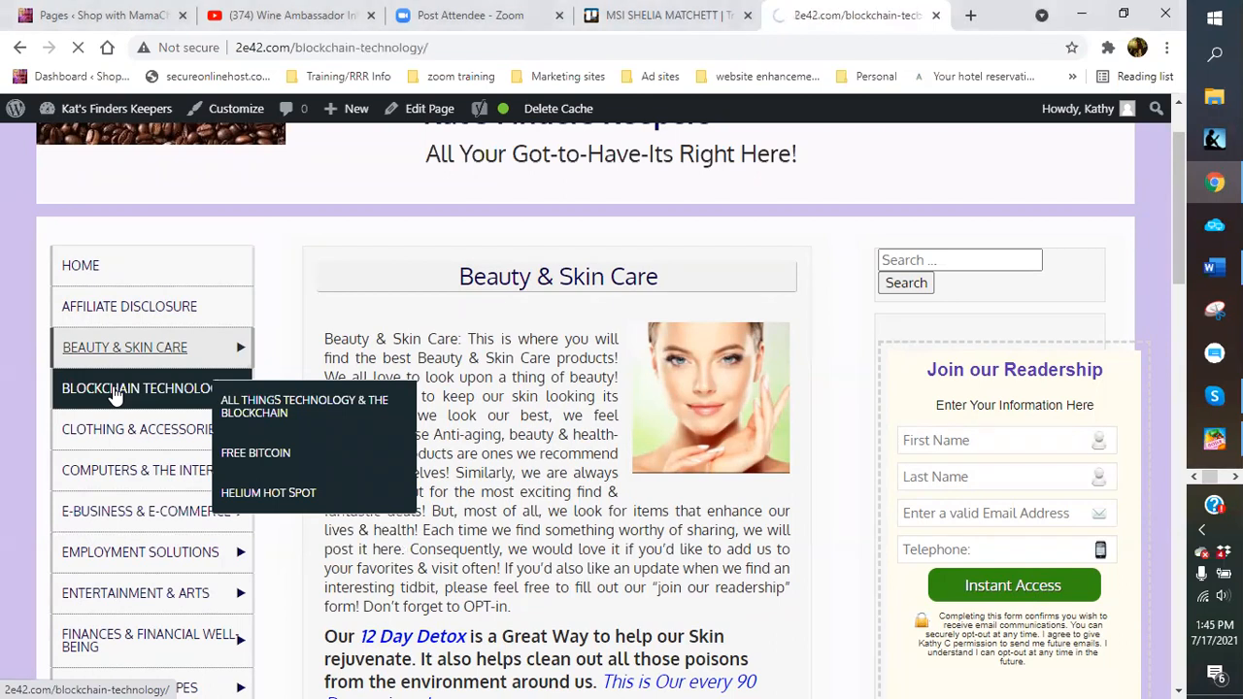
pyautogui.scroll(-3, 469, 602)
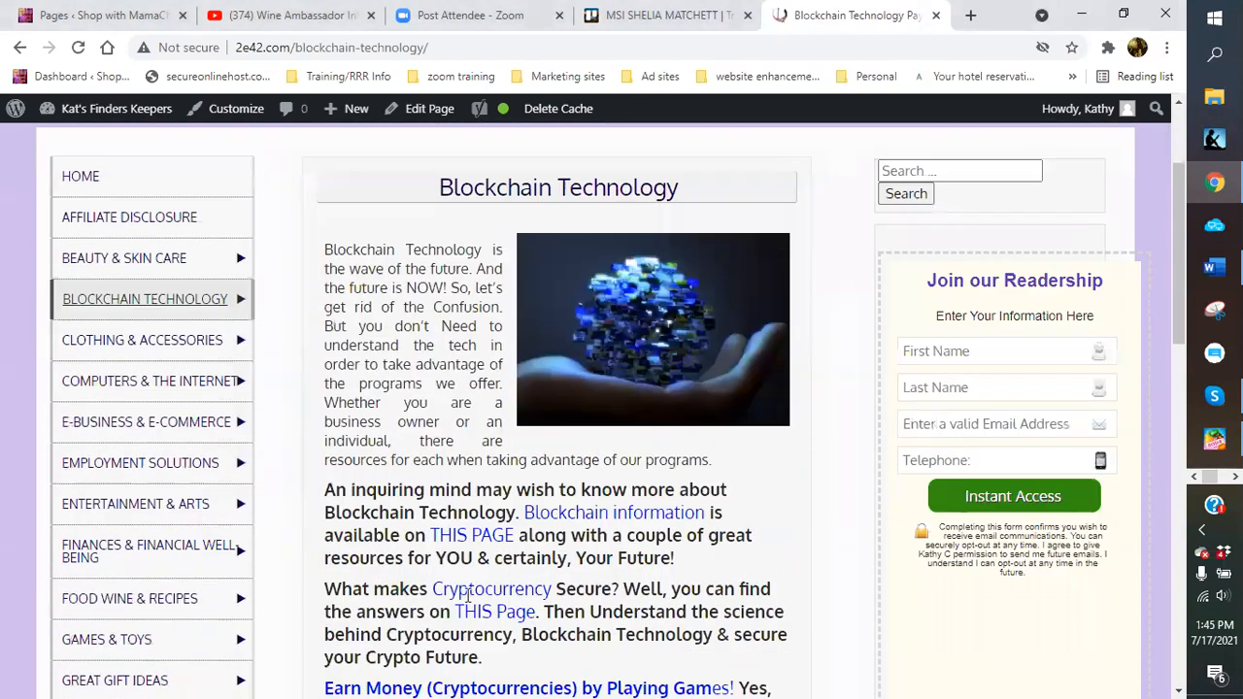
pyautogui.scroll(-2, 464, 593)
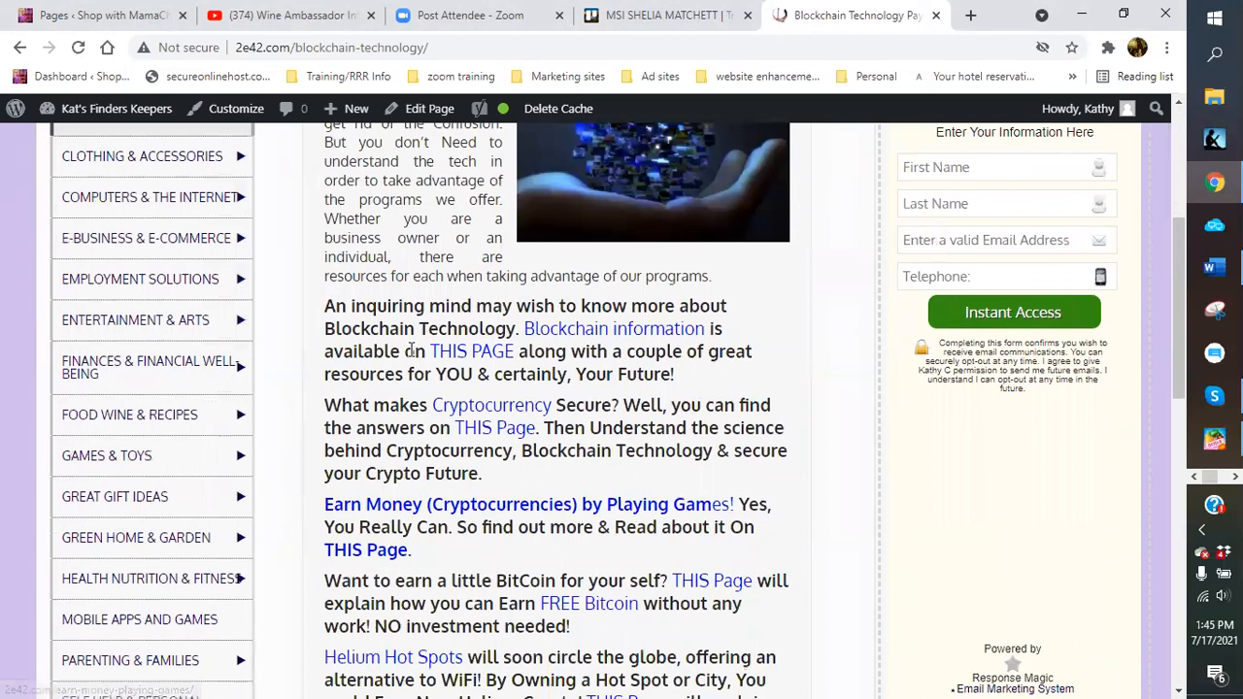
pyautogui.scroll(-1, 418, 389)
pyautogui.scroll(-3, 412, 349)
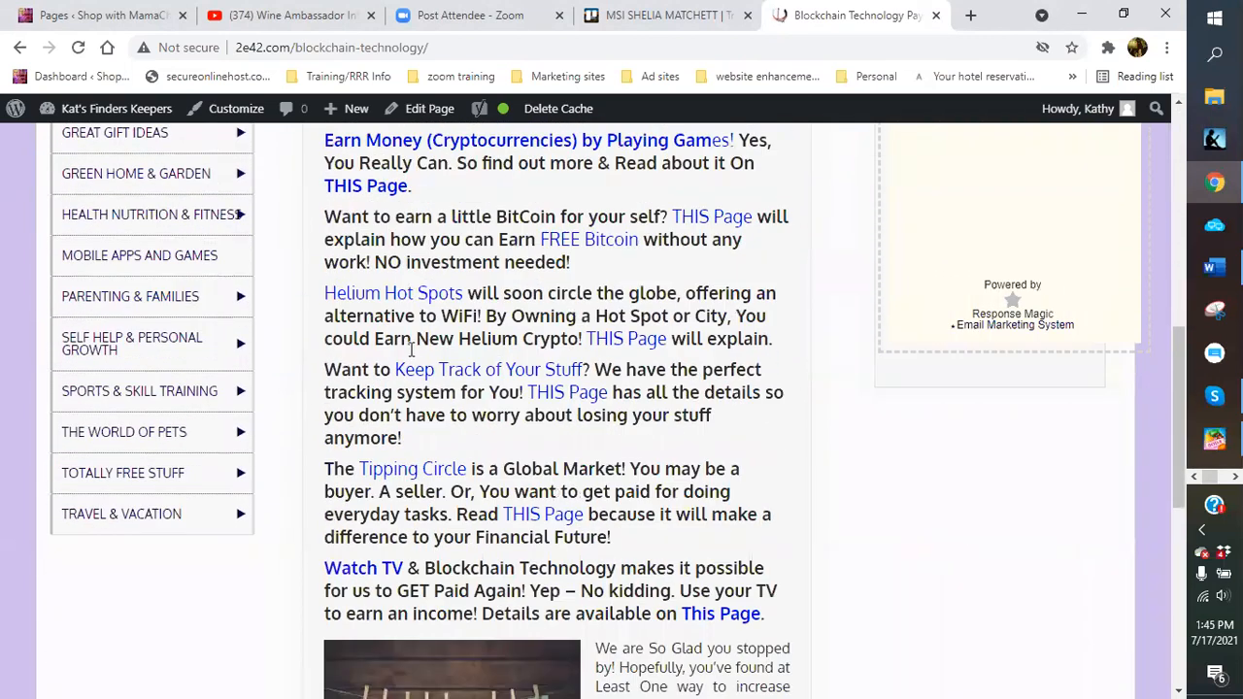
pyautogui.scroll(-2, 411, 350)
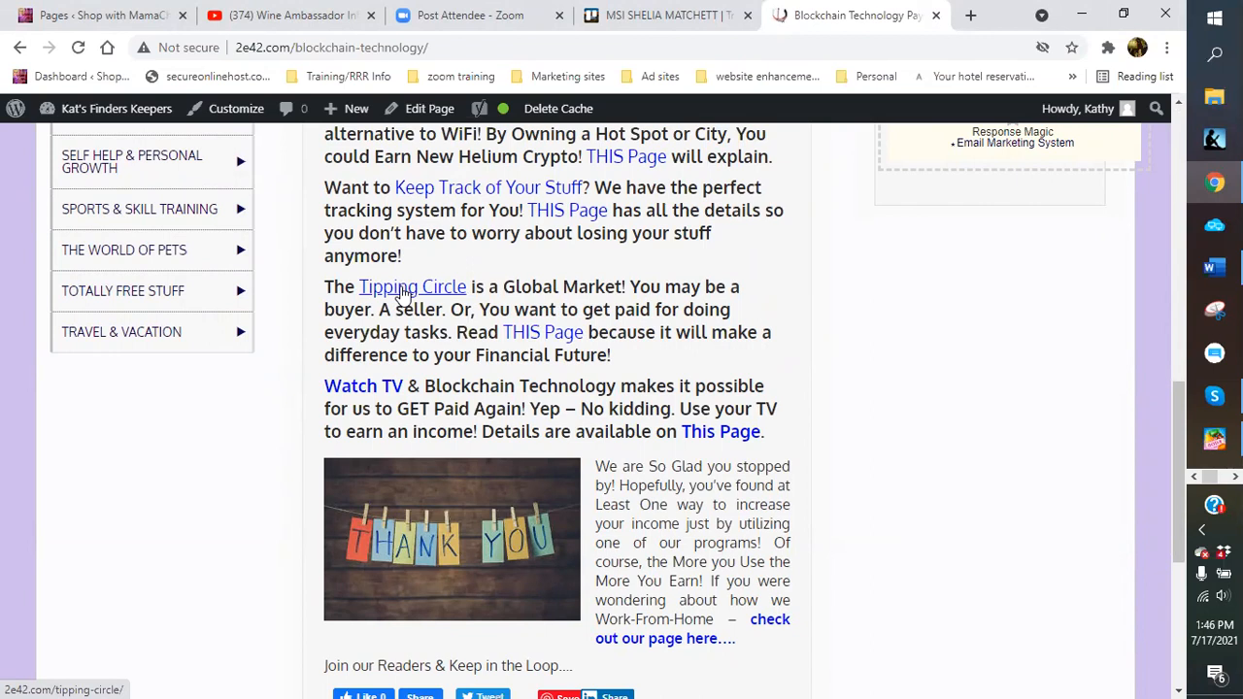
pyautogui.scroll(-1, 223, 282)
pyautogui.scroll(5, 223, 291)
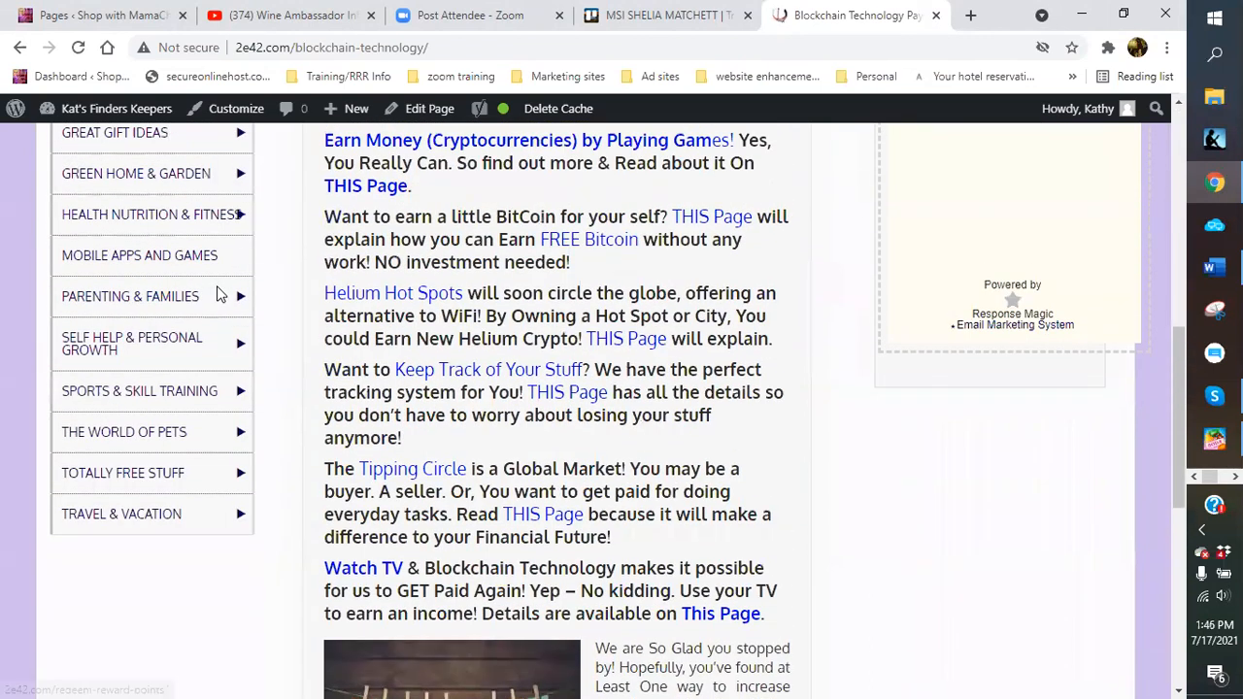
pyautogui.scroll(5, 218, 291)
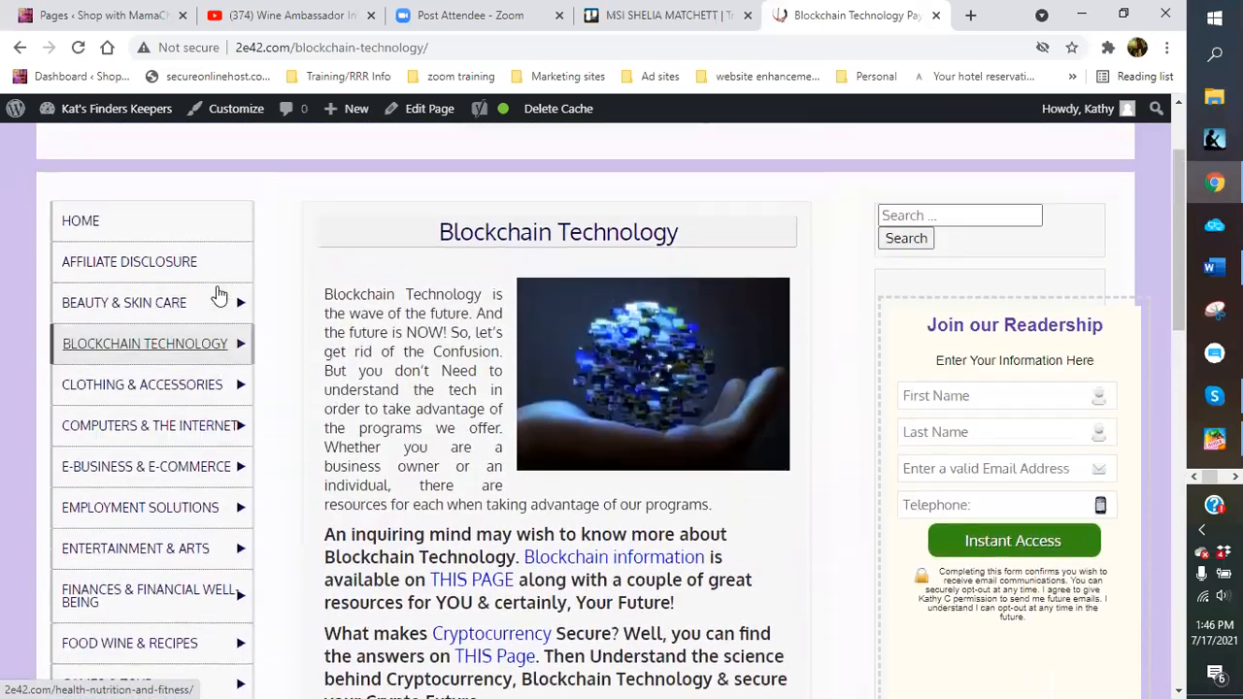
pyautogui.moveTo(167, 361)
pyautogui.moveTo(123, 408)
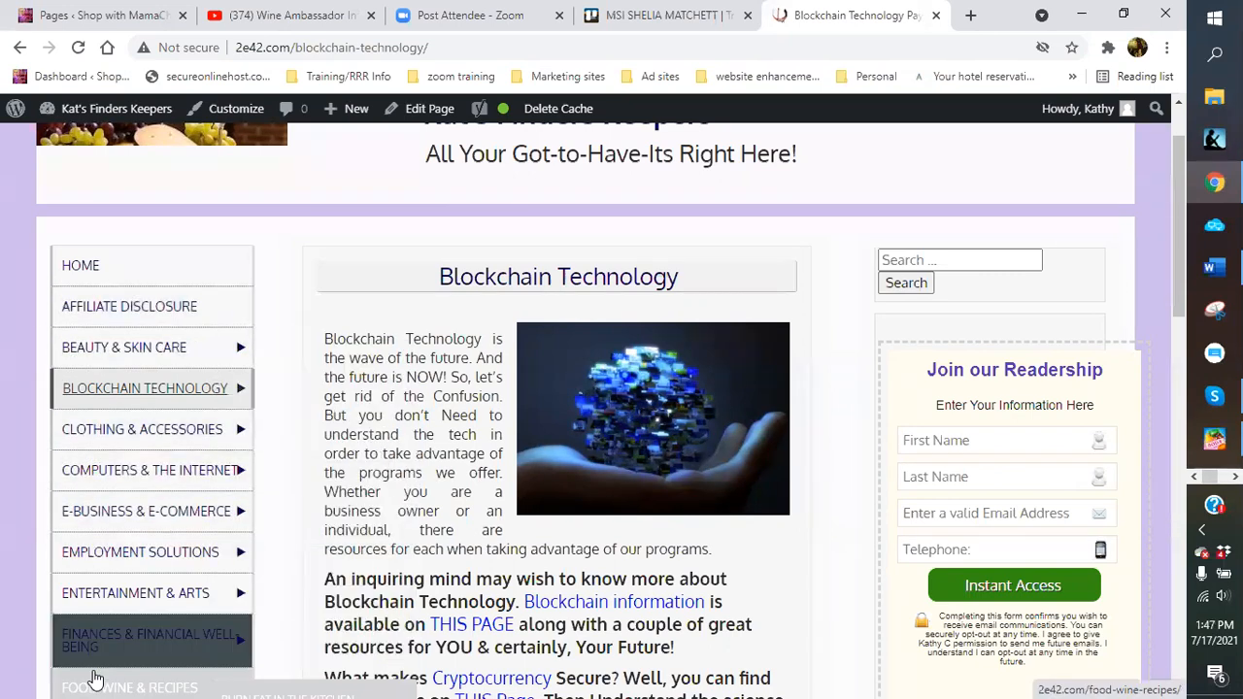
pyautogui.scroll(-3, 165, 506)
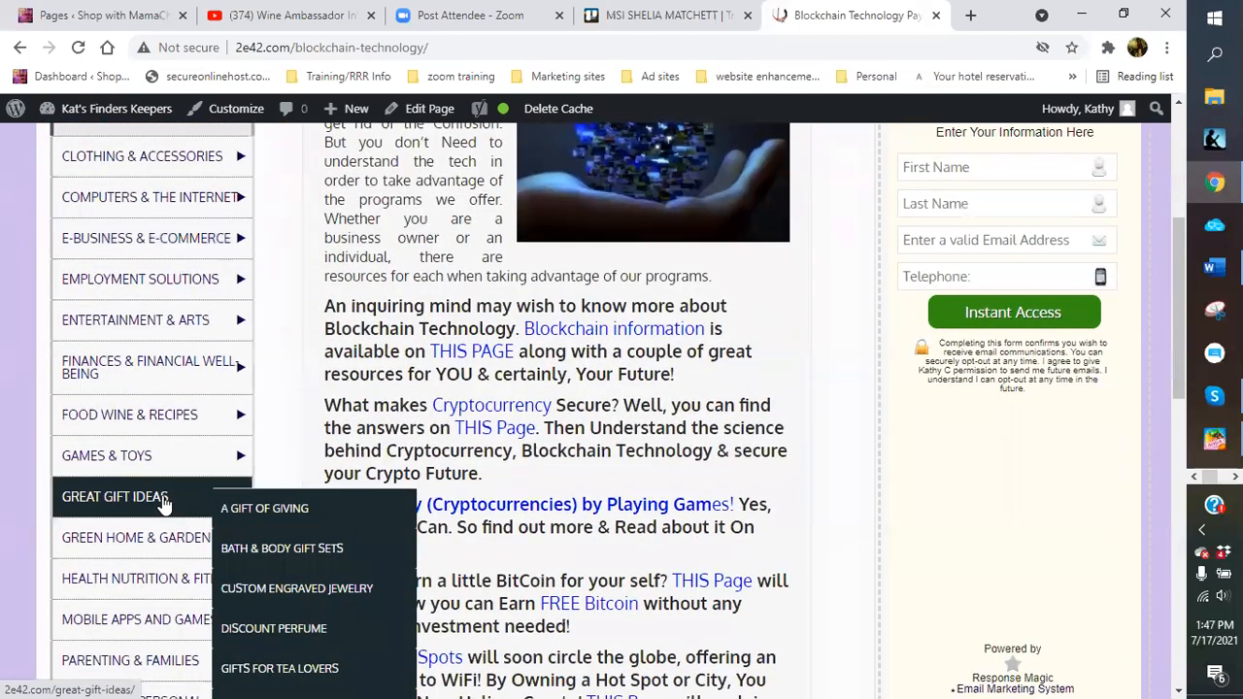
pyautogui.scroll(4, 165, 503)
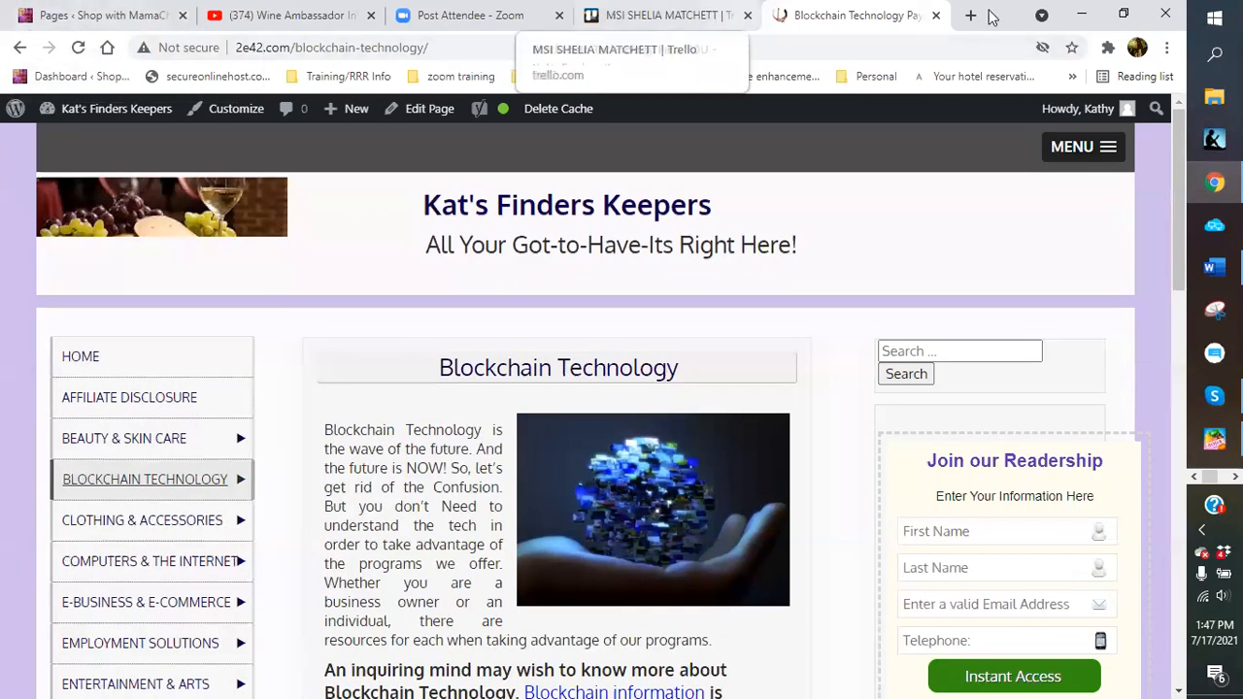
# Close the Blockchain tab and load the Shop with MamaChief homepage through the Dashboard bookmark
pyautogui.click(937, 17)
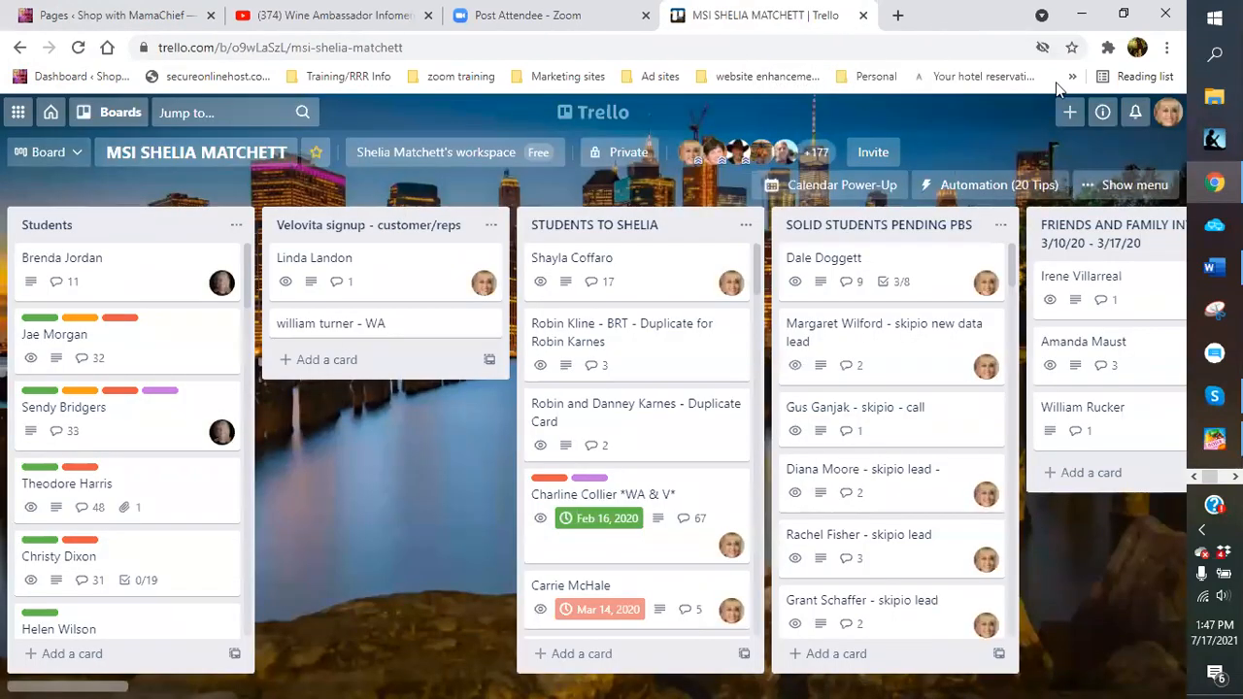
pyautogui.click(898, 21)
pyautogui.click(80, 80)
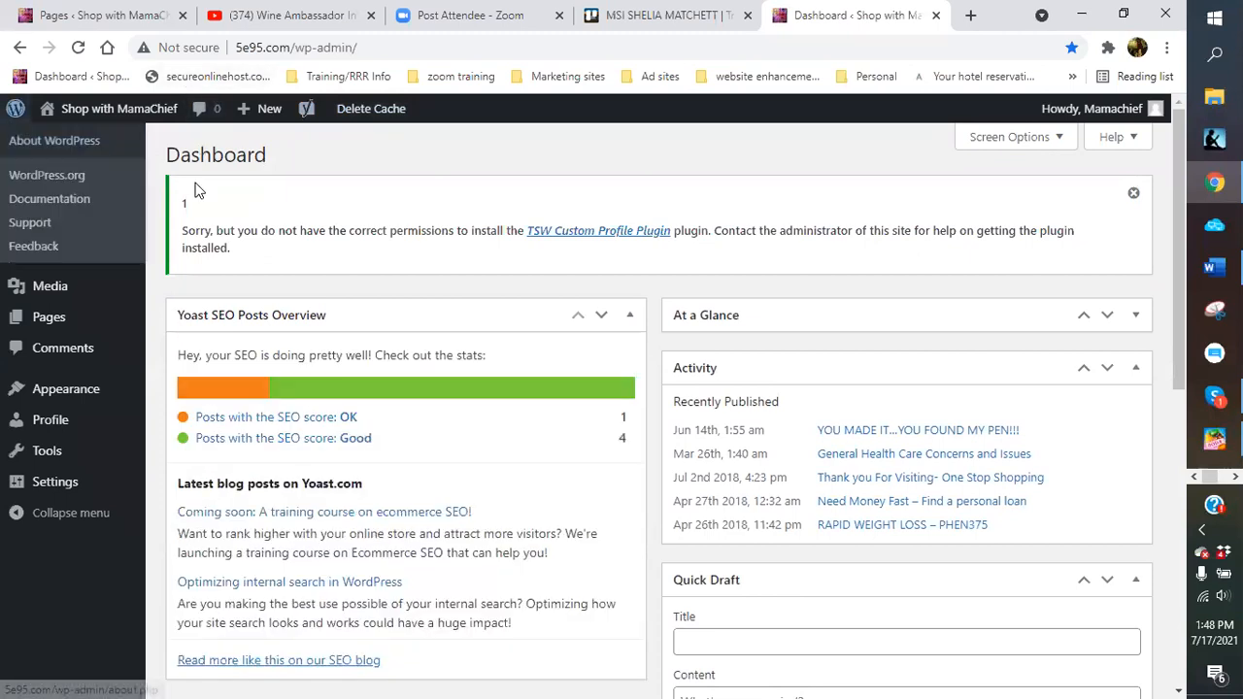
pyautogui.moveTo(117, 109)
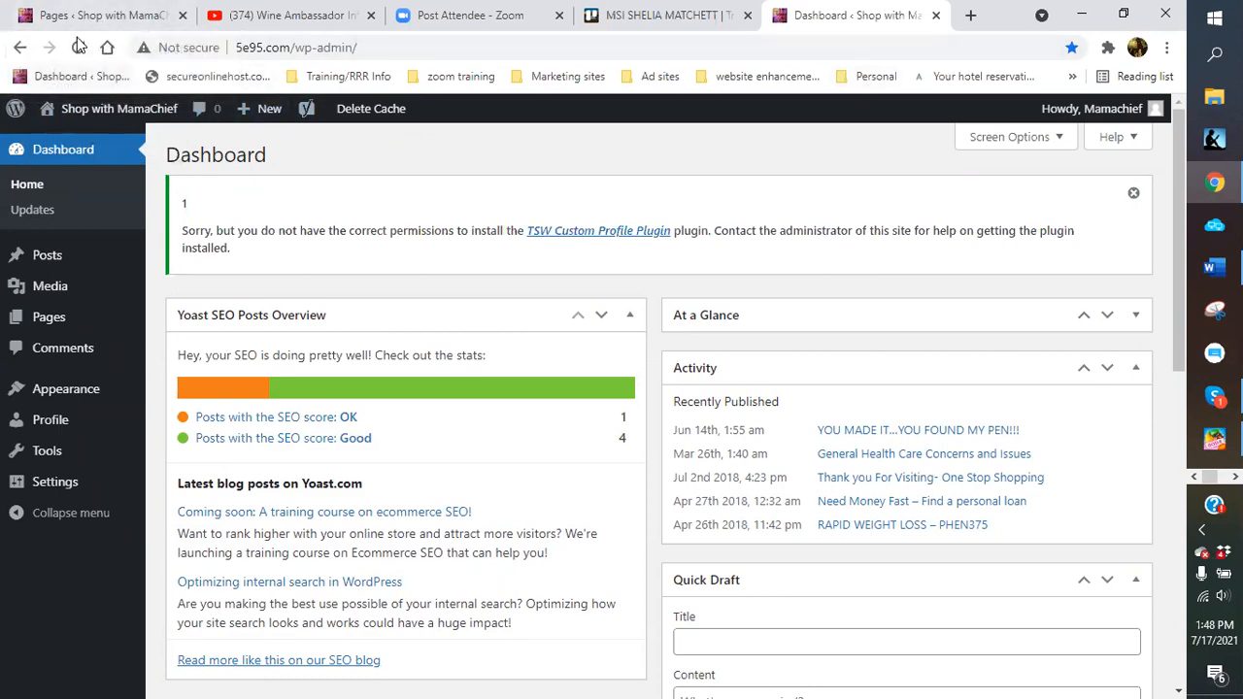
pyautogui.click(114, 114)
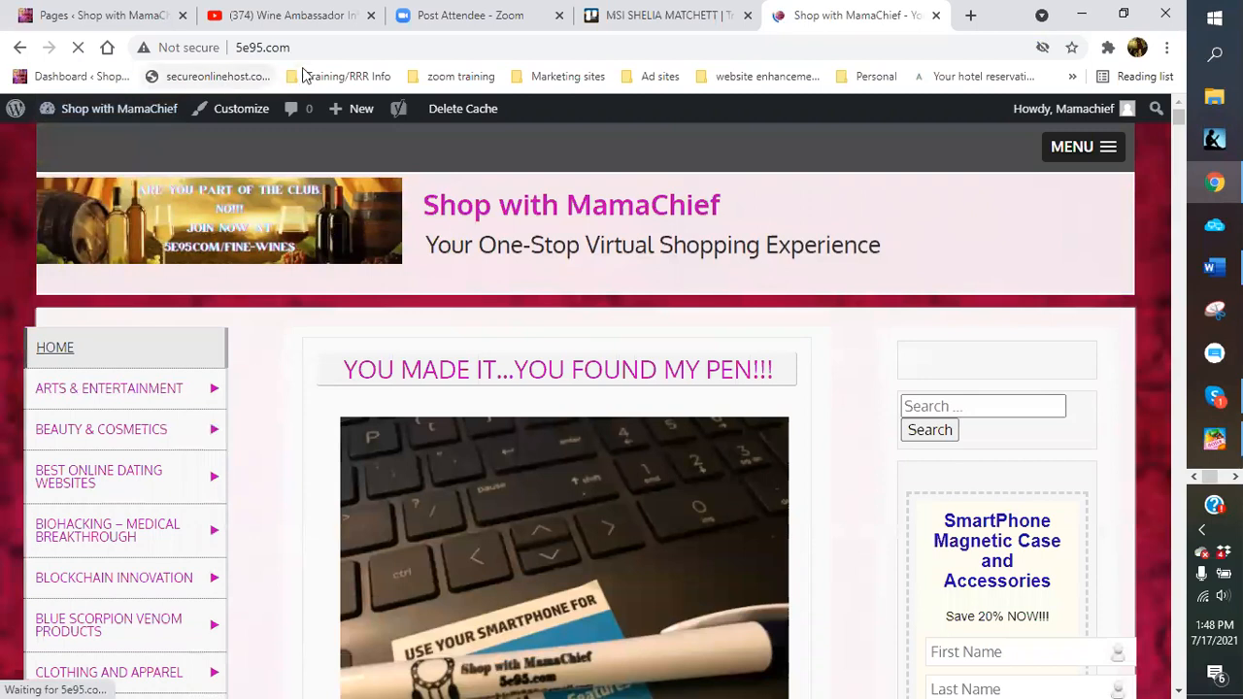
# Expand Arts & Entertainment in the storefront menu, then load the live homepage from the Pages tab
pyautogui.click(970, 15)
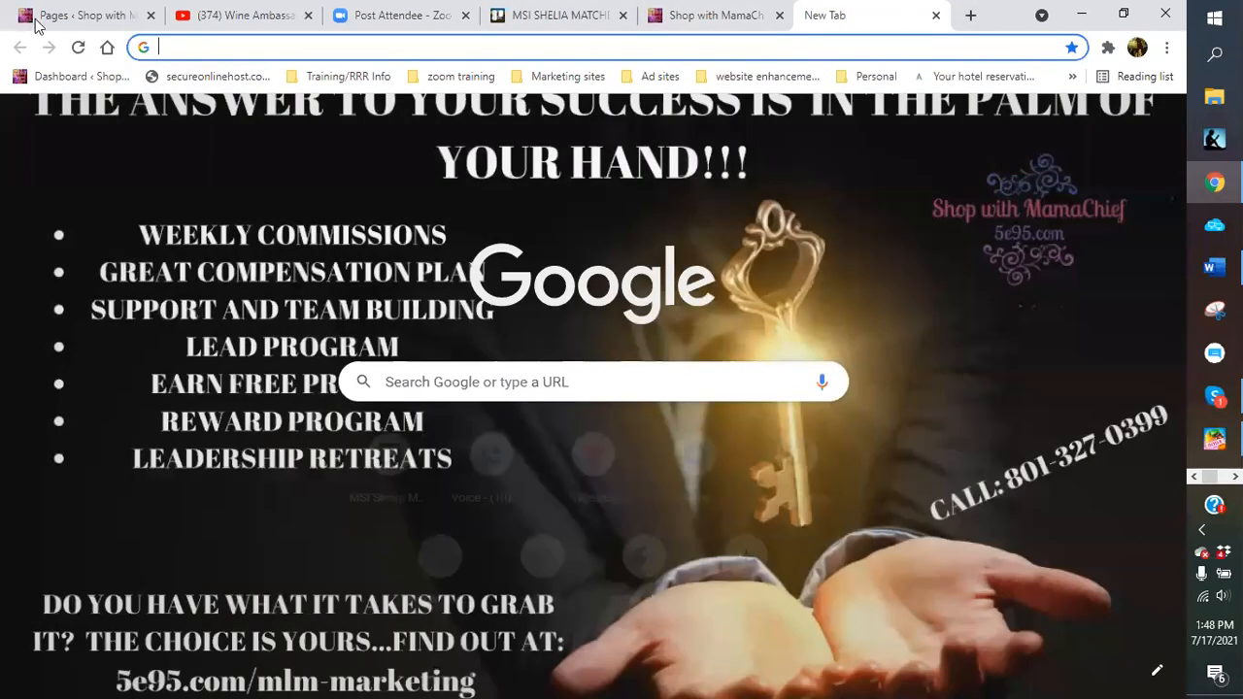
pyautogui.click(39, 20)
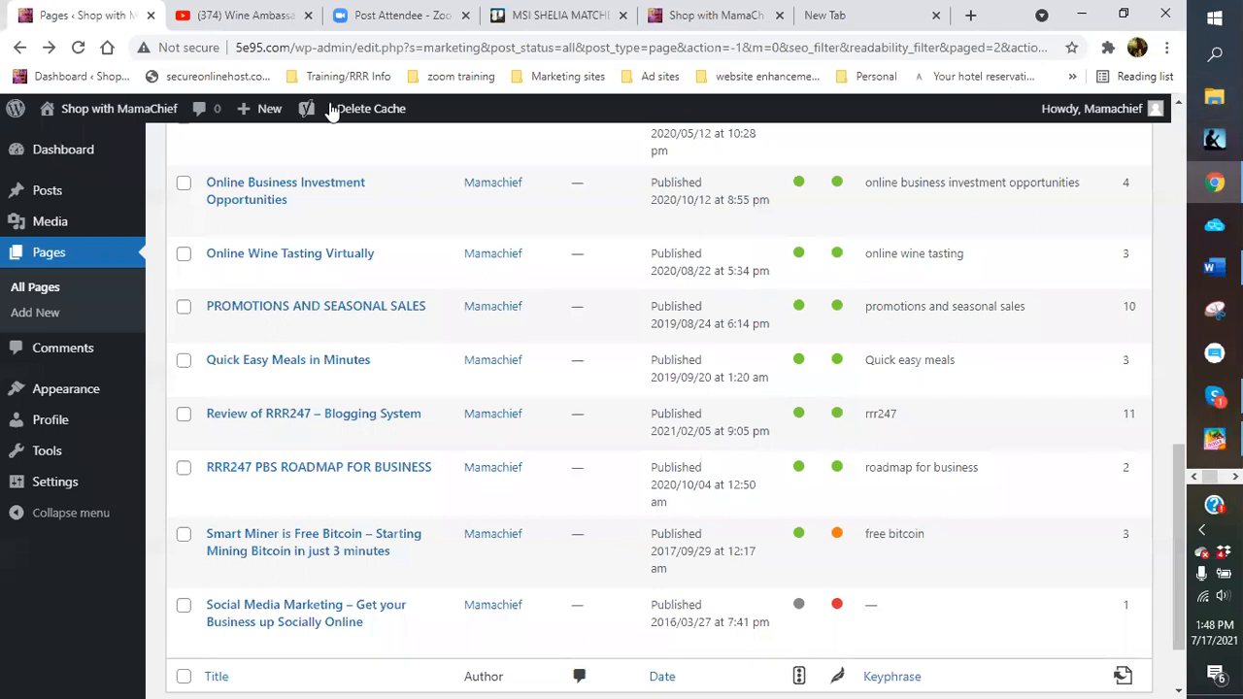
pyautogui.click(718, 24)
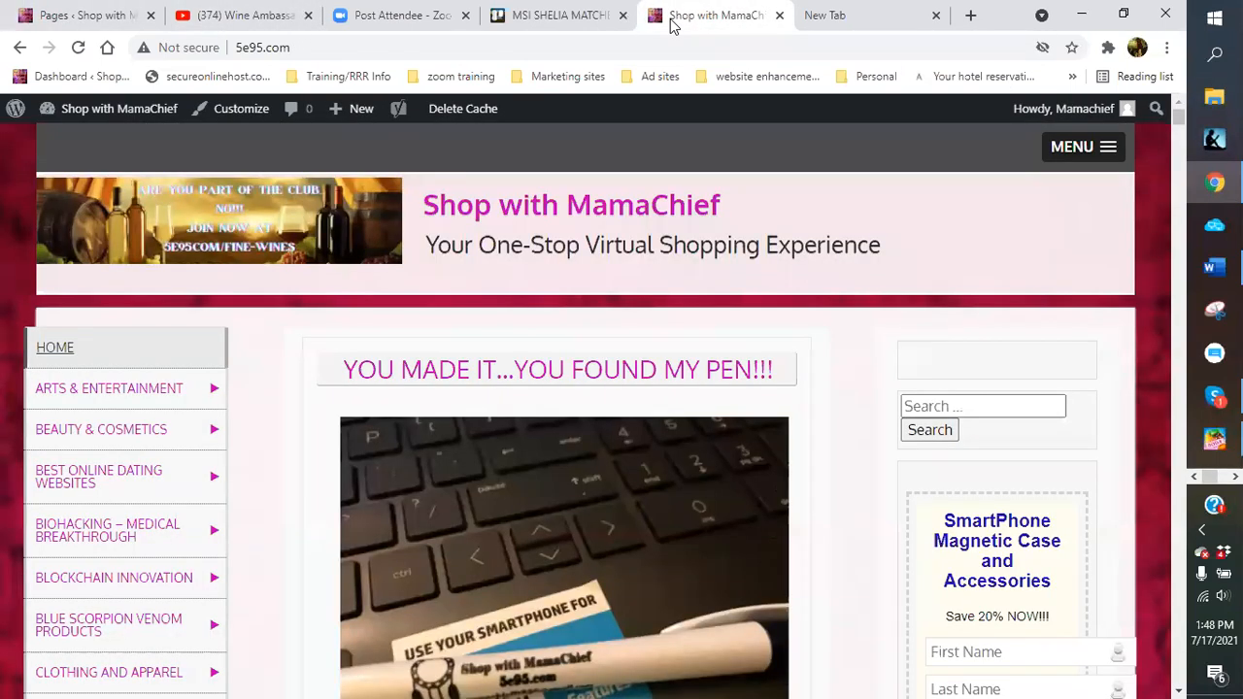
pyautogui.click(1104, 154)
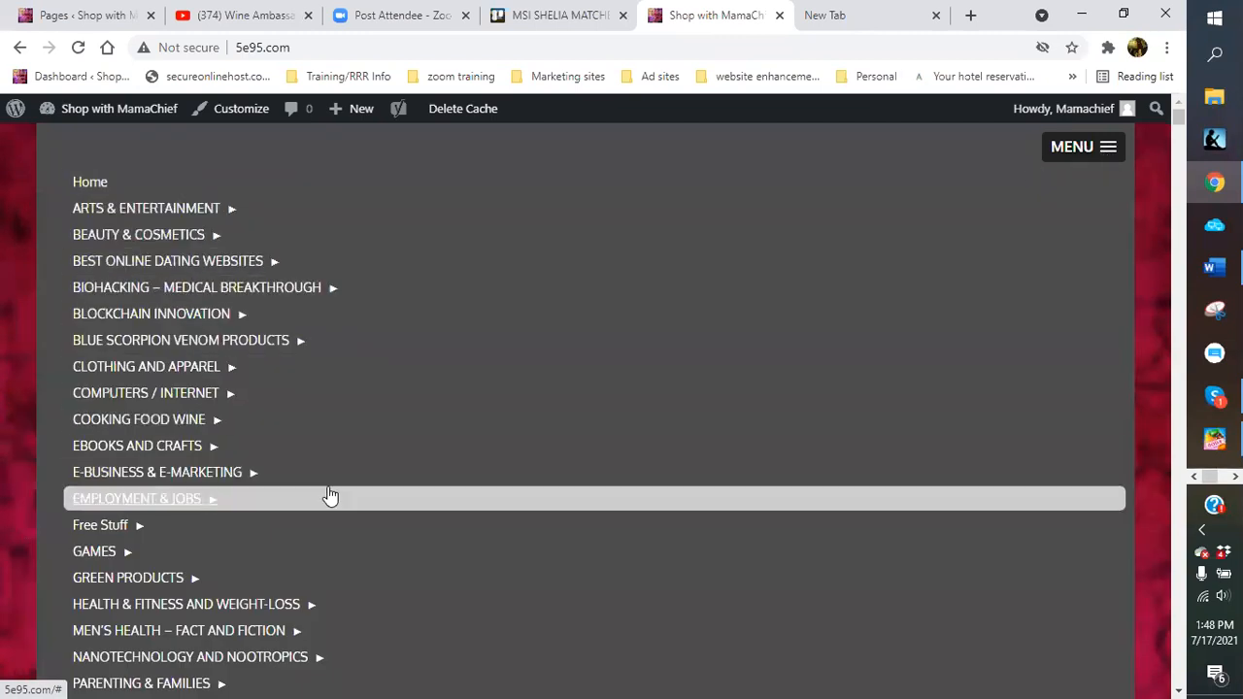
pyautogui.scroll(-1, 327, 494)
pyautogui.scroll(-4, 328, 495)
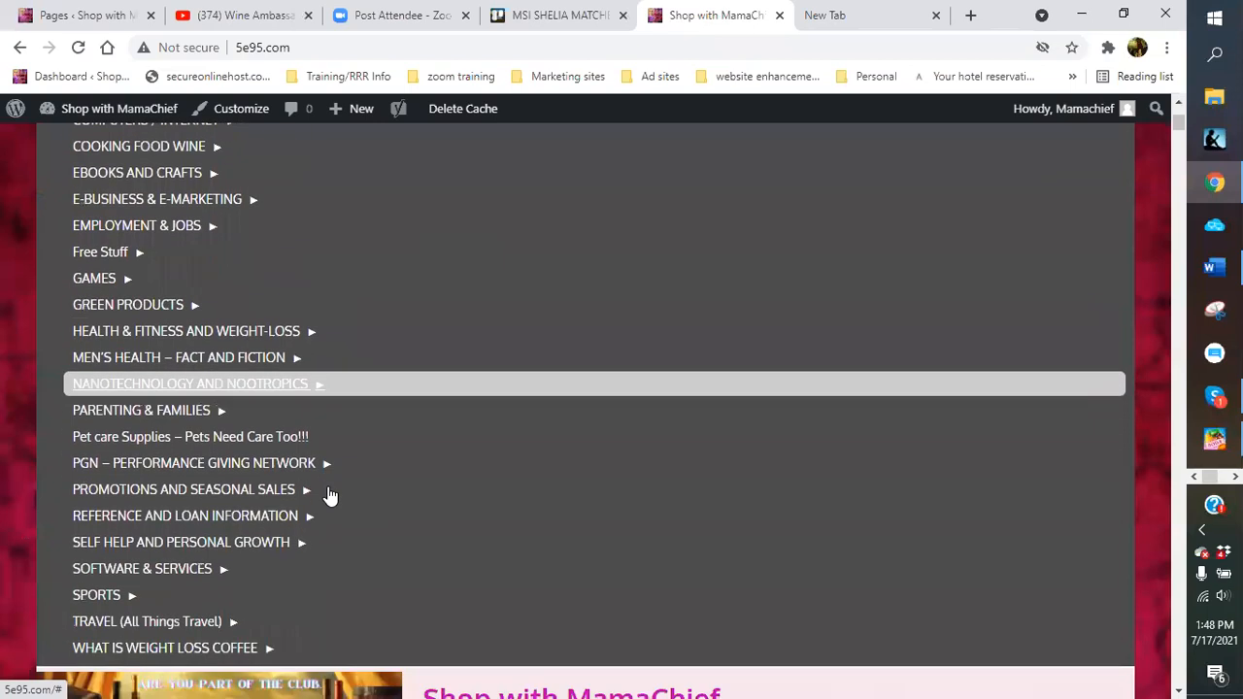
pyautogui.scroll(-4, 330, 495)
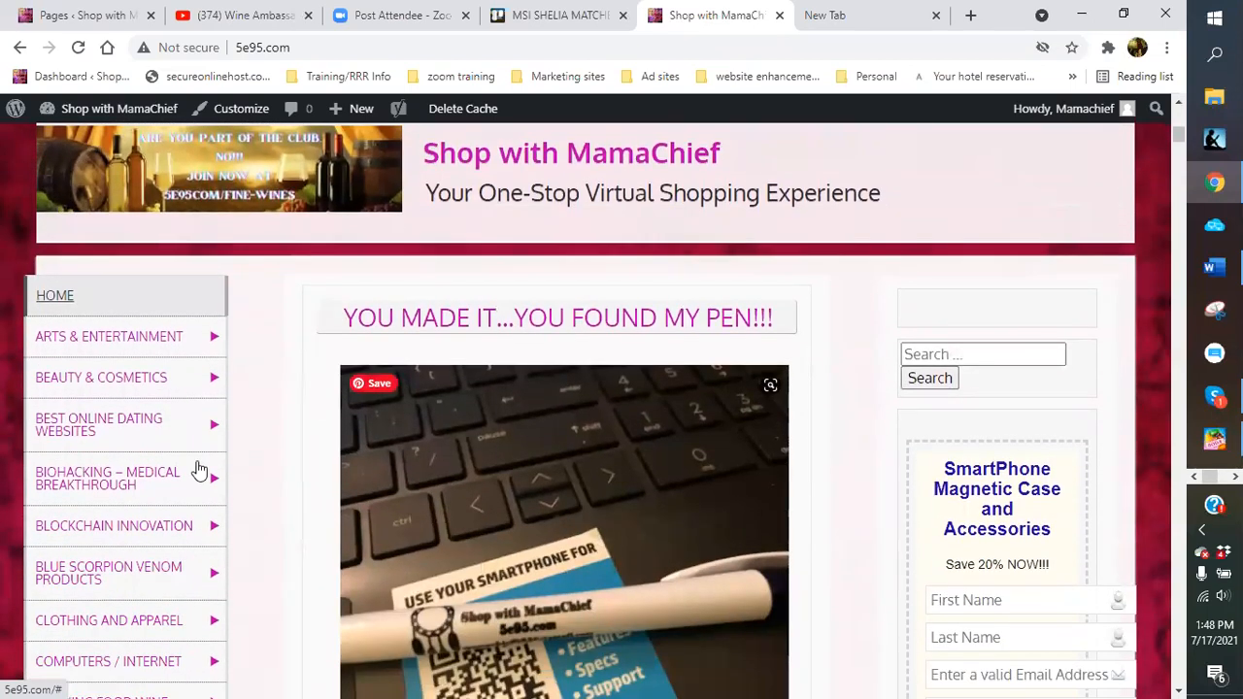
pyautogui.scroll(2, 199, 466)
pyautogui.scroll(8, 197, 454)
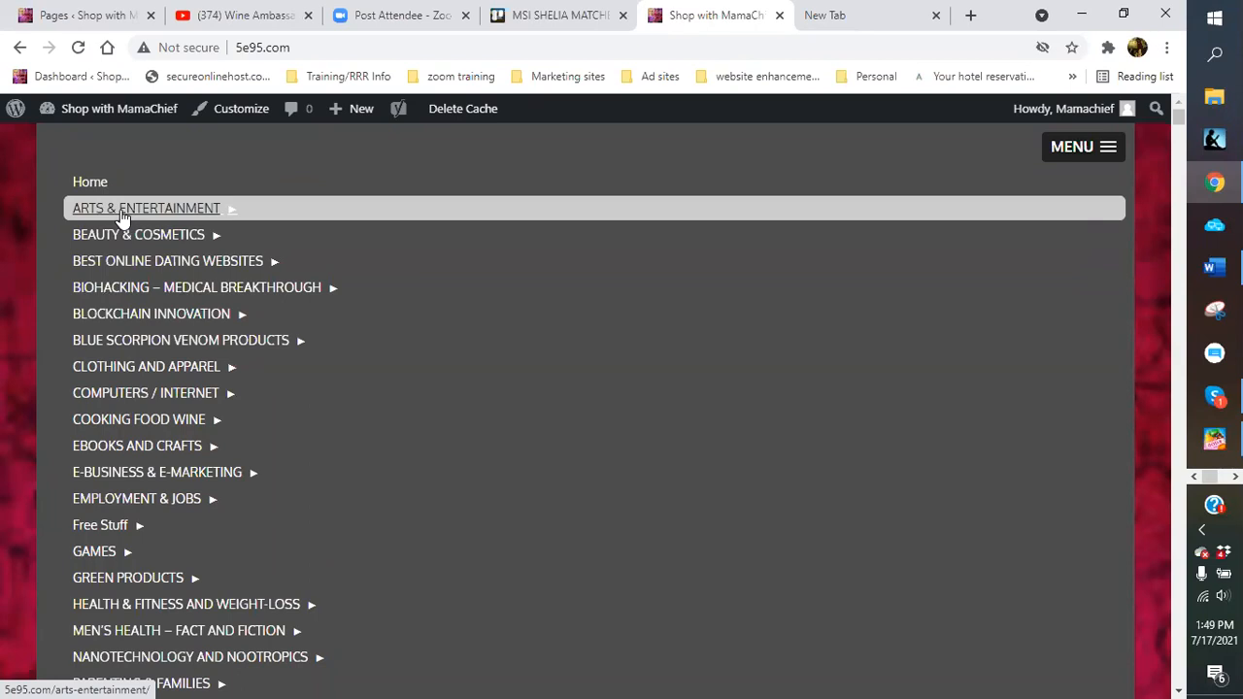
pyautogui.click(122, 216)
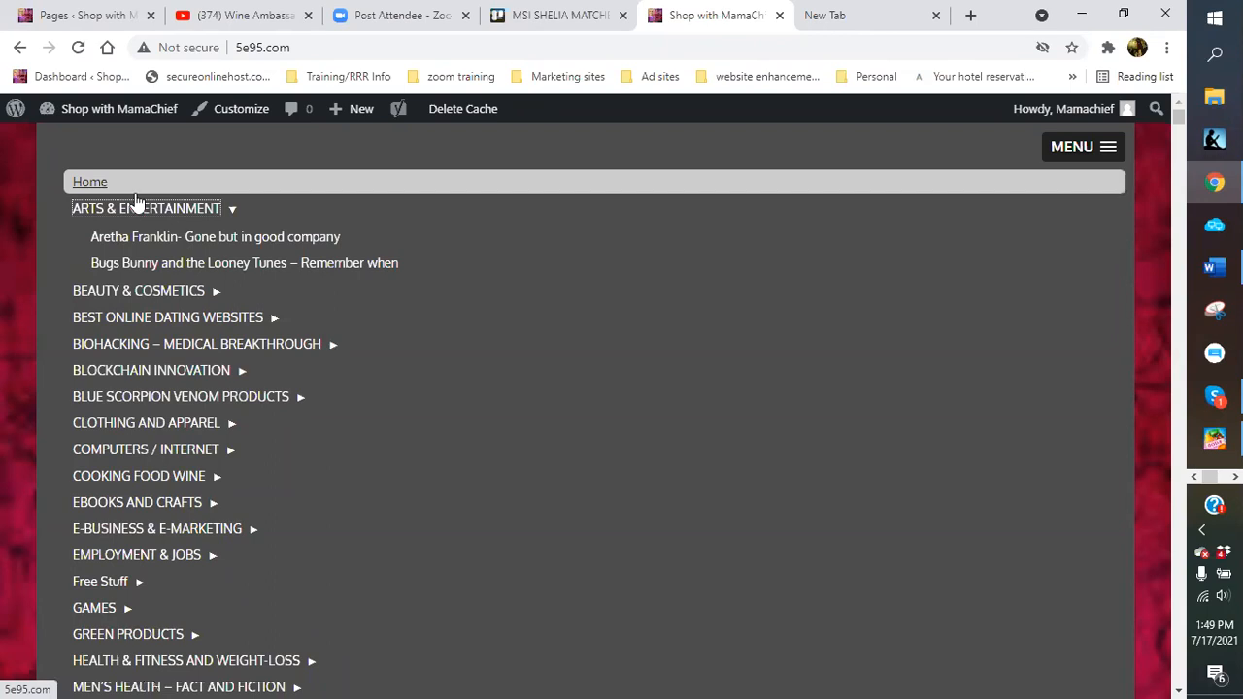
pyautogui.click(84, 16)
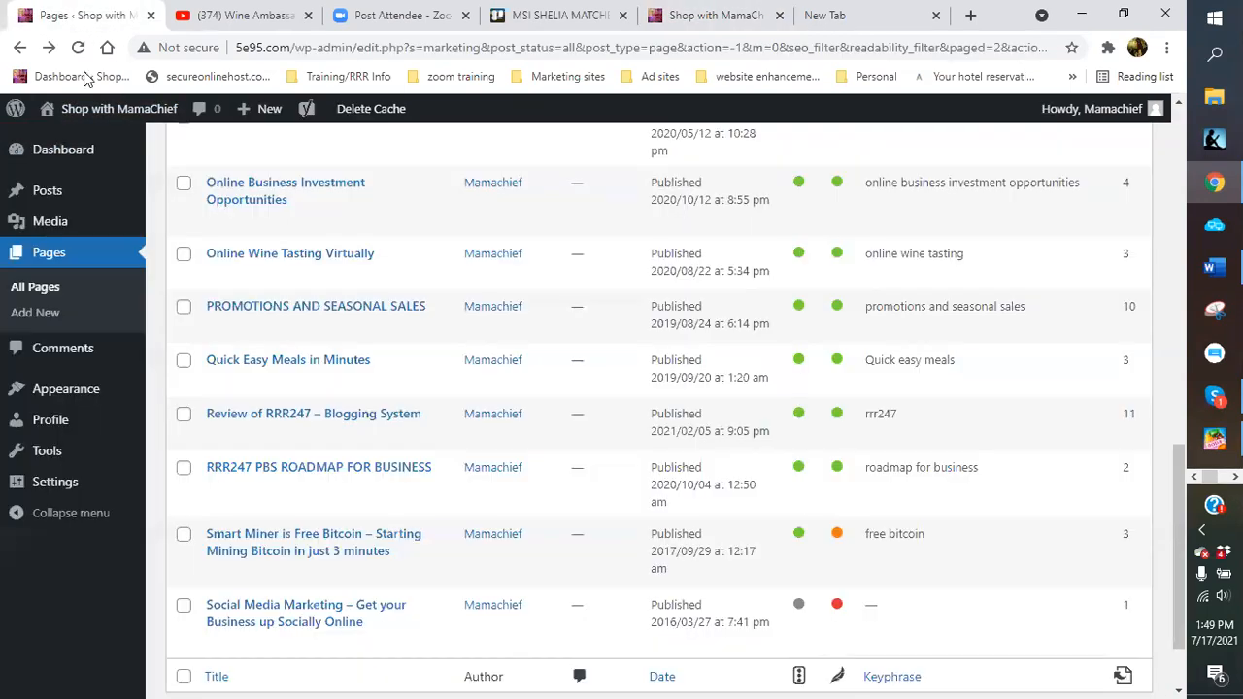
pyautogui.click(85, 116)
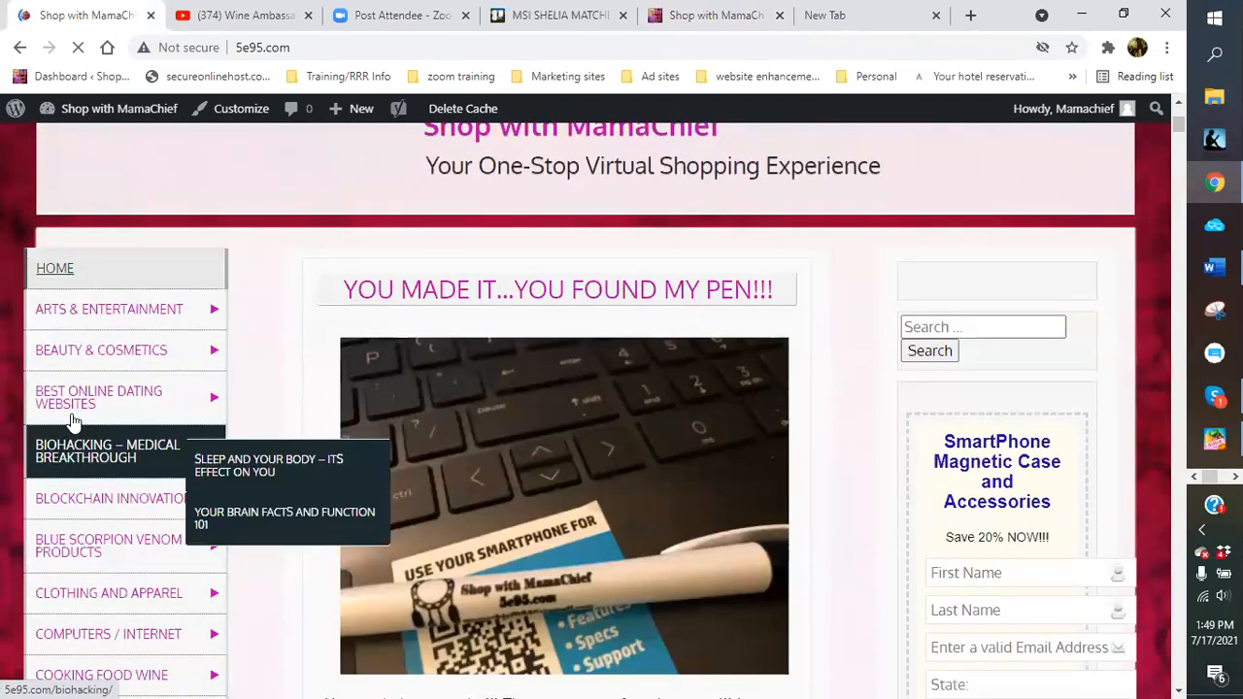
# Open the Arts & Entertainment category page and glance over it
pyautogui.moveTo(68, 320)
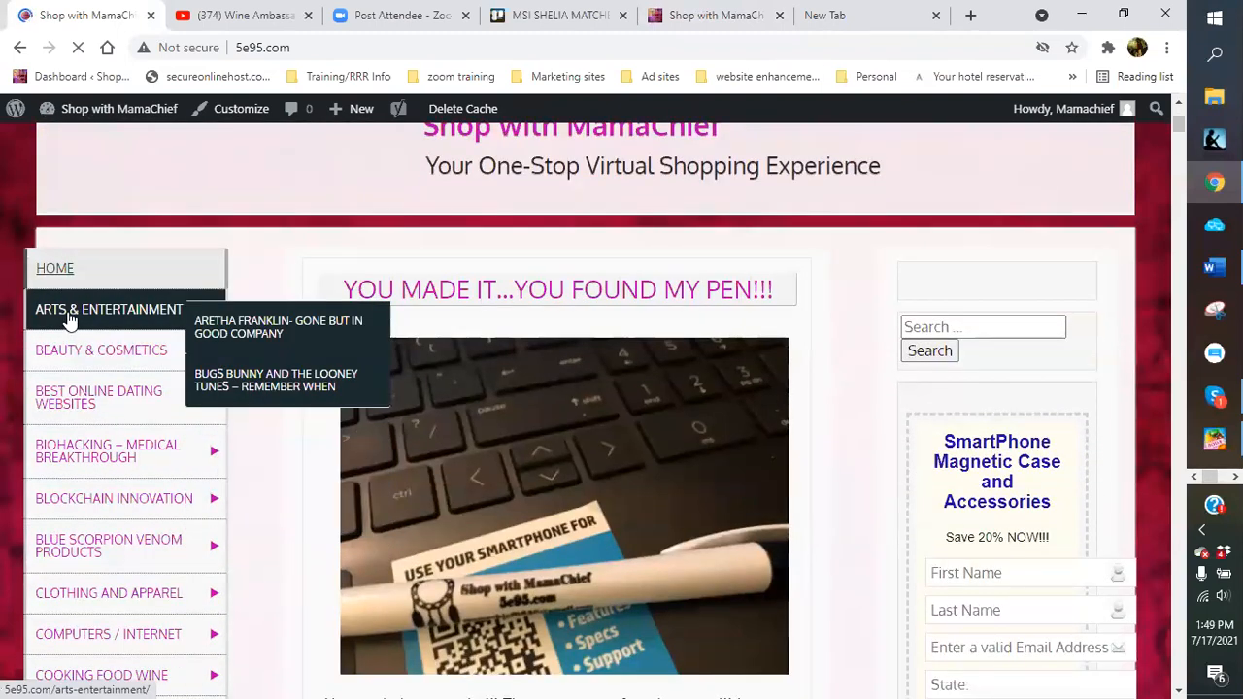
pyautogui.click(68, 319)
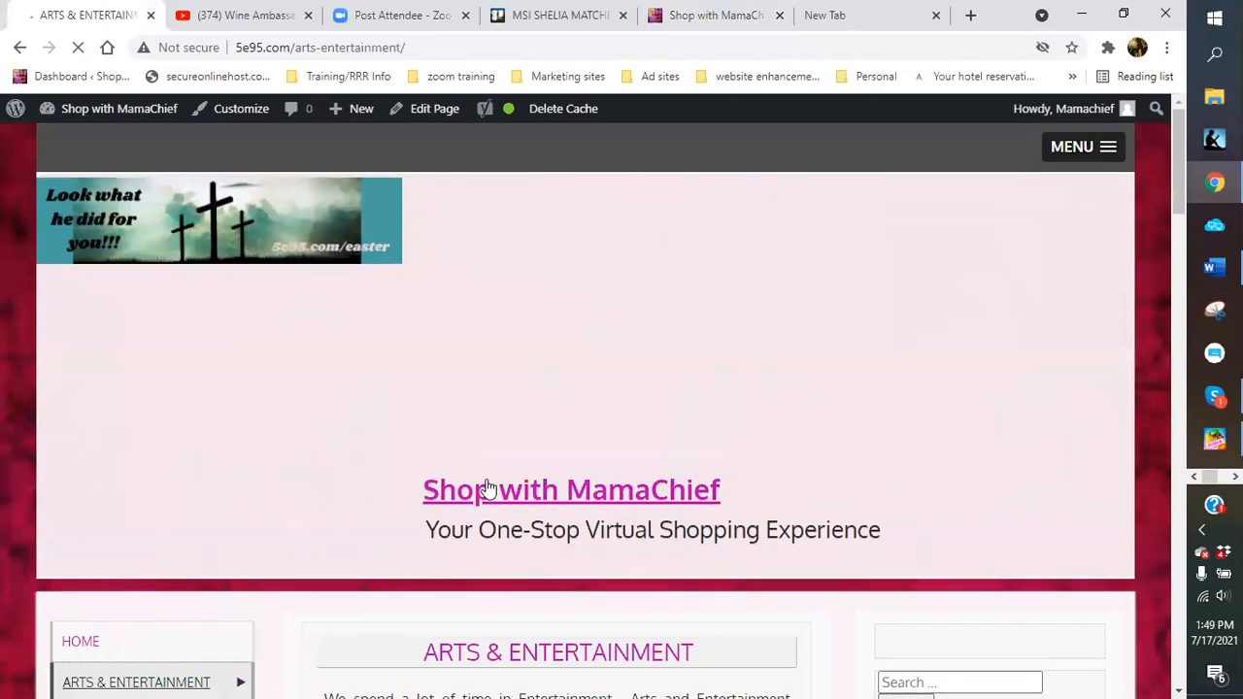
pyautogui.scroll(-10, 490, 478)
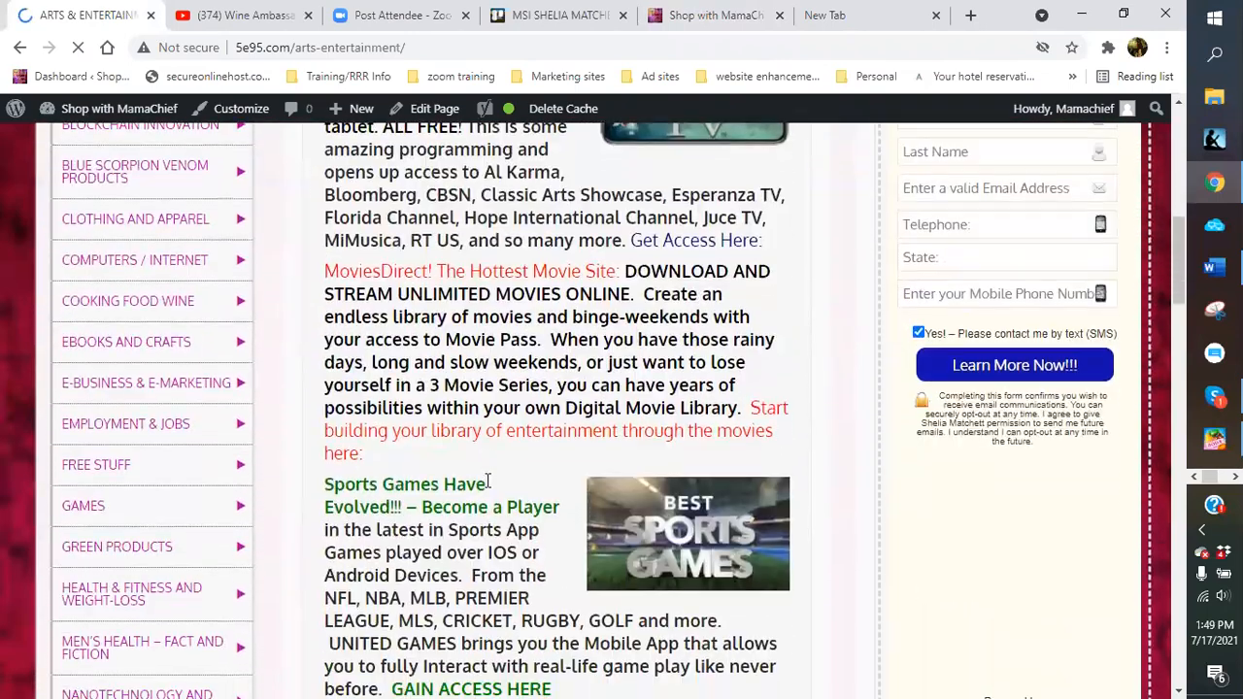
pyautogui.scroll(4, 488, 487)
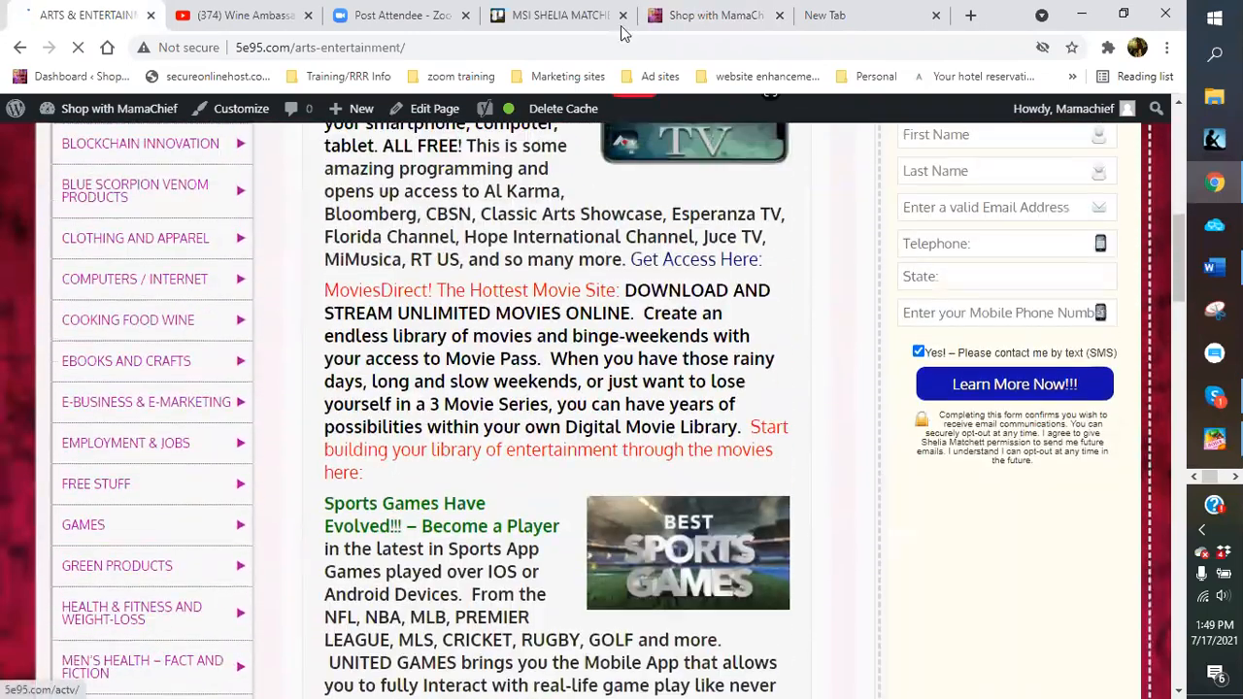
# In the other tab, toggle the Beauty & Cosmetics and Arts & Entertainment submenus, then open Arts & Entertainment
pyautogui.click(714, 15)
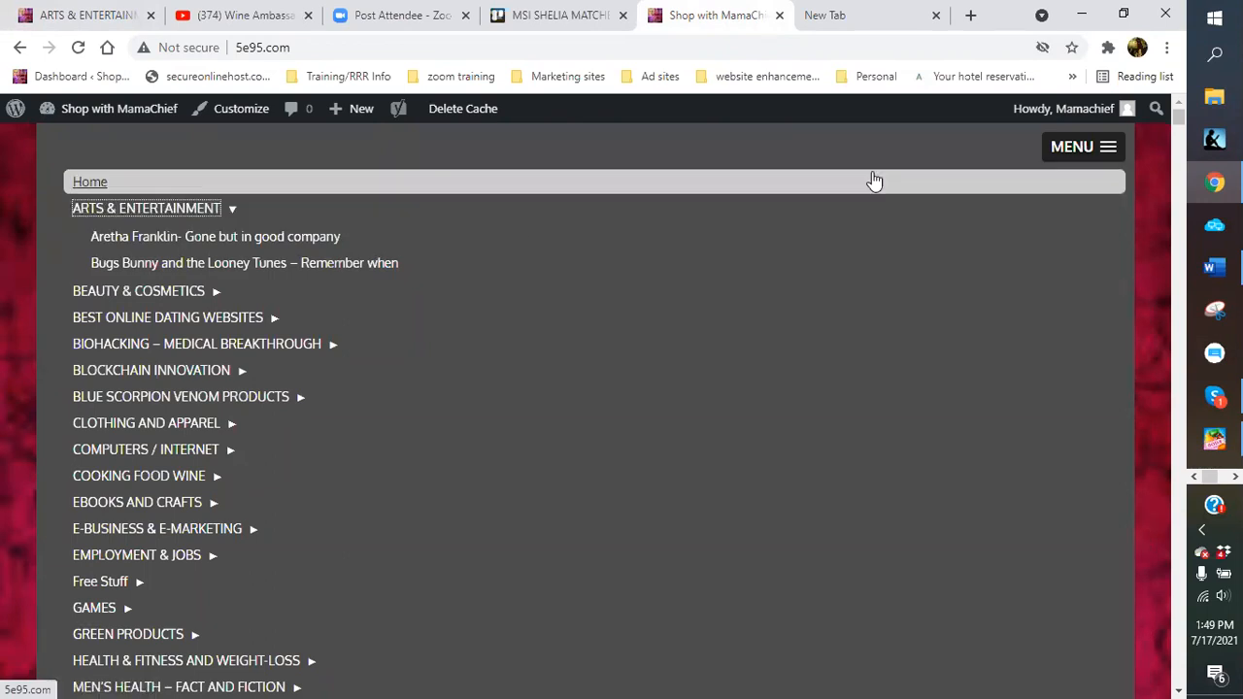
pyautogui.scroll(-5, 863, 461)
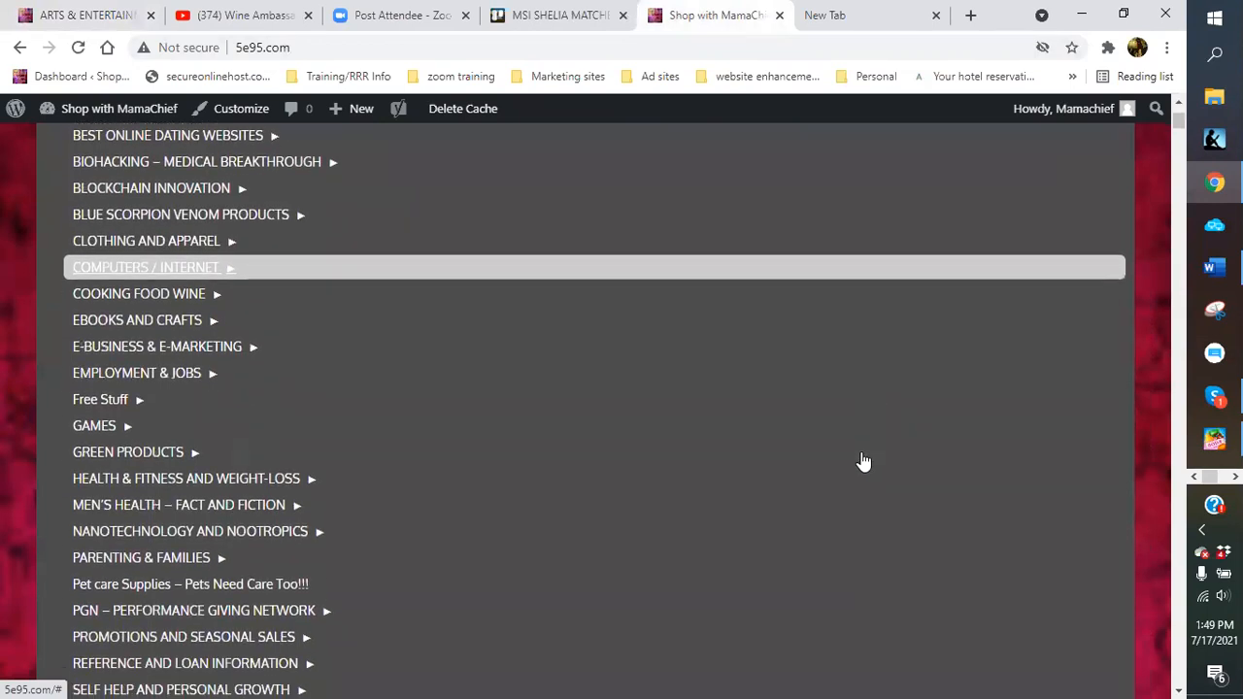
pyautogui.scroll(-1, 863, 460)
pyautogui.scroll(3, 841, 442)
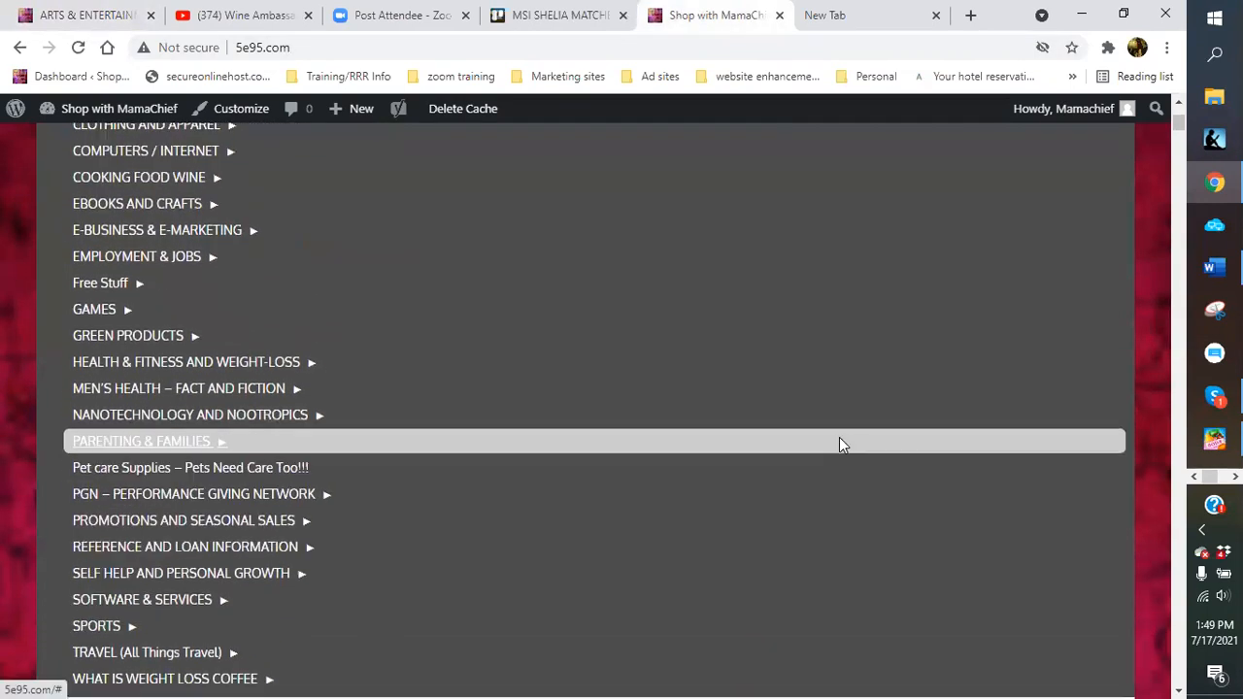
pyautogui.scroll(1, 491, 291)
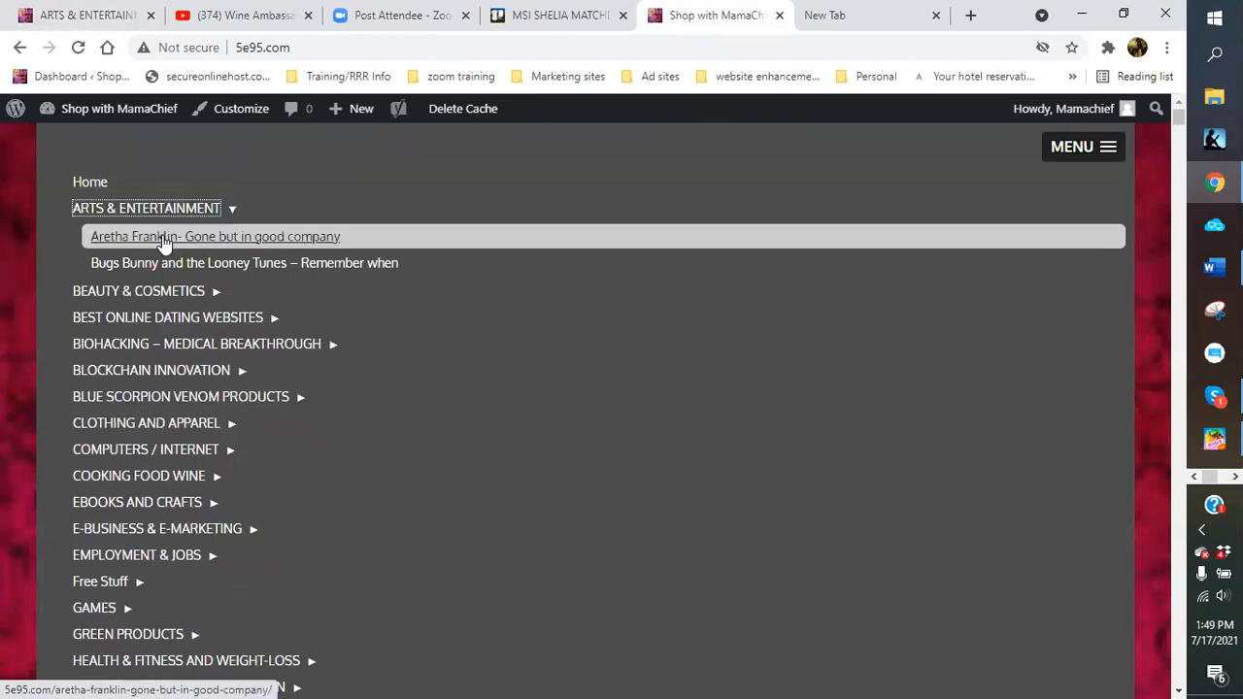
pyautogui.click(129, 296)
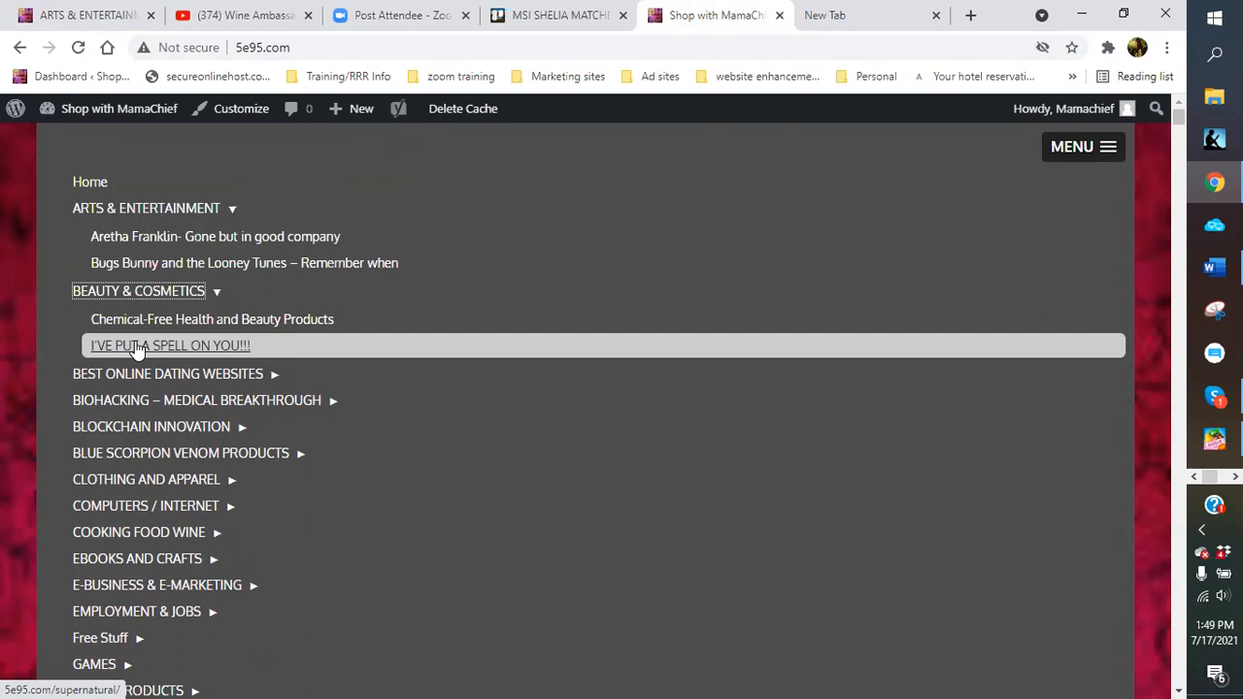
pyautogui.click(121, 212)
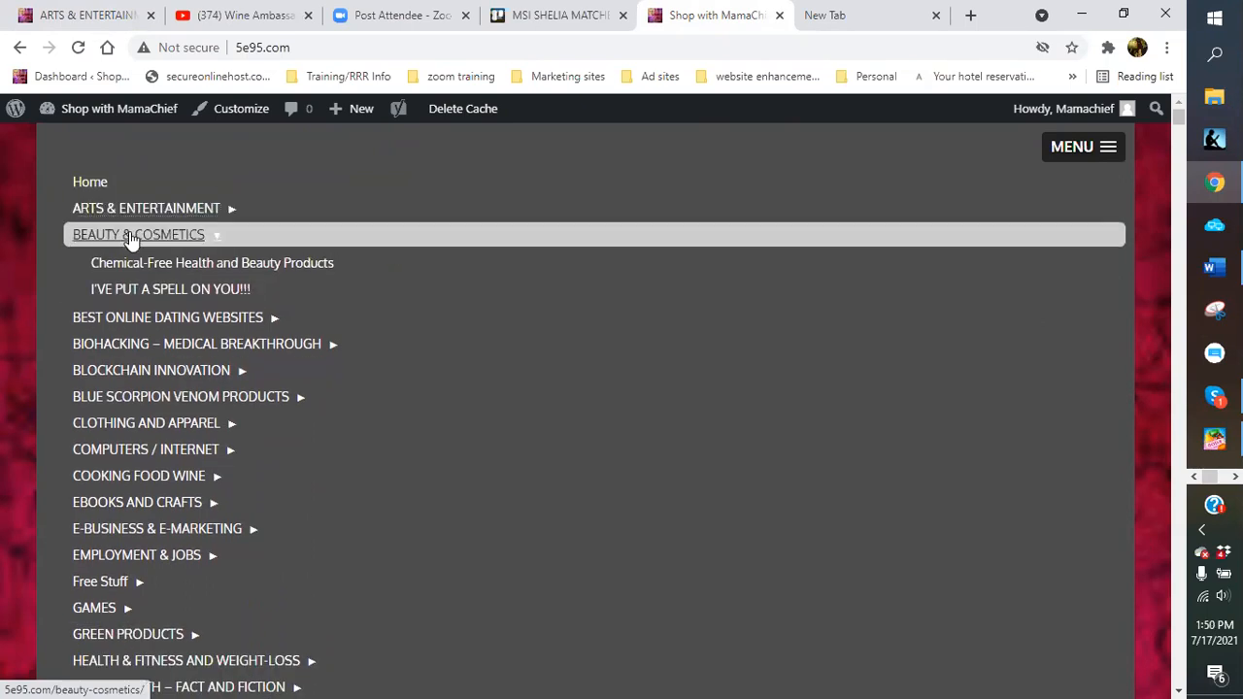
pyautogui.click(130, 238)
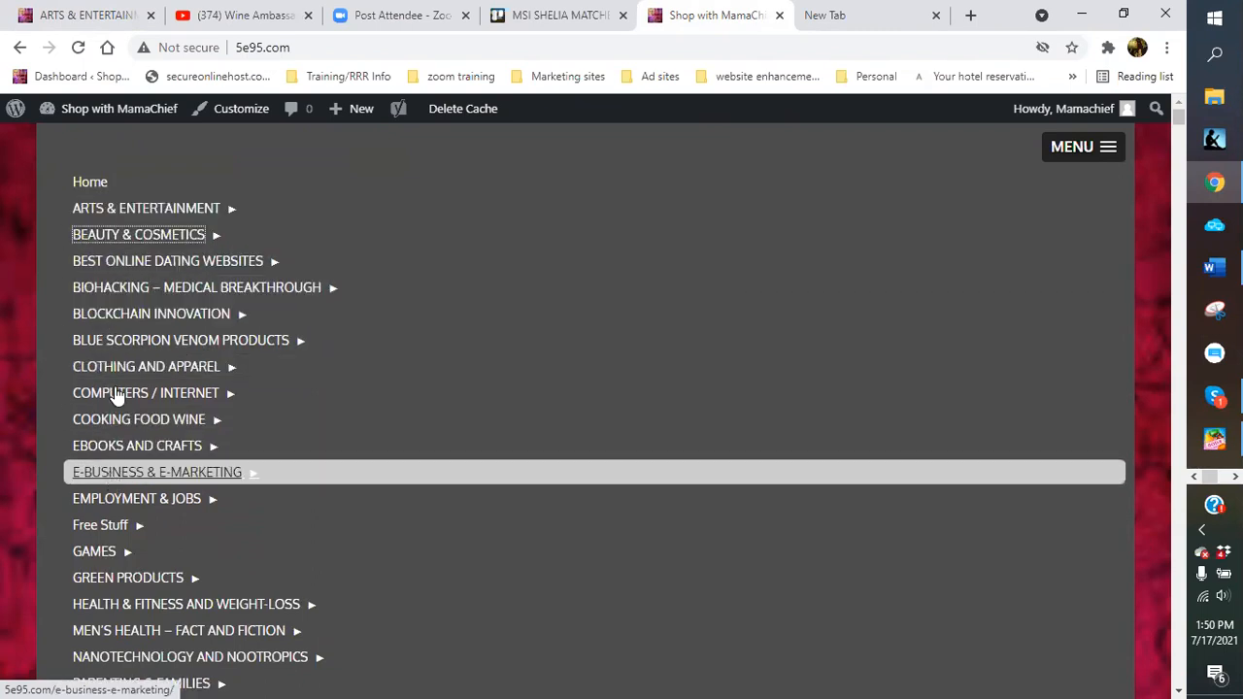
pyautogui.click(119, 212)
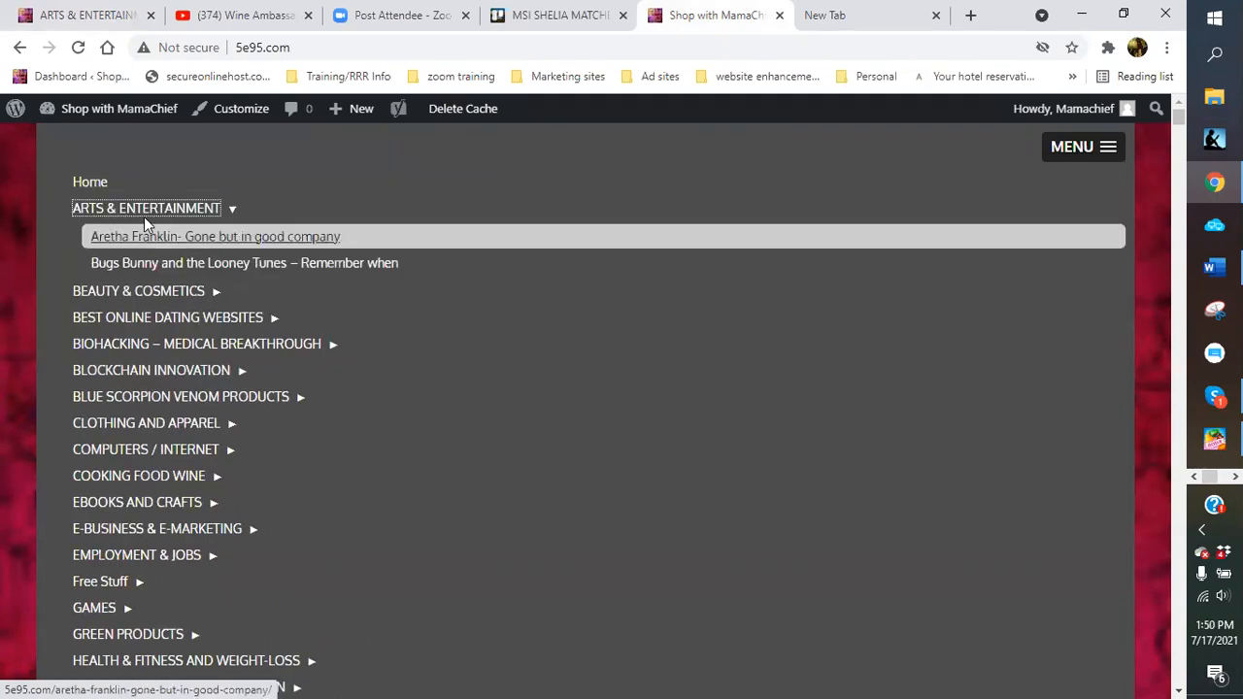
pyautogui.click(144, 211)
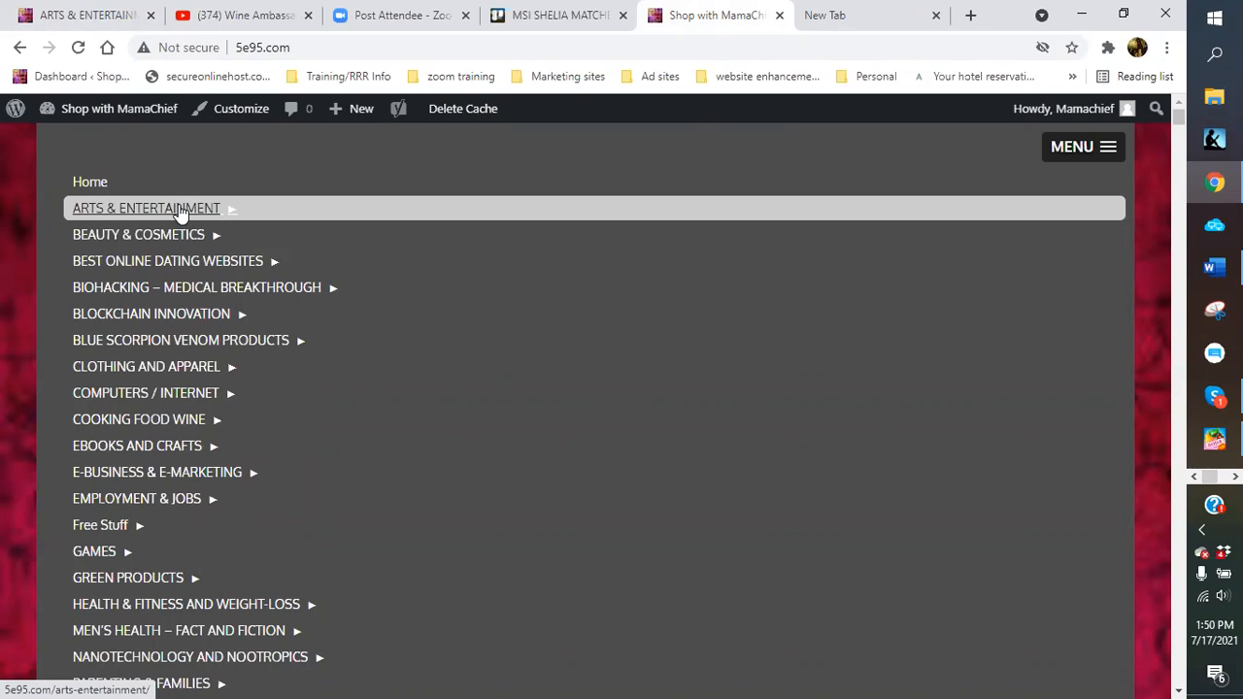
pyautogui.click(180, 211)
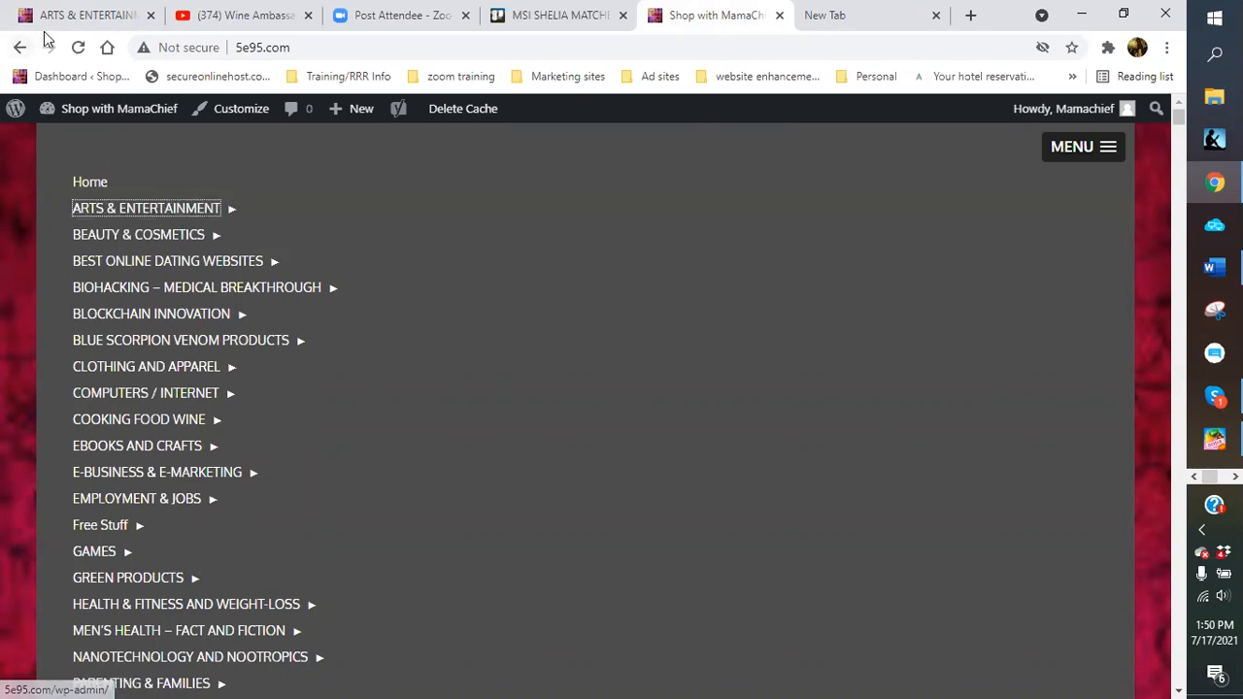
pyautogui.scroll(3, 456, 335)
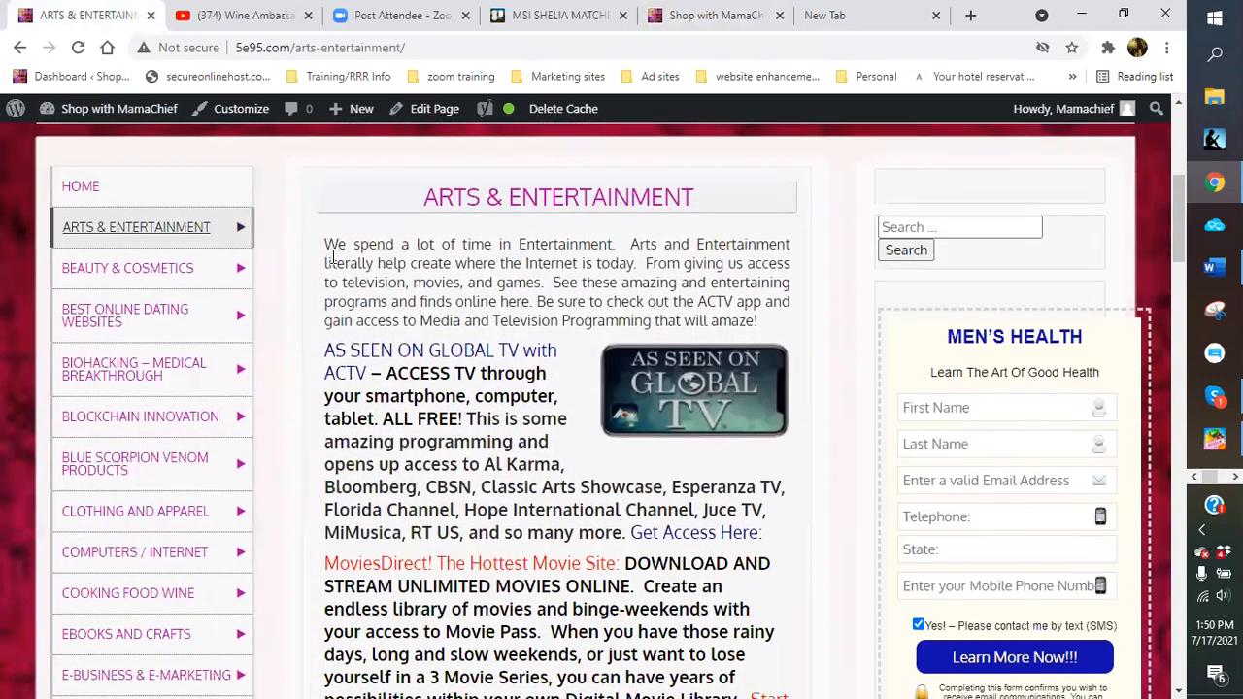
# Select the whole Arts & Entertainment article and copy it
pyautogui.moveTo(324, 244); pyautogui.dragTo(454, 466)
pyautogui.scroll(-15, 504, 486)
pyautogui.moveTo(473, 474); pyautogui.dragTo(584, 514)
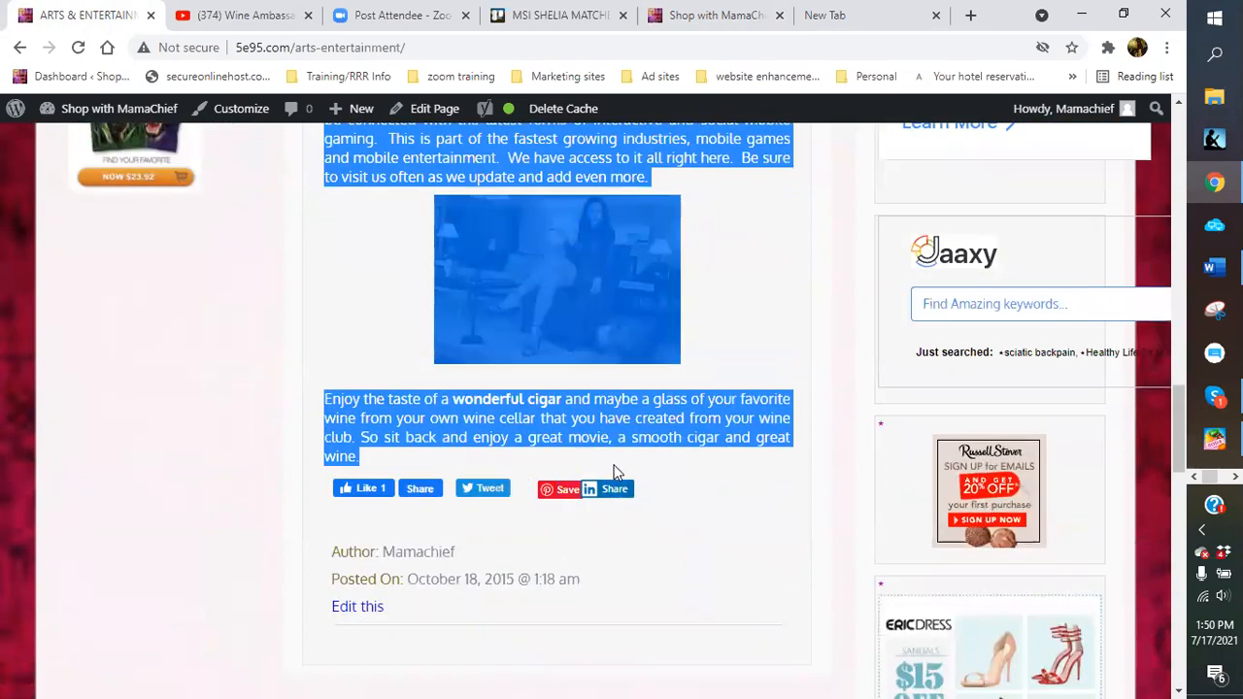
pyautogui.rightClick(635, 434)
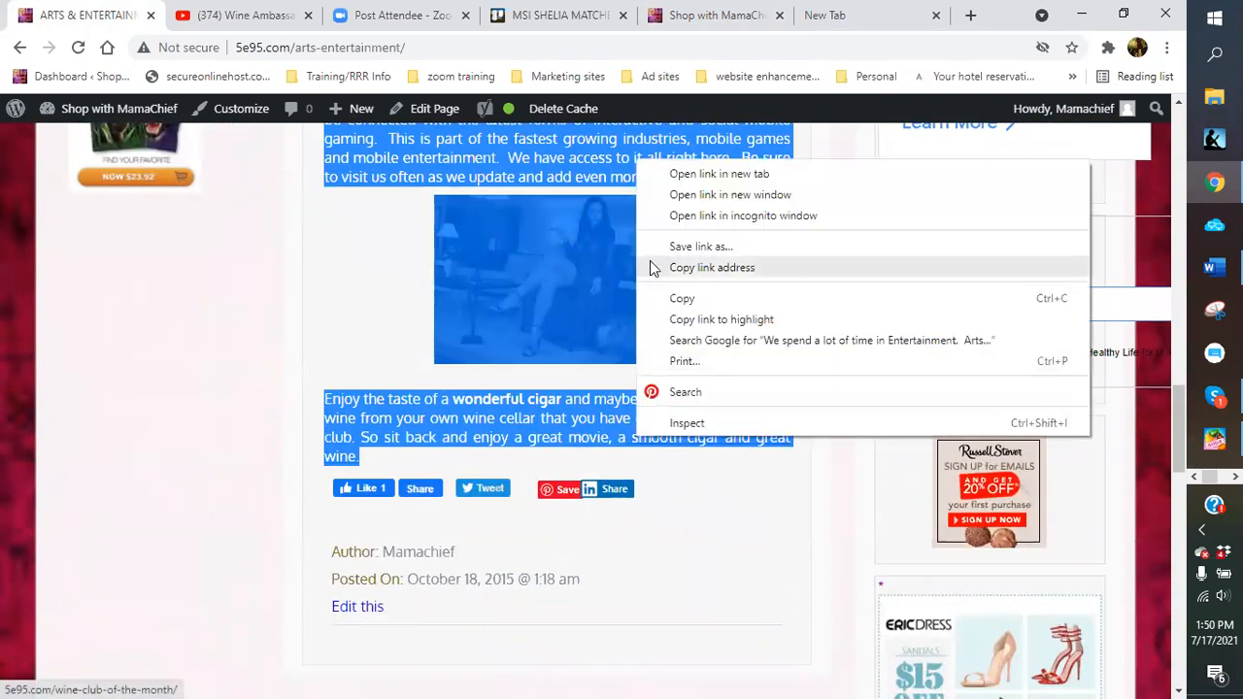
pyautogui.click(687, 296)
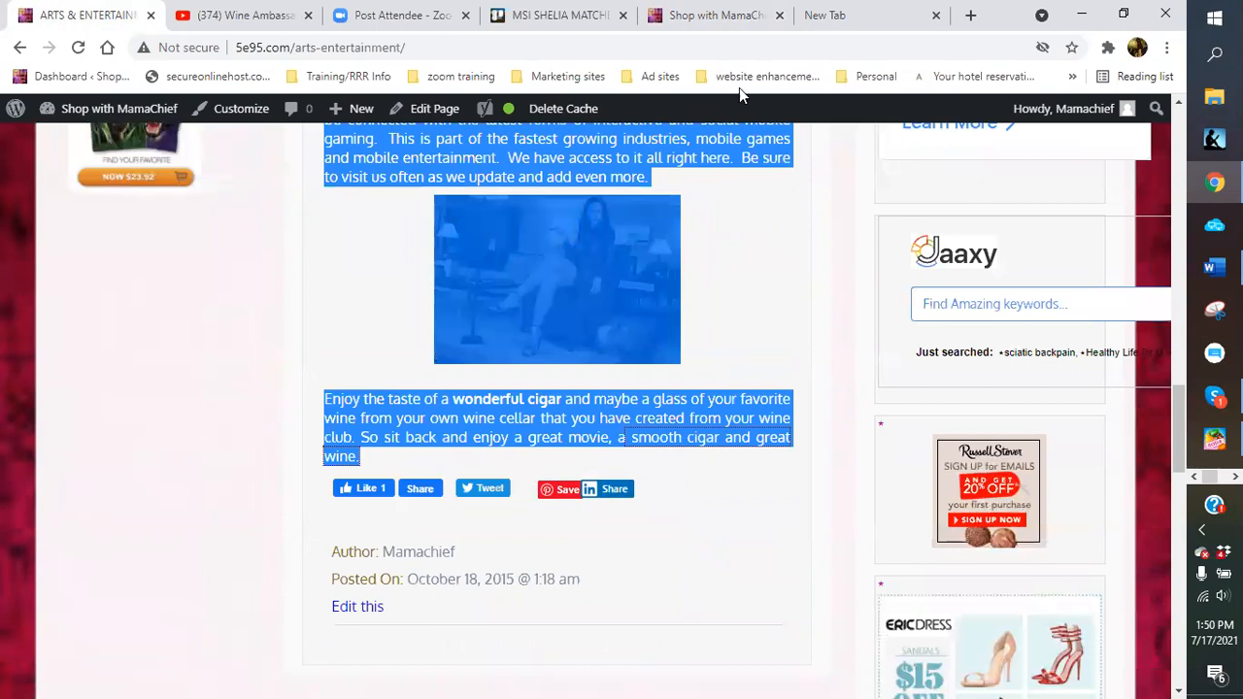
# Start a new blank page from the admin bar's New > Page
pyautogui.click(707, 19)
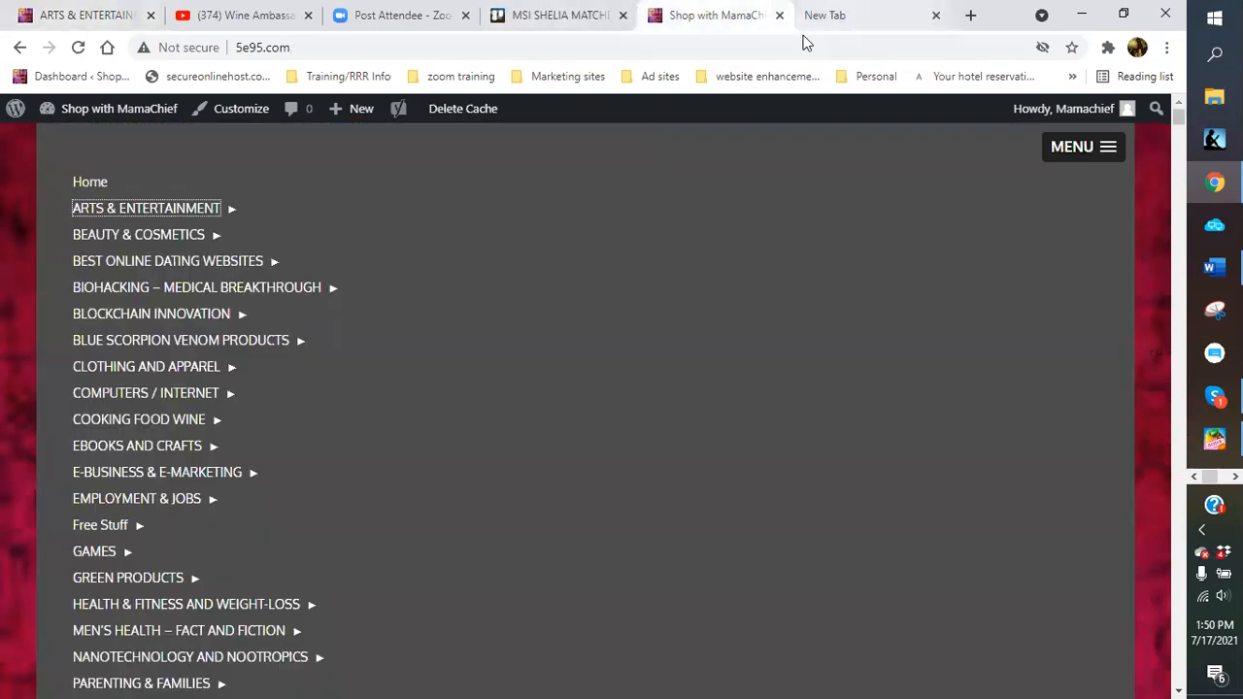
pyautogui.moveTo(339, 119)
pyautogui.click(344, 197)
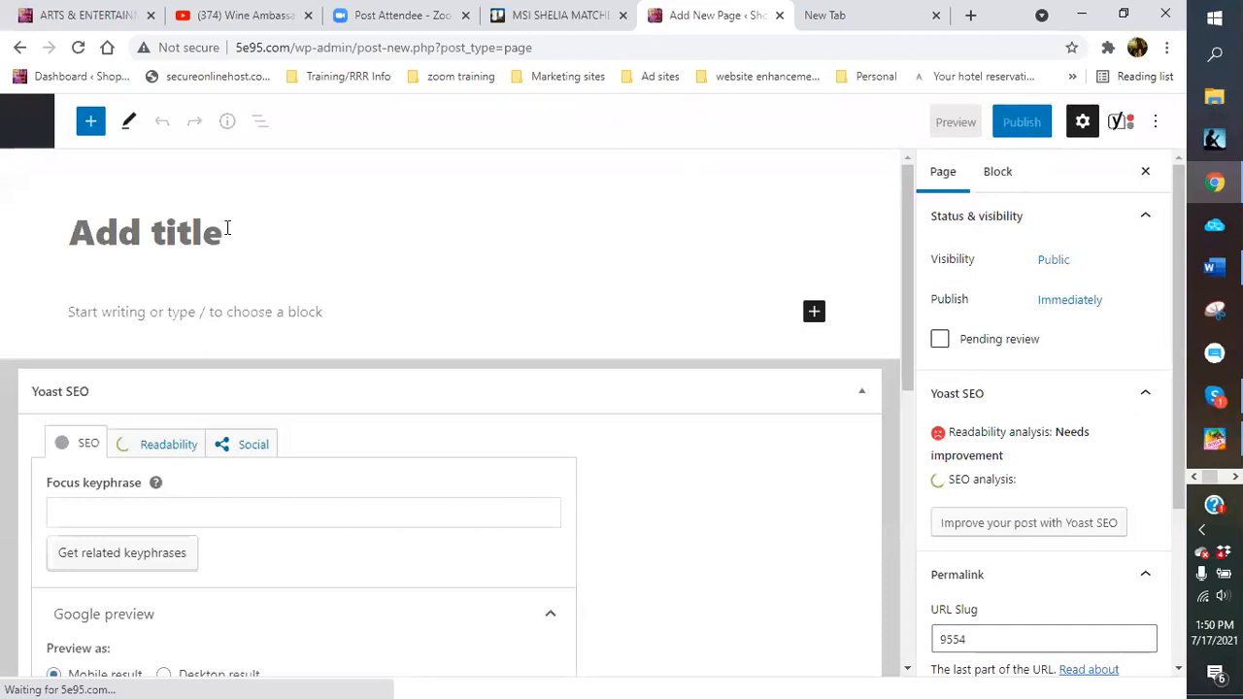
# Title the new page 'All things related to Arts And Entertainment', correcting typos
pyautogui.write('A')
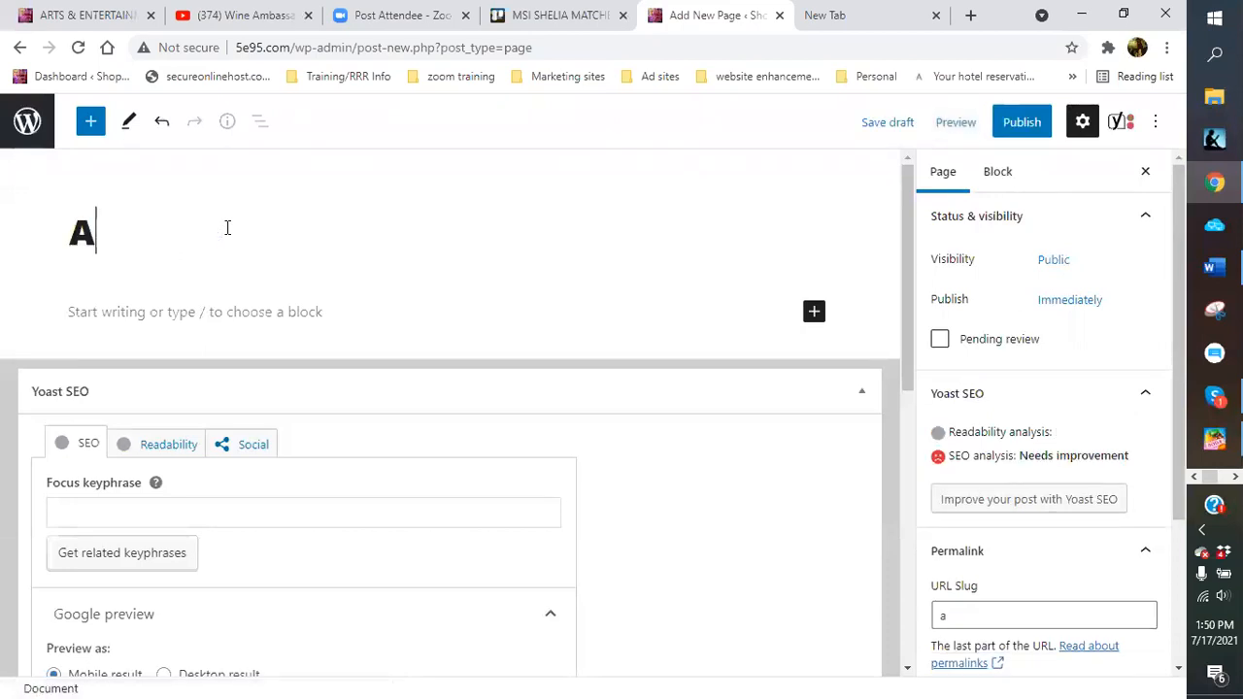
pyautogui.write('ll thin')
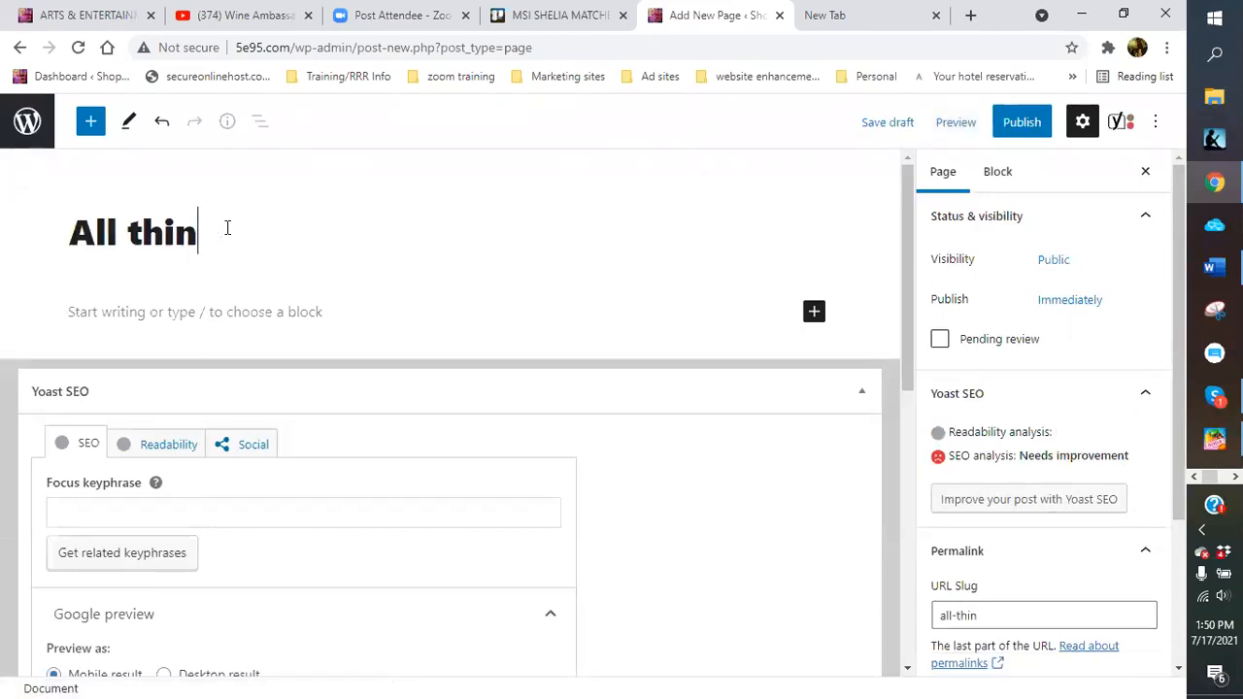
pyautogui.write('gs related to')
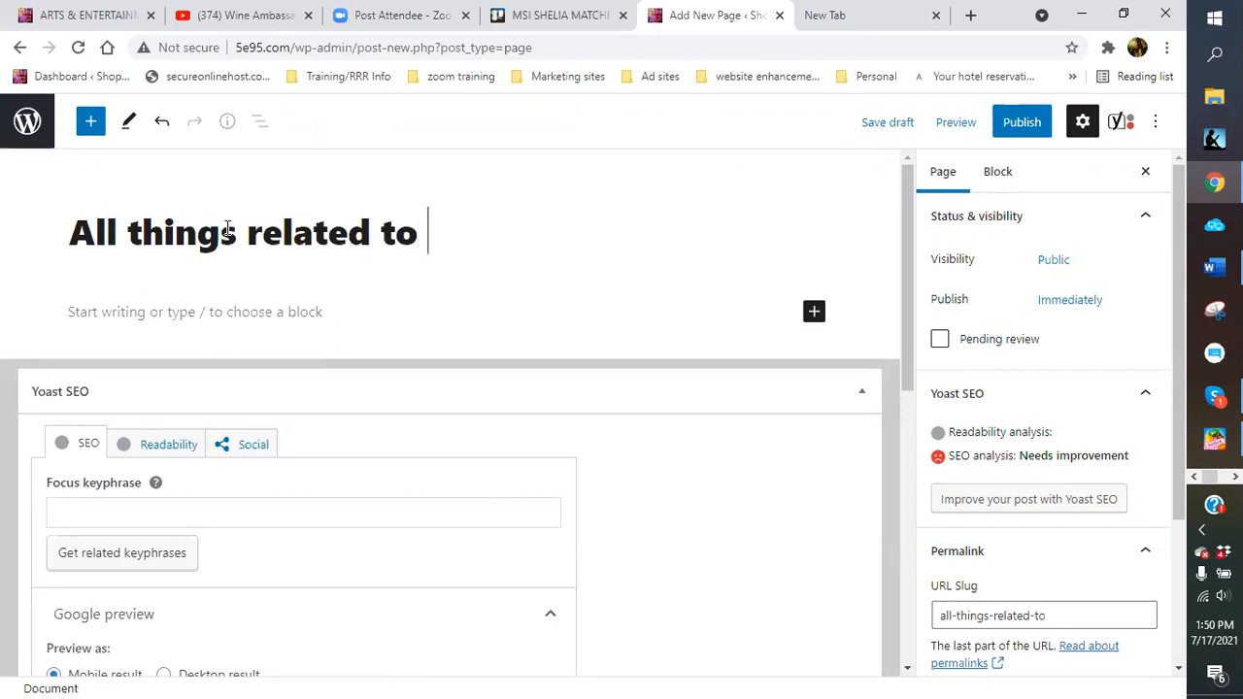
pyautogui.write(' Atrs')
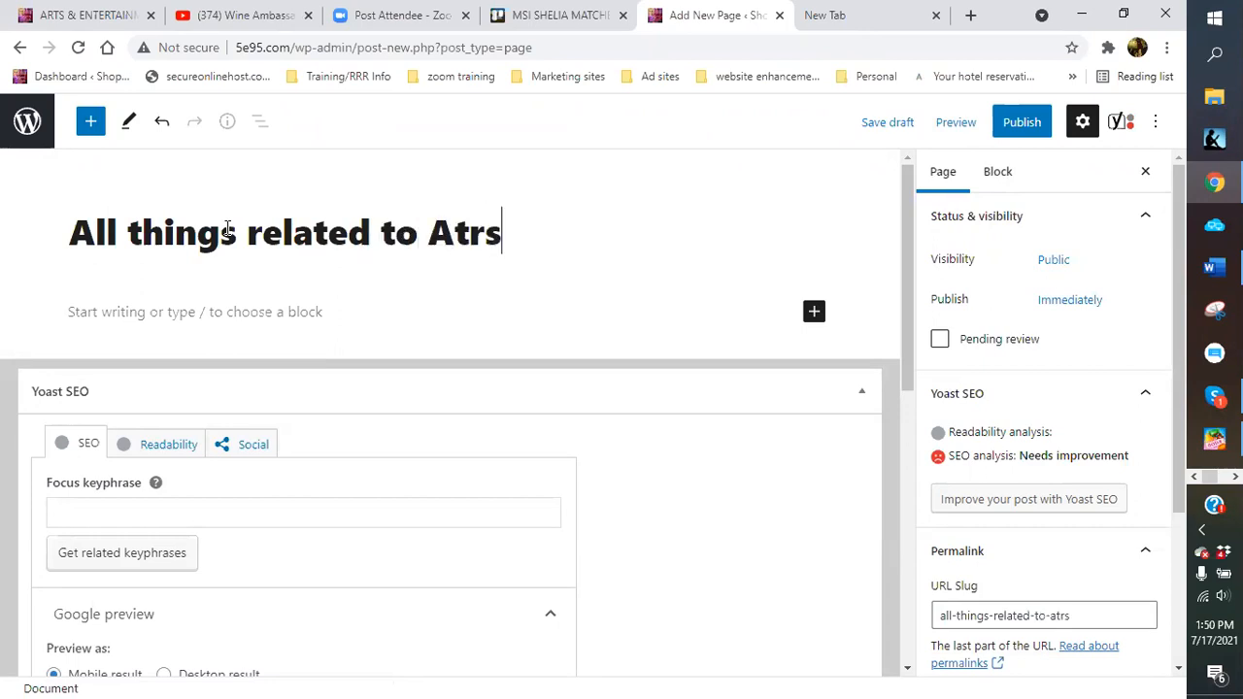
pyautogui.press('BackSpace')
pyautogui.press('BackSpace')
pyautogui.press('BackSpace')
pyautogui.write('rts And Enter')
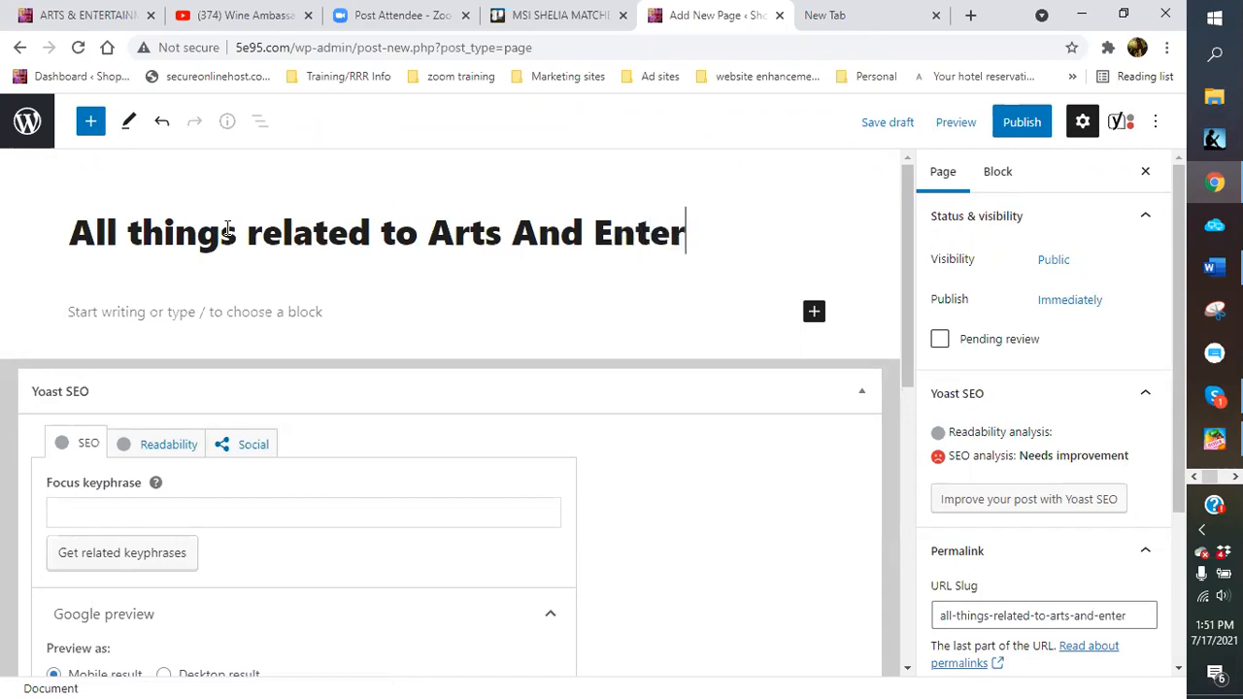
pyautogui.write('tainmeb')
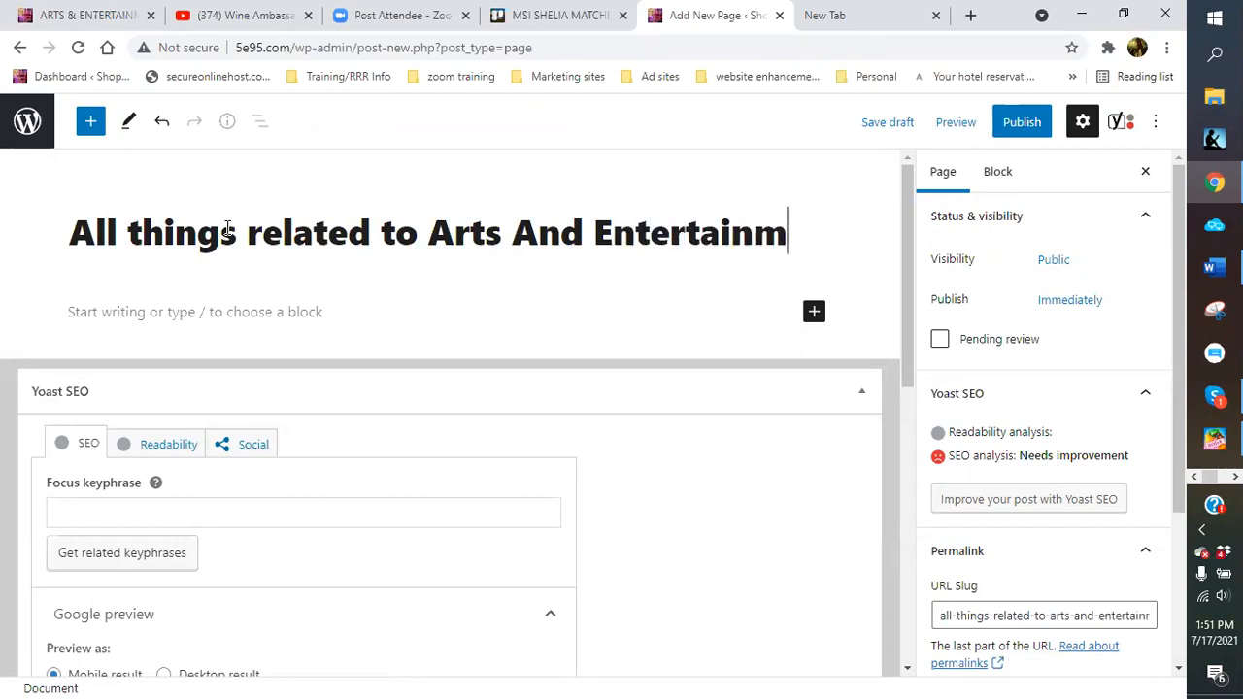
pyautogui.press('BackSpace')
pyautogui.write('nt')
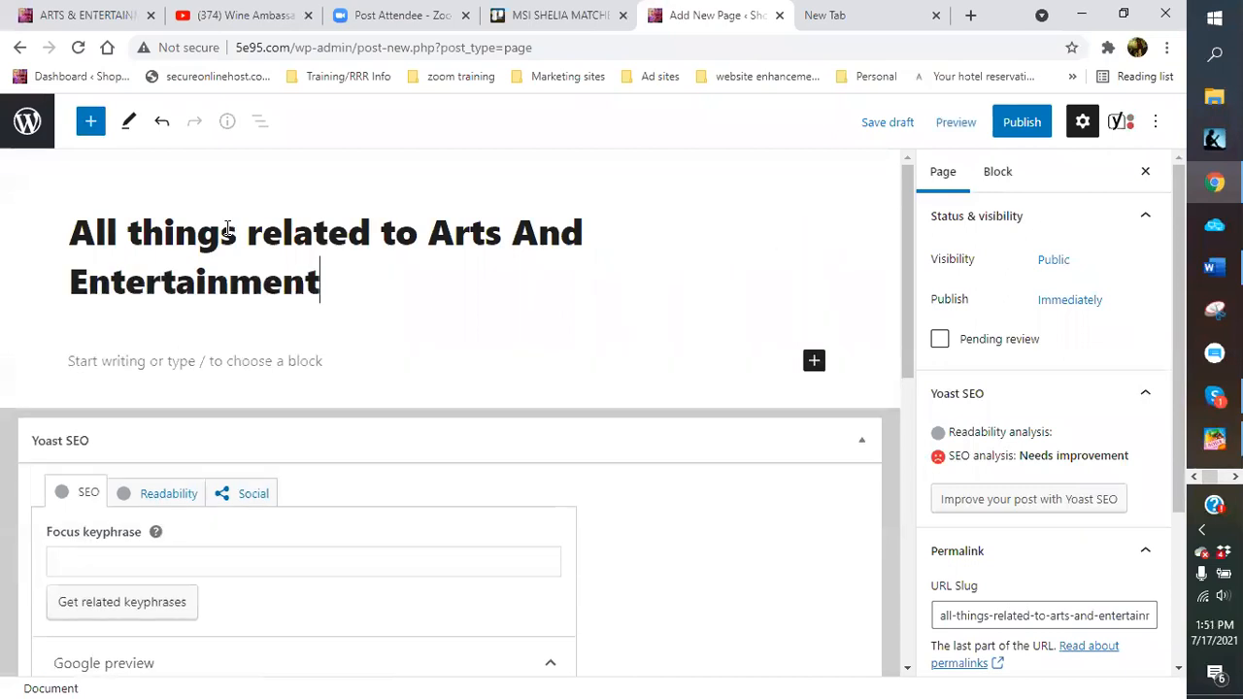
pyautogui.click(127, 361)
# Paste the copied Arts & Entertainment article into the page body and review it
pyautogui.rightClick(127, 364)
pyautogui.click(175, 502)
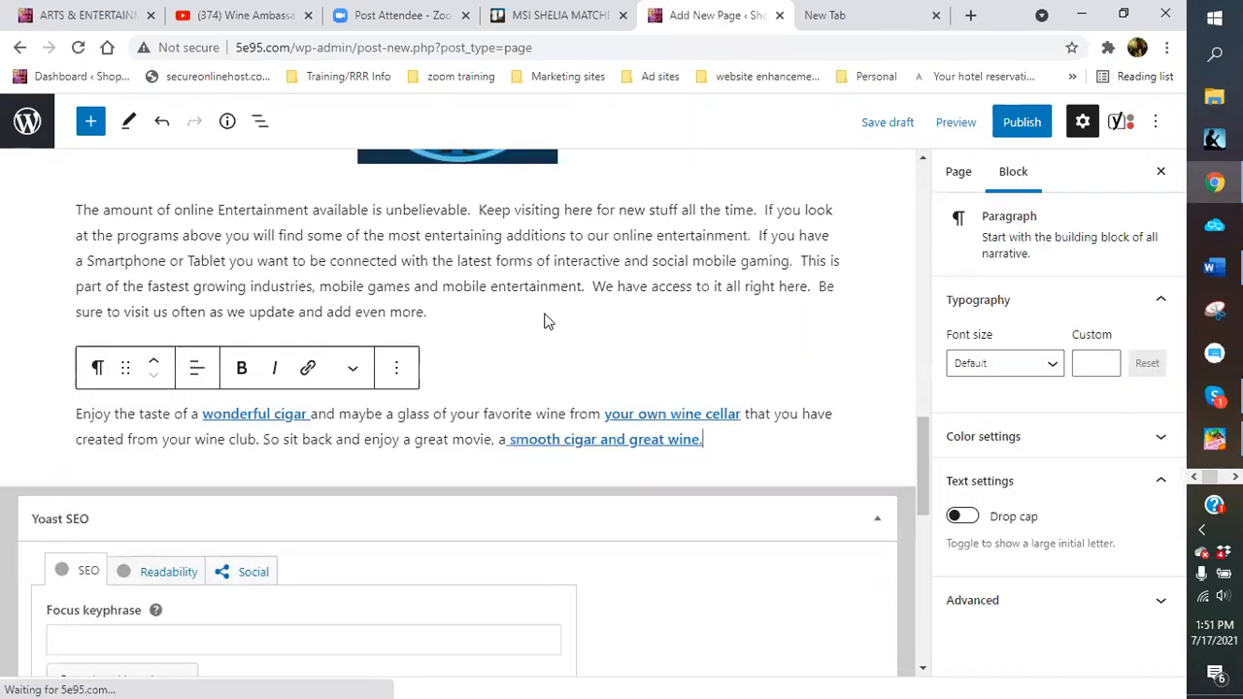
pyautogui.scroll(3, 535, 321)
pyautogui.scroll(13, 536, 322)
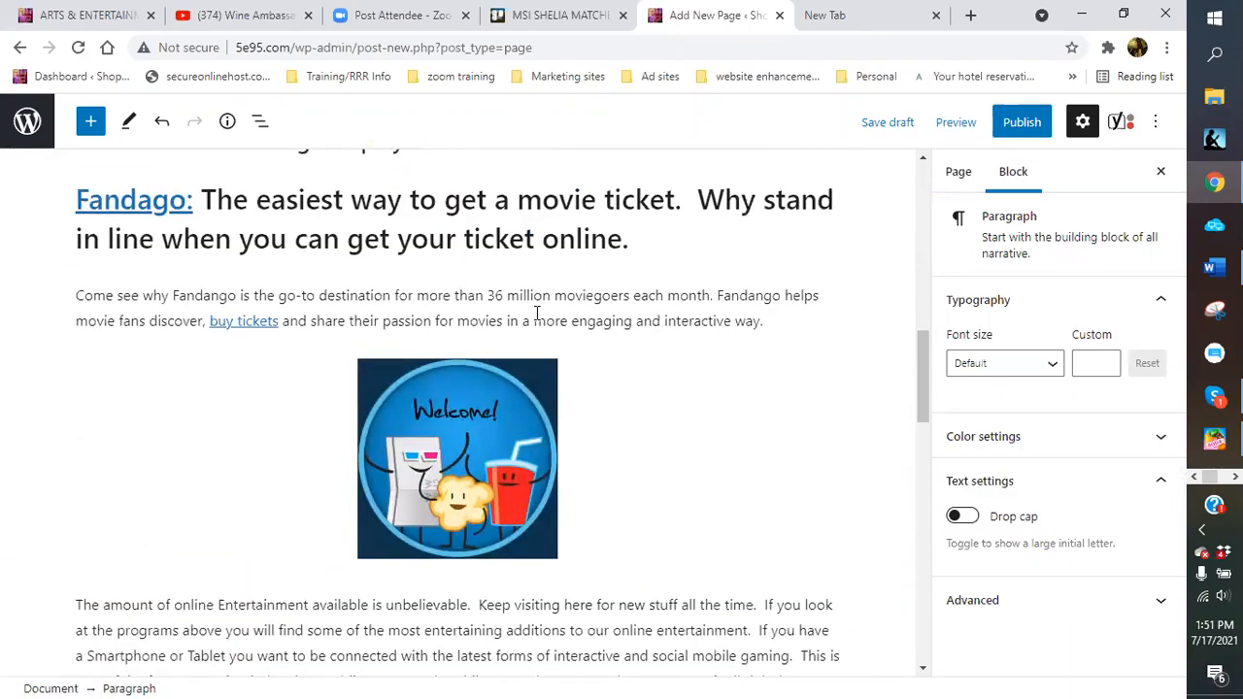
pyautogui.scroll(1, 402, 324)
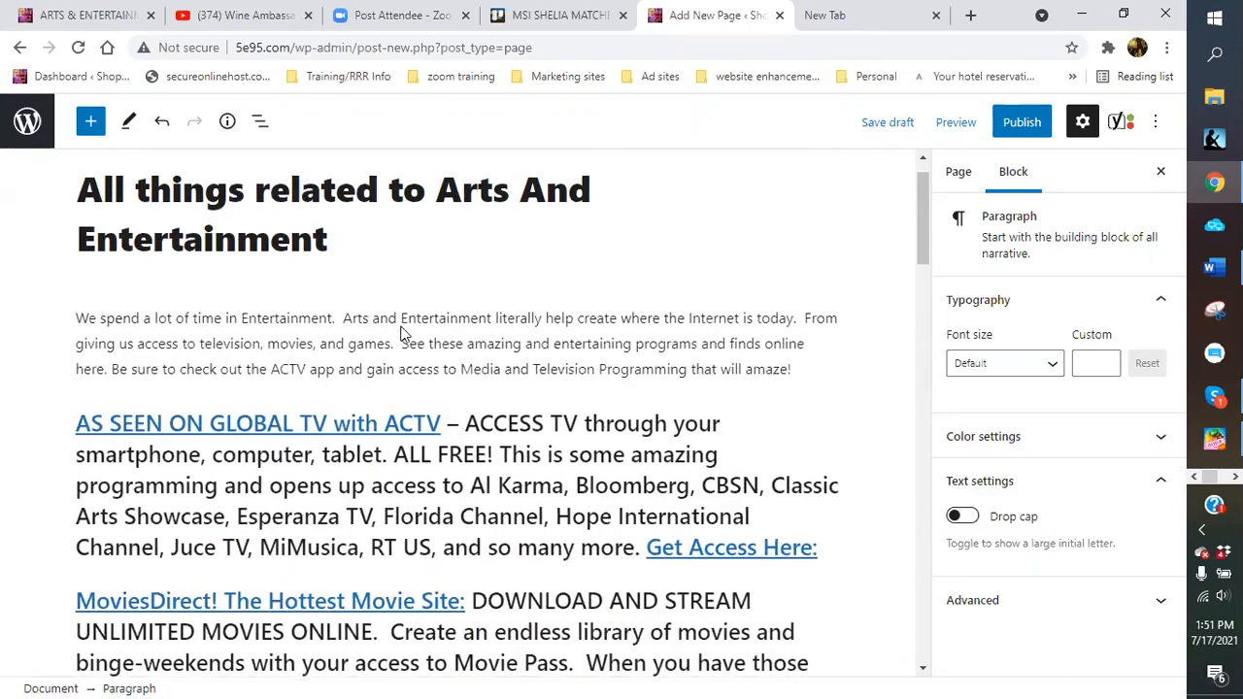
pyautogui.scroll(-4, 235, 514)
pyautogui.click(190, 464)
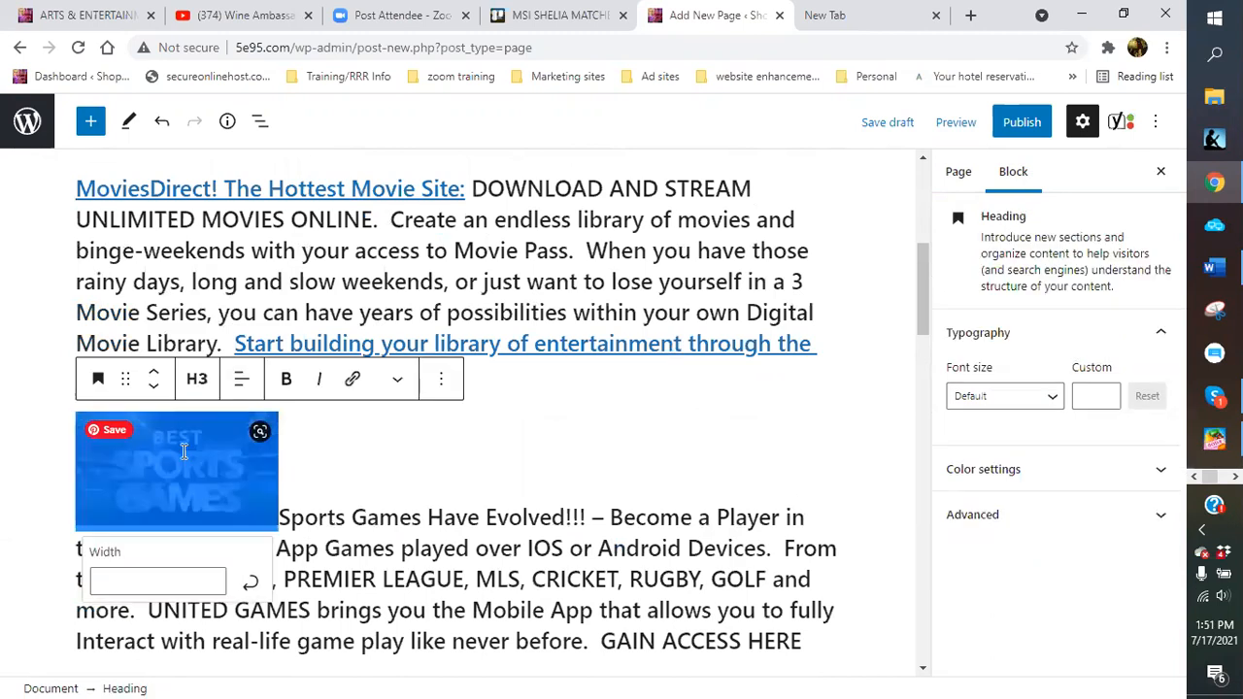
pyautogui.click(330, 494)
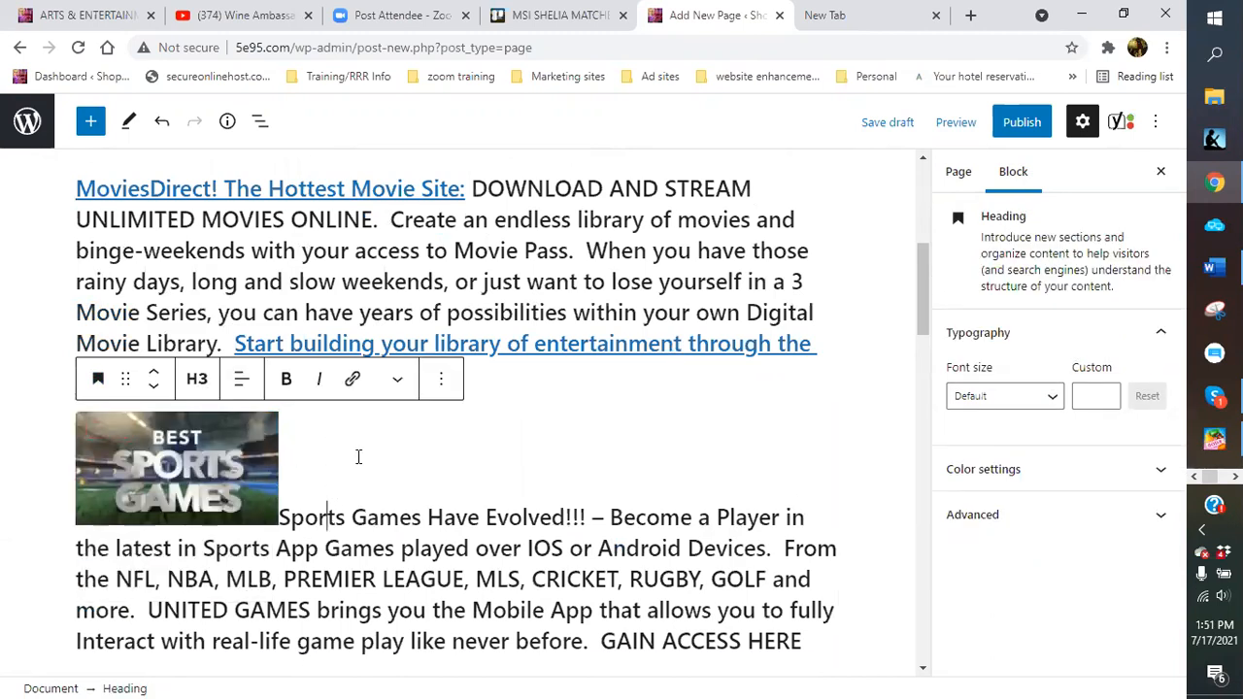
pyautogui.scroll(1, 355, 456)
pyautogui.scroll(4, 355, 456)
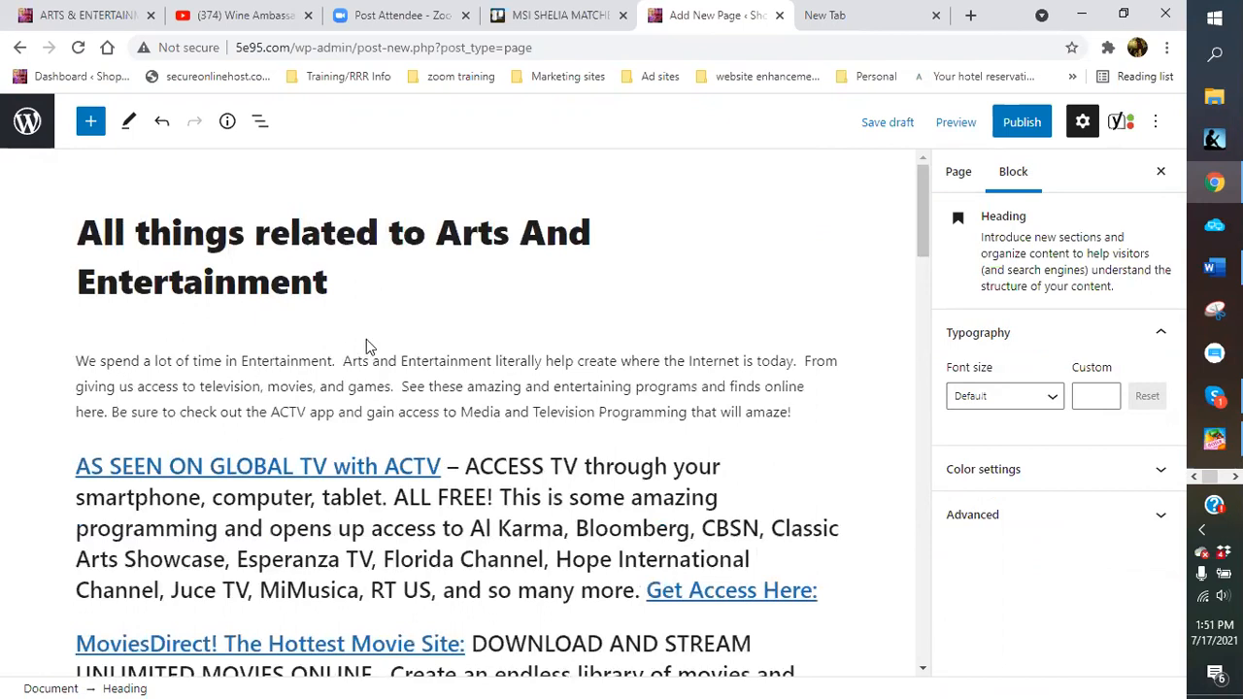
pyautogui.click(366, 339)
pyautogui.click(576, 364)
pyautogui.scroll(-4, 583, 379)
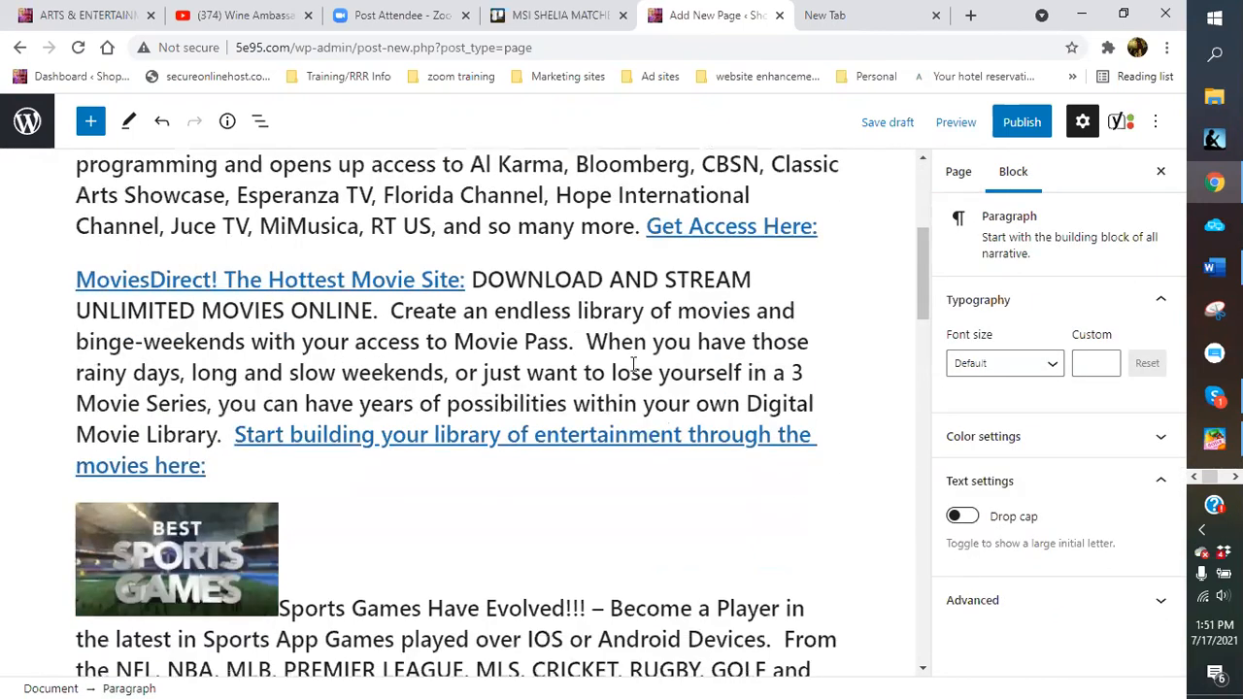
# Convert the Sports Games heading to a paragraph and move its text below the sports image
pyautogui.click(272, 549)
pyautogui.scroll(-2, 502, 547)
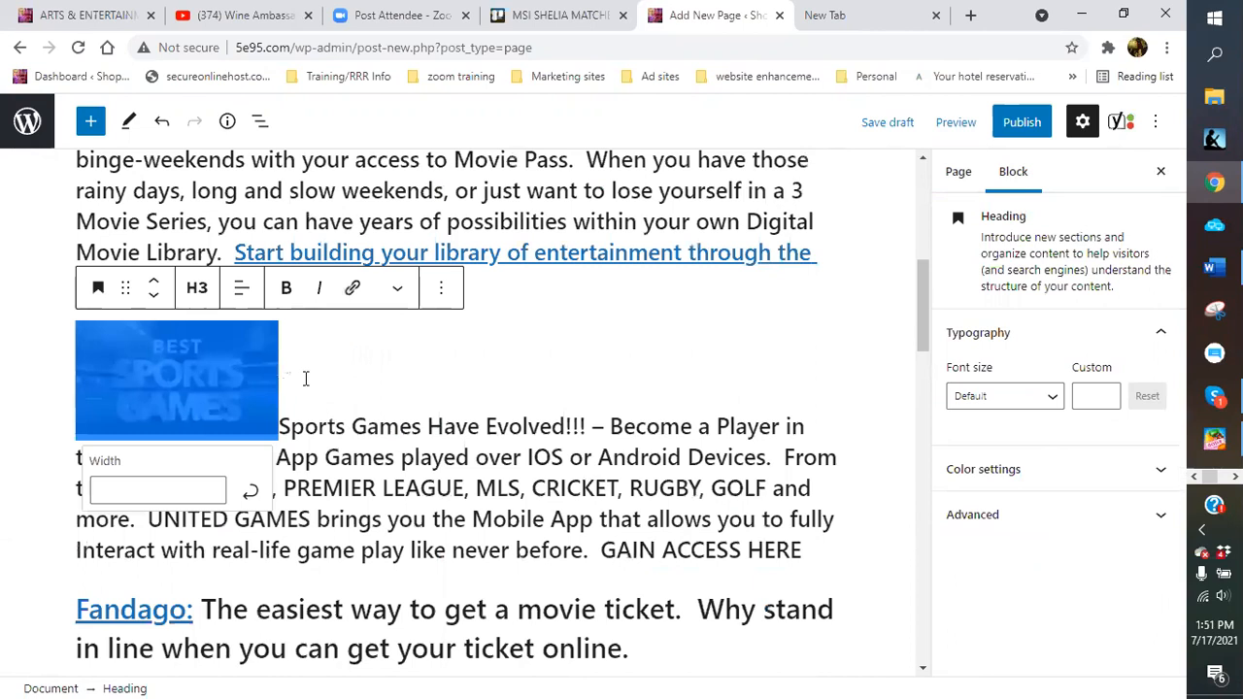
pyautogui.click(98, 287)
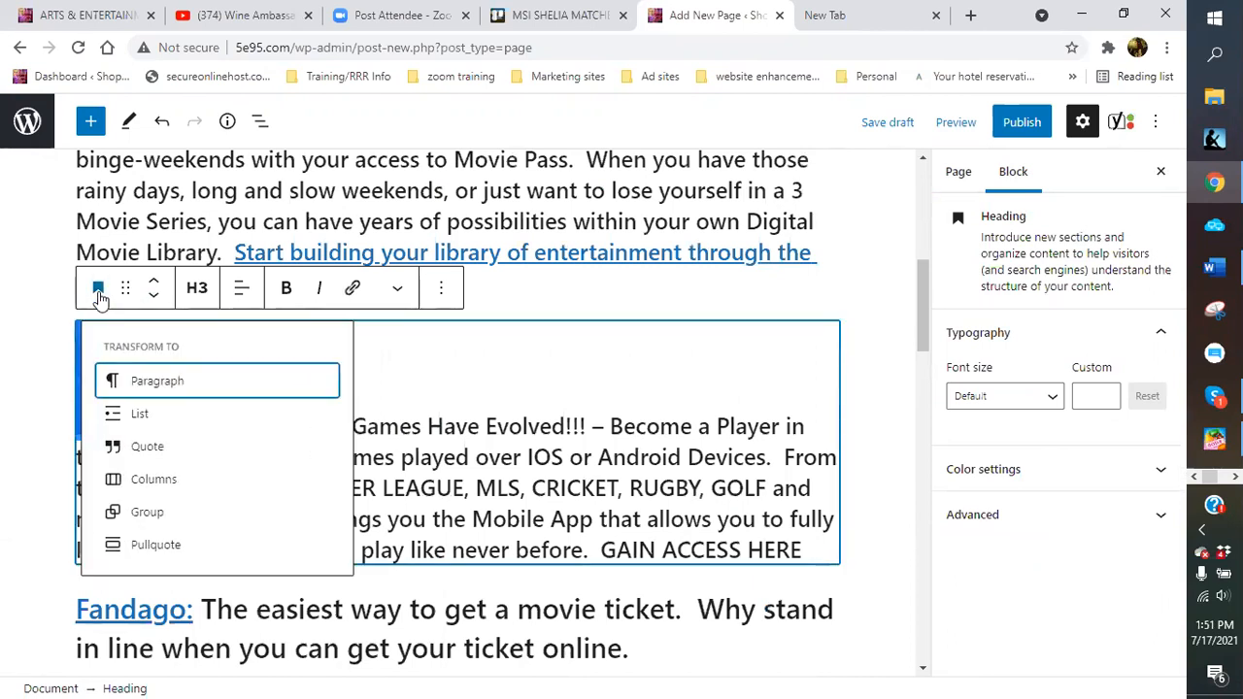
pyautogui.click(141, 382)
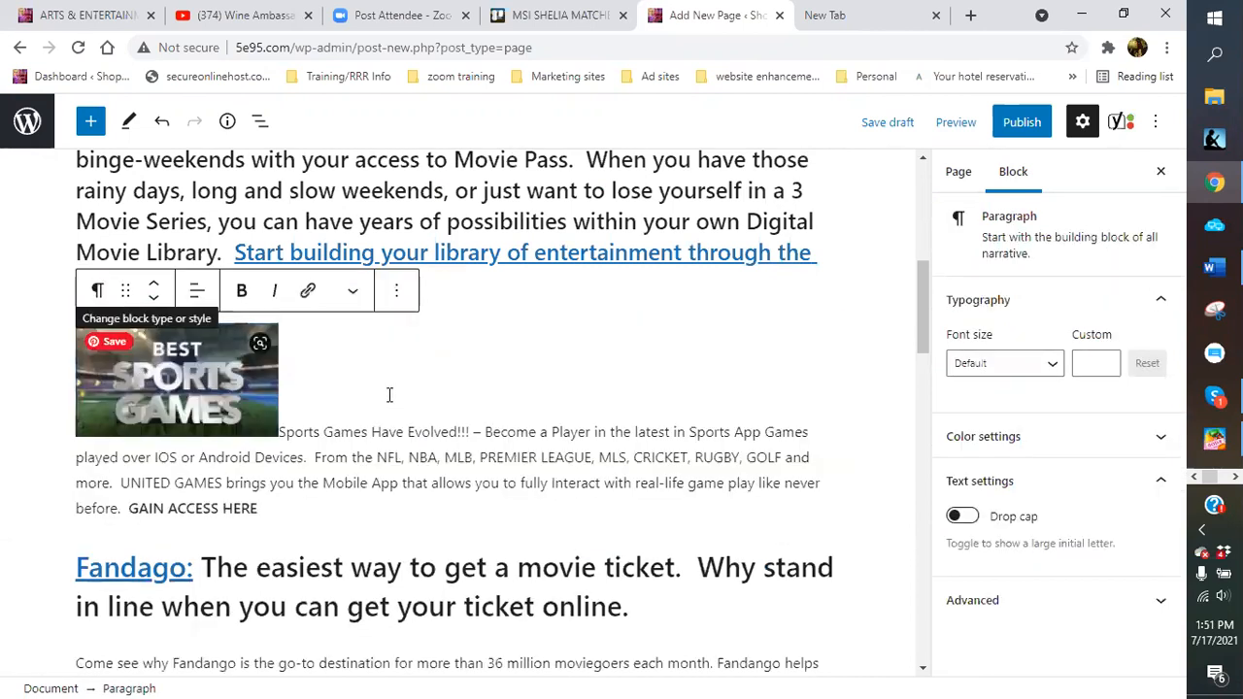
pyautogui.click(214, 378)
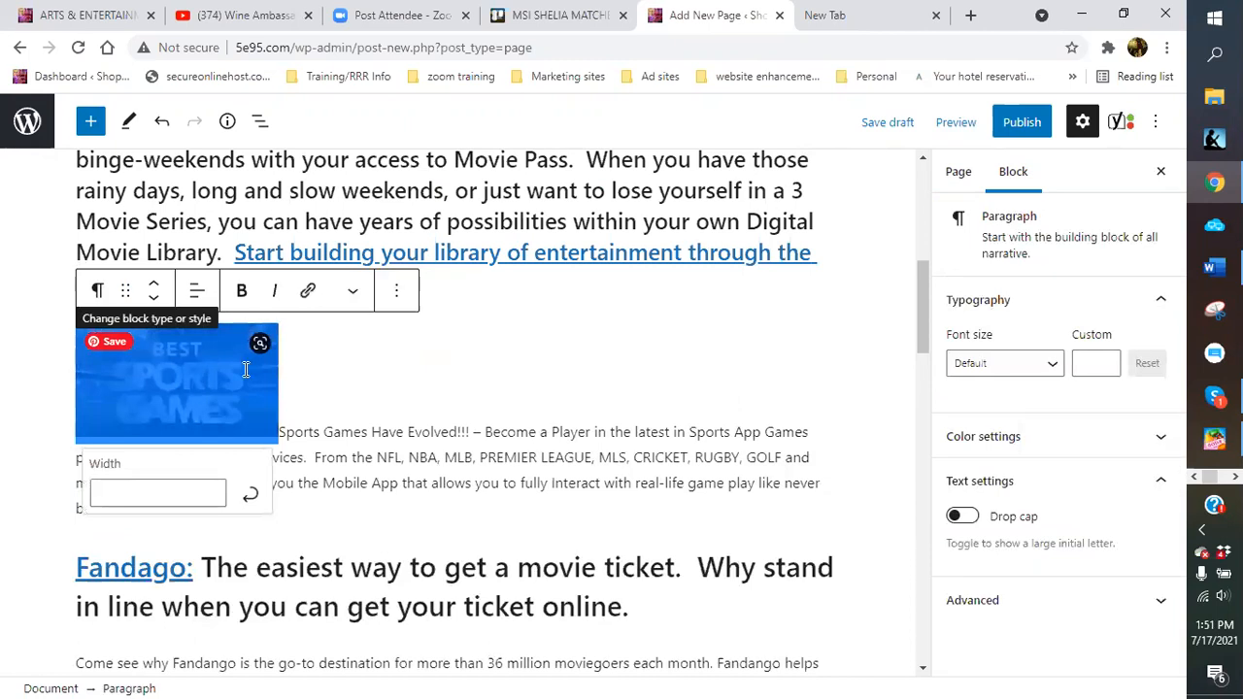
pyautogui.click(388, 355)
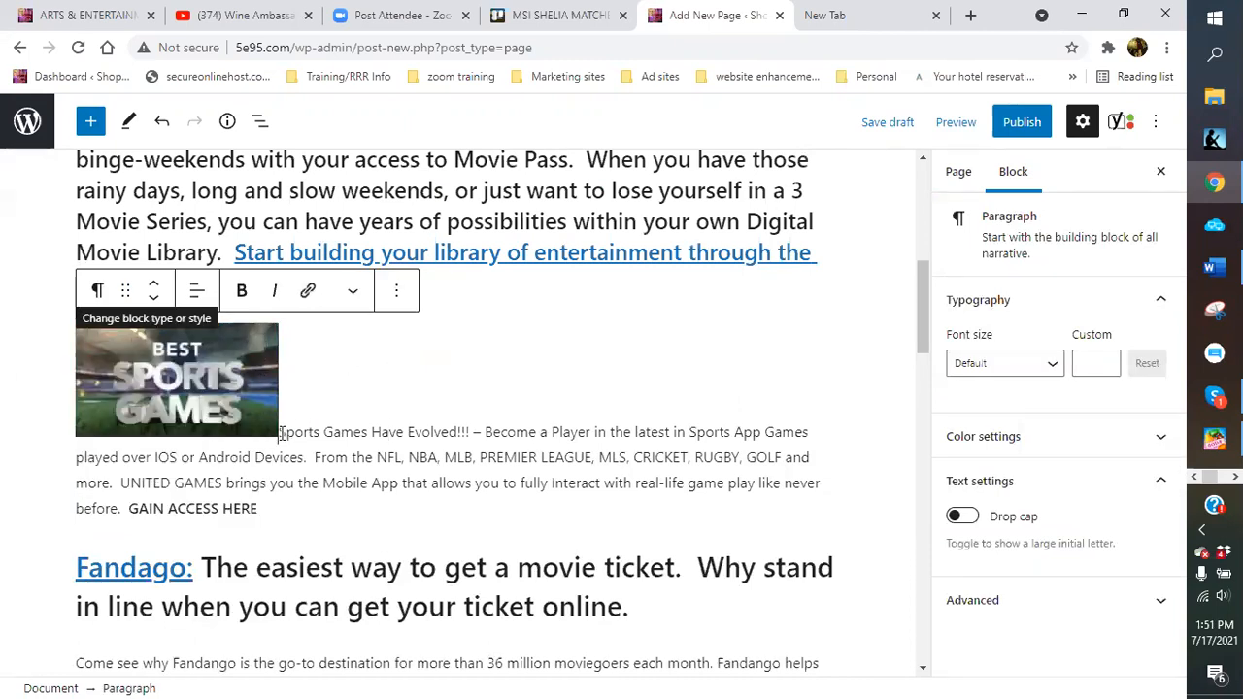
pyautogui.press('Return')
pyautogui.click(146, 330)
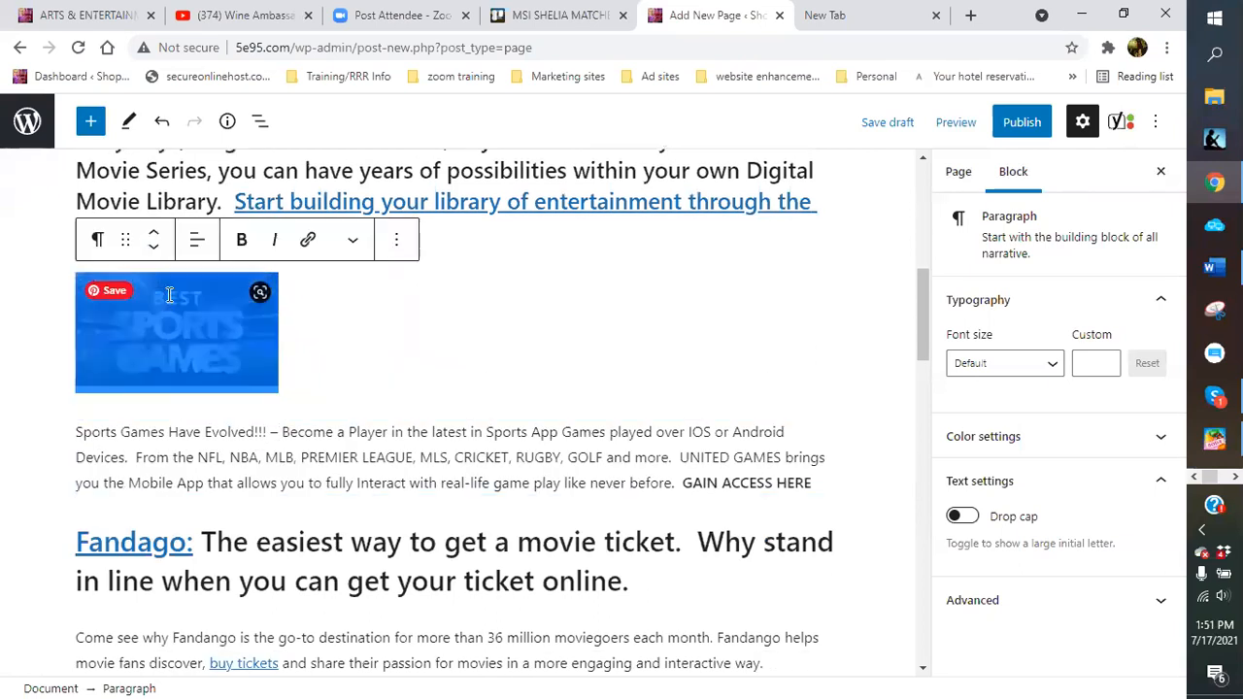
pyautogui.click(97, 242)
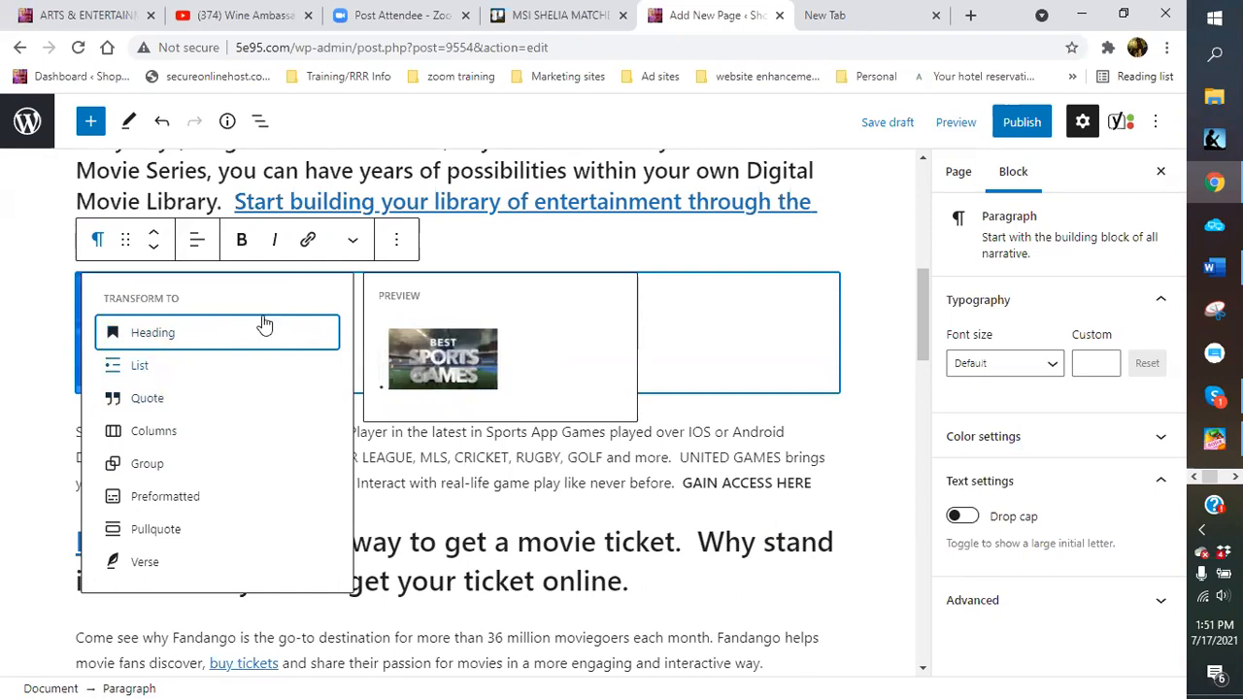
# Right-align the sports image block and move it above MoviesDirect
pyautogui.click(491, 259)
pyautogui.scroll(1, 282, 347)
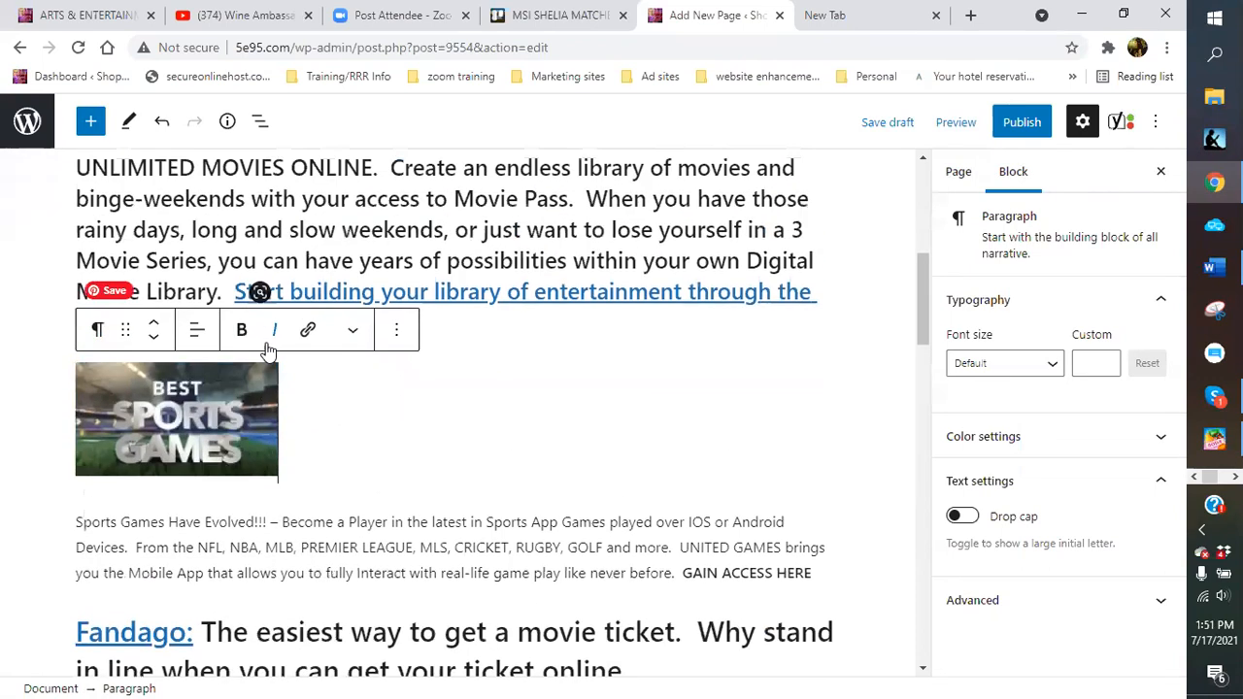
pyautogui.click(194, 334)
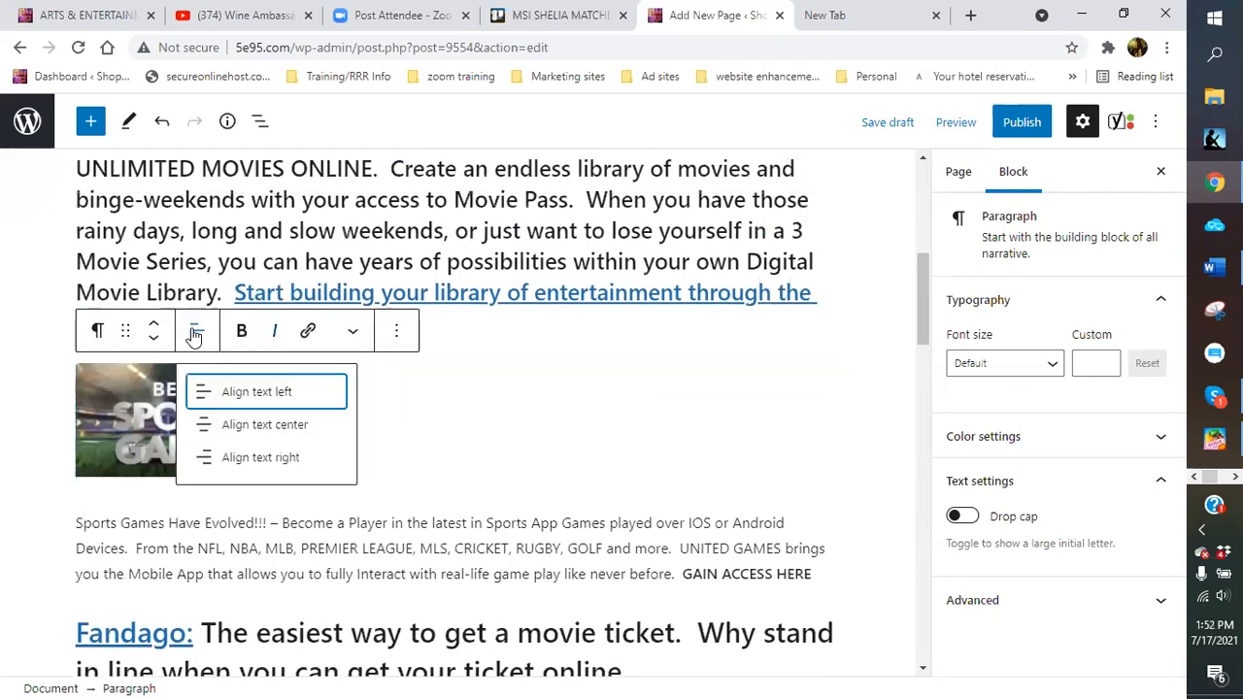
pyautogui.click(261, 458)
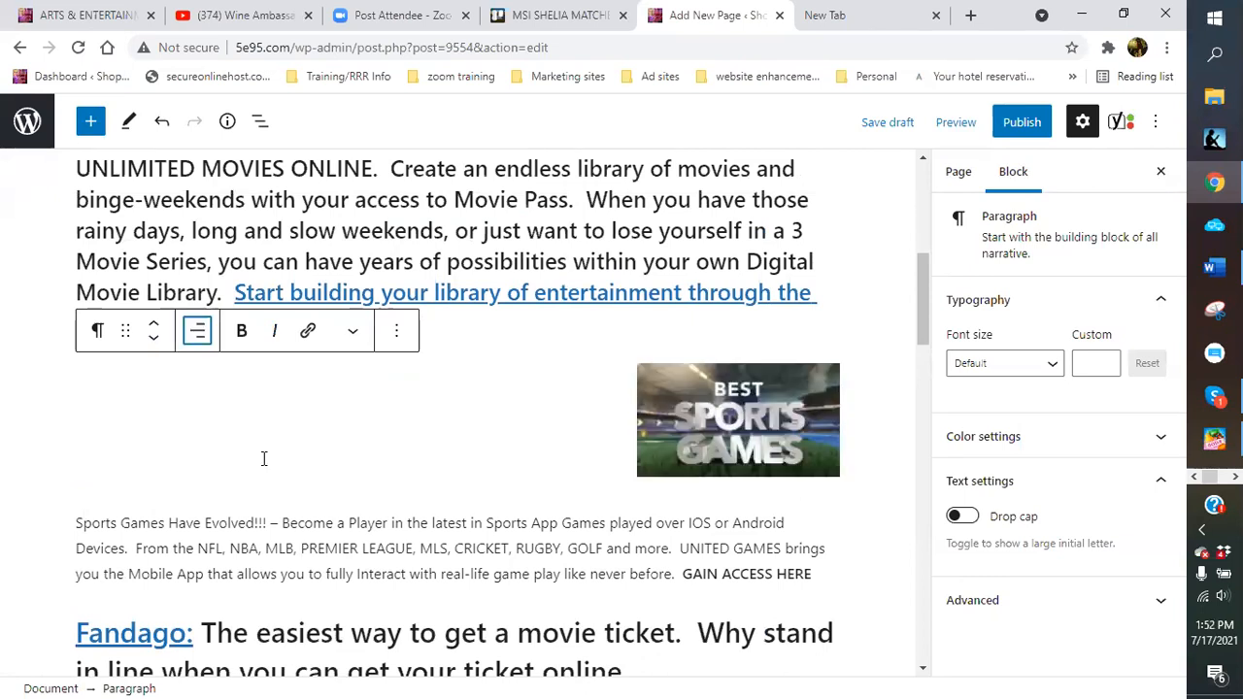
pyautogui.click(738, 393)
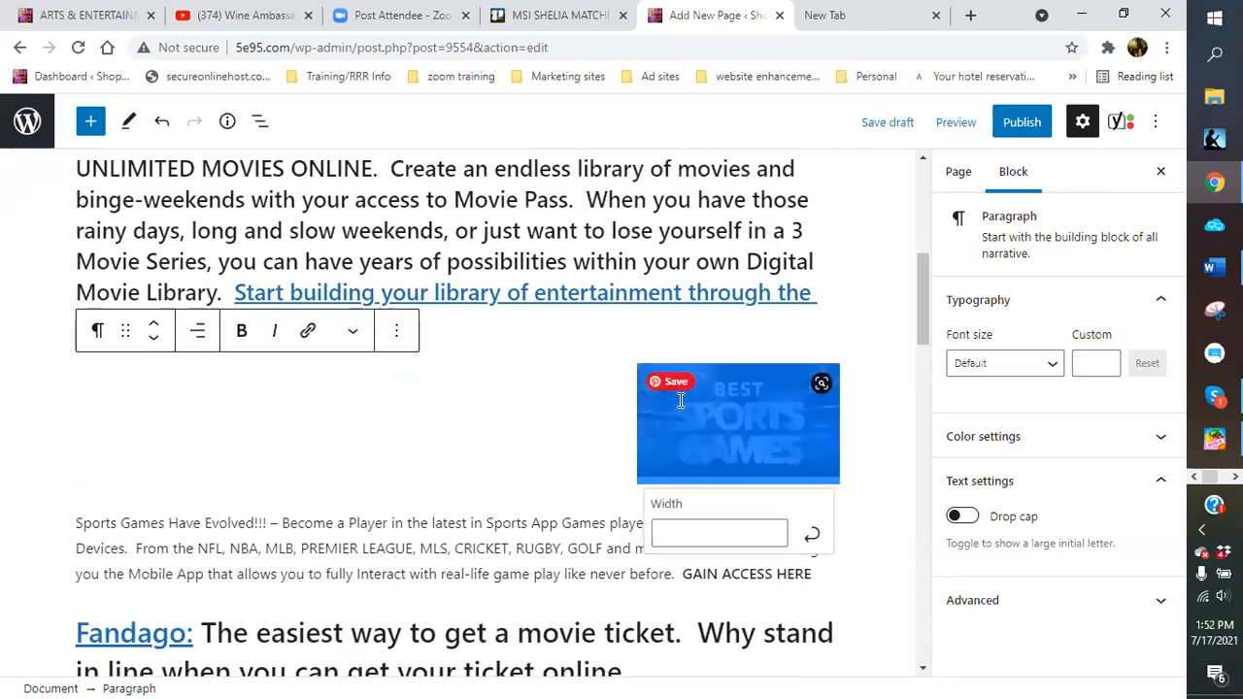
pyautogui.click(153, 323)
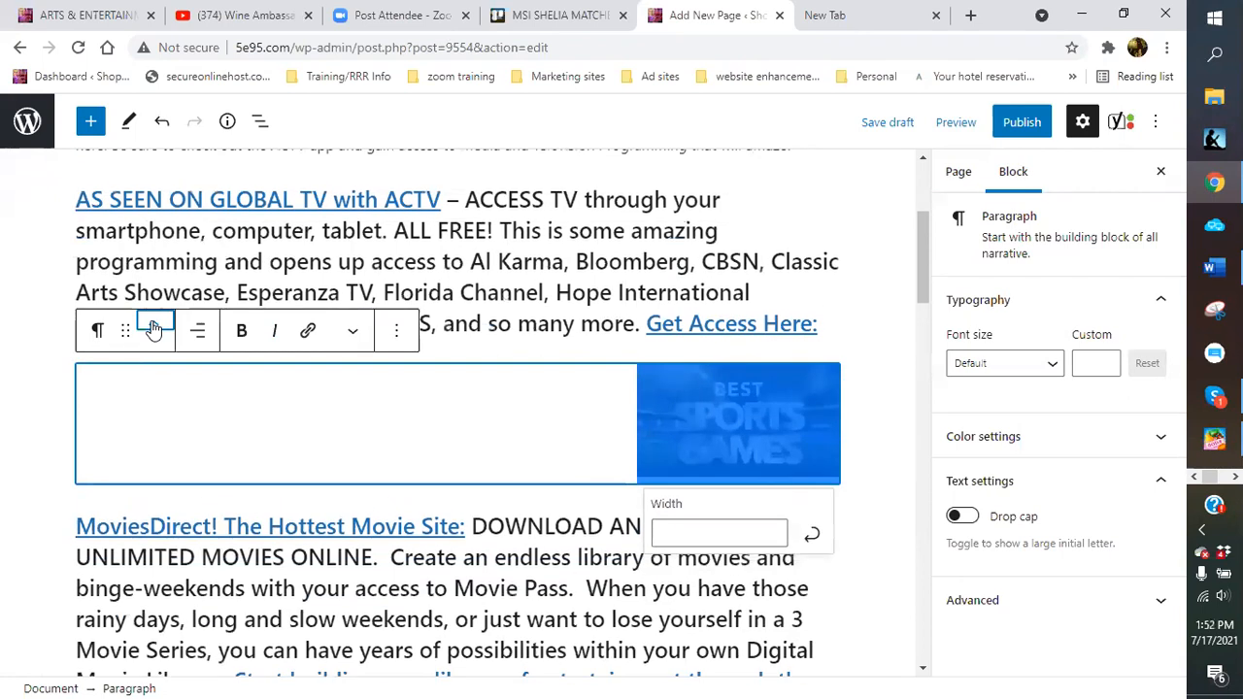
pyautogui.click(920, 394)
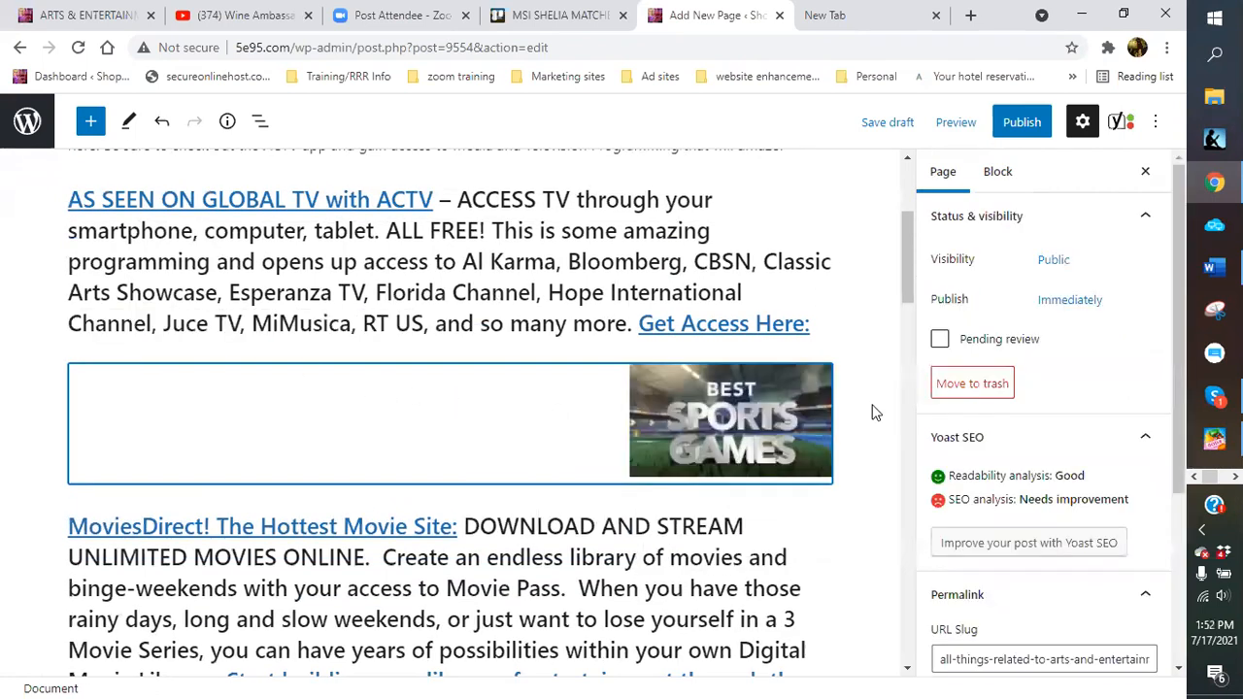
# Remove the Best Sports Games image block via its More options menu
pyautogui.click(729, 415)
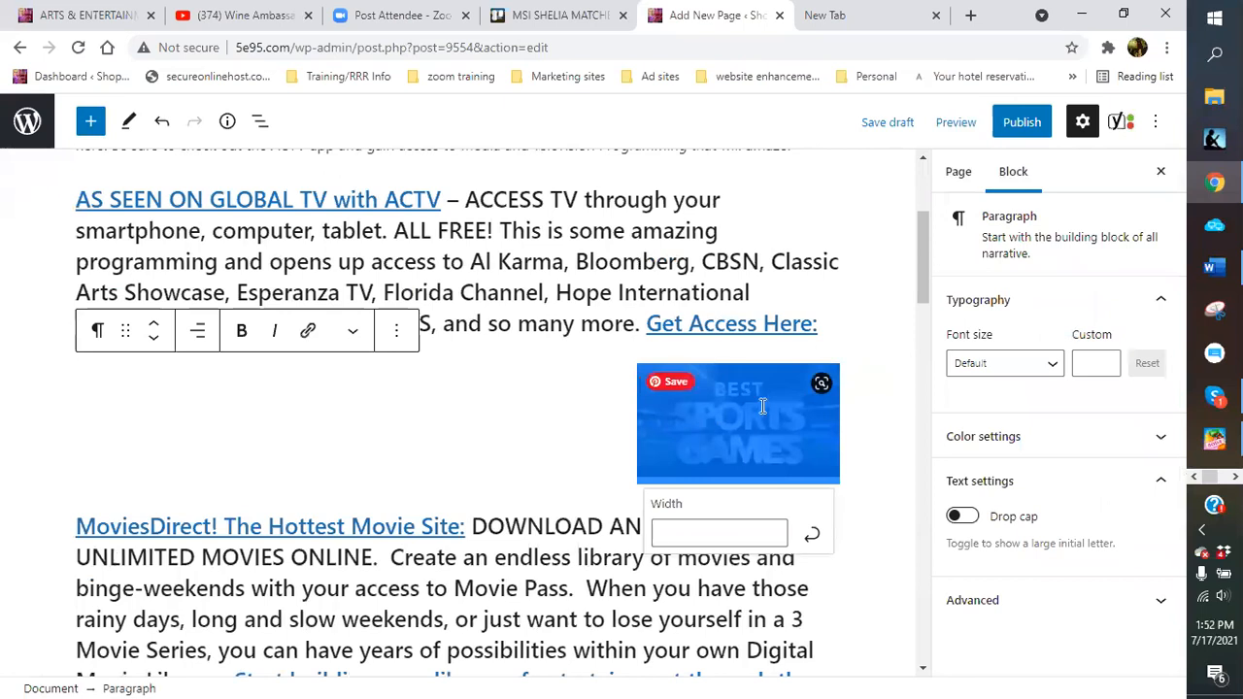
pyautogui.click(396, 331)
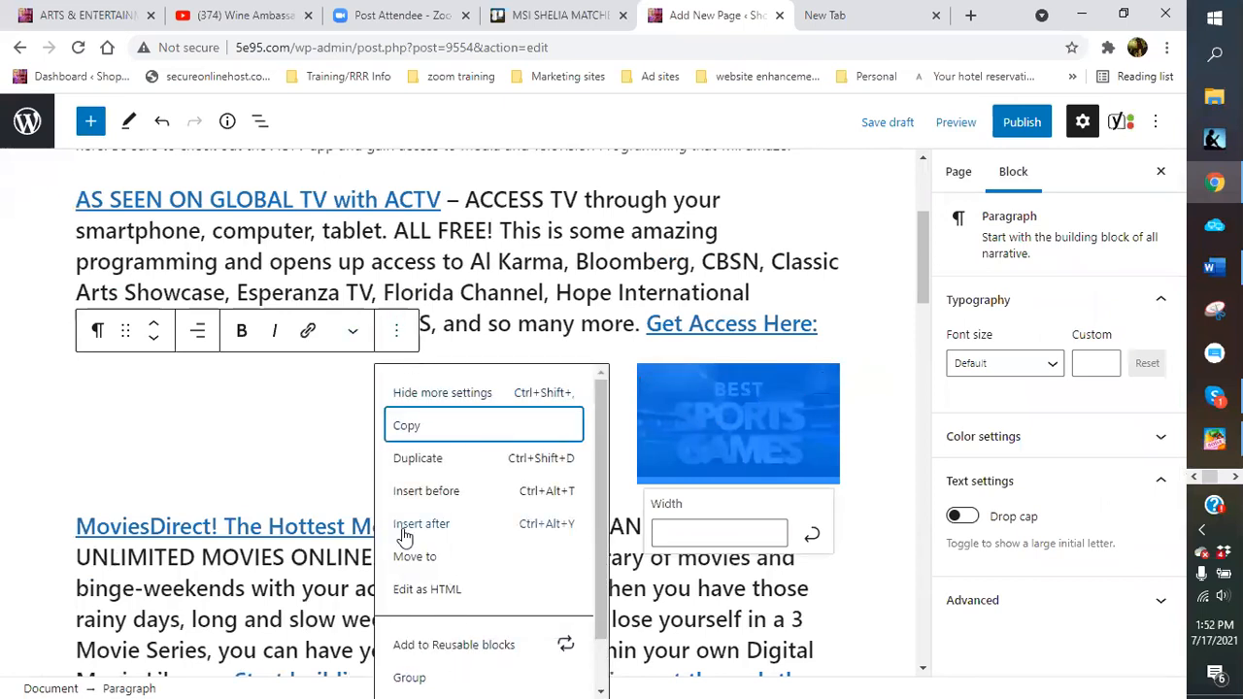
pyautogui.scroll(-1, 404, 537)
pyautogui.click(417, 650)
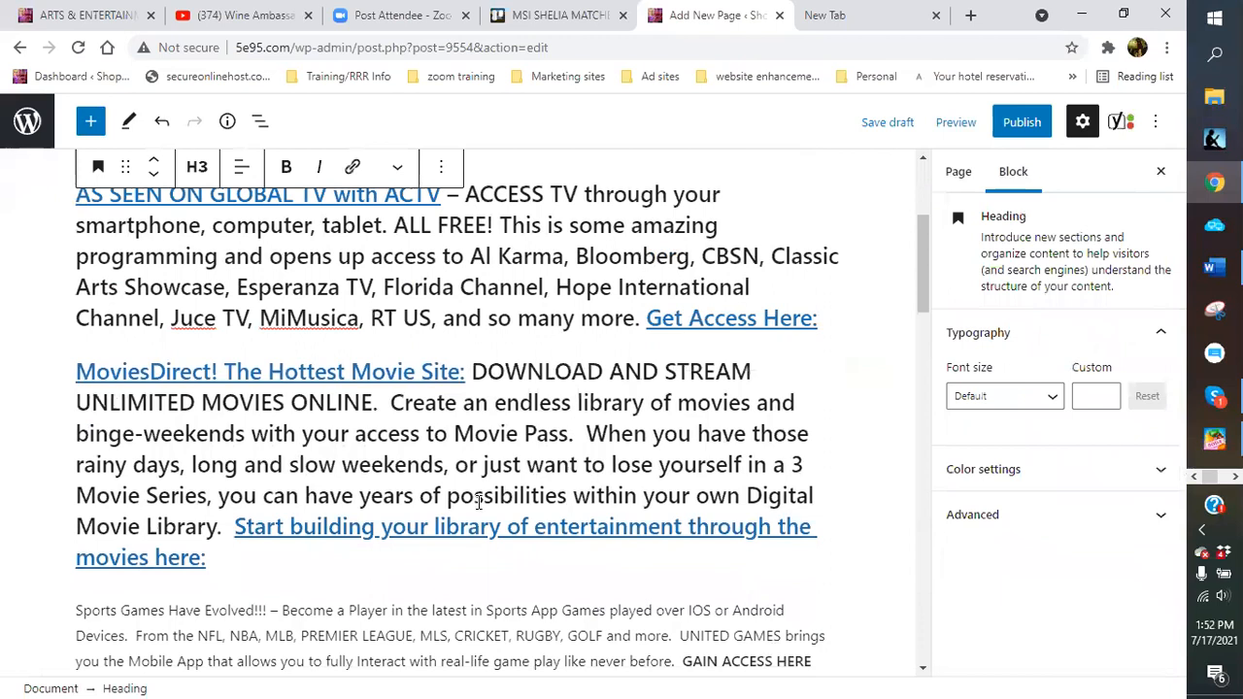
pyautogui.scroll(-5, 478, 501)
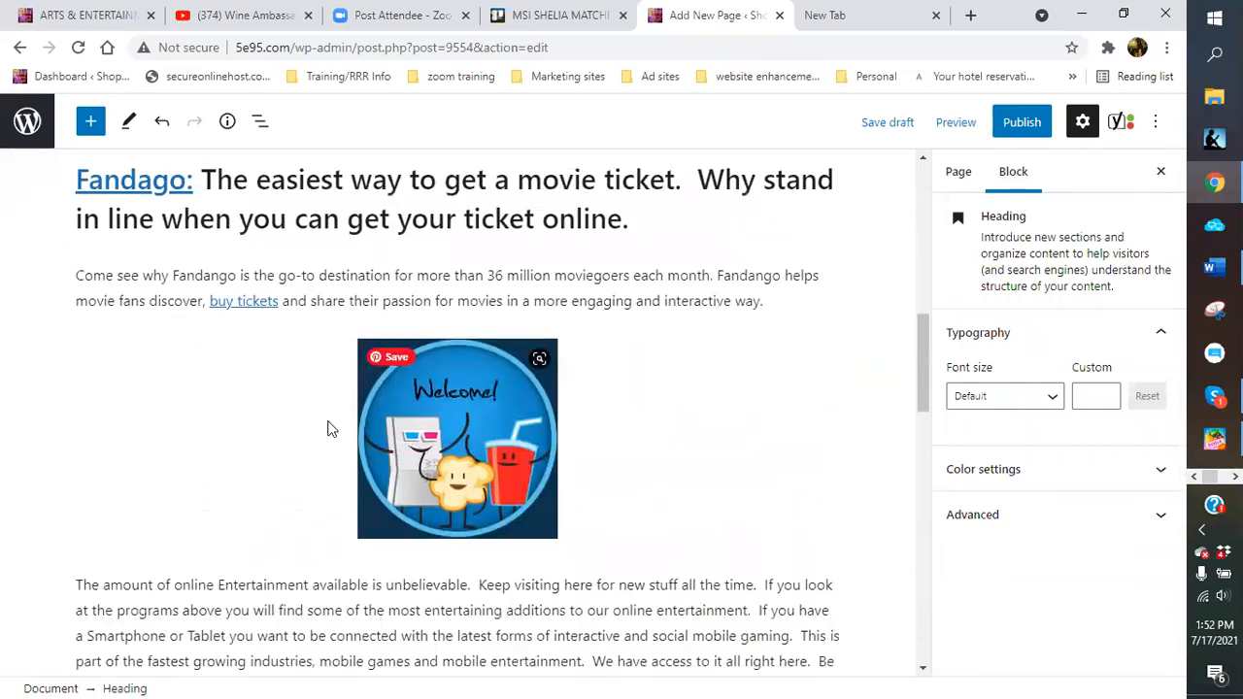
# Align the Welcome image left, move it above the Come see why paragraph, and narrow it
pyautogui.click(481, 433)
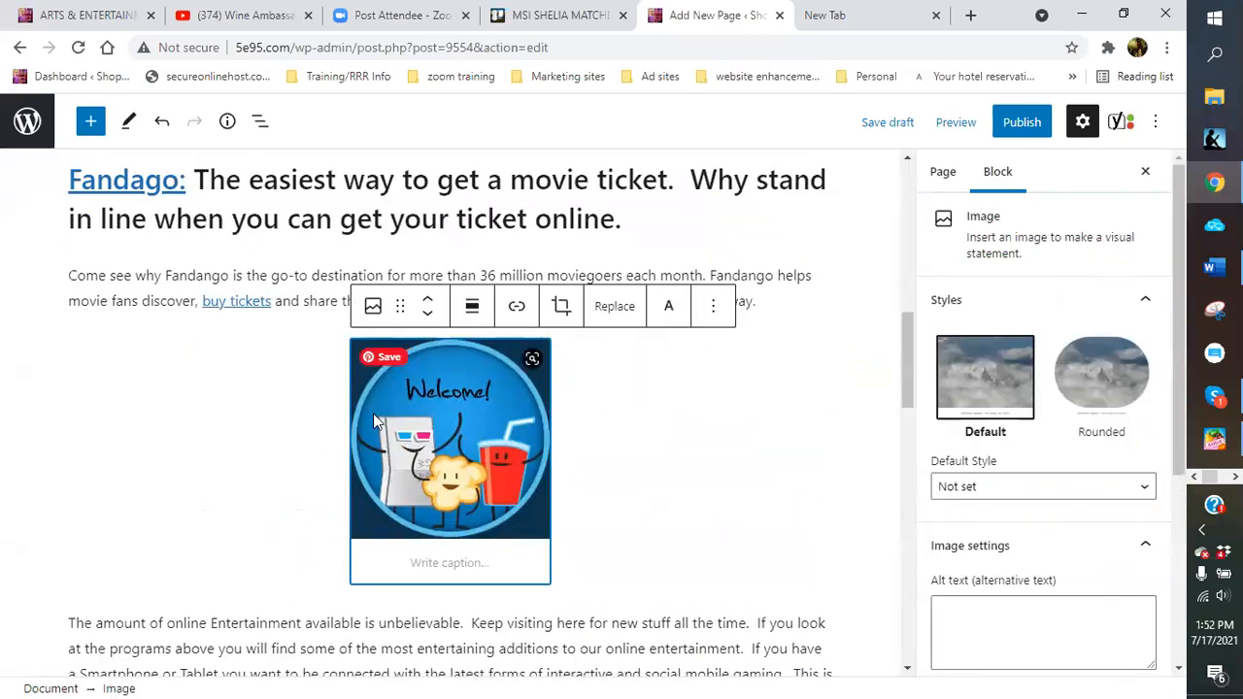
pyautogui.click(473, 309)
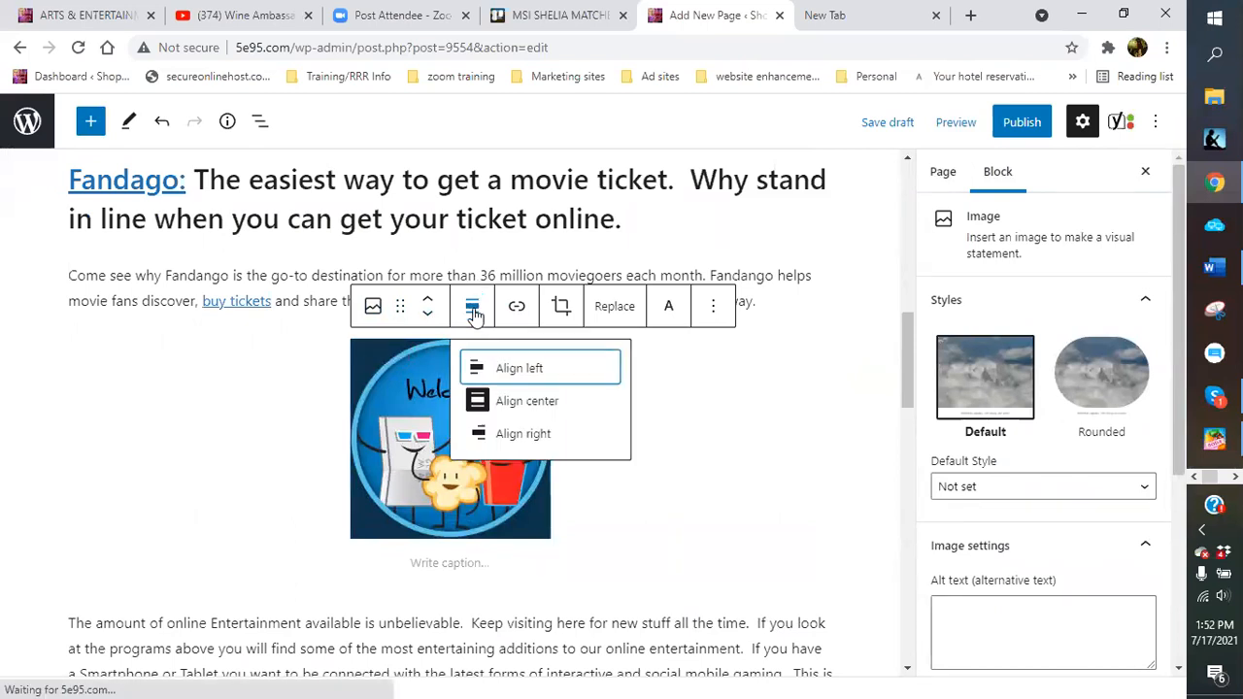
pyautogui.click(495, 369)
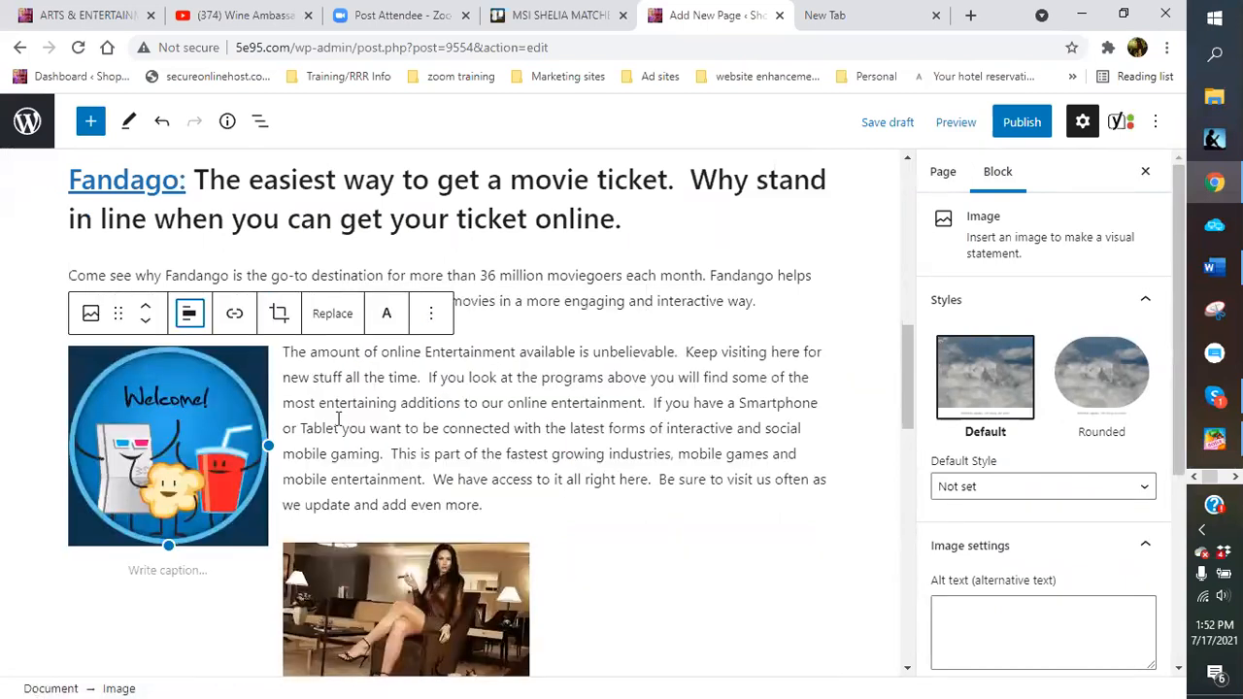
pyautogui.click(148, 307)
pyautogui.moveTo(268, 445); pyautogui.dragTo(217, 431)
pyautogui.click(476, 431)
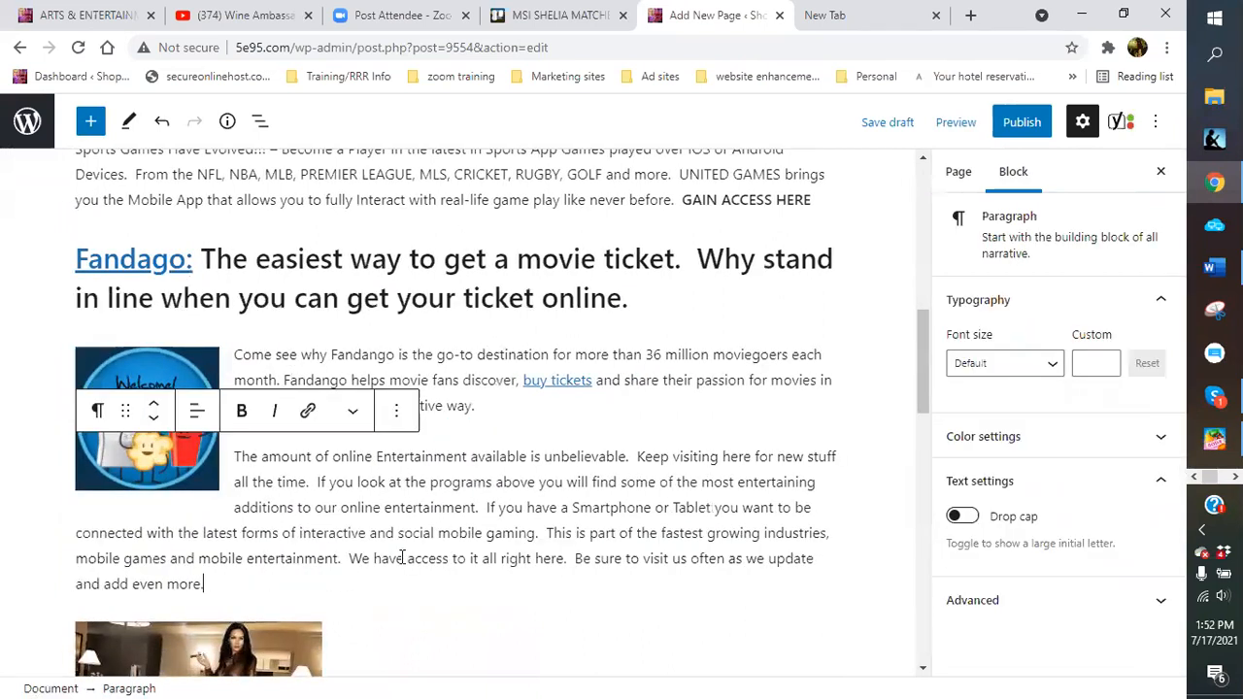
pyautogui.scroll(-3, 256, 439)
# Align the cigars-and-wine image right and shrink it
pyautogui.click(248, 433)
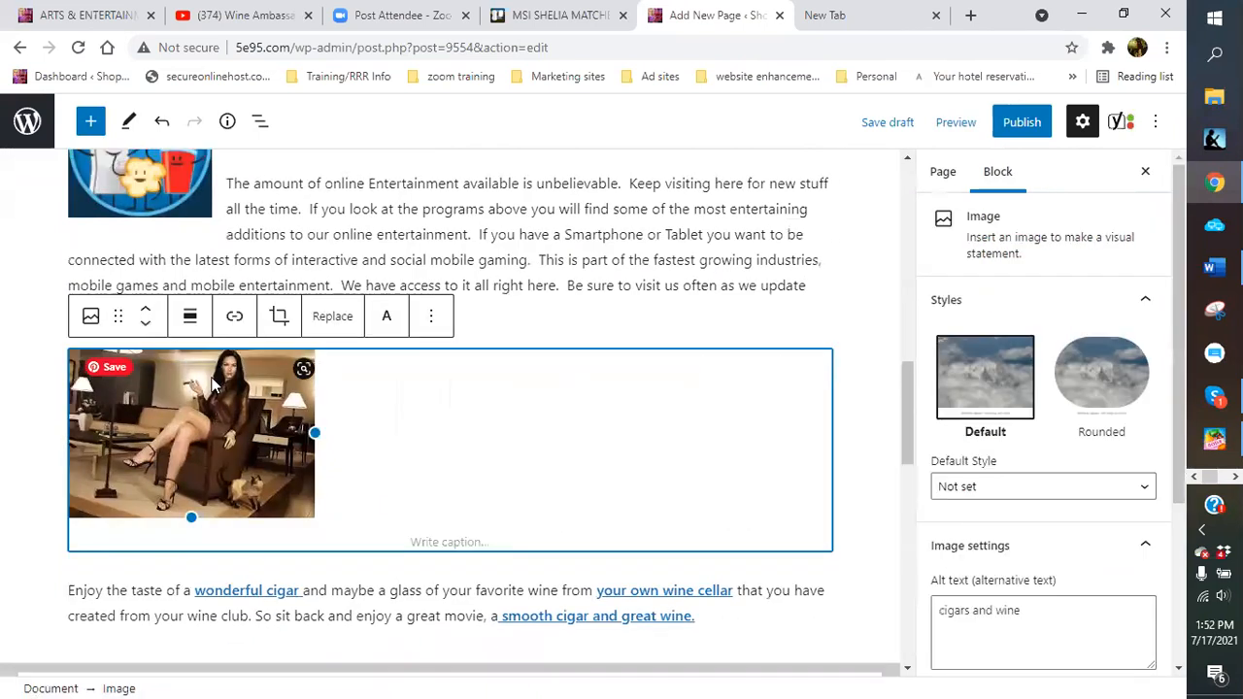
pyautogui.click(194, 320)
pyautogui.click(254, 443)
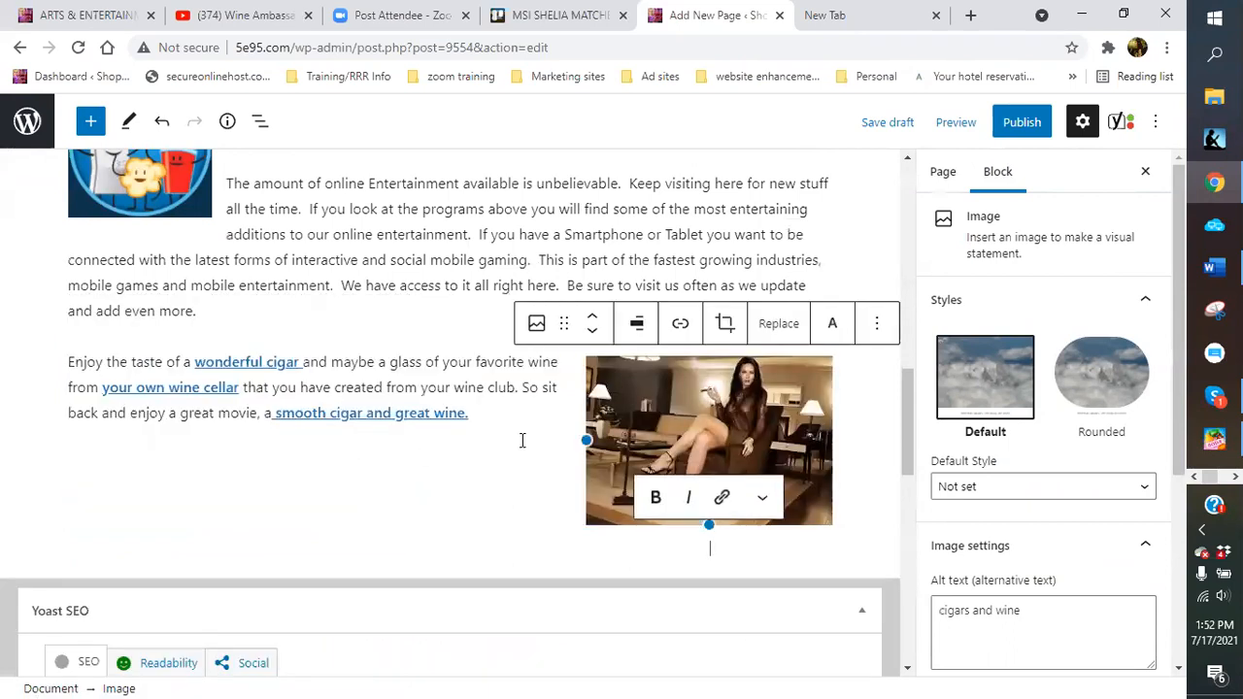
pyautogui.moveTo(588, 437); pyautogui.dragTo(628, 427)
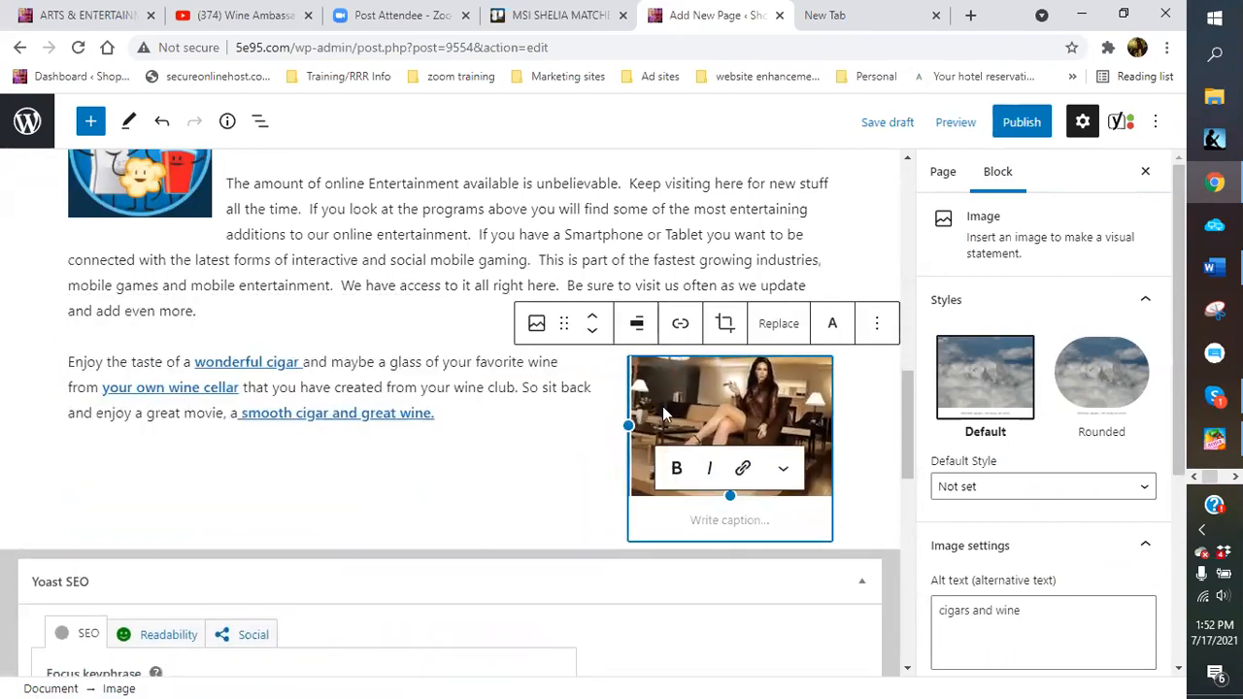
pyautogui.click(419, 317)
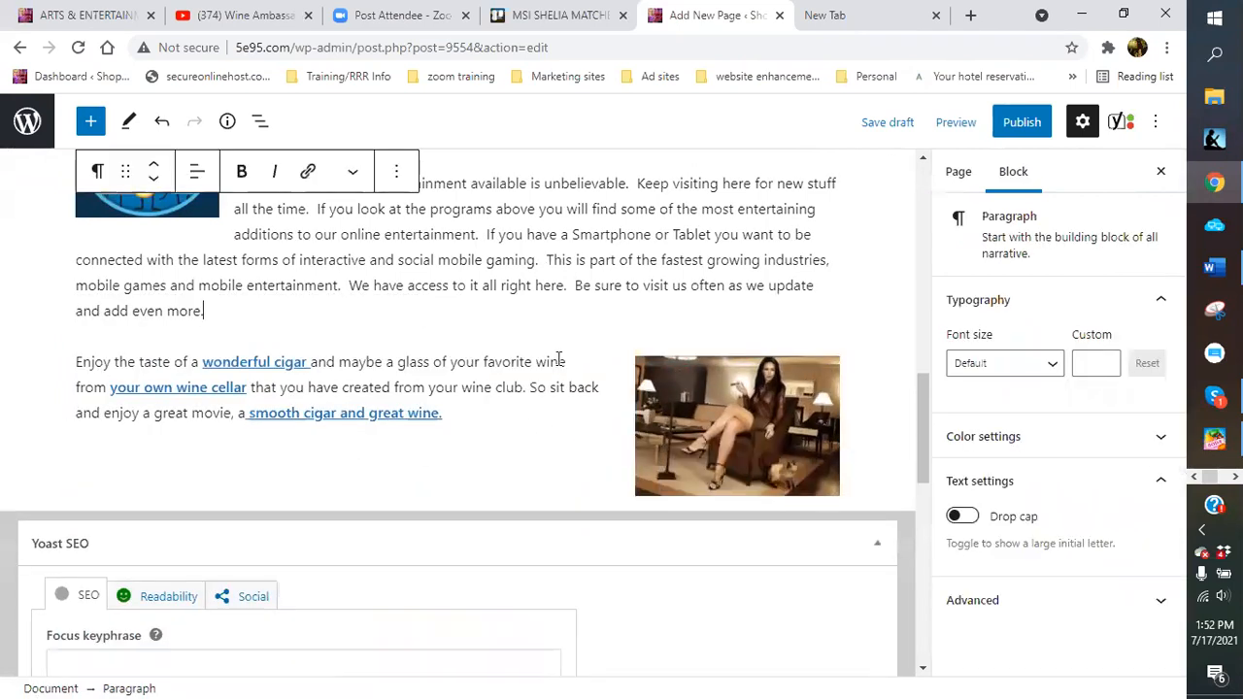
pyautogui.scroll(12, 264, 288)
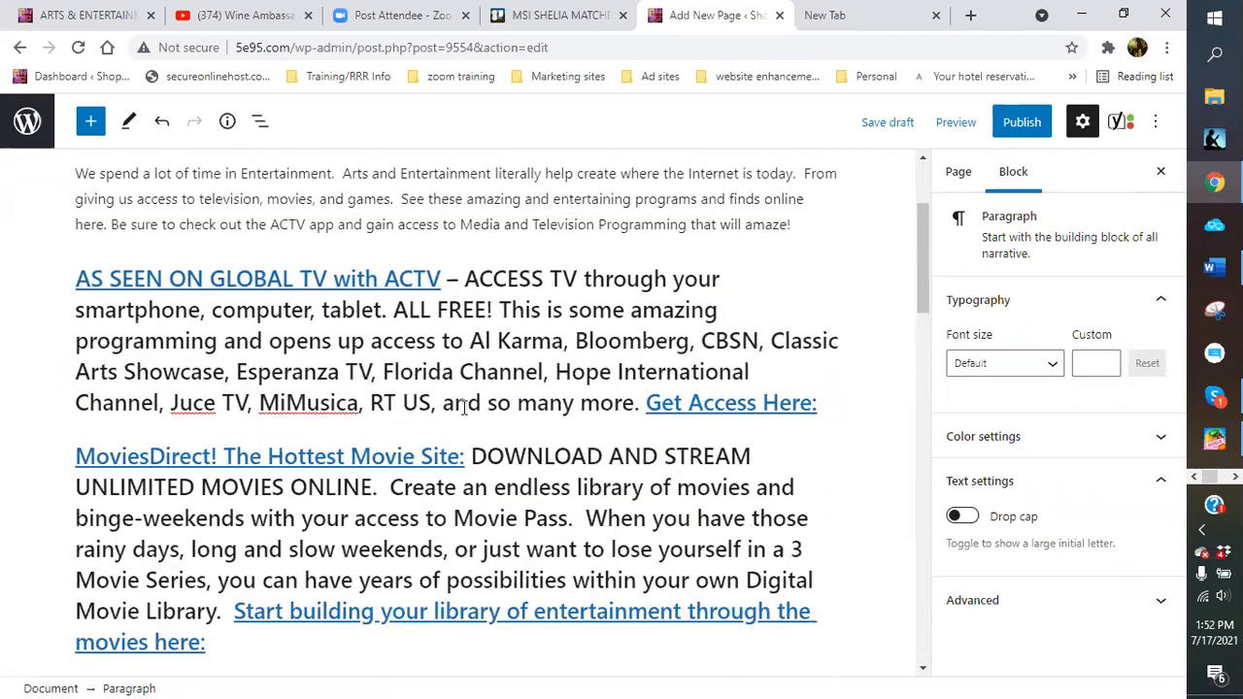
pyautogui.scroll(2, 335, 337)
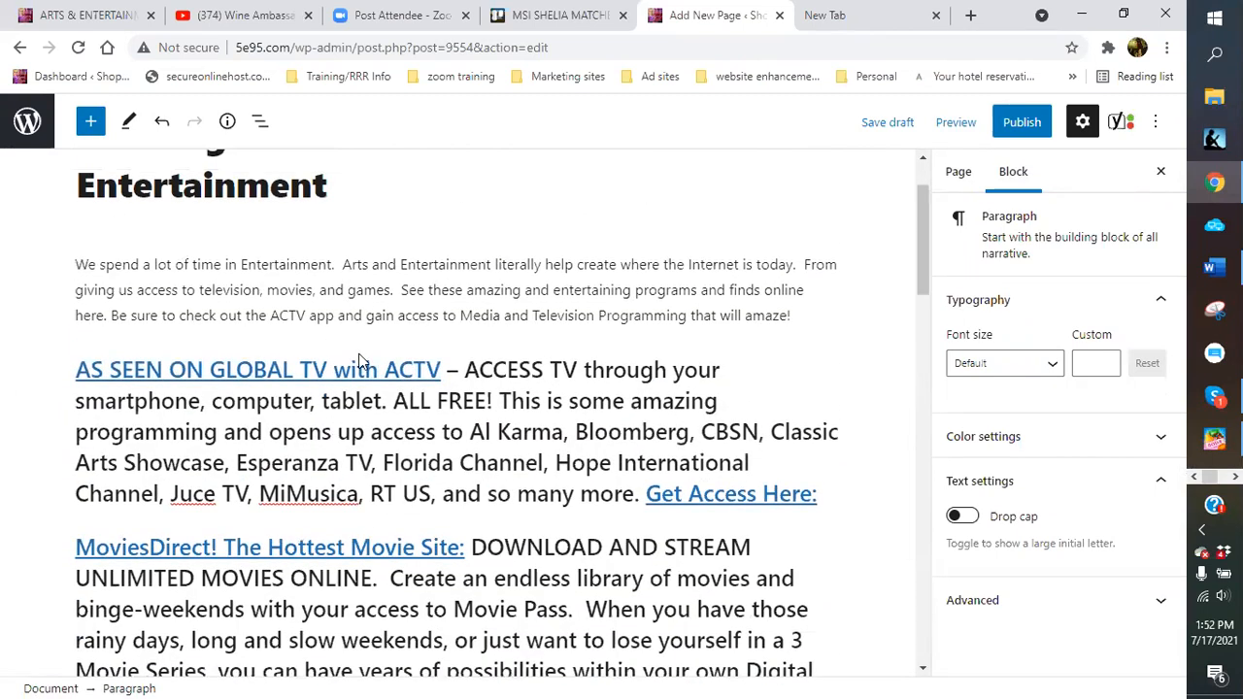
pyautogui.click(457, 349)
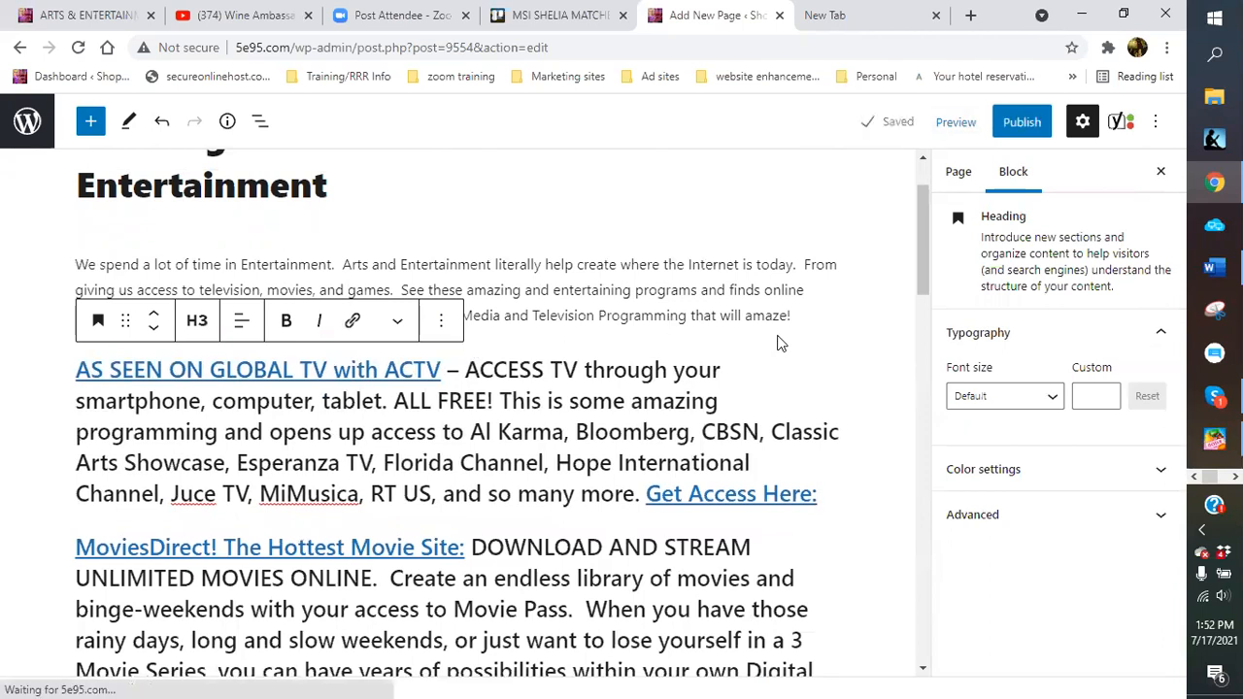
pyautogui.click(842, 307)
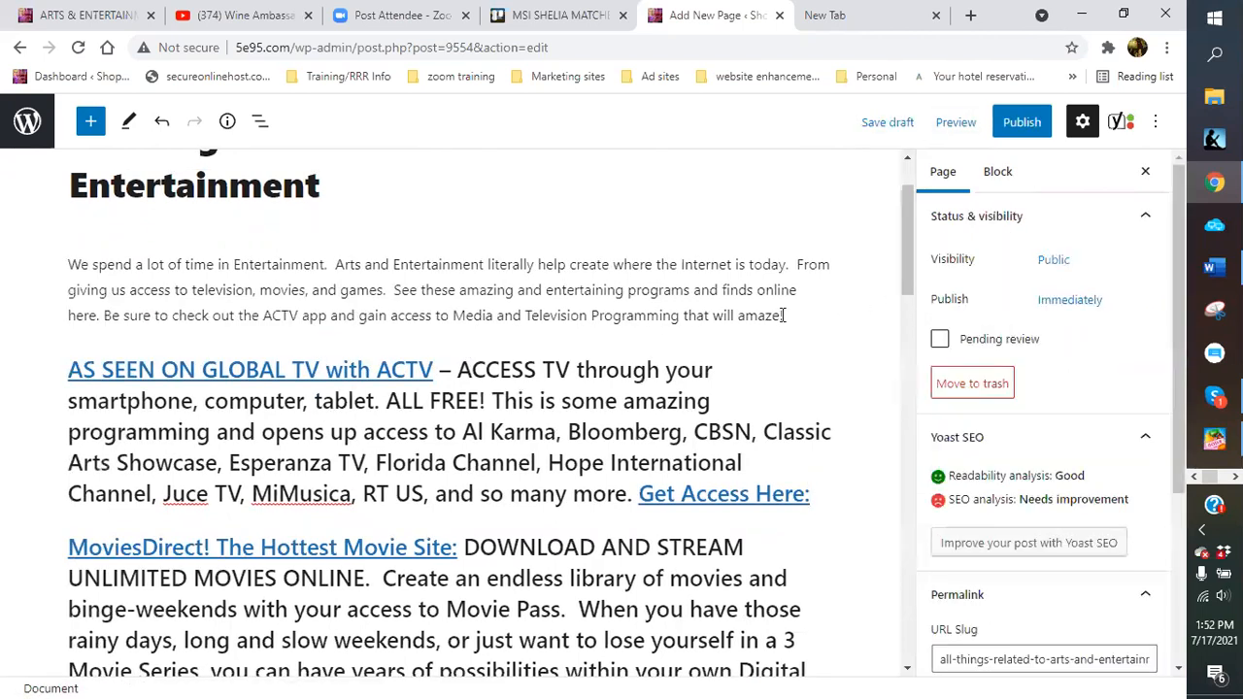
# Insert CHATTING-AND-GETTING-PAID-1.png from the Media Library as an image below the intro
pyautogui.click(449, 340)
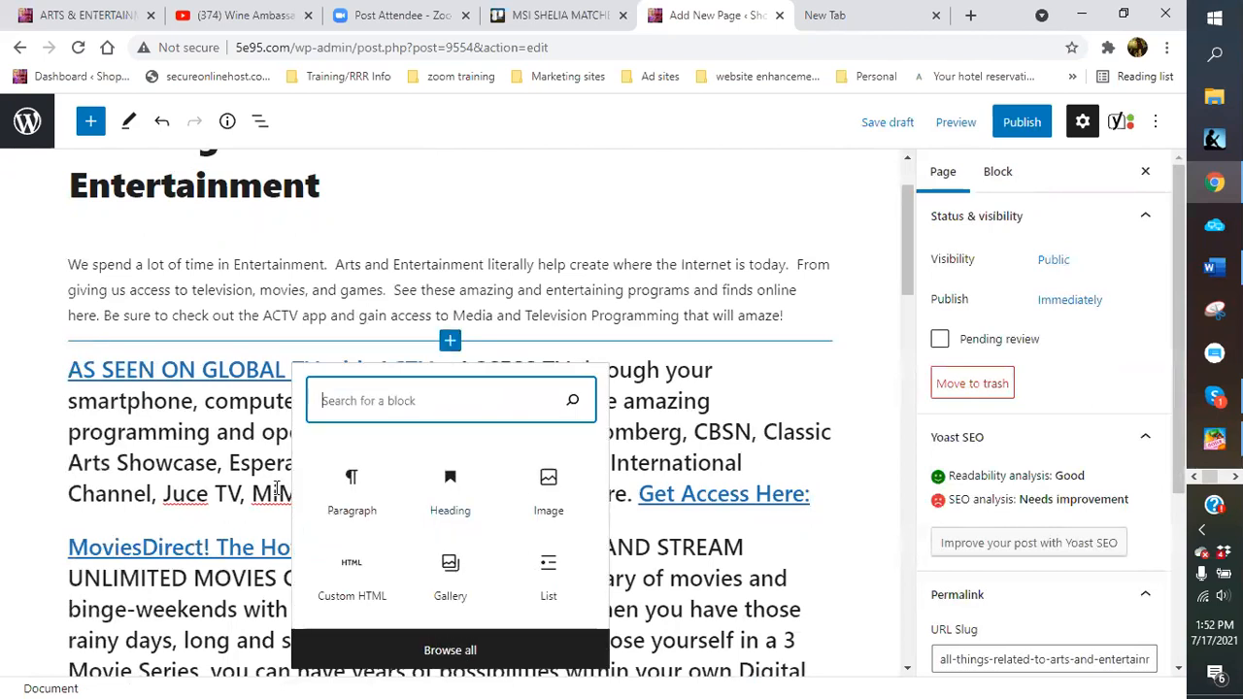
pyautogui.click(551, 485)
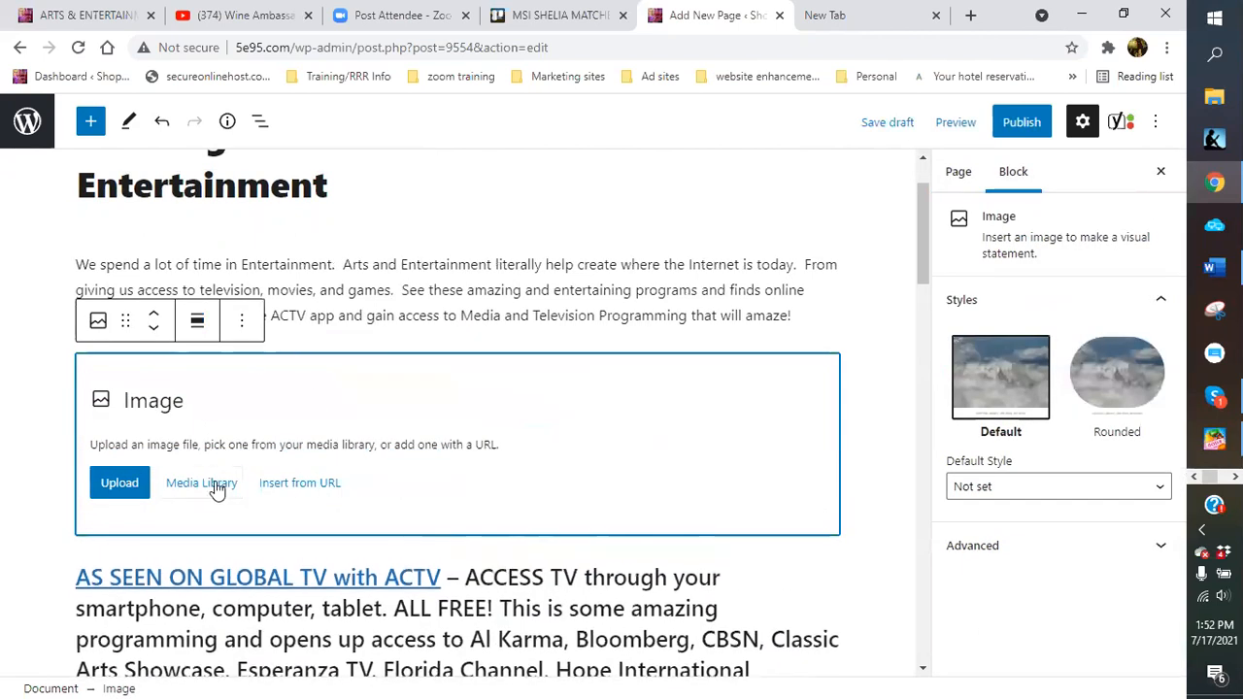
pyautogui.click(201, 482)
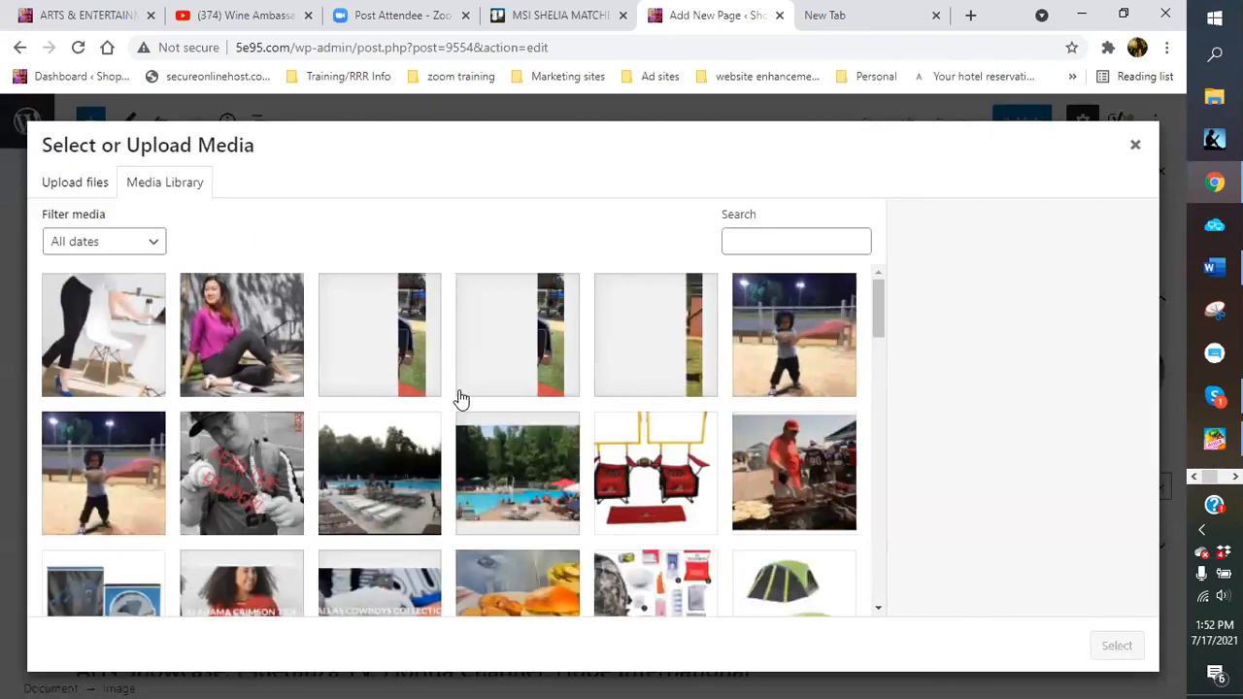
pyautogui.scroll(-6, 461, 398)
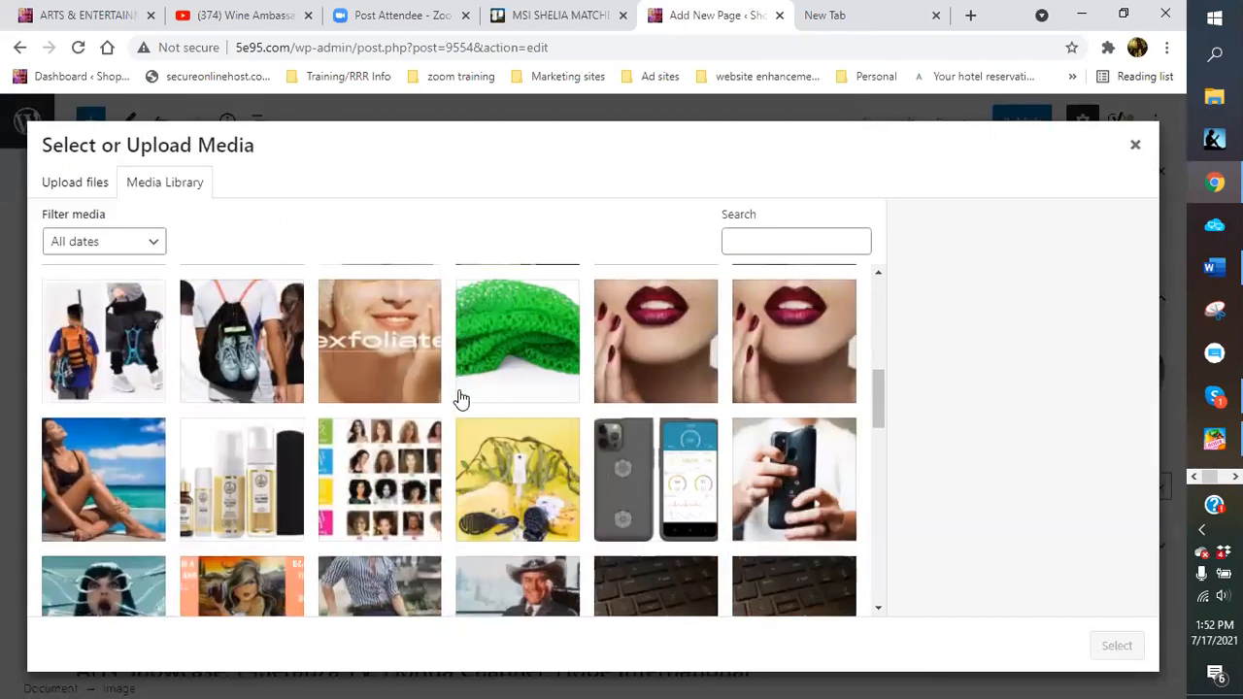
pyautogui.scroll(-5, 461, 398)
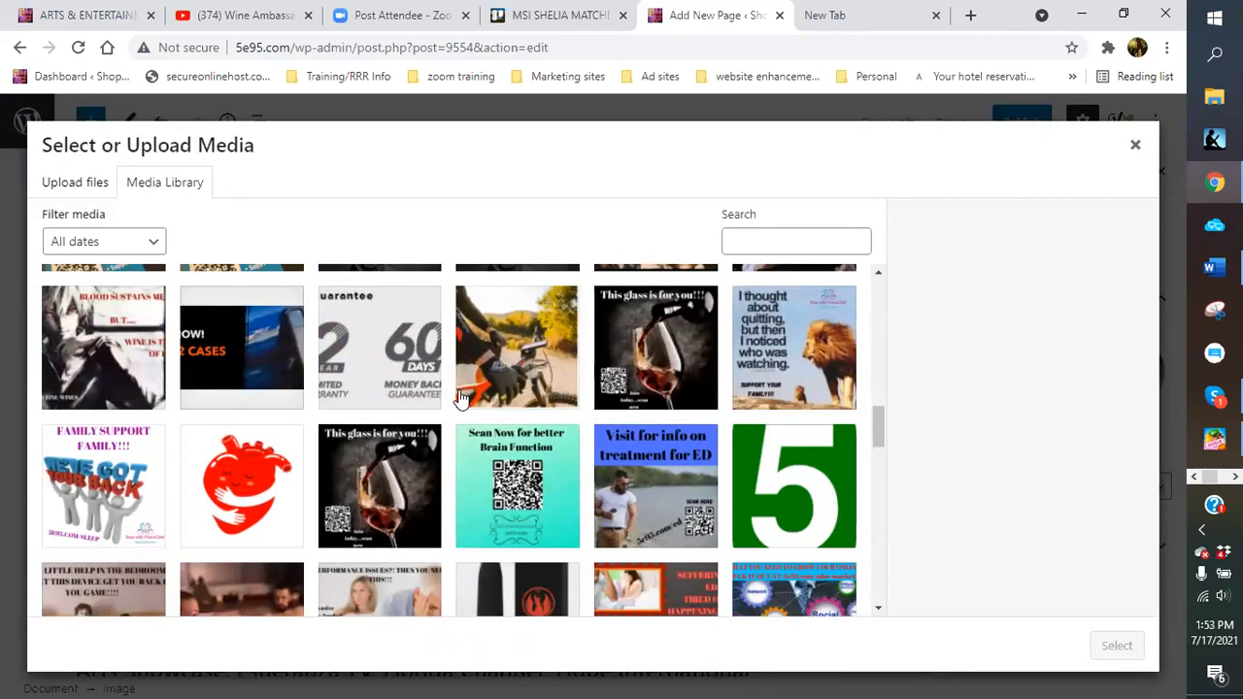
pyautogui.scroll(-4, 461, 398)
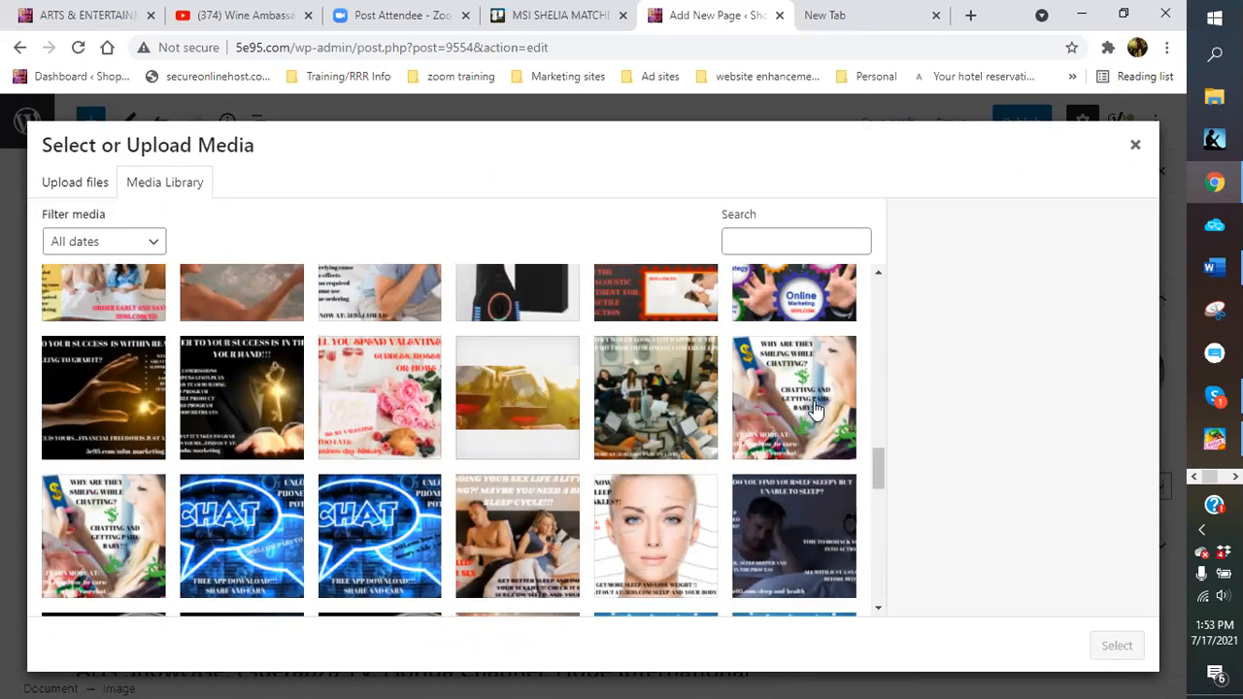
pyautogui.click(815, 410)
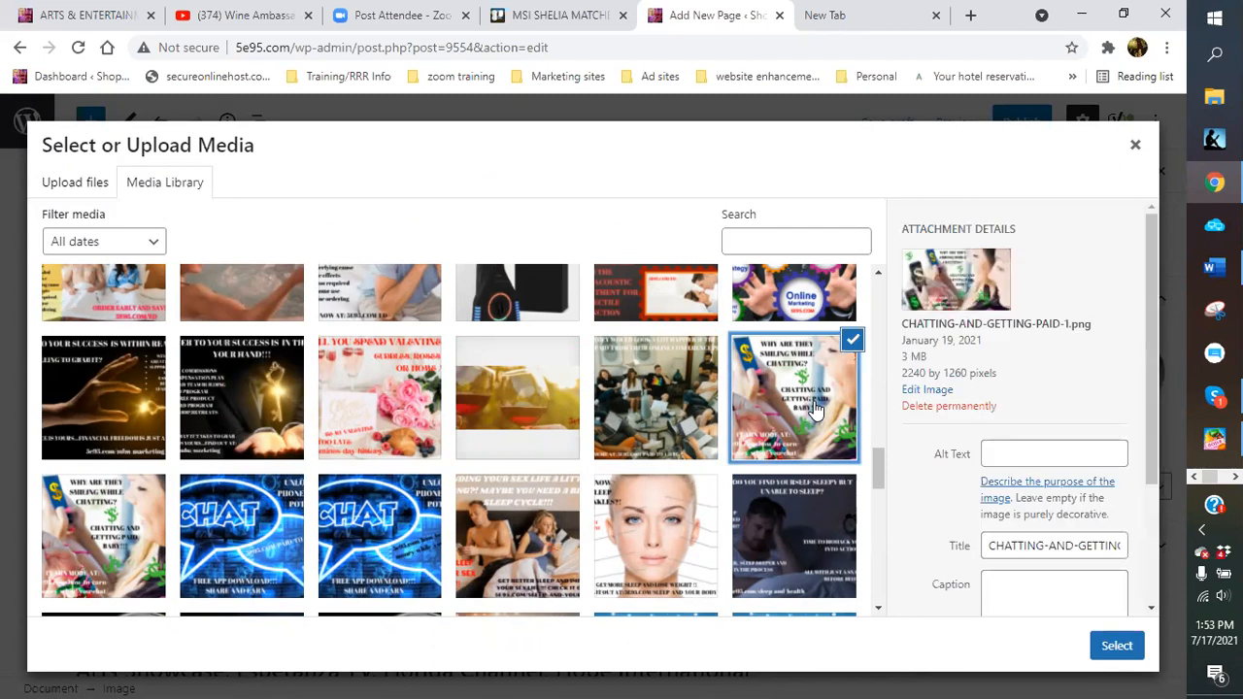
pyautogui.click(1114, 647)
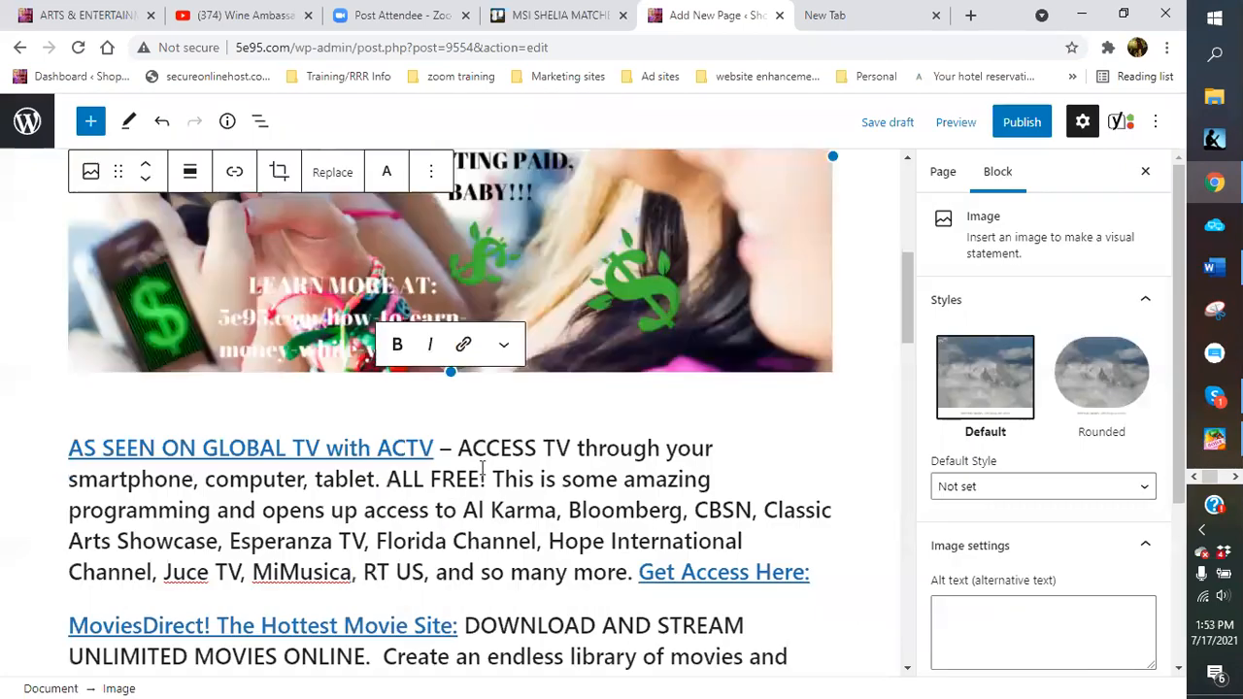
# Shrink the chatting image and align it right so the AS SEEN ON GLOBAL TV text wraps beside it
pyautogui.scroll(5, 478, 454)
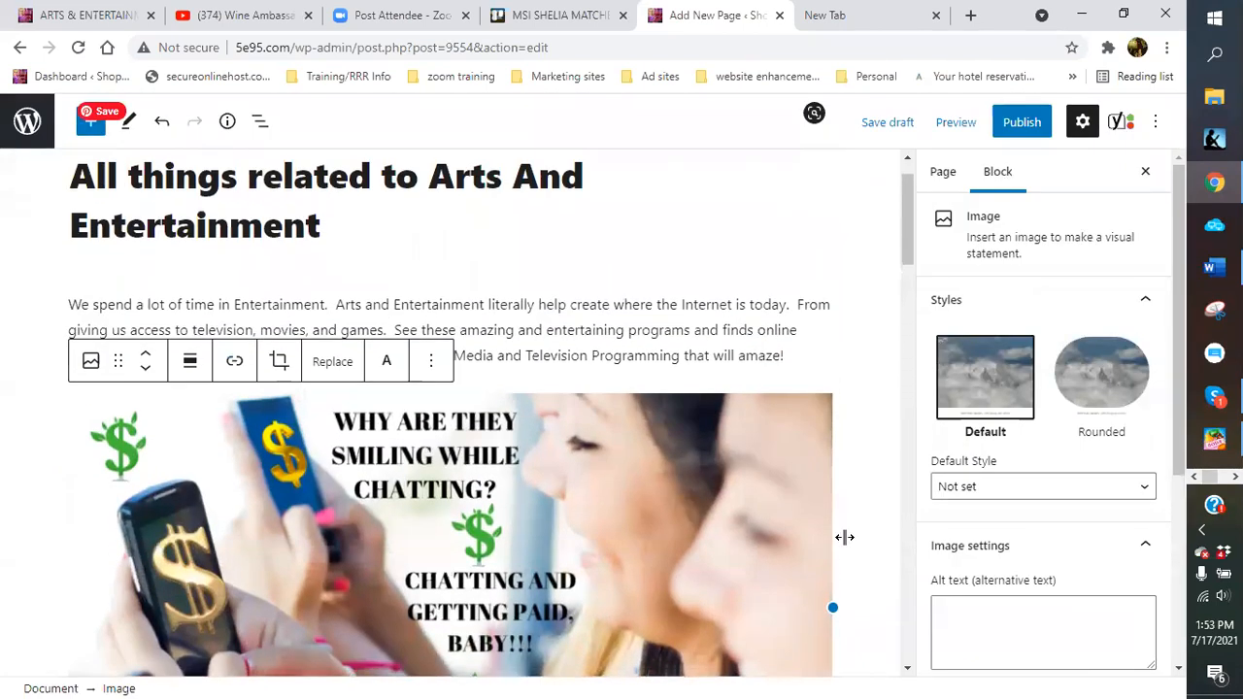
pyautogui.moveTo(835, 610); pyautogui.dragTo(557, 632)
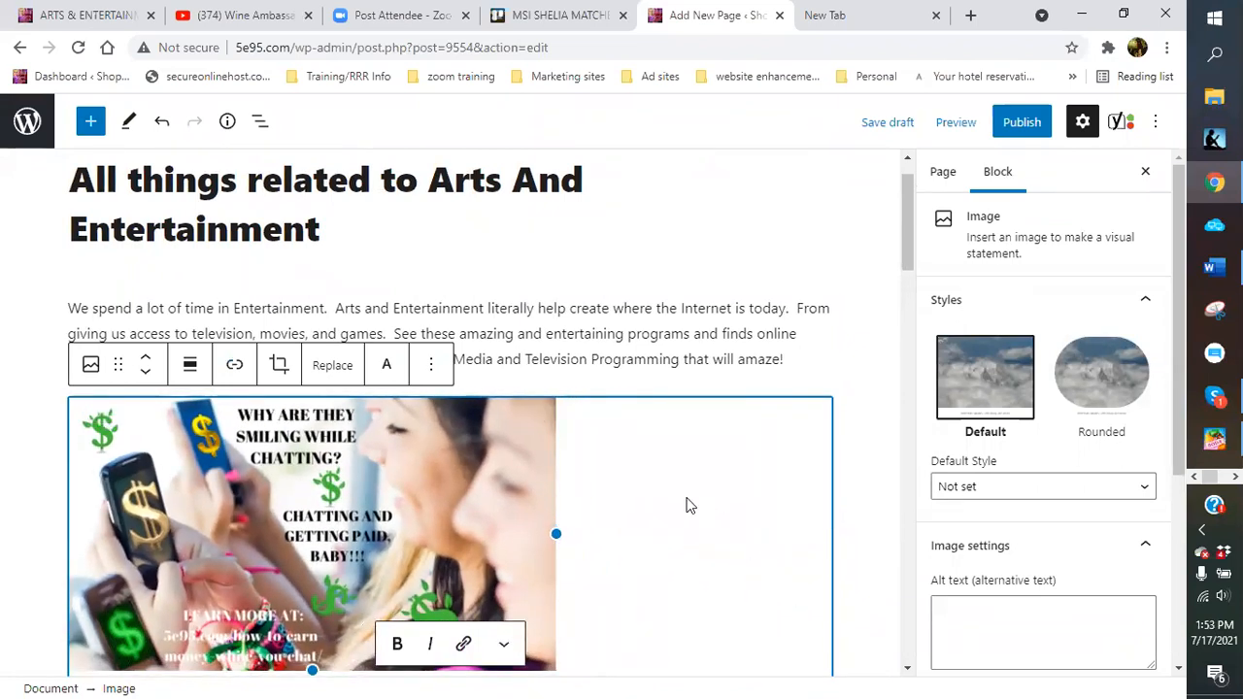
pyautogui.click(193, 367)
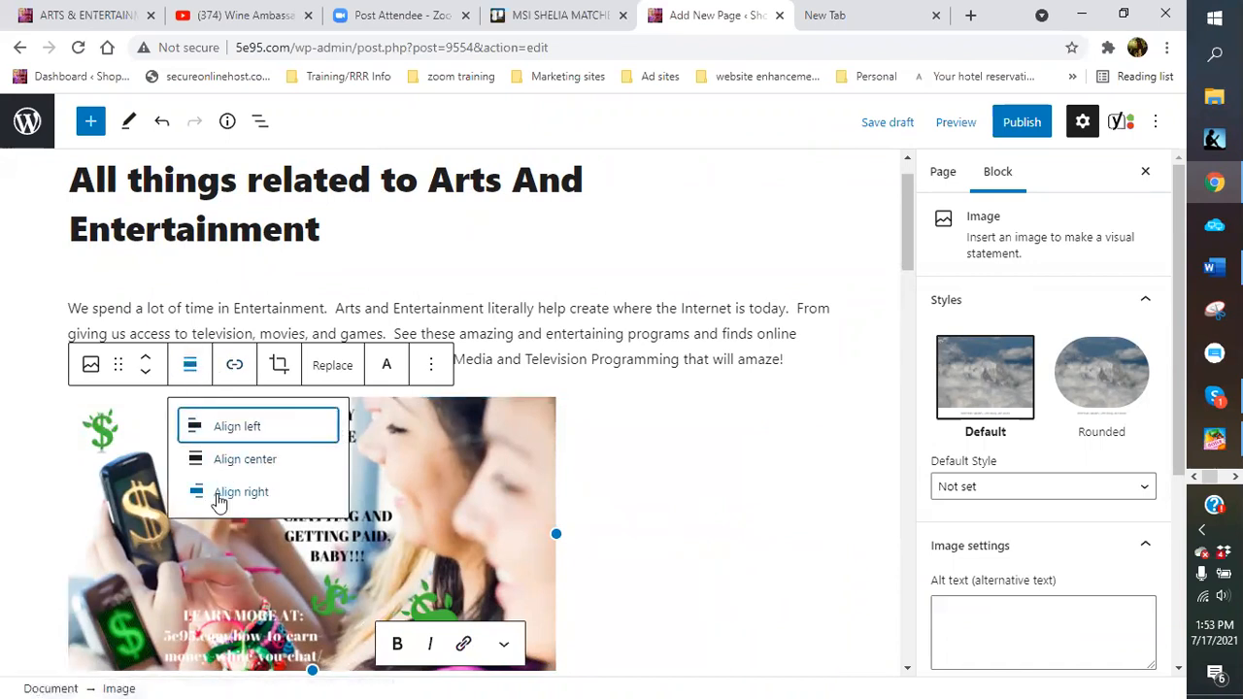
pyautogui.click(228, 492)
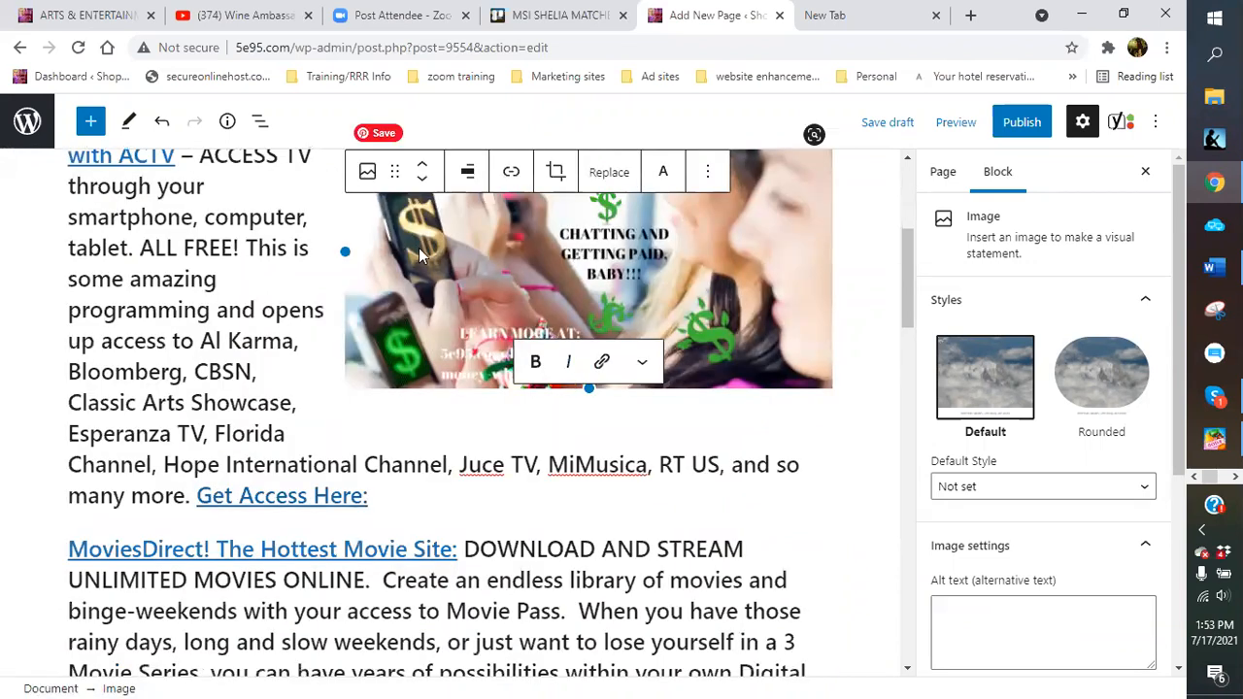
pyautogui.moveTo(344, 251); pyautogui.dragTo(442, 225)
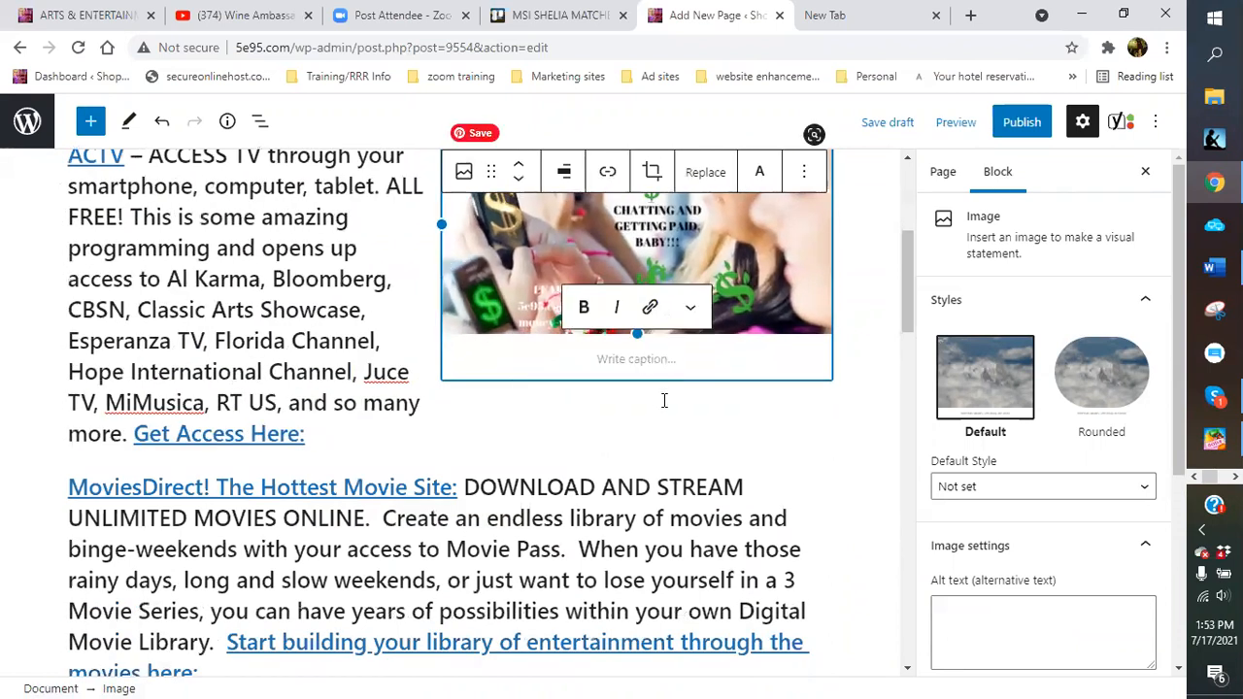
pyautogui.click(664, 400)
pyautogui.scroll(1, 643, 391)
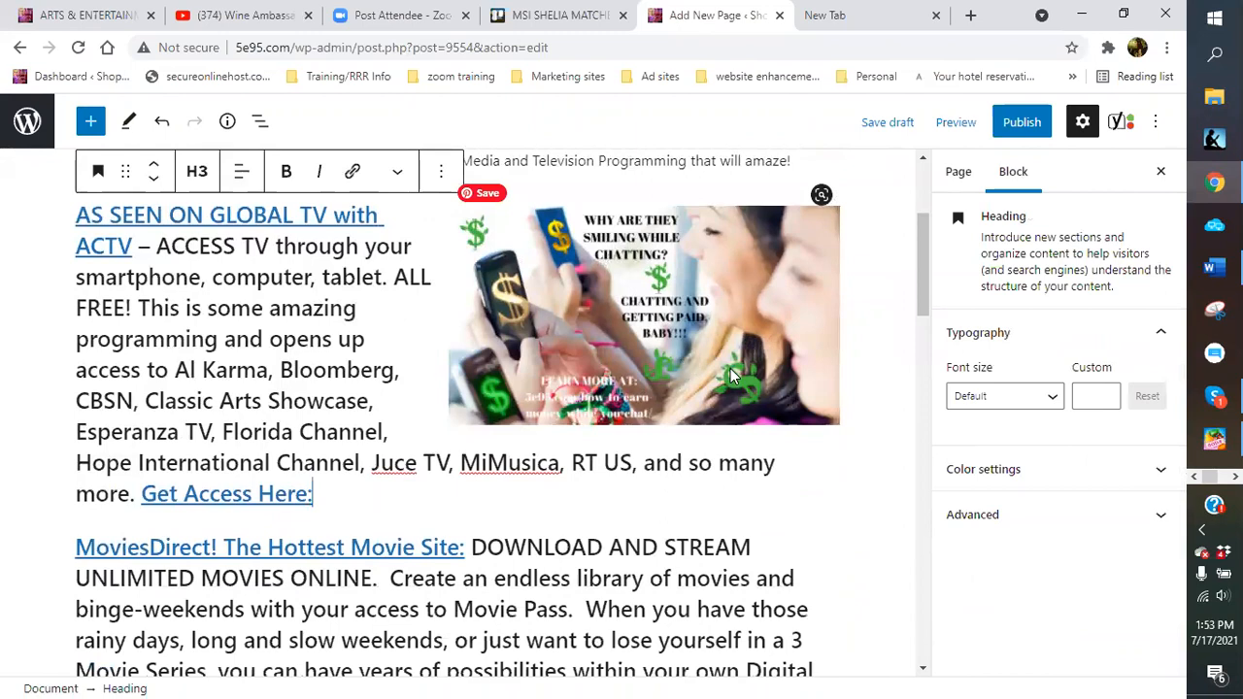
pyautogui.scroll(3, 730, 376)
pyautogui.scroll(-6, 509, 497)
pyautogui.scroll(-12, 509, 497)
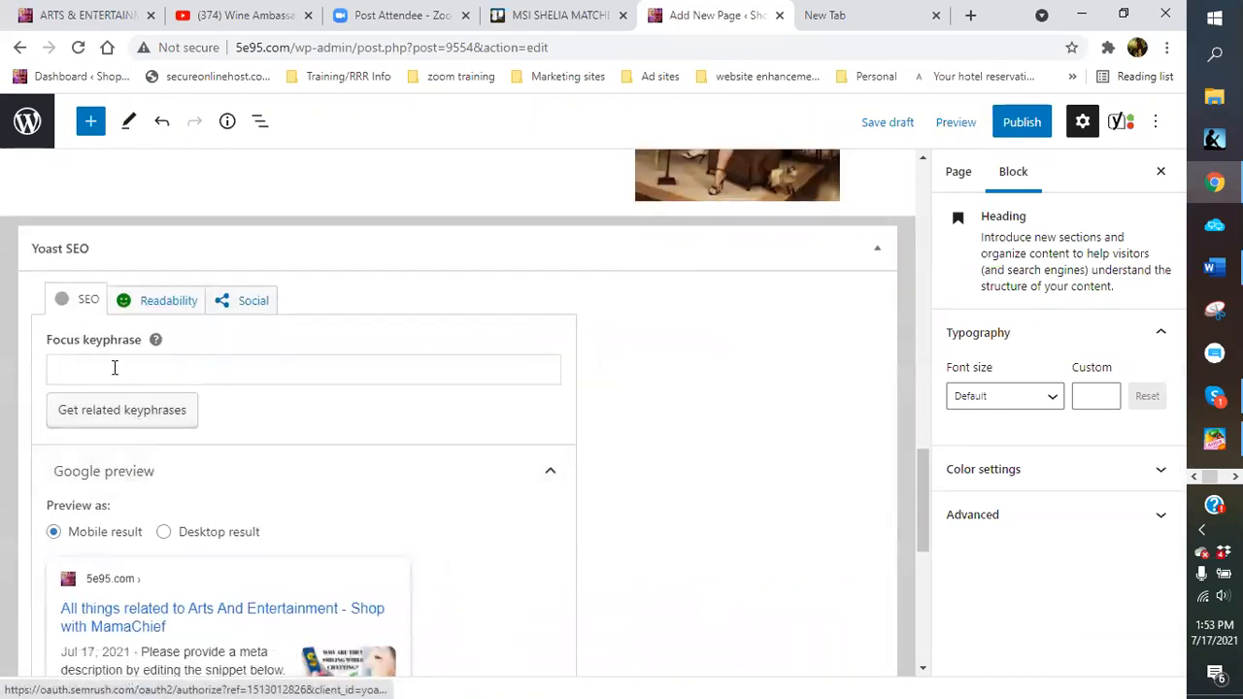
# Enter 'all things art and entertainment' as the Yoast focus keyphrase
pyautogui.click(115, 367)
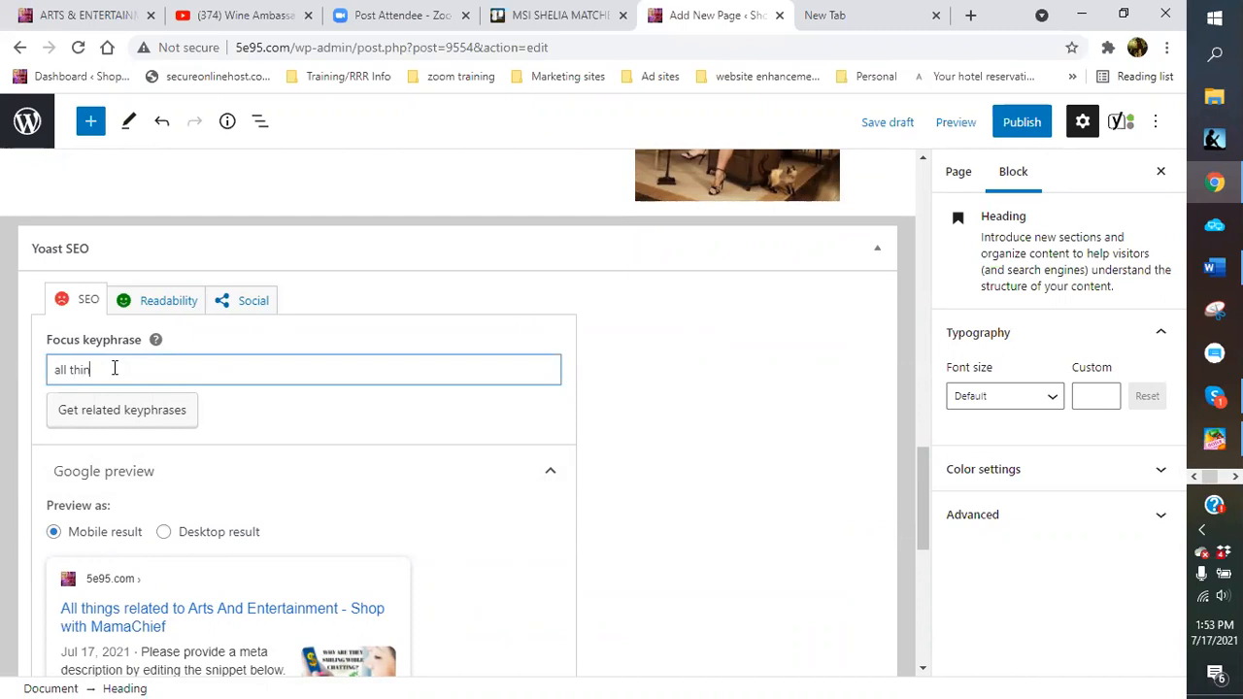
pyautogui.write('all thins')
pyautogui.press('BackSpace')
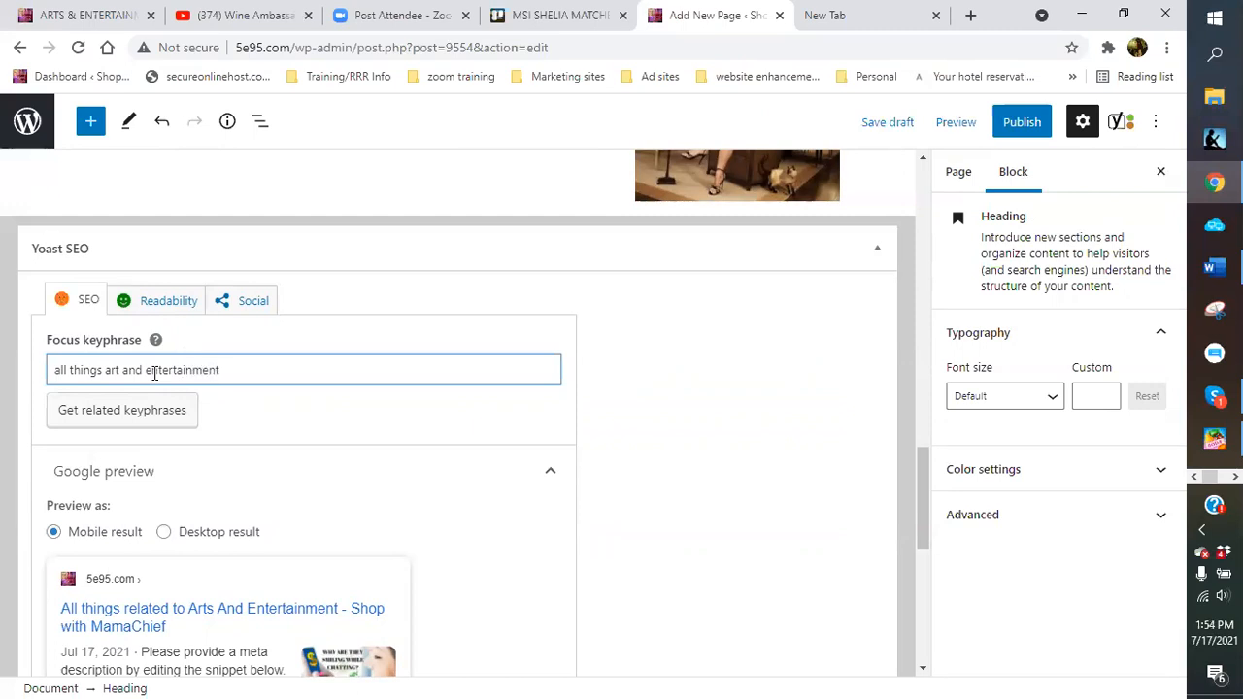
# Check the Slug and Meta description fields, then expand and read the SEO analysis problems
pyautogui.scroll(-3, 333, 417)
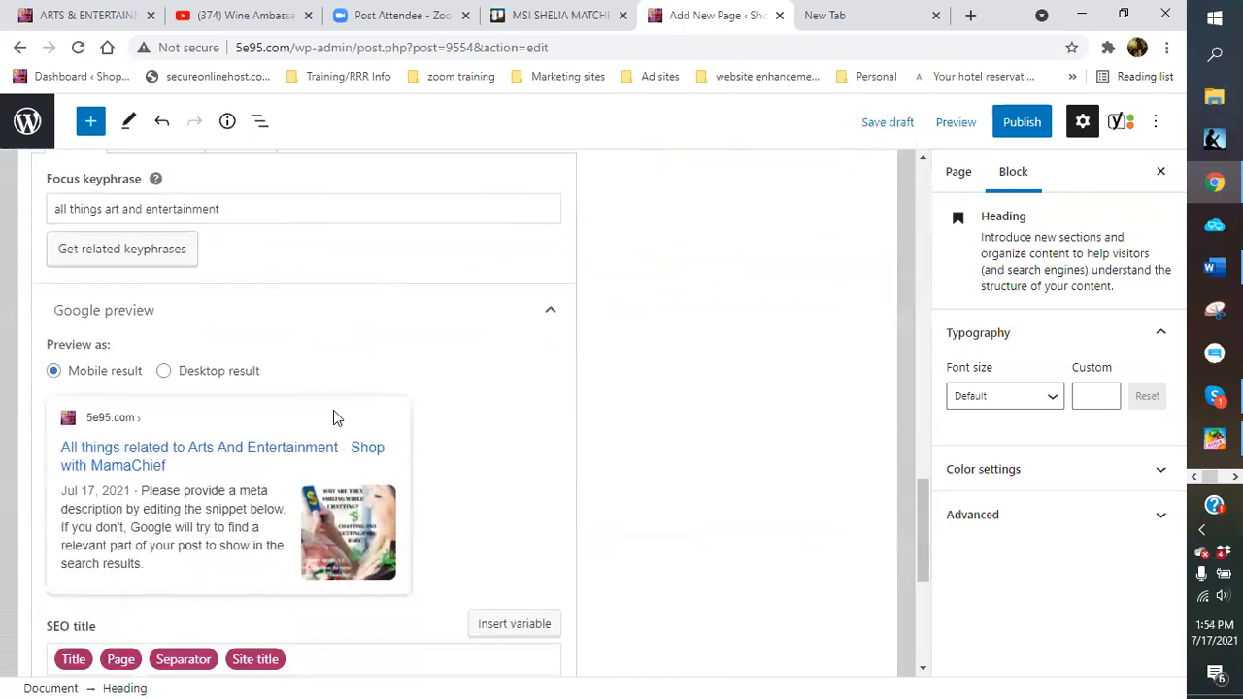
pyautogui.scroll(-3, 333, 409)
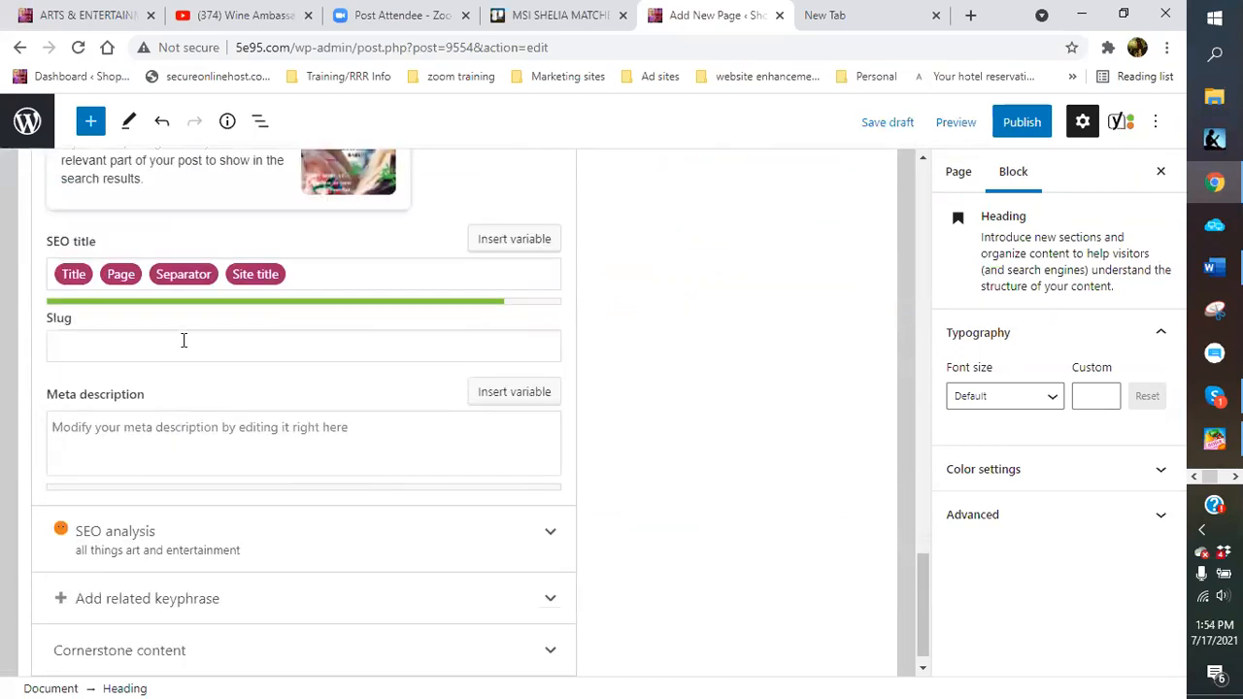
pyautogui.click(184, 340)
pyautogui.click(199, 443)
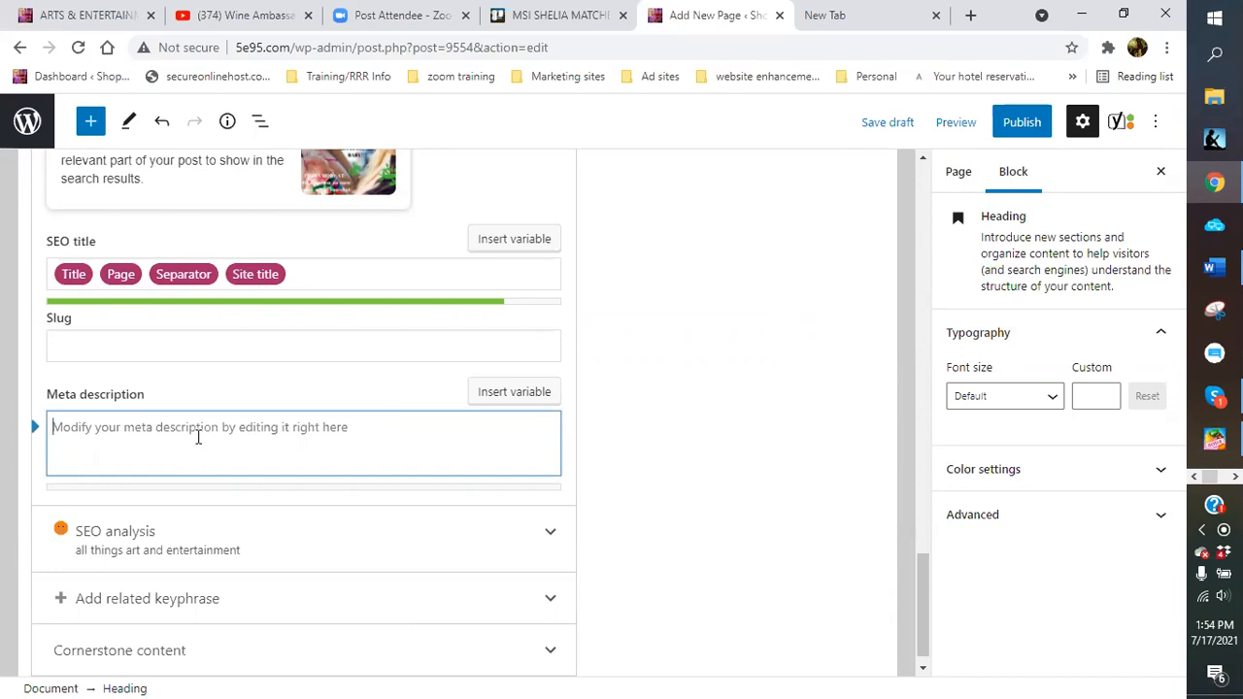
pyautogui.click(547, 536)
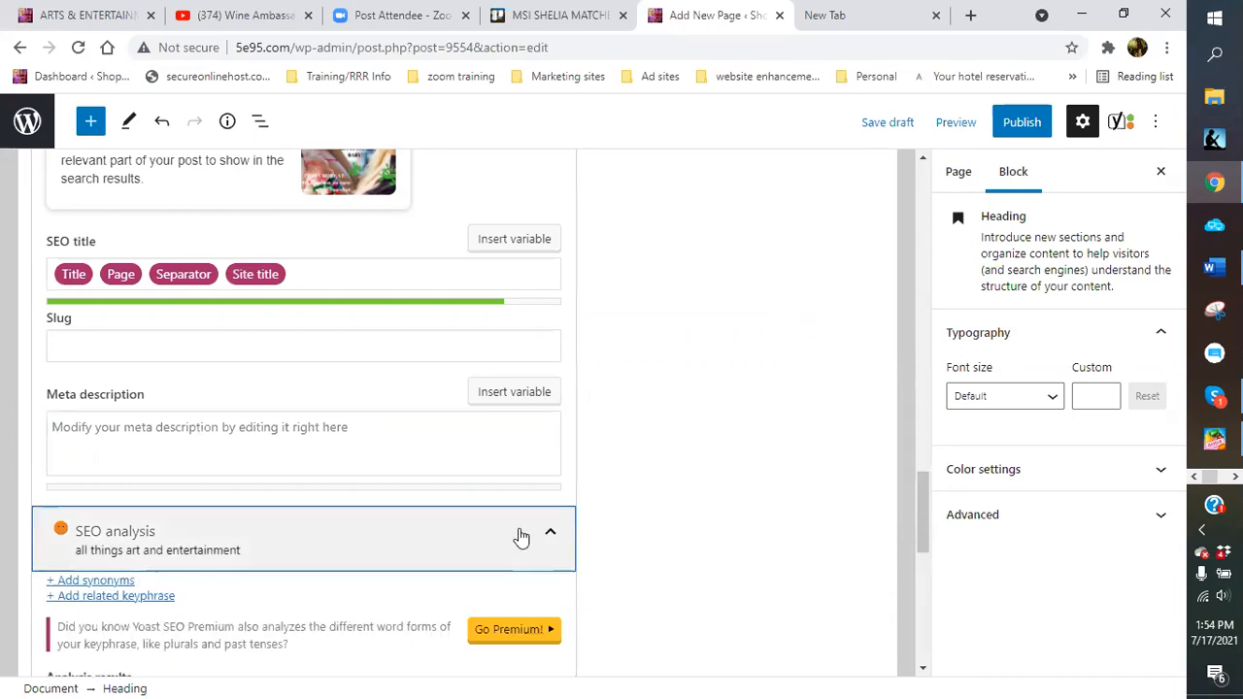
pyautogui.scroll(-3, 414, 518)
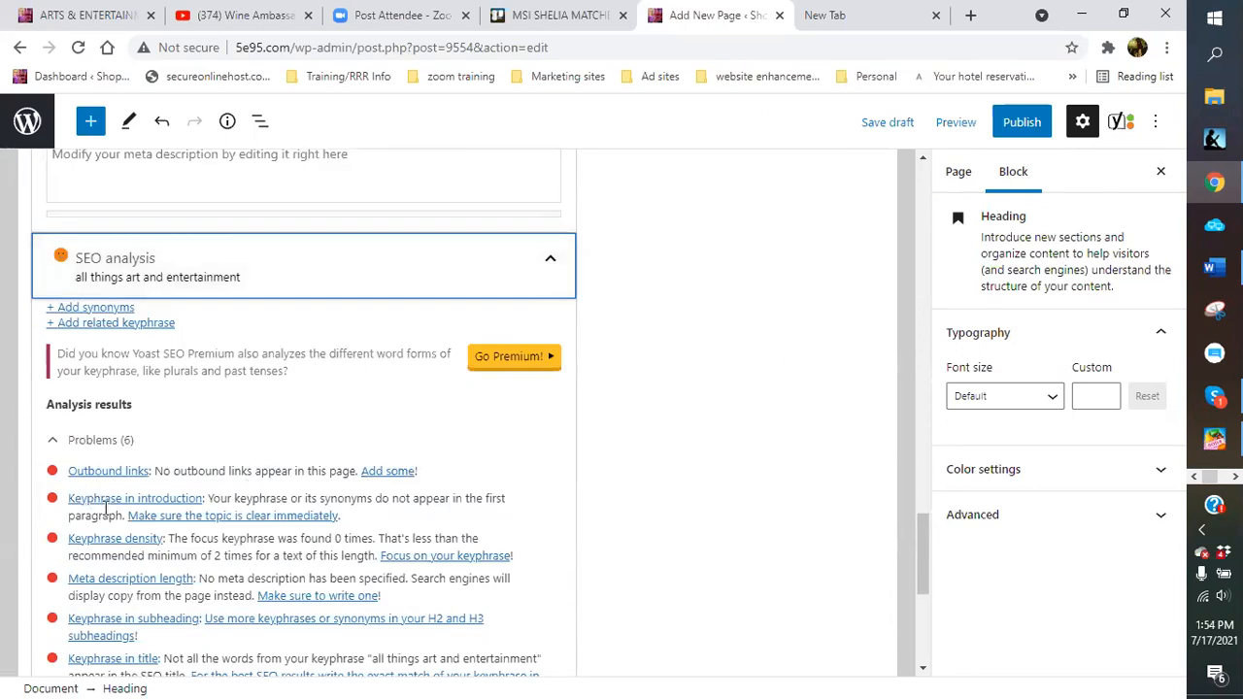
pyautogui.scroll(-1, 105, 506)
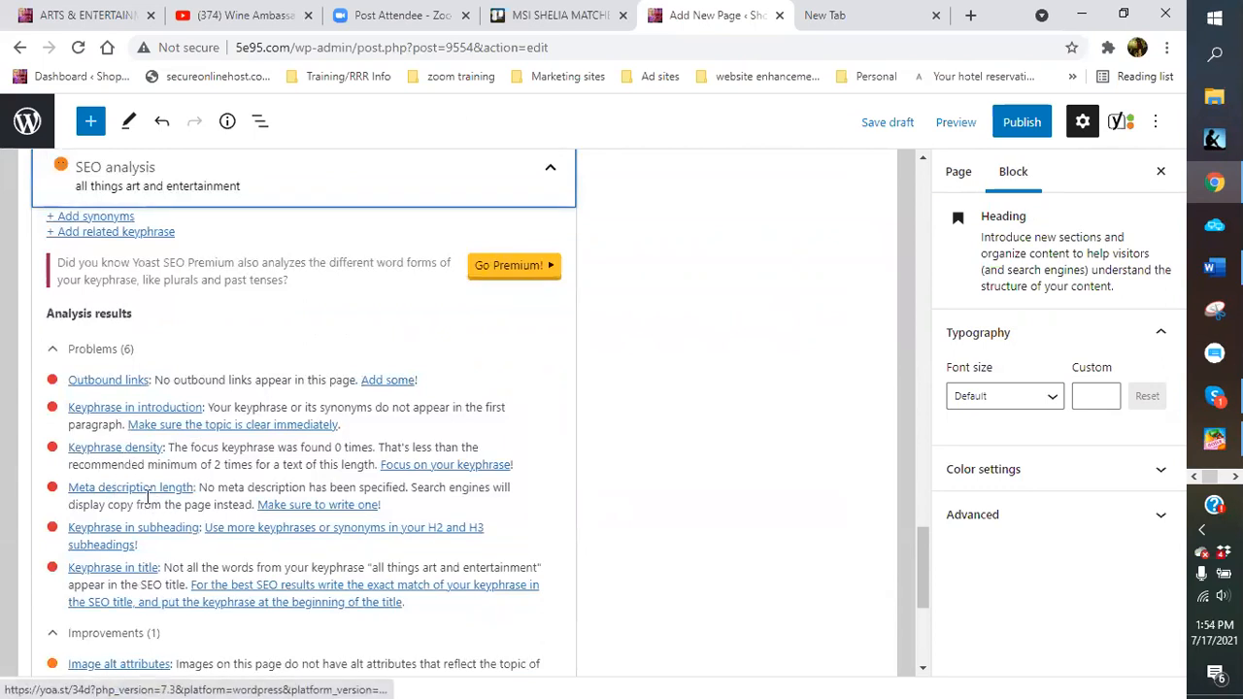
pyautogui.scroll(-1, 146, 495)
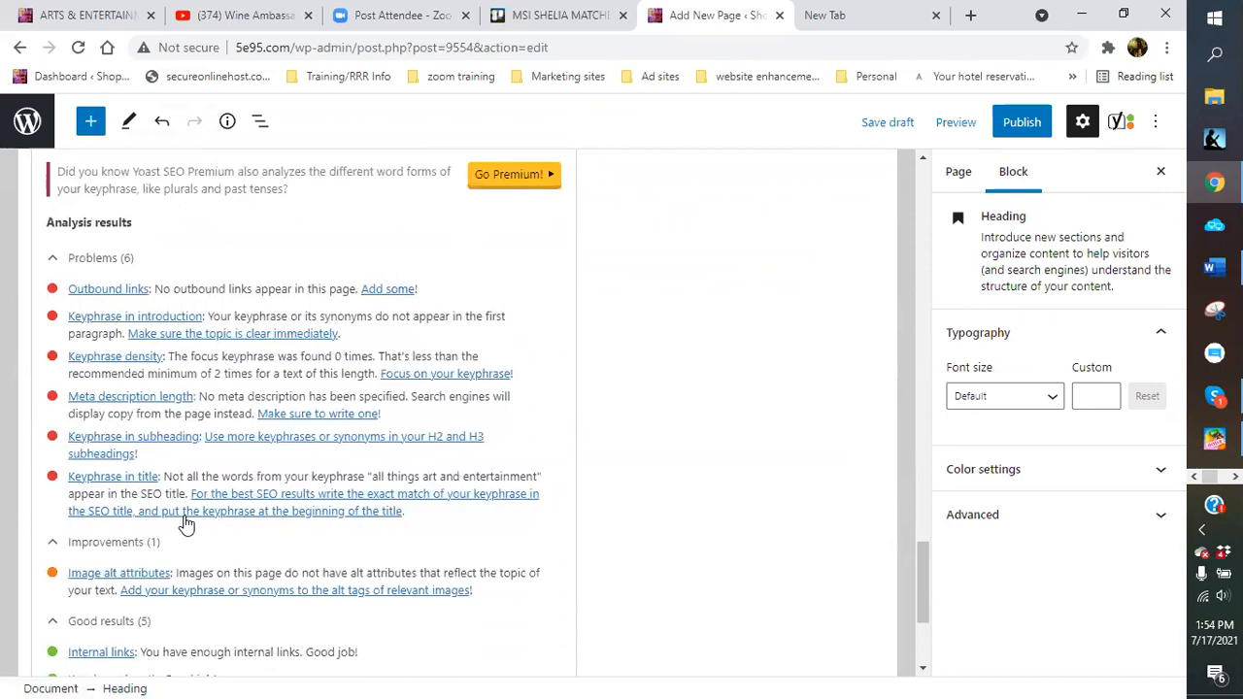
pyautogui.scroll(4, 184, 521)
pyautogui.scroll(9, 217, 493)
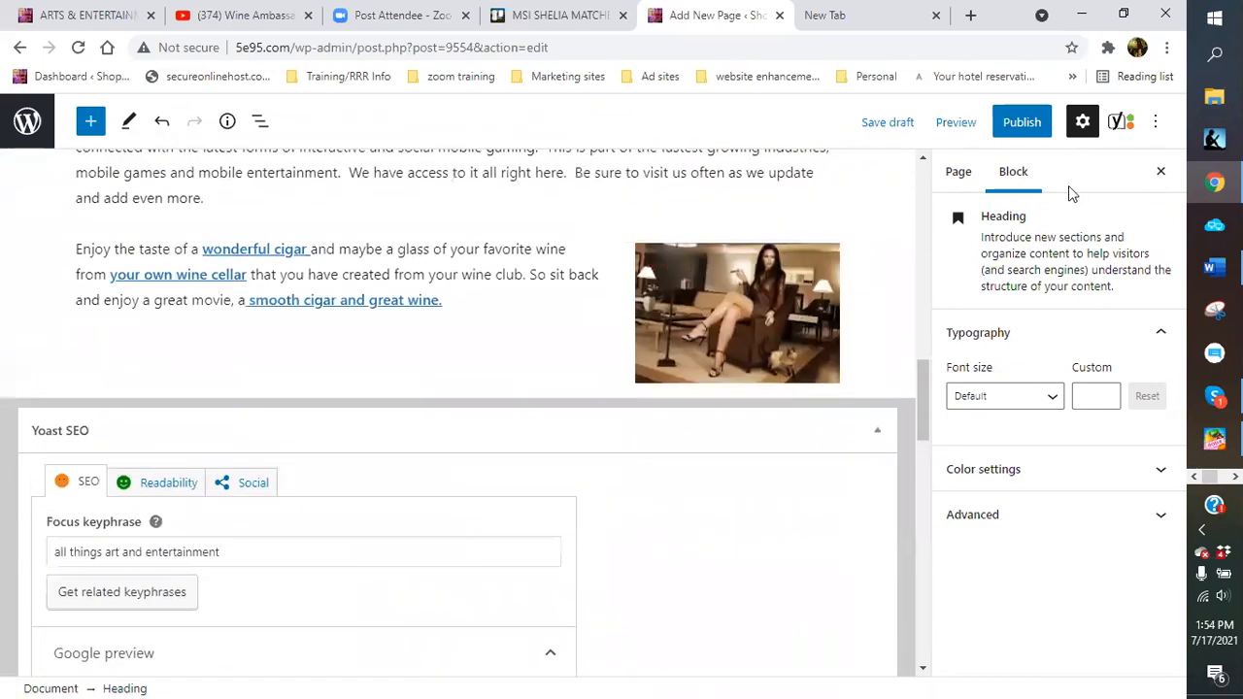
# Publish the Arts And Entertainment page, then go to Appearance > Menus
pyautogui.click(1019, 123)
pyautogui.click(1018, 125)
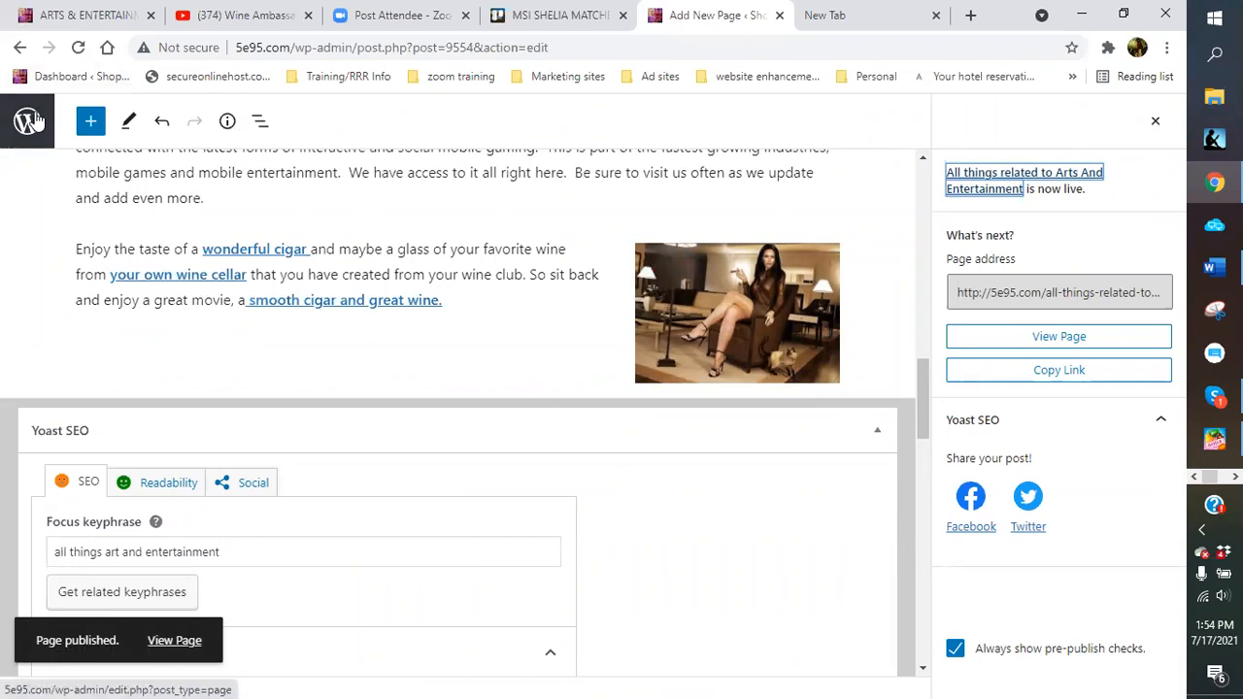
pyautogui.click(28, 121)
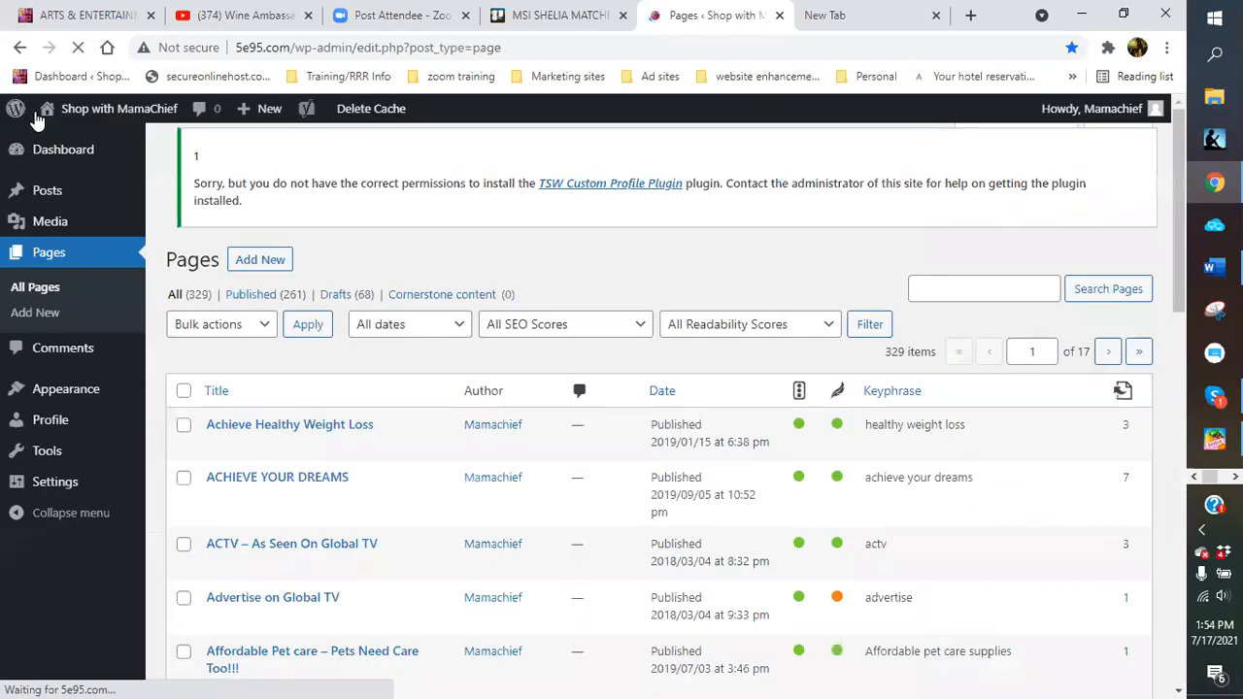
pyautogui.moveTo(56, 388)
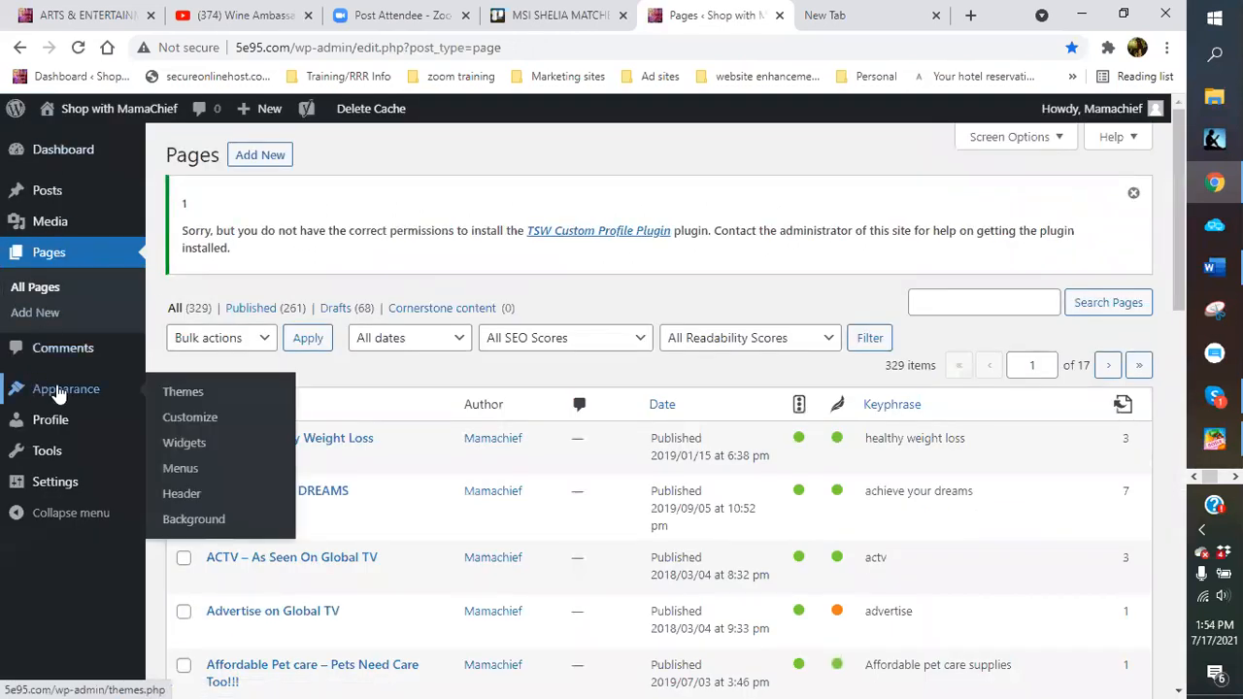
pyautogui.click(186, 472)
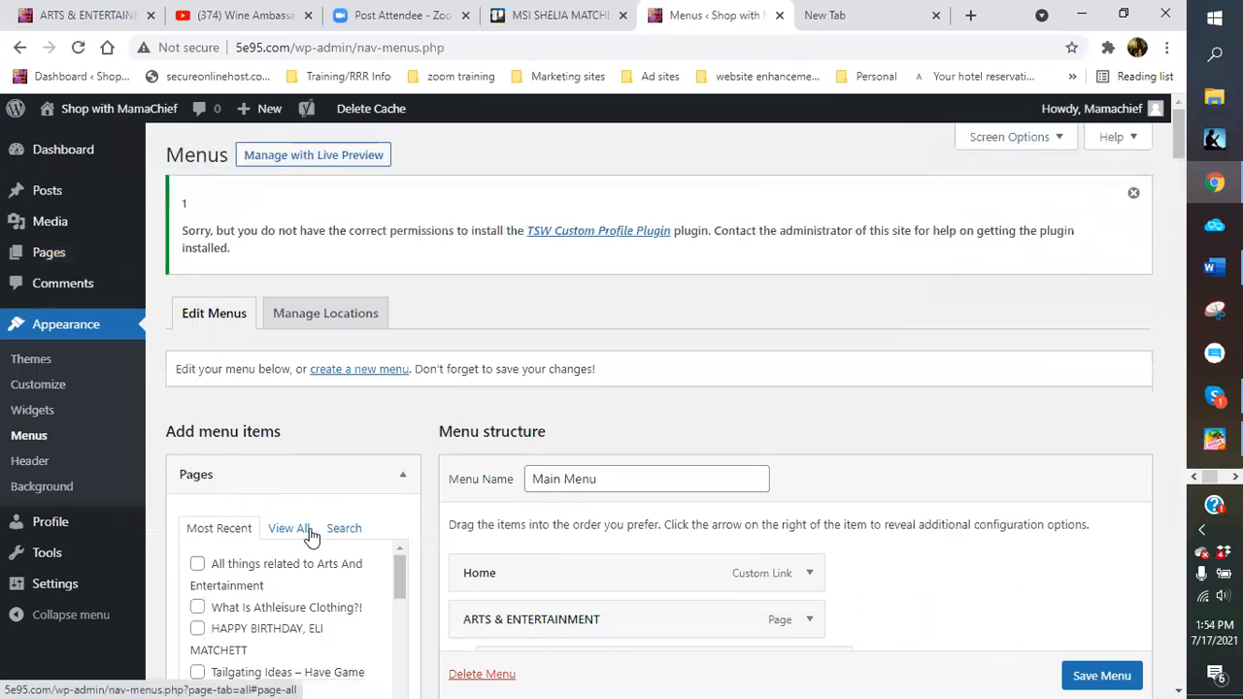
# Add the new page to Main Menu, nest it under ARTS & ENTERTAINMENT, and save the menu
pyautogui.scroll(-1, 311, 535)
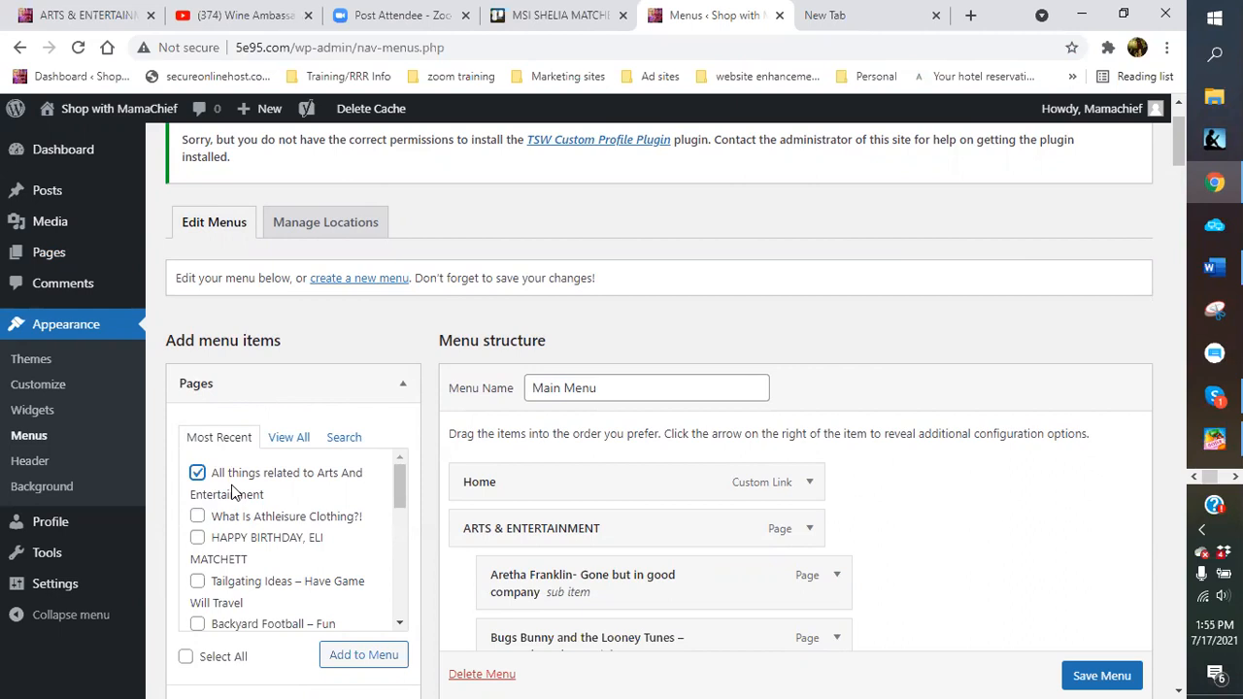
pyautogui.scroll(-3, 292, 543)
pyautogui.click(361, 656)
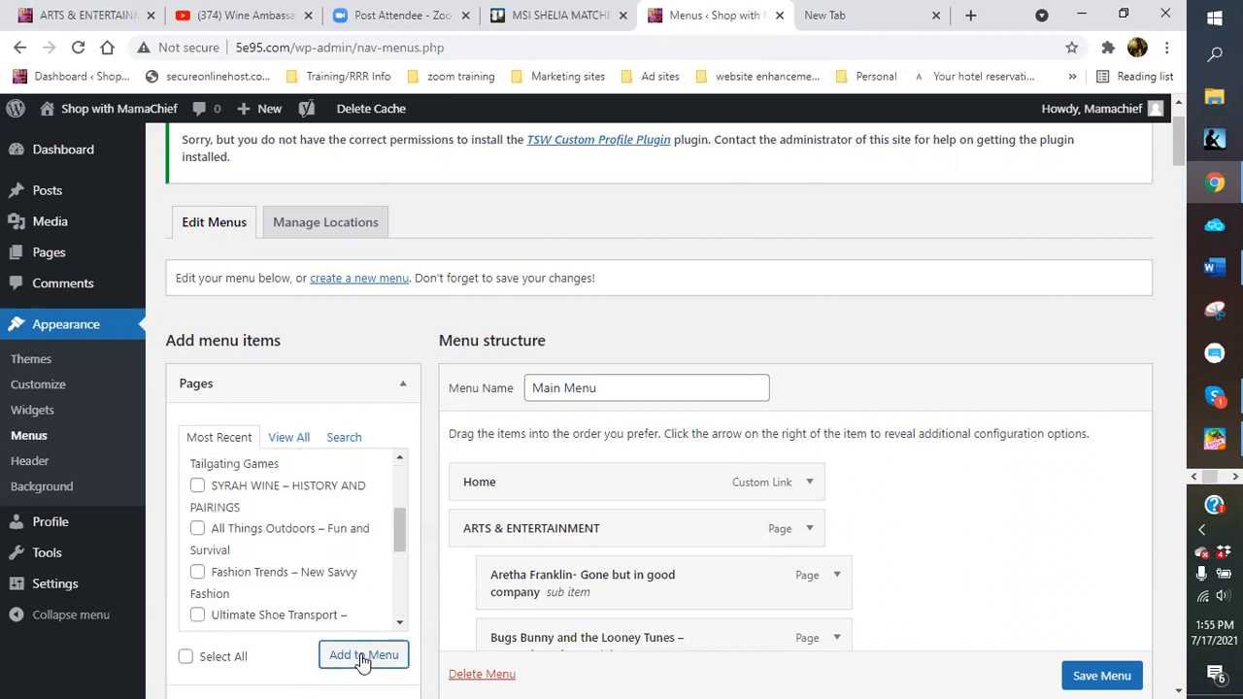
pyautogui.scroll(-15, 971, 525)
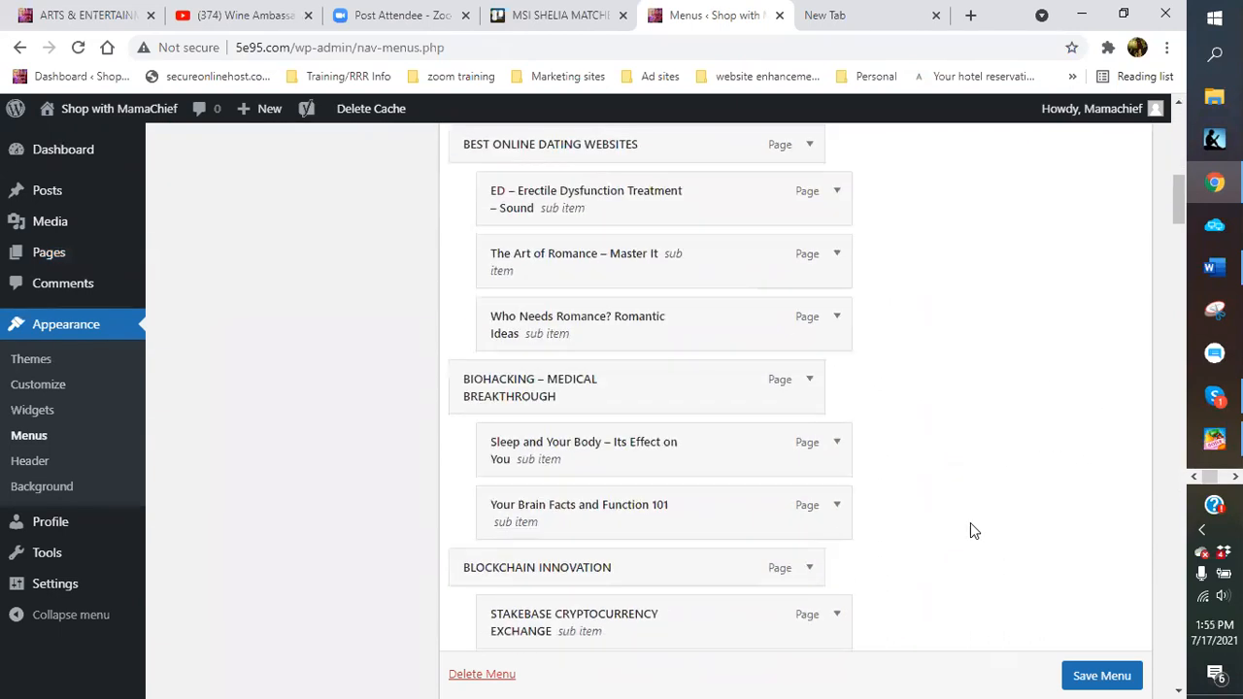
pyautogui.scroll(-20, 969, 524)
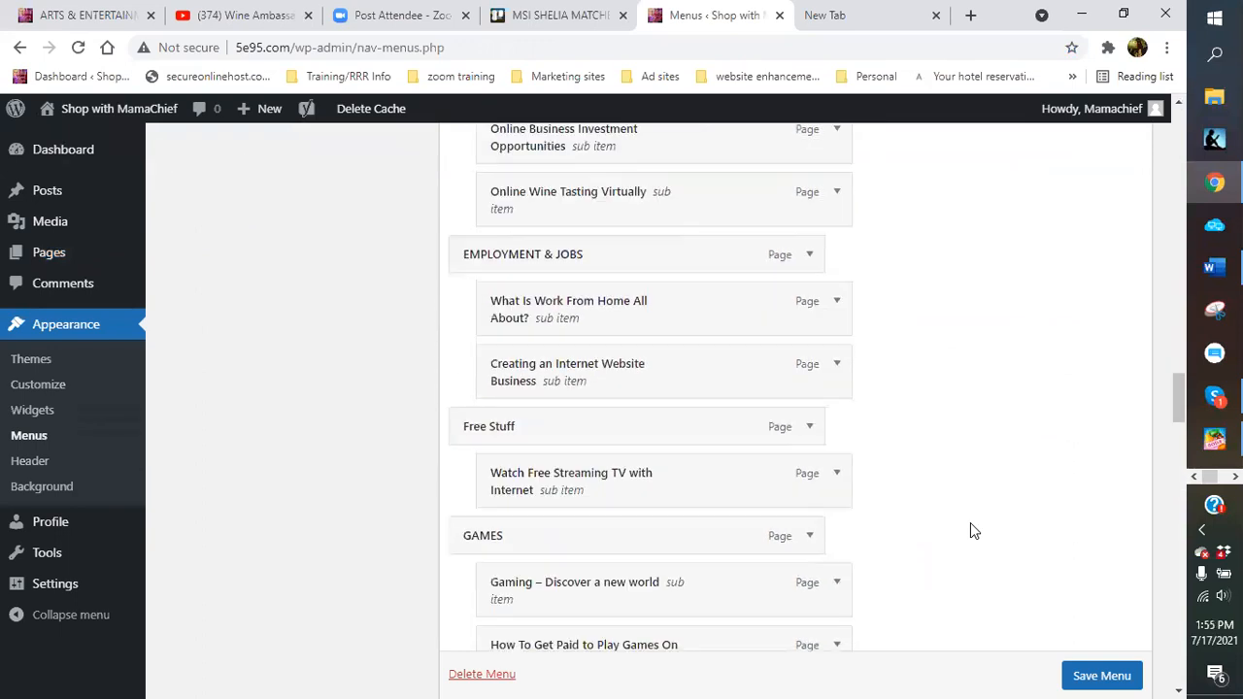
pyautogui.scroll(-20, 969, 522)
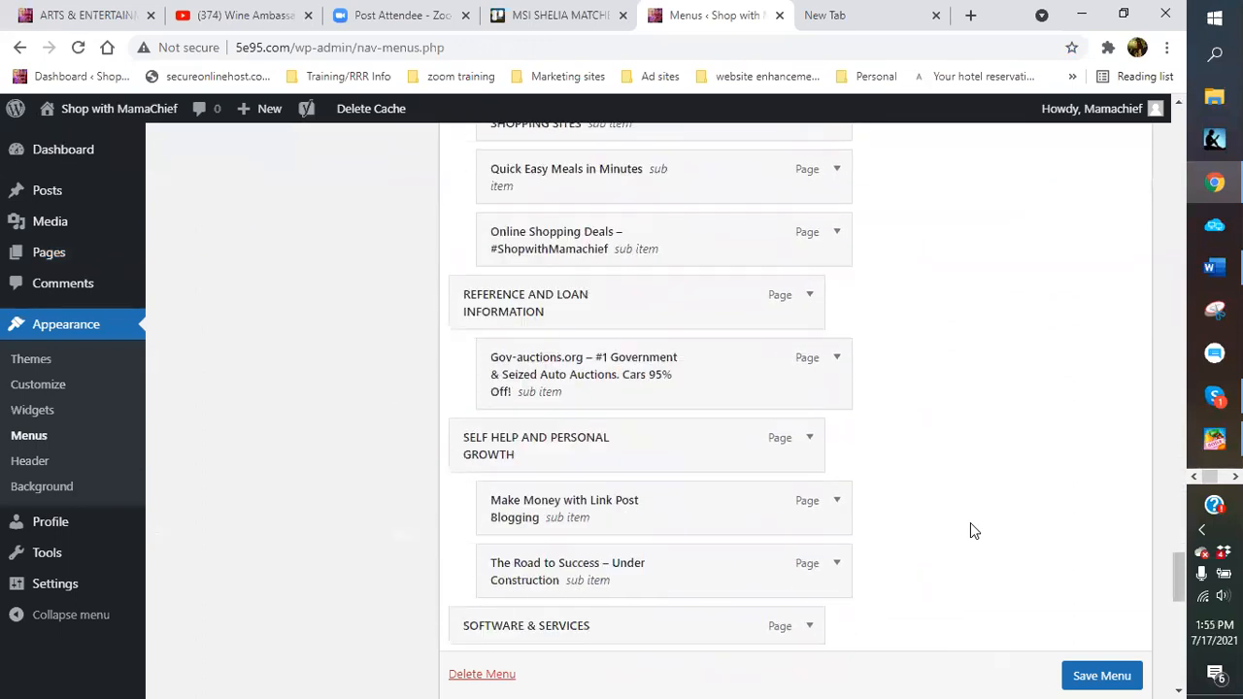
pyautogui.scroll(-5, 970, 531)
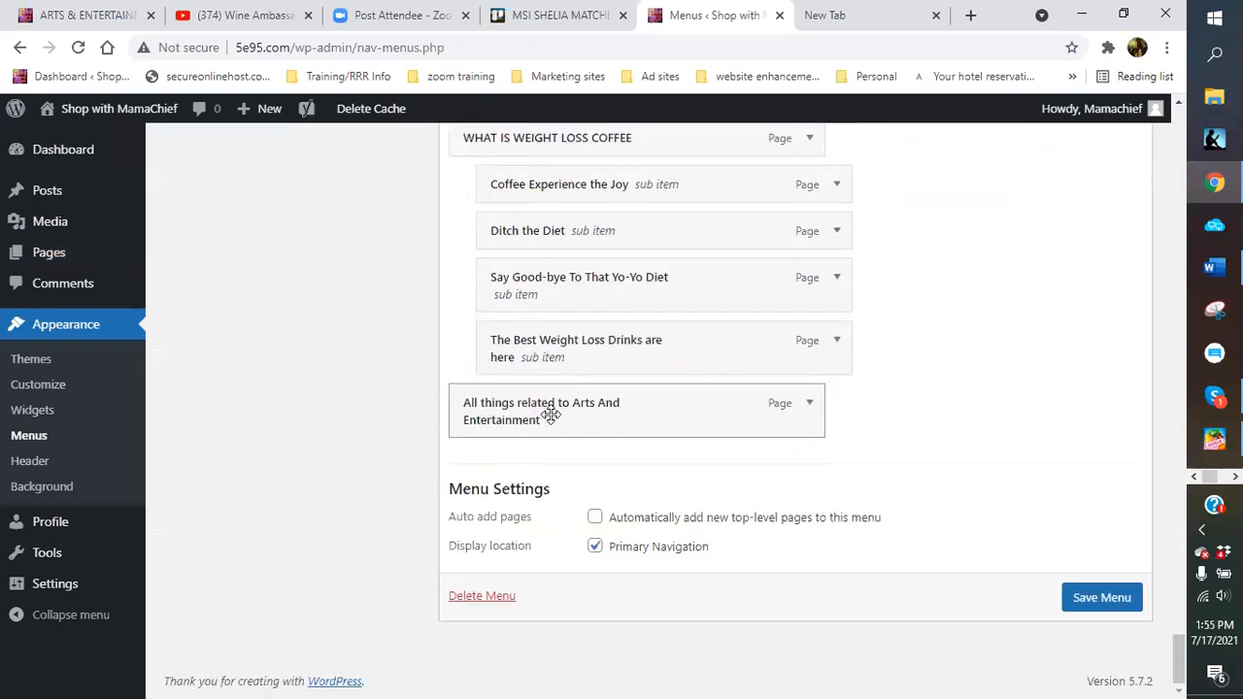
pyautogui.moveTo(571, 409)
pyautogui.mouseDown()
pyautogui.moveTo(582, 352)
pyautogui.moveTo(575, 114)
pyautogui.moveTo(594, 28)
pyautogui.moveTo(587, 110)
pyautogui.moveTo(577, 104)
pyautogui.moveTo(588, 30)
pyautogui.moveTo(586, 73)
pyautogui.moveTo(568, 31)
pyautogui.moveTo(556, 104)
pyautogui.moveTo(568, 87)
pyautogui.moveTo(560, 156)
pyautogui.moveTo(587, 34)
pyautogui.moveTo(581, 182)
pyautogui.moveTo(577, 139)
pyautogui.moveTo(599, 39)
pyautogui.moveTo(610, 117)
pyautogui.moveTo(590, 430)
pyautogui.moveTo(596, 385)
pyautogui.moveTo(600, 399)
pyautogui.mouseUp()
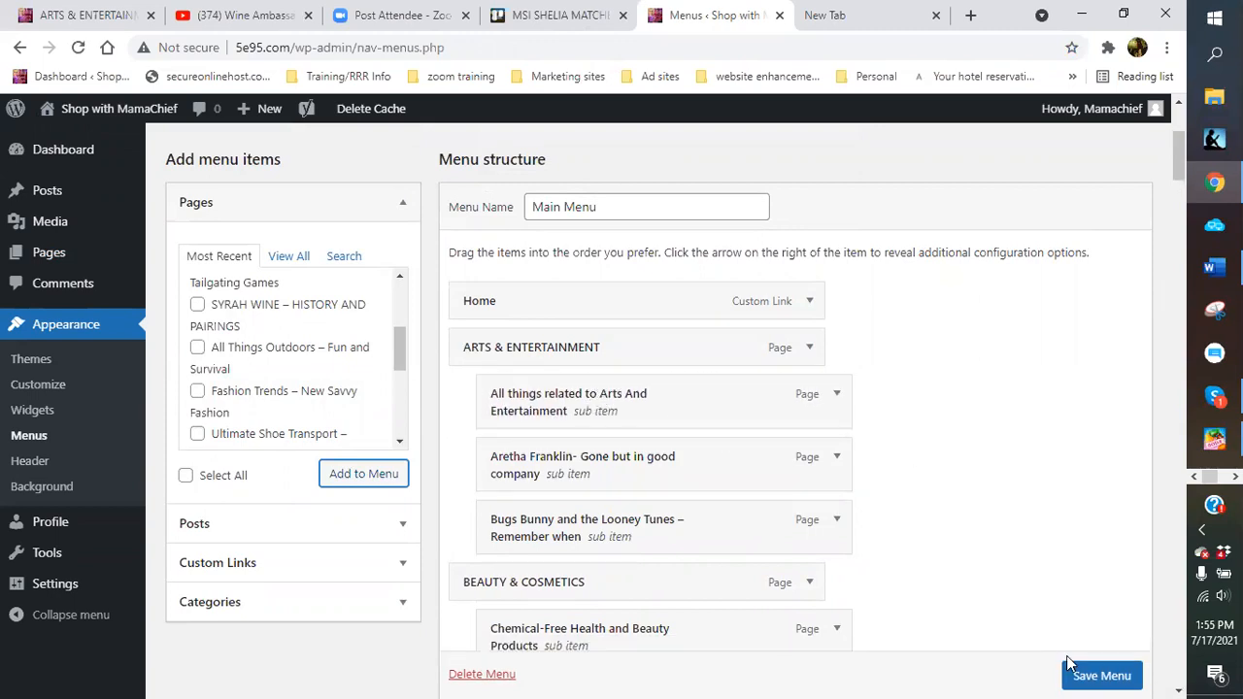
pyautogui.click(1068, 663)
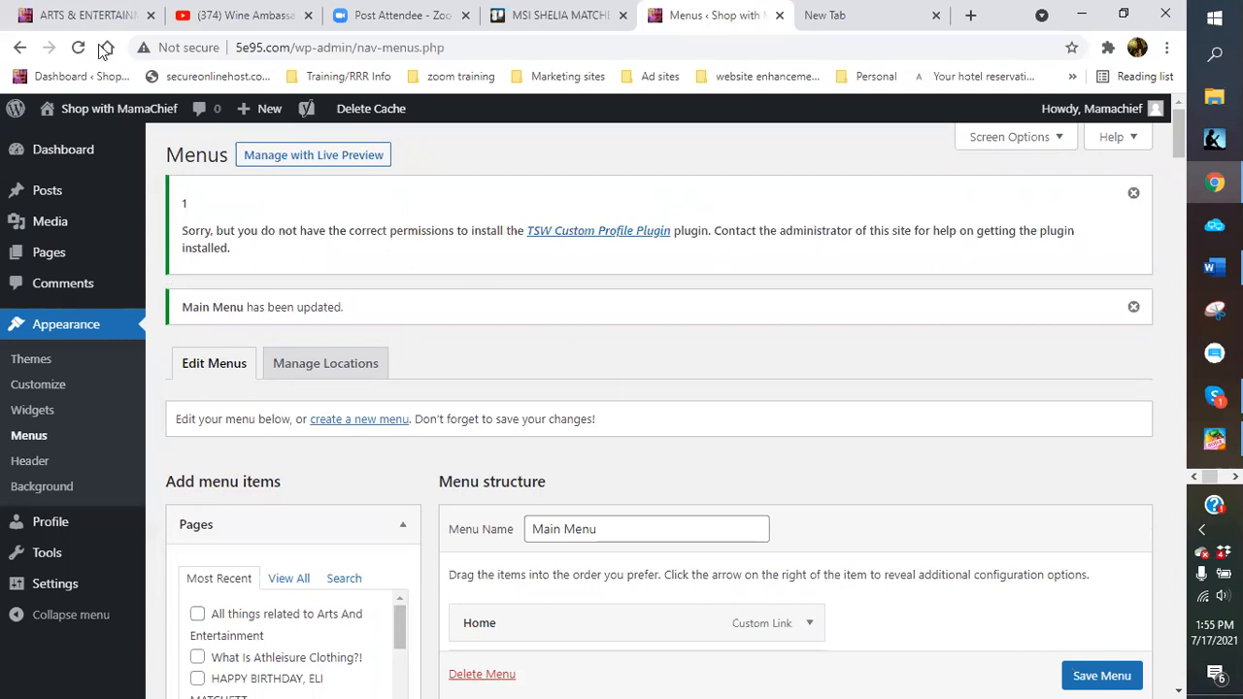
pyautogui.click(83, 16)
# Check the live site's ARTS & ENTERTAINMENT submenu and reload to pick up the saved menu
pyautogui.scroll(3, 435, 141)
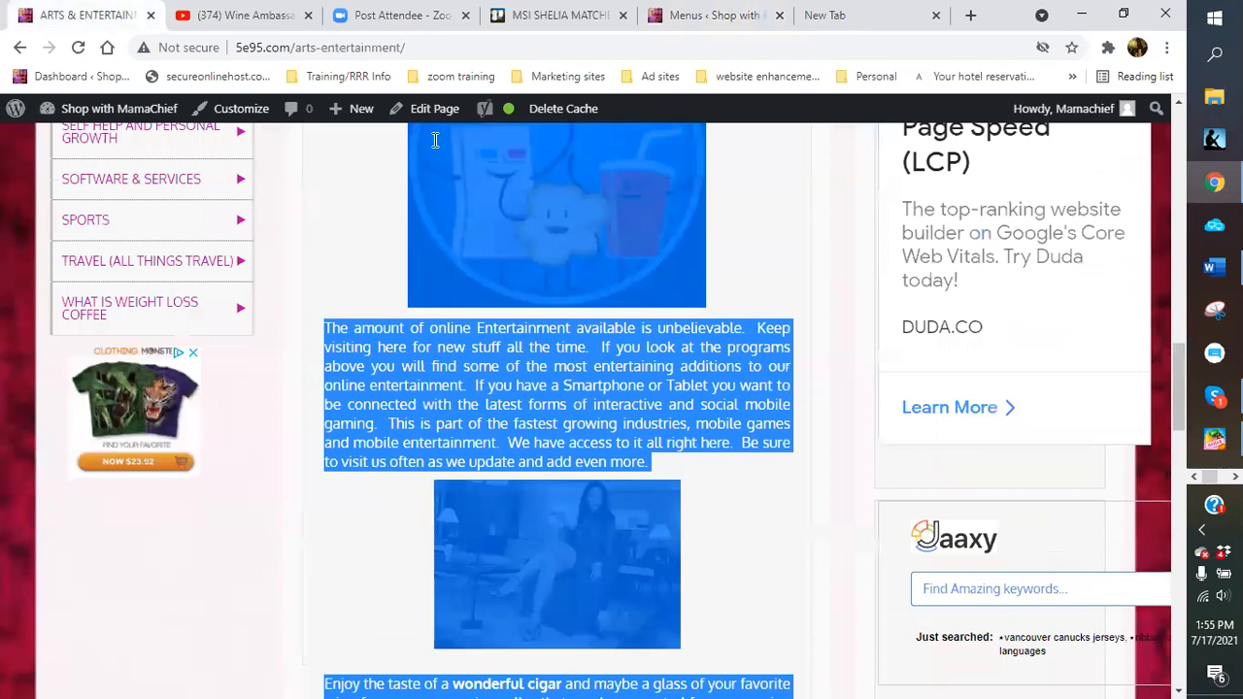
pyautogui.scroll(2, 402, 131)
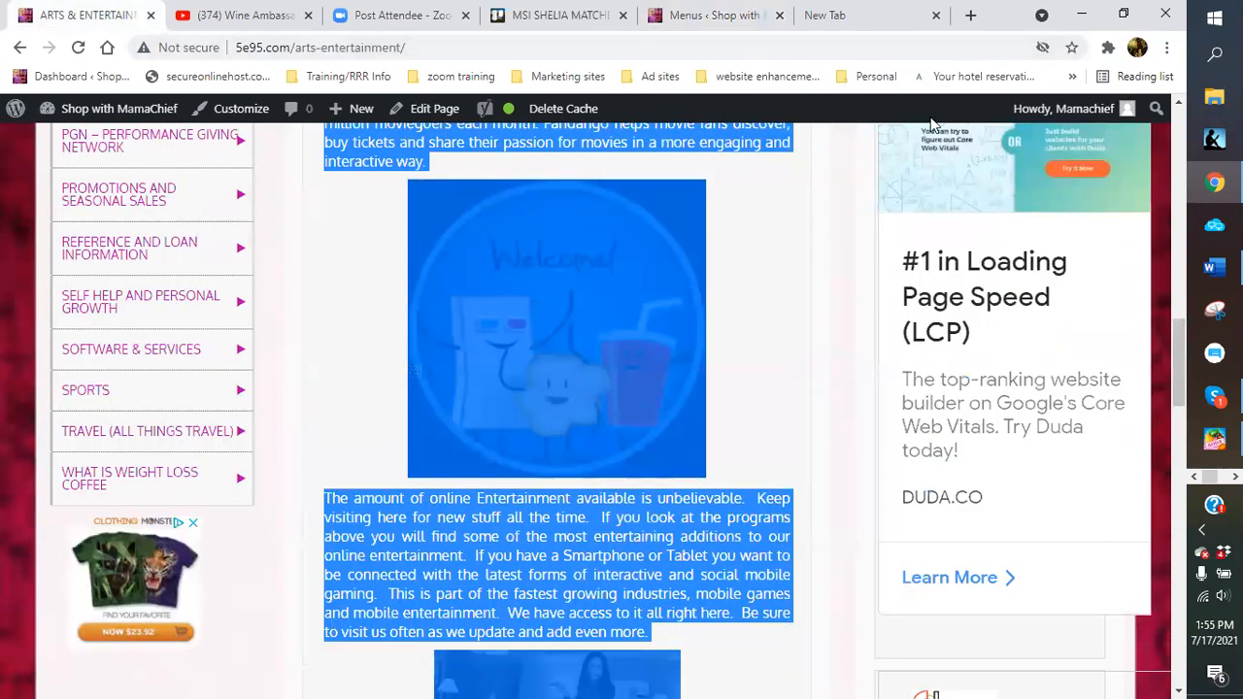
pyautogui.scroll(5, 903, 167)
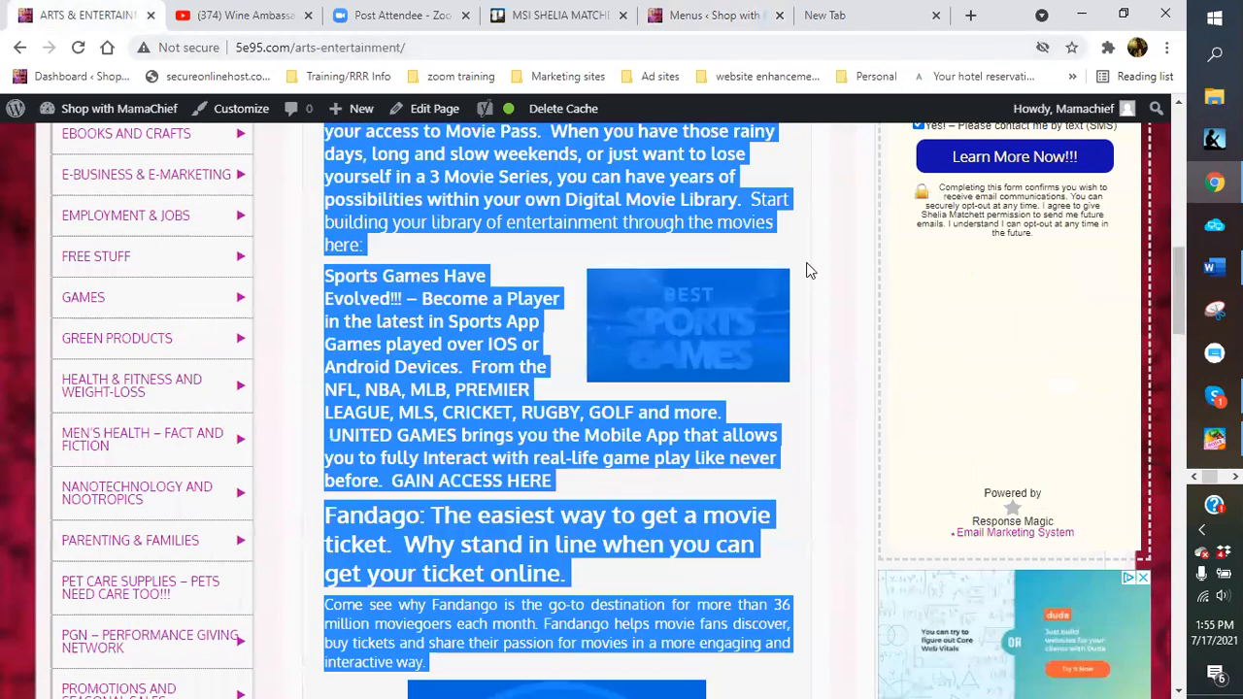
pyautogui.scroll(1, 819, 233)
pyautogui.click(771, 194)
pyautogui.scroll(10, 738, 165)
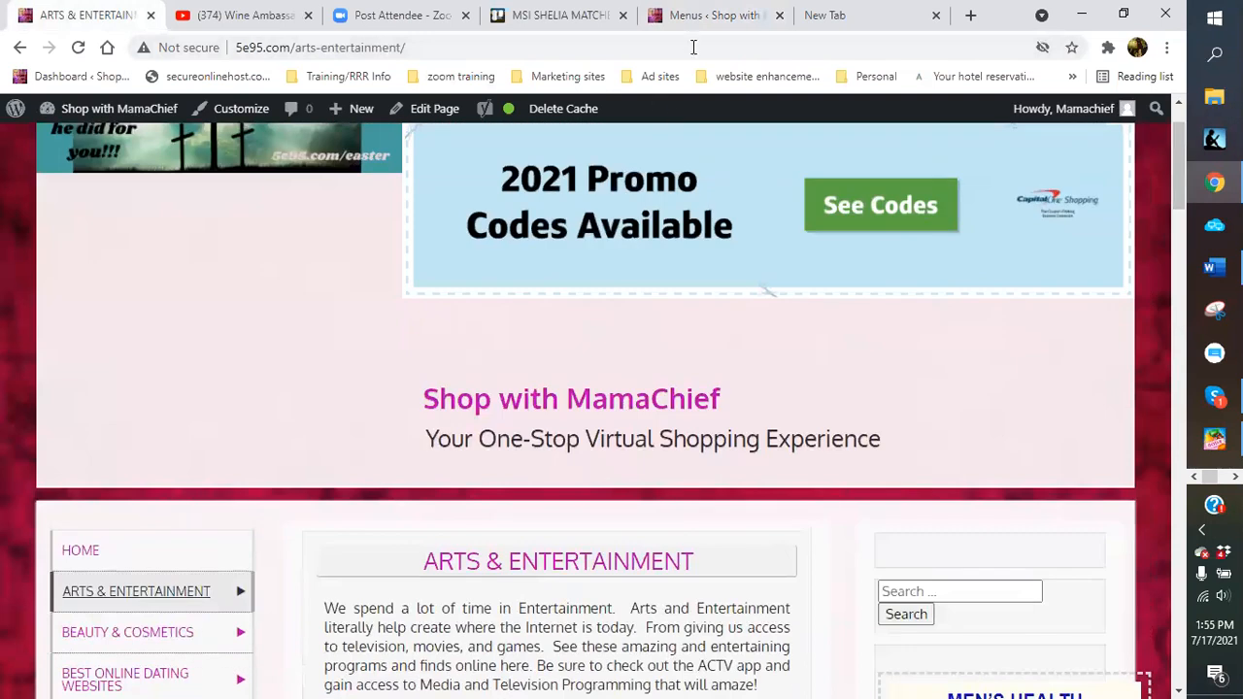
pyautogui.scroll(1, 773, 202)
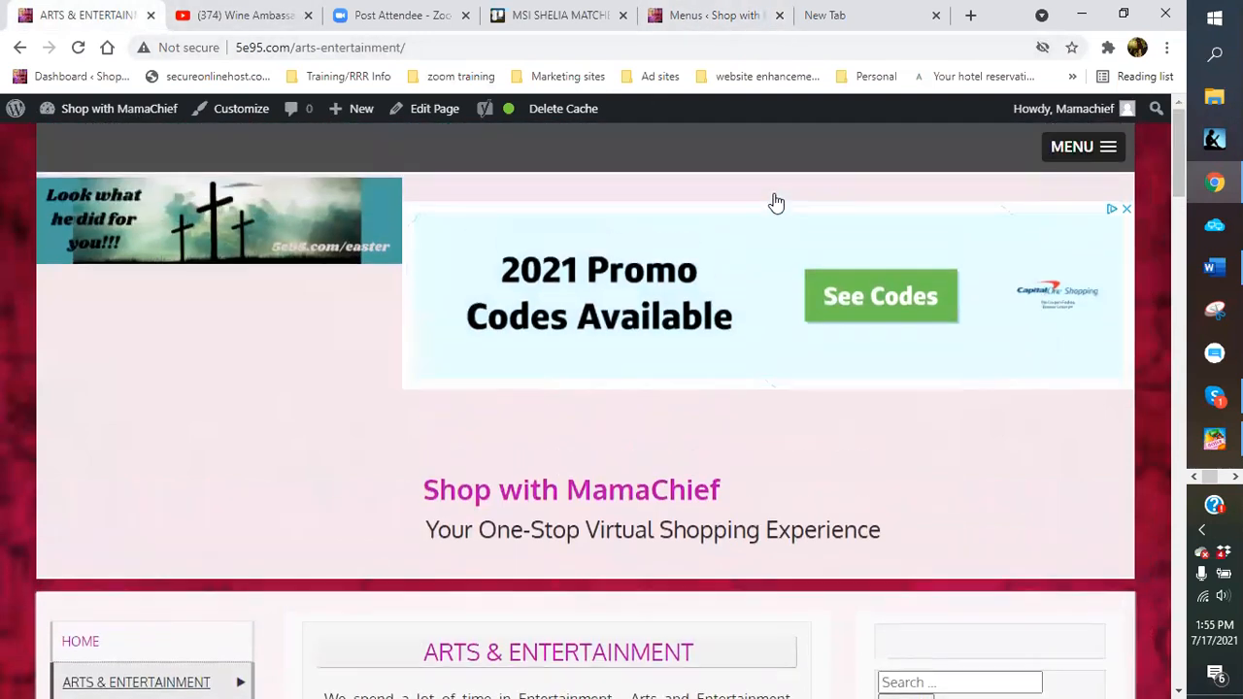
pyautogui.click(1110, 148)
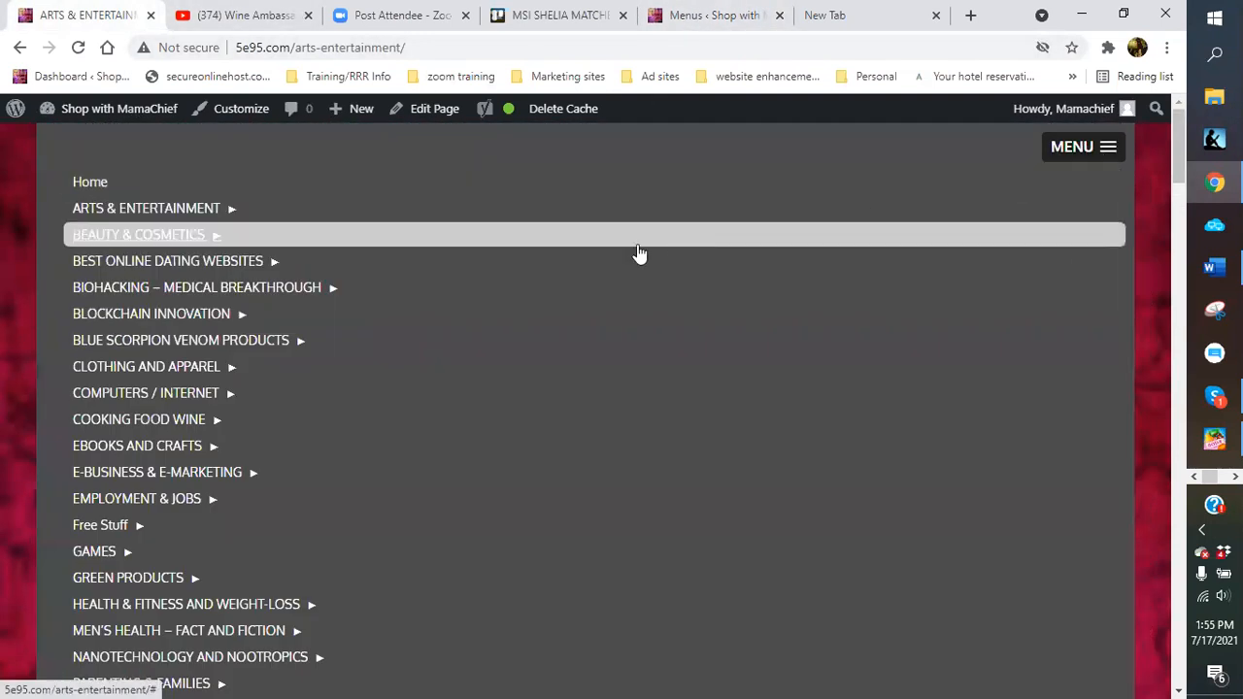
pyautogui.click(180, 210)
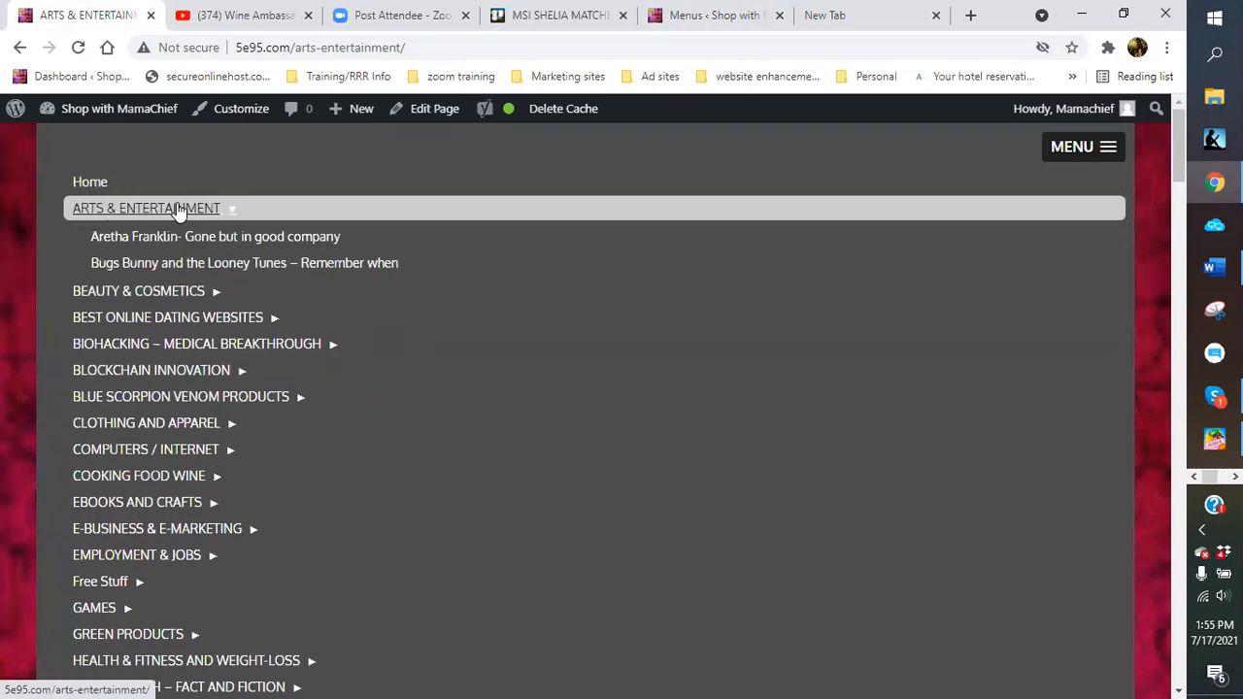
pyautogui.click(78, 48)
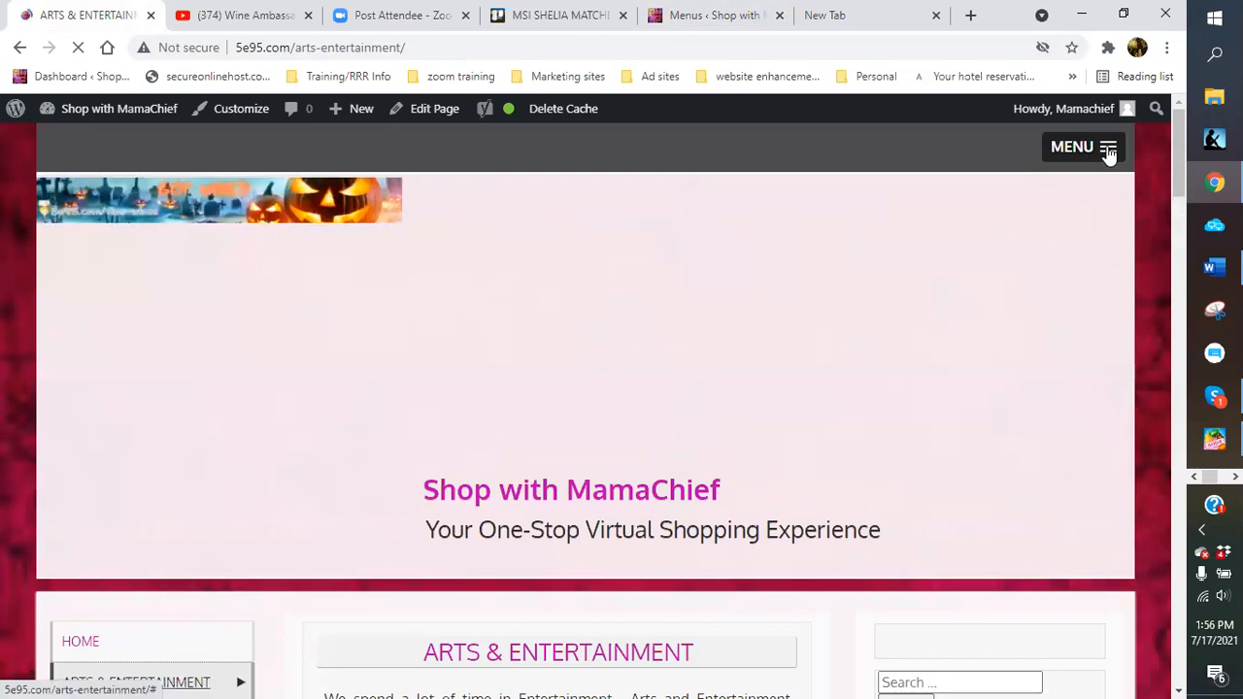
# Open All things related to Arts And Entertainment from MENU > ARTS & ENTERTAINMENT and browse it
pyautogui.click(1104, 153)
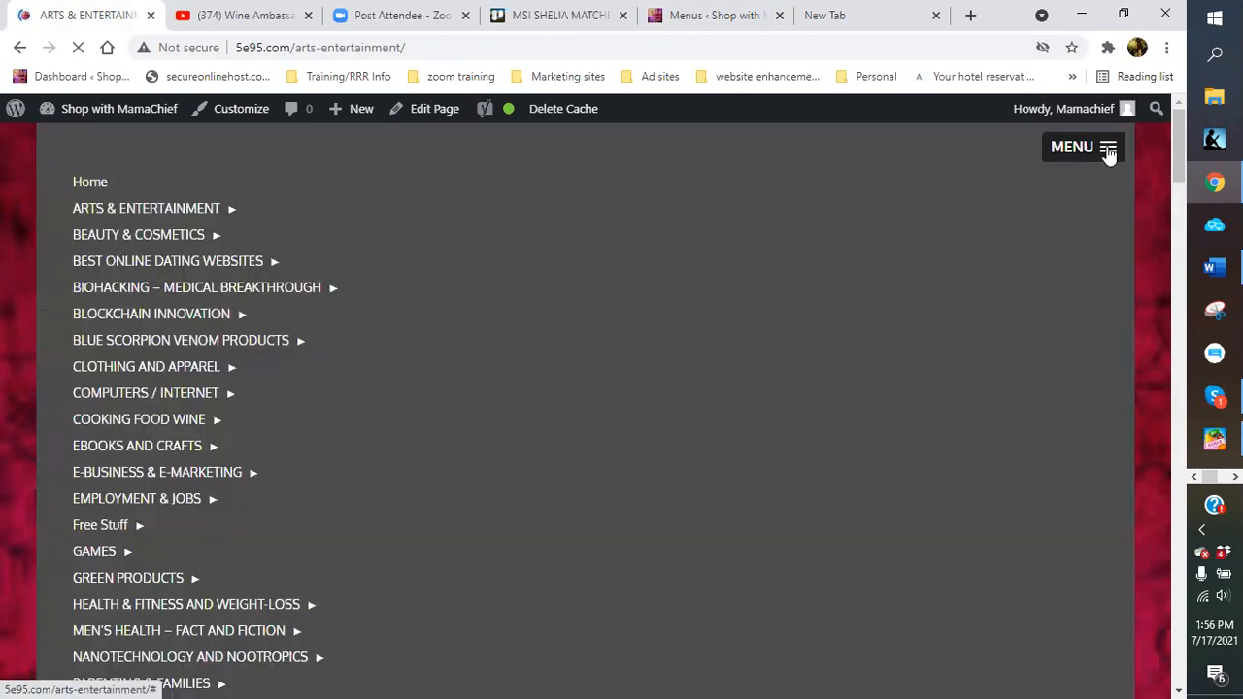
pyautogui.click(165, 210)
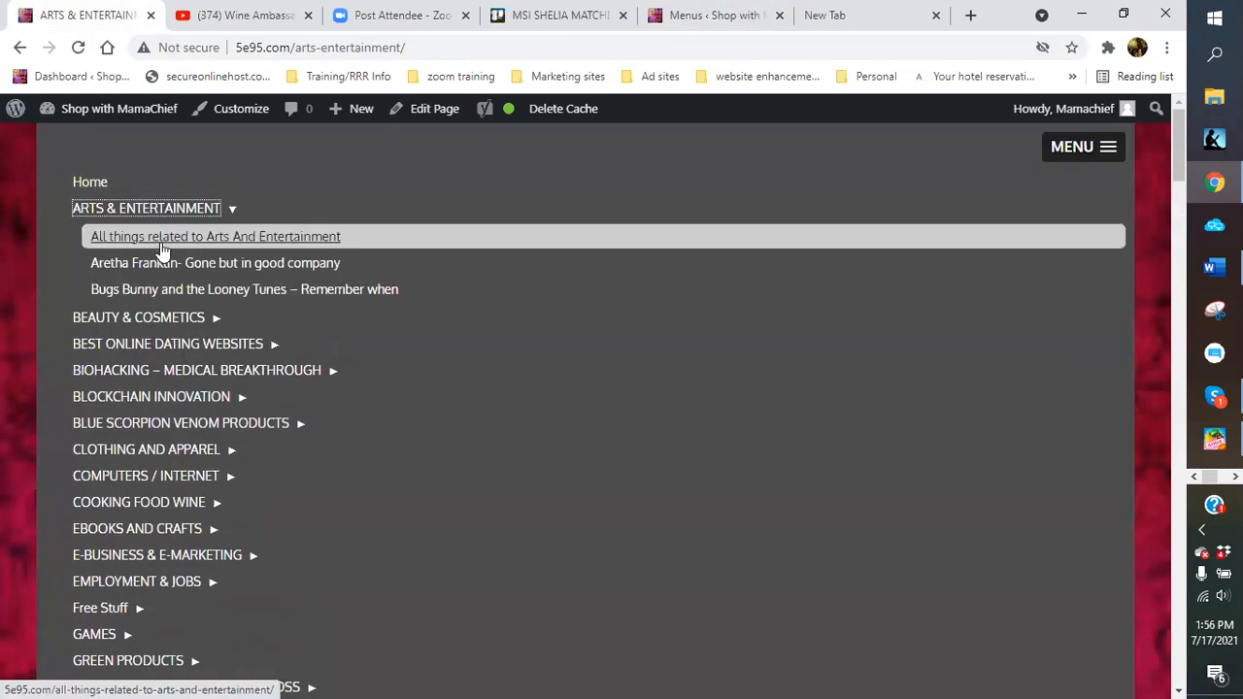
pyautogui.click(162, 245)
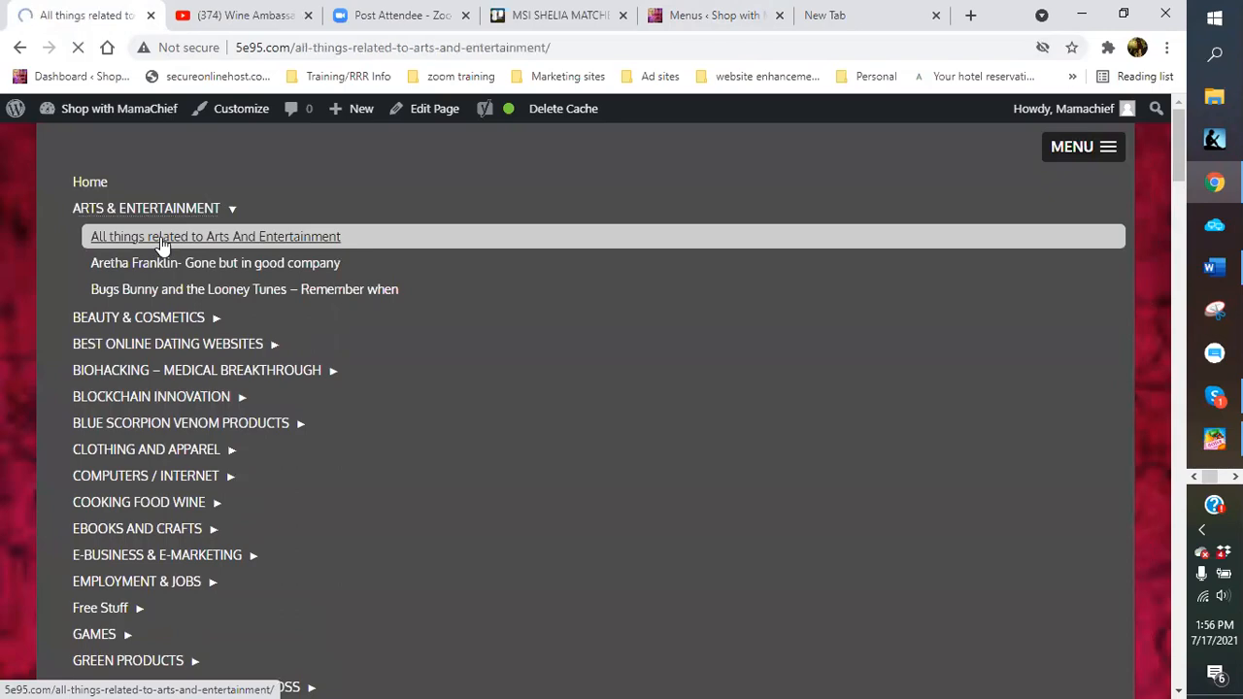
pyautogui.scroll(-7, 513, 398)
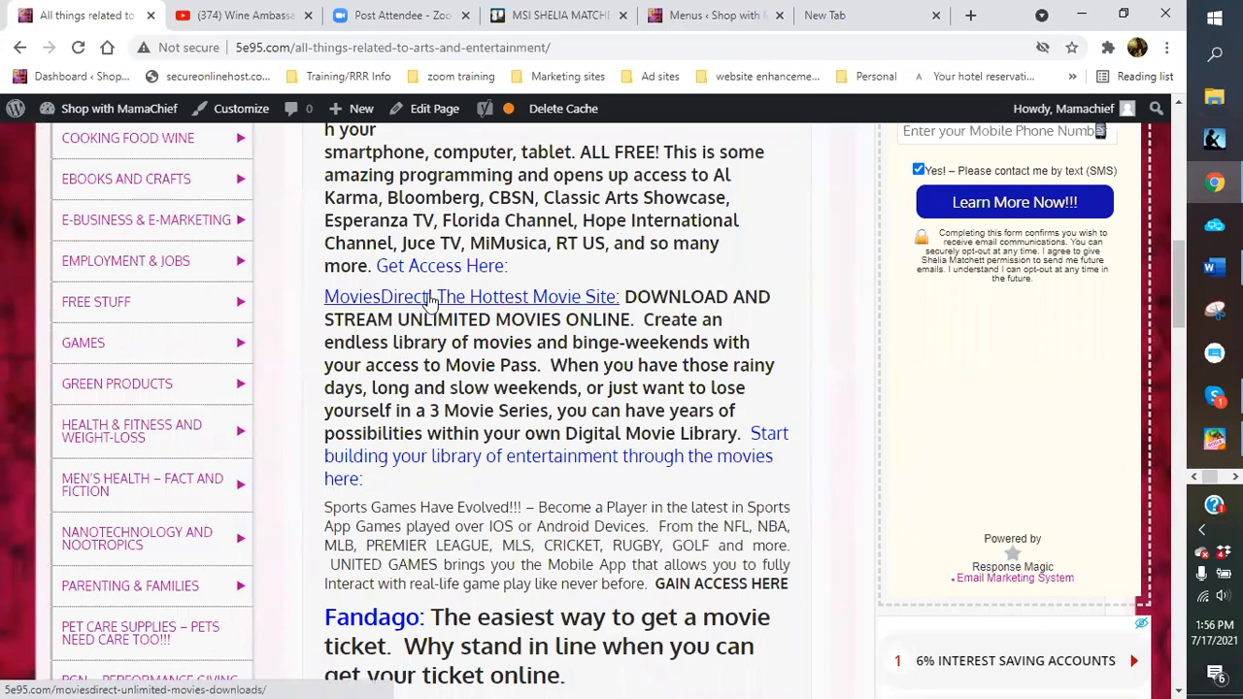
pyautogui.scroll(-2, 446, 497)
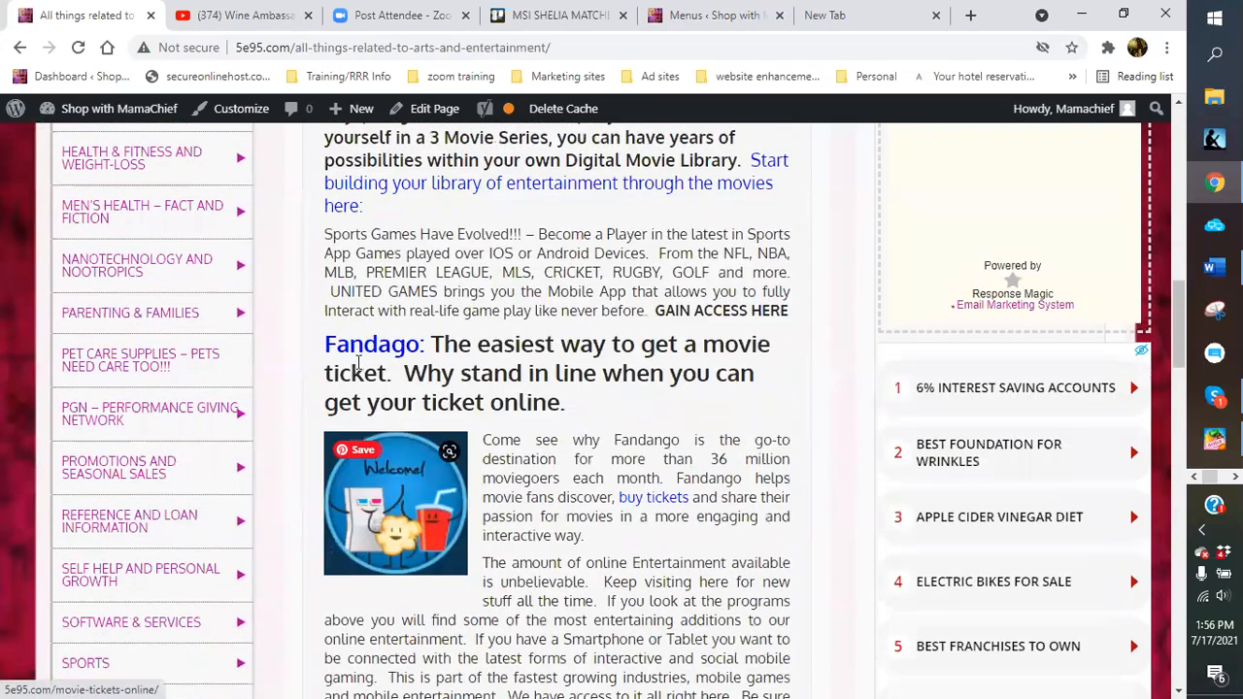
pyautogui.scroll(-3, 527, 539)
pyautogui.scroll(-2, 527, 540)
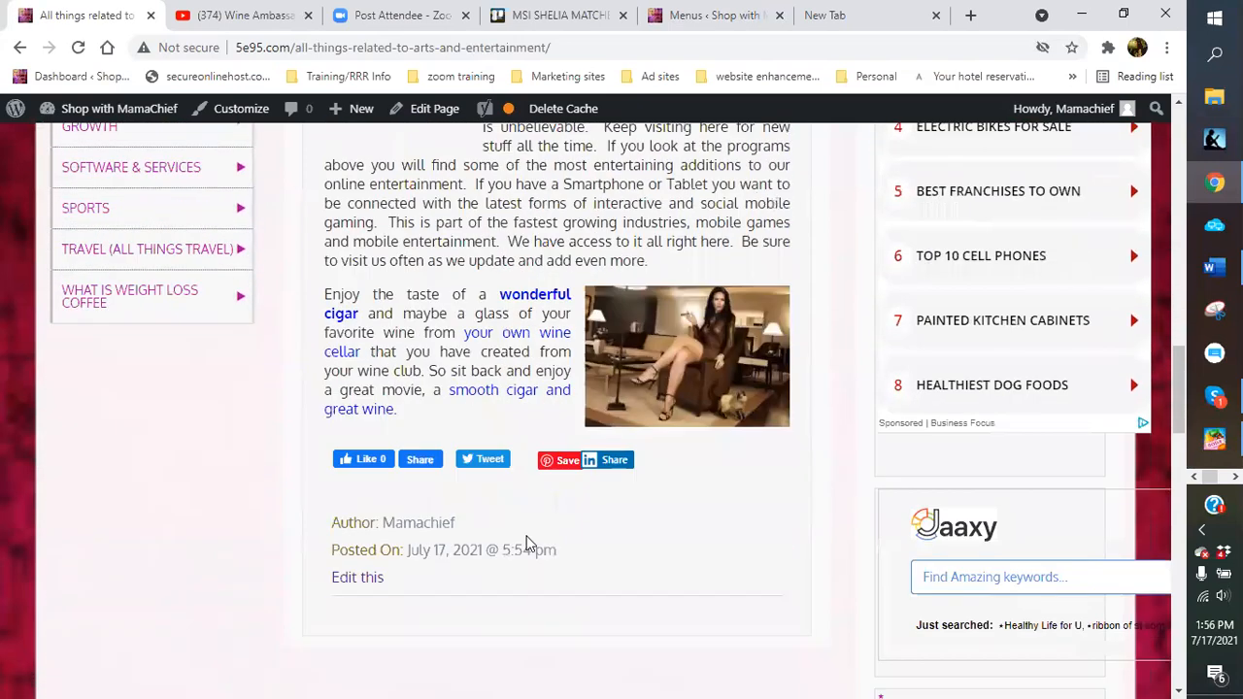
pyautogui.scroll(8, 505, 466)
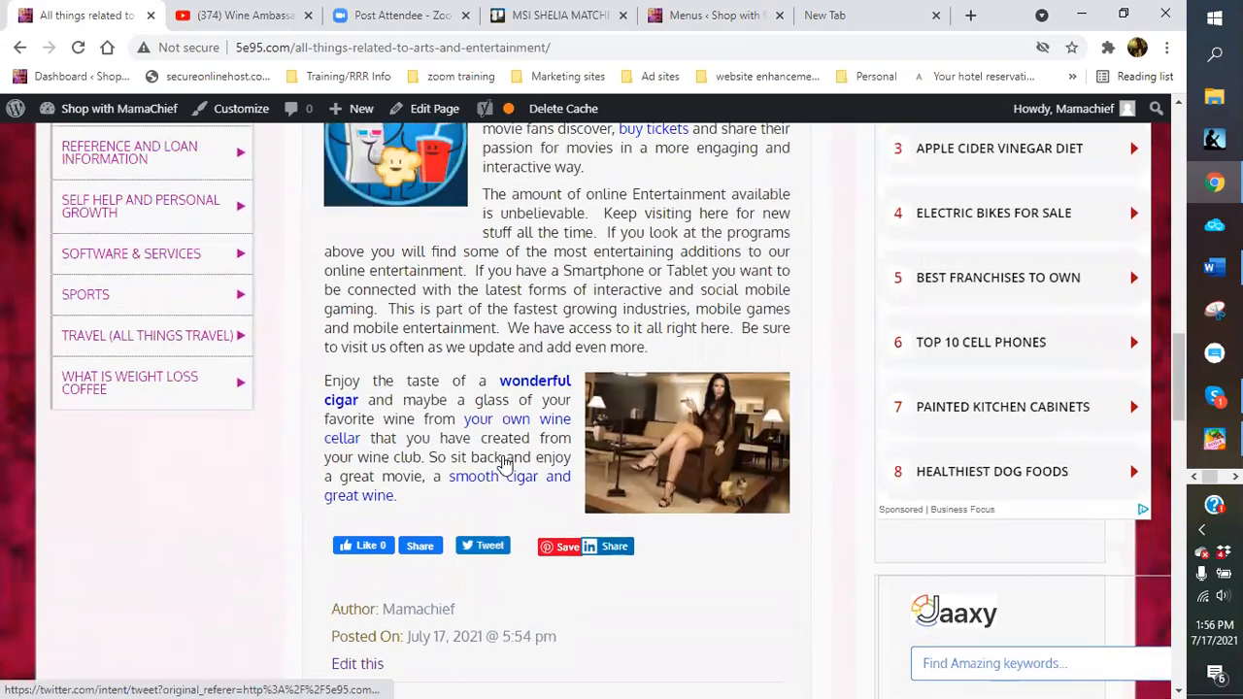
pyautogui.scroll(6, 532, 428)
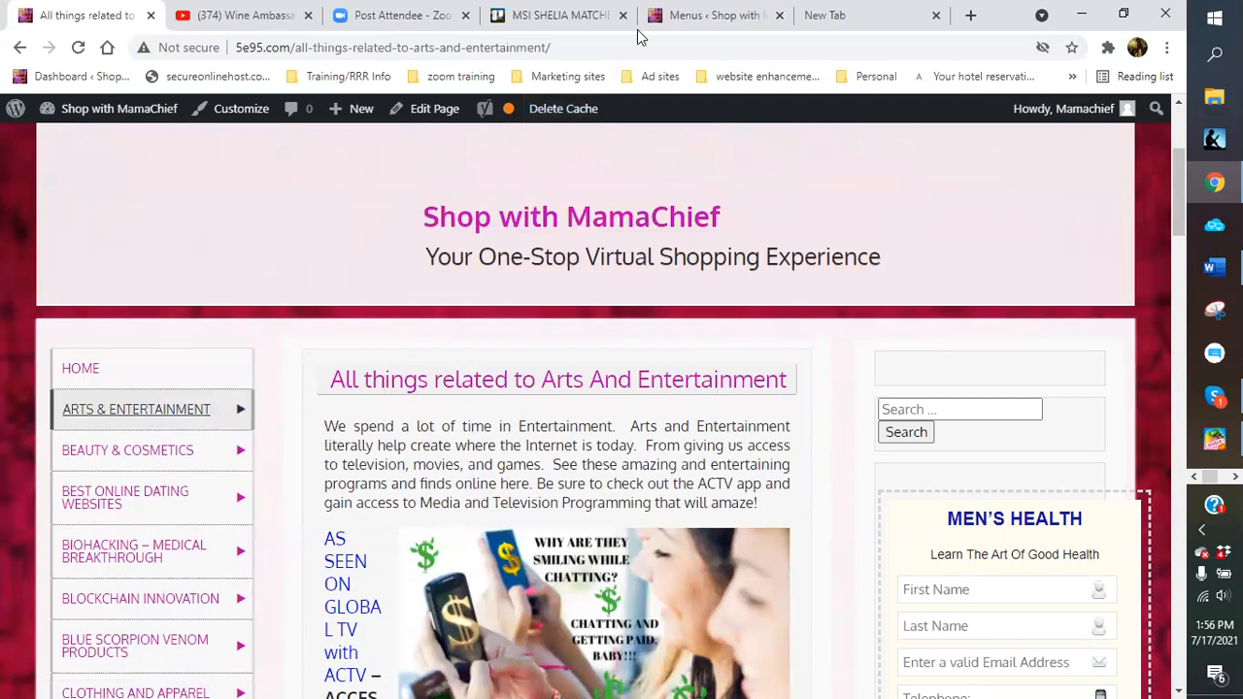
# Edit the page, narrow the chatting-for-cash image from its left handle, and Update
pyautogui.click(679, 18)
pyautogui.click(111, 14)
pyautogui.click(437, 108)
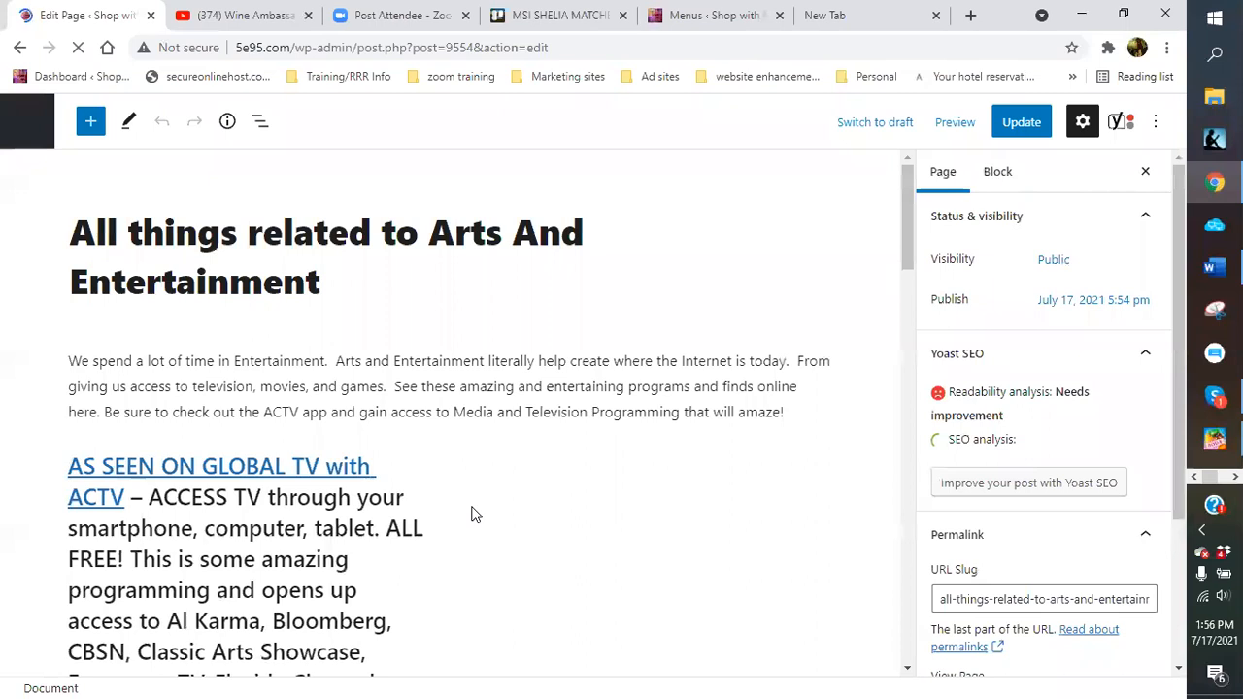
pyautogui.click(464, 571)
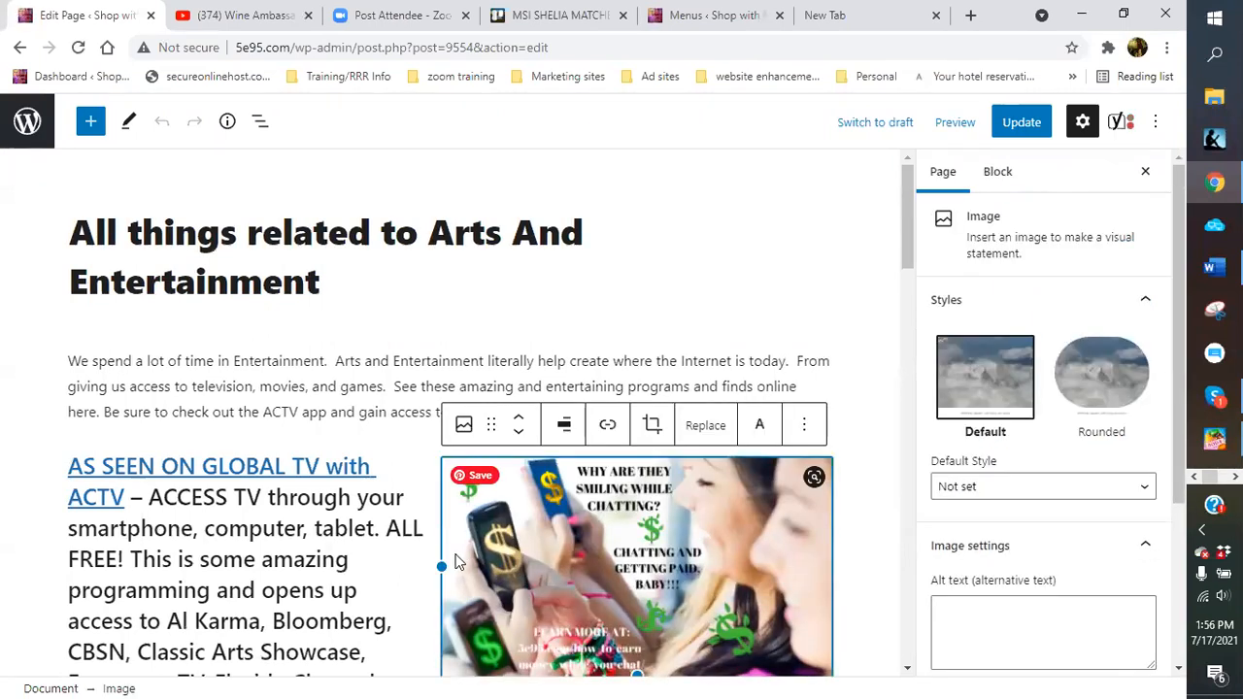
pyautogui.moveTo(444, 564); pyautogui.dragTo(578, 569)
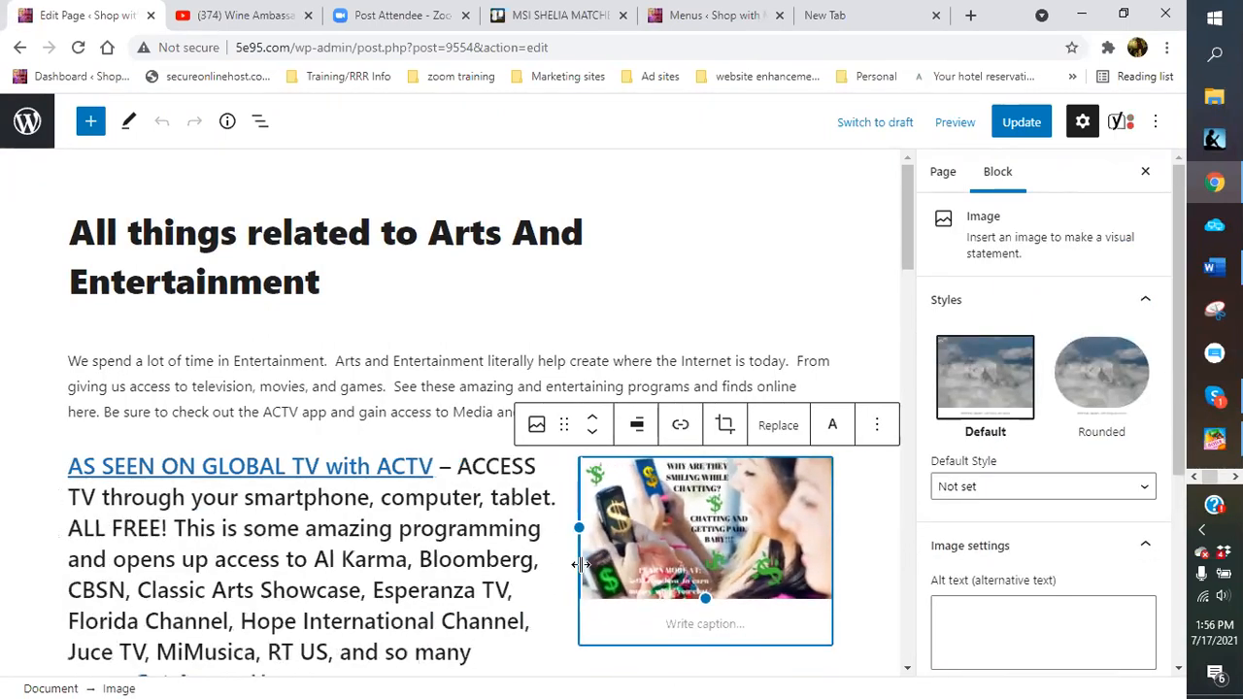
pyautogui.click(539, 574)
pyautogui.click(1024, 122)
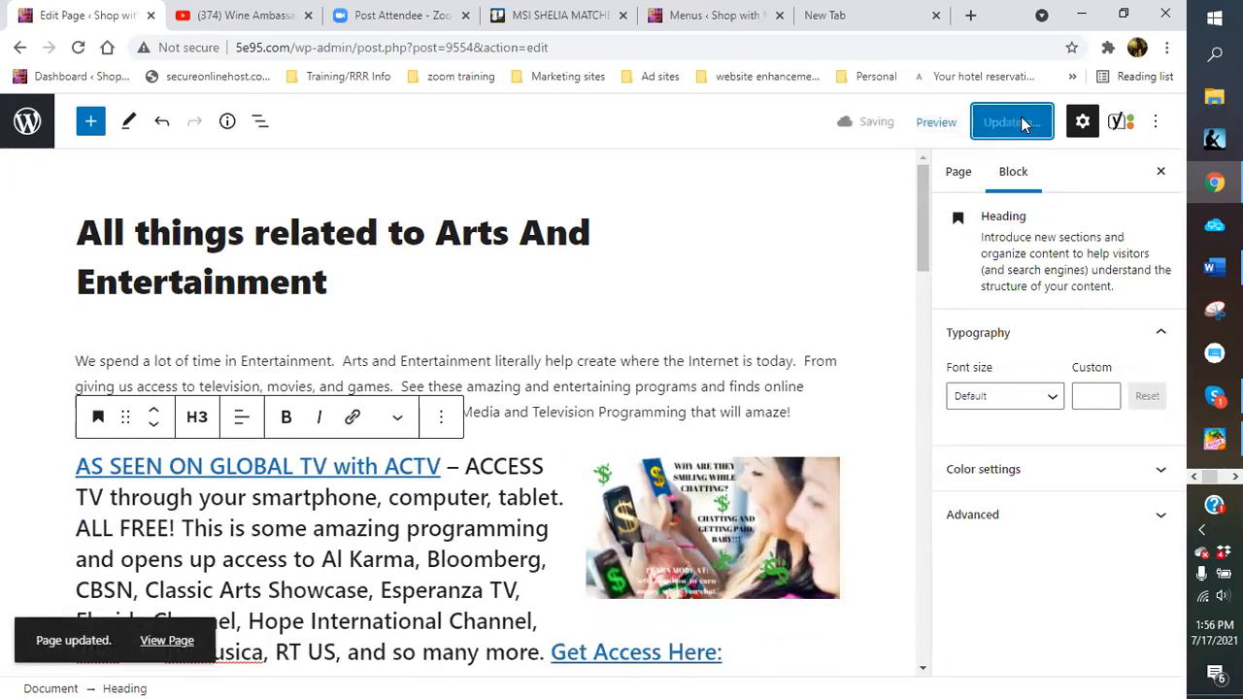
pyautogui.click(554, 15)
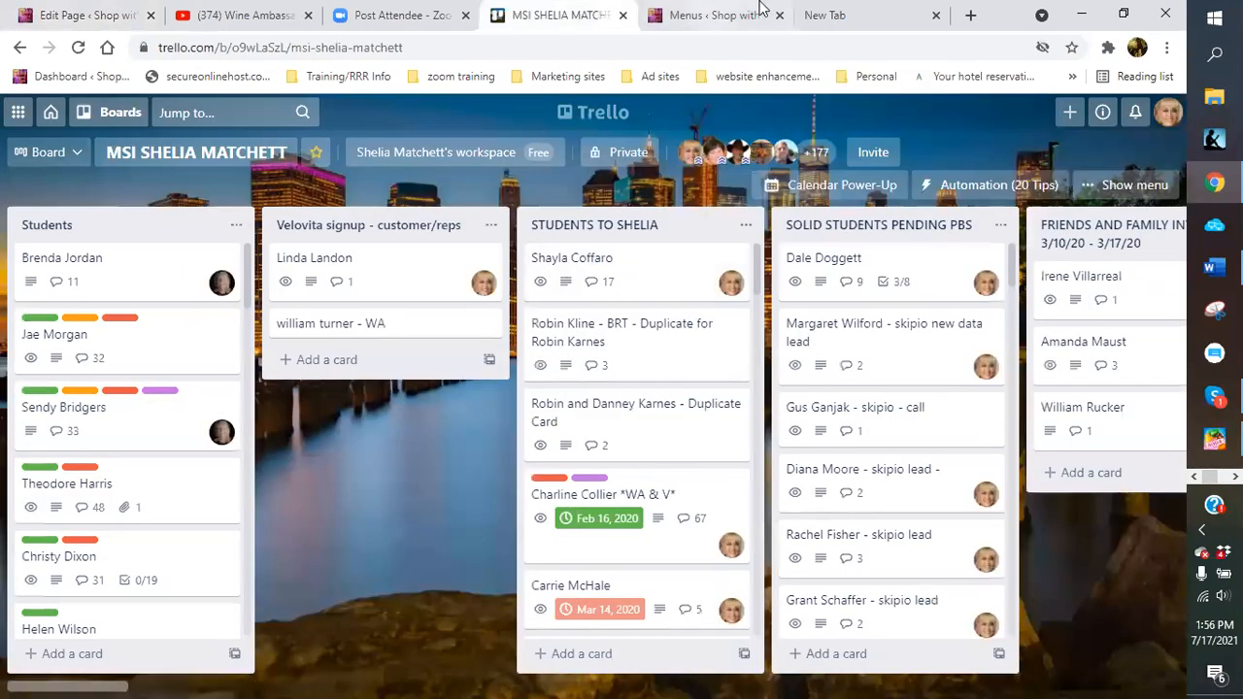
pyautogui.click(718, 15)
pyautogui.click(94, 114)
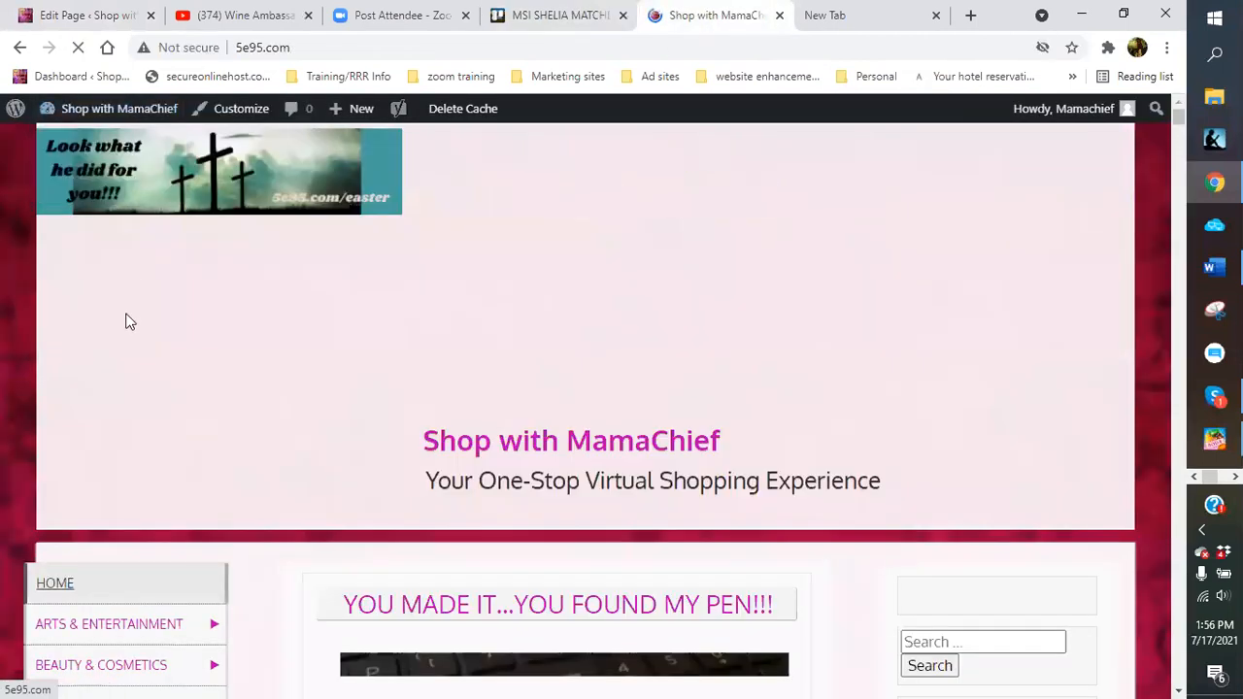
pyautogui.scroll(-3, 134, 608)
pyautogui.moveTo(109, 401)
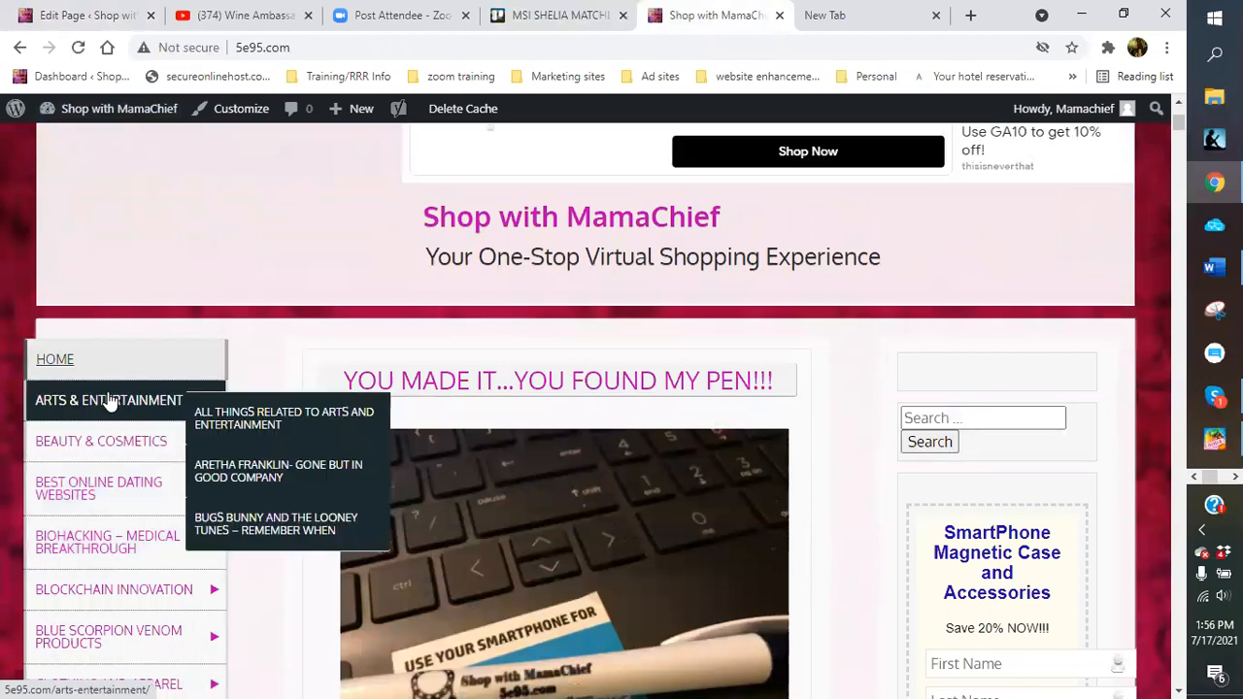
pyautogui.click(68, 456)
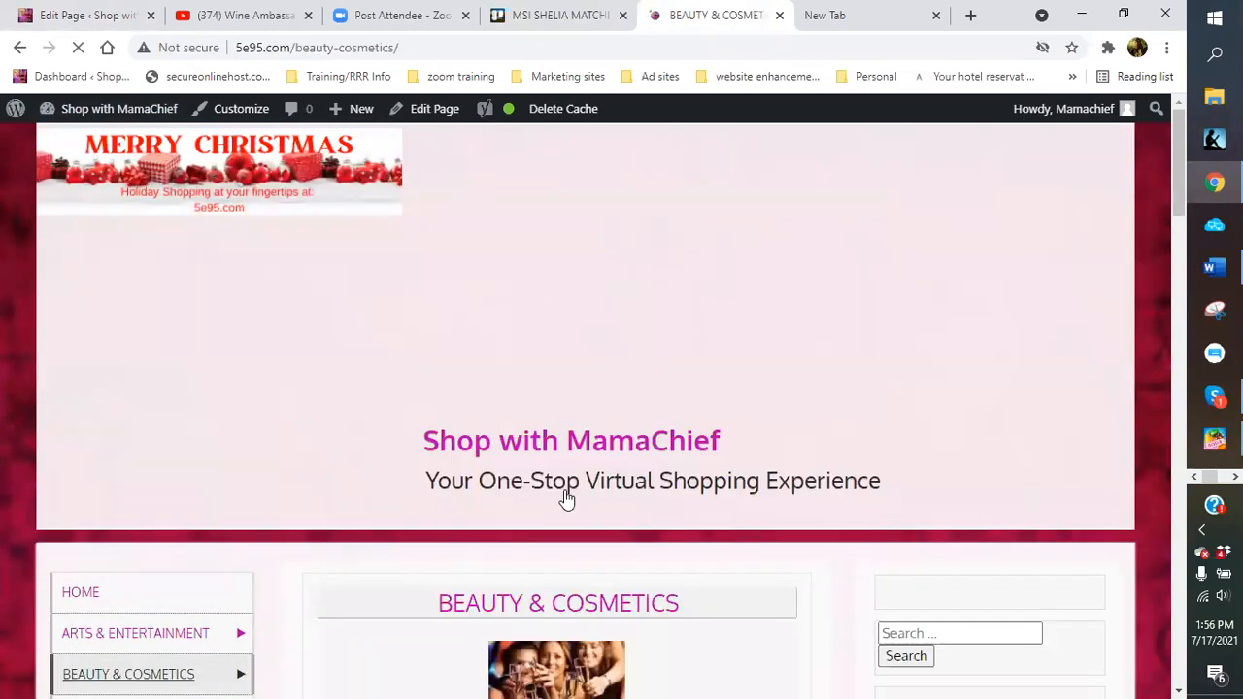
pyautogui.scroll(-3, 572, 492)
pyautogui.scroll(-6, 573, 492)
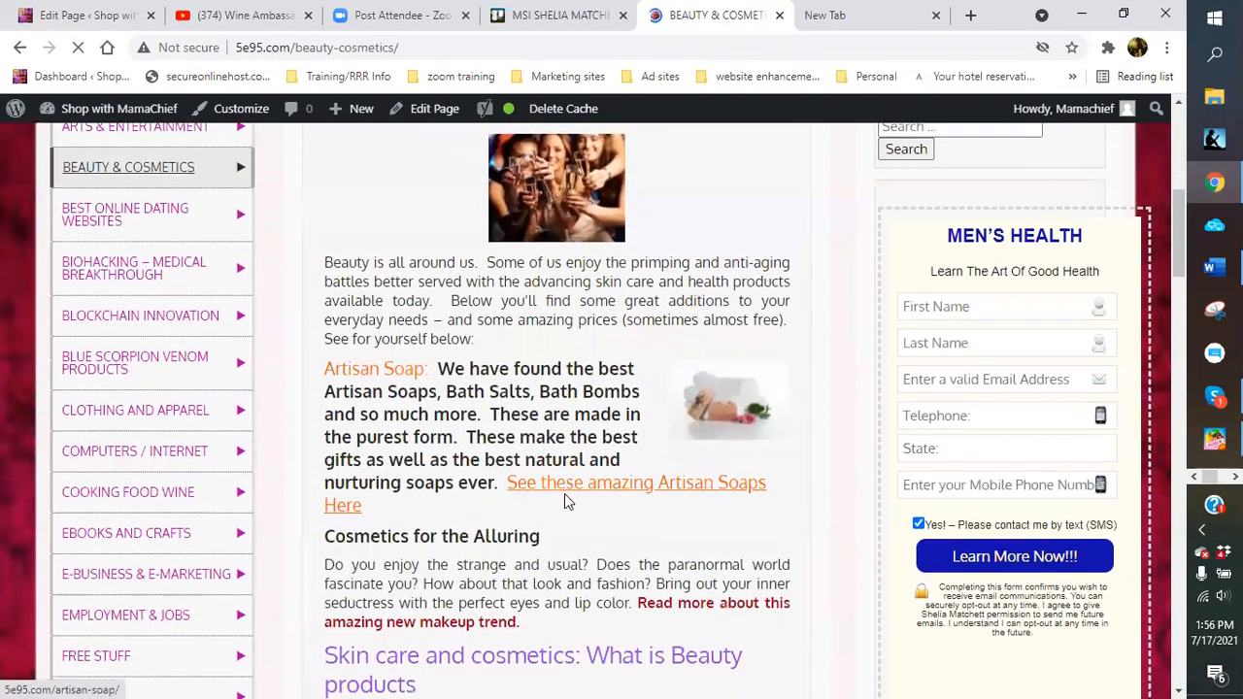
pyautogui.scroll(-6, 569, 500)
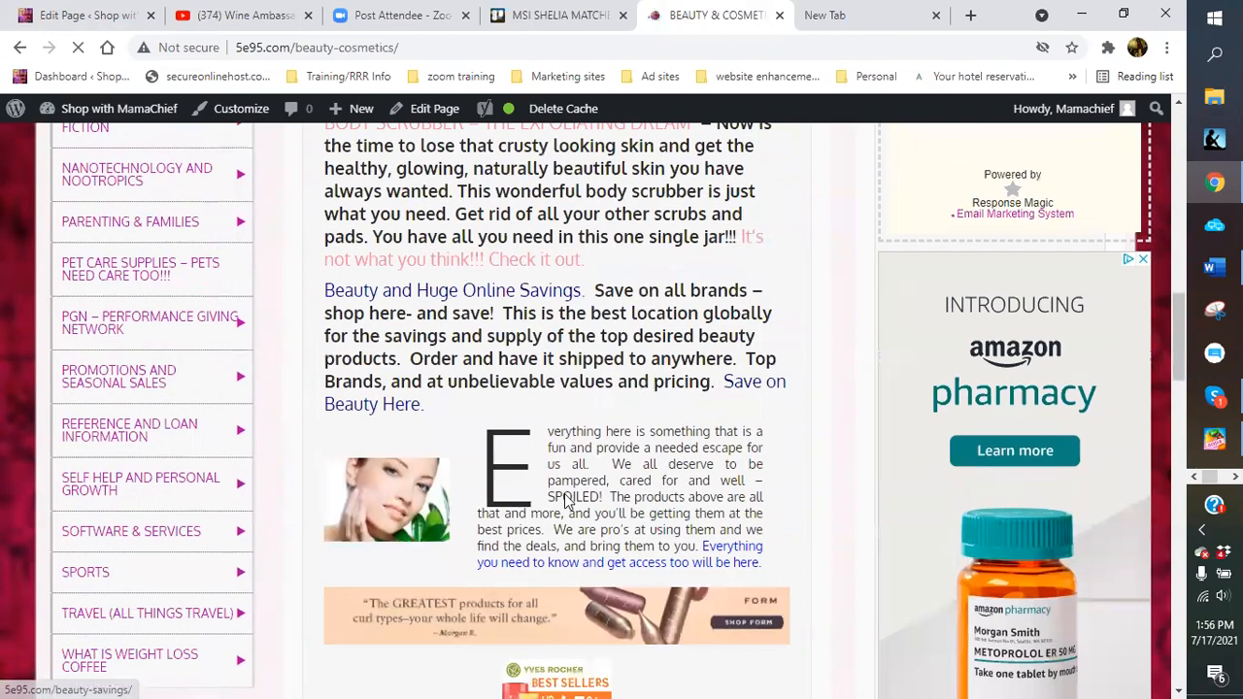
pyautogui.scroll(-5, 566, 493)
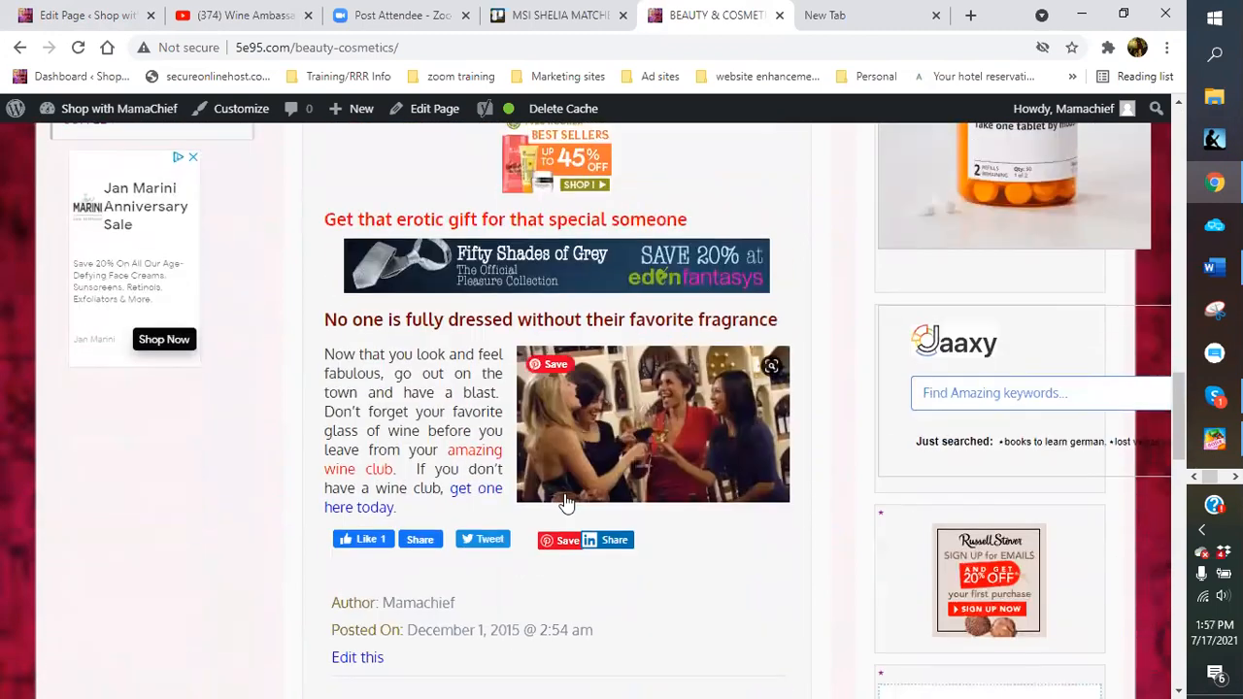
pyautogui.scroll(3, 433, 279)
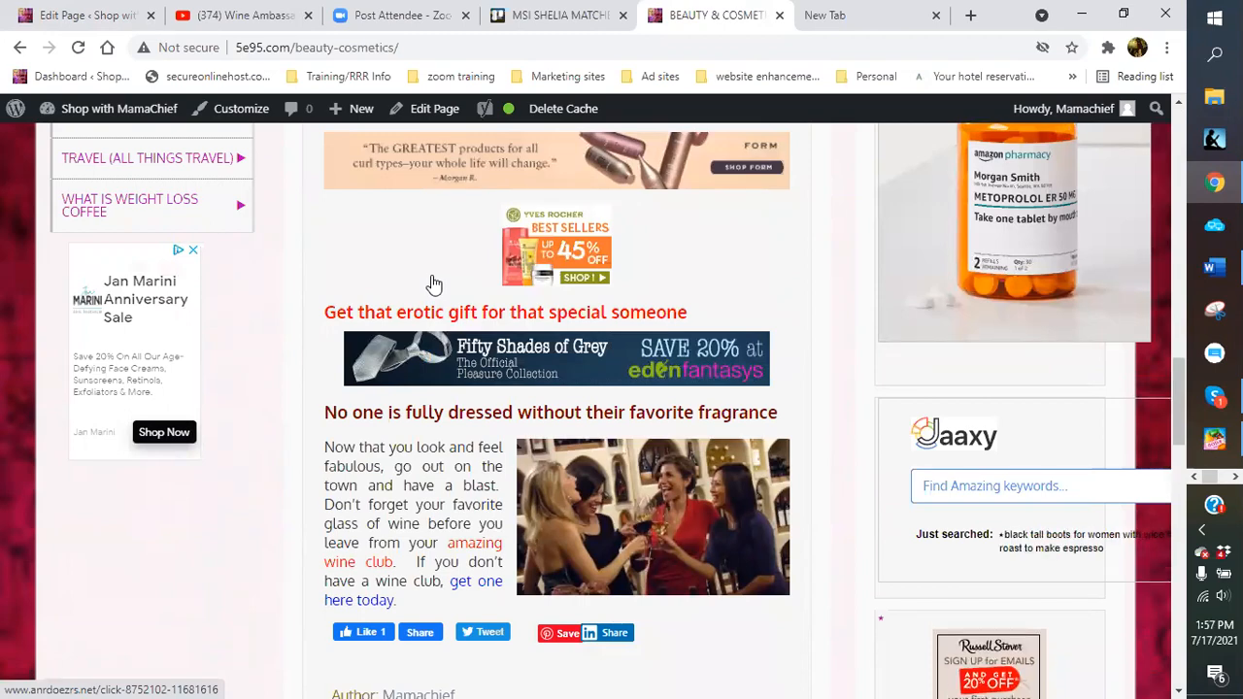
pyautogui.scroll(5, 433, 283)
pyautogui.scroll(2, 434, 281)
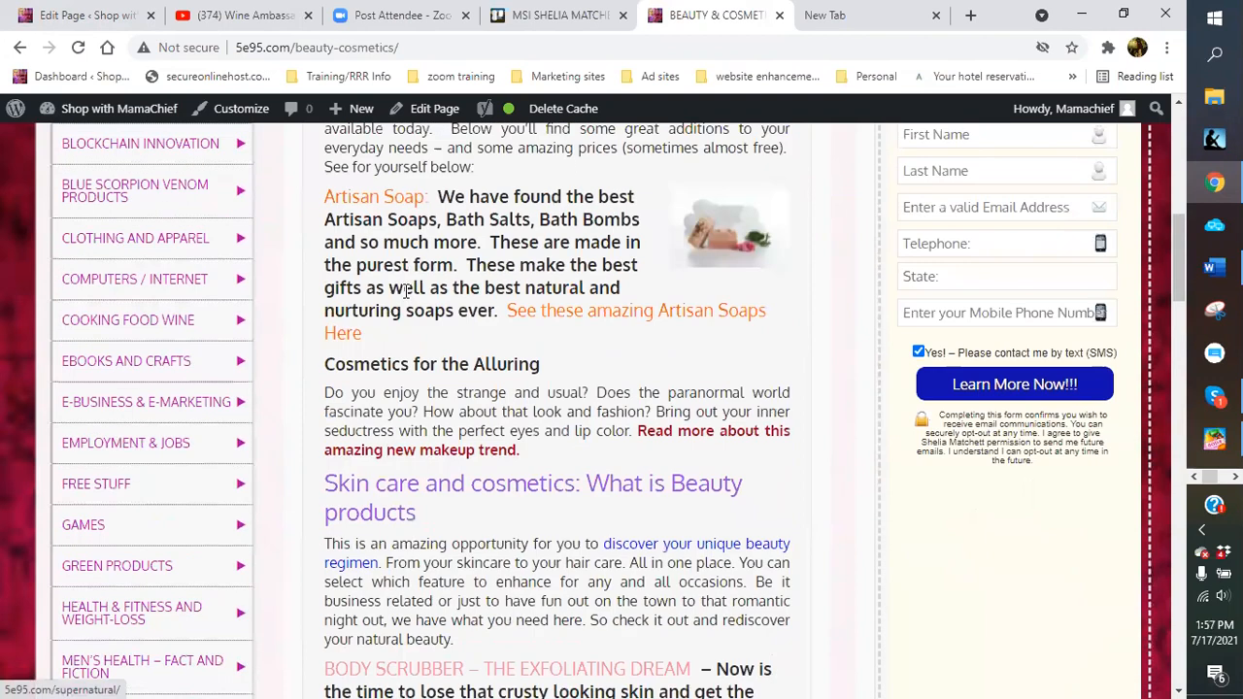
pyautogui.scroll(3, 409, 257)
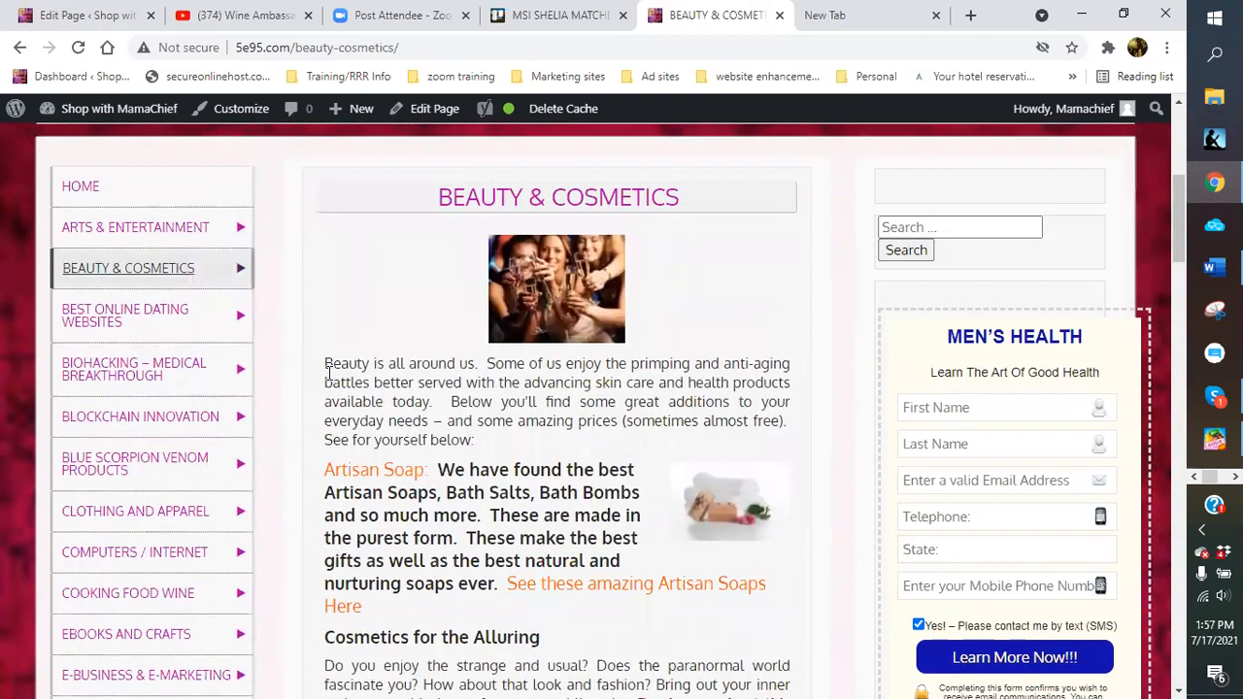
# Select the Beauty & Cosmetics page text from its first paragraph down, copy it, and return to the editor
pyautogui.moveTo(331, 364); pyautogui.dragTo(383, 529)
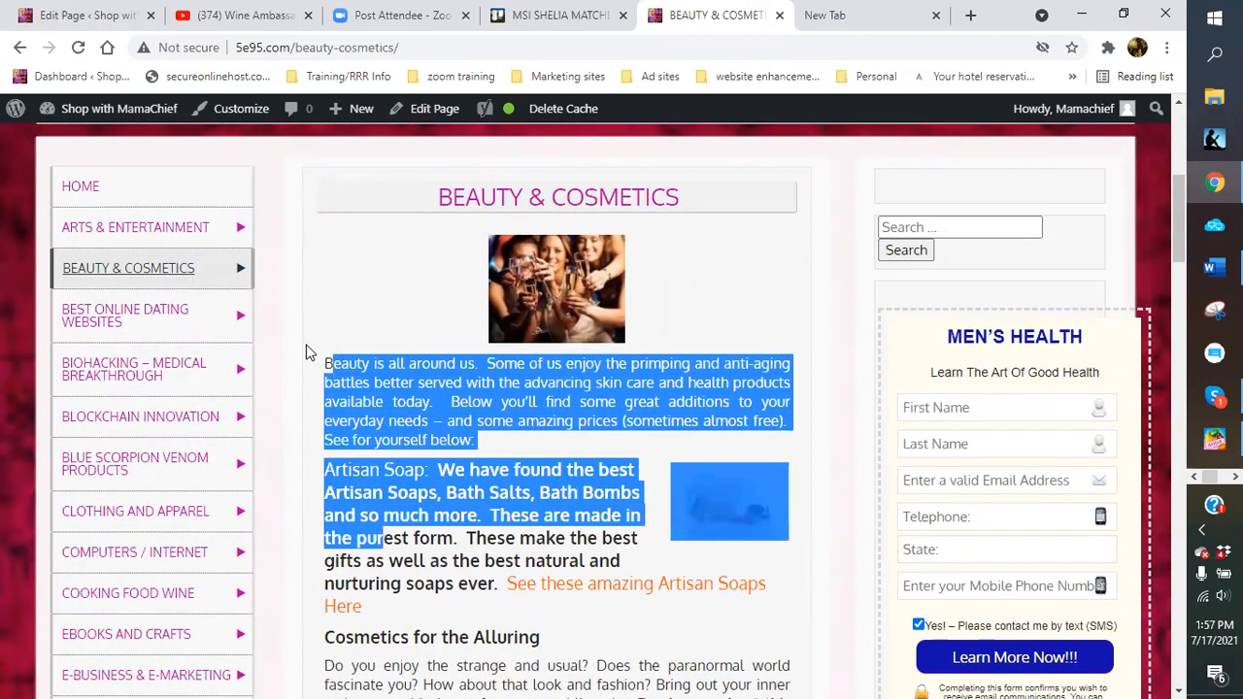
pyautogui.click(321, 363)
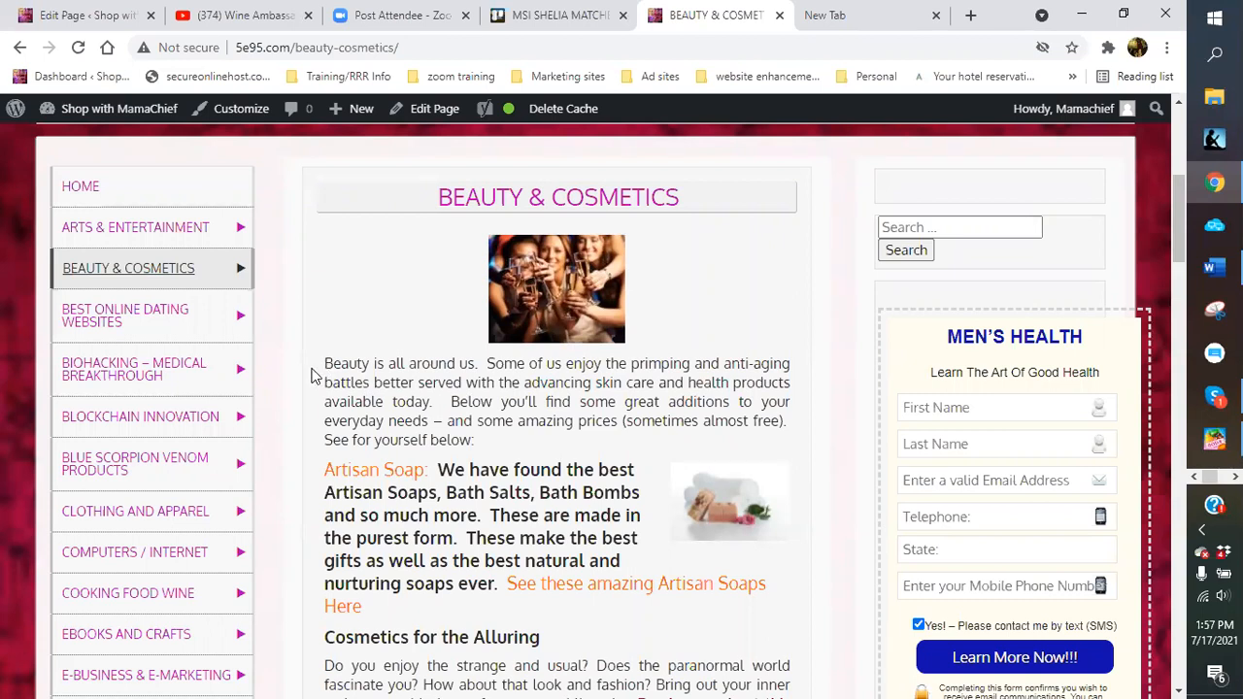
pyautogui.moveTo(327, 360); pyautogui.dragTo(470, 419)
pyautogui.rightClick(469, 420)
pyautogui.click(516, 427)
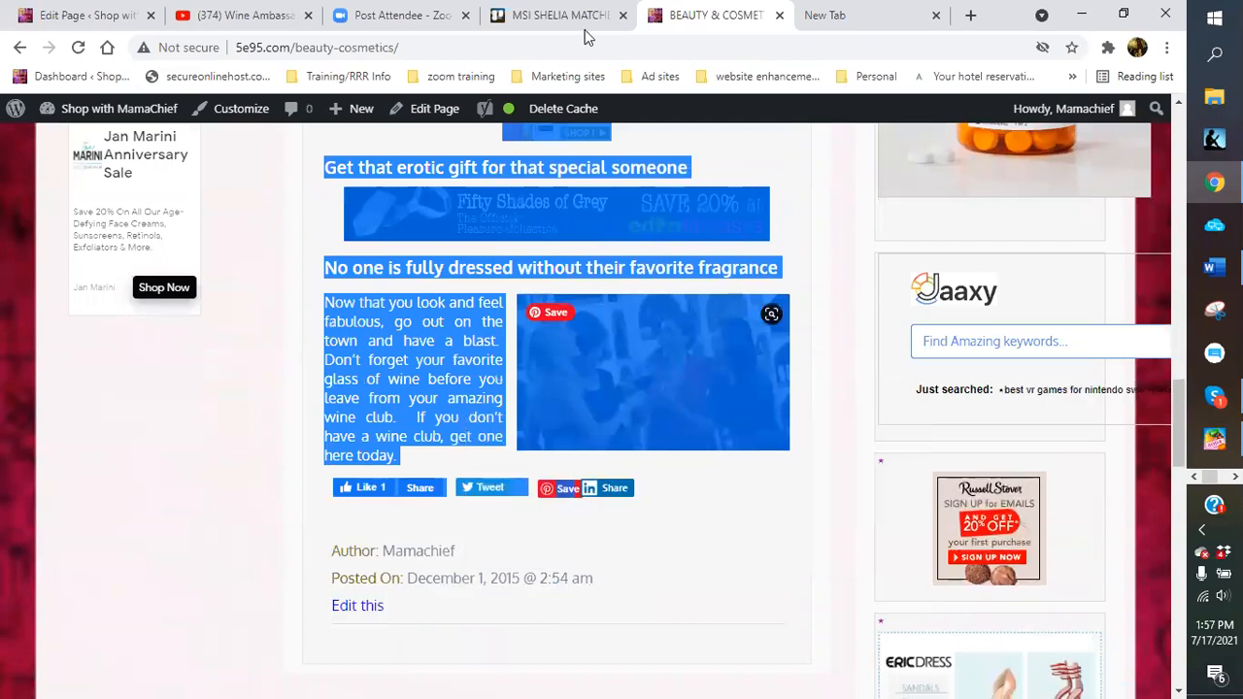
pyautogui.click(129, 17)
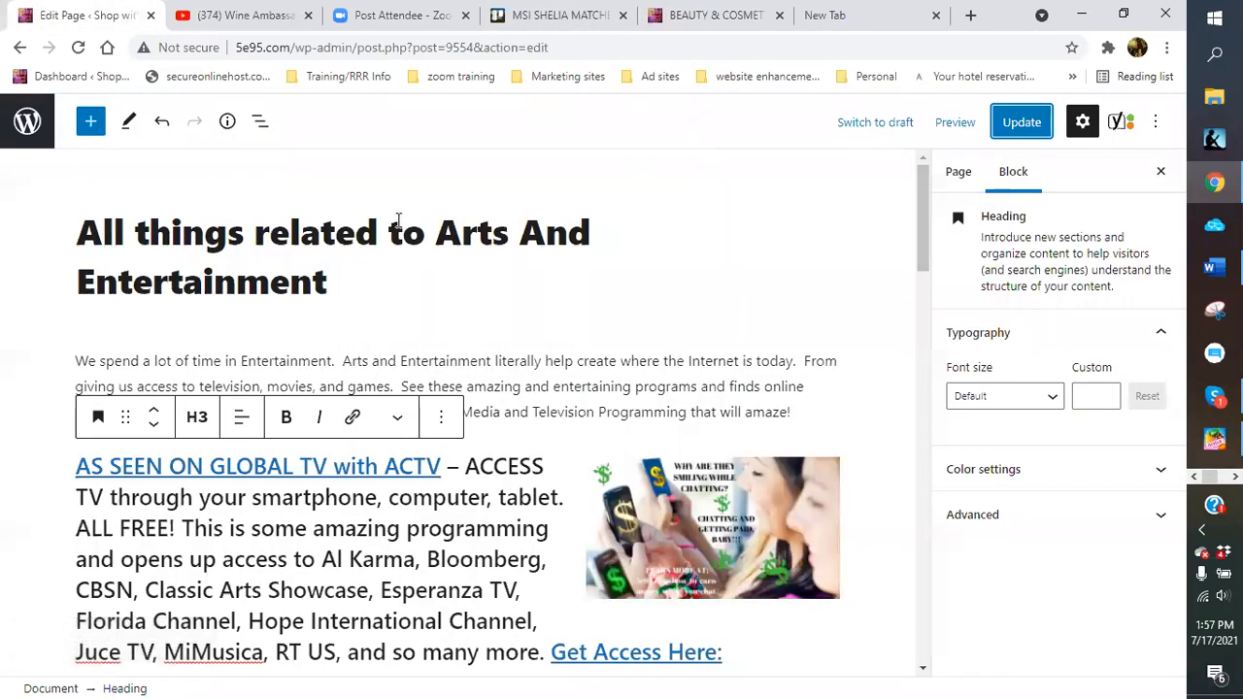
# Update the Arts And Entertainment page, then start a new page from Pages > Add New
pyautogui.click(1019, 123)
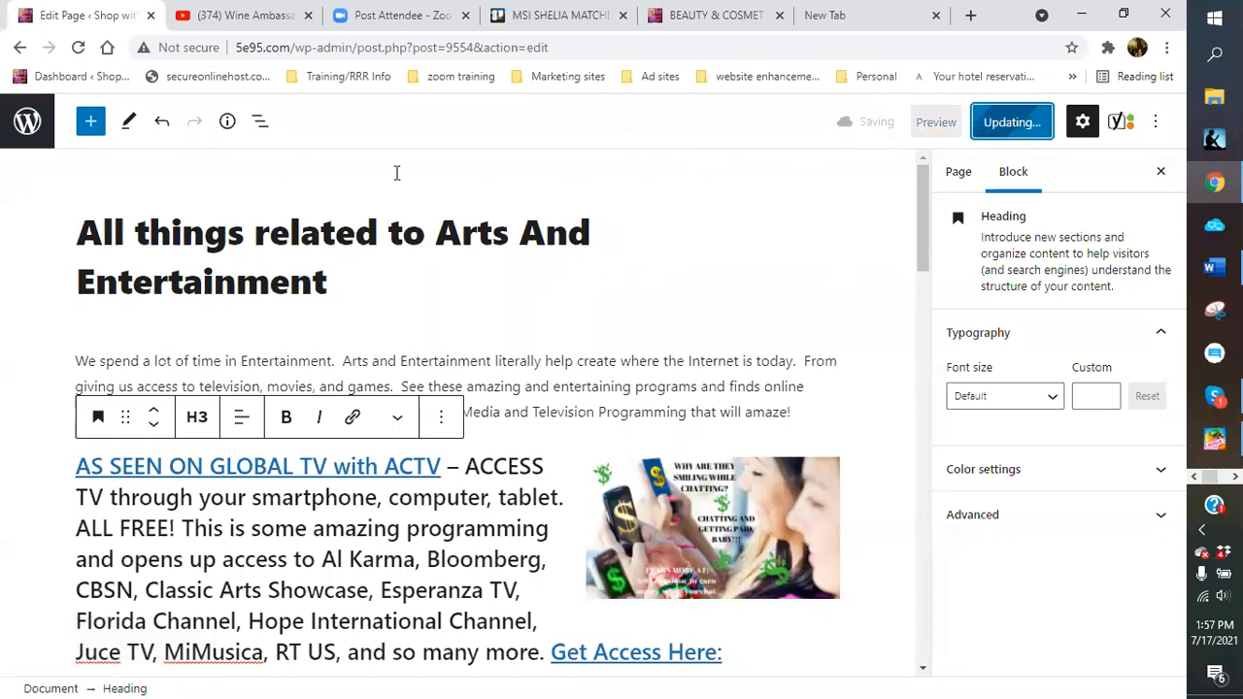
pyautogui.click(46, 128)
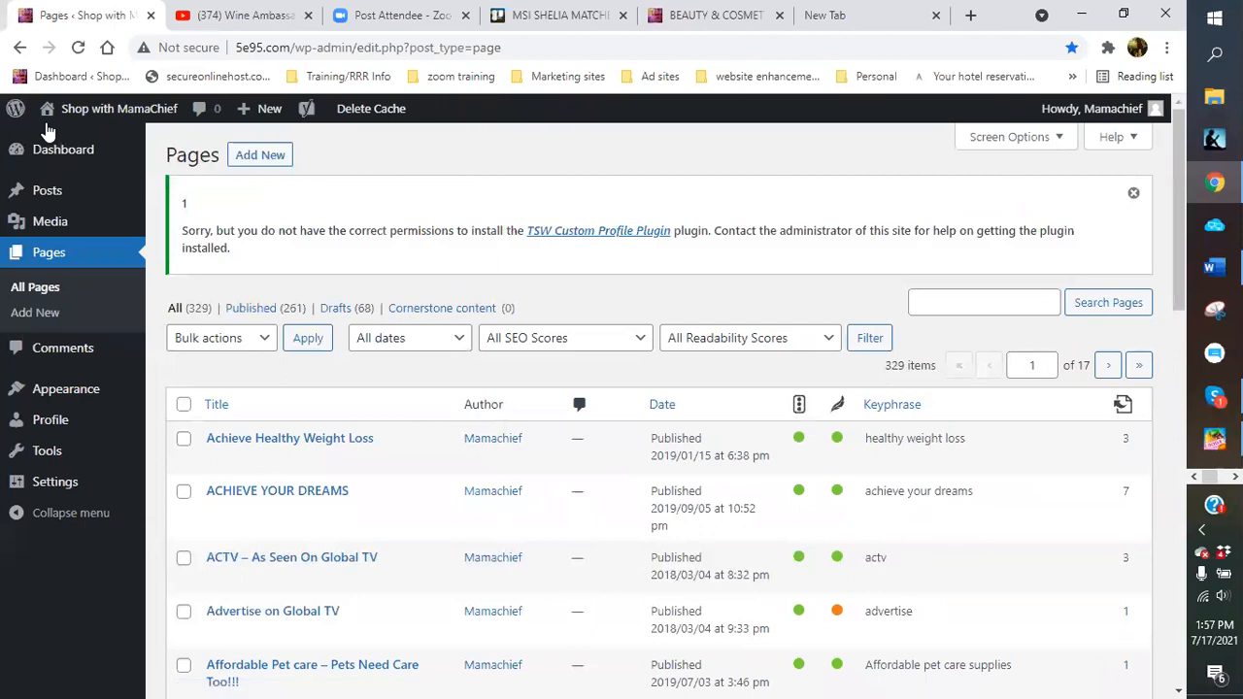
pyautogui.click(281, 154)
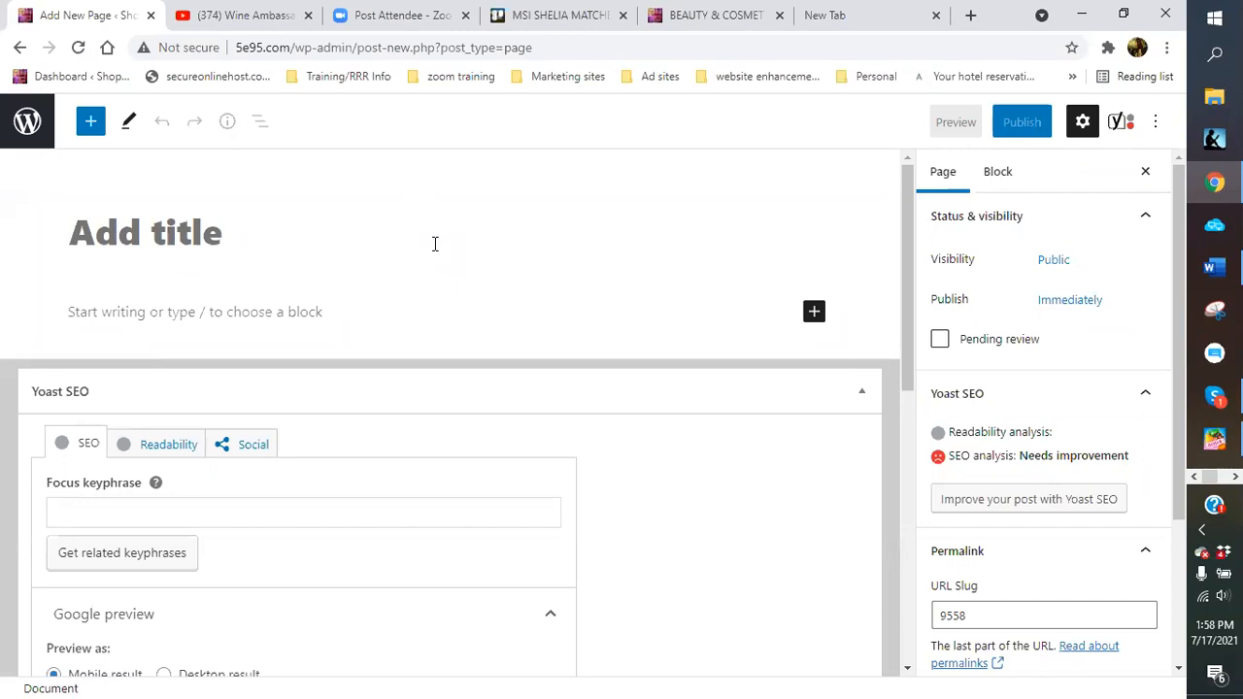
# Paste the copied Beauty & Cosmetics content into the new page's empty body
pyautogui.click(699, 15)
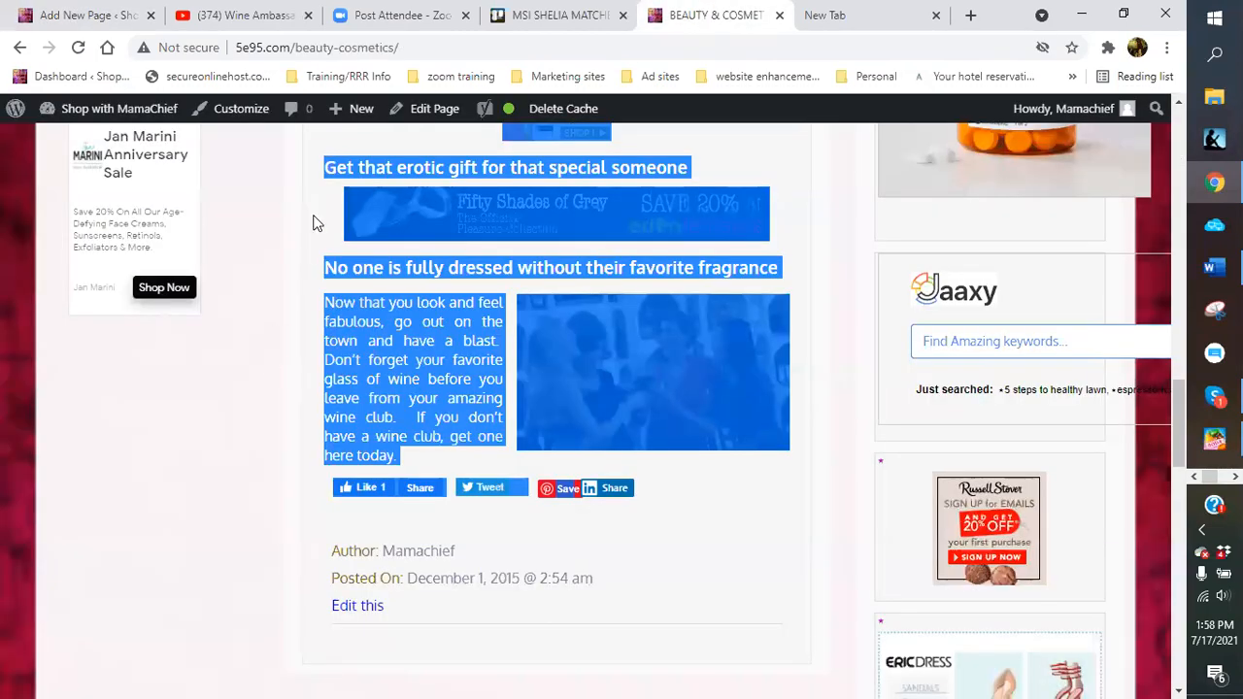
pyautogui.moveTo(671, 368)
pyautogui.scroll(7, 675, 370)
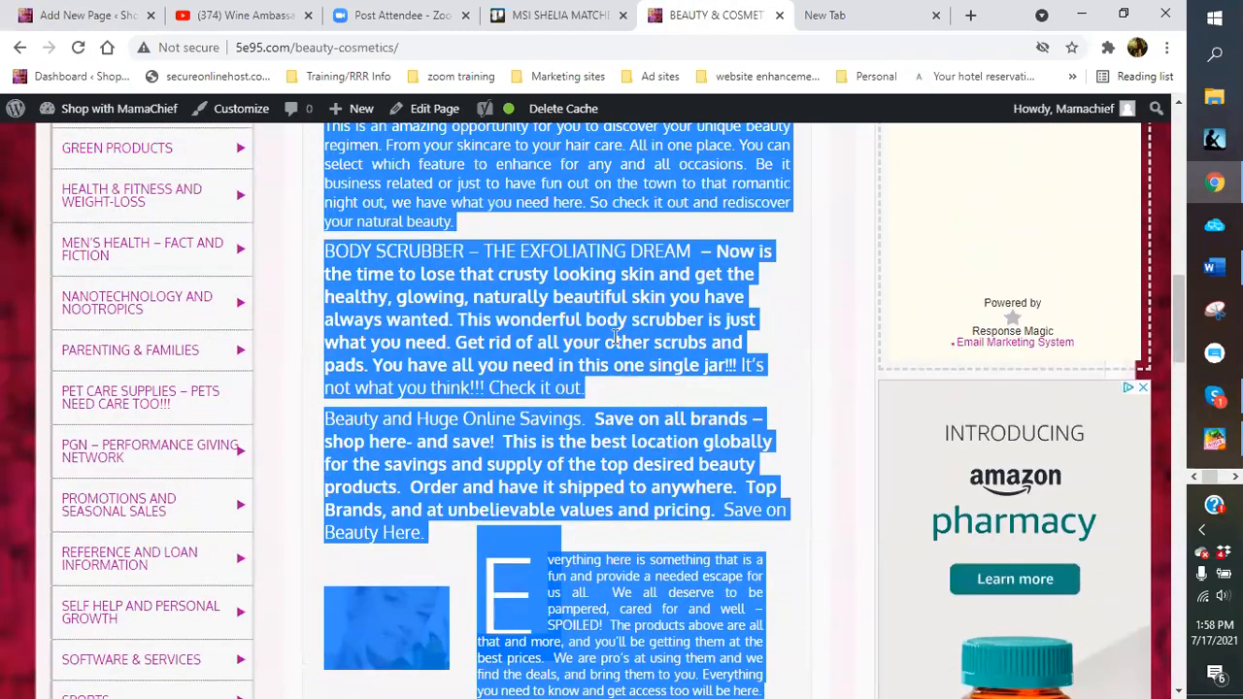
pyautogui.click(58, 16)
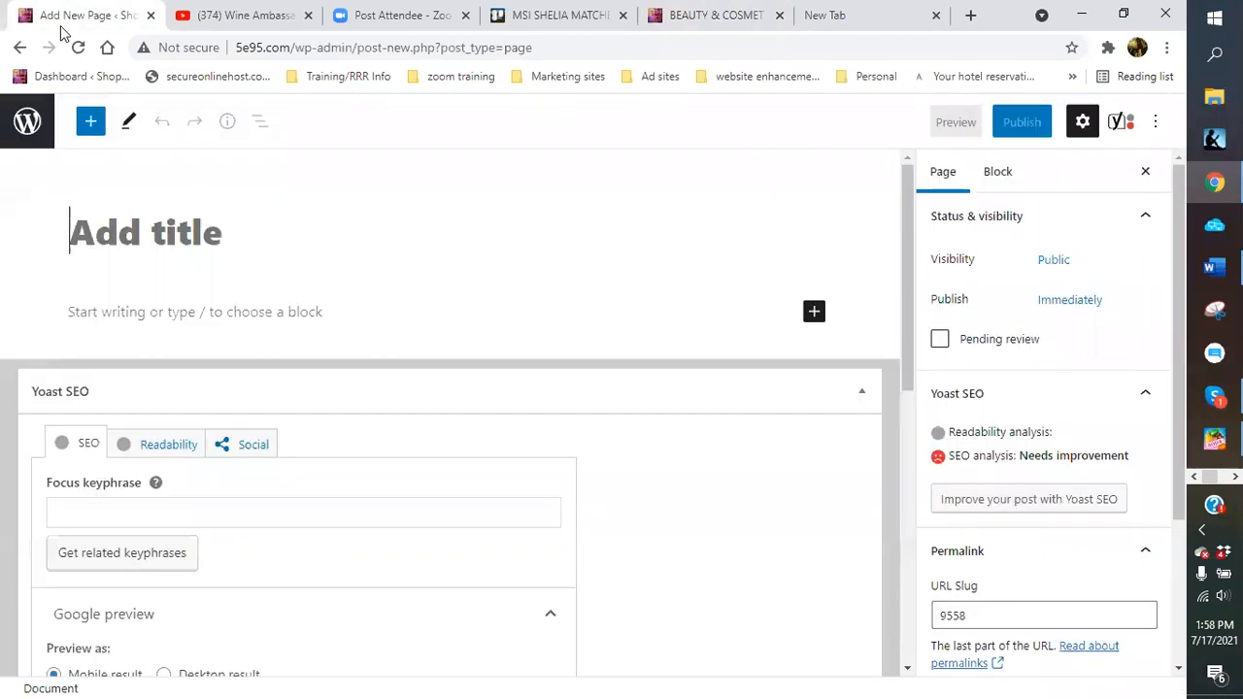
pyautogui.click(175, 311)
pyautogui.rightClick(175, 311)
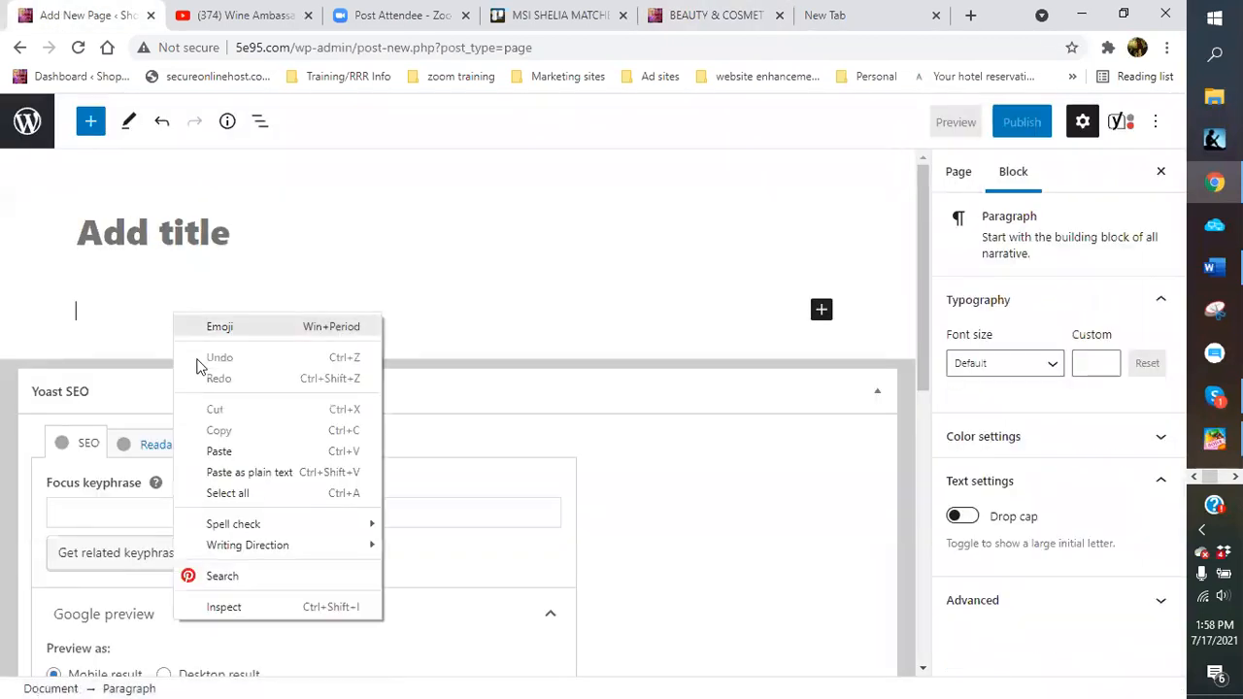
pyautogui.click(210, 448)
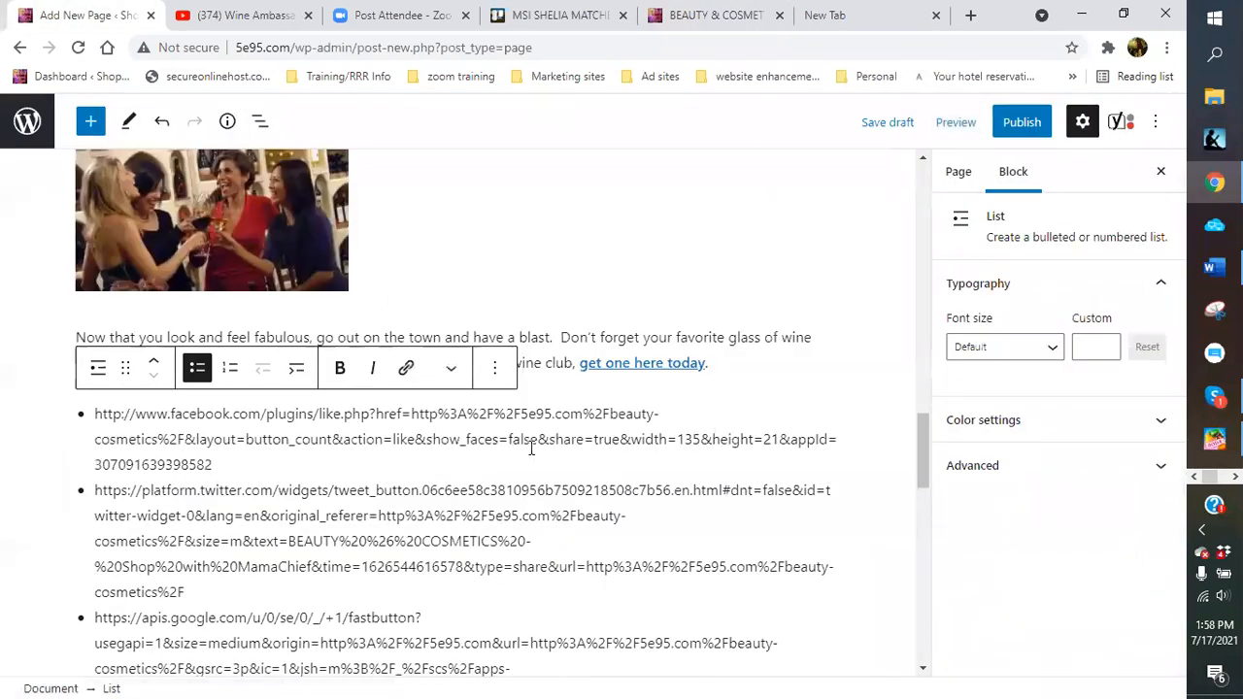
# Select the wine glasses image block in the pasted content
pyautogui.scroll(-1, 531, 450)
pyautogui.scroll(2, 531, 447)
pyautogui.scroll(1, 513, 449)
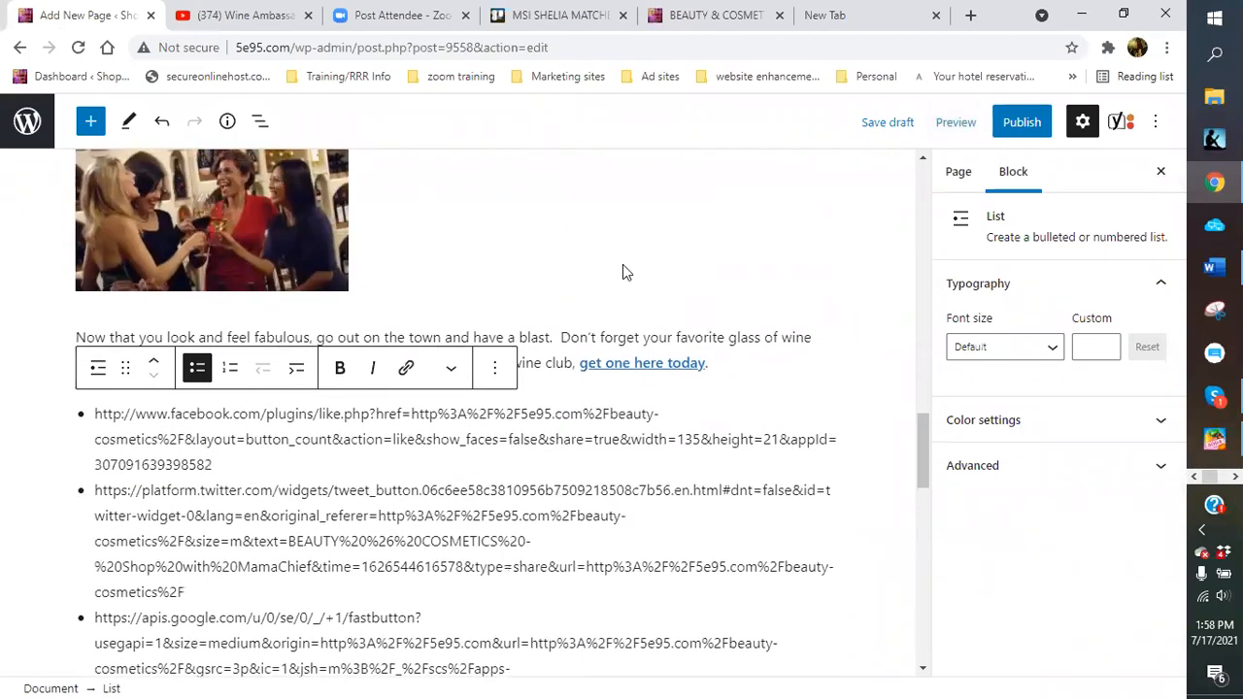
pyautogui.click(622, 264)
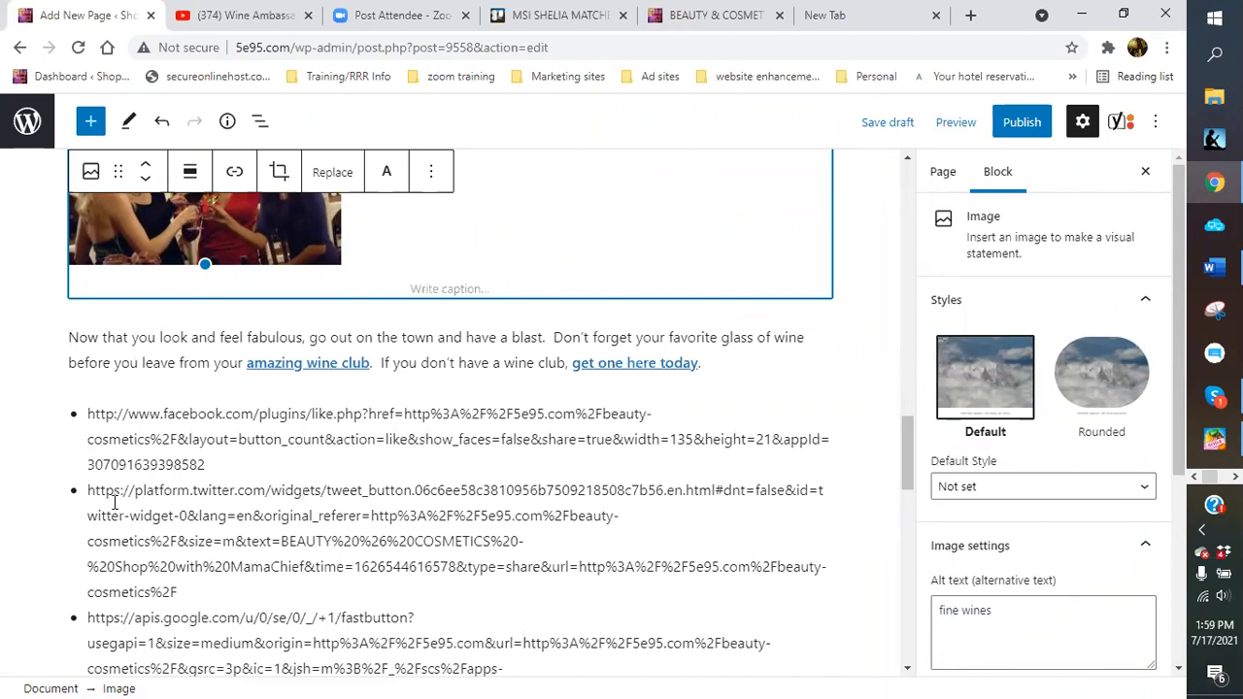
# Scroll down through the pasted content on the new page
pyautogui.scroll(-4, 351, 590)
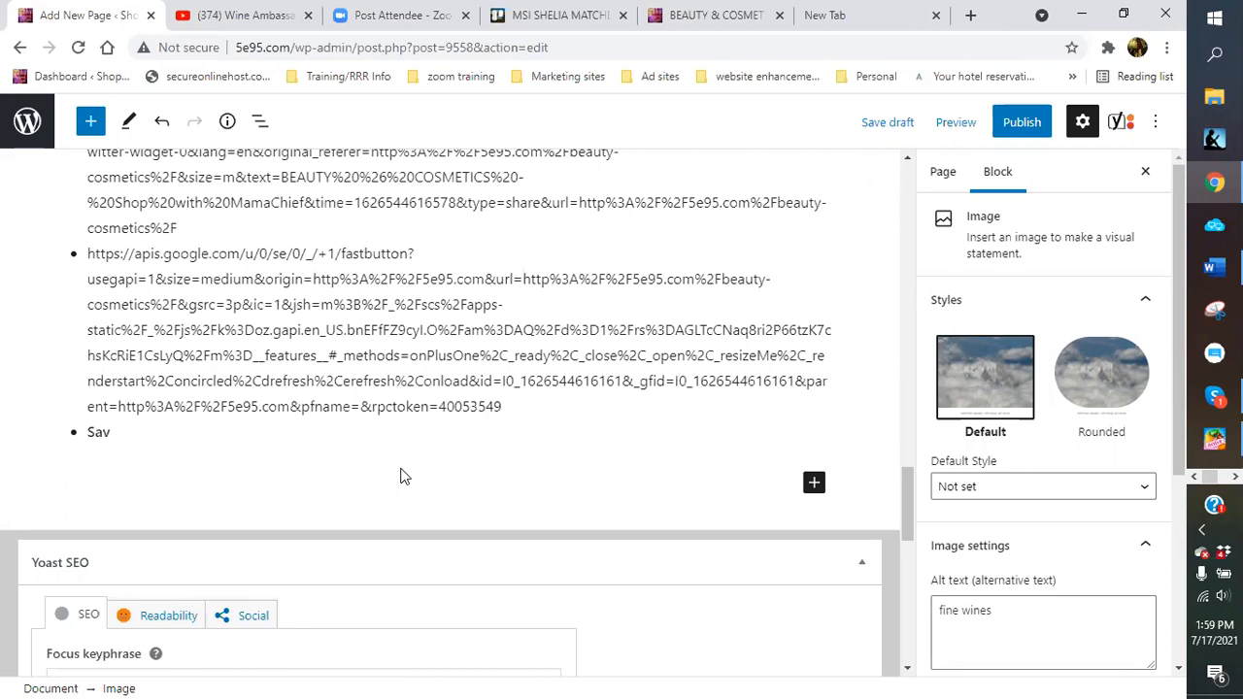
# Open the Beauty & Cosmetics page in the Code editor and copy its HTML code
pyautogui.click(719, 17)
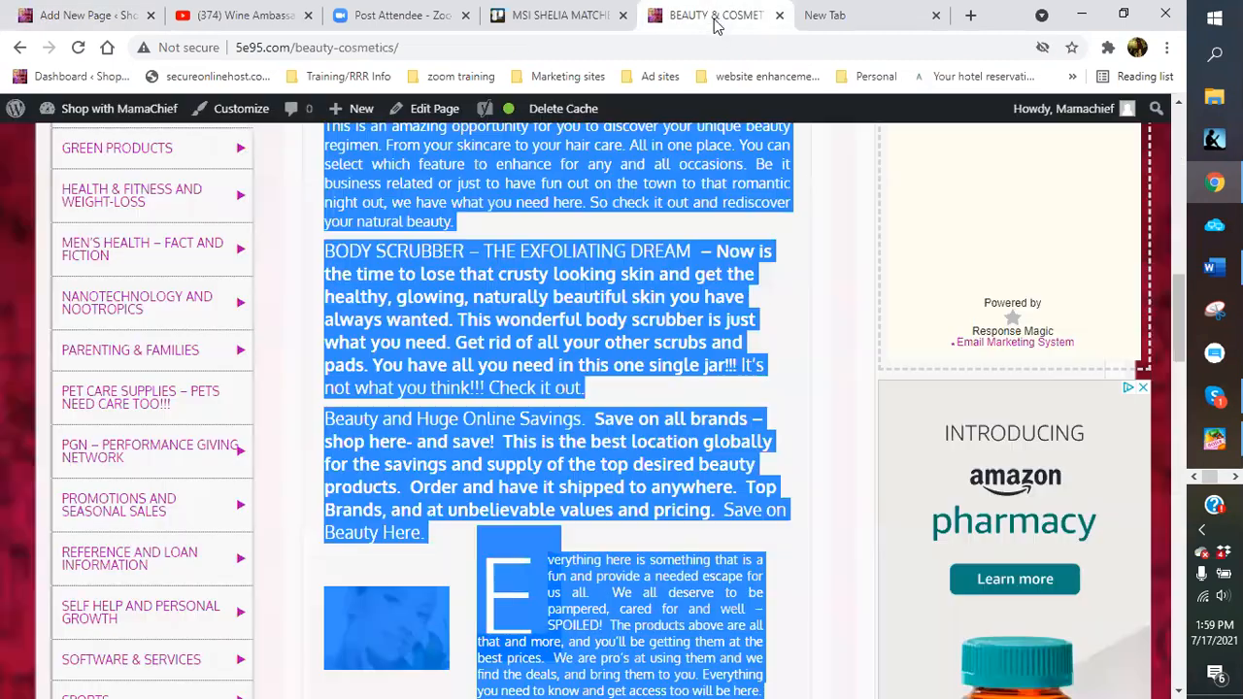
pyautogui.click(799, 345)
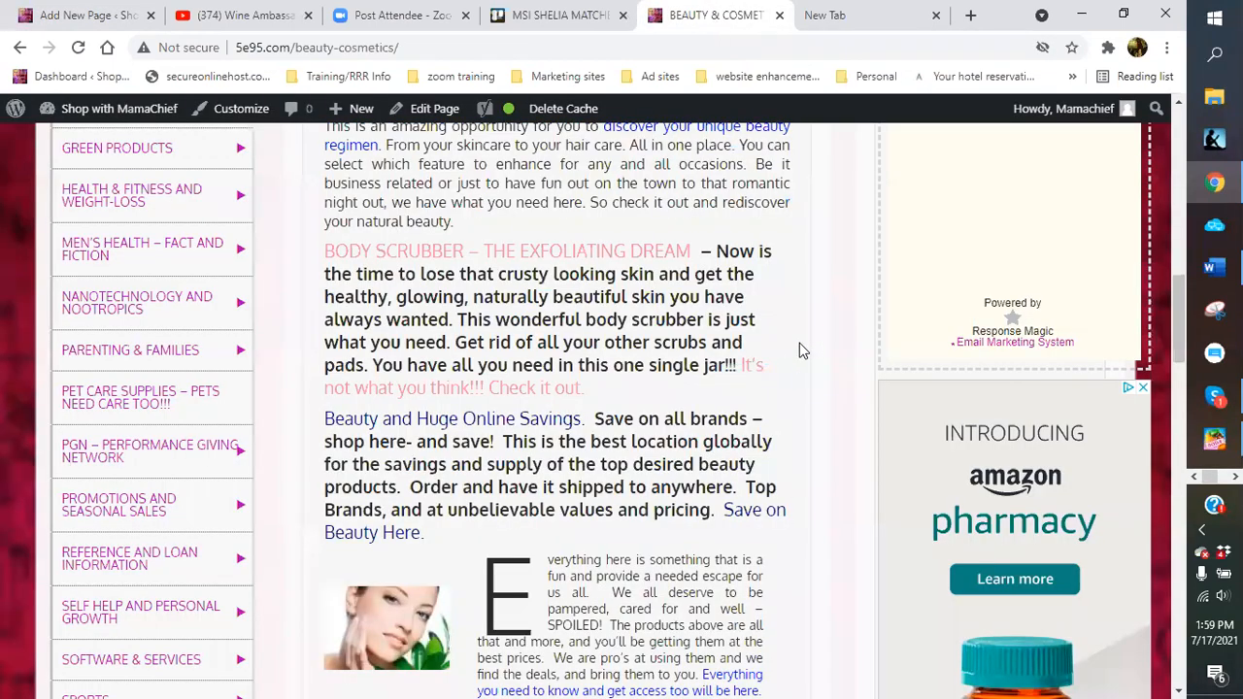
pyautogui.scroll(3, 541, 305)
pyautogui.scroll(1, 541, 313)
pyautogui.click(442, 111)
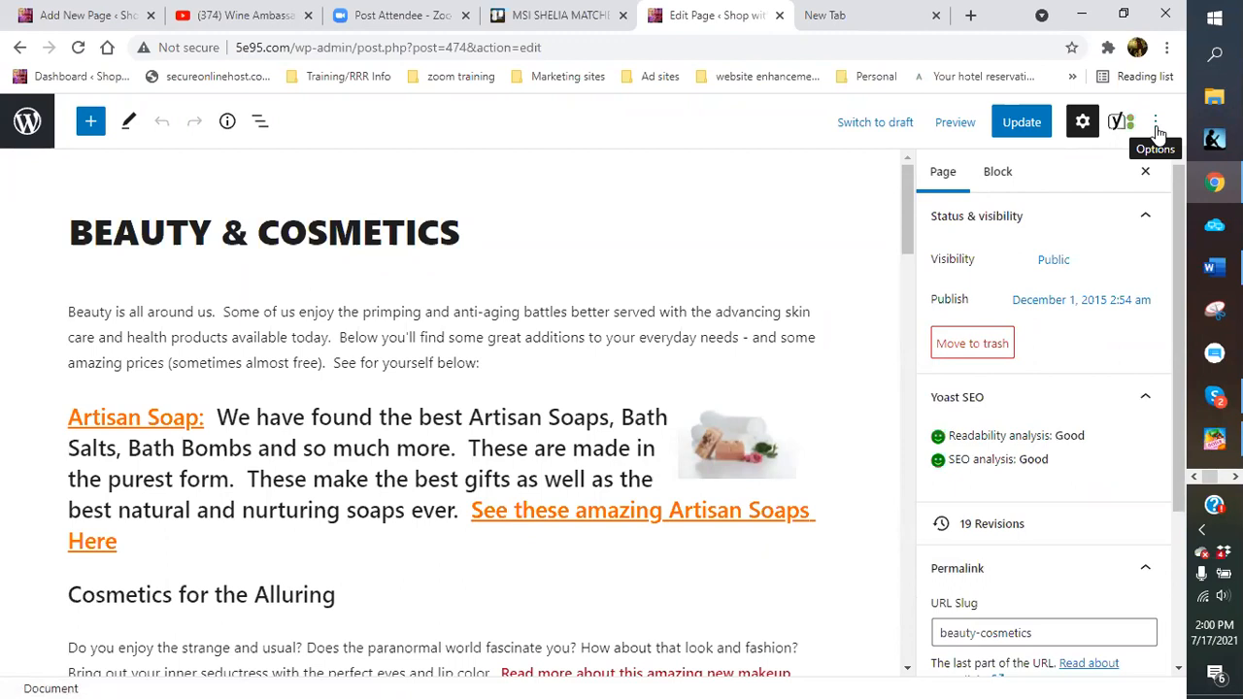
pyautogui.click(1156, 123)
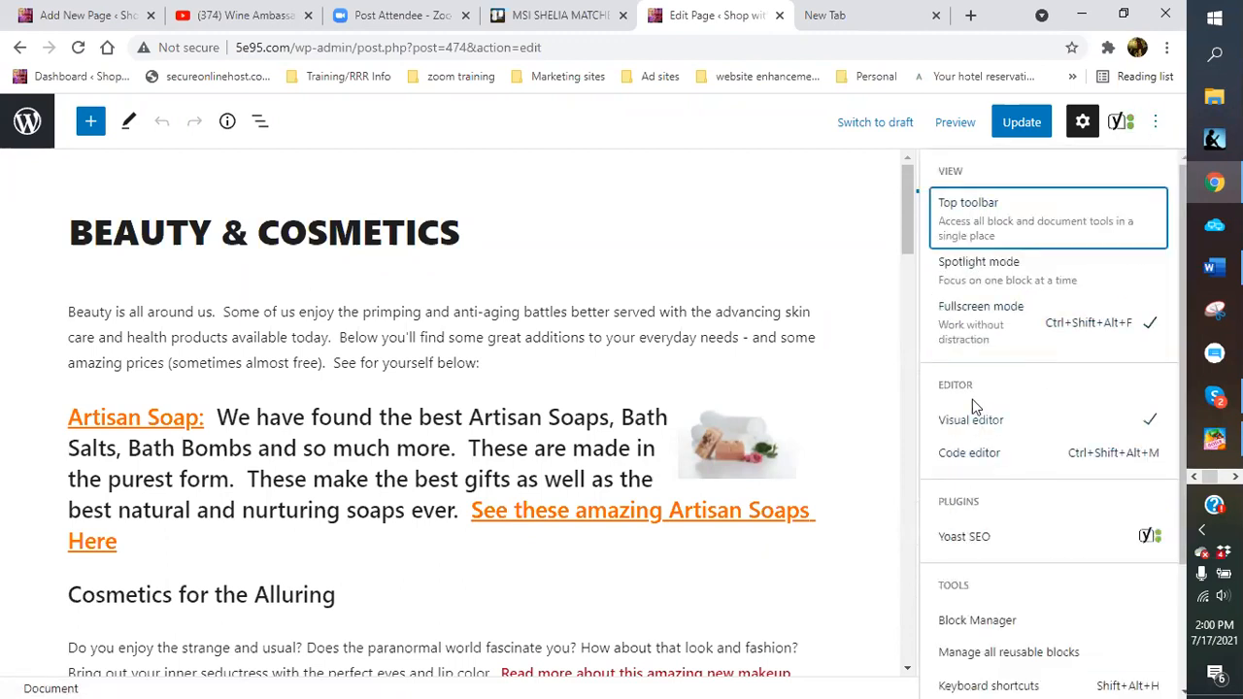
pyautogui.click(973, 453)
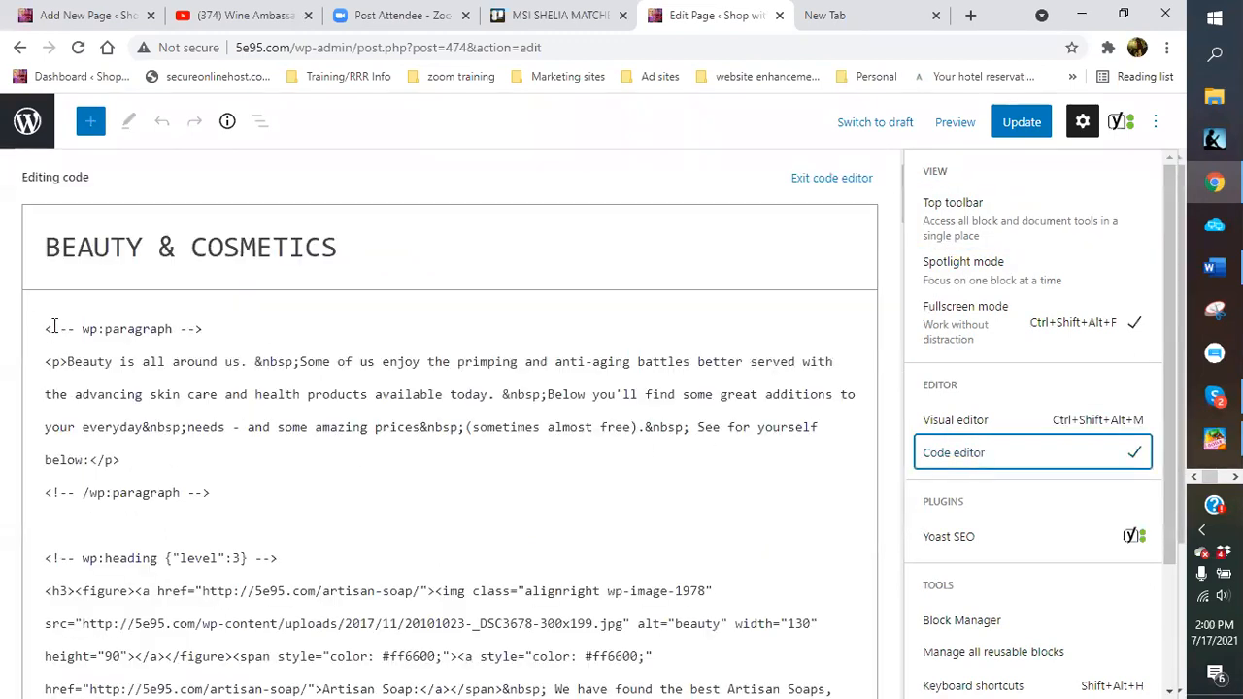
pyautogui.moveTo(47, 327); pyautogui.dragTo(162, 552)
pyautogui.scroll(-15, 162, 552)
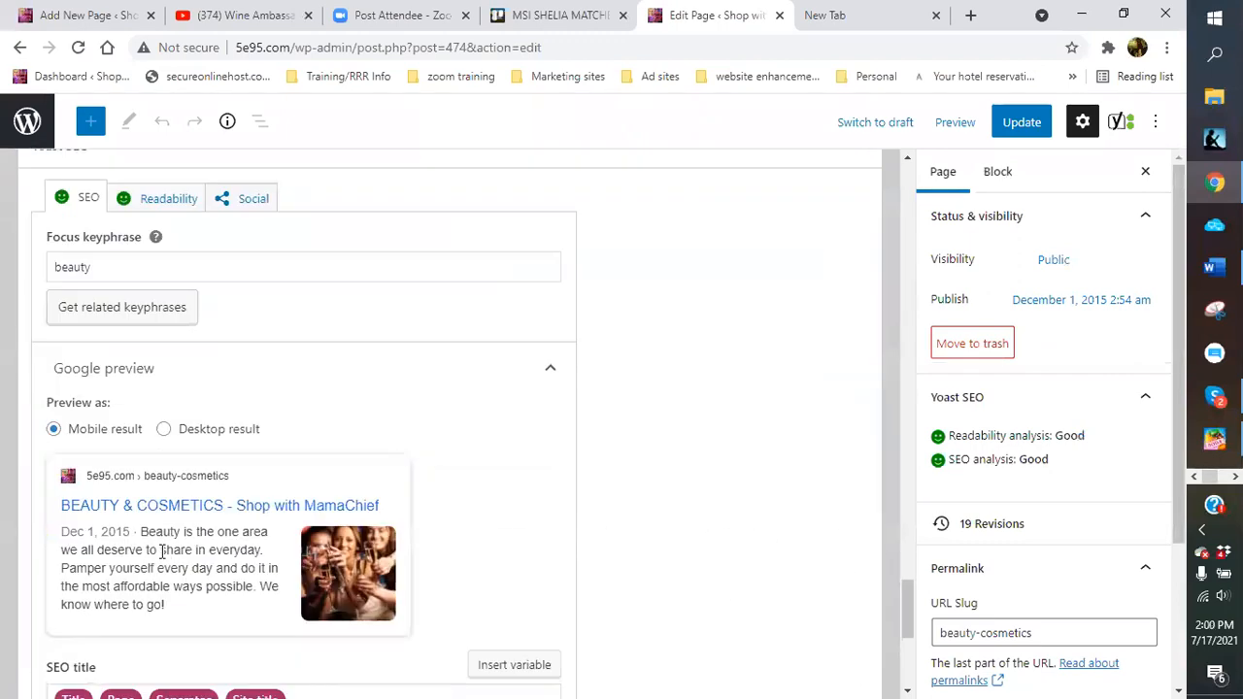
pyautogui.scroll(2, 390, 255)
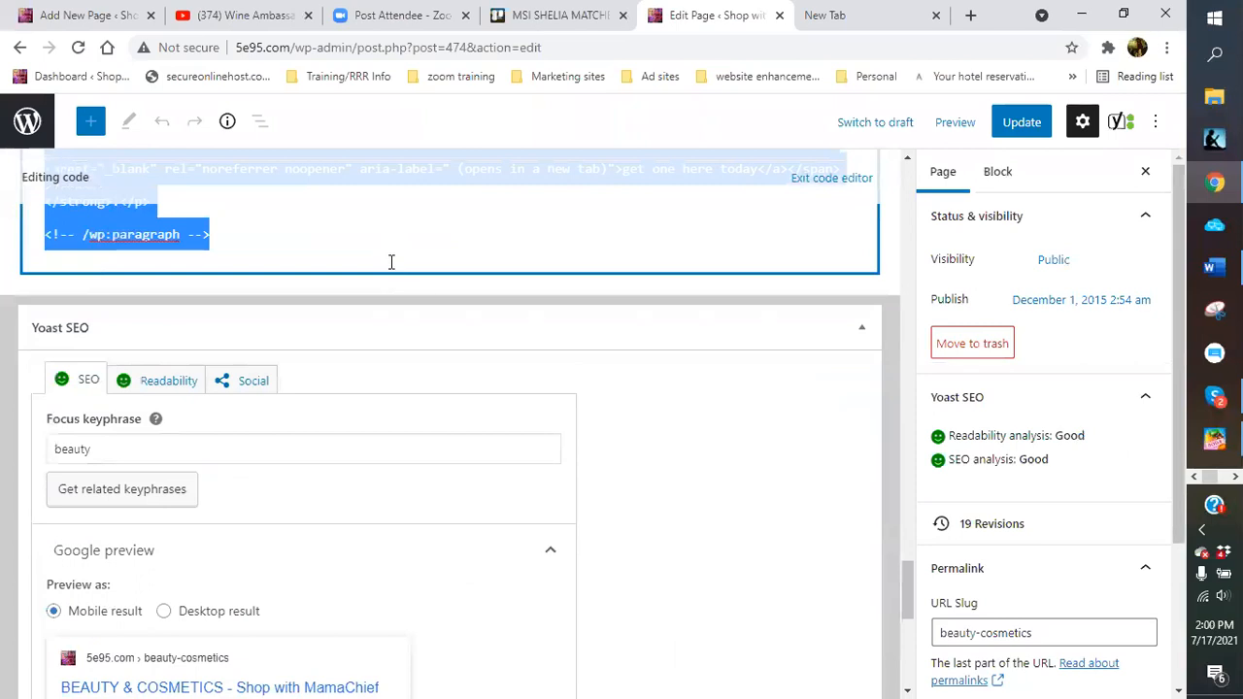
pyautogui.rightClick(389, 258)
pyautogui.click(428, 309)
pyautogui.click(369, 249)
# In the new page, delete the pasted blocks above the wine-club paragraph and share-link list
pyautogui.click(112, 18)
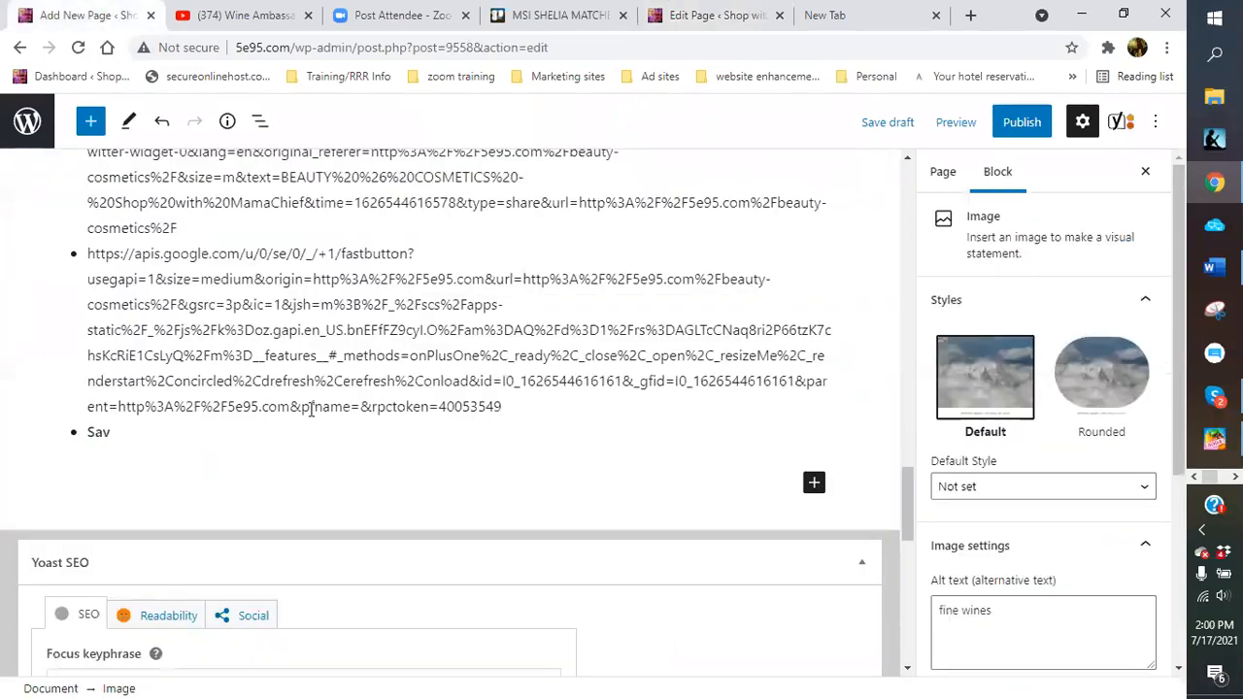
pyautogui.scroll(15, 289, 394)
pyautogui.moveTo(68, 311); pyautogui.dragTo(408, 597)
pyautogui.press('Delete')
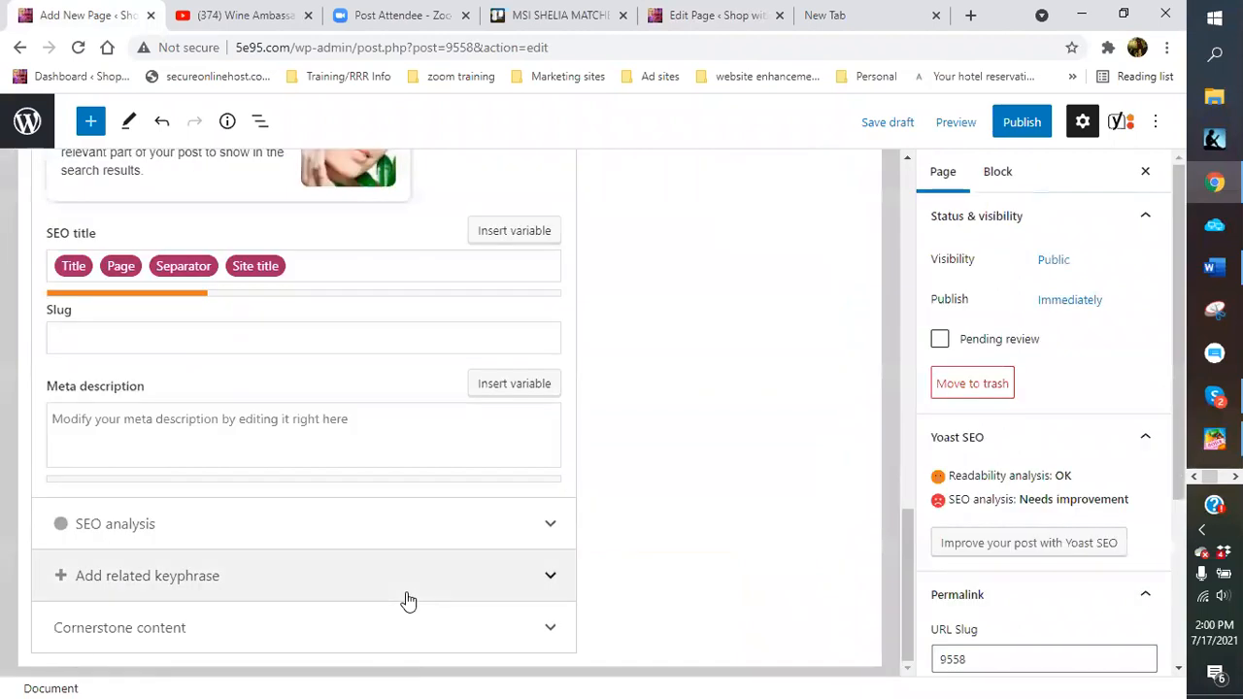
pyautogui.scroll(10, 400, 592)
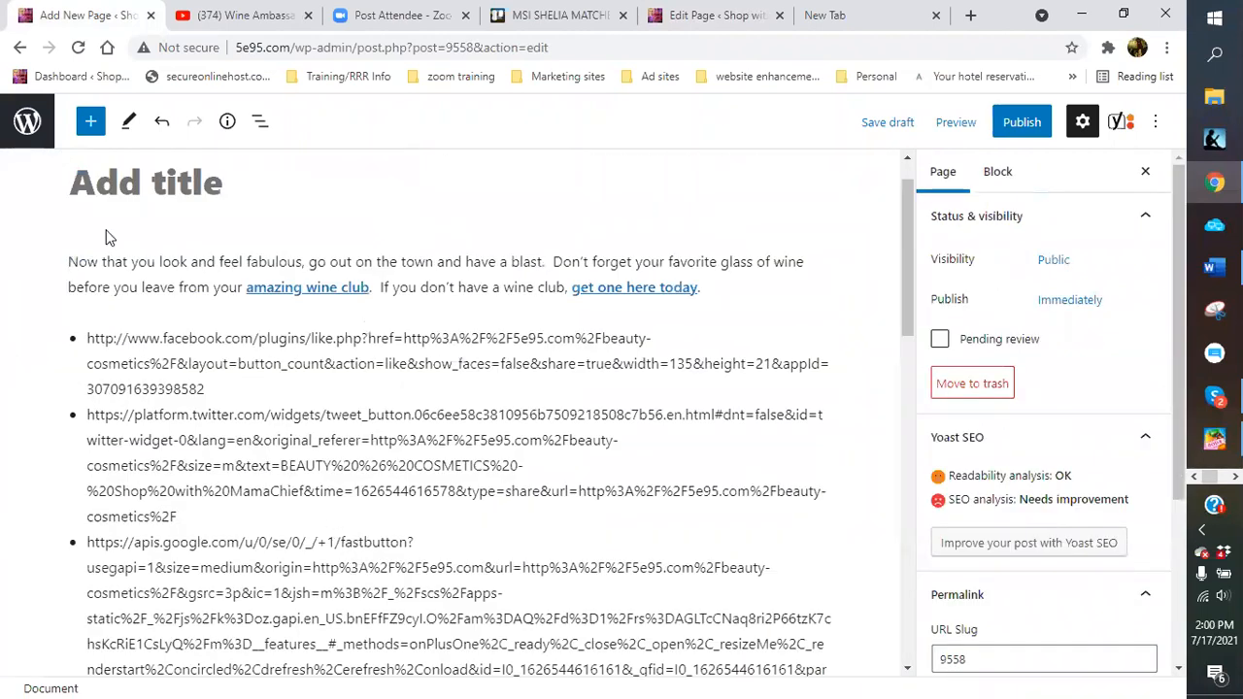
# Remove the 'Now that you look and feel fabulous' wine-club paragraph block
pyautogui.moveTo(65, 257); pyautogui.dragTo(440, 315)
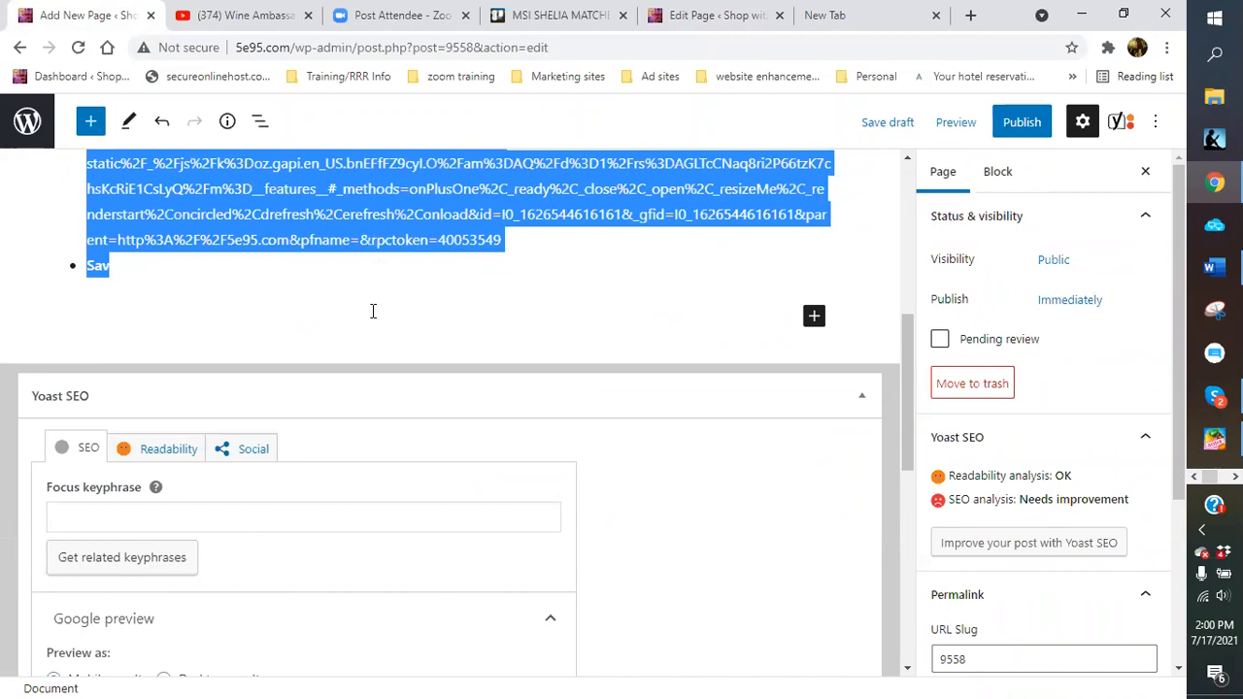
pyautogui.scroll(5, 372, 311)
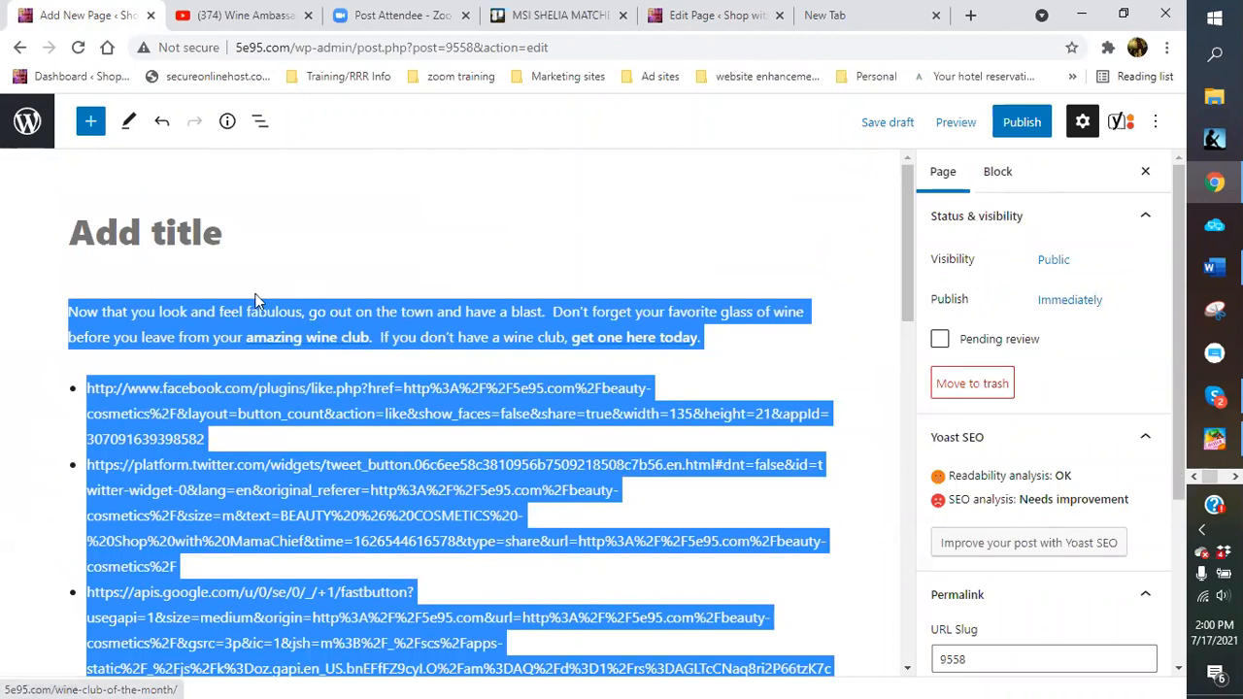
pyautogui.click(306, 284)
pyautogui.moveTo(73, 312); pyautogui.dragTo(76, 335)
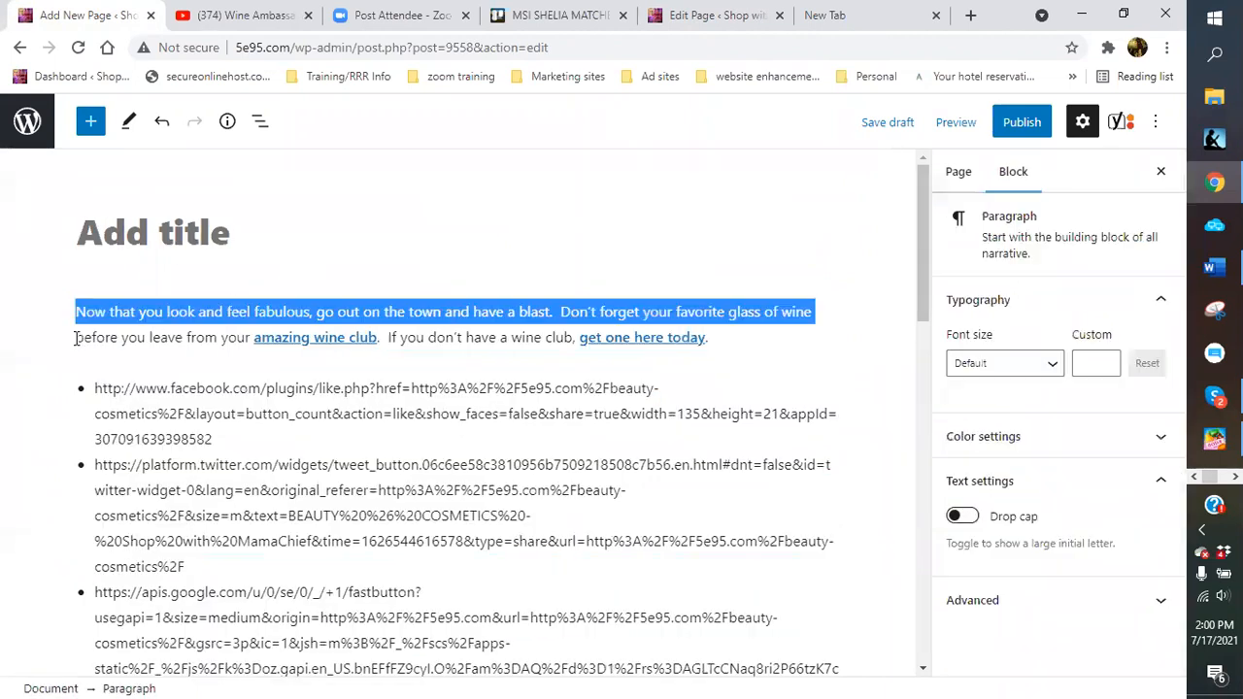
pyautogui.click(691, 361)
pyautogui.click(81, 376)
pyautogui.doubleClick(81, 376)
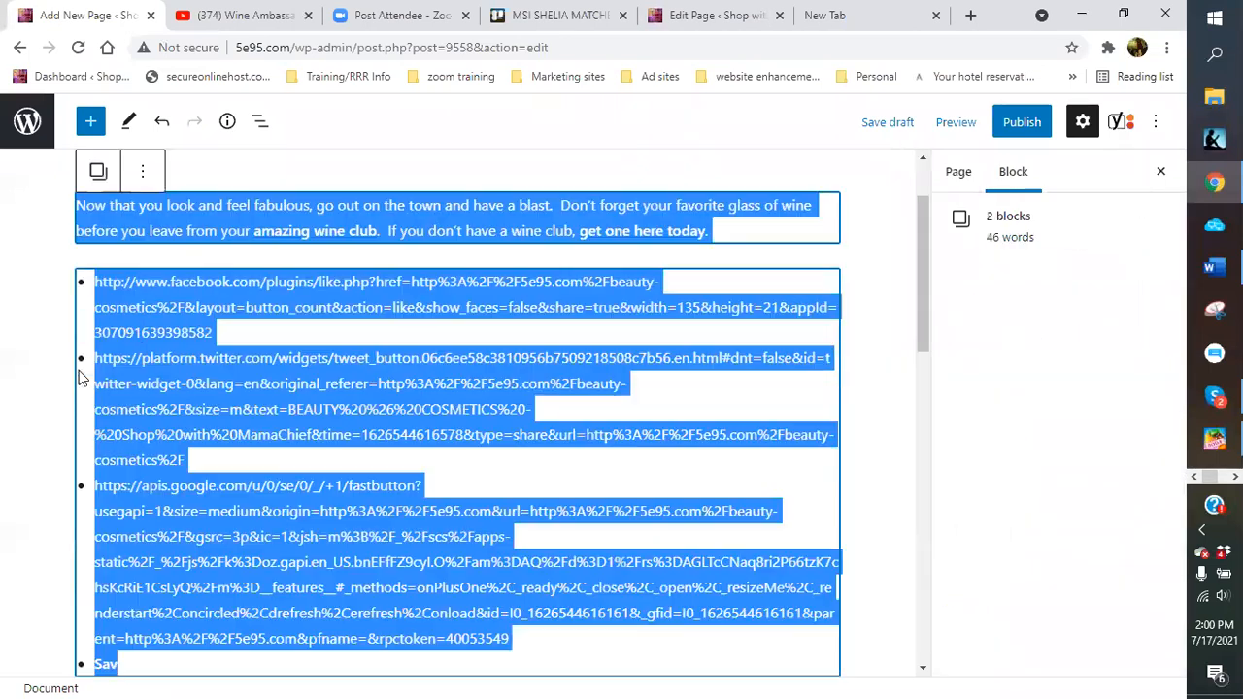
pyautogui.click(80, 367)
pyautogui.click(55, 254)
pyautogui.moveTo(71, 239); pyautogui.dragTo(478, 604)
pyautogui.scroll(-1, 479, 603)
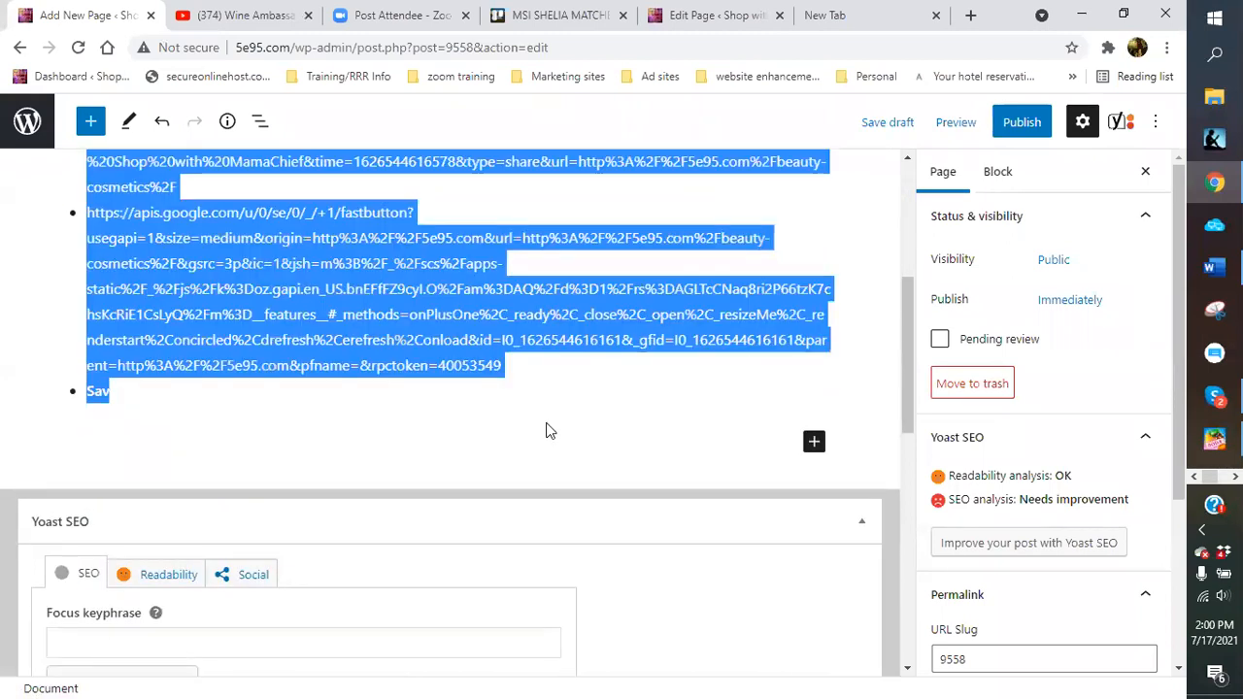
pyautogui.scroll(4, 141, 315)
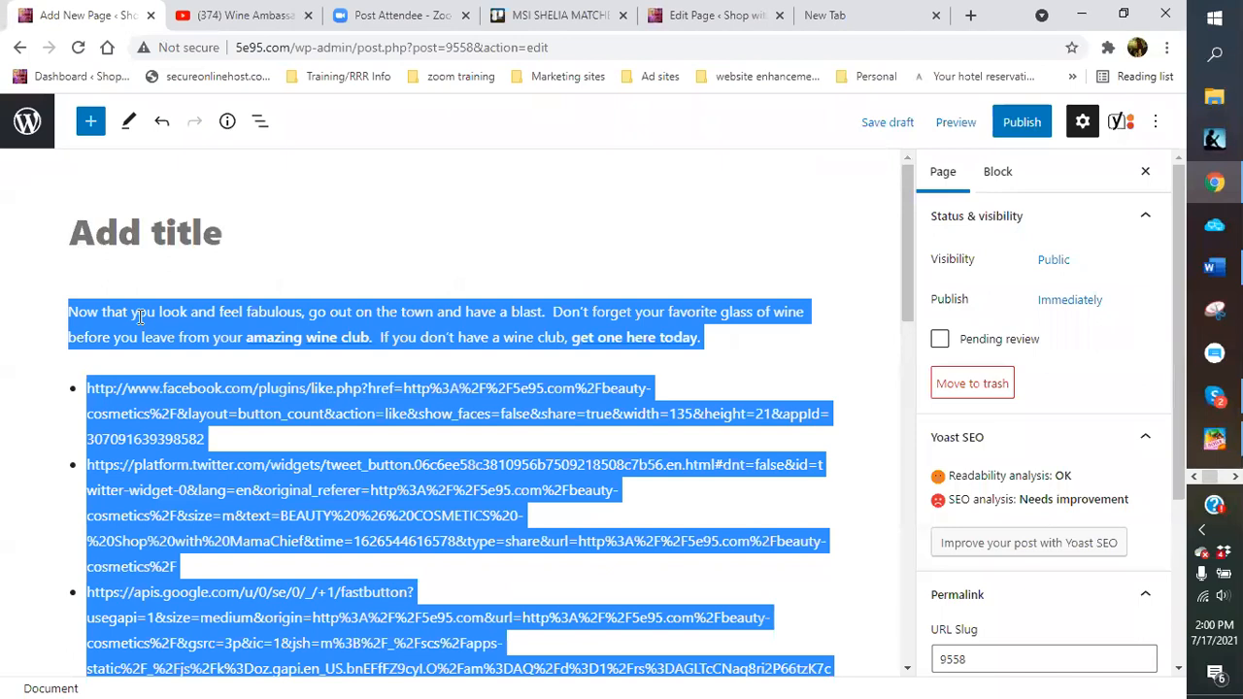
pyautogui.click(427, 330)
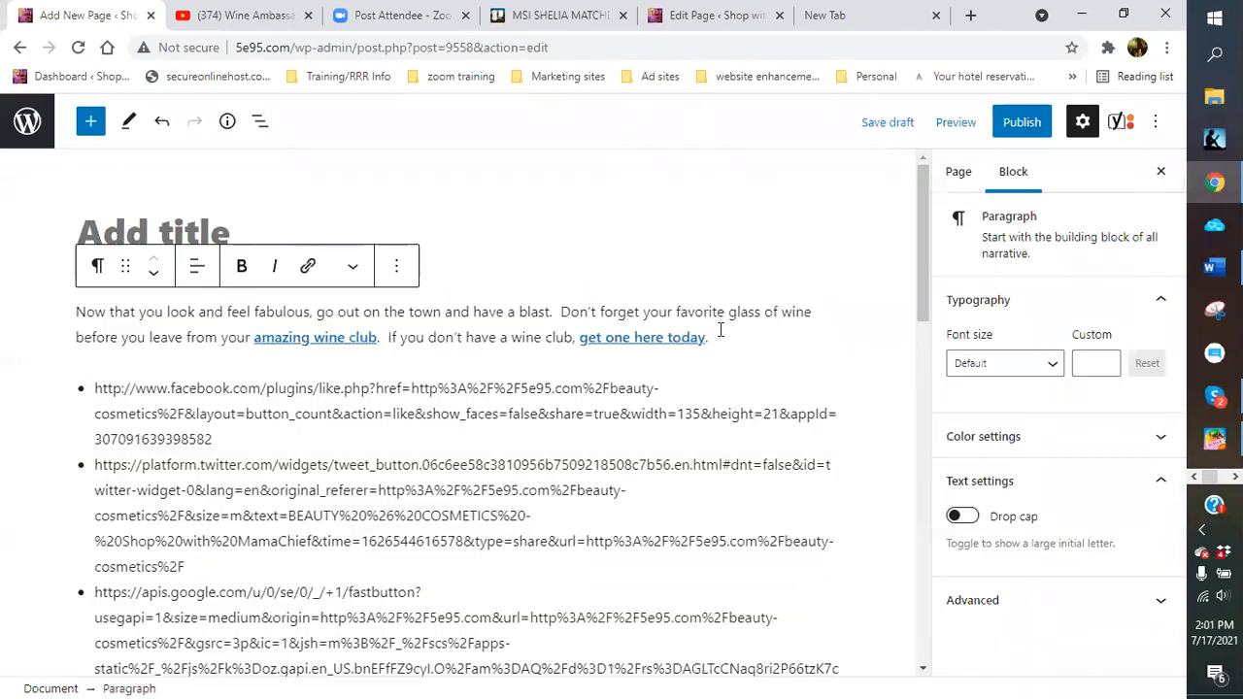
pyautogui.click(404, 267)
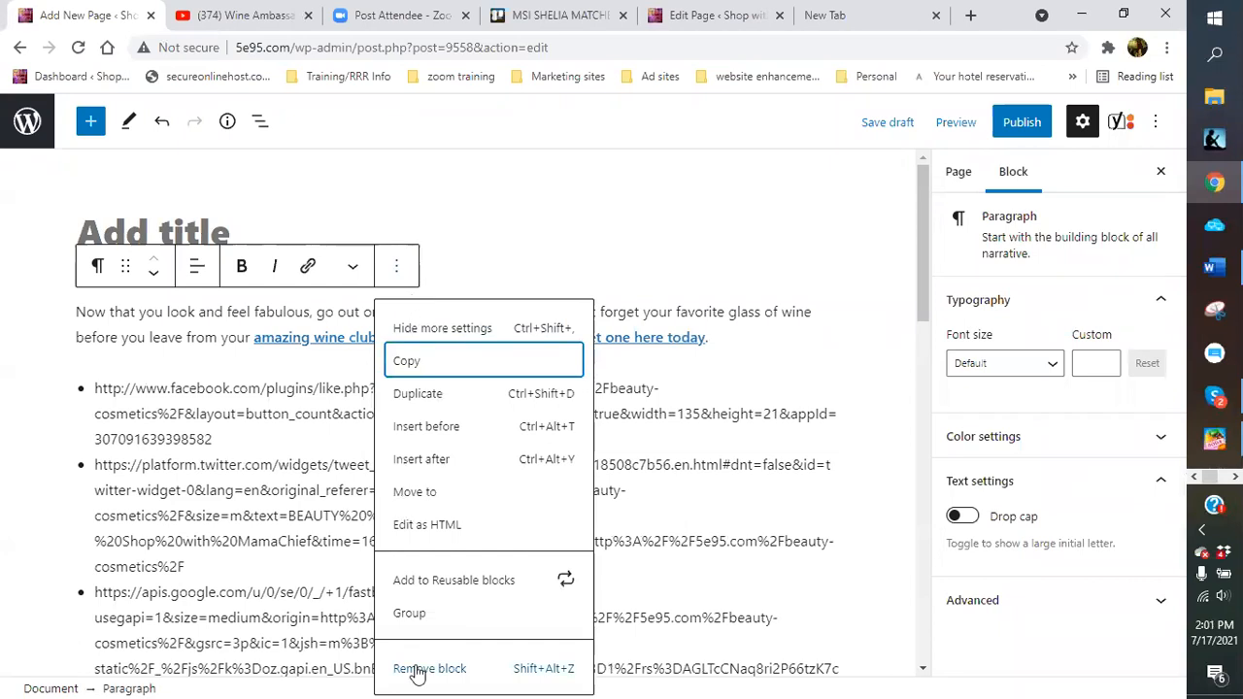
pyautogui.click(410, 669)
# Remove the share-link URL list block, leaving only an empty paragraph
pyautogui.click(167, 317)
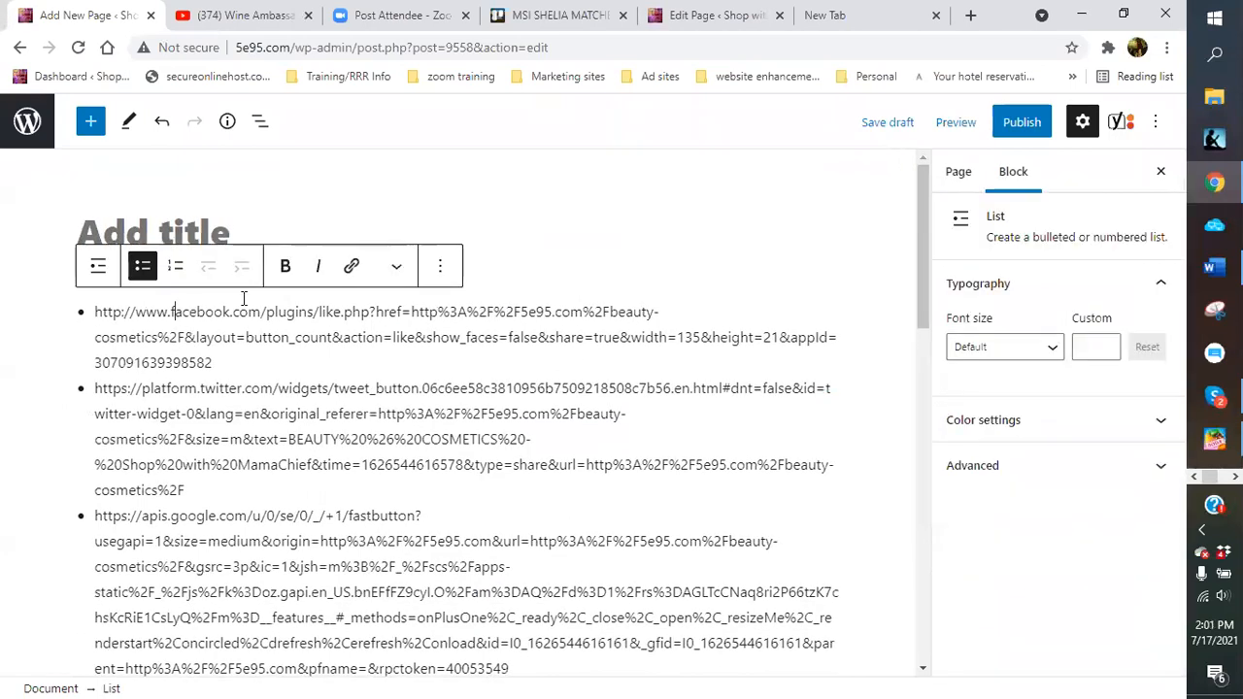
pyautogui.click(440, 266)
pyautogui.hotkey('shift', 'alt', 'z')
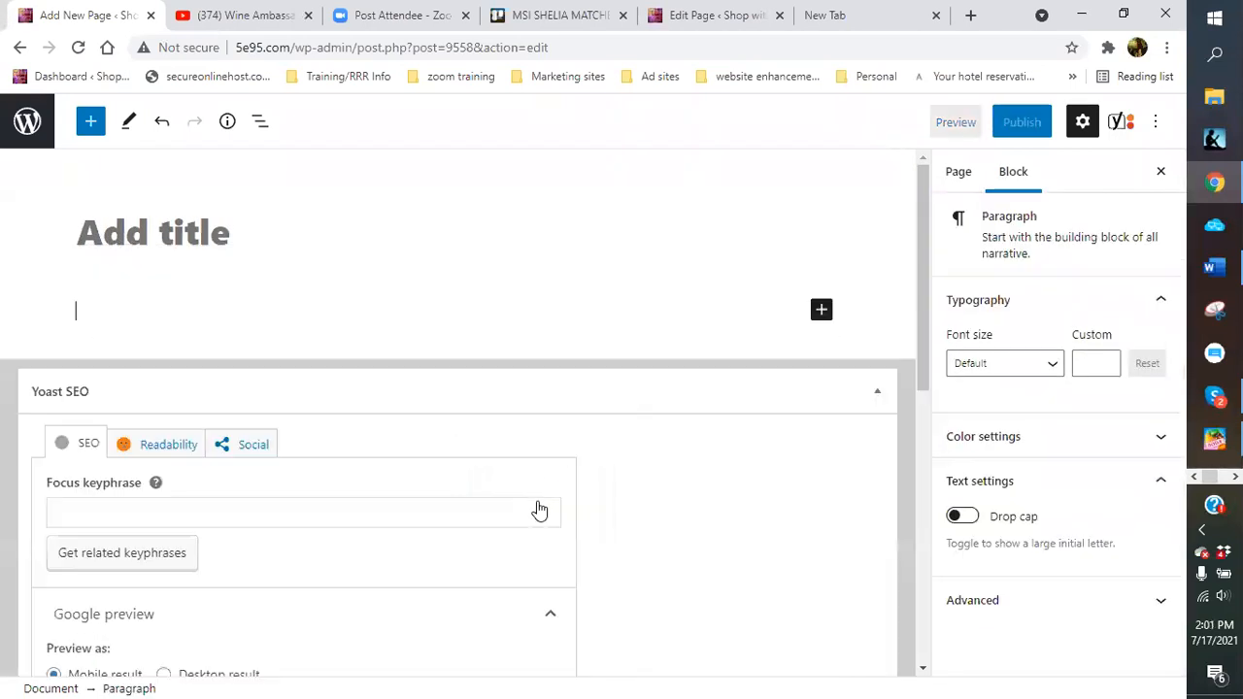
pyautogui.click(104, 292)
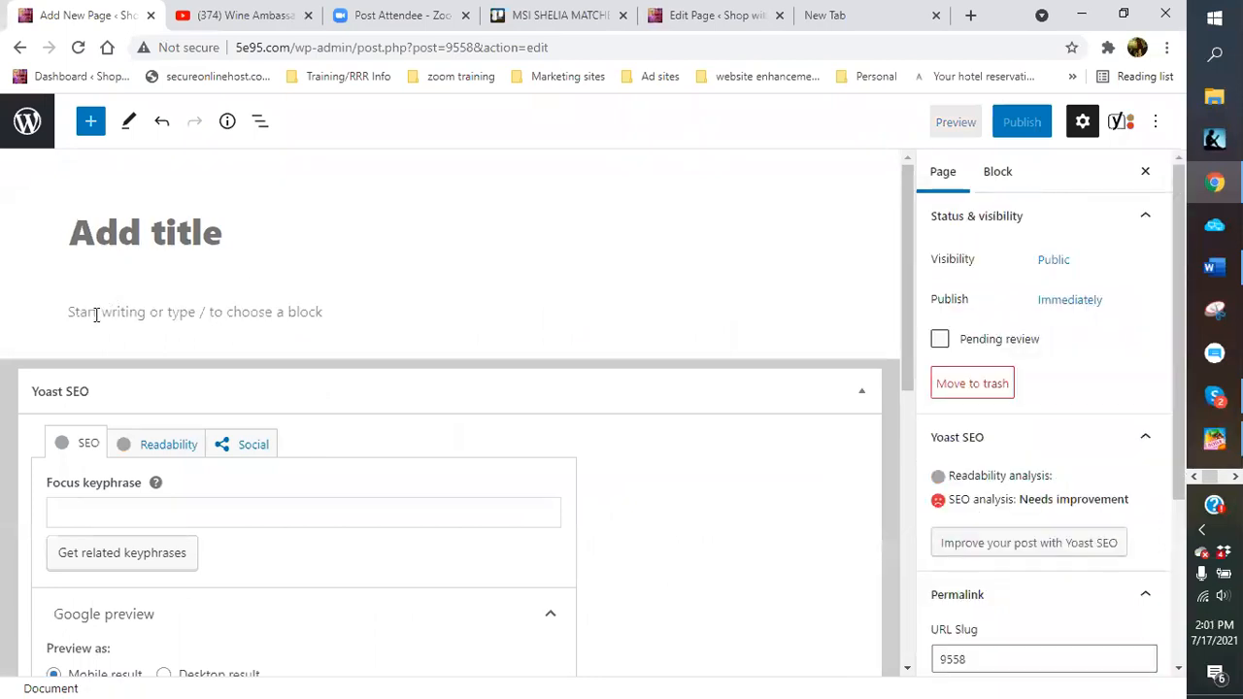
pyautogui.click(97, 312)
# Paste the copied Beauty & Cosmetics content into the new page's empty paragraph
pyautogui.rightClick(97, 314)
pyautogui.click(155, 456)
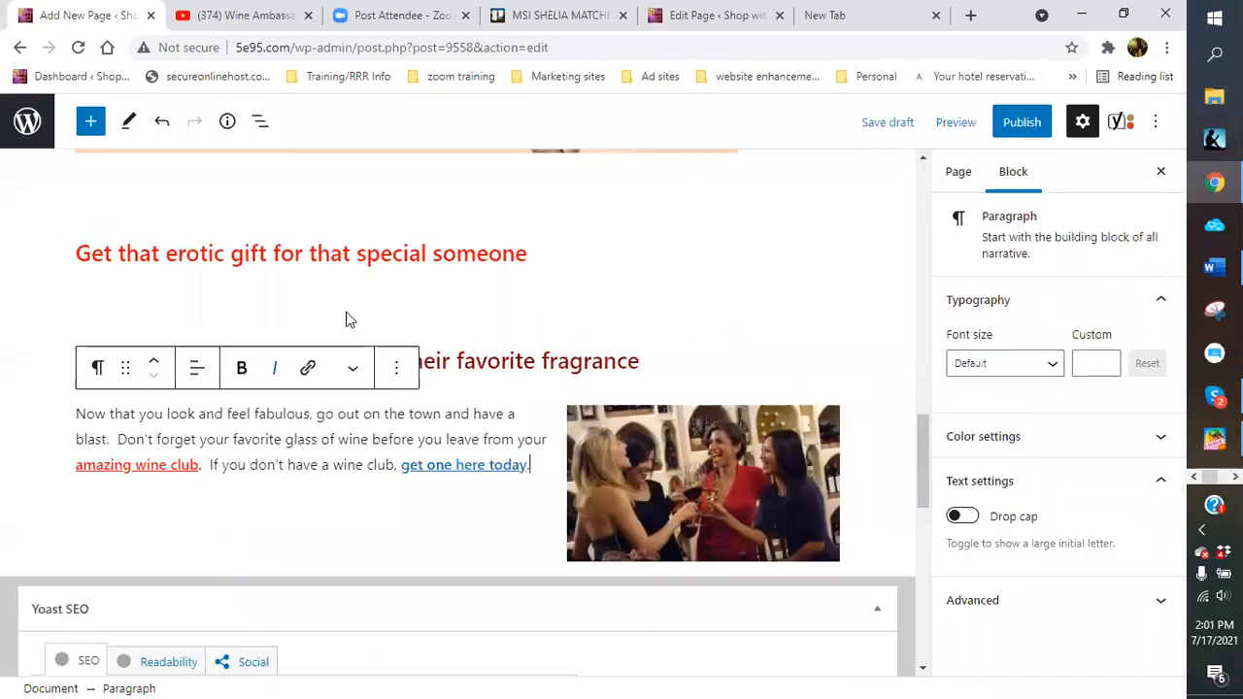
pyautogui.scroll(10, 639, 289)
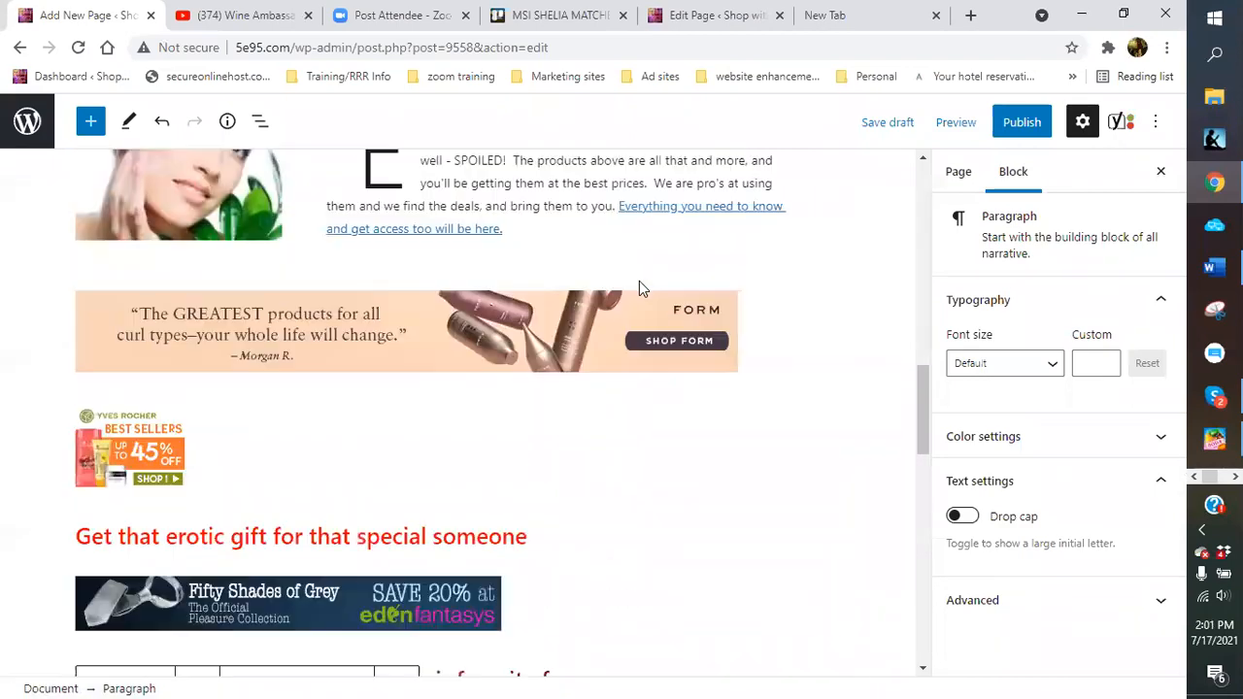
pyautogui.scroll(-10, 570, 291)
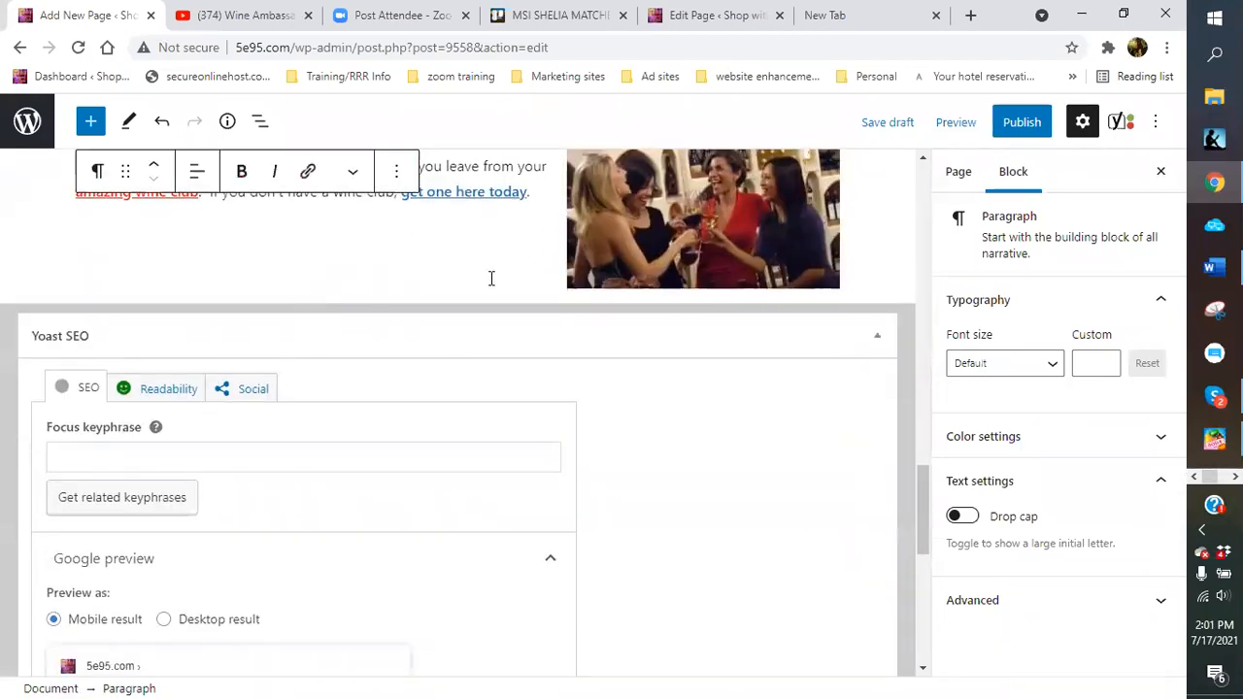
# Switch the Beauty & Cosmetics page back to the Visual editor, then review the pasted content
pyautogui.click(723, 15)
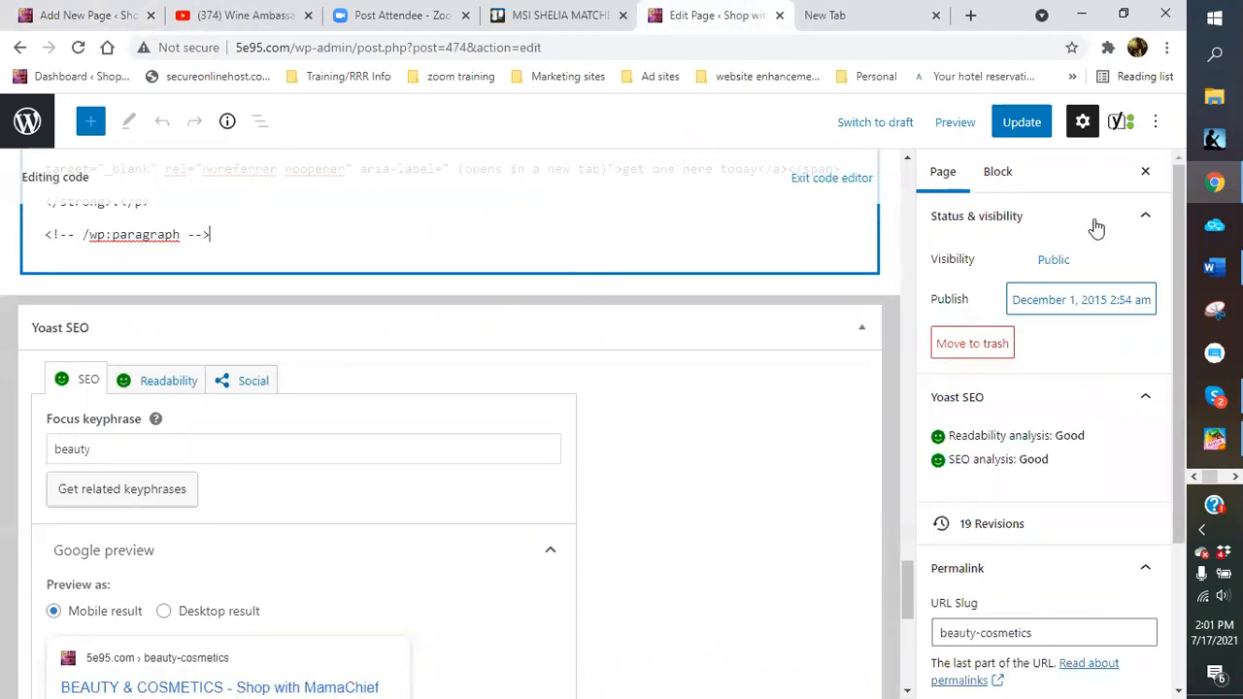
pyautogui.click(1155, 121)
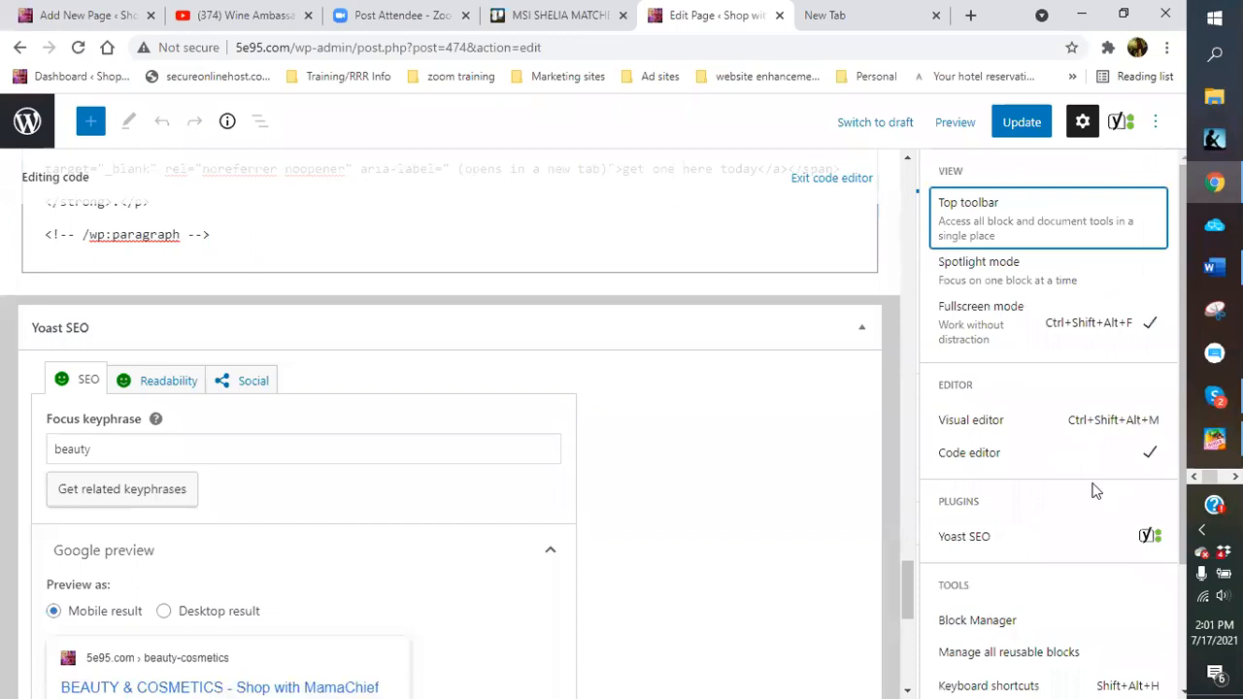
pyautogui.click(973, 432)
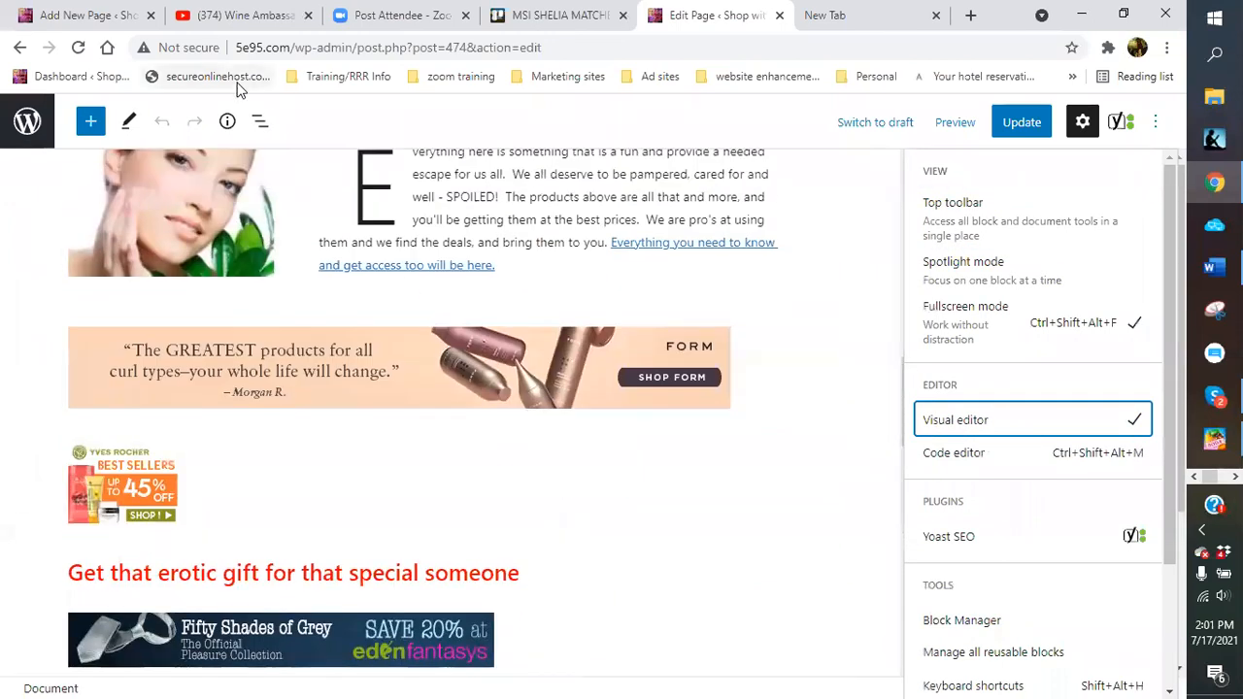
pyautogui.click(82, 20)
pyautogui.scroll(4, 535, 307)
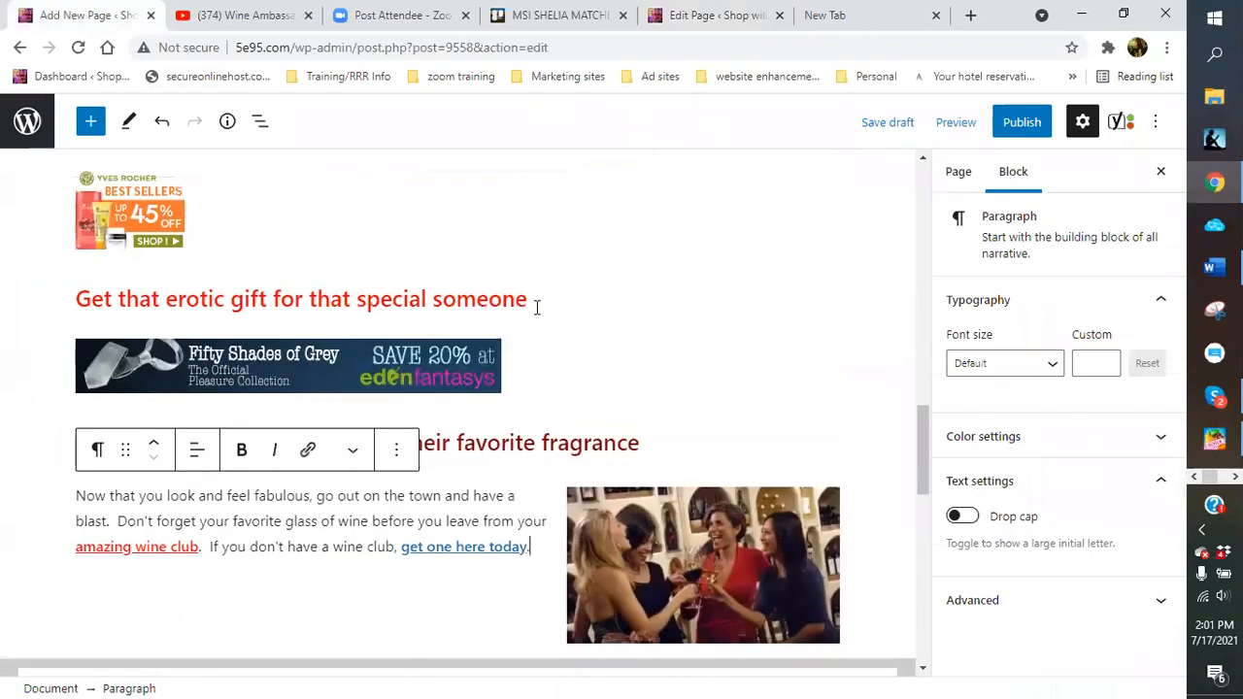
pyautogui.scroll(6, 582, 476)
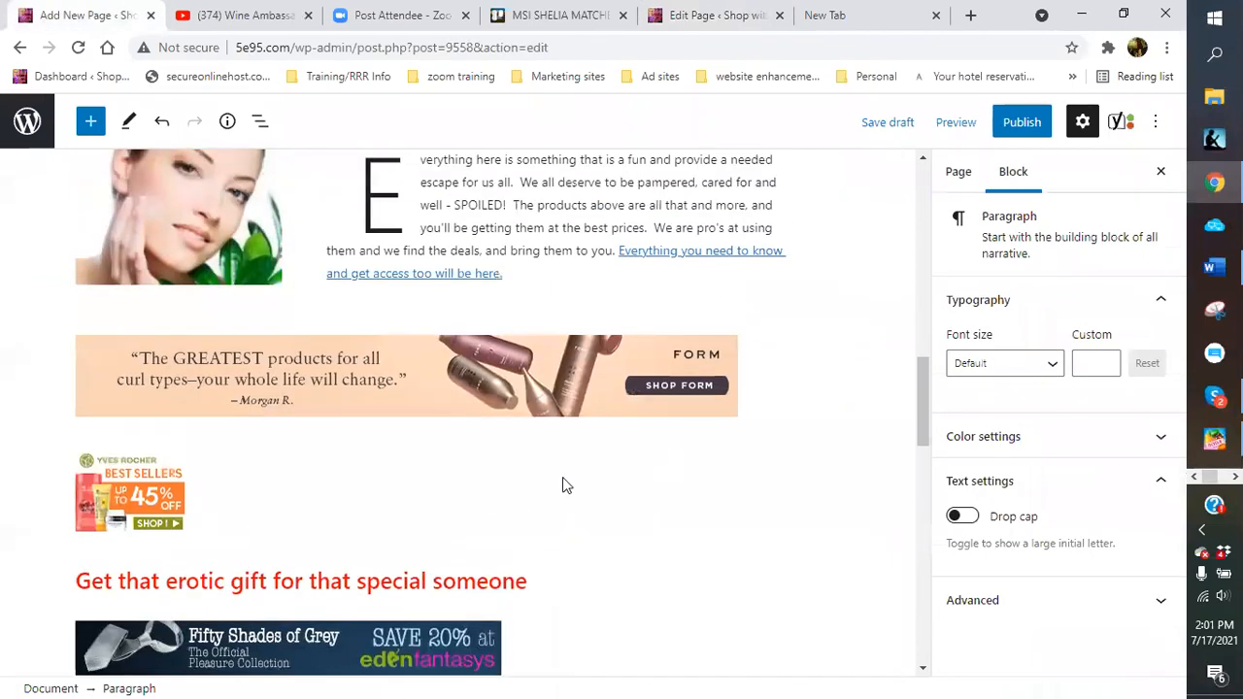
pyautogui.scroll(10, 380, 477)
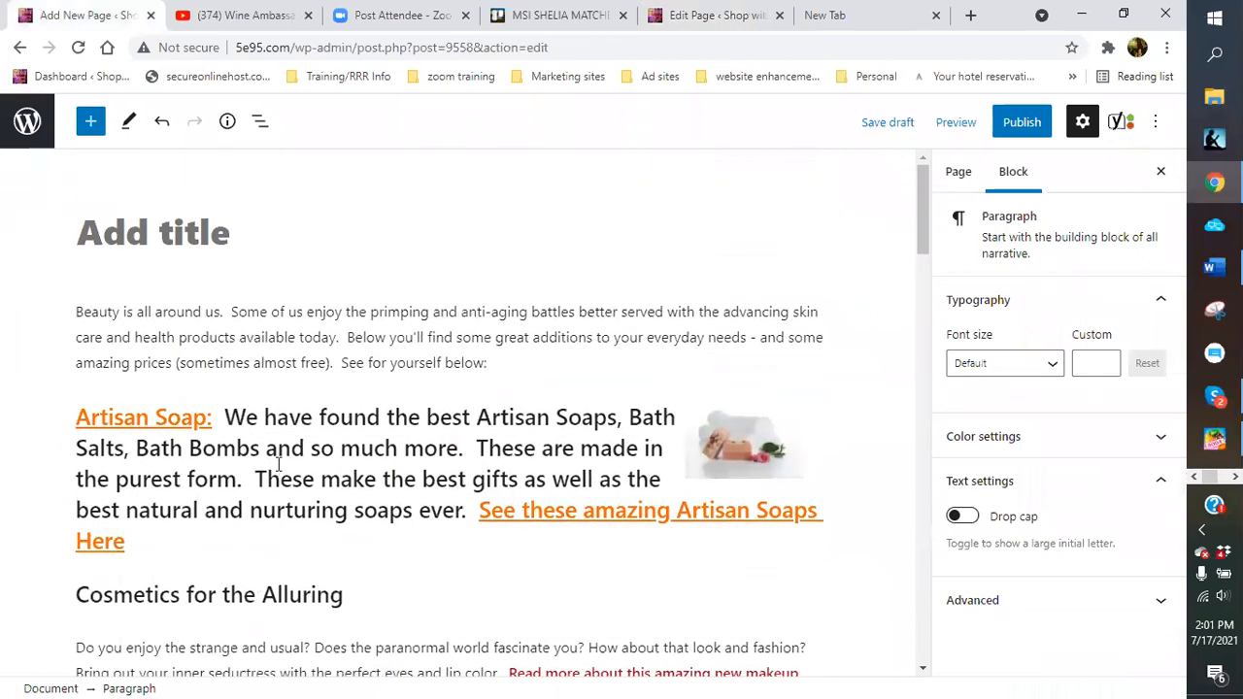
pyautogui.scroll(-3, 278, 457)
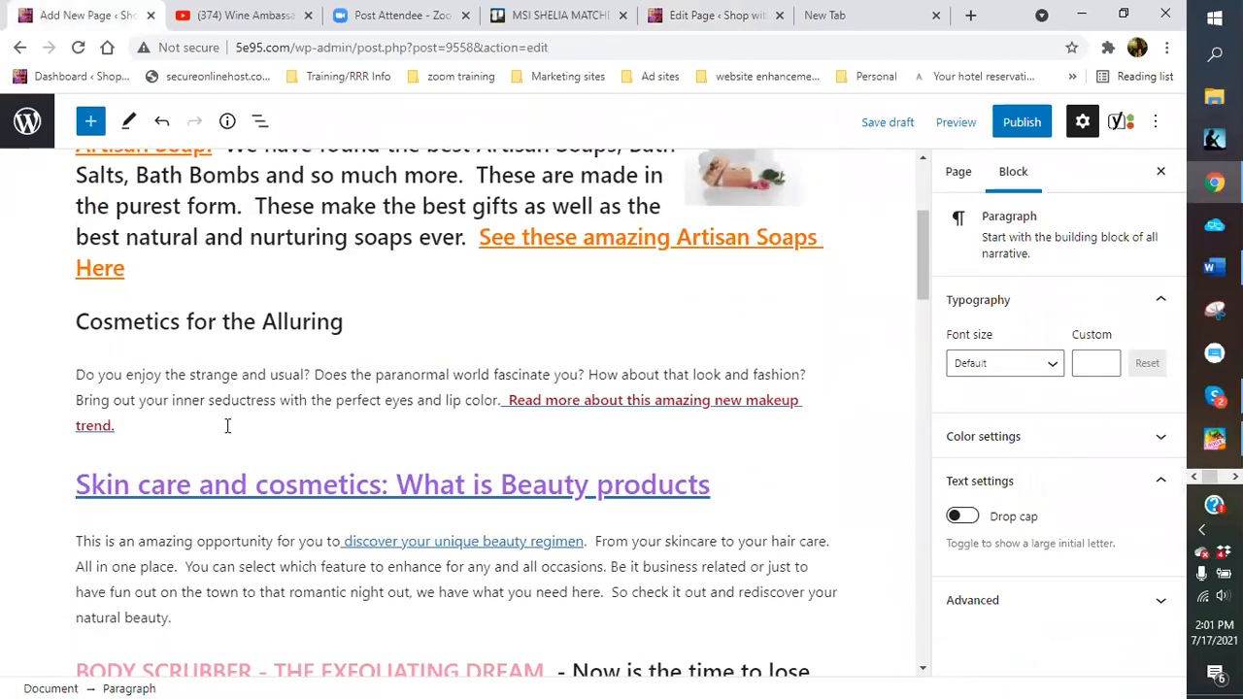
pyautogui.scroll(-5, 389, 456)
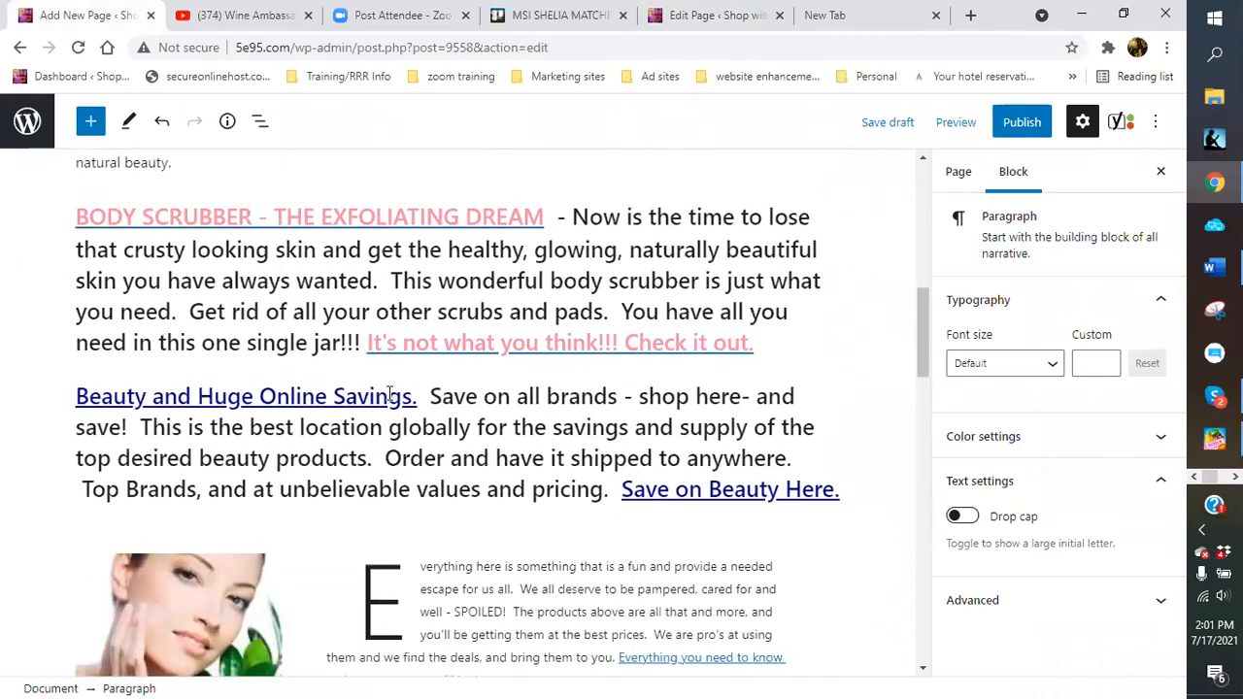
pyautogui.scroll(-4, 389, 392)
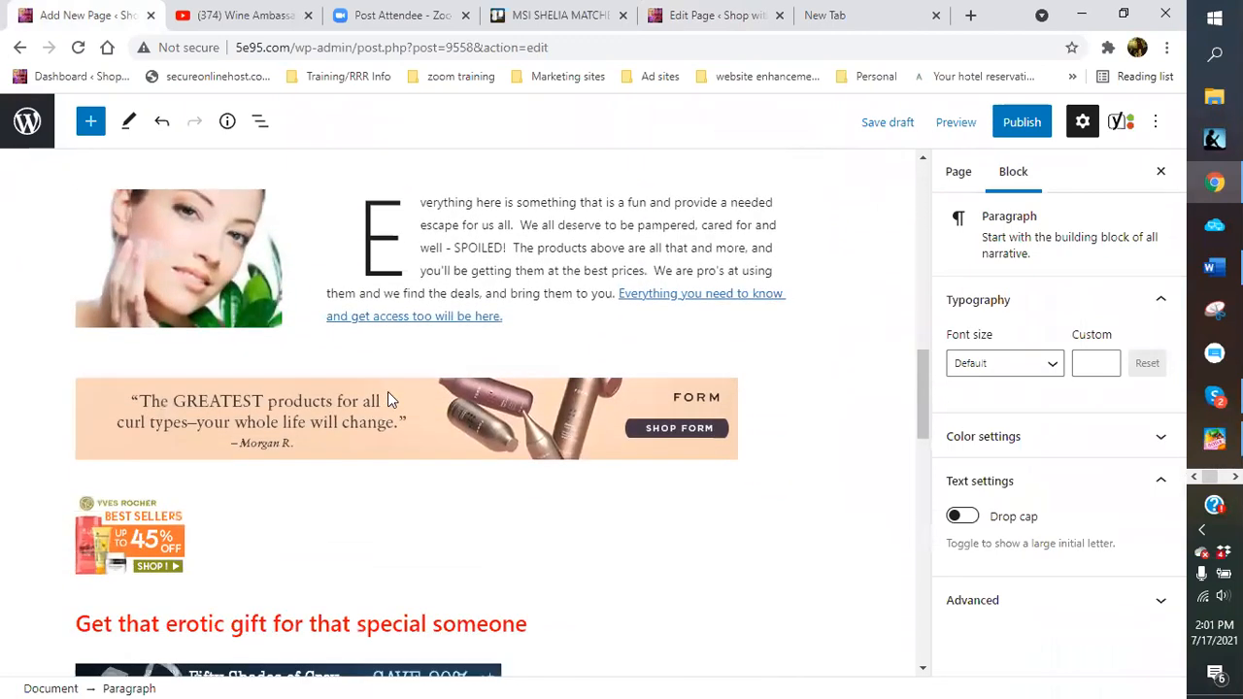
pyautogui.scroll(-1, 387, 398)
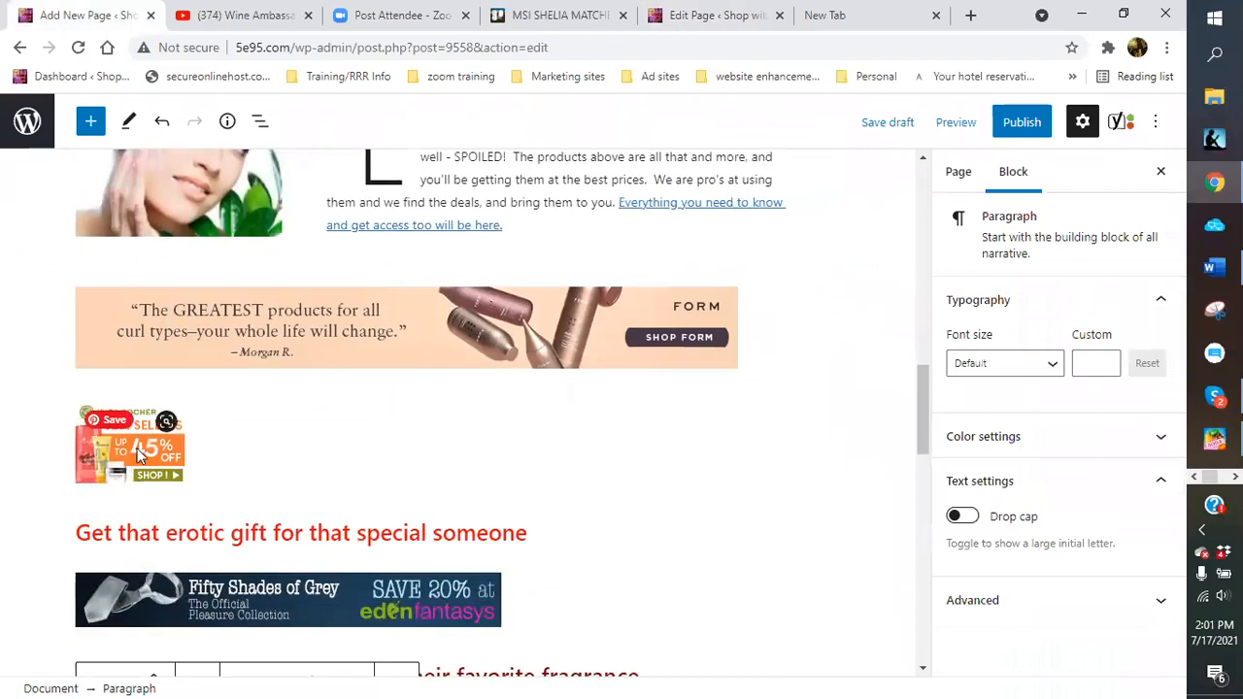
pyautogui.scroll(15, 443, 436)
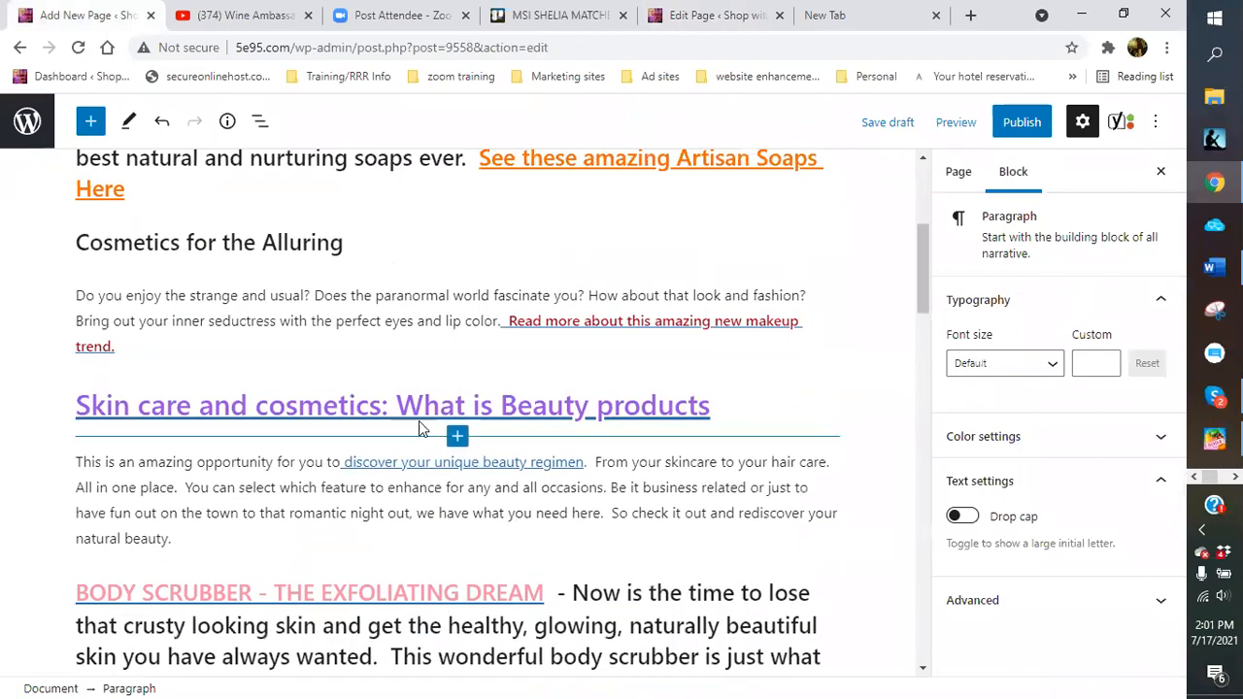
# Turn on 'Open in new tab' for the Artisan Soap and 'See these amazing Artisan Soaps Here' links
pyautogui.click(170, 418)
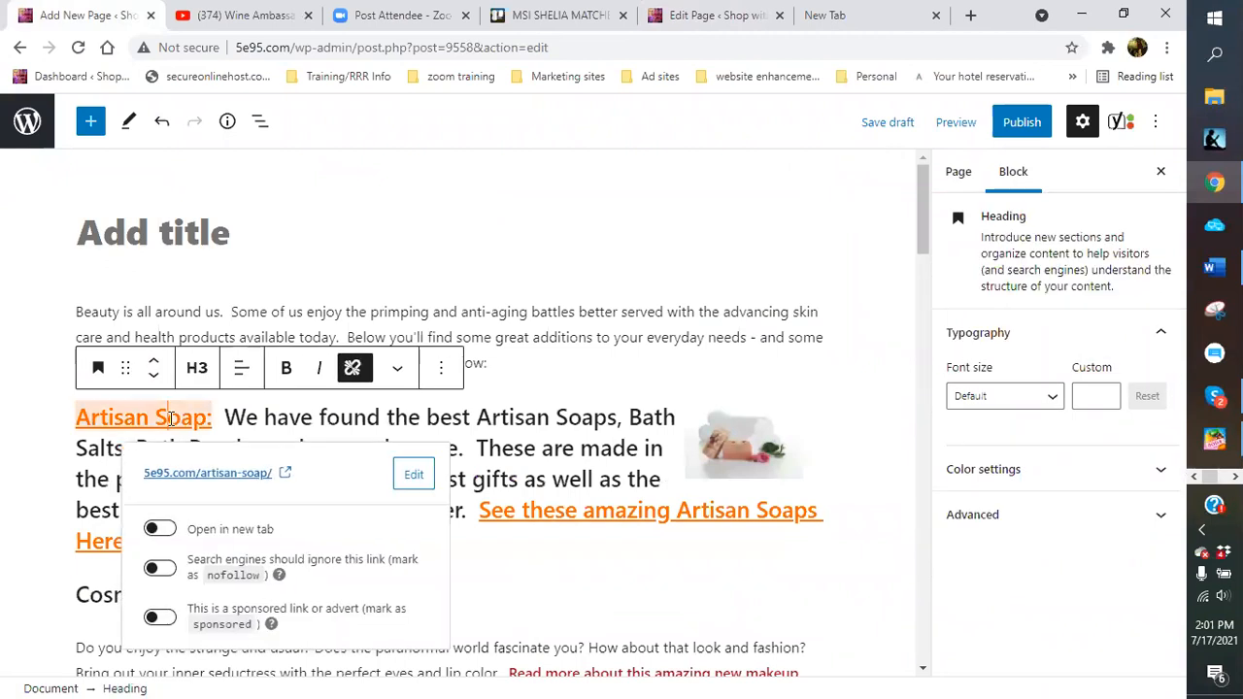
pyautogui.click(156, 529)
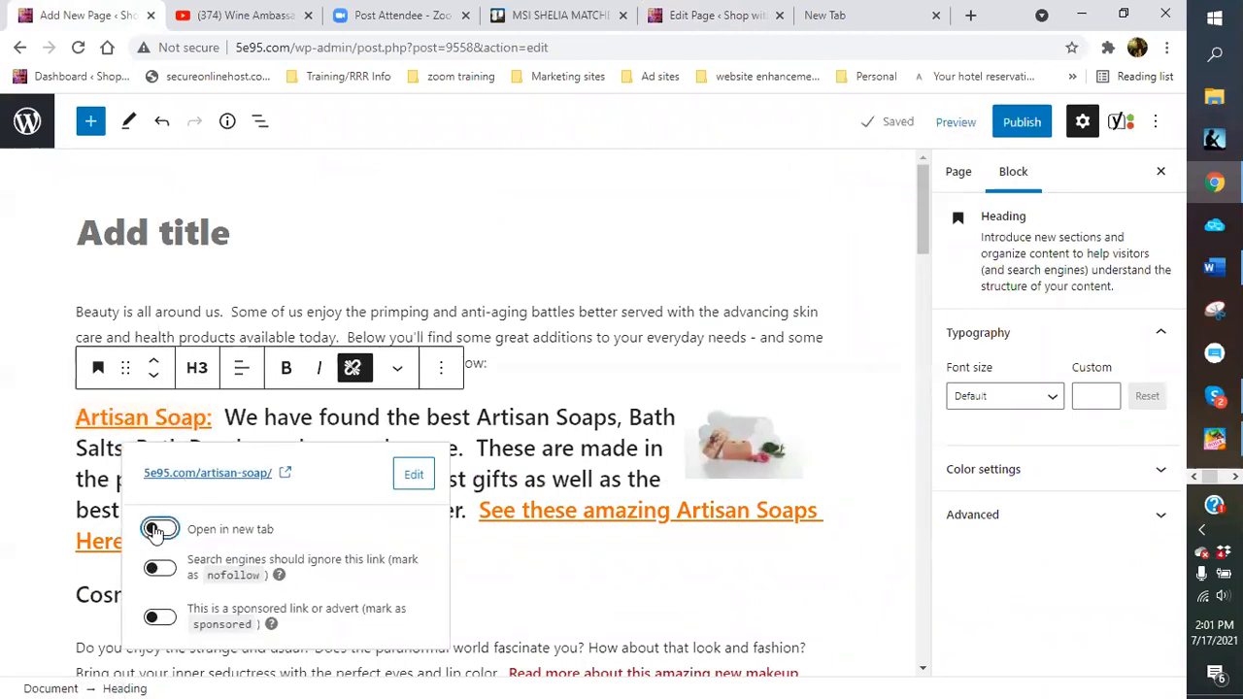
pyautogui.click(158, 415)
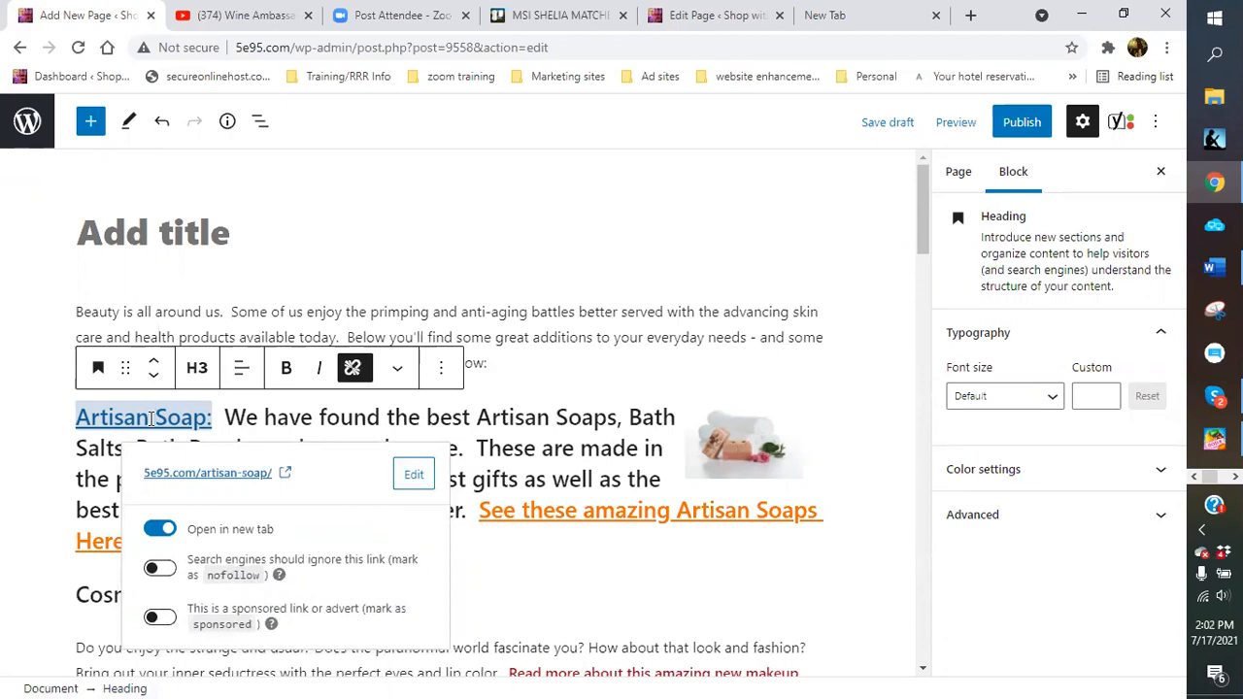
pyautogui.click(537, 511)
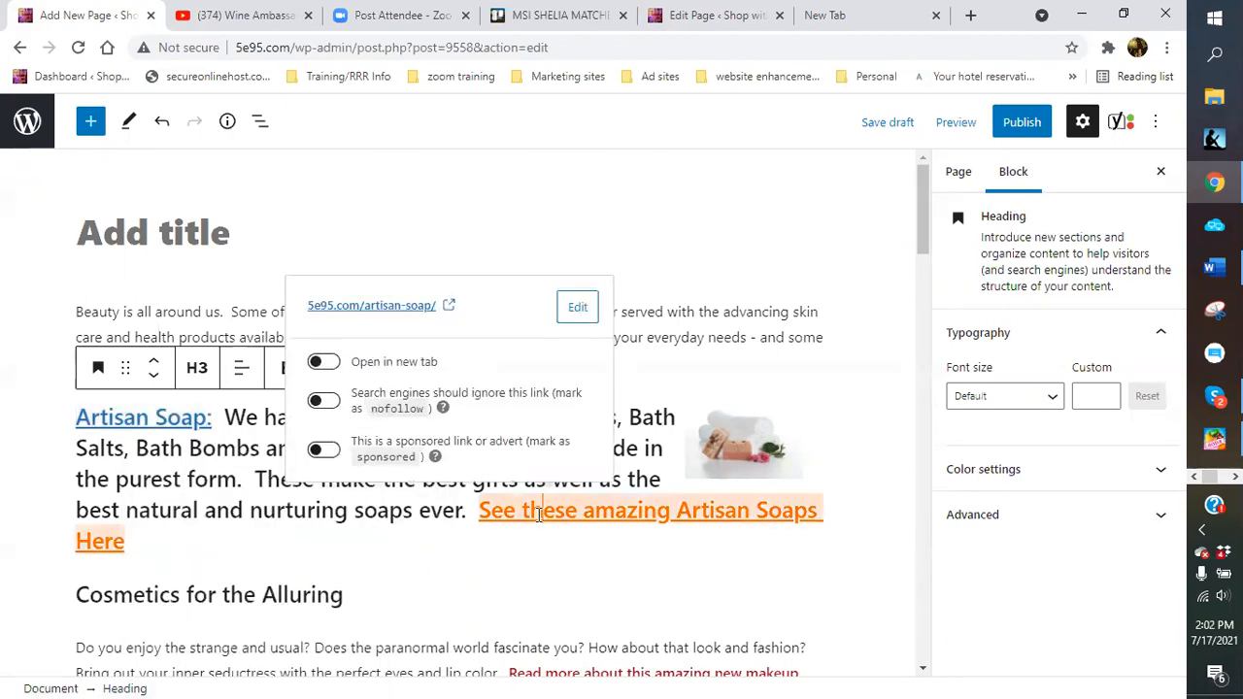
pyautogui.click(324, 361)
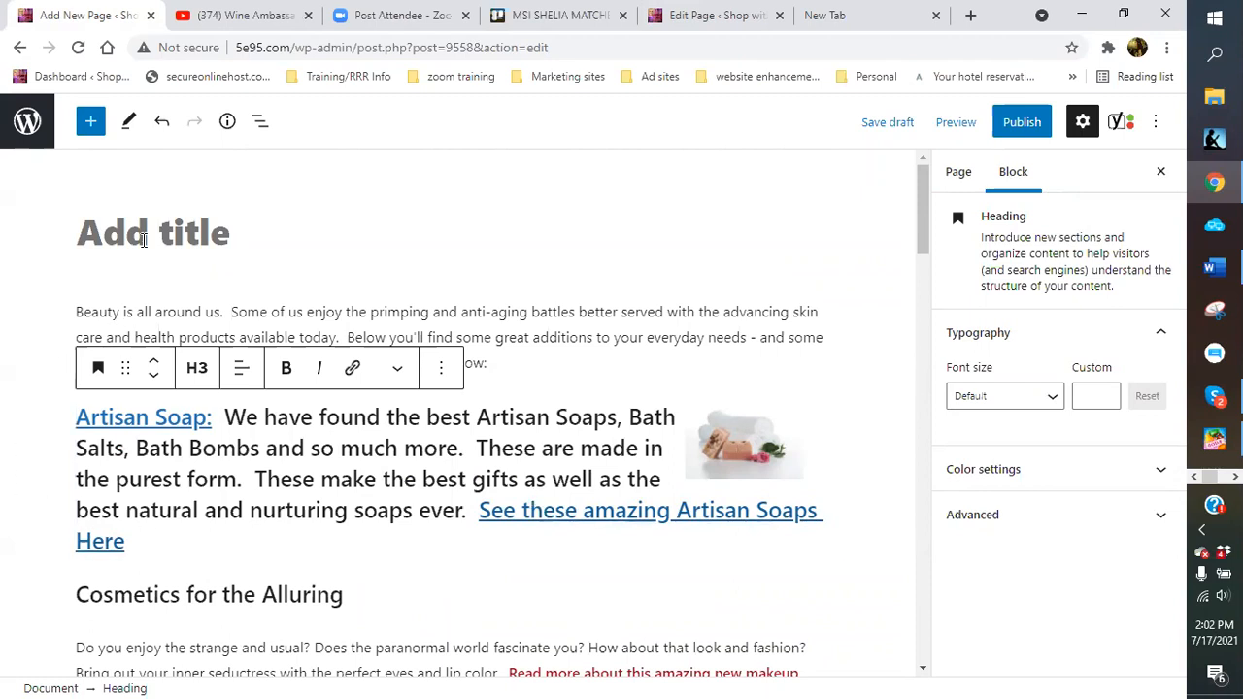
# Enter 'All Things Beauty Related' as the page title, producing the slug all-things-beauty-related
pyautogui.click(294, 238)
pyautogui.write('A')
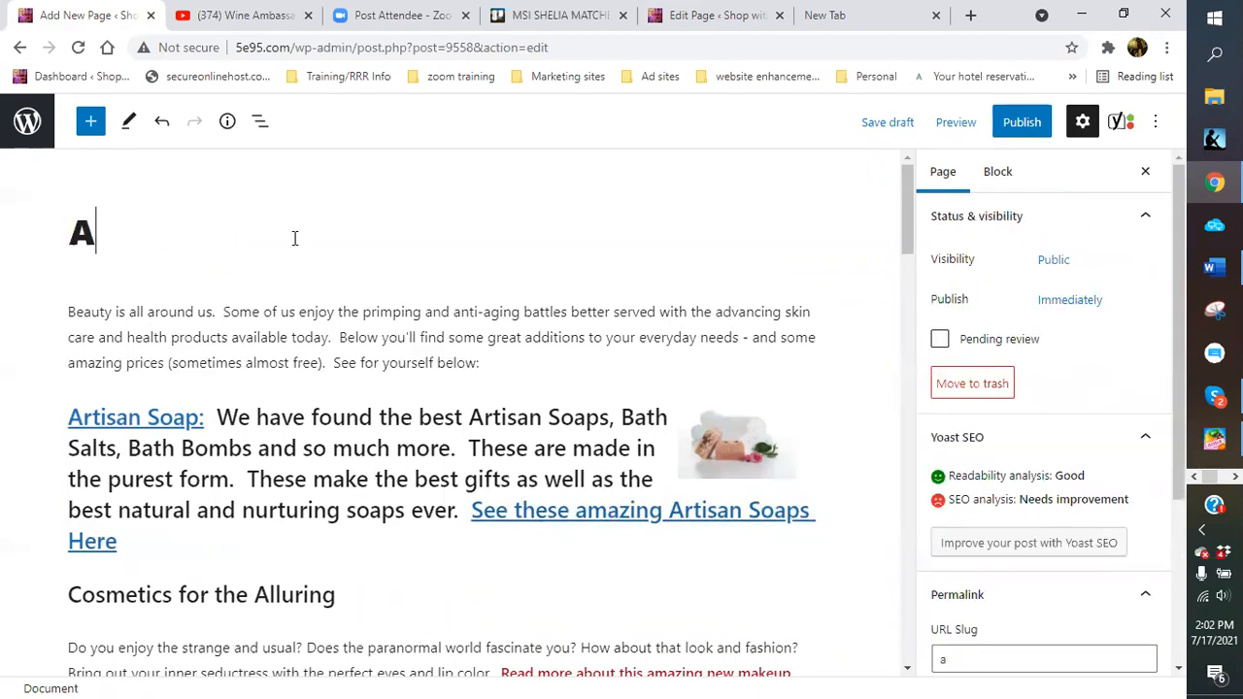
pyautogui.write('ll')
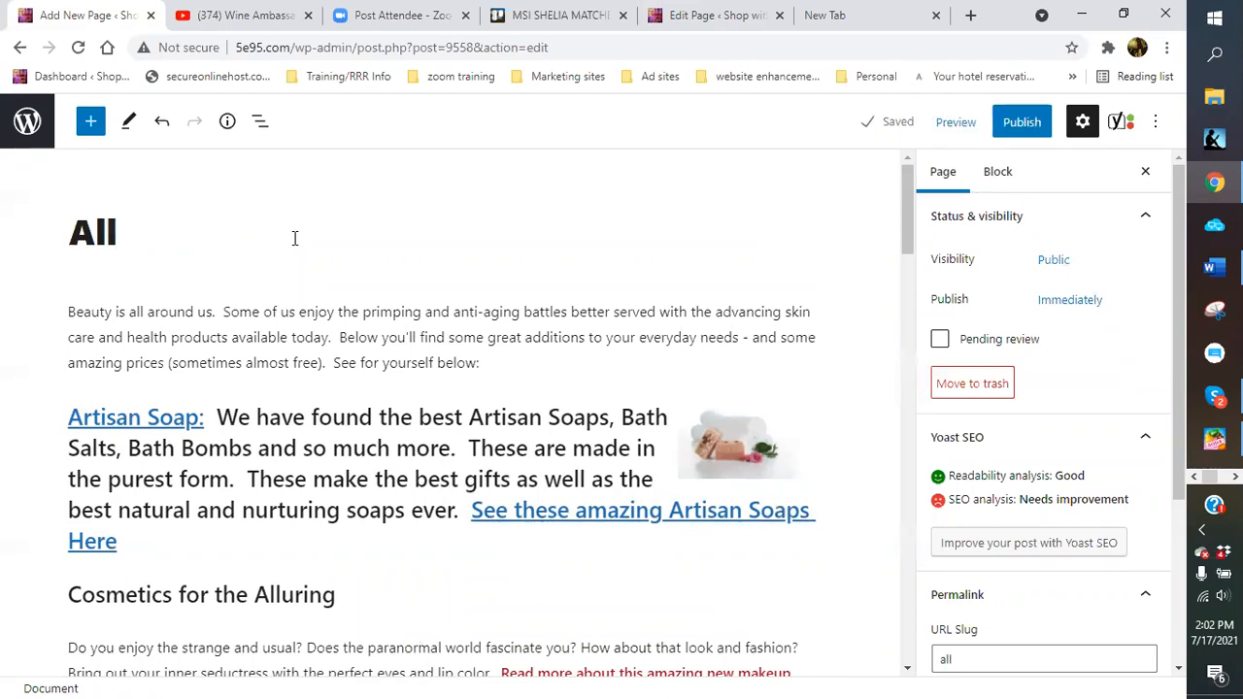
pyautogui.write(' Thi')
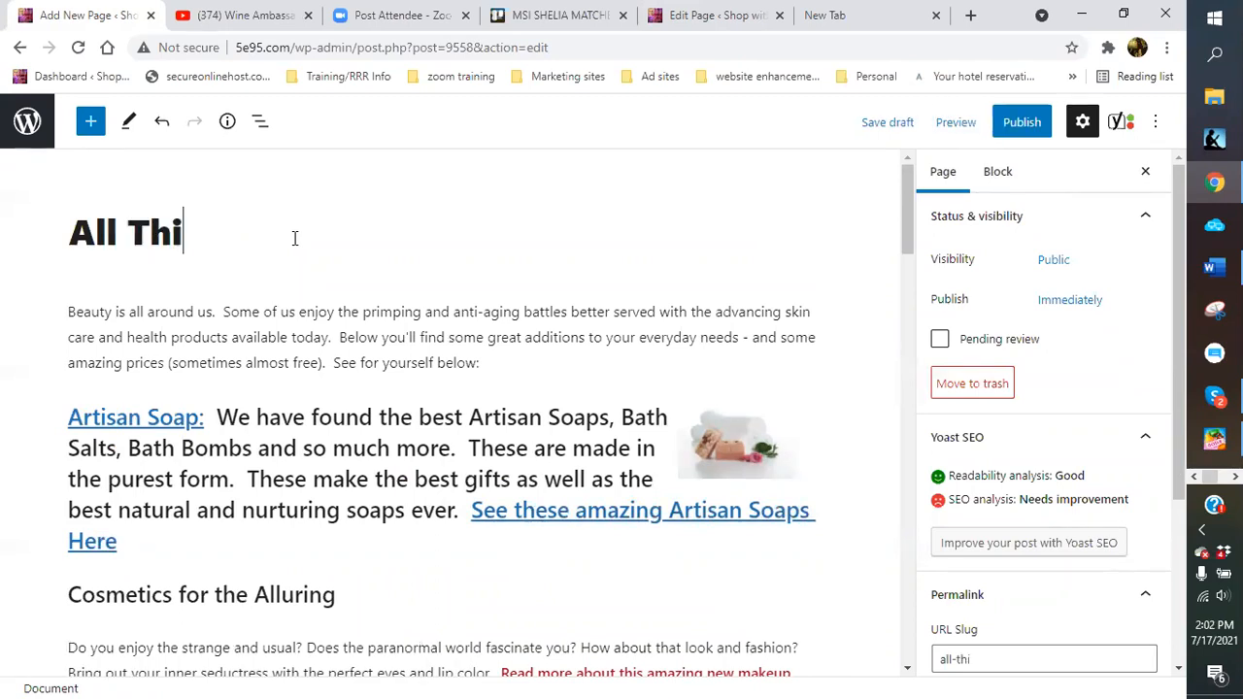
pyautogui.write('ngs ')
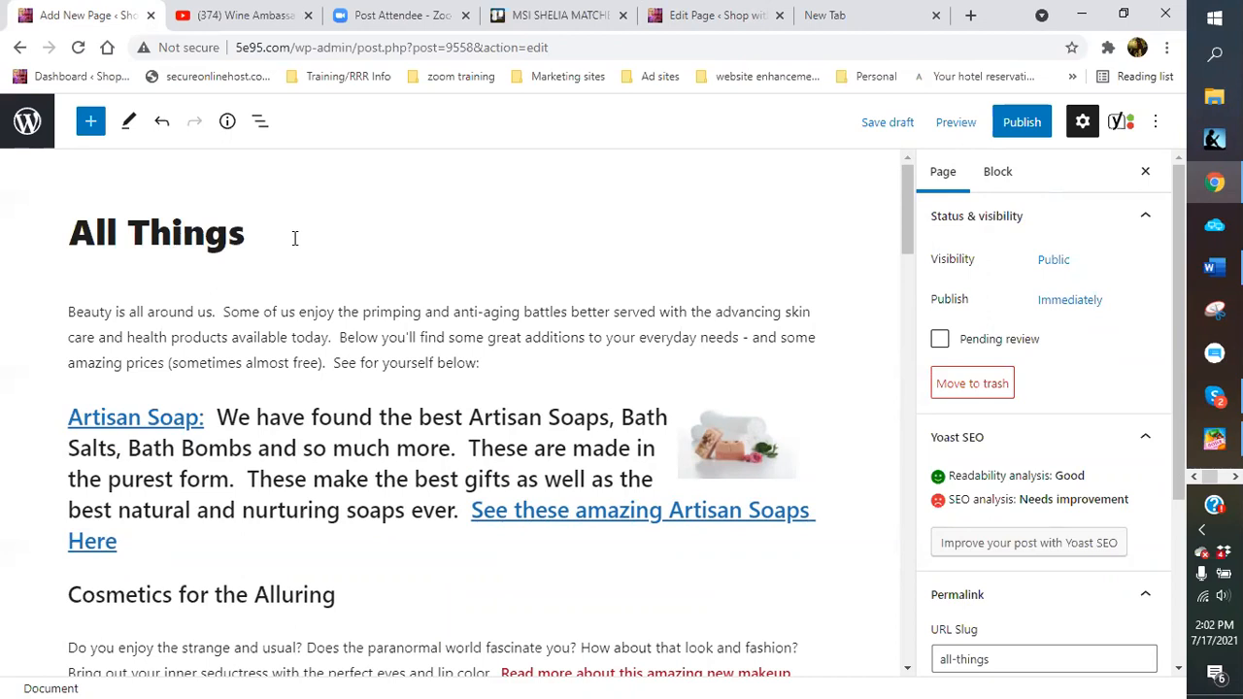
pyautogui.write('Beauty ')
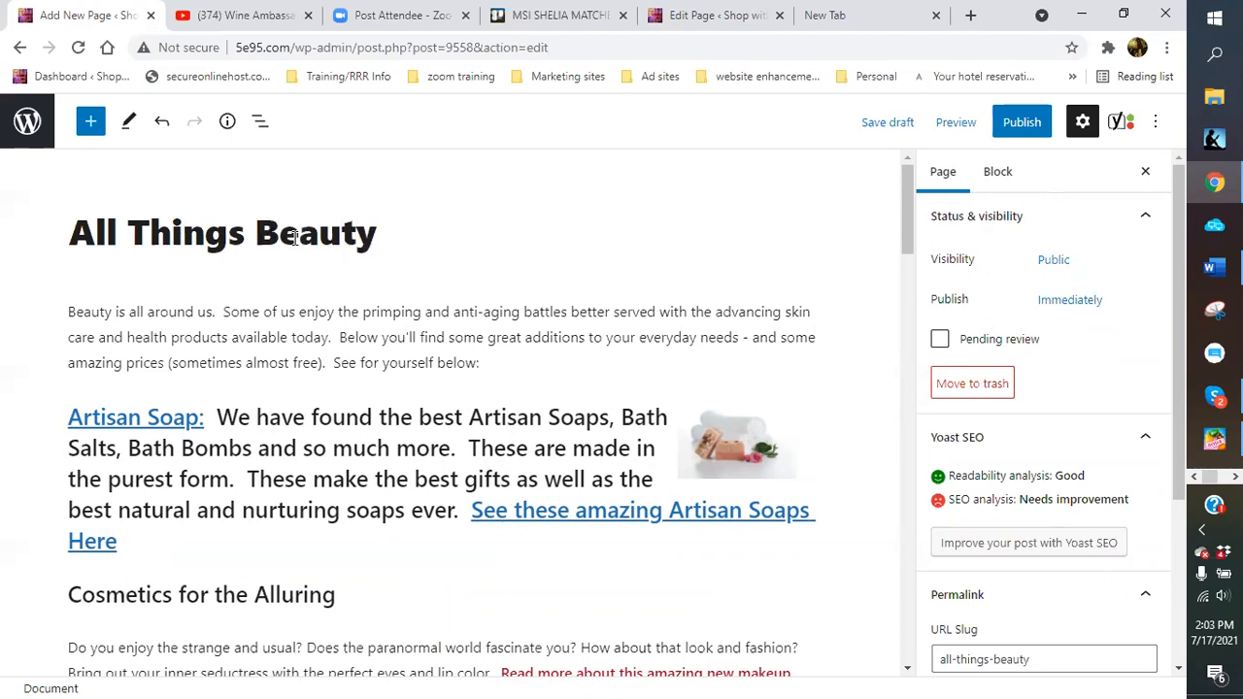
pyautogui.write('Related')
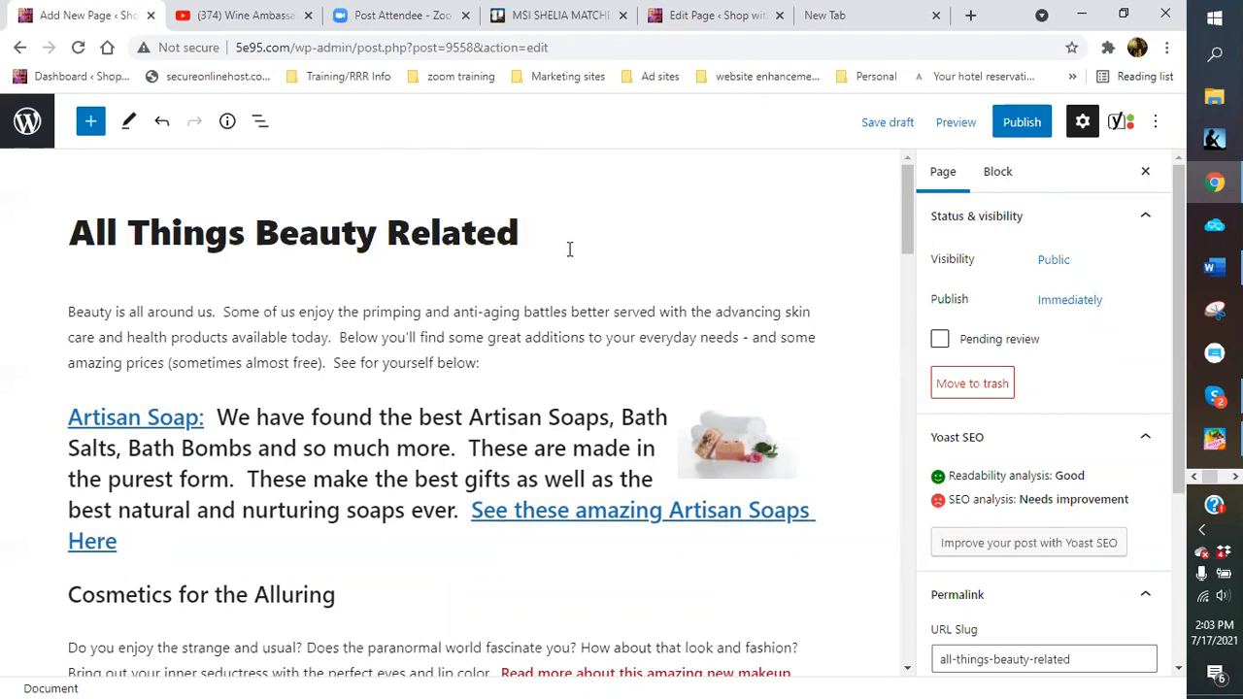
pyautogui.scroll(-1, 569, 250)
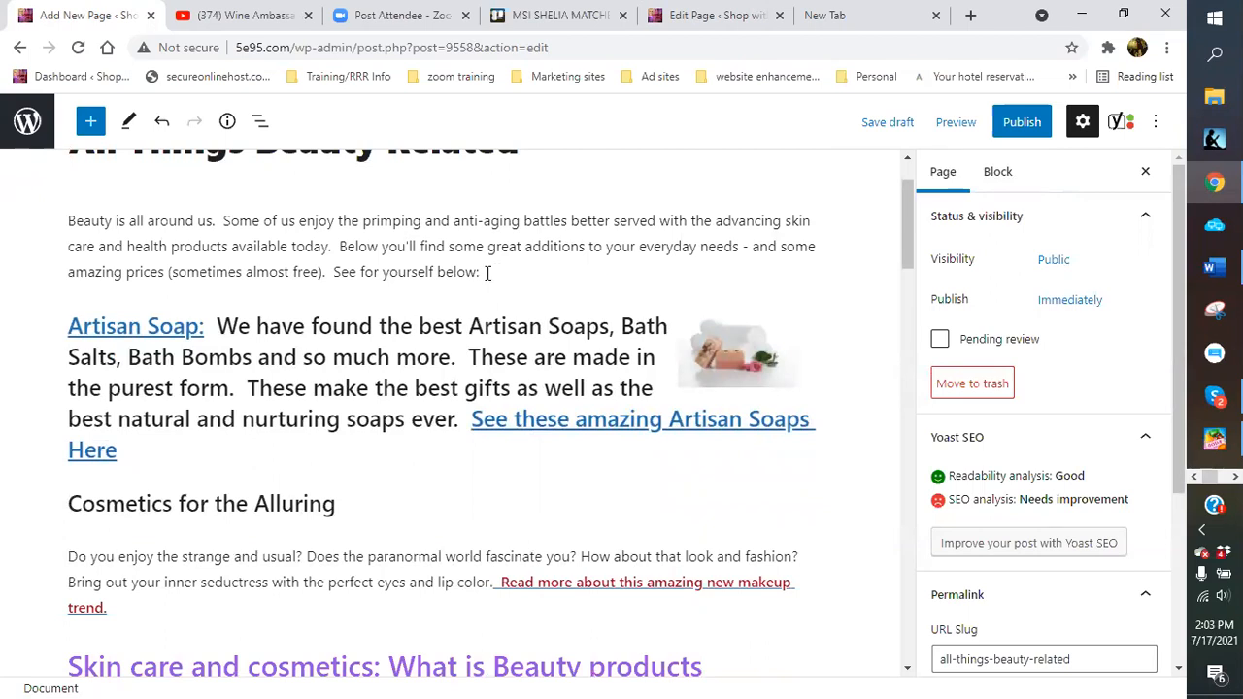
pyautogui.scroll(1, 491, 272)
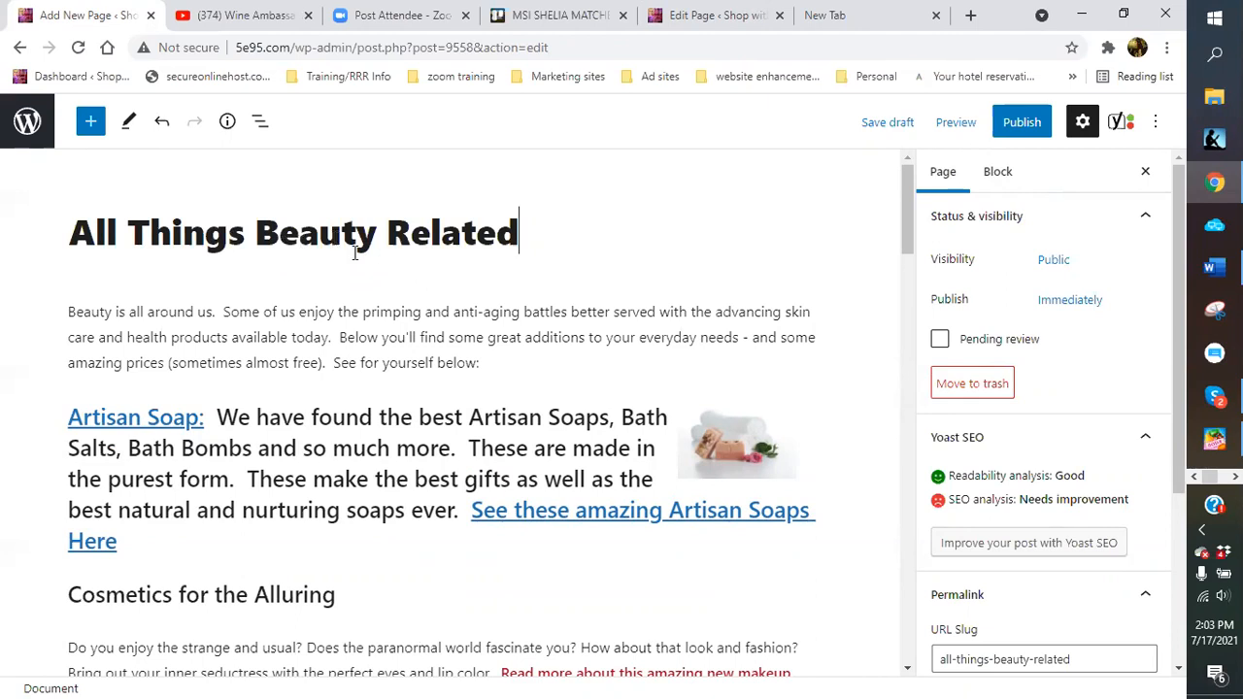
pyautogui.scroll(-1, 342, 243)
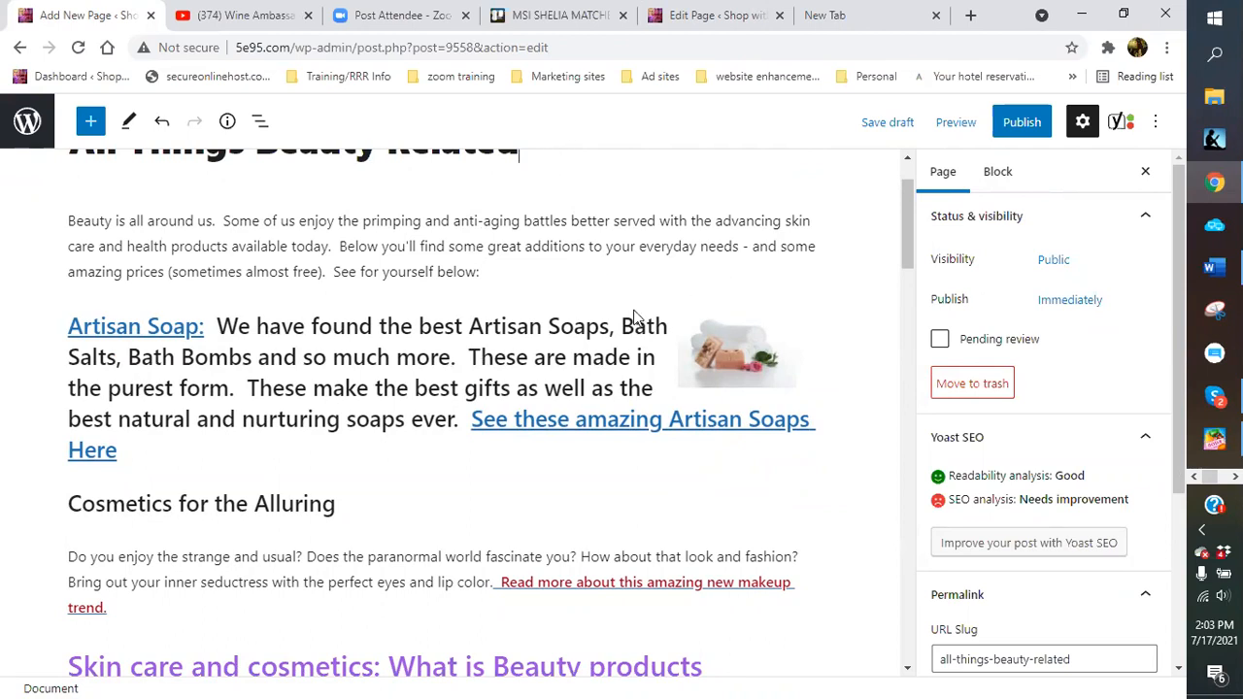
# Set the Yoast focus keyphrase to 'beauty related'
pyautogui.scroll(2, 316, 400)
pyautogui.scroll(-15, 316, 400)
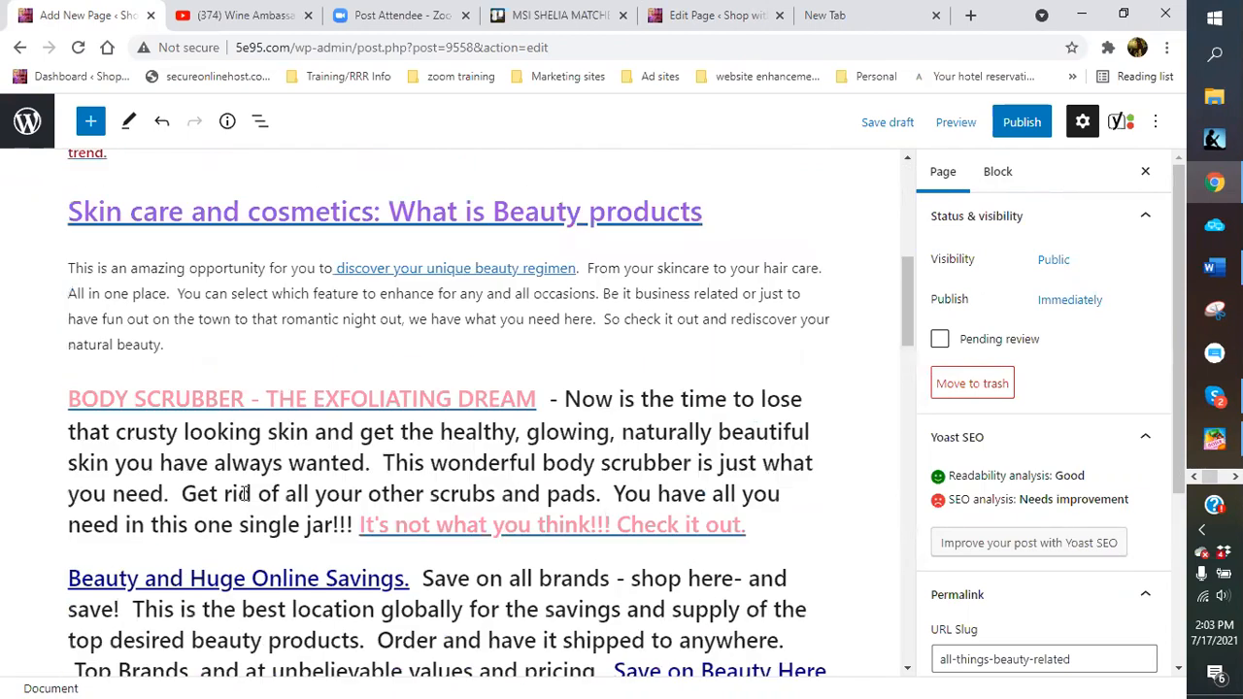
pyautogui.click(150, 494)
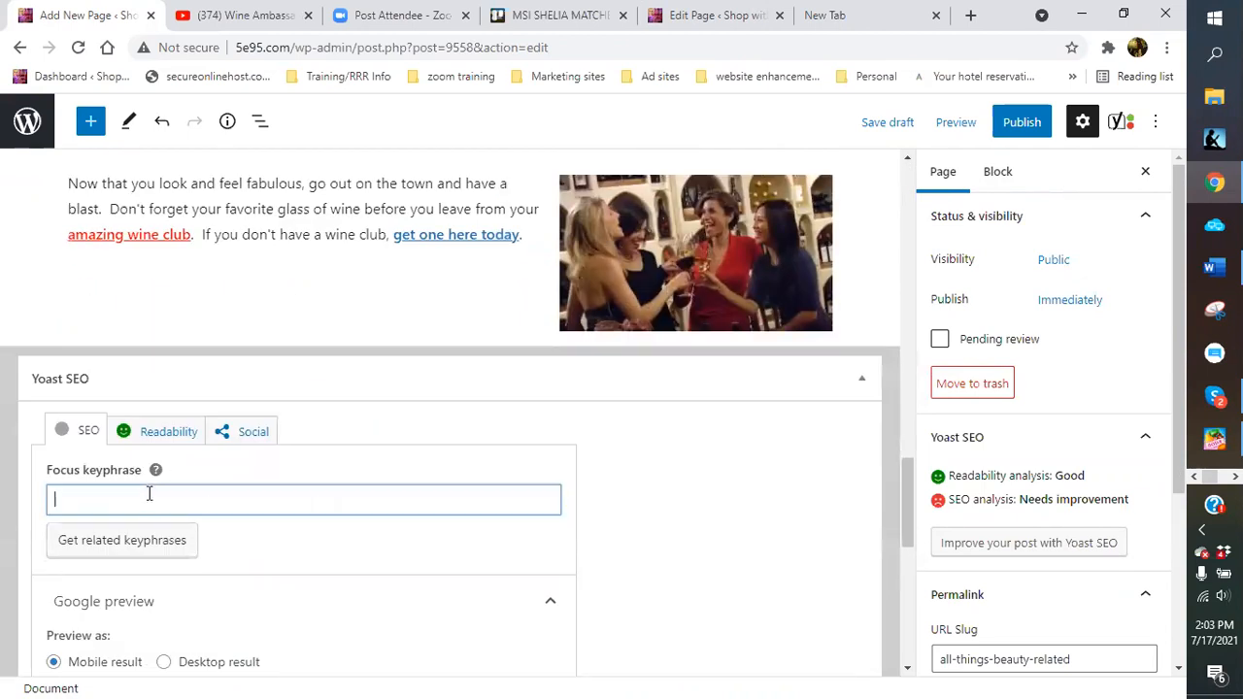
pyautogui.write('bea')
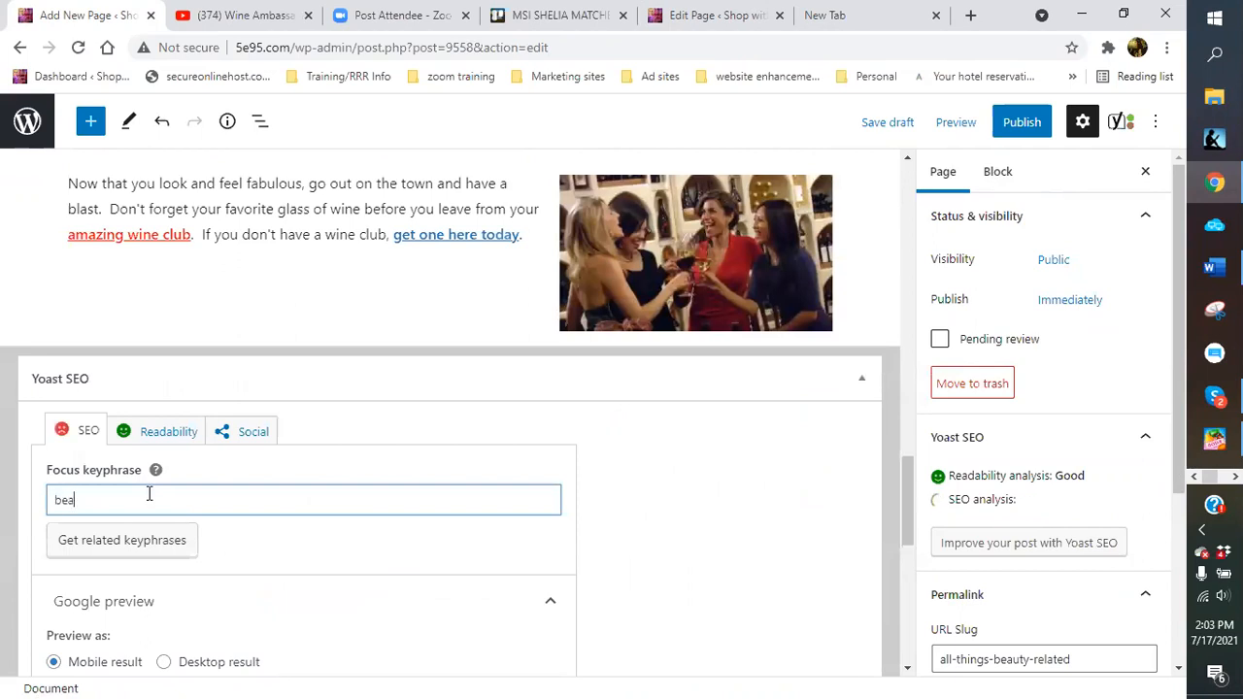
pyautogui.write('ury')
pyautogui.write('ty')
pyautogui.write(' rela')
pyautogui.write('ted')
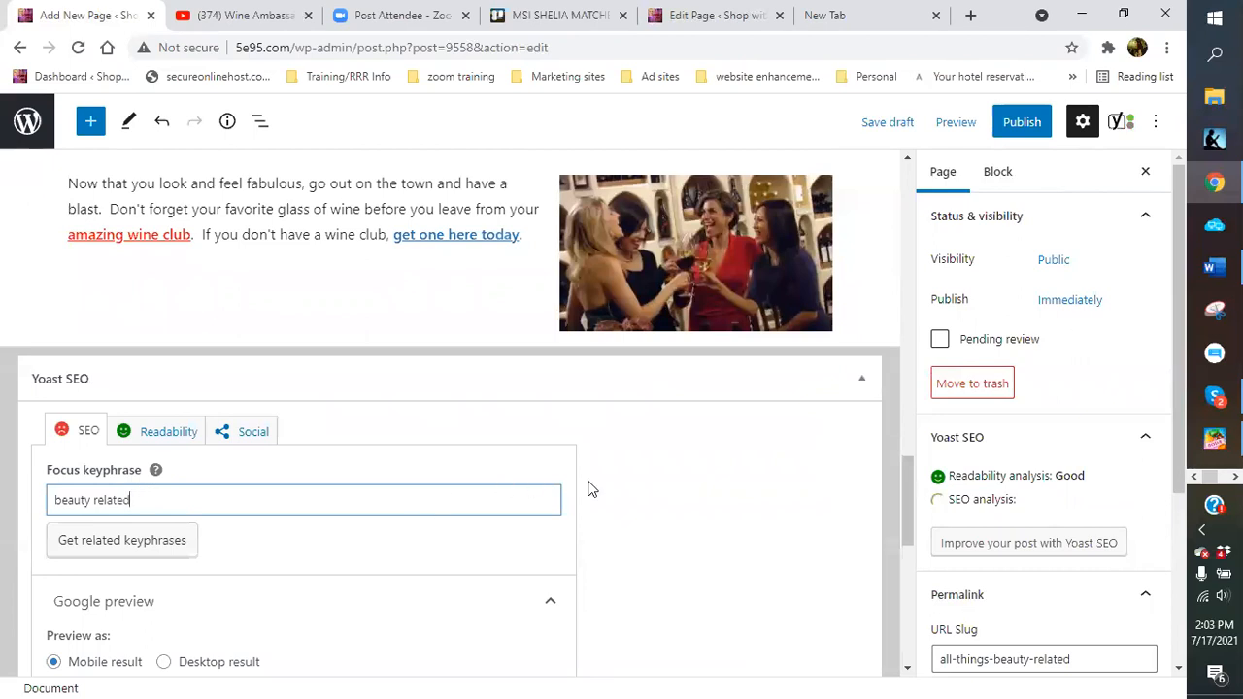
pyautogui.click(691, 501)
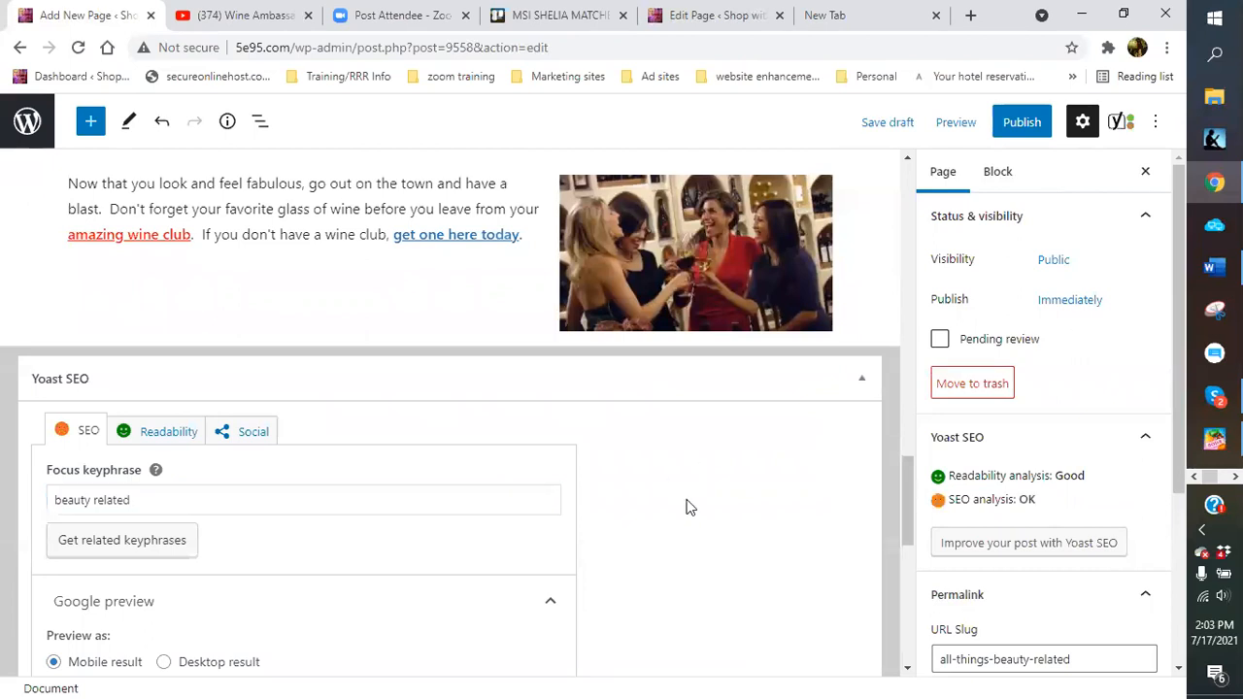
pyautogui.scroll(-5, 627, 539)
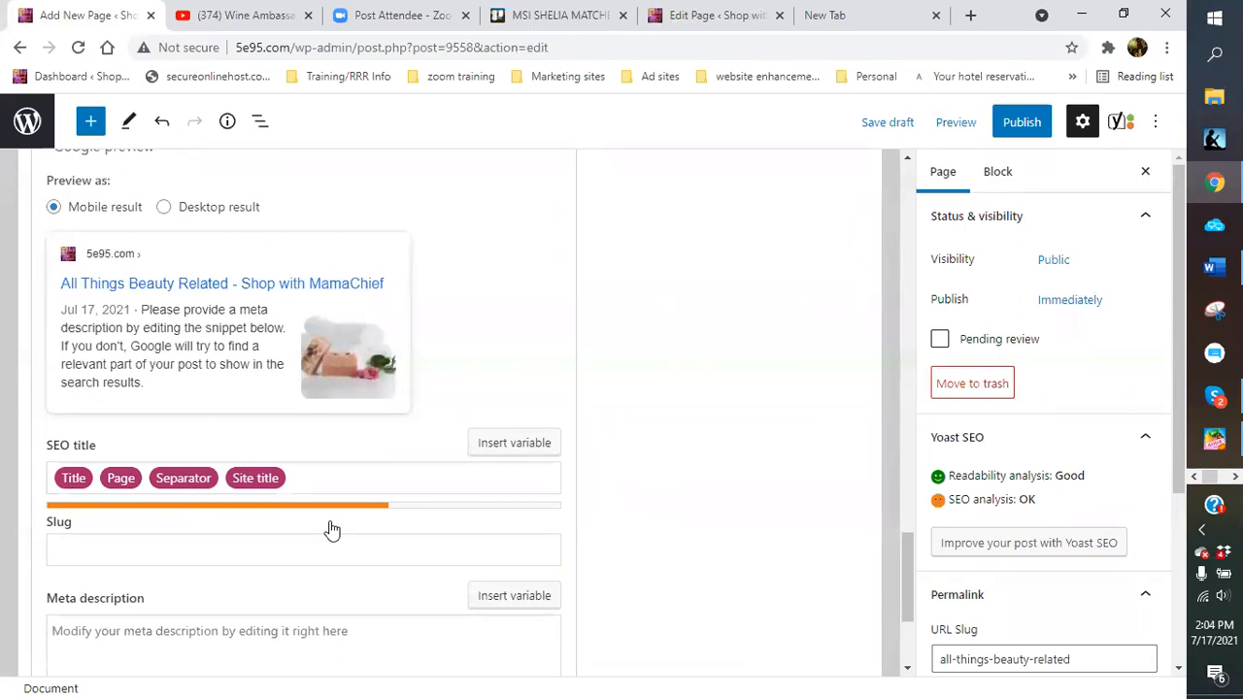
# Save the page as a draft
pyautogui.click(886, 123)
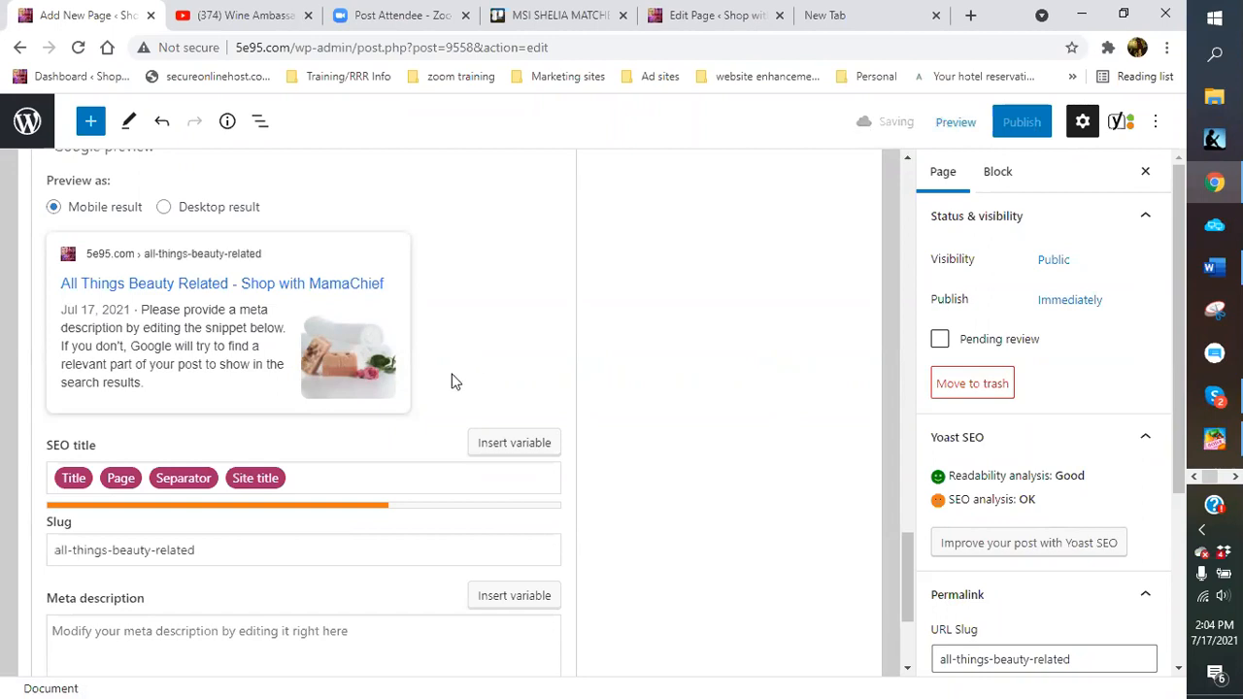
pyautogui.scroll(8, 452, 381)
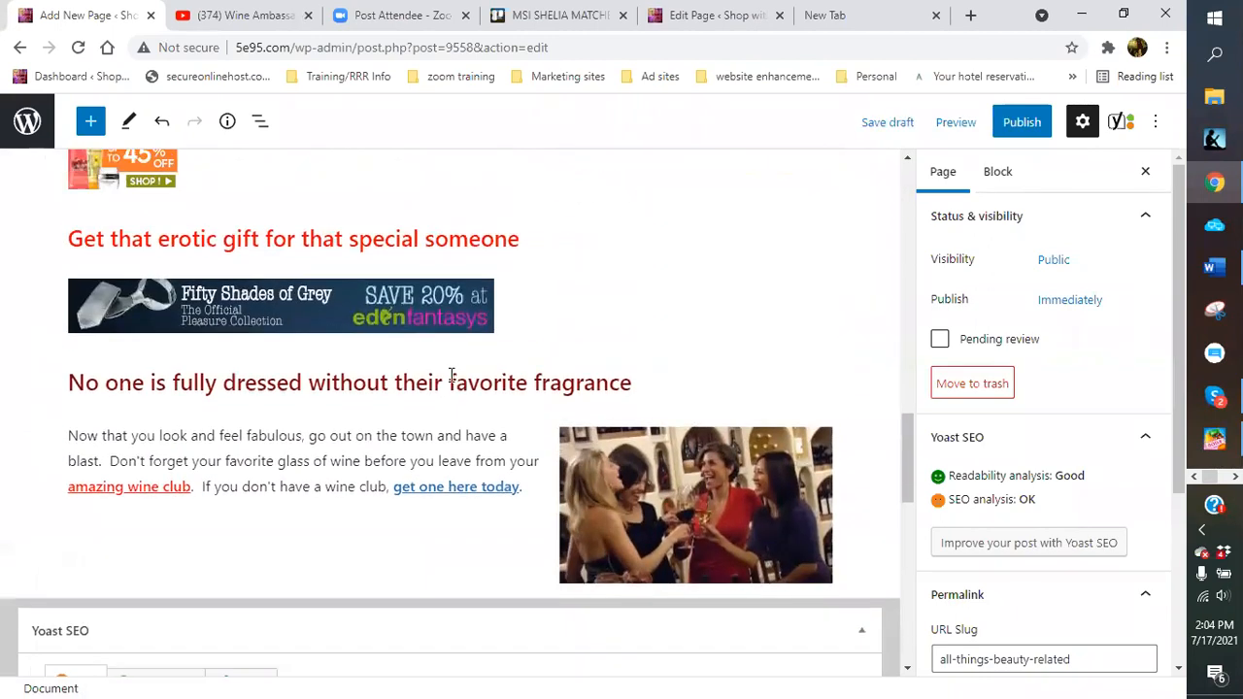
pyautogui.scroll(3, 452, 378)
pyautogui.scroll(-7, 449, 389)
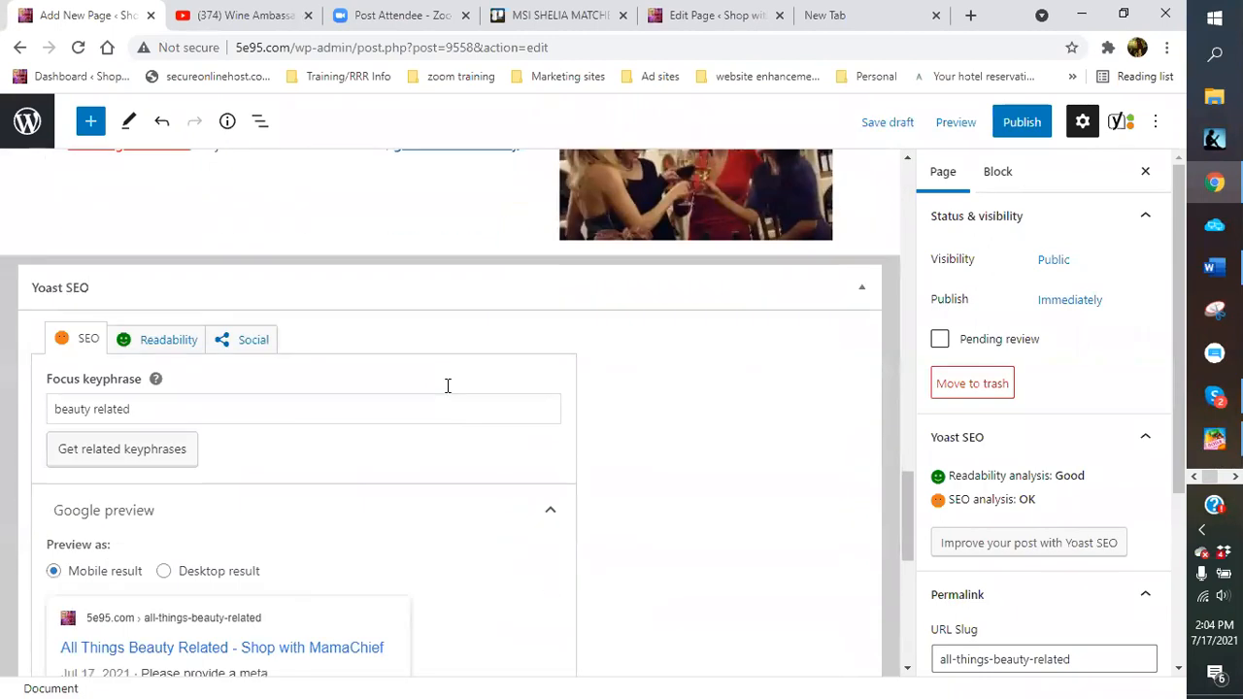
pyautogui.scroll(-3, 445, 391)
pyautogui.scroll(6, 445, 390)
pyautogui.scroll(4, 554, 250)
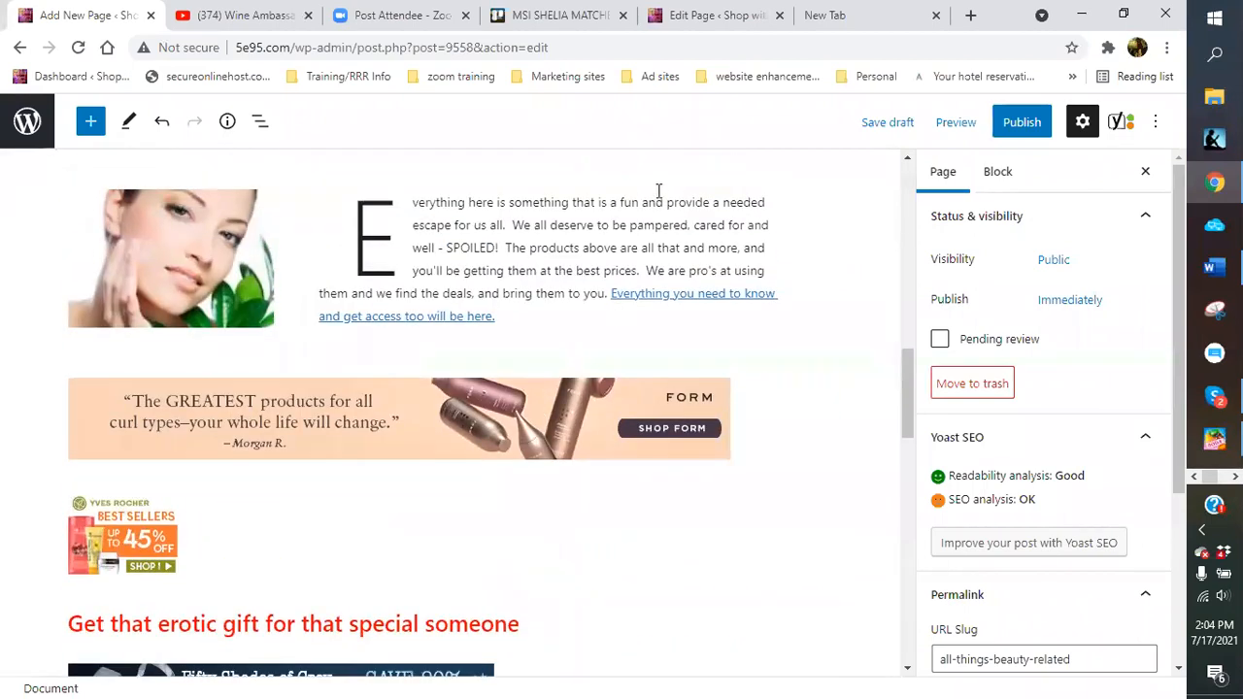
# Open the BEAUTY & COSMETICS page in the Code editor to view its block markup
pyautogui.click(703, 19)
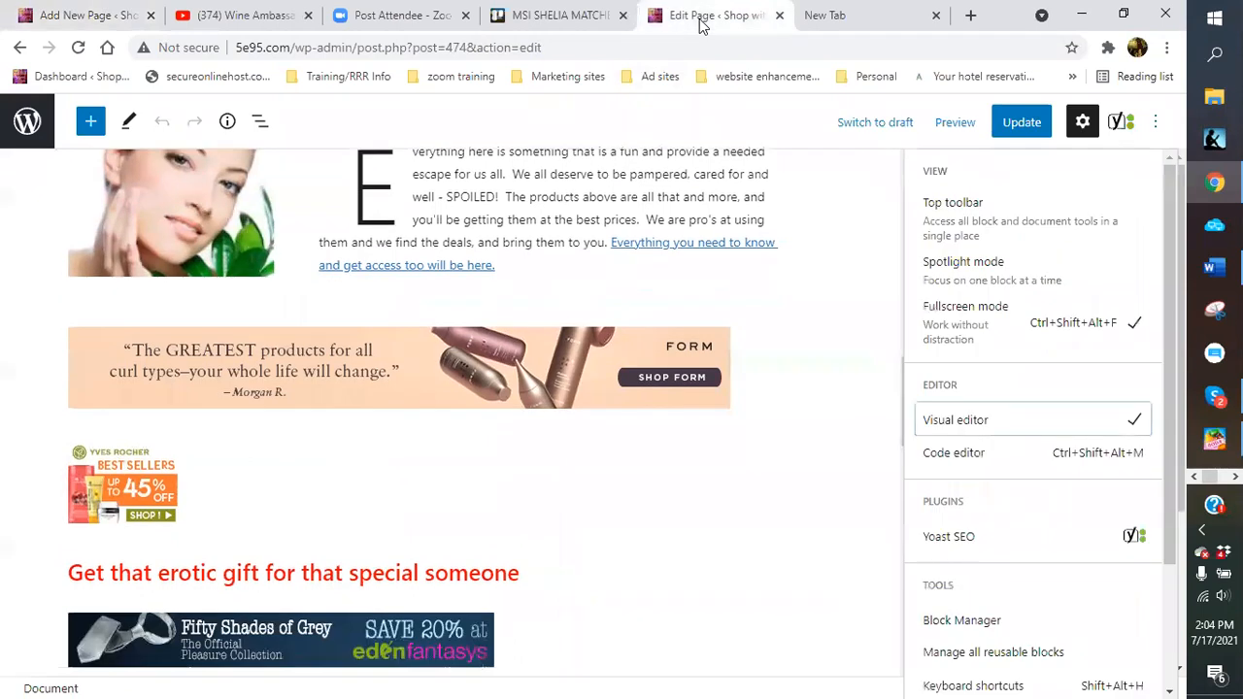
pyautogui.scroll(8, 456, 238)
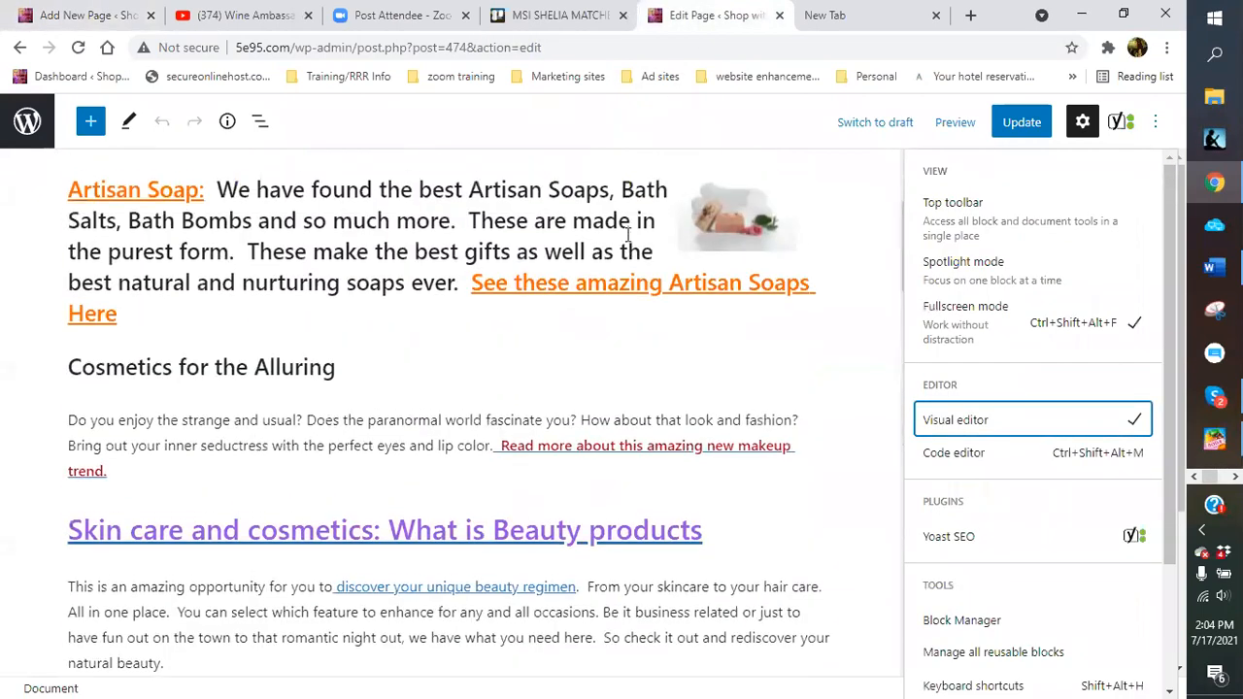
pyautogui.scroll(3, 631, 272)
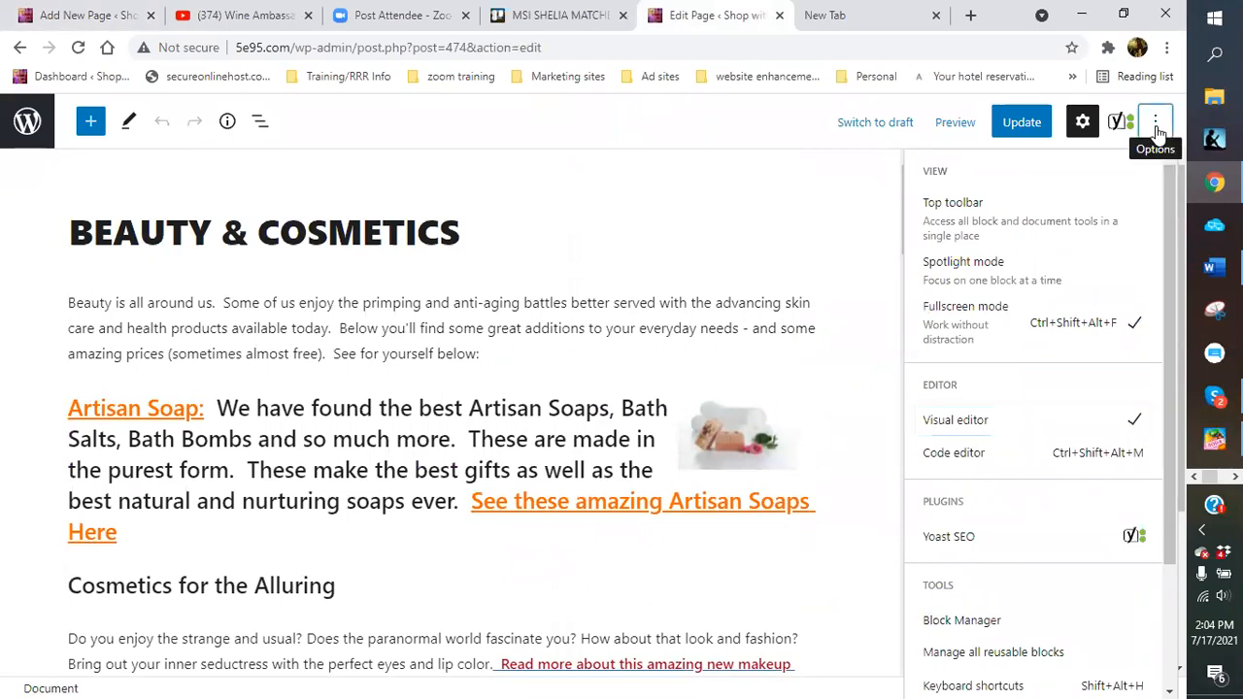
pyautogui.click(1155, 124)
pyautogui.click(1155, 124)
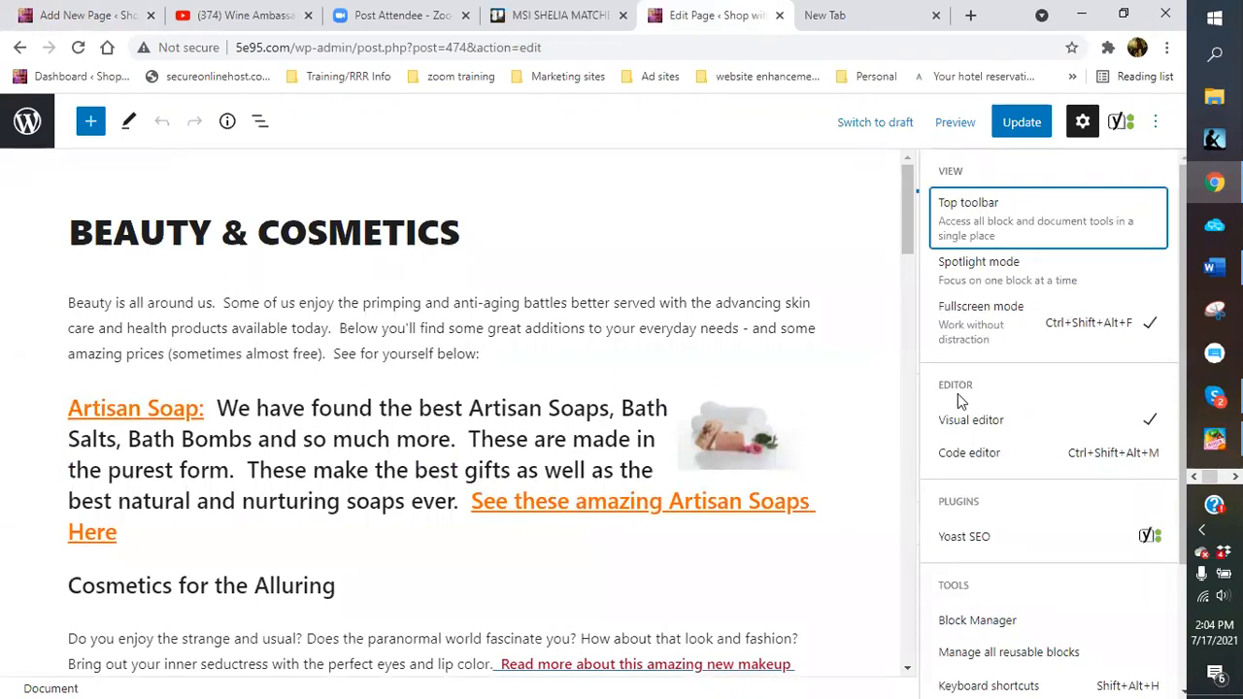
pyautogui.click(964, 456)
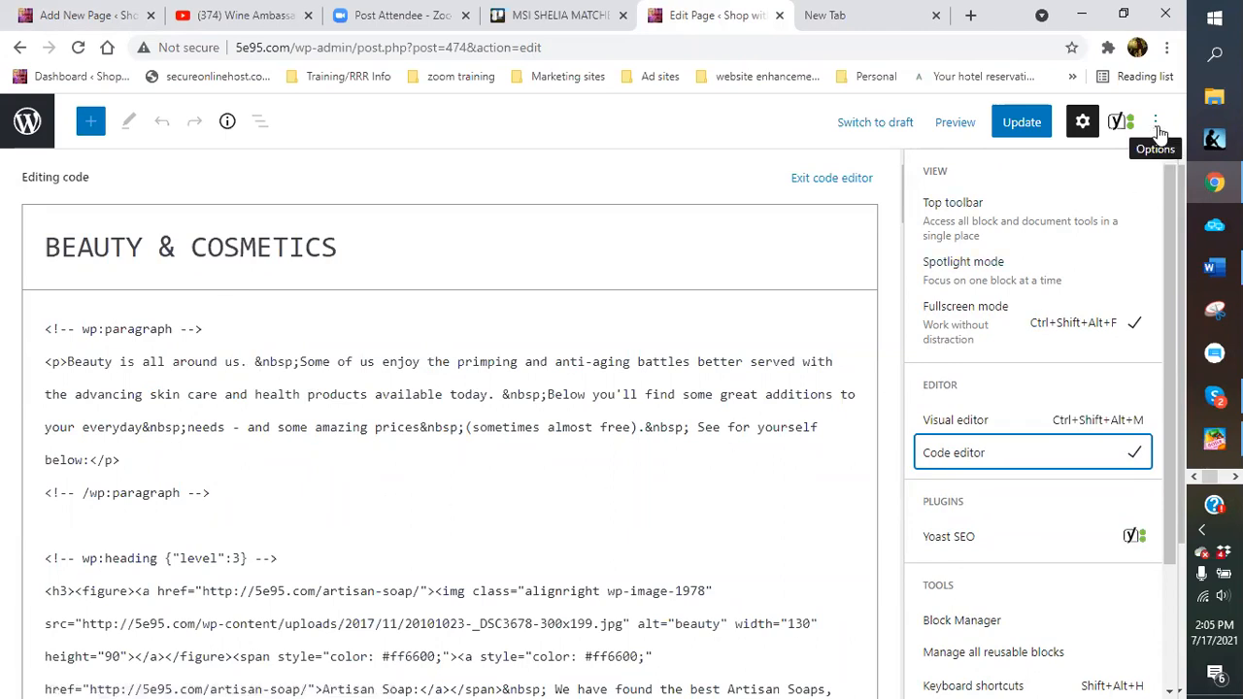
# Switch the BEAUTY & COSMETICS page from the Code editor back to the Visual editor
pyautogui.click(1156, 124)
pyautogui.click(1156, 123)
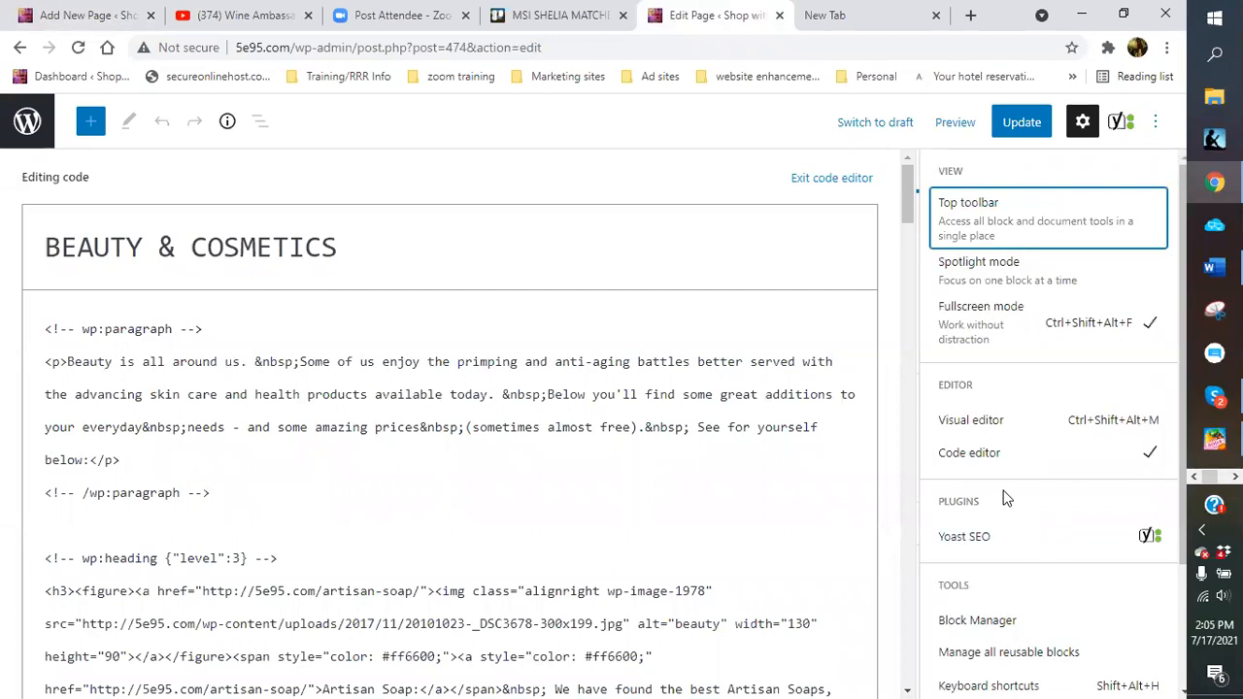
pyautogui.click(986, 425)
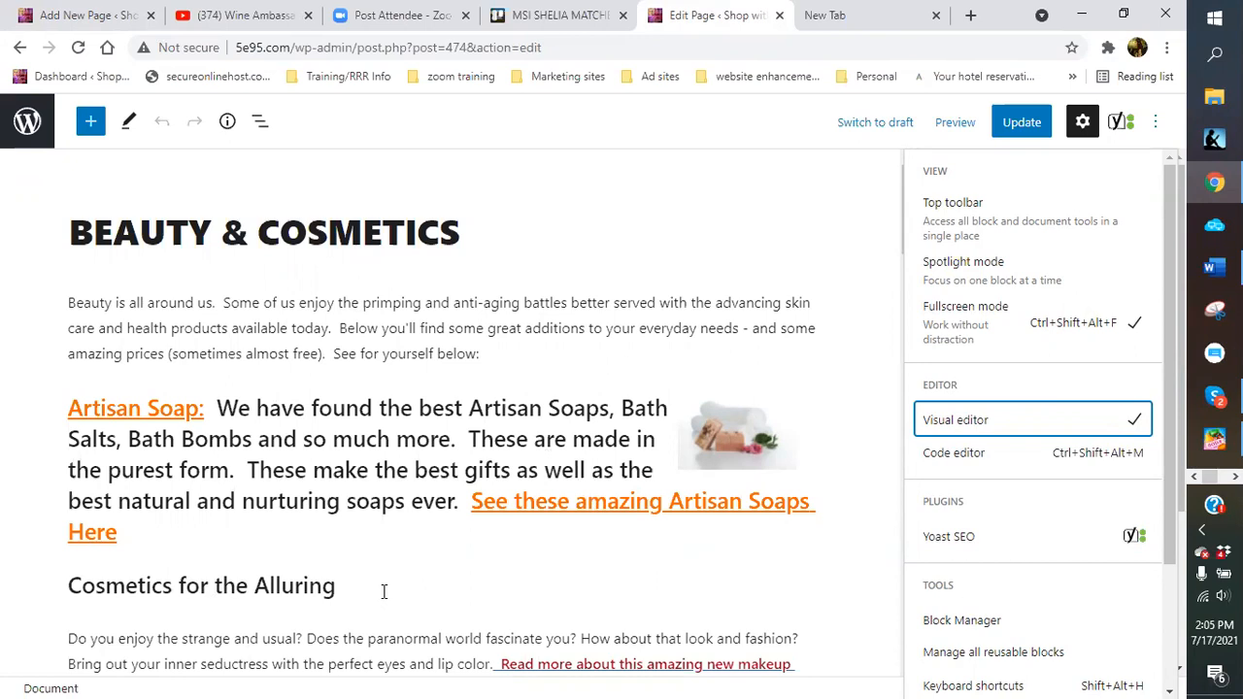
# Publish the All Things Beauty Related page
pyautogui.click(69, 18)
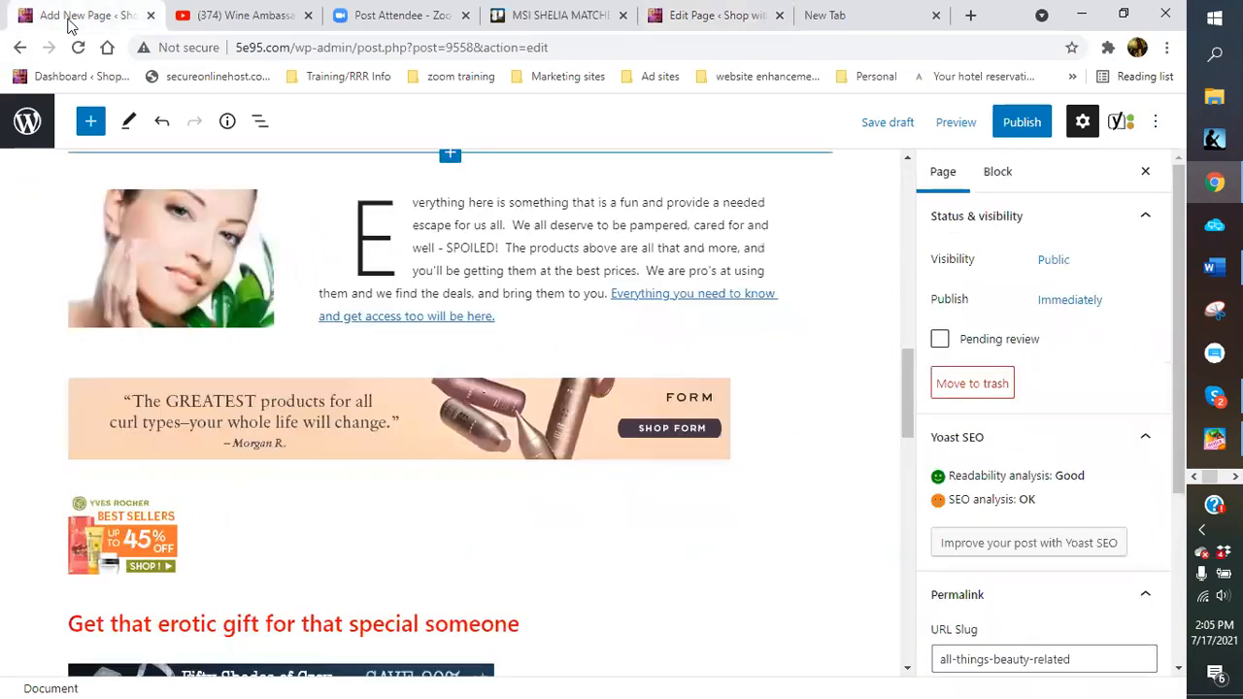
pyautogui.scroll(10, 739, 414)
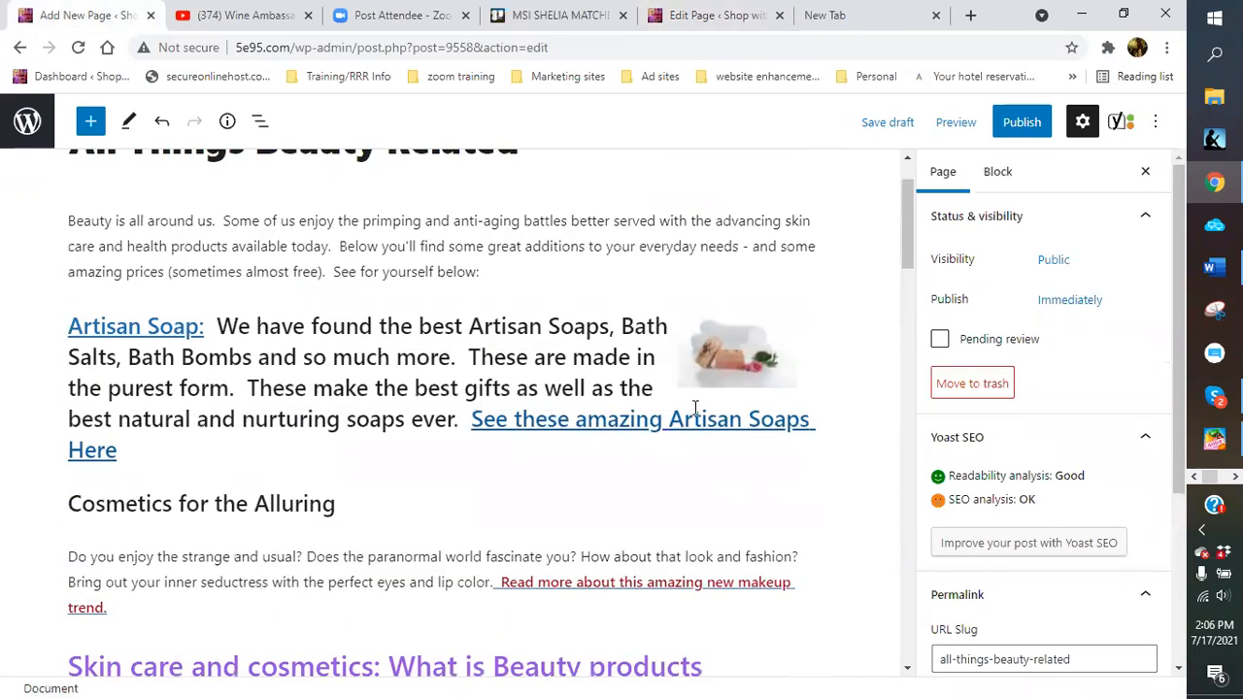
pyautogui.scroll(2, 695, 408)
pyautogui.click(1021, 122)
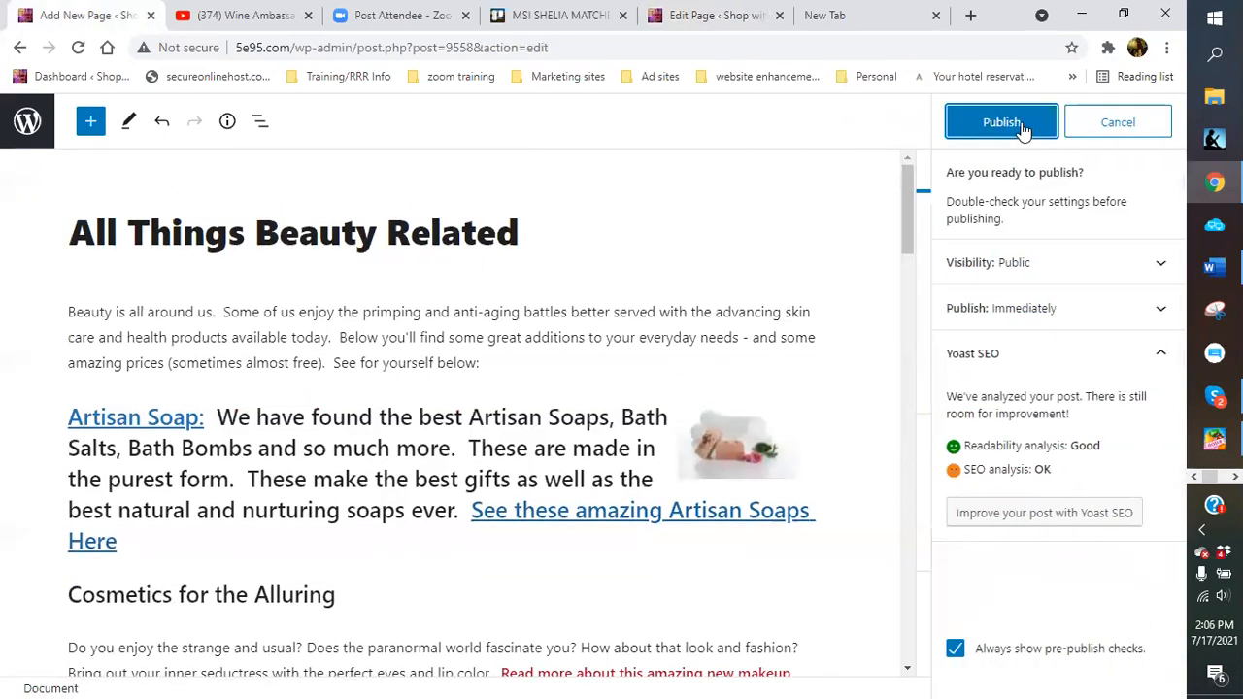
pyautogui.click(1001, 123)
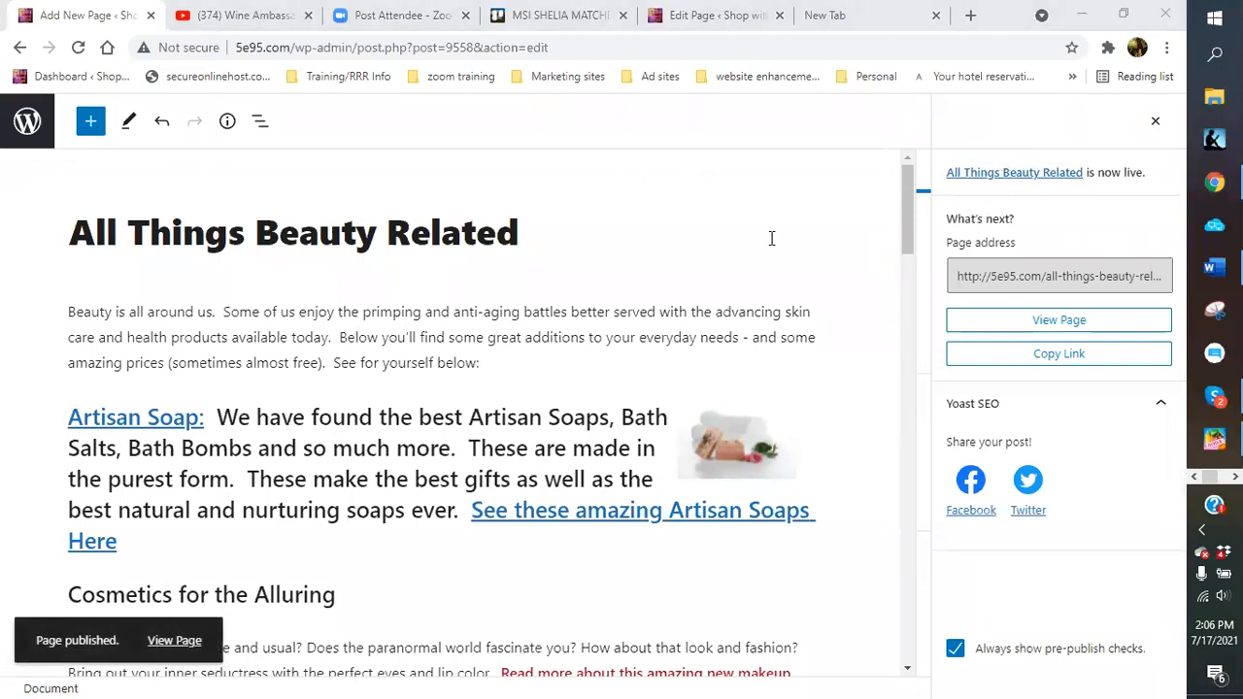
# Leave the editor for the WordPress admin Pages list
pyautogui.click(24, 126)
pyautogui.moveTo(63, 165)
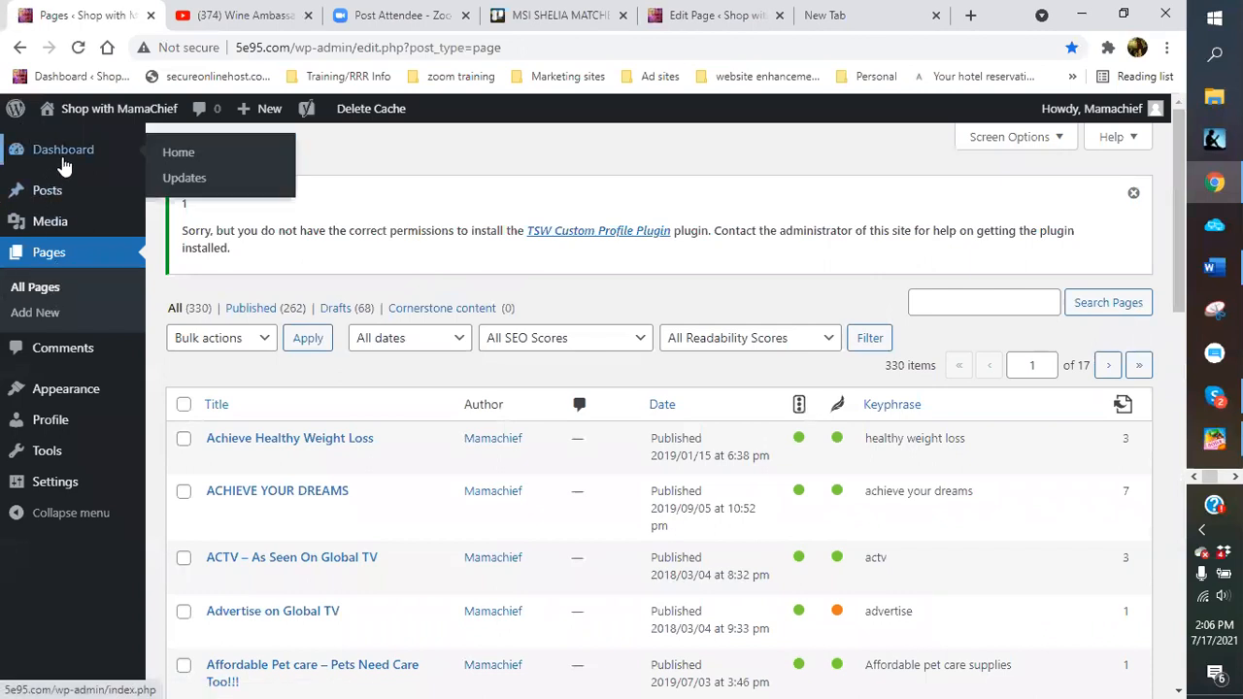
pyautogui.moveTo(73, 396)
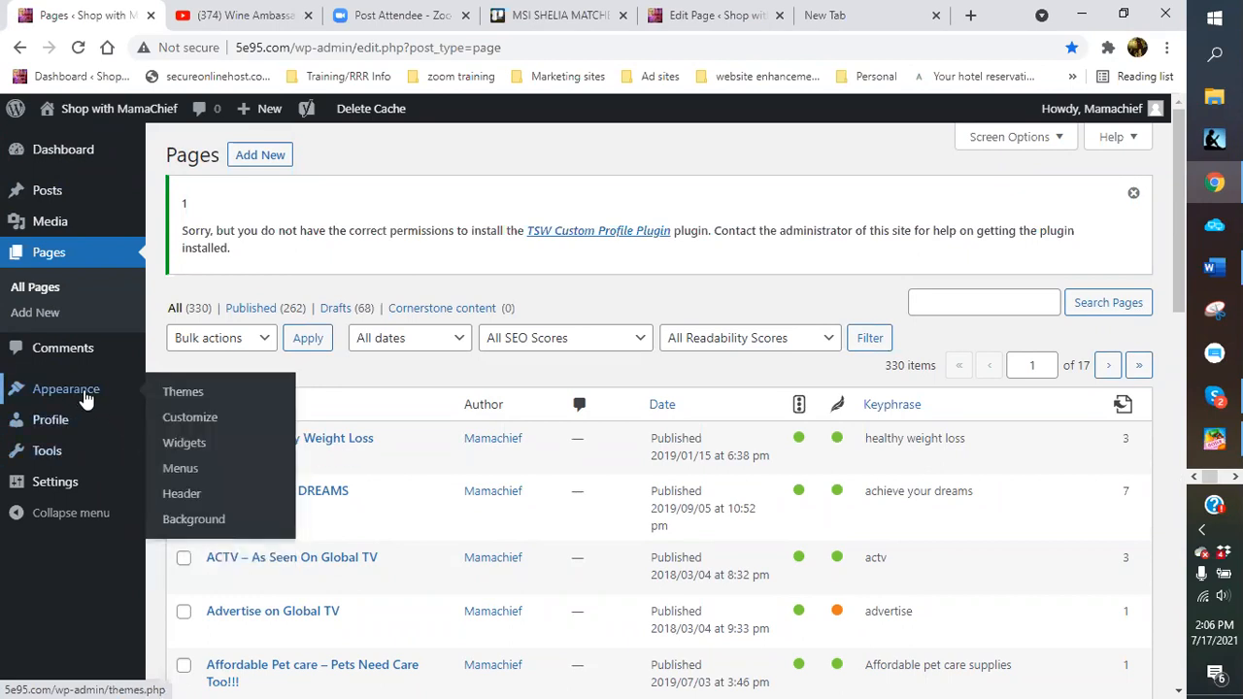
# In Menus, add the All Things Beauty Related page to the Main Menu
pyautogui.click(167, 470)
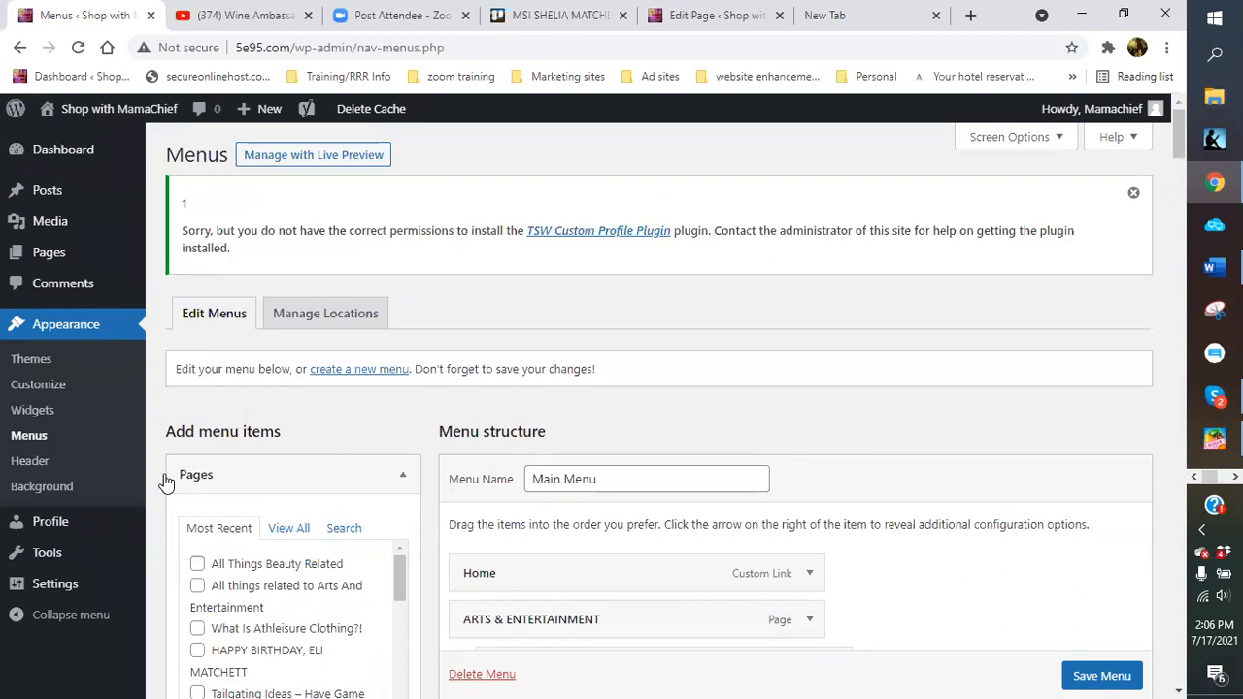
pyautogui.scroll(-1, 213, 522)
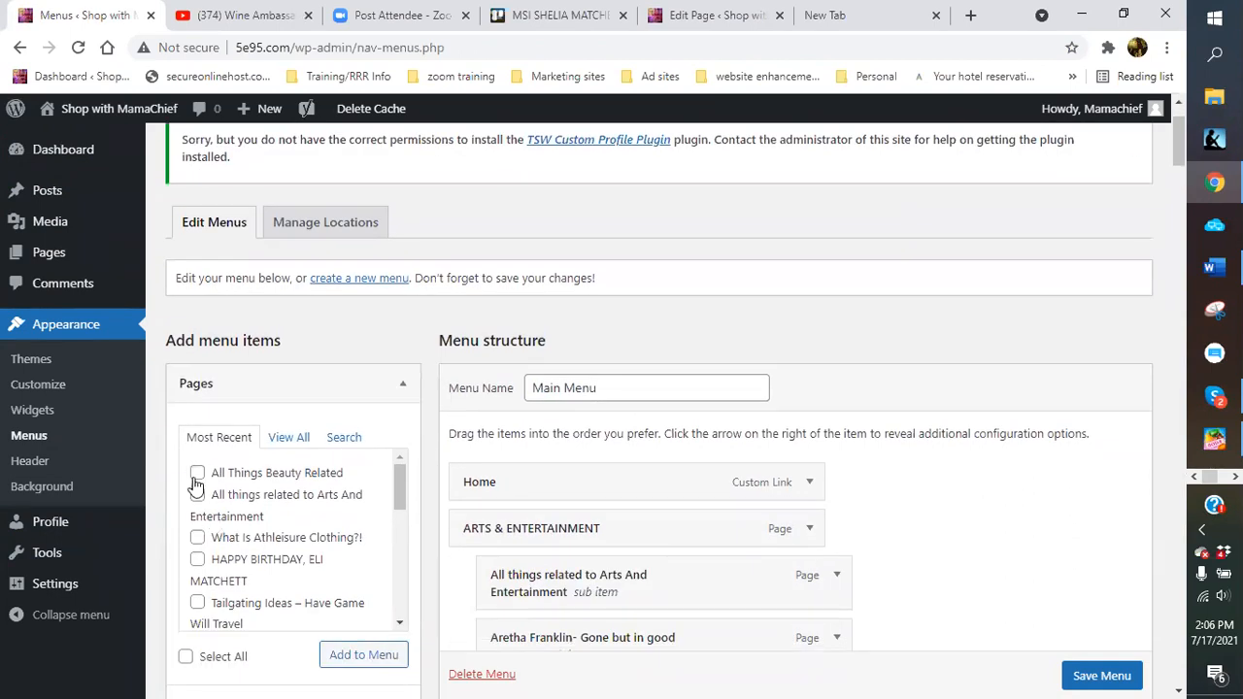
pyautogui.click(197, 475)
pyautogui.click(381, 656)
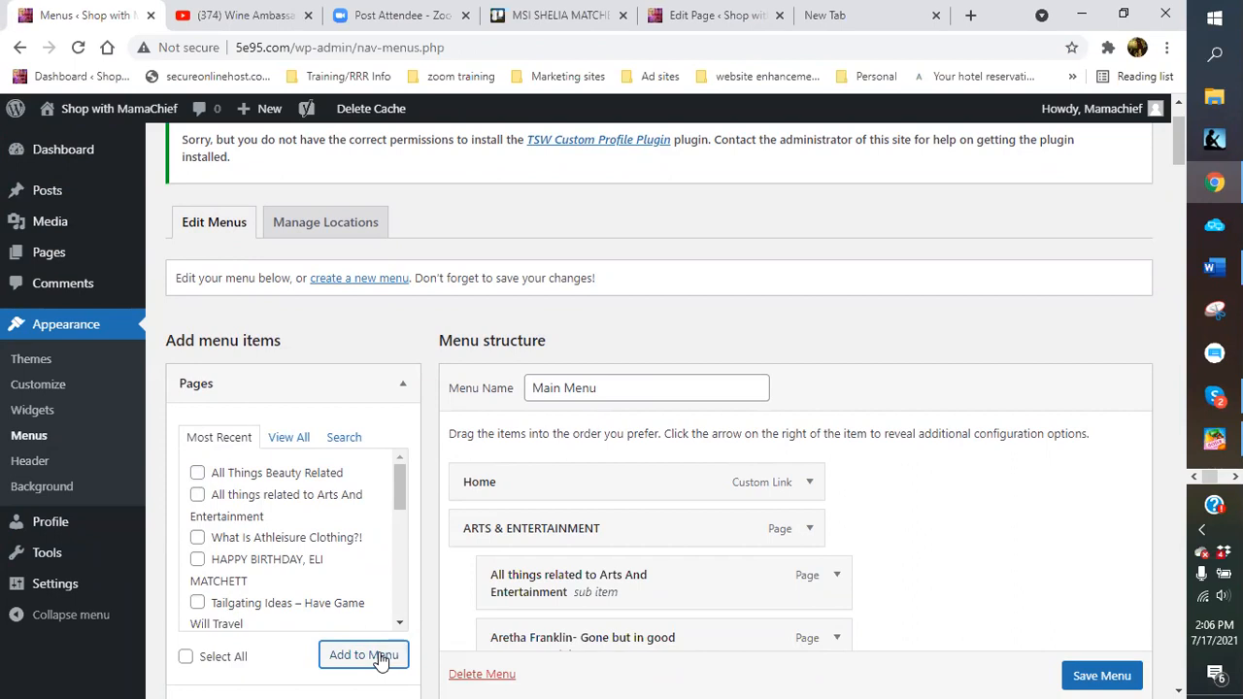
# Nest the All Things Beauty Related item as a sub item under BEAUTY & COSMETICS
pyautogui.scroll(-8, 939, 595)
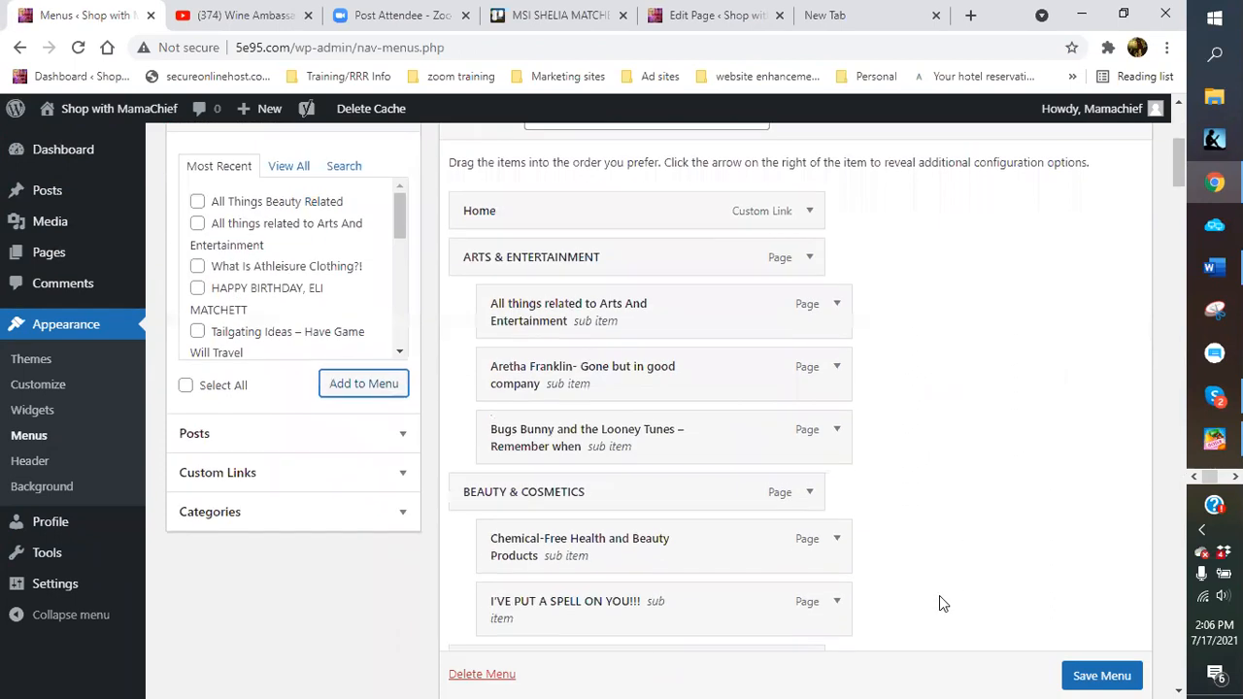
pyautogui.scroll(-15, 939, 603)
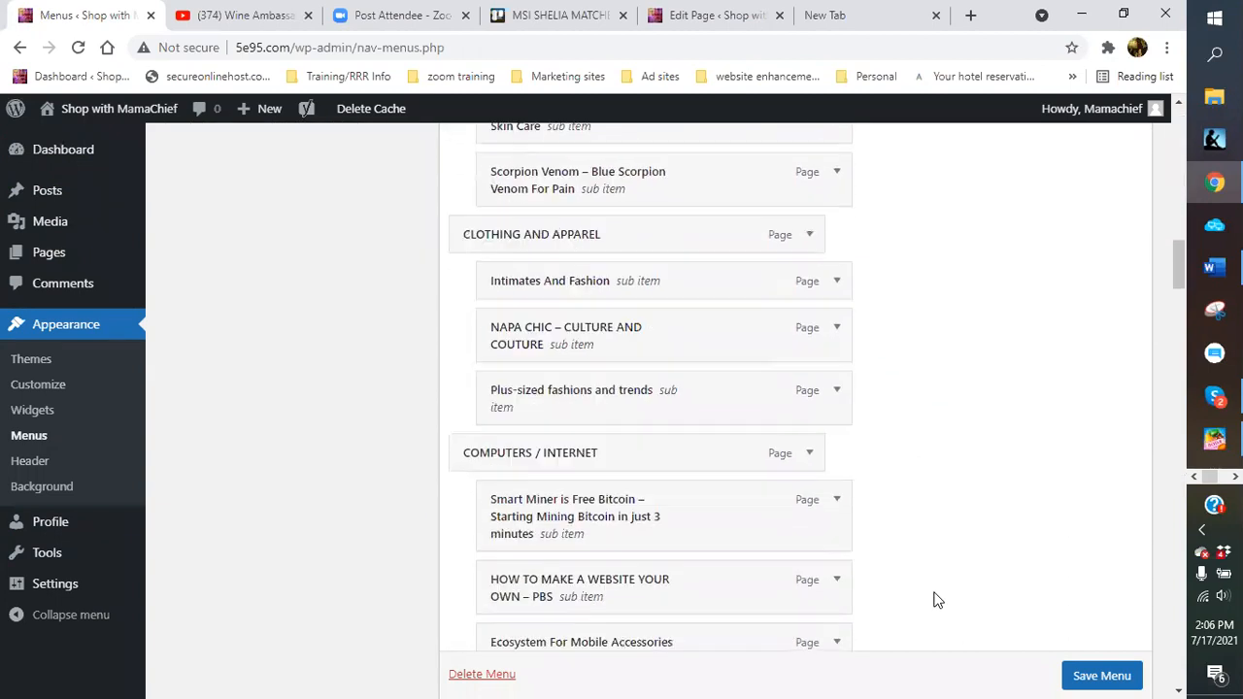
pyautogui.scroll(-15, 936, 600)
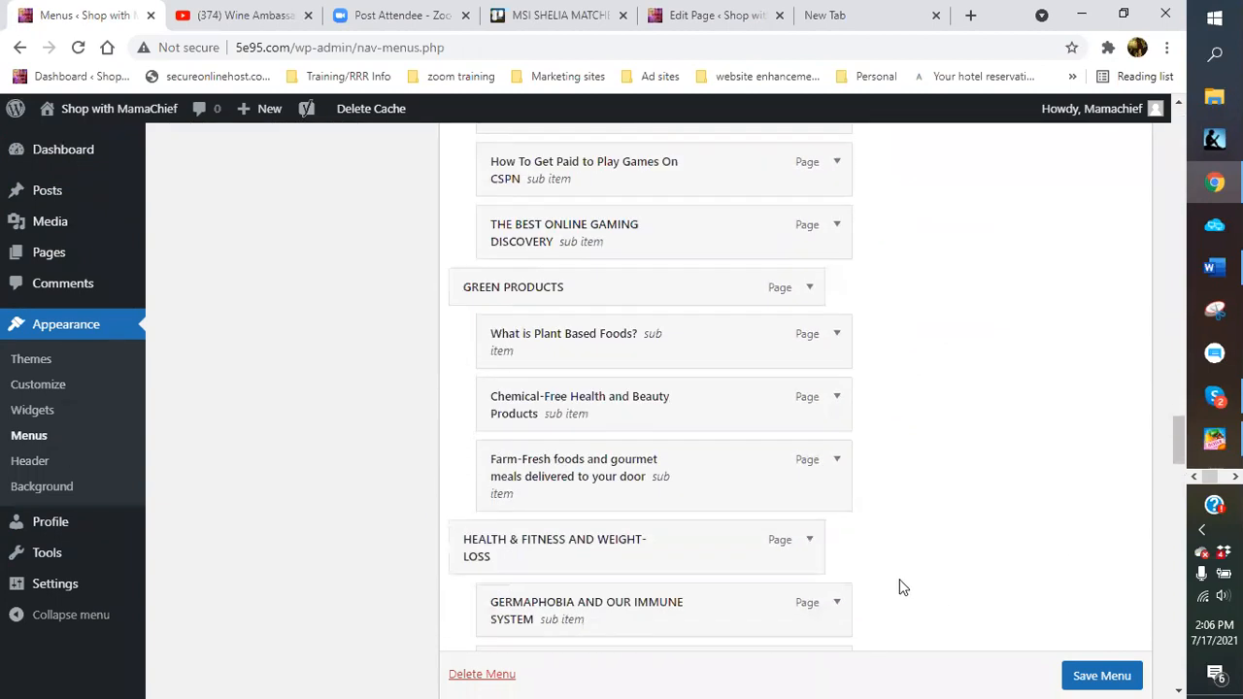
pyautogui.scroll(-15, 897, 582)
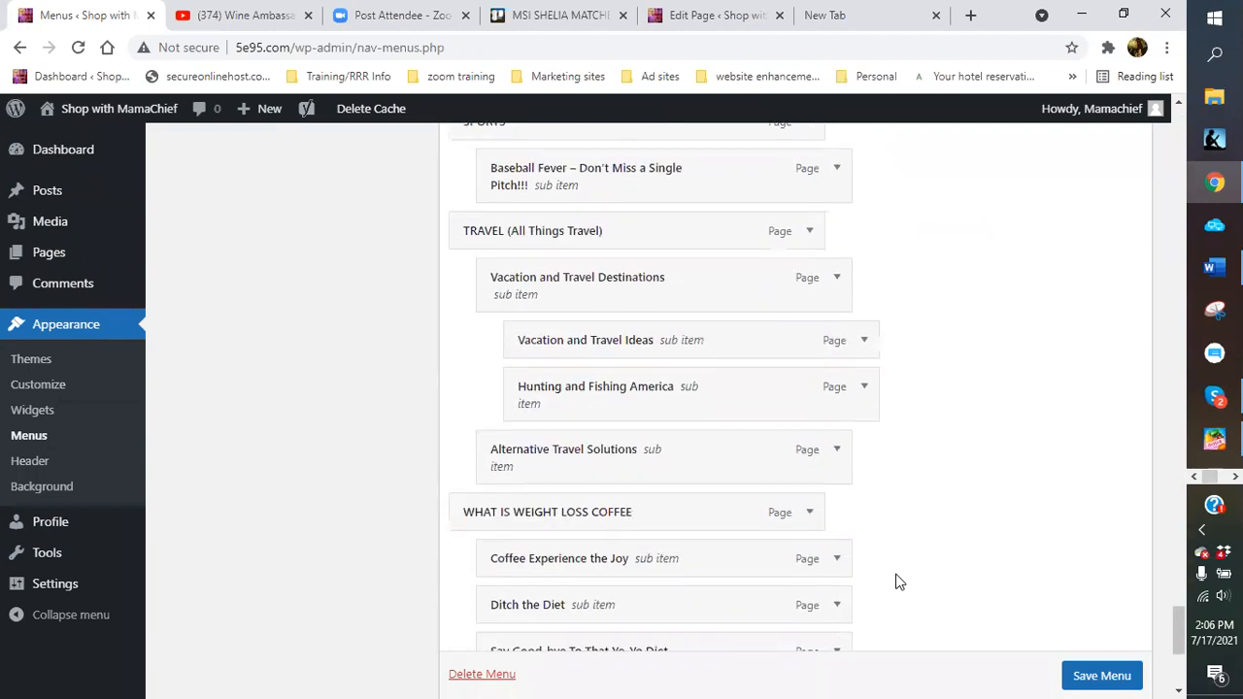
pyautogui.moveTo(556, 430)
pyautogui.mouseDown()
pyautogui.moveTo(579, 133)
pyautogui.moveTo(537, 40)
pyautogui.moveTo(553, 11)
pyautogui.moveTo(563, 78)
pyautogui.moveTo(549, 121)
pyautogui.moveTo(568, 58)
pyautogui.moveTo(572, 73)
pyautogui.moveTo(558, 129)
pyautogui.moveTo(599, 12)
pyautogui.moveTo(590, 76)
pyautogui.moveTo(614, 34)
pyautogui.moveTo(605, 78)
pyautogui.moveTo(607, 55)
pyautogui.mouseUp()
pyautogui.moveTo(597, 89); pyautogui.dragTo(585, 505)
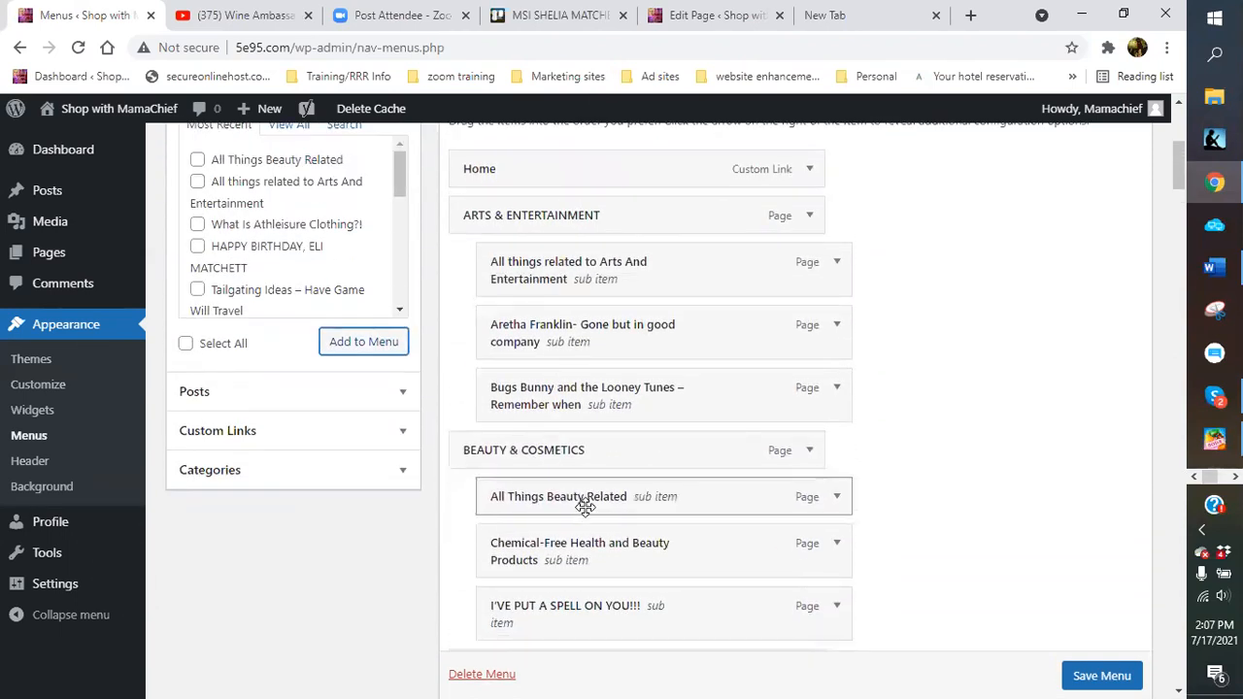
# Save the Main Menu so All Things Beauty Related stays nested under BEAUTY & COSMETICS
pyautogui.click(1101, 676)
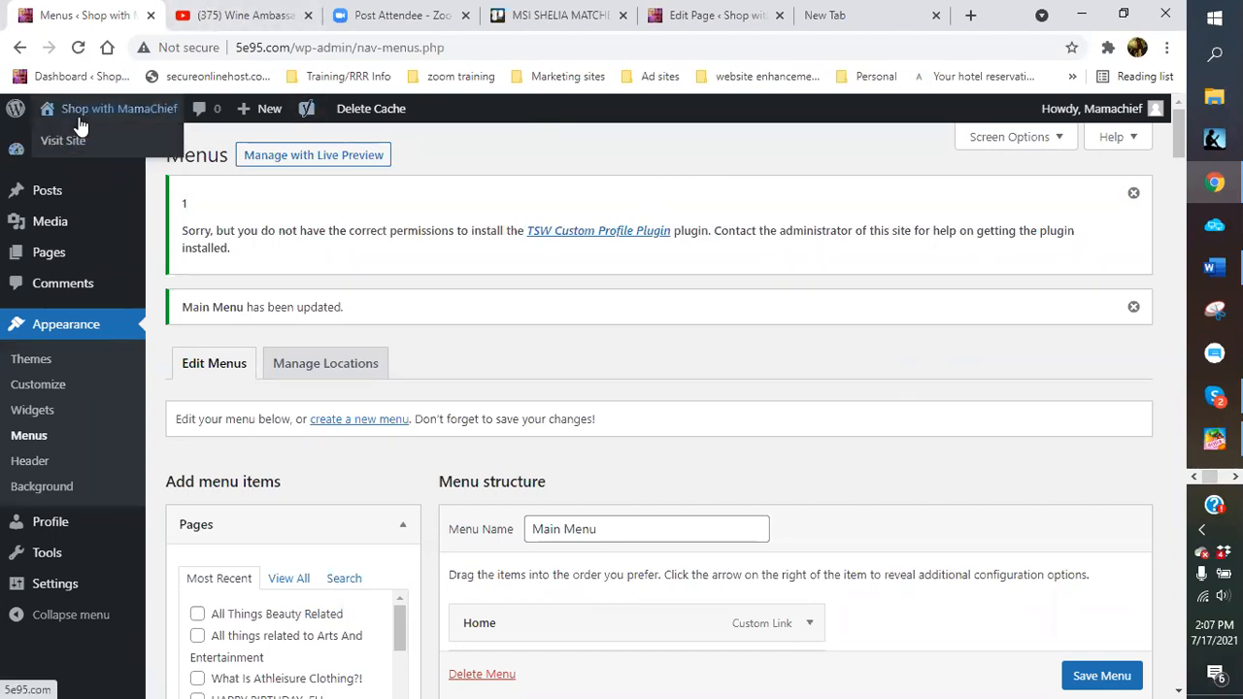
# Go to the live site and open the BEAUTY & COSMETICS page from the sidebar menu
pyautogui.click(63, 141)
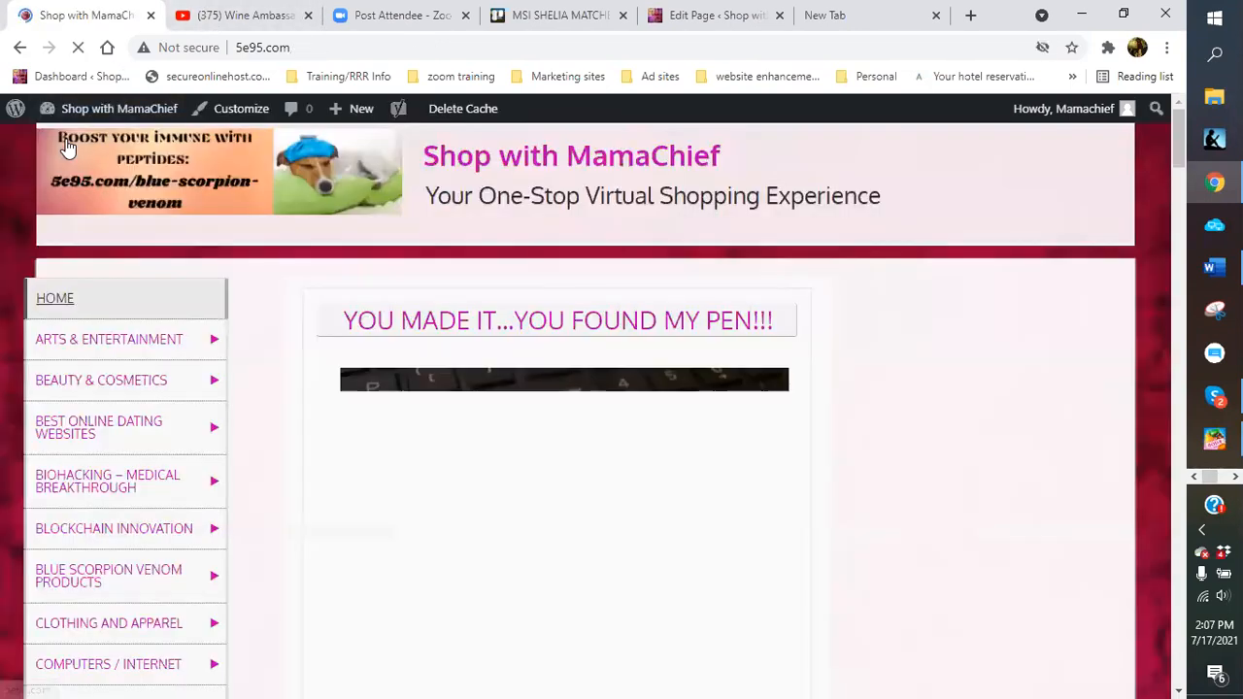
pyautogui.scroll(-2, 118, 544)
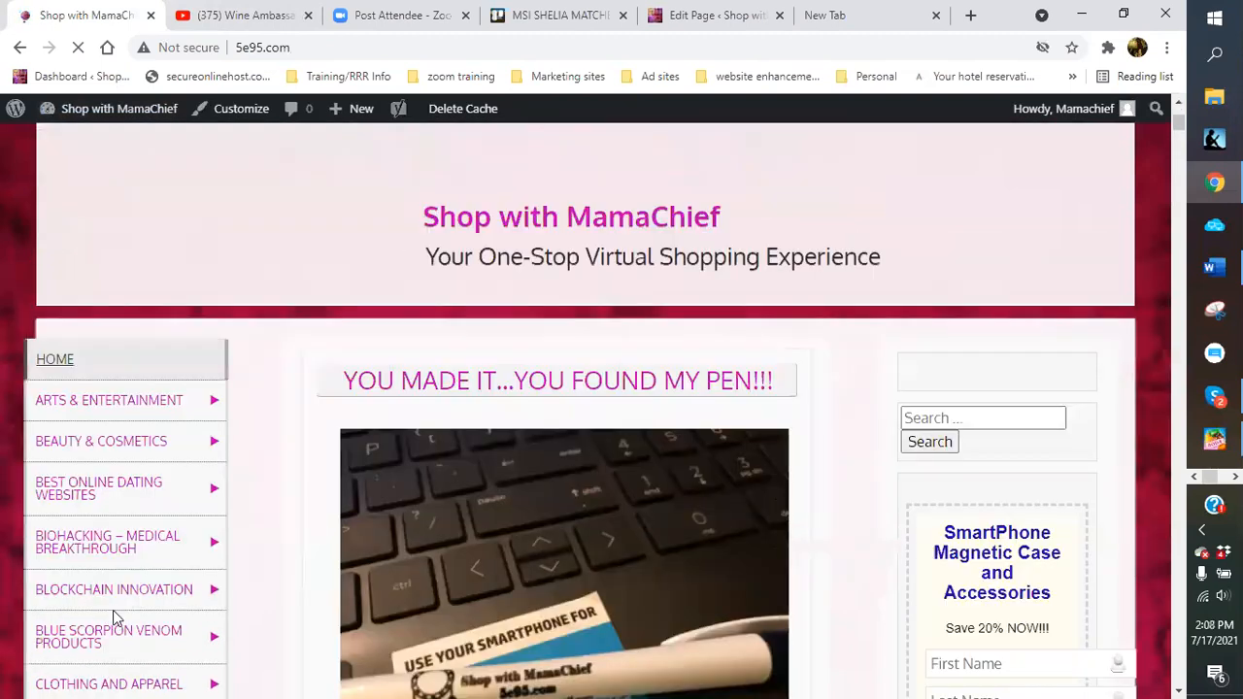
pyautogui.moveTo(88, 415)
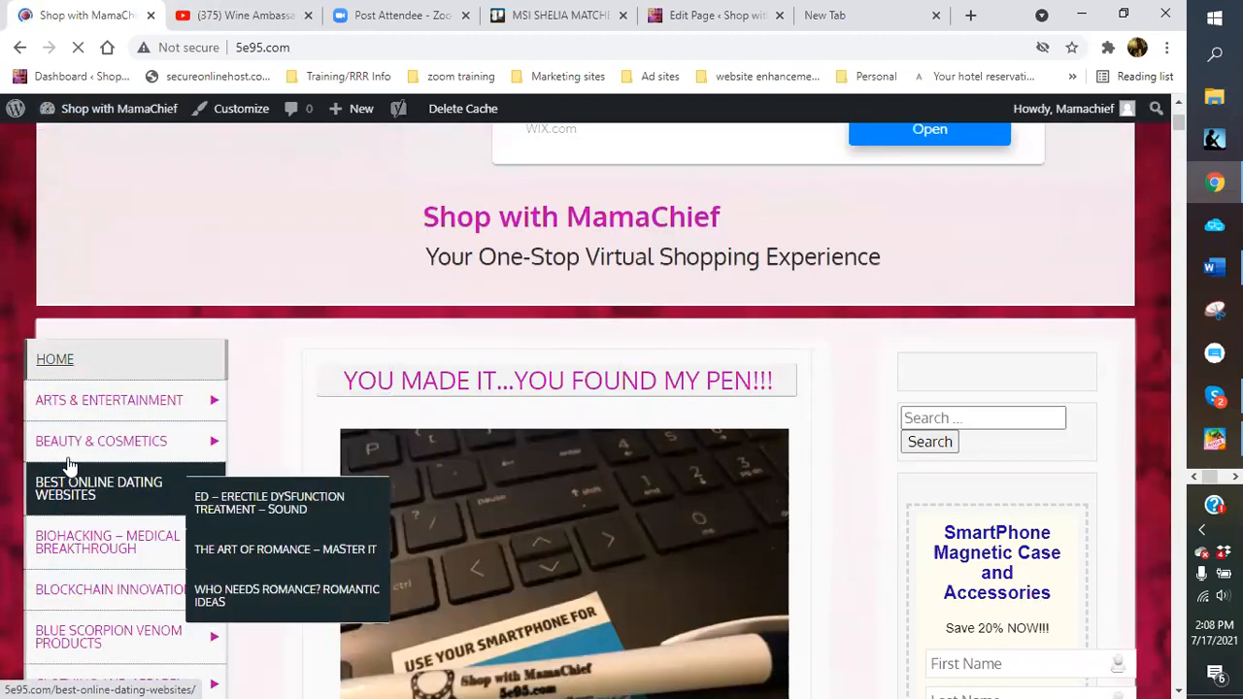
pyautogui.moveTo(70, 452)
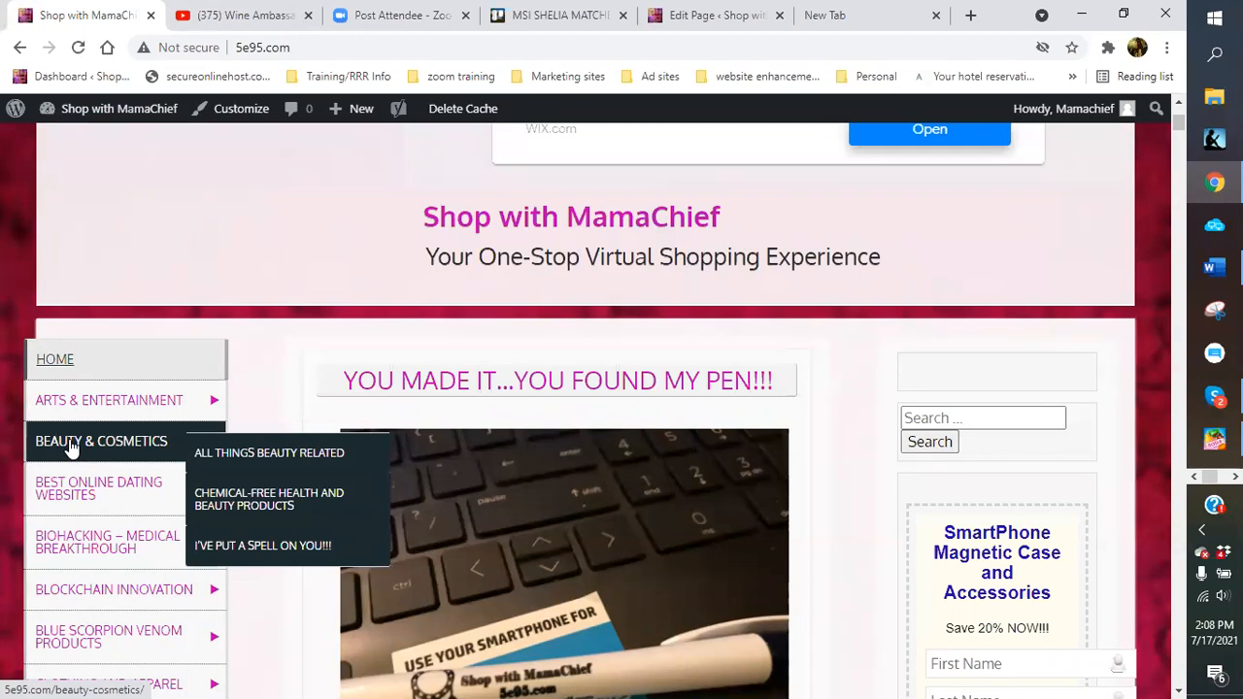
pyautogui.click(69, 446)
# Scroll through the Beauty & Cosmetics page to check All Things Beauty Related is listed beneath it
pyautogui.scroll(-3, 378, 499)
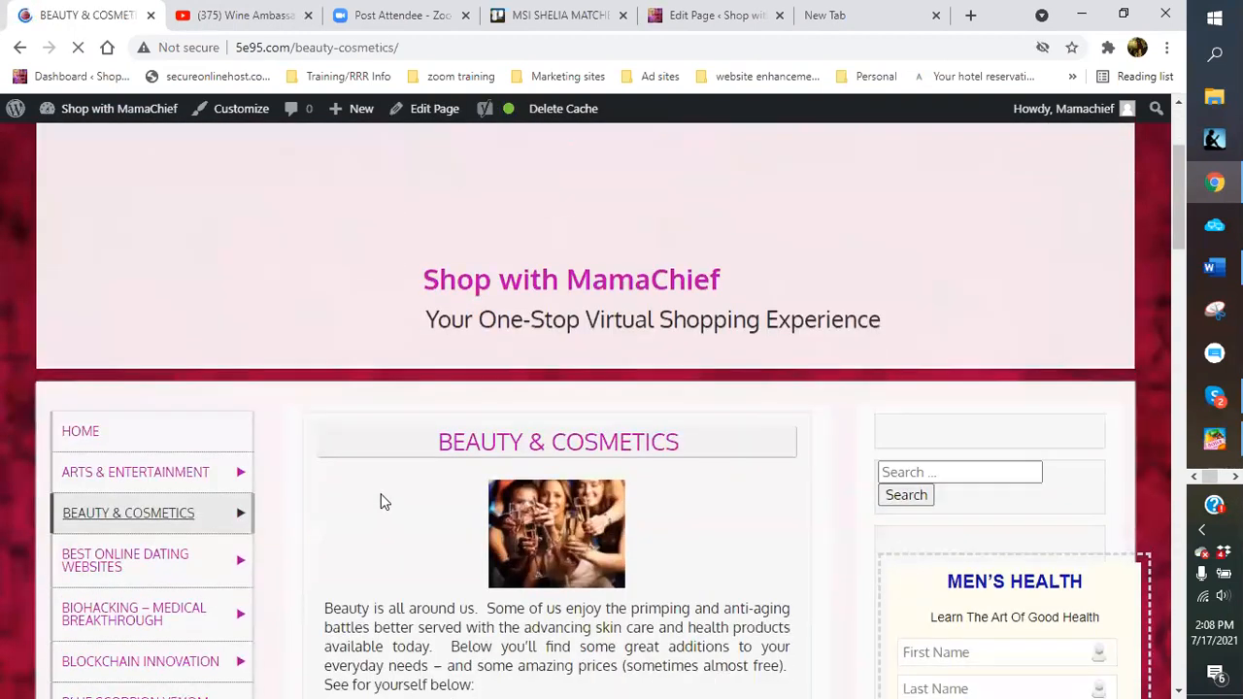
pyautogui.scroll(-3, 382, 501)
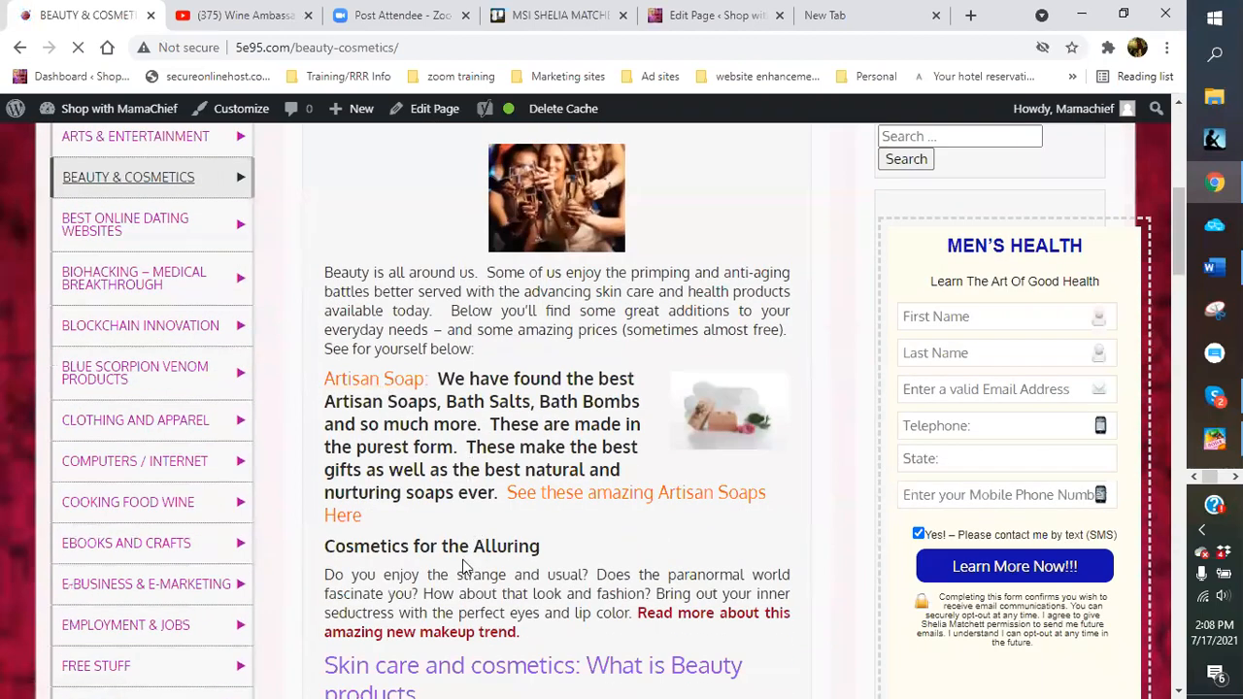
pyautogui.scroll(-1, 464, 566)
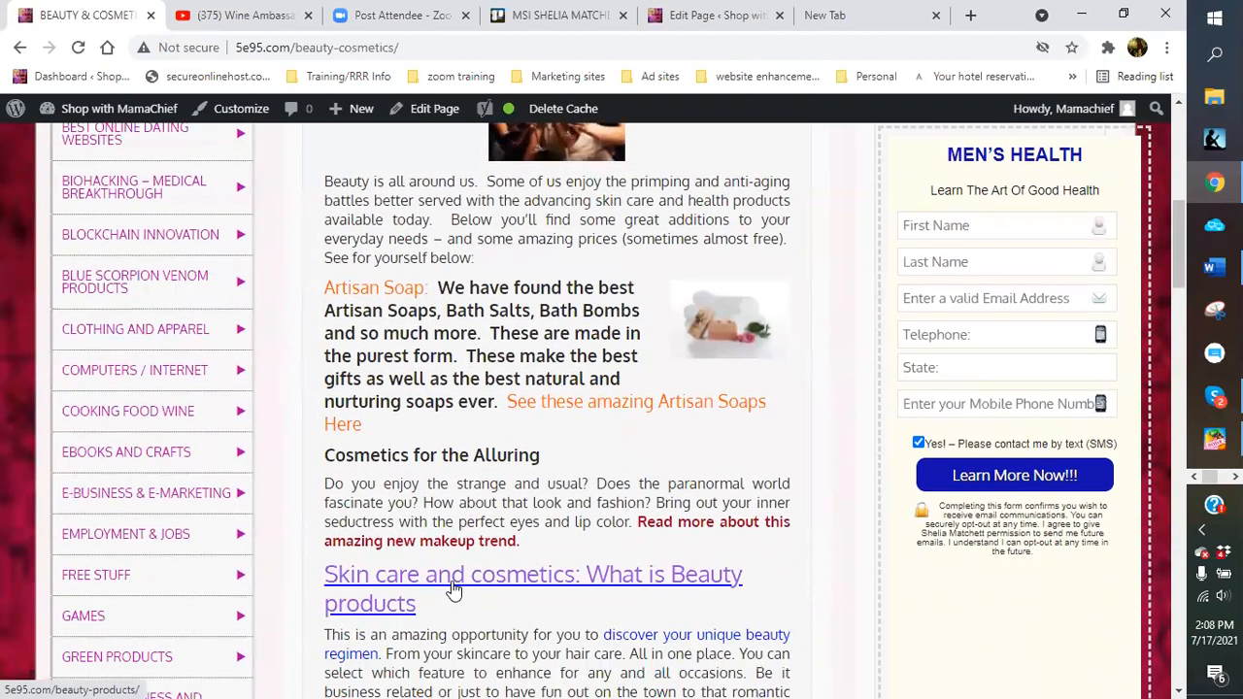
pyautogui.scroll(-2, 452, 587)
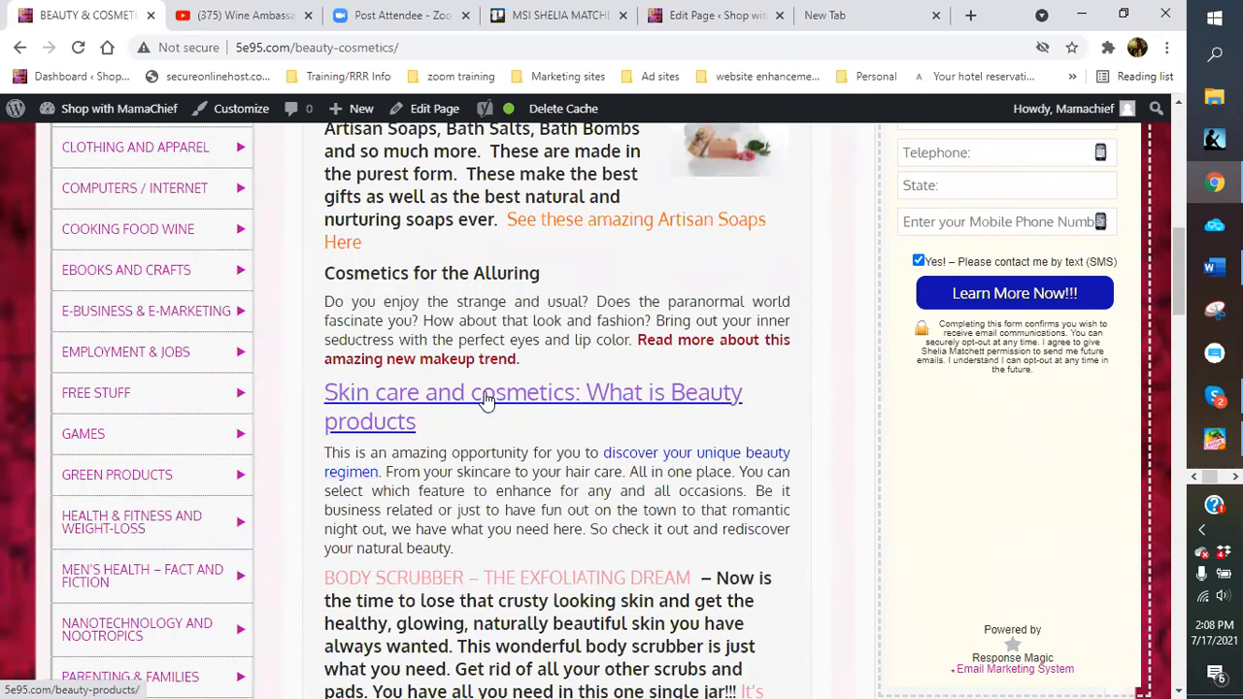
pyautogui.scroll(-4, 485, 401)
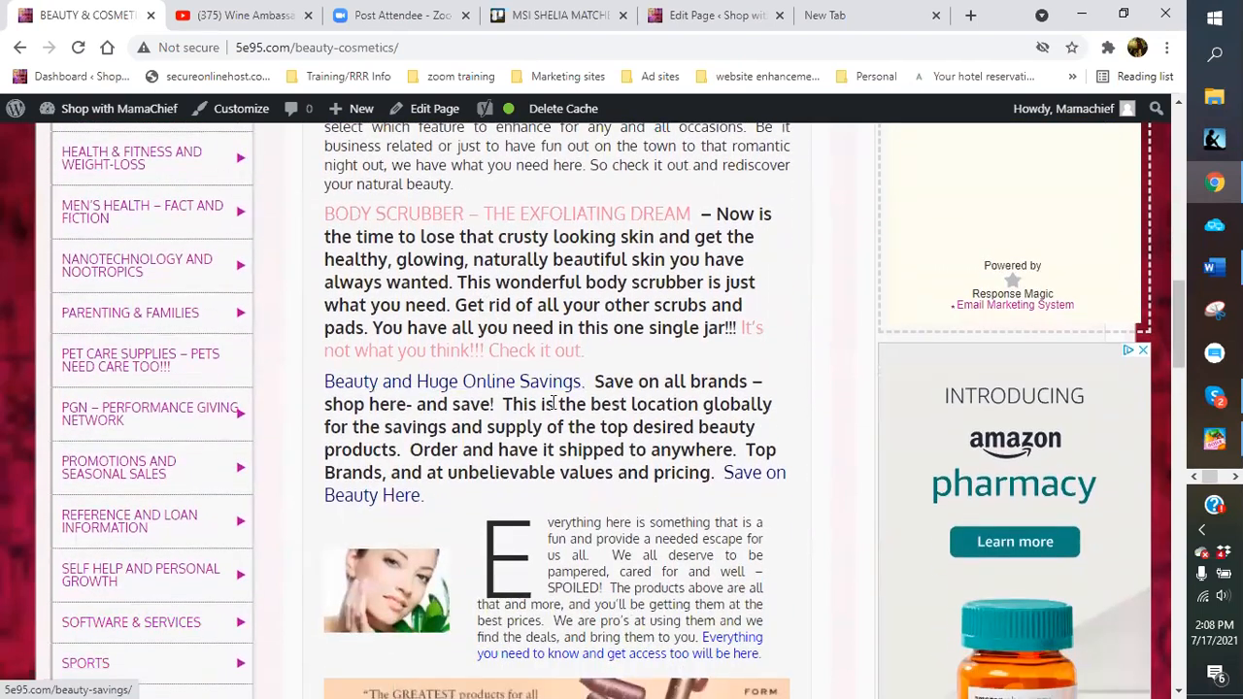
pyautogui.scroll(-2, 419, 494)
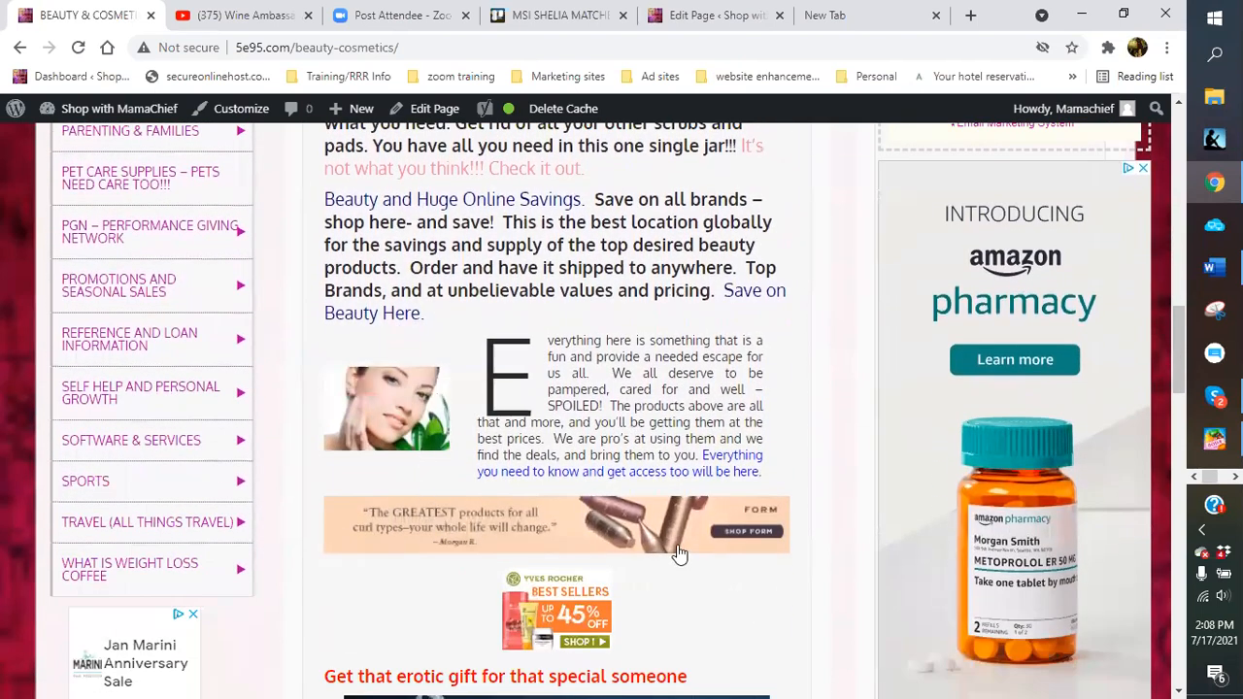
pyautogui.scroll(-5, 674, 550)
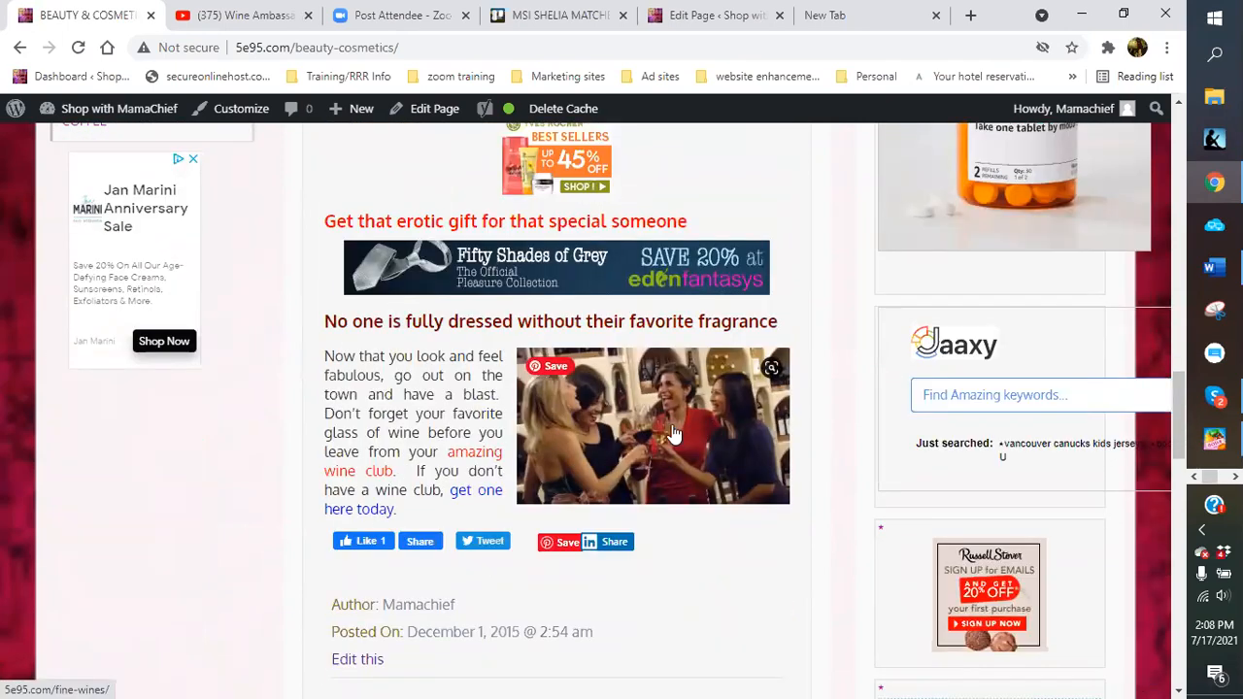
pyautogui.scroll(3, 674, 434)
pyautogui.scroll(8, 674, 434)
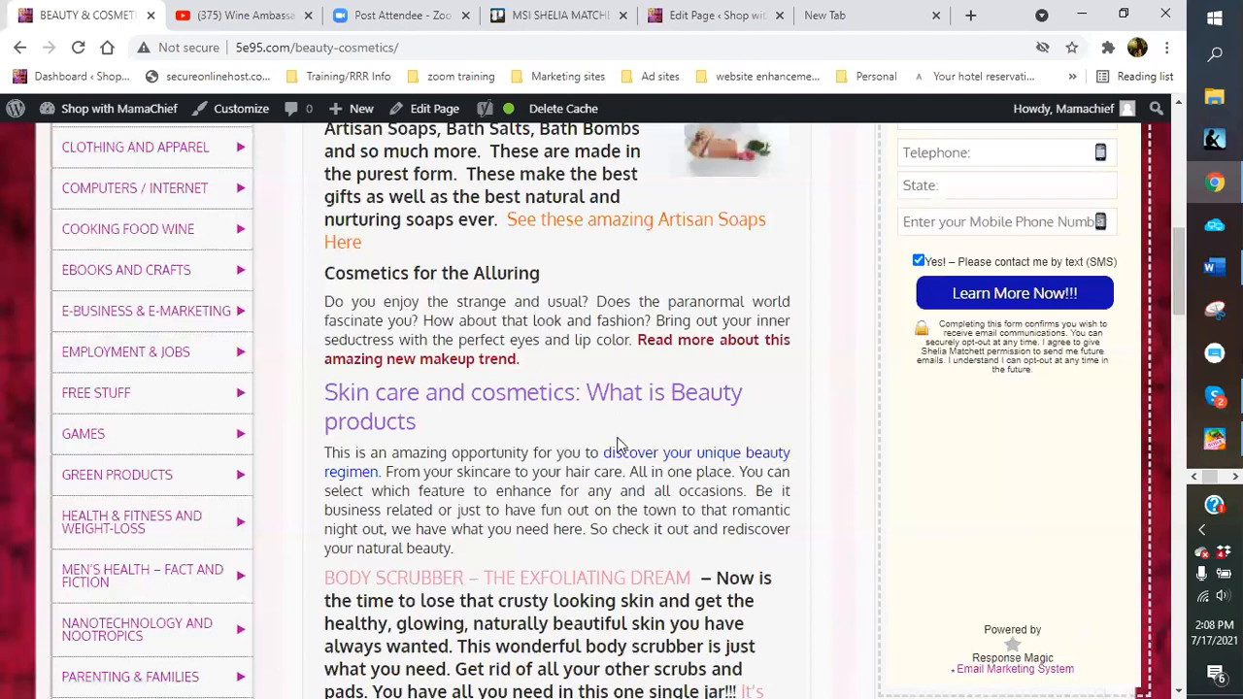
pyautogui.scroll(1, 618, 445)
pyautogui.scroll(2, 619, 445)
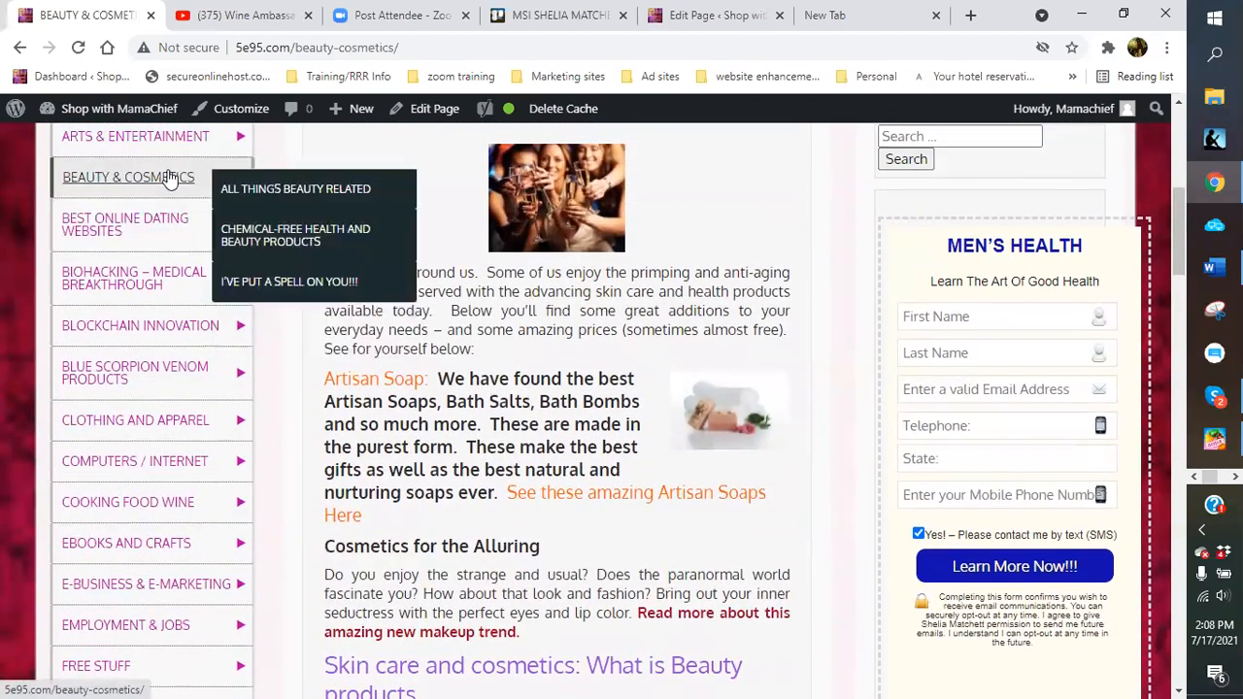
# From the site MENU, expand BEAUTY & COSMETICS and view the All Things Beauty Related page
pyautogui.moveTo(129, 382)
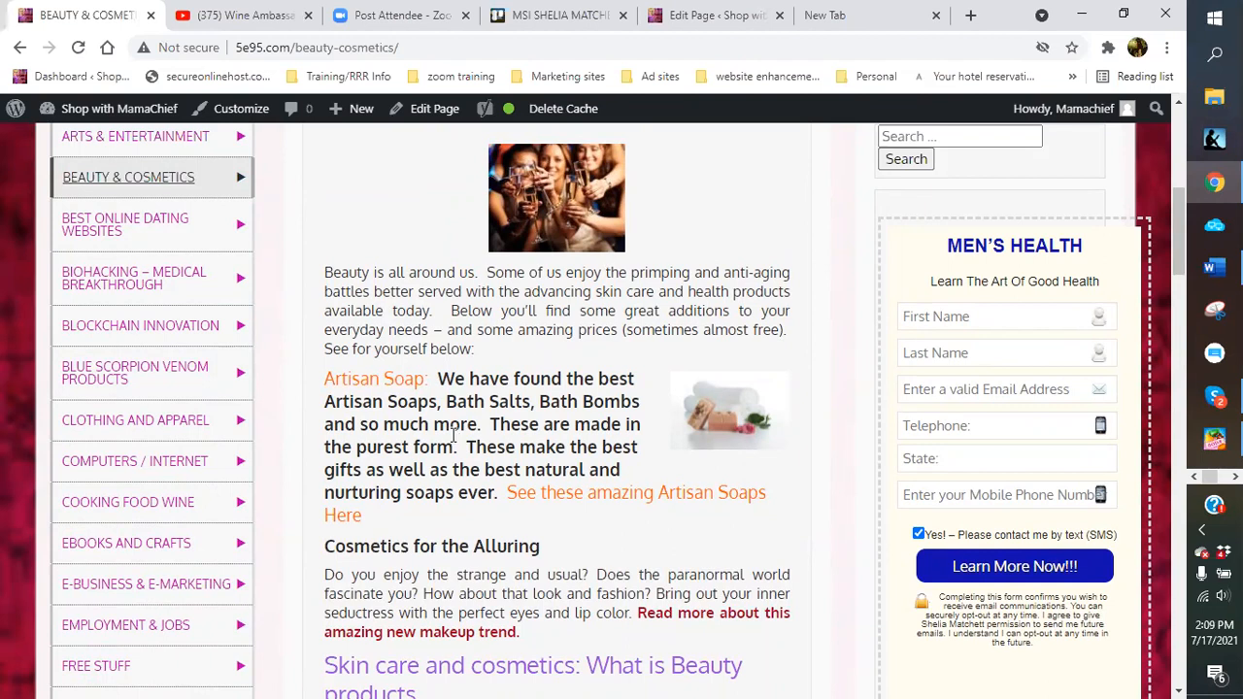
pyautogui.scroll(6, 660, 411)
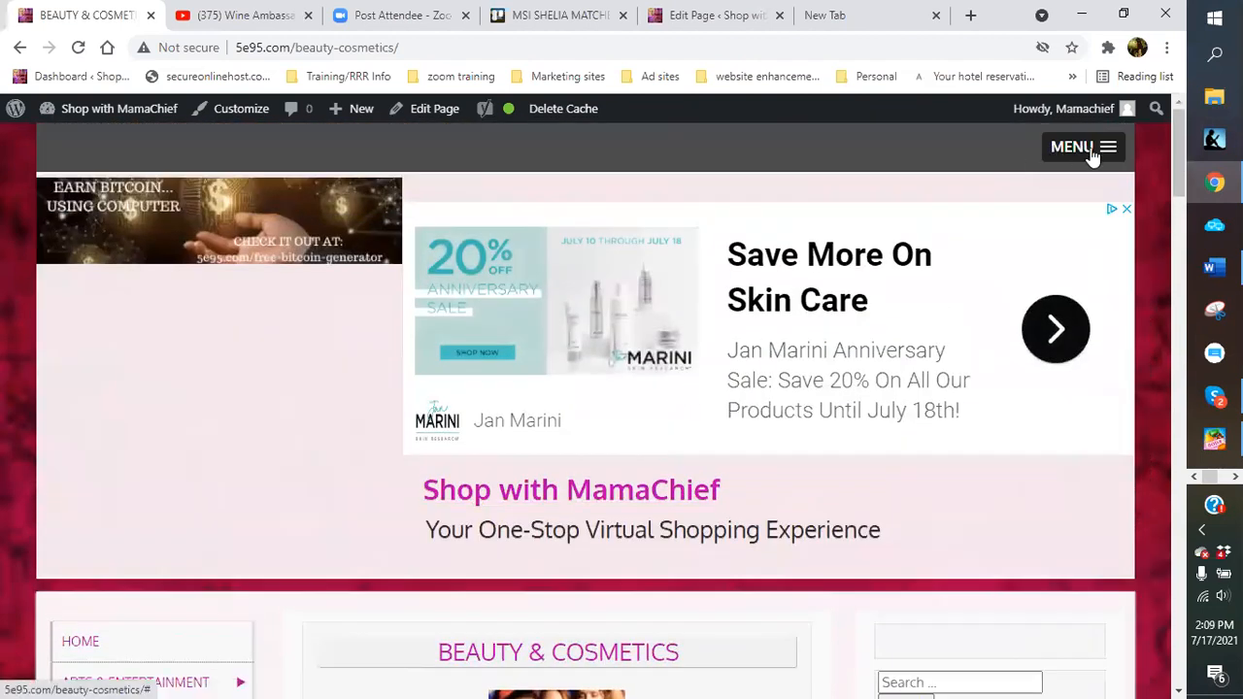
pyautogui.click(1104, 153)
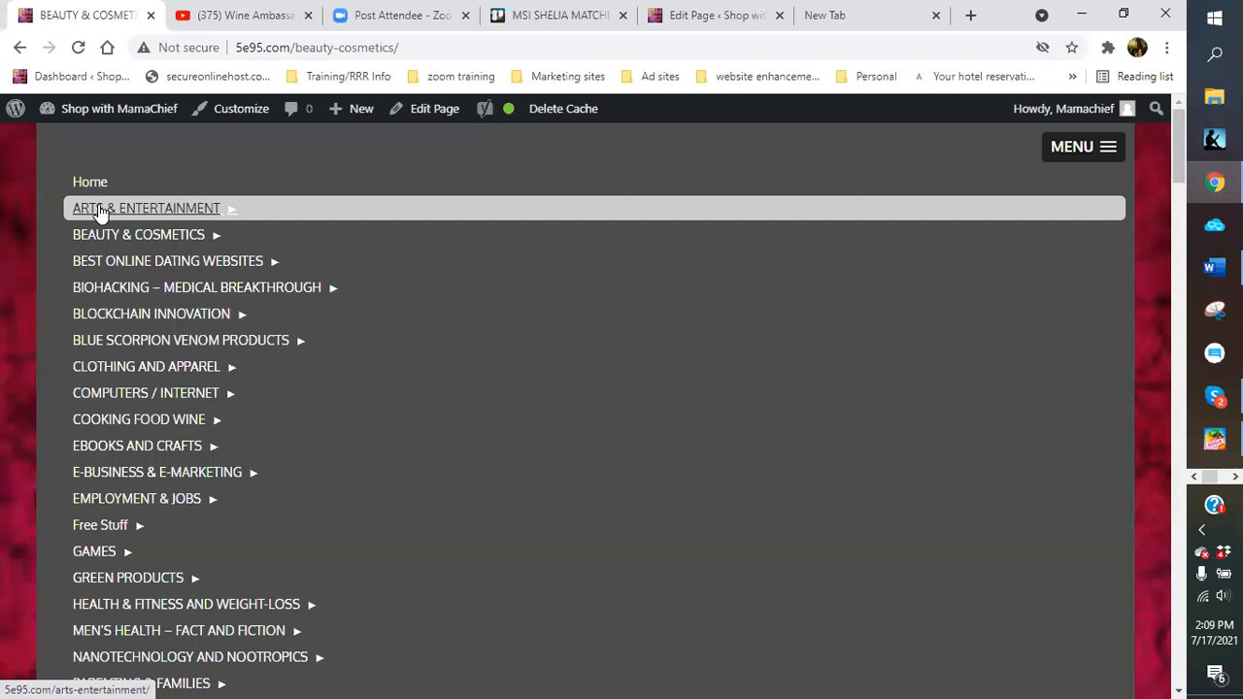
pyautogui.click(100, 212)
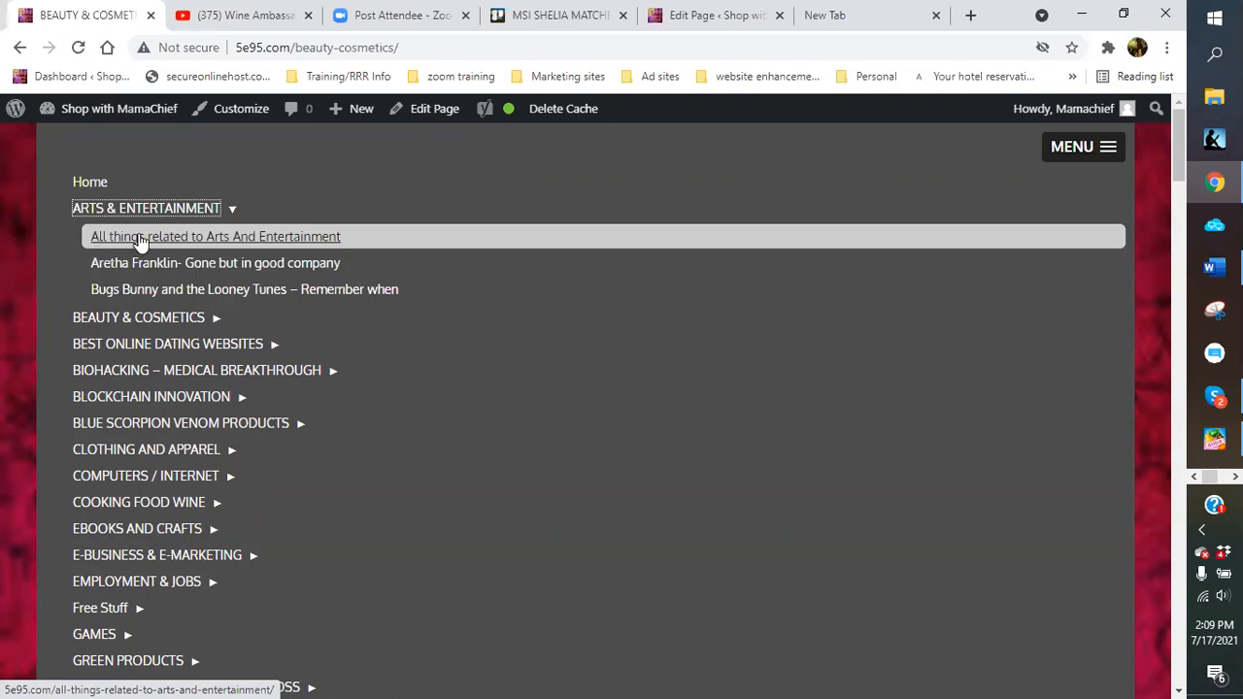
pyautogui.click(136, 320)
pyautogui.click(144, 349)
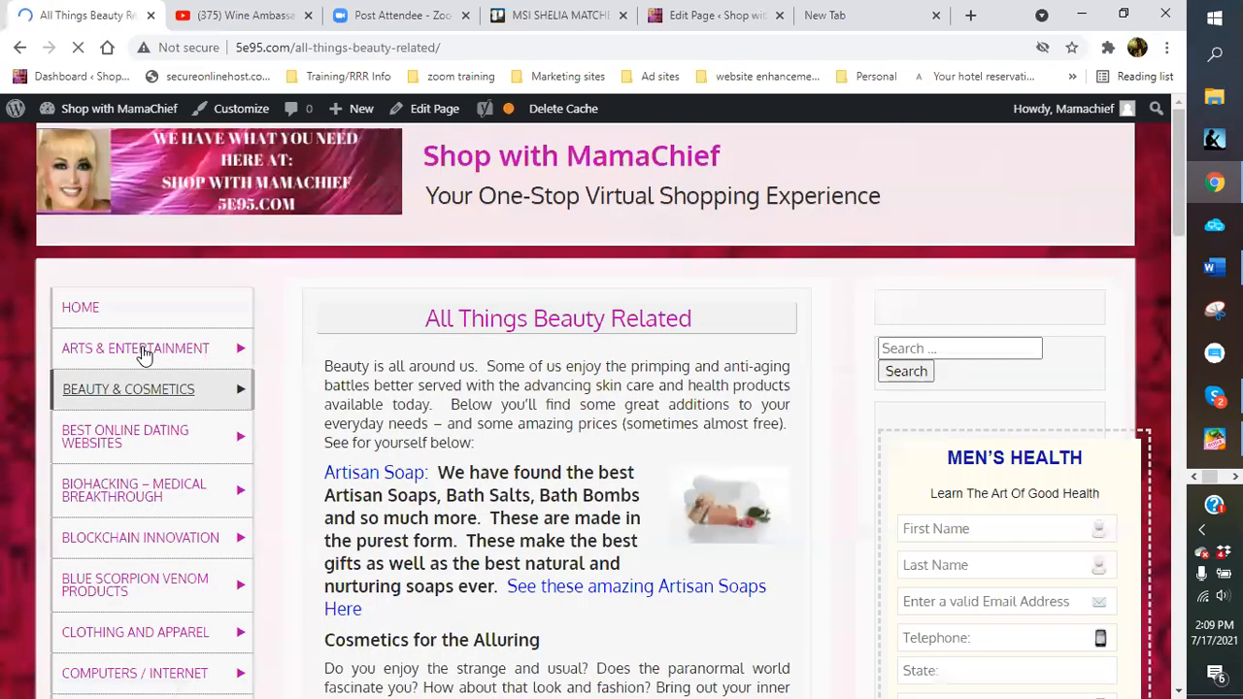
pyautogui.scroll(-4, 398, 414)
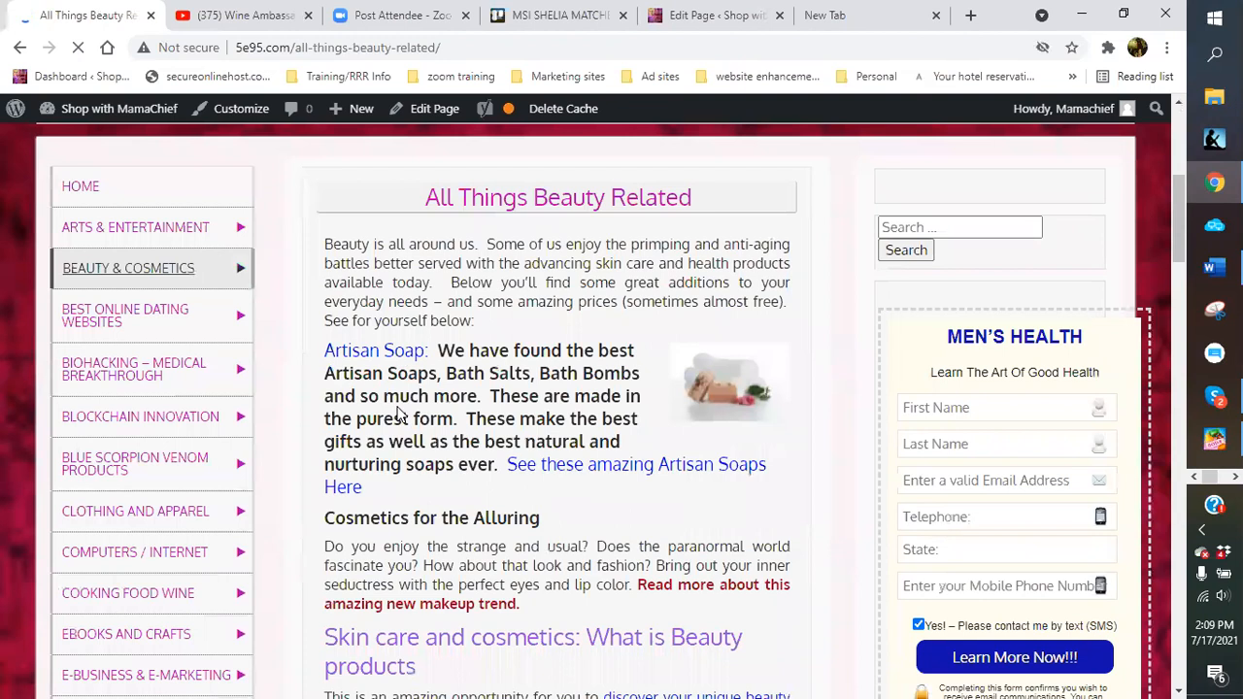
pyautogui.scroll(-2, 420, 472)
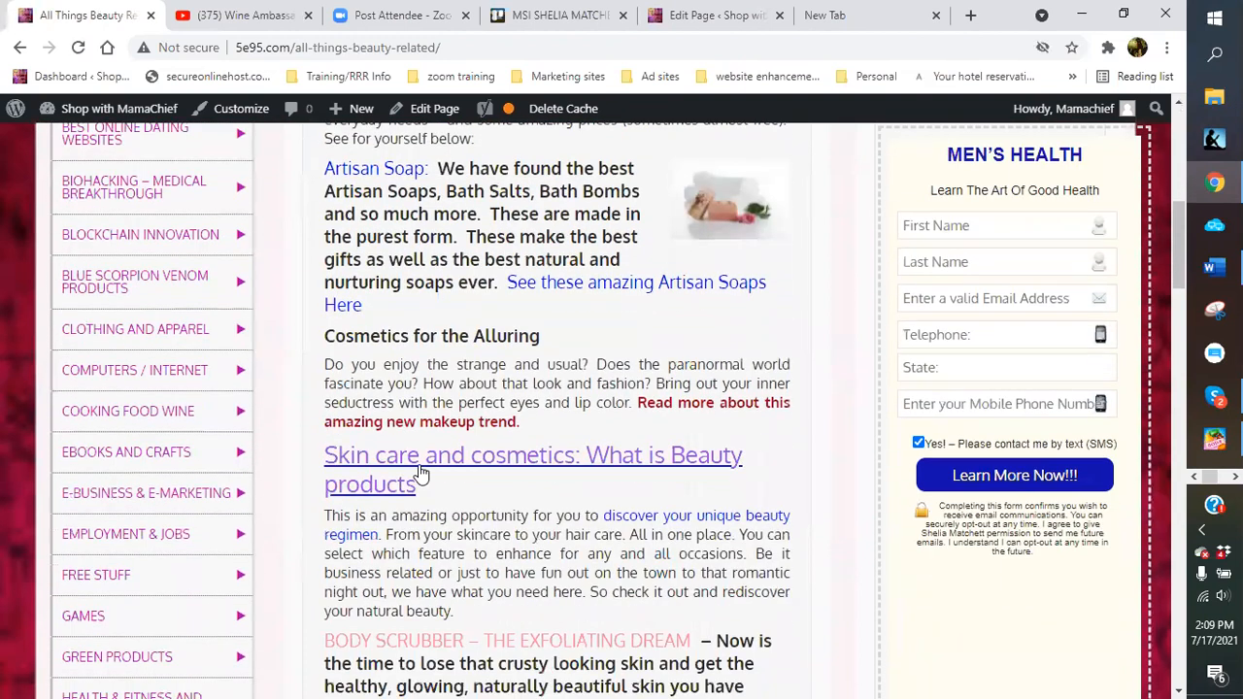
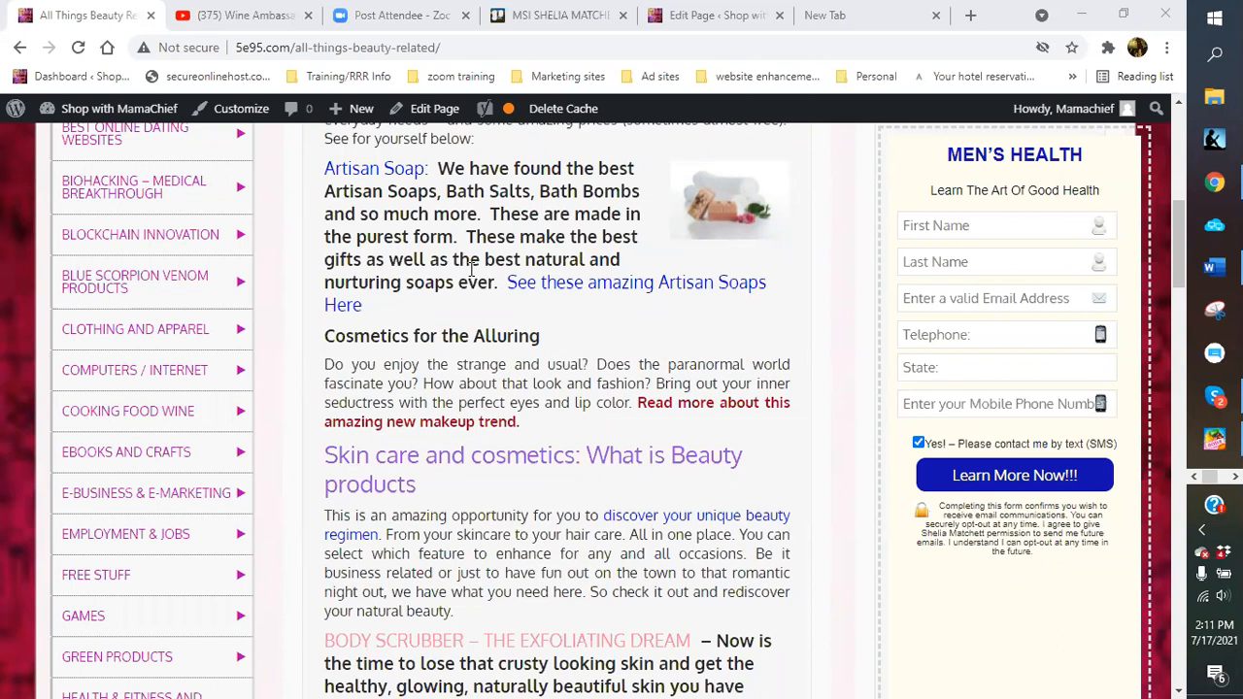
# Open the PGN – Performance Giving Network page from the site's sidebar menu
pyautogui.moveTo(94, 300)
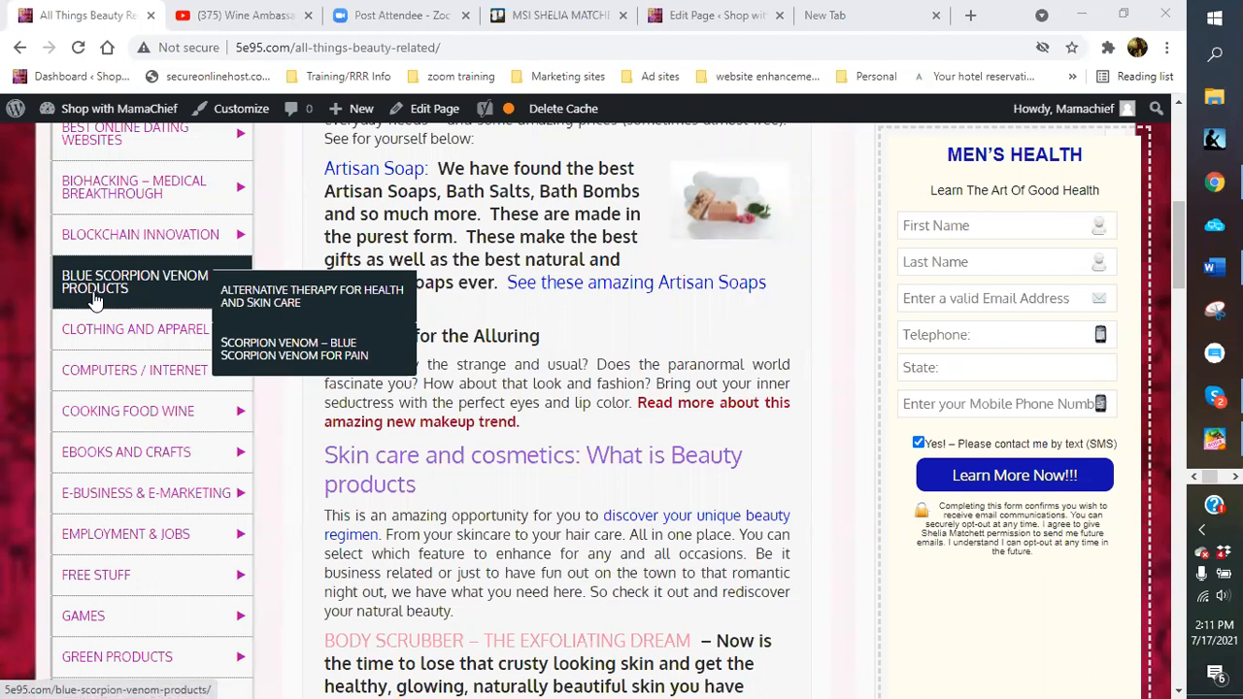
pyautogui.scroll(-2, 133, 410)
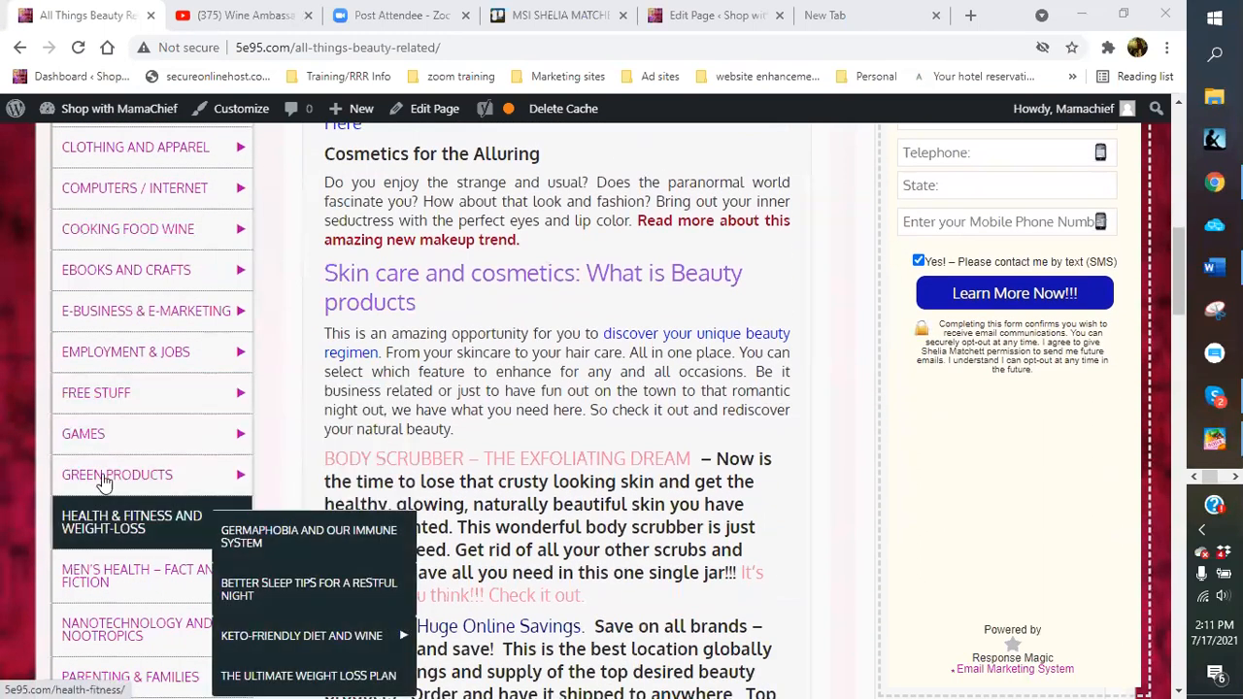
pyautogui.moveTo(84, 468)
pyautogui.moveTo(94, 442)
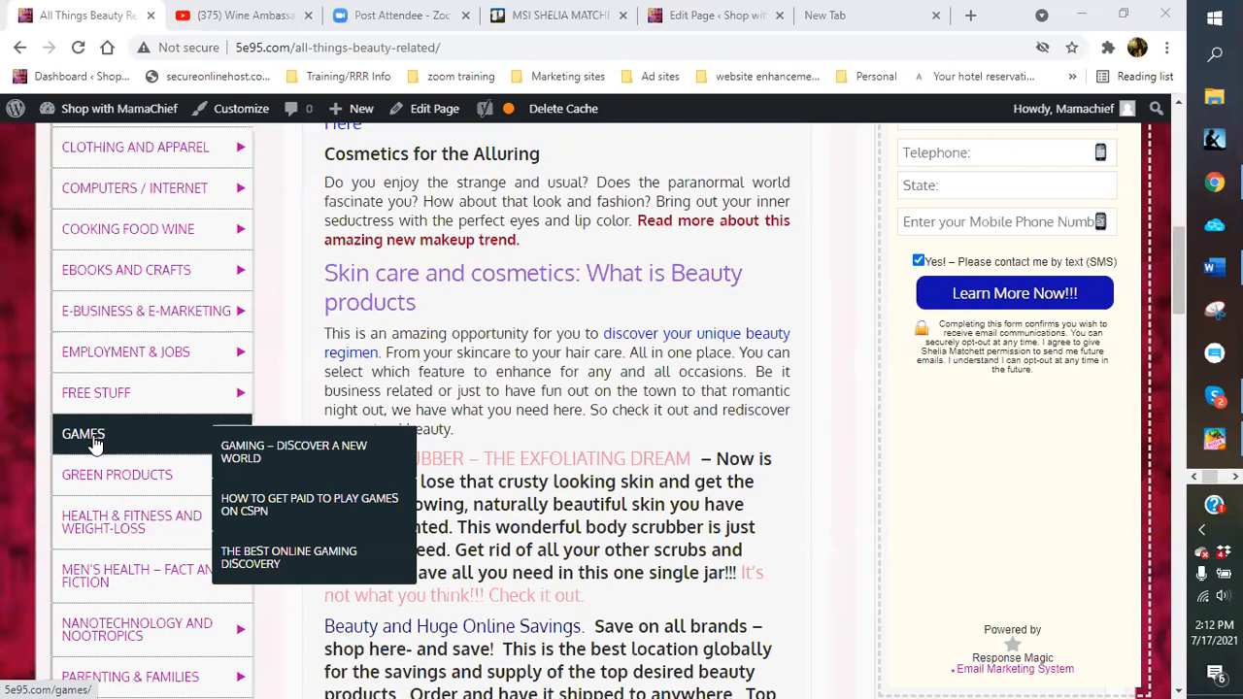
pyautogui.scroll(-3, 134, 549)
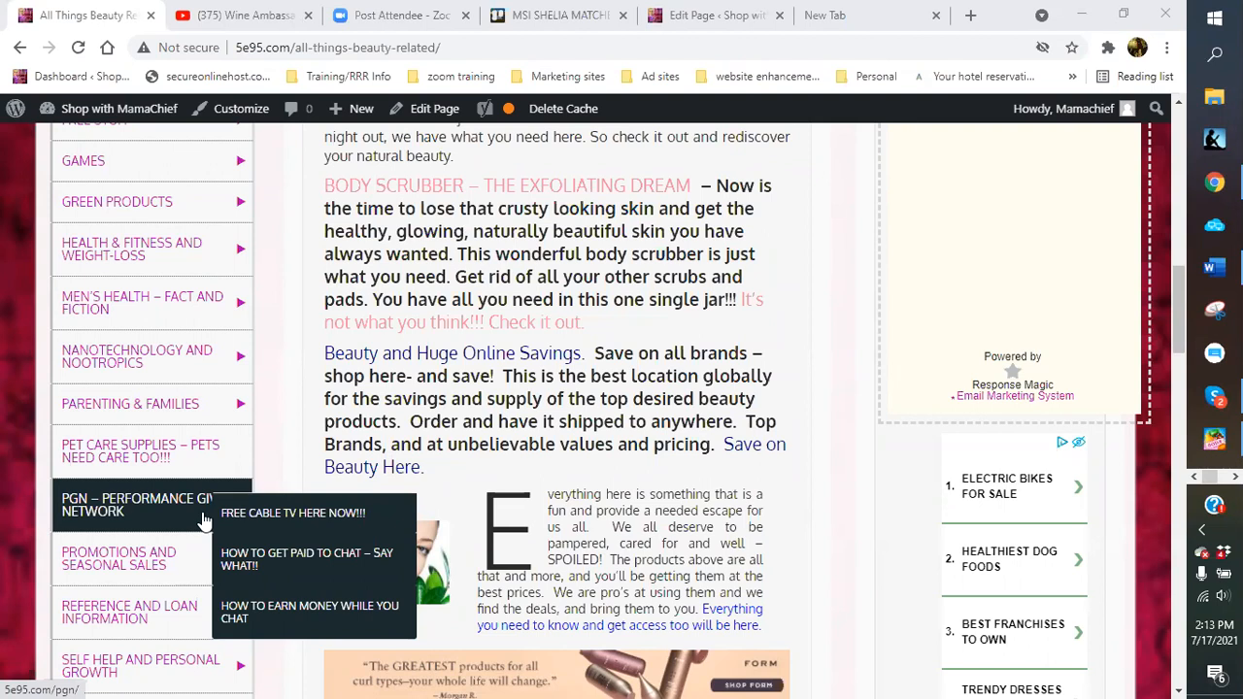
pyautogui.click(155, 508)
pyautogui.click(155, 508)
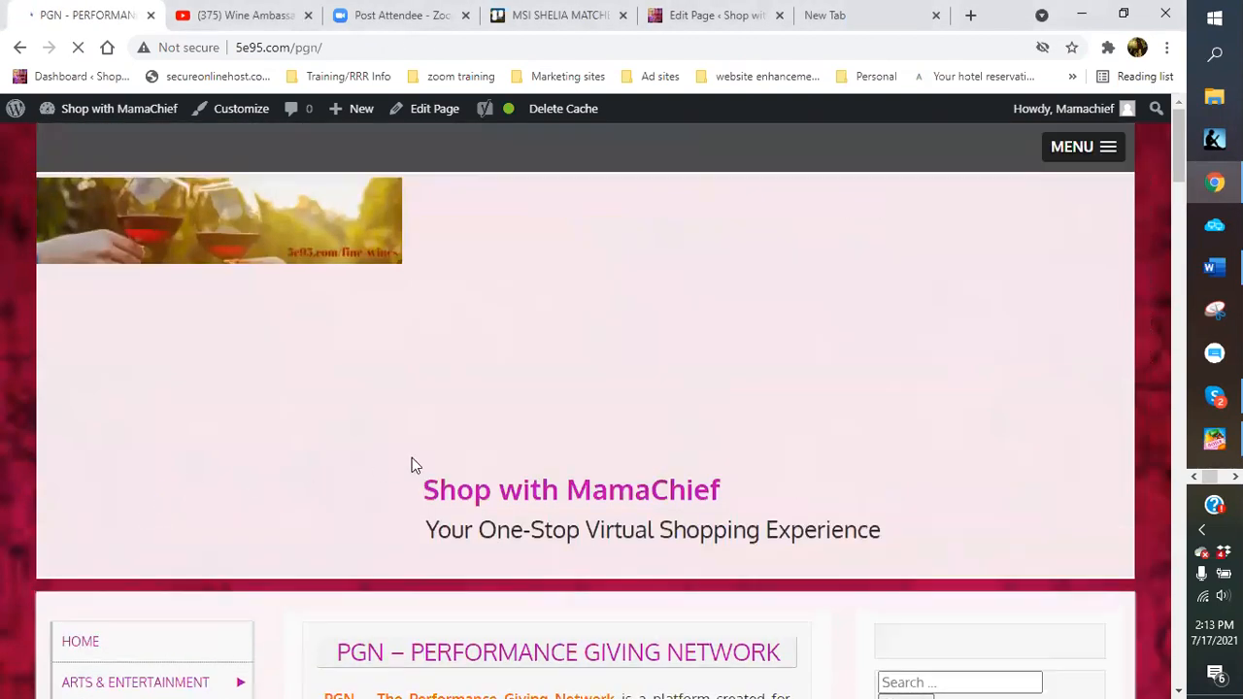
# Scroll the PGN page down to the footer and back, then switch to editing it
pyautogui.scroll(-3, 411, 465)
pyautogui.scroll(-9, 411, 456)
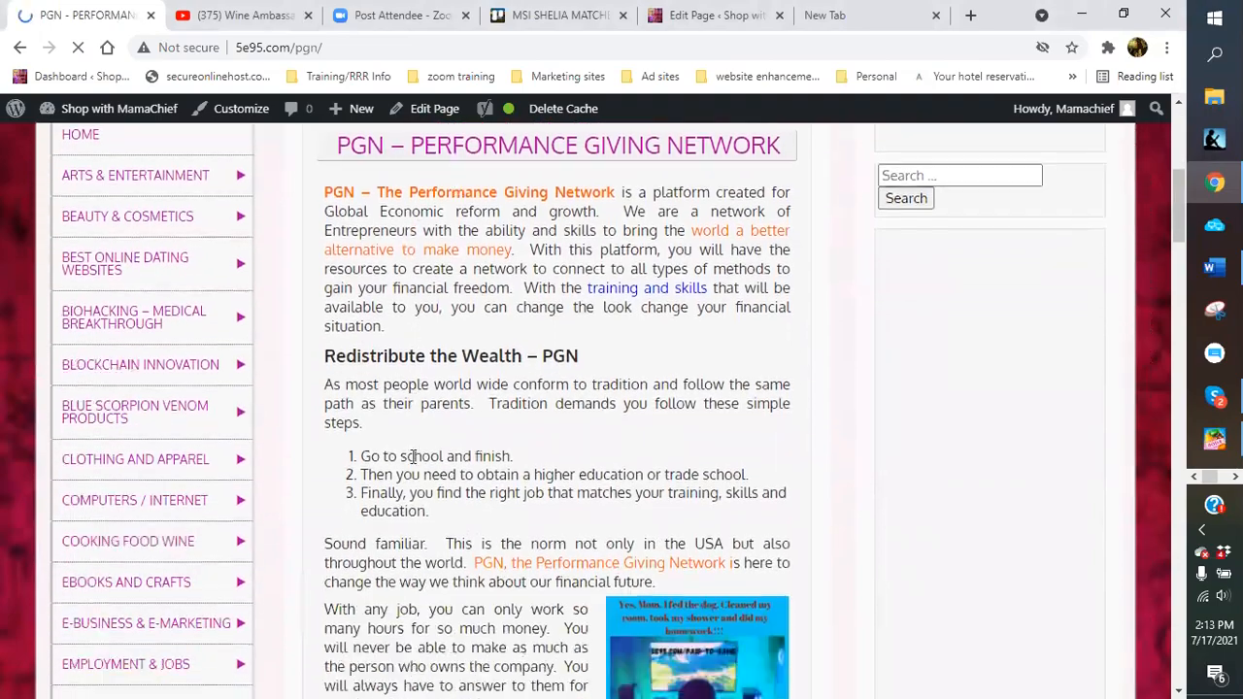
pyautogui.scroll(-15, 411, 465)
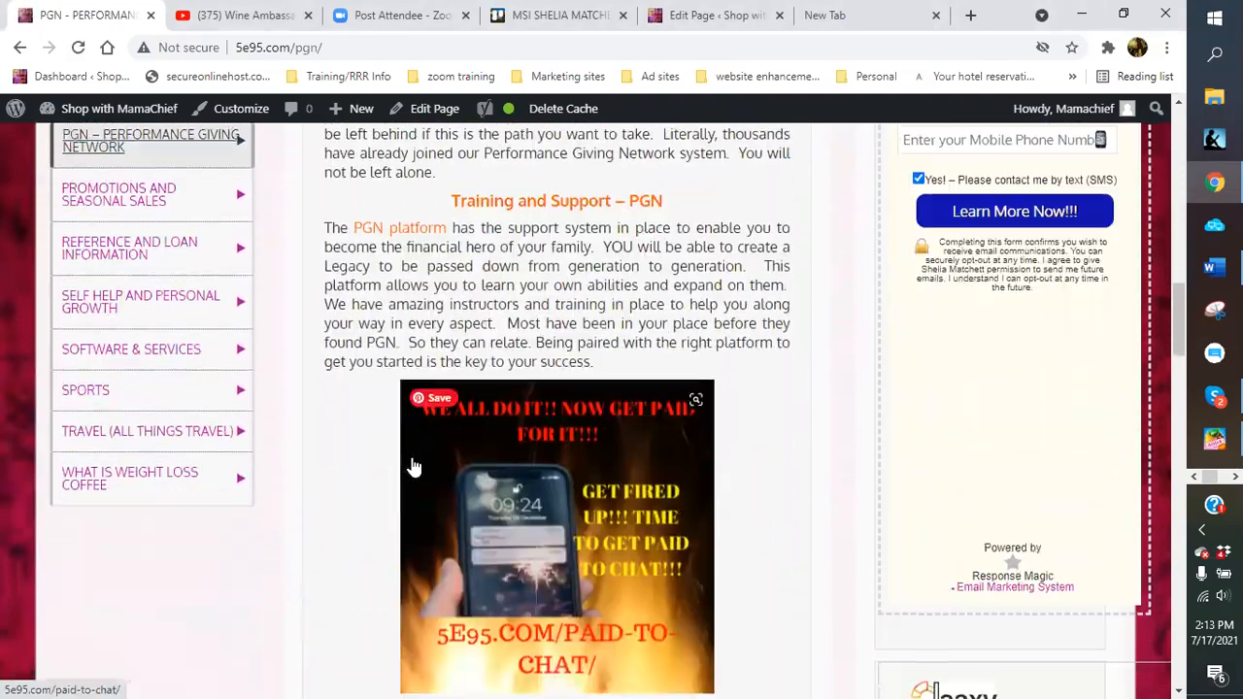
pyautogui.scroll(-20, 412, 465)
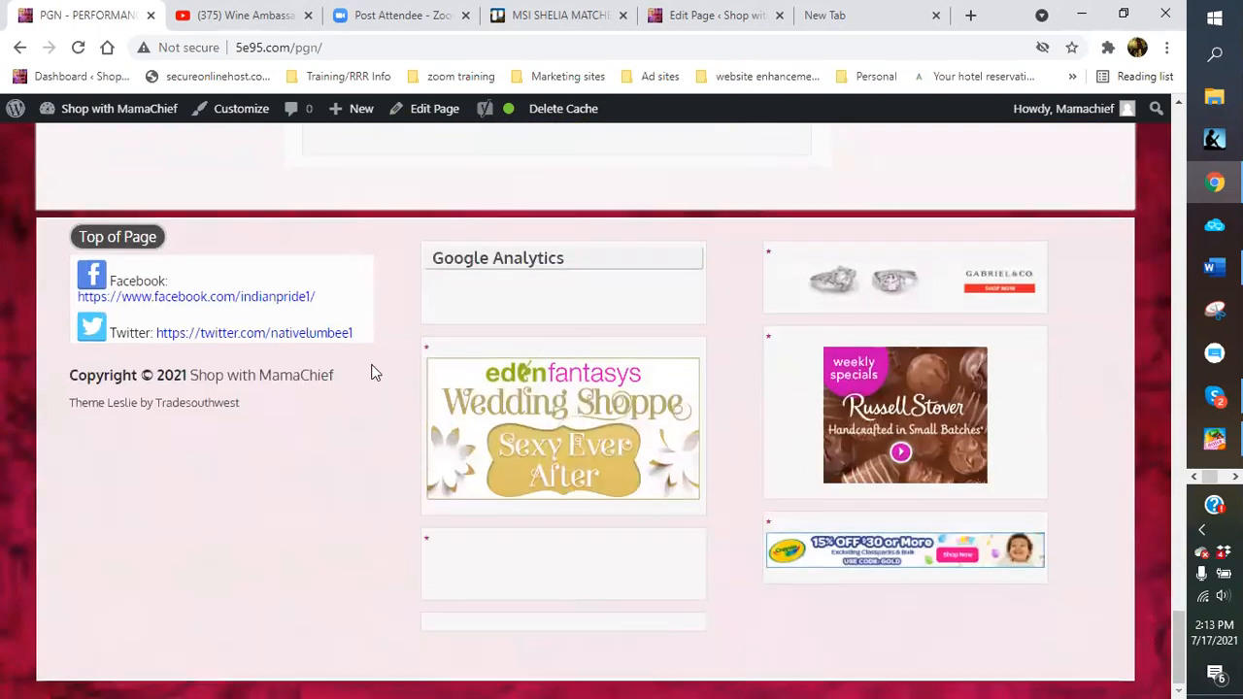
pyautogui.scroll(7, 389, 366)
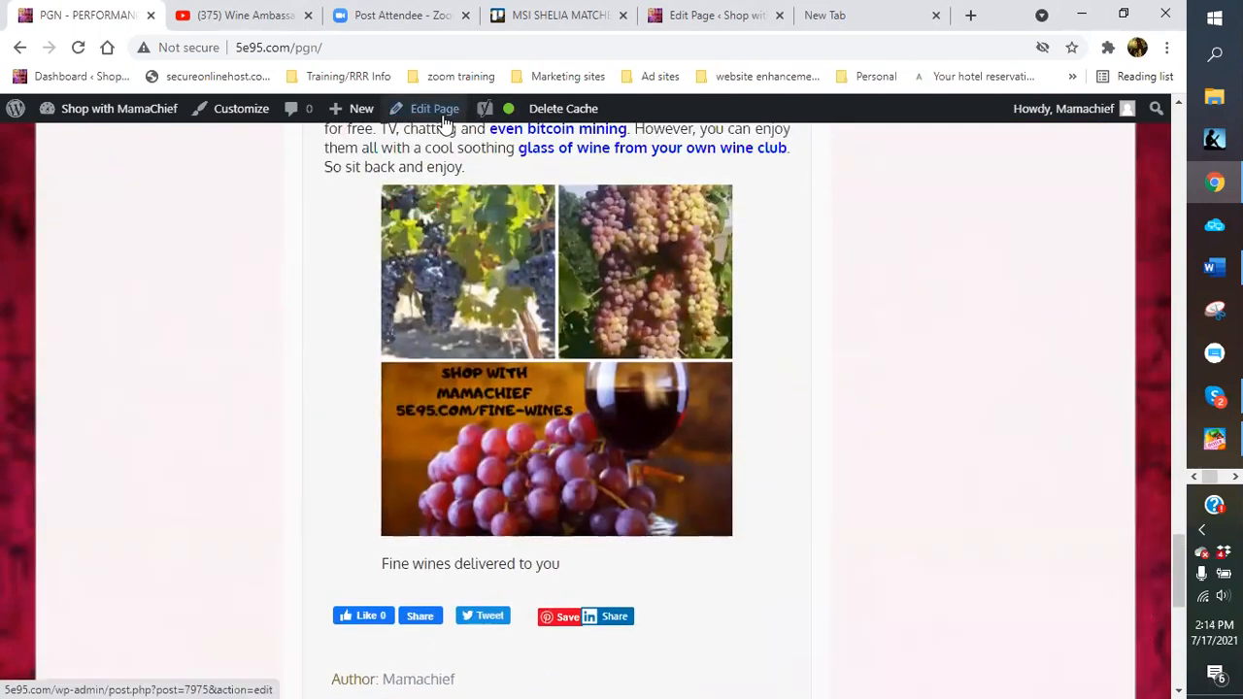
pyautogui.click(445, 116)
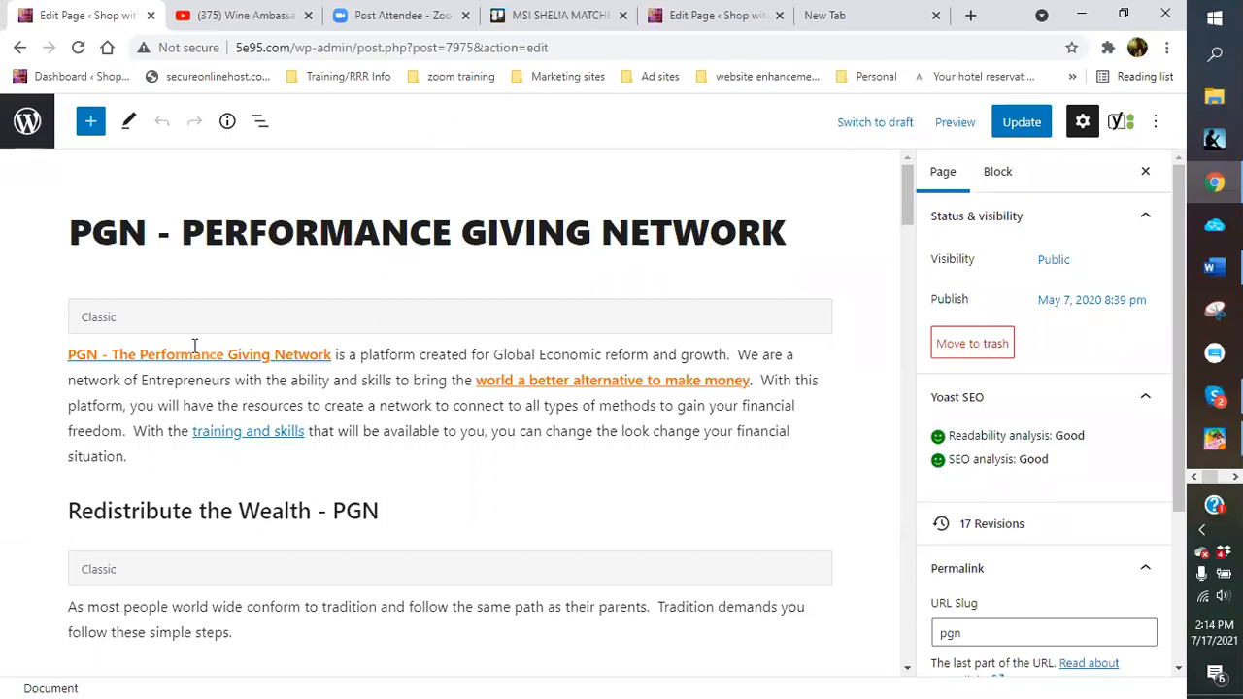
# Scroll to the Yoast SEO panel and check the keyphrase, Google preview, slug 'pgn' and meta description
pyautogui.scroll(-20, 384, 312)
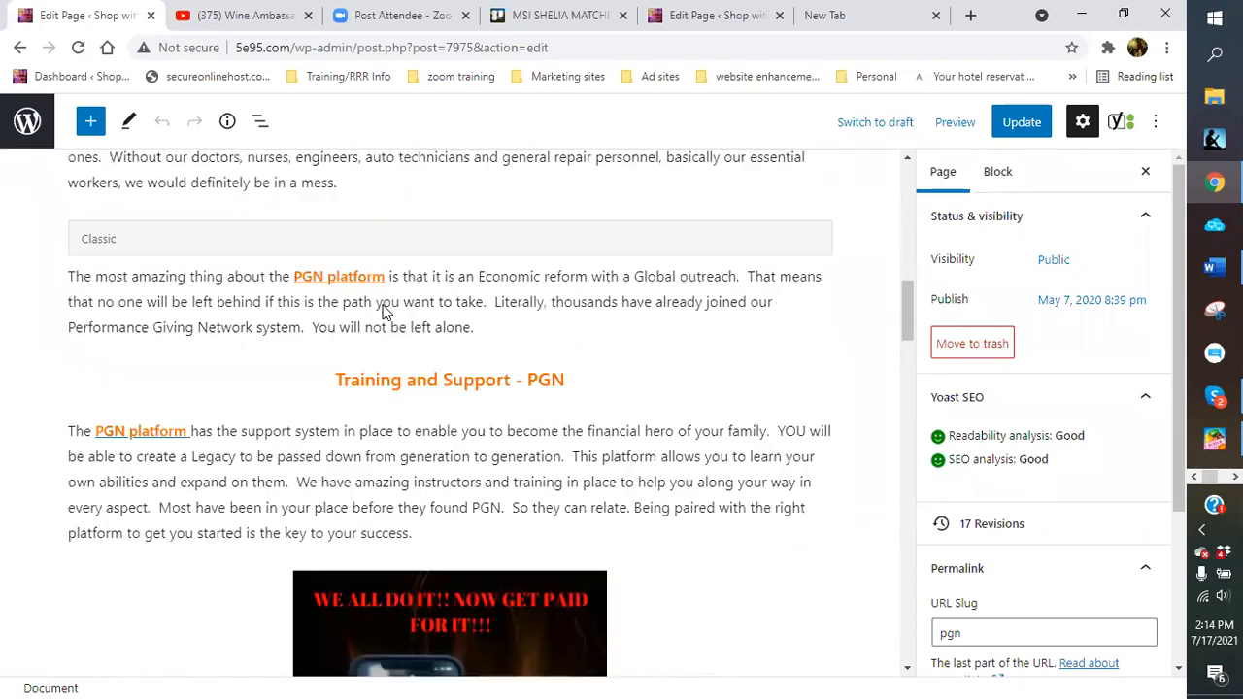
pyautogui.scroll(-20, 383, 312)
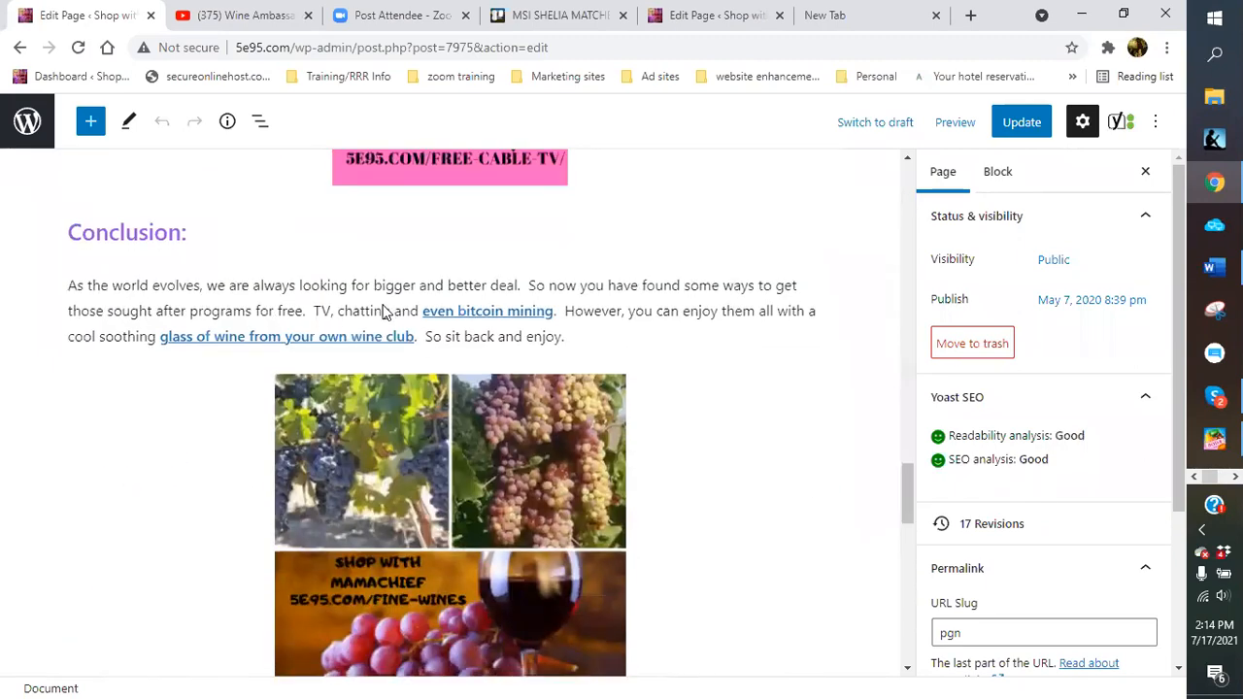
pyautogui.scroll(-4, 383, 312)
pyautogui.scroll(2, 217, 311)
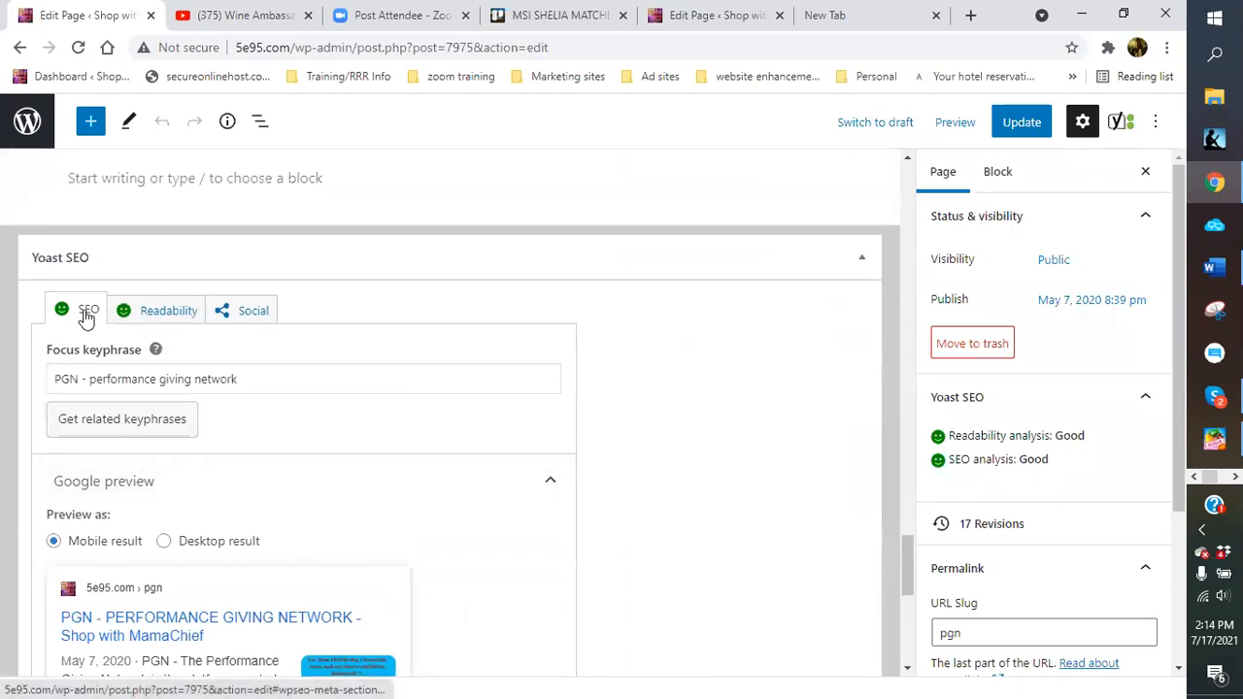
pyautogui.scroll(-5, 295, 399)
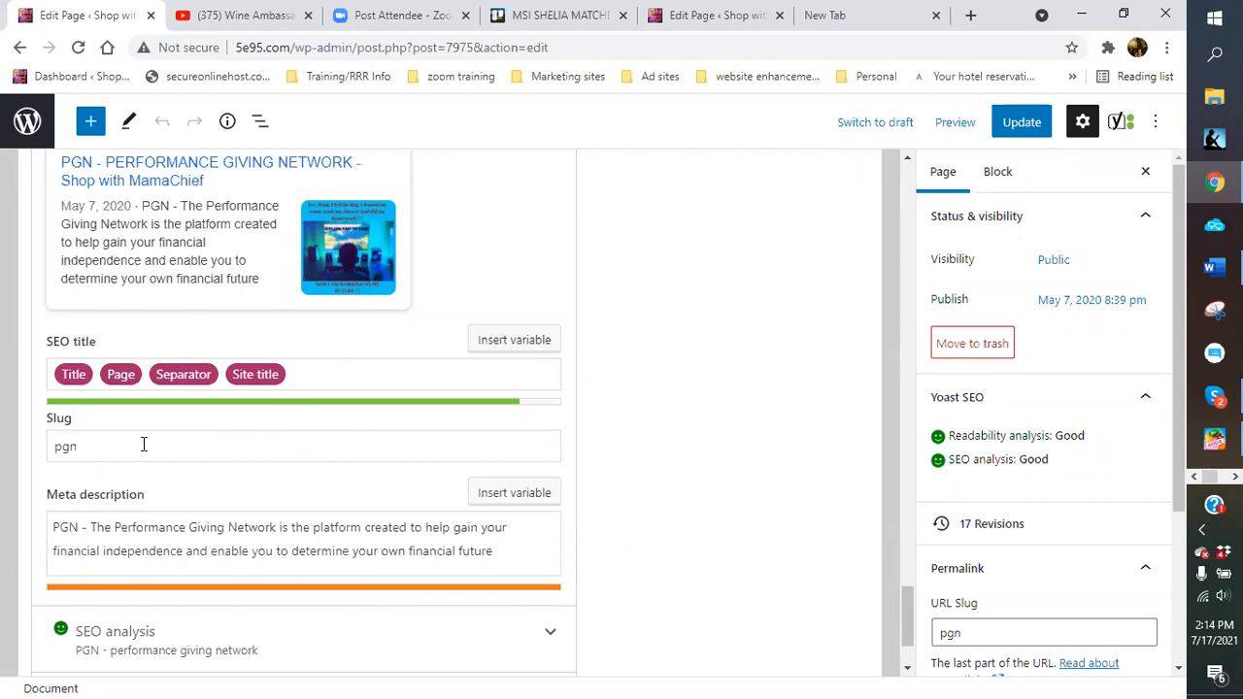
pyautogui.scroll(-1, 165, 485)
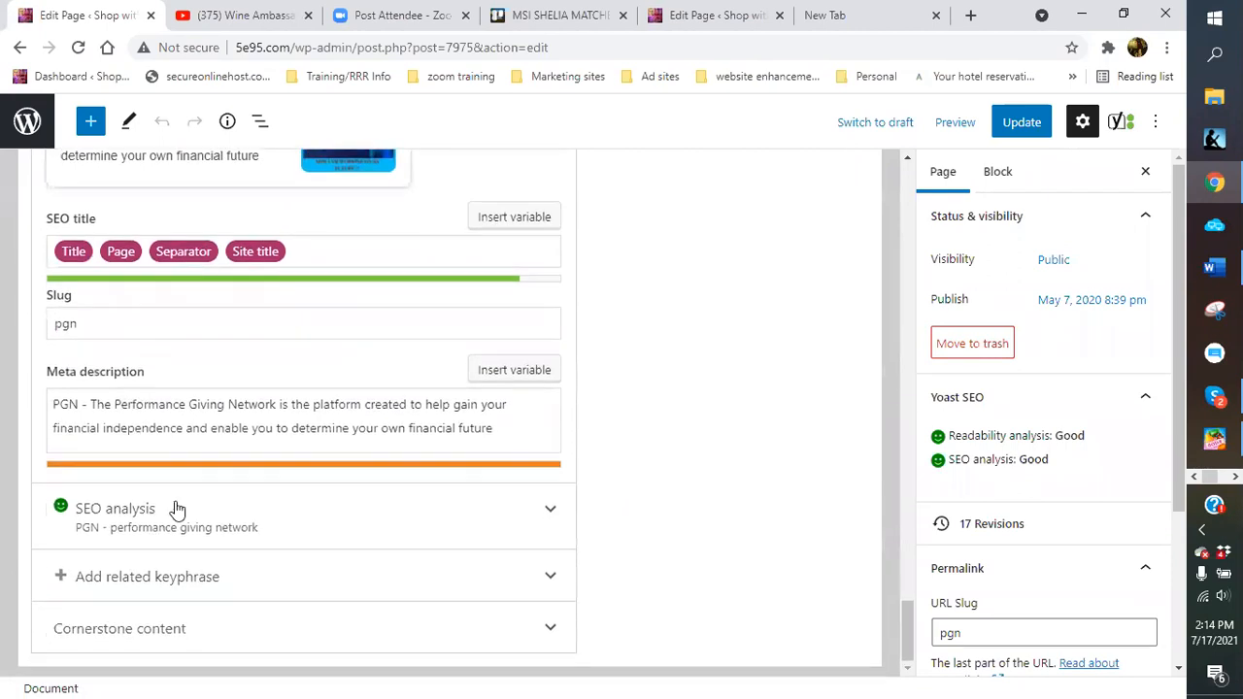
# Expand the Yoast SEO analysis, review its two problems, improvements and good results, then check the 'pgn' slug
pyautogui.click(394, 518)
pyautogui.scroll(-3, 369, 515)
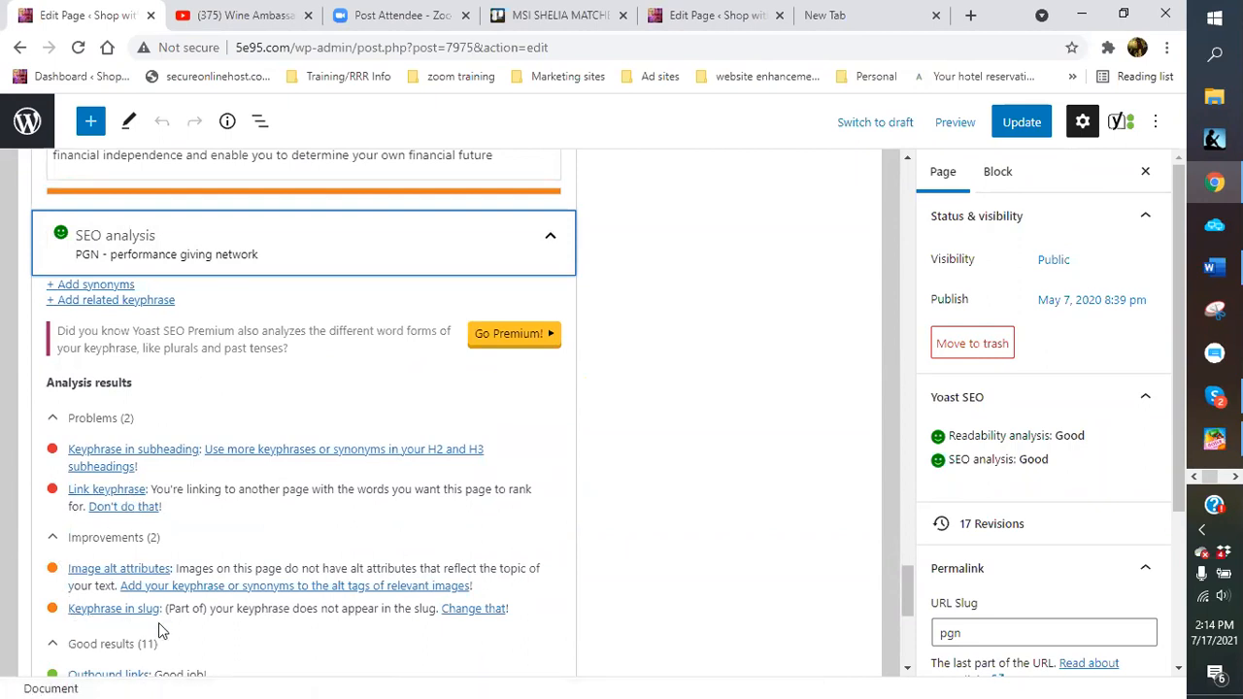
pyautogui.scroll(1, 159, 623)
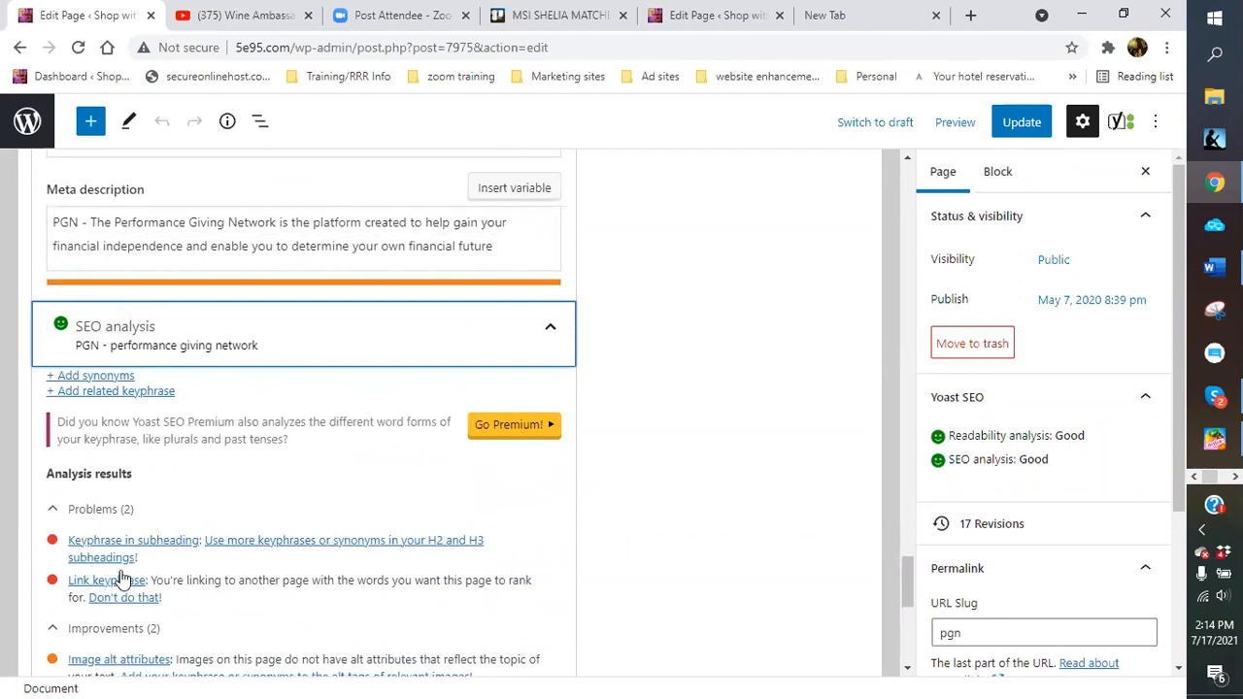
pyautogui.scroll(6, 224, 561)
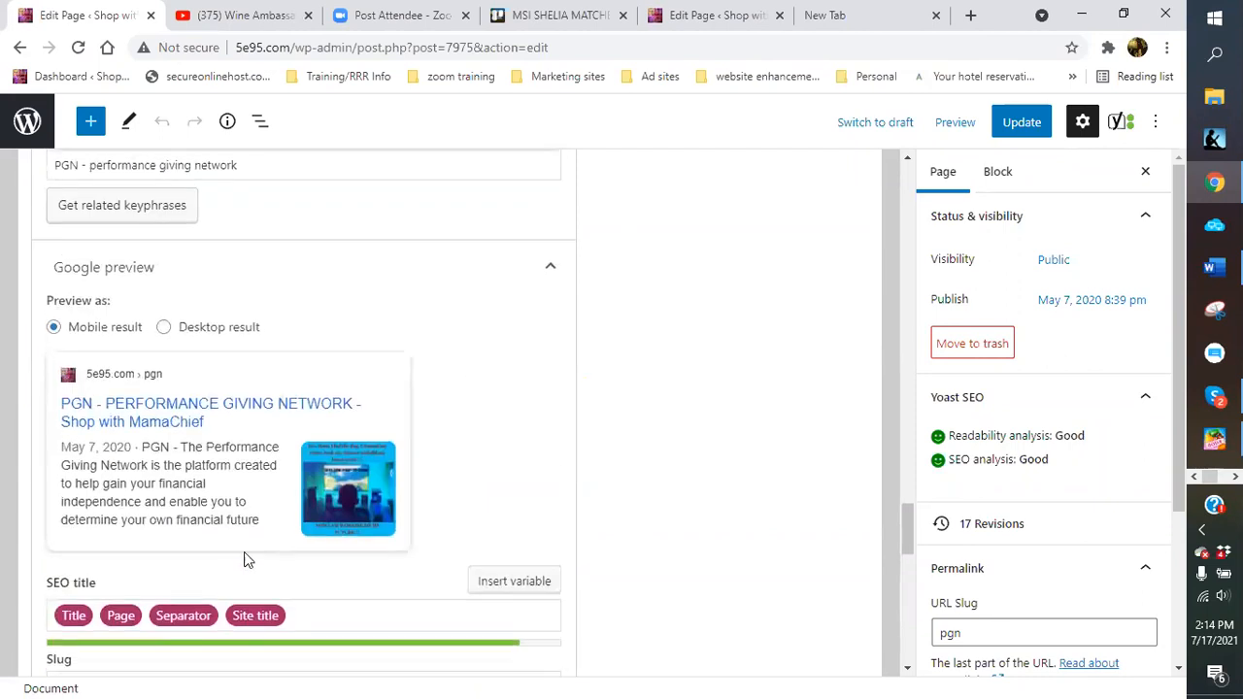
pyautogui.scroll(4, 253, 544)
pyautogui.scroll(2, 263, 524)
pyautogui.scroll(-15, 258, 541)
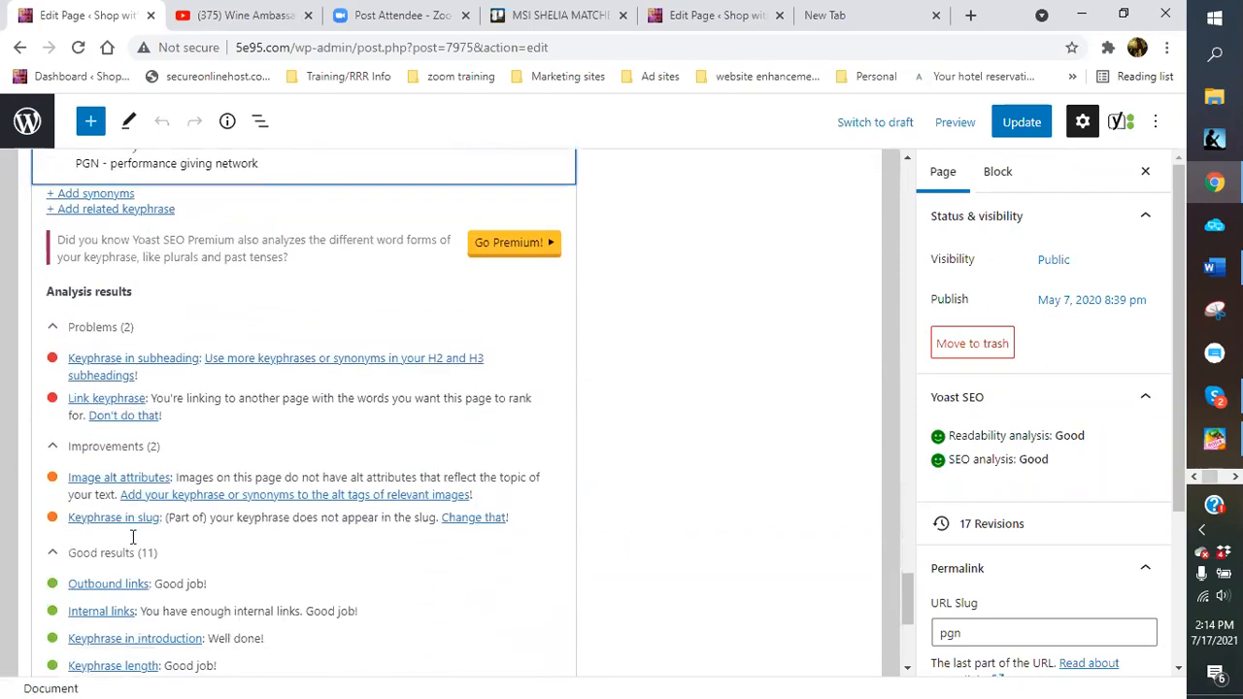
pyautogui.scroll(3, 132, 539)
pyautogui.click(103, 233)
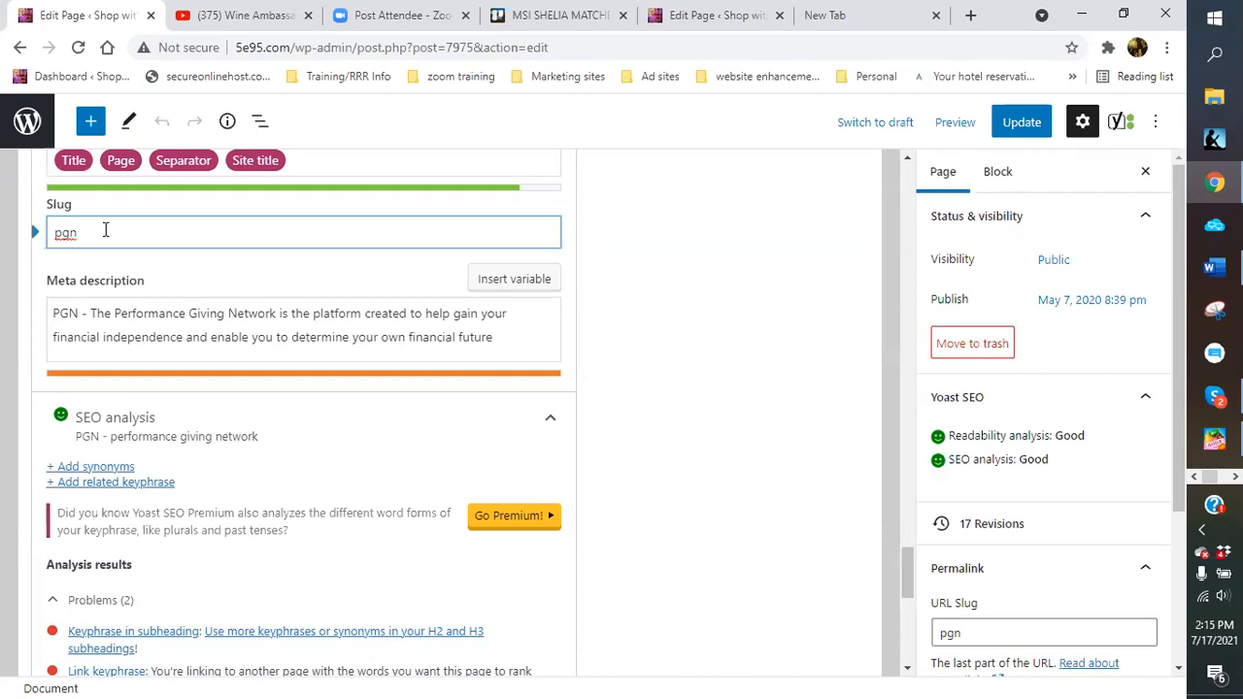
# Update the PGN page so it saves as its 18th revision
pyautogui.scroll(7, 161, 214)
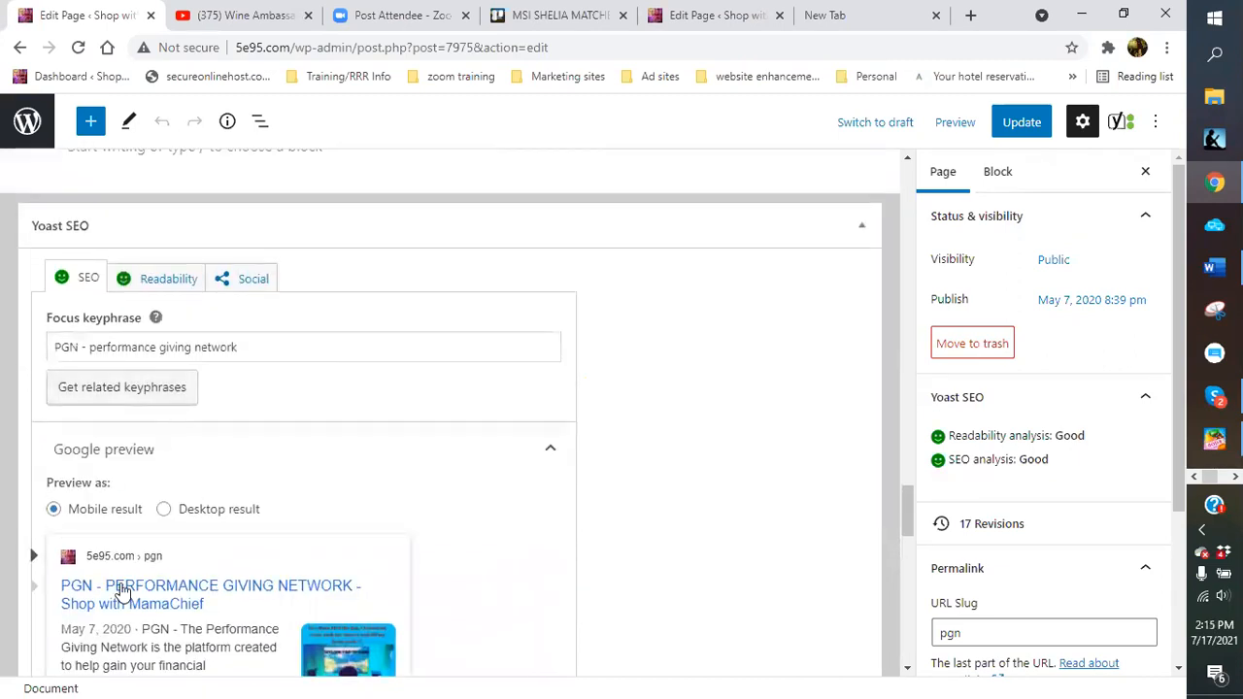
pyautogui.scroll(-2, 191, 596)
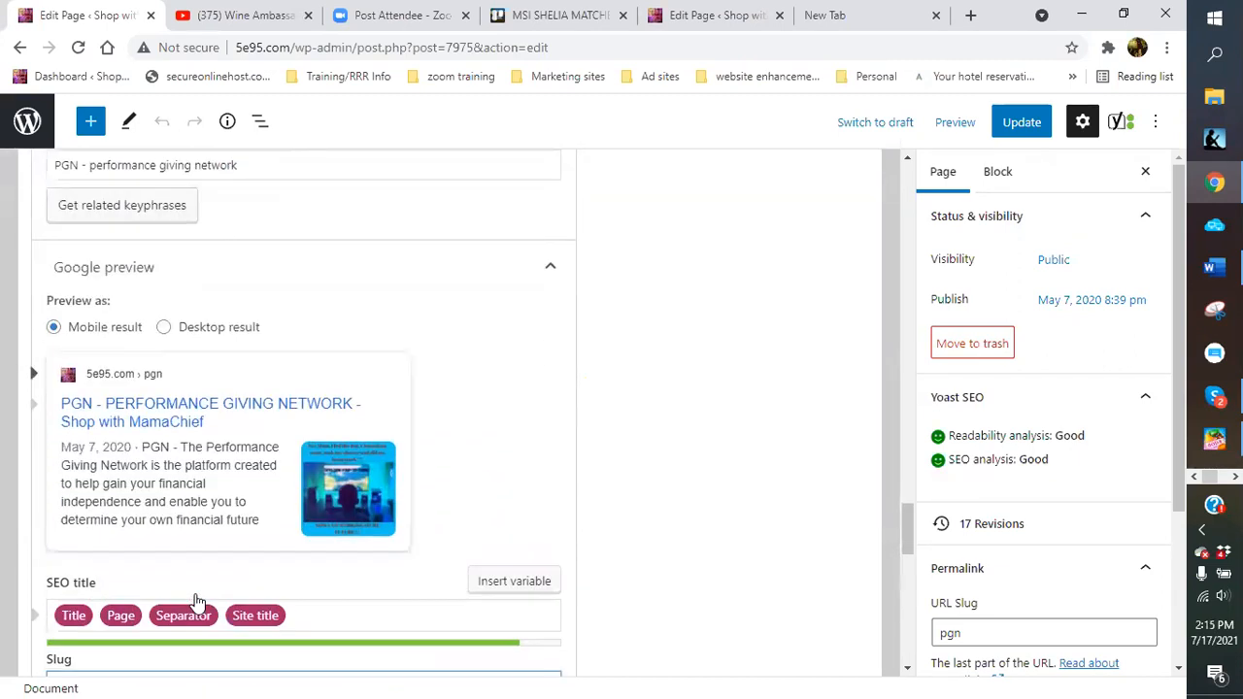
pyautogui.scroll(-1, 198, 602)
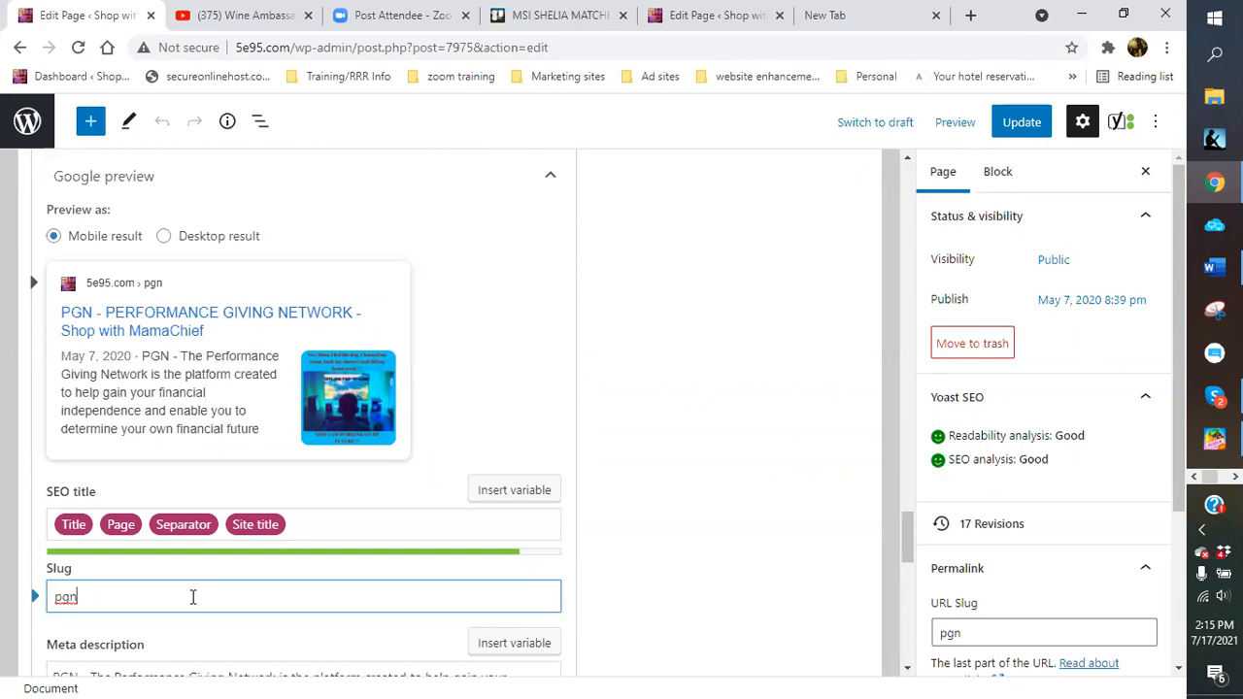
pyautogui.scroll(-2, 193, 596)
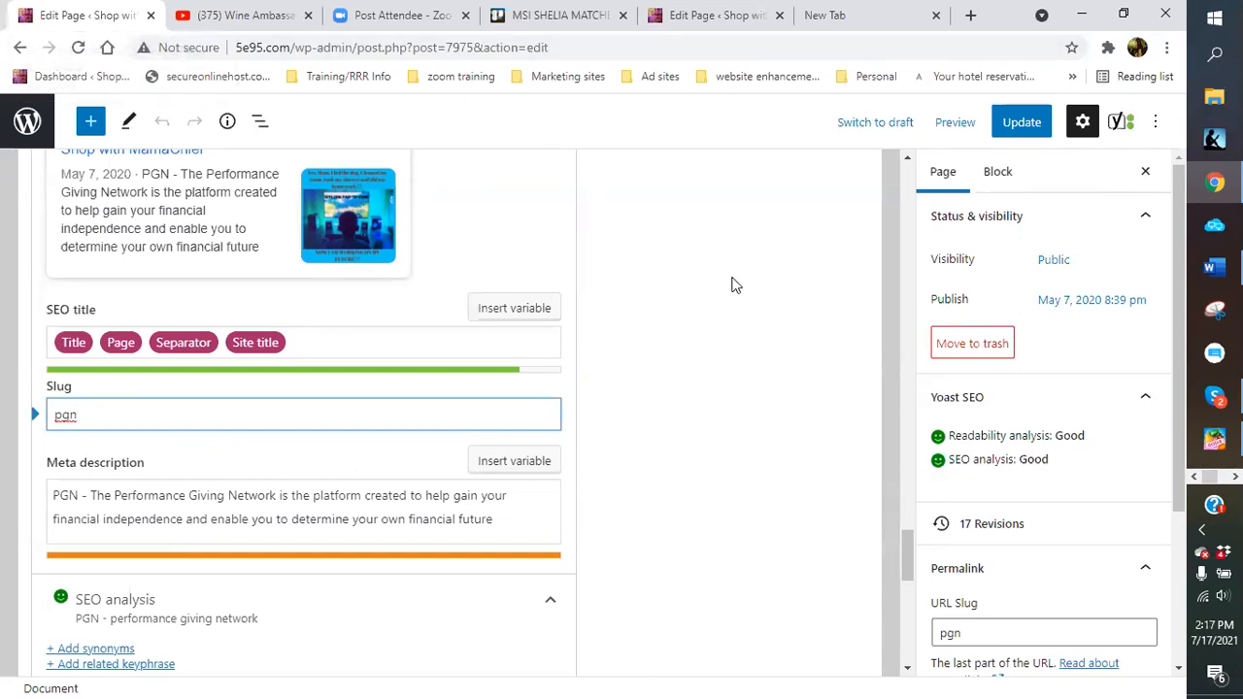
pyautogui.scroll(5, 779, 405)
pyautogui.scroll(10, 780, 400)
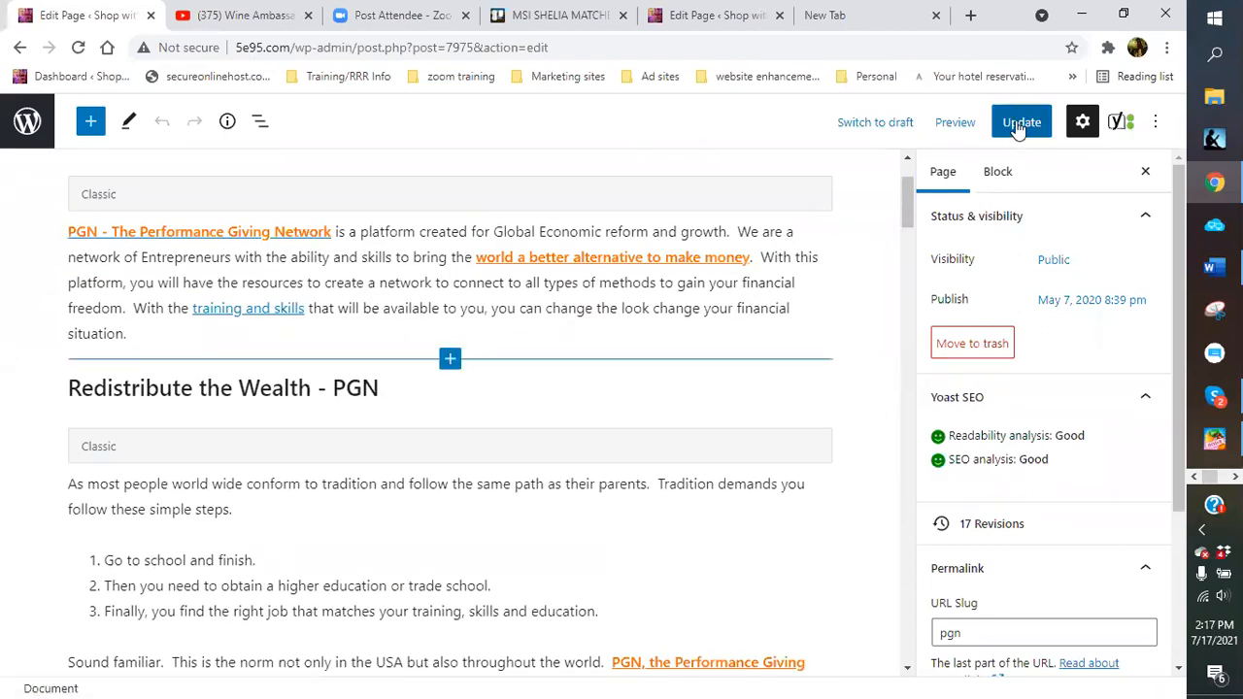
pyautogui.click(1016, 119)
pyautogui.scroll(2, 841, 300)
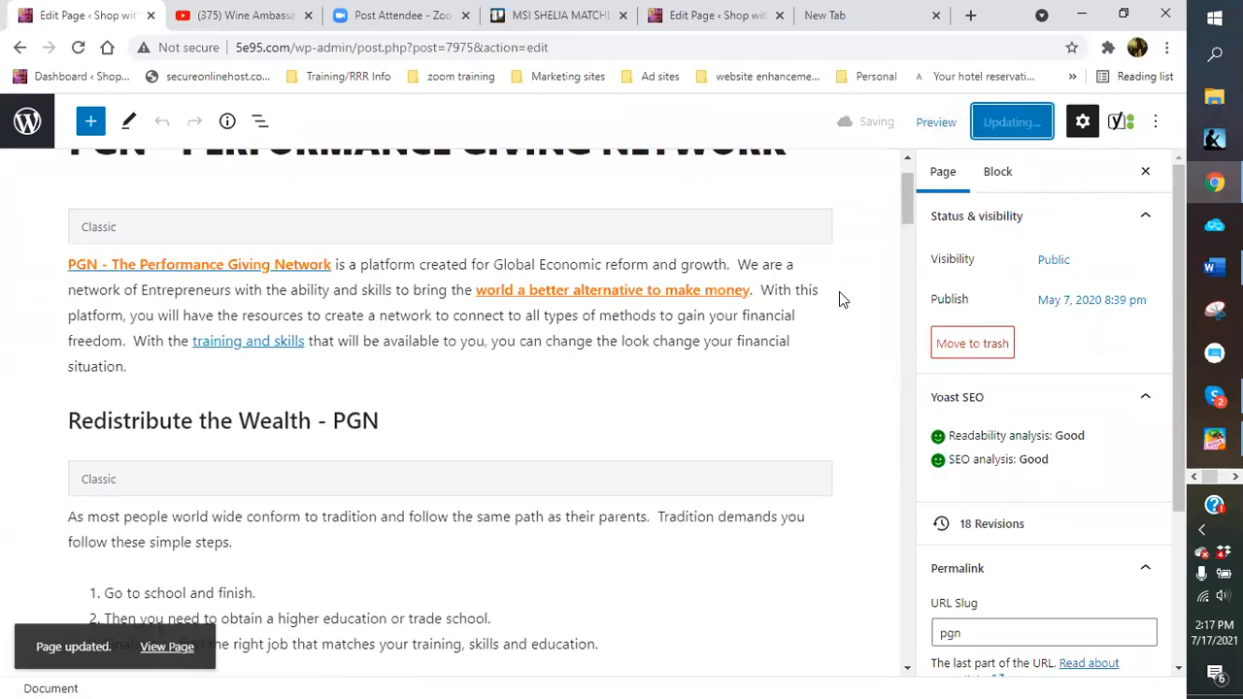
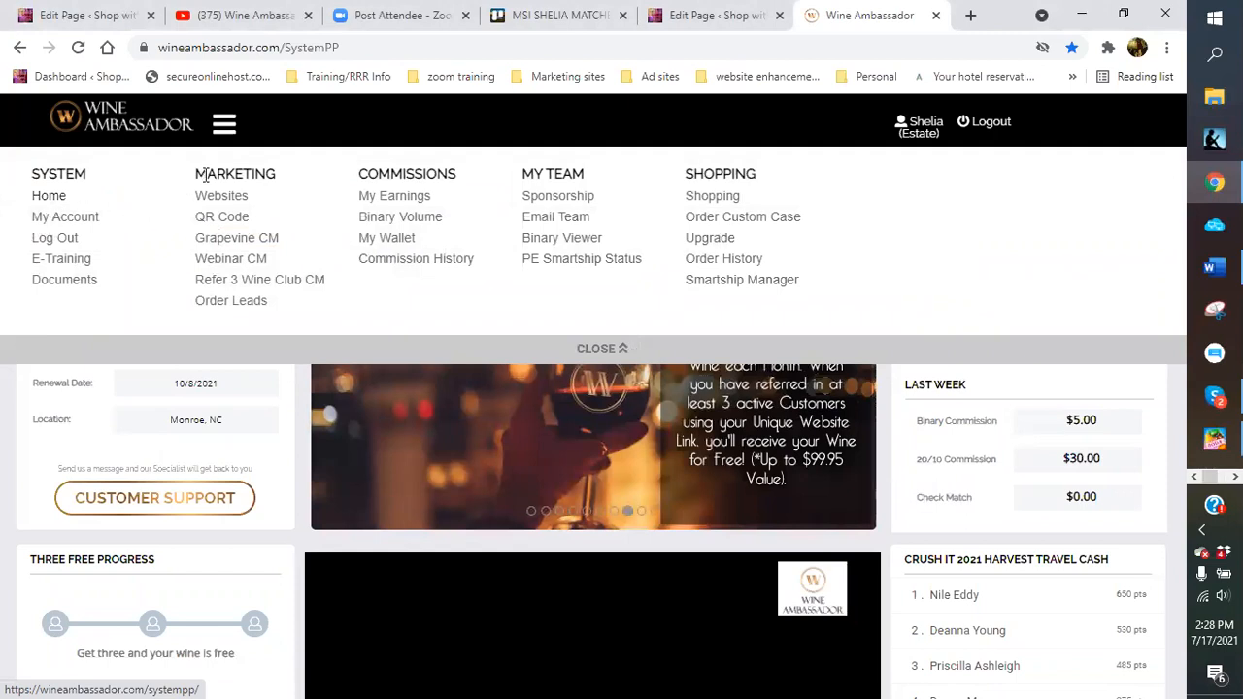
# Open the marketing websites page and scroll through it
pyautogui.click(237, 202)
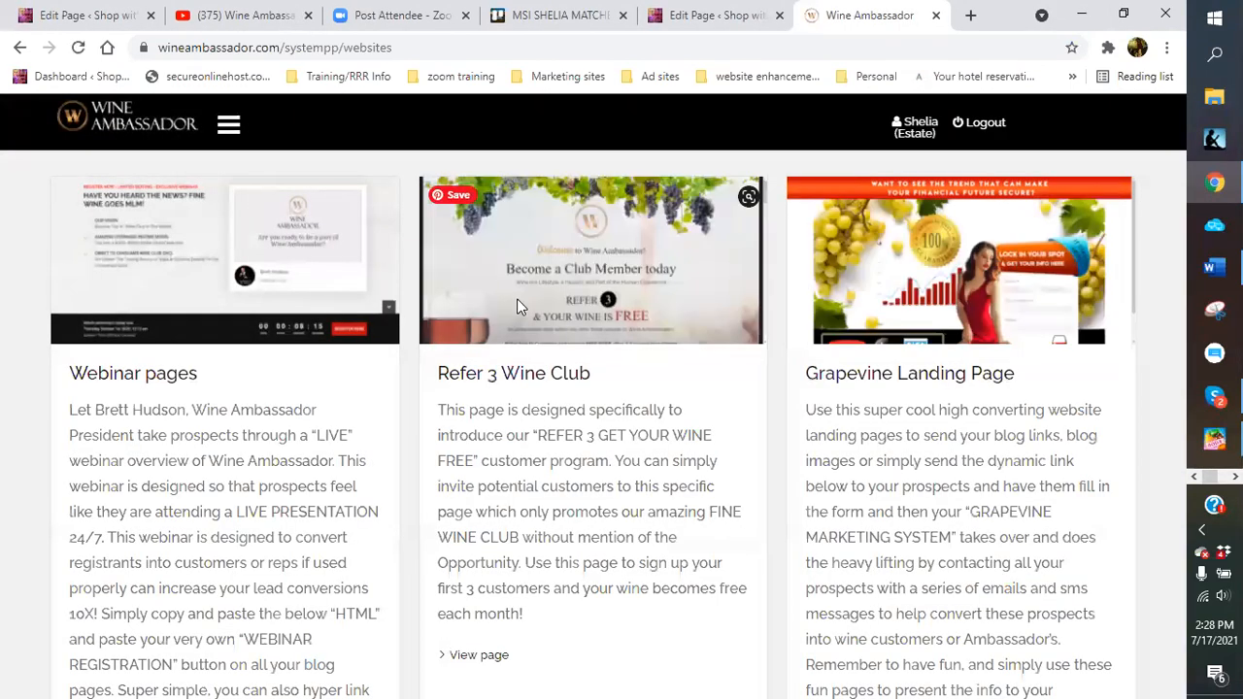
pyautogui.scroll(-2, 516, 298)
pyautogui.scroll(-3, 518, 379)
pyautogui.scroll(7, 518, 360)
# View the personal QR code page from the site navigation, then return to the dashboard home
pyautogui.click(228, 123)
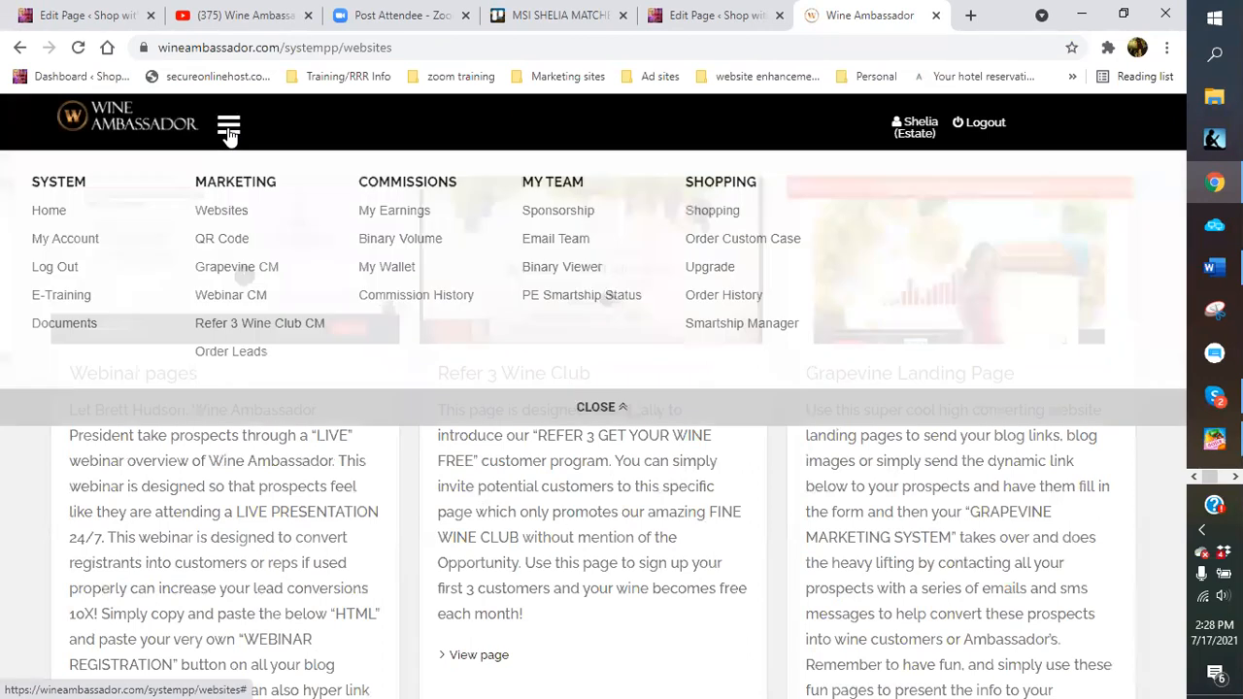
pyautogui.click(236, 239)
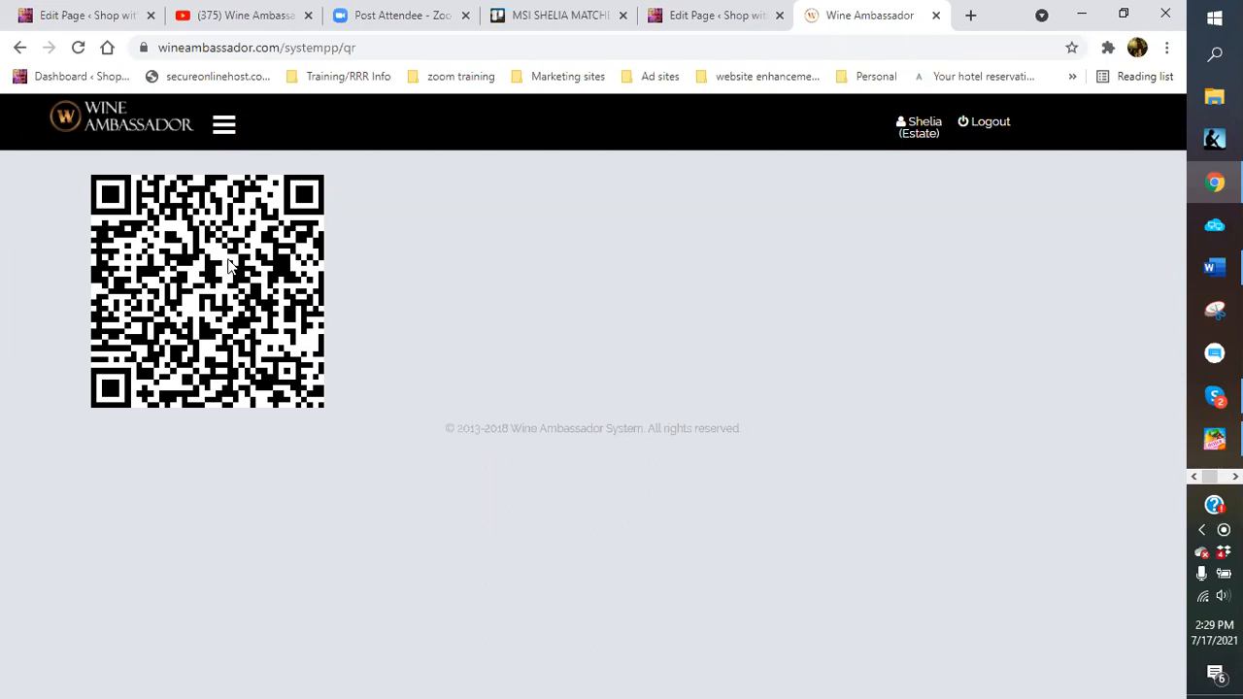
pyautogui.click(223, 133)
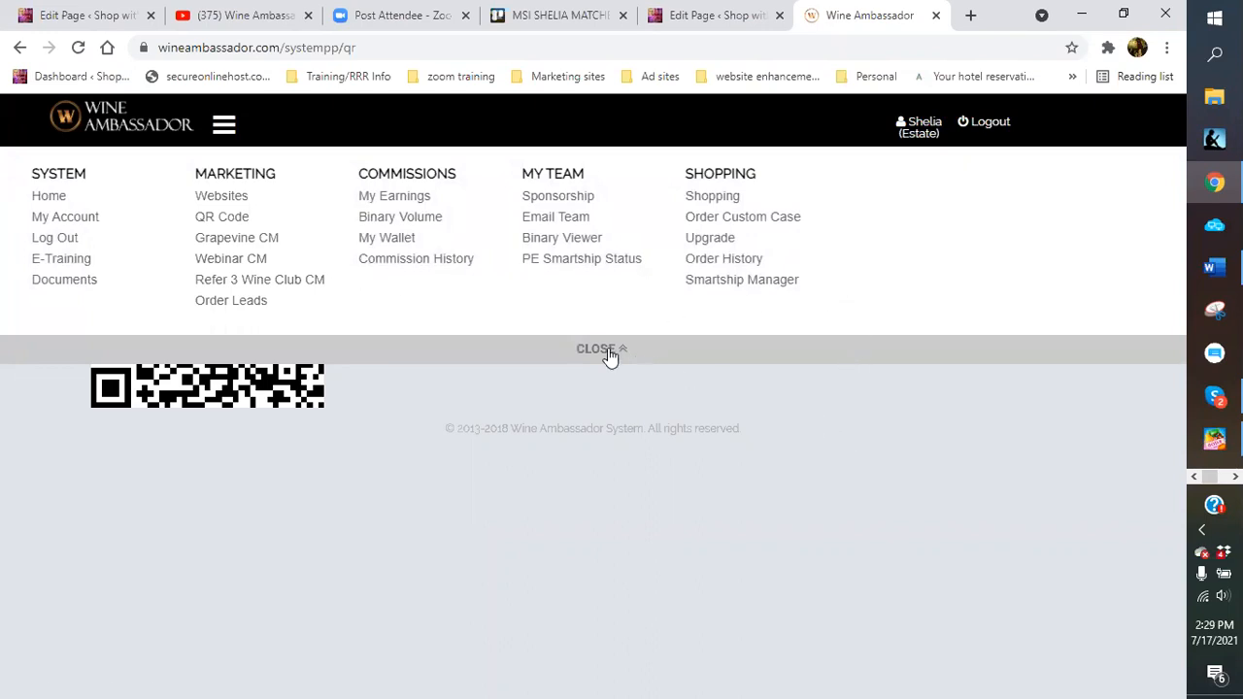
pyautogui.click(44, 198)
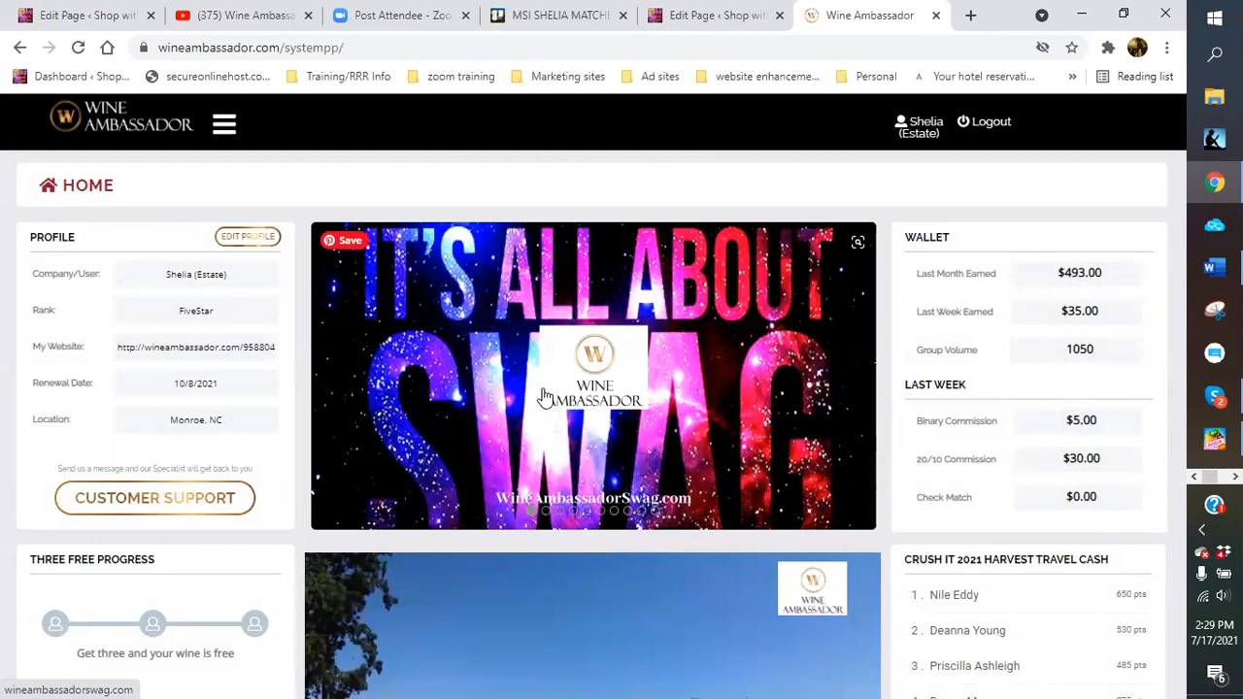
# Browse the 32-item QB Stores All Products apparel catalogue in a new tab, then return to Wine Ambassador
pyautogui.click(508, 391)
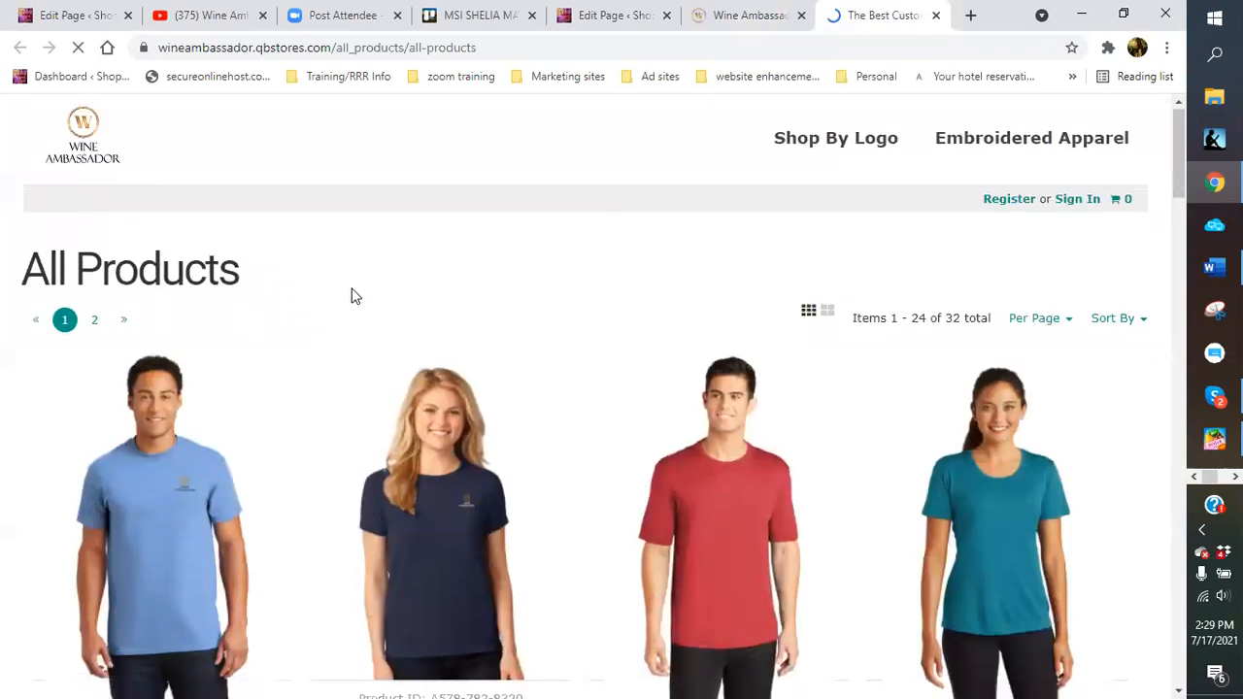
pyautogui.scroll(-1, 349, 294)
pyautogui.scroll(-2, 437, 320)
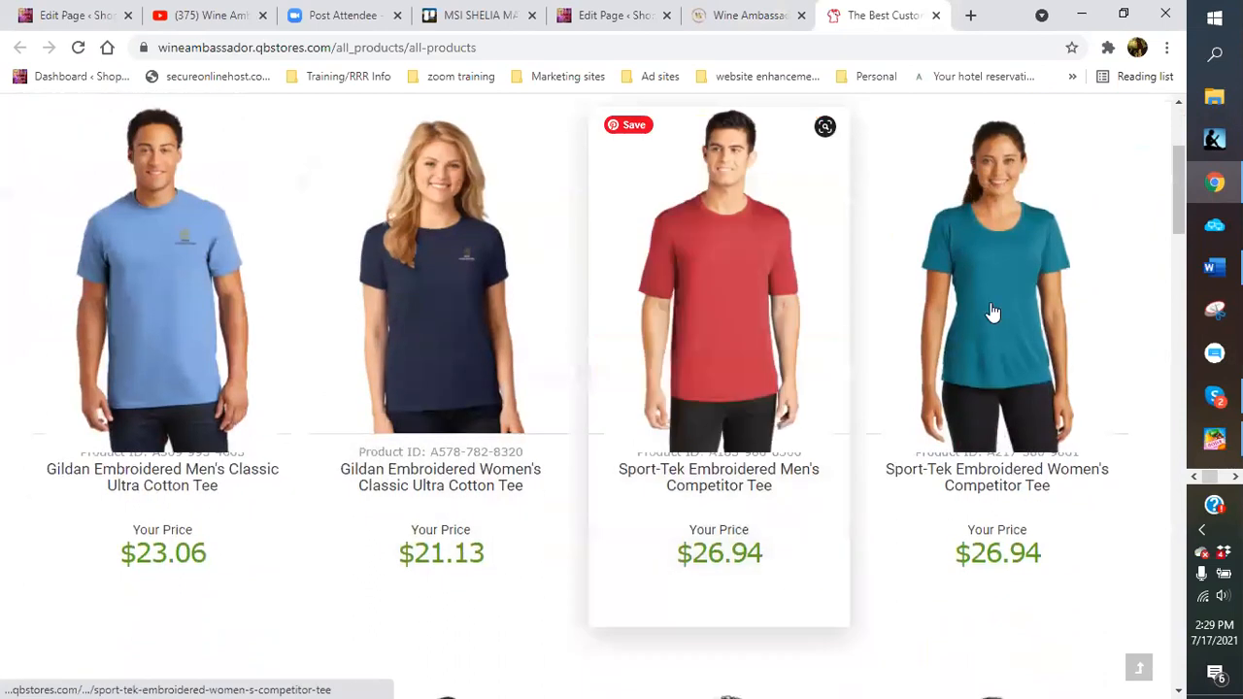
pyautogui.scroll(-2, 970, 320)
pyautogui.scroll(-4, 893, 327)
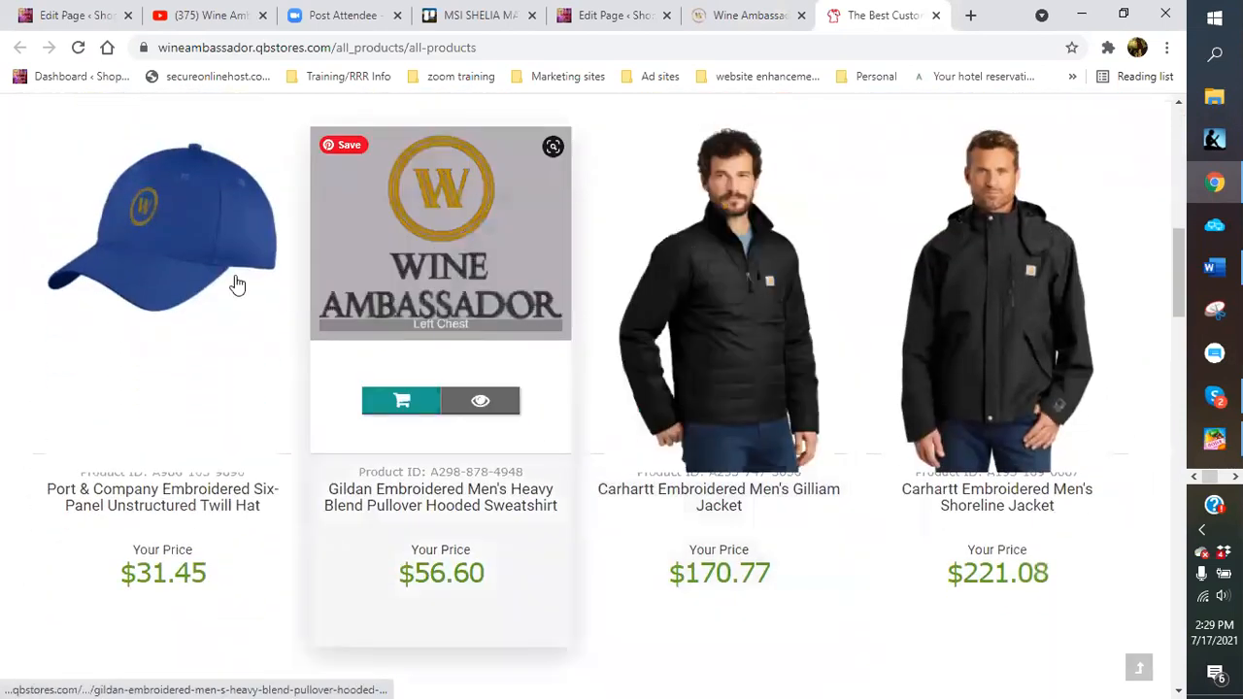
pyautogui.scroll(-6, 763, 352)
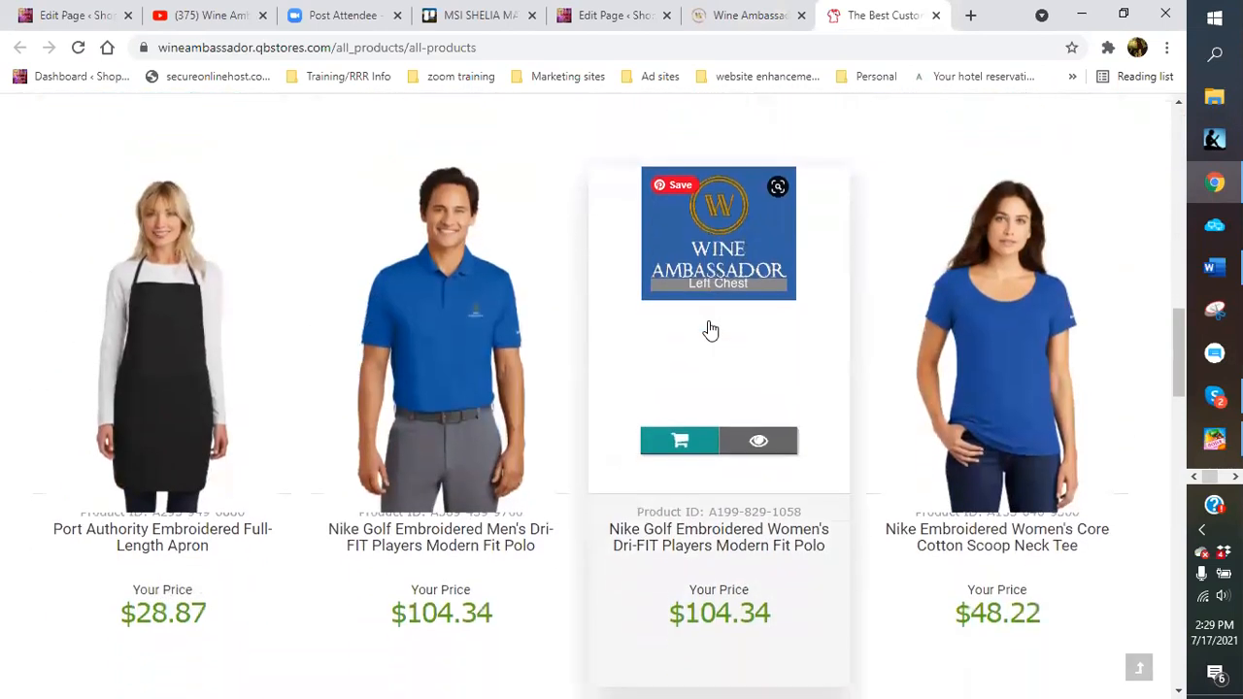
pyautogui.scroll(5, 486, 243)
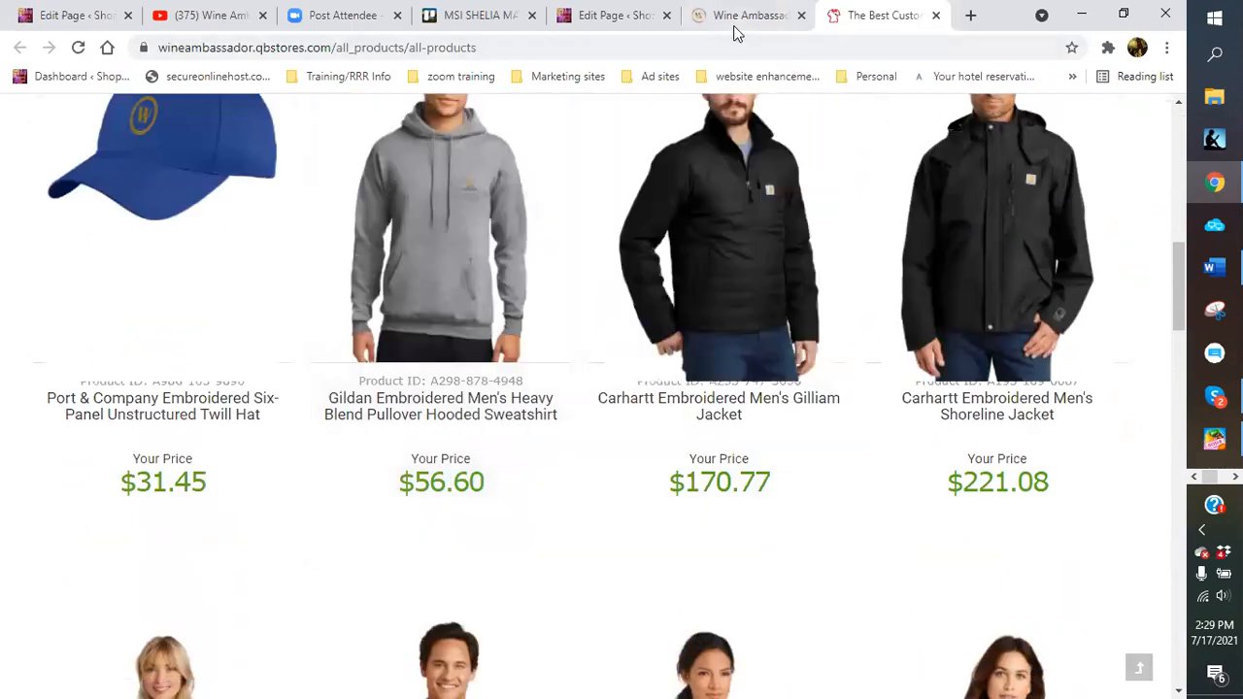
pyautogui.click(740, 17)
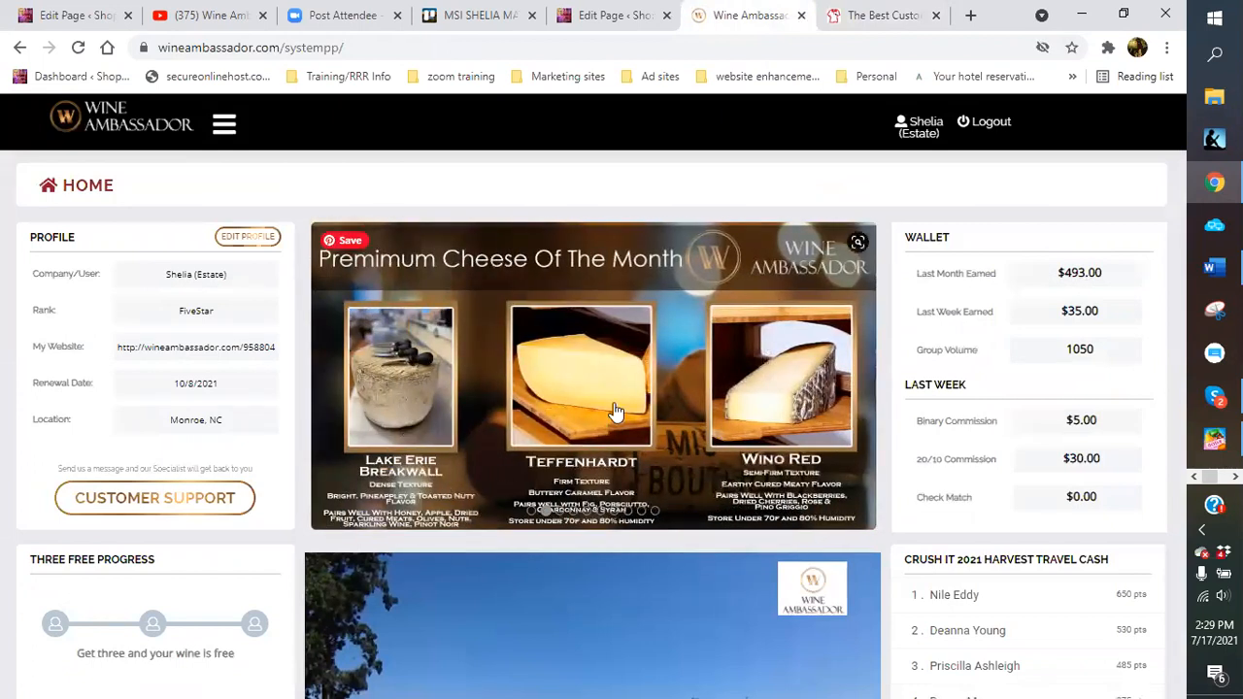
# Page through the Cheese Grotto, Training, Webinar and Marketing Collaterals slides, then open the Refer 3 promotion
pyautogui.click(573, 512)
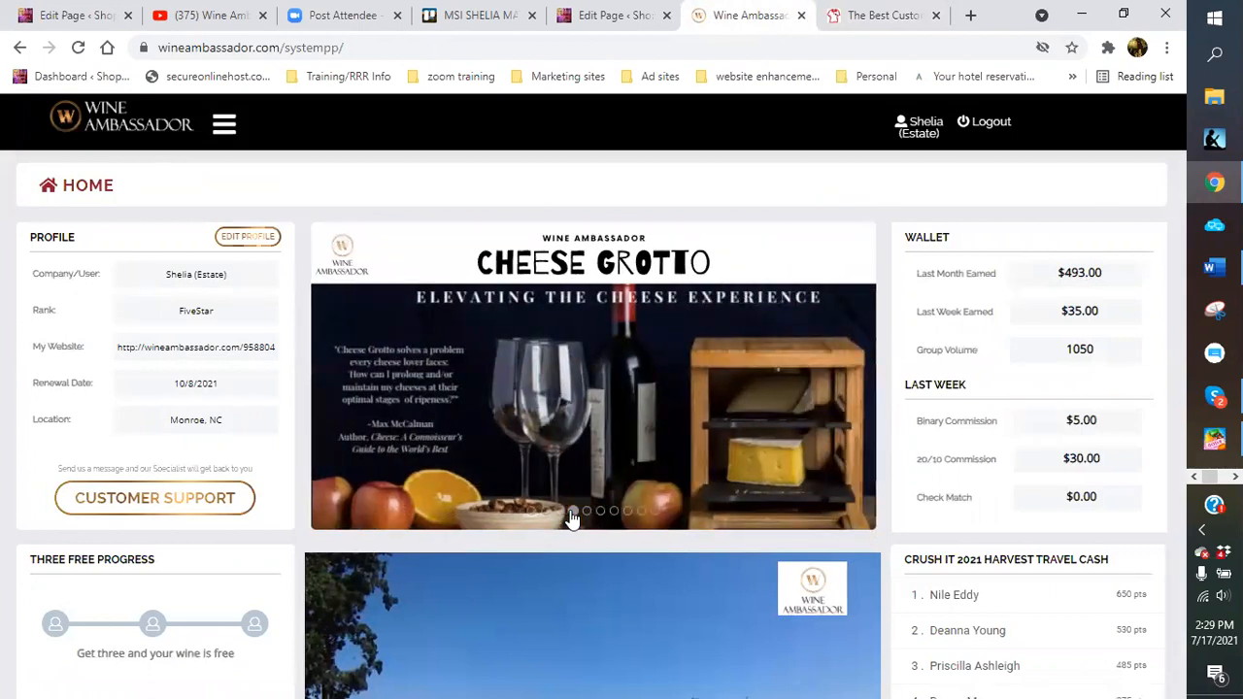
pyautogui.click(588, 514)
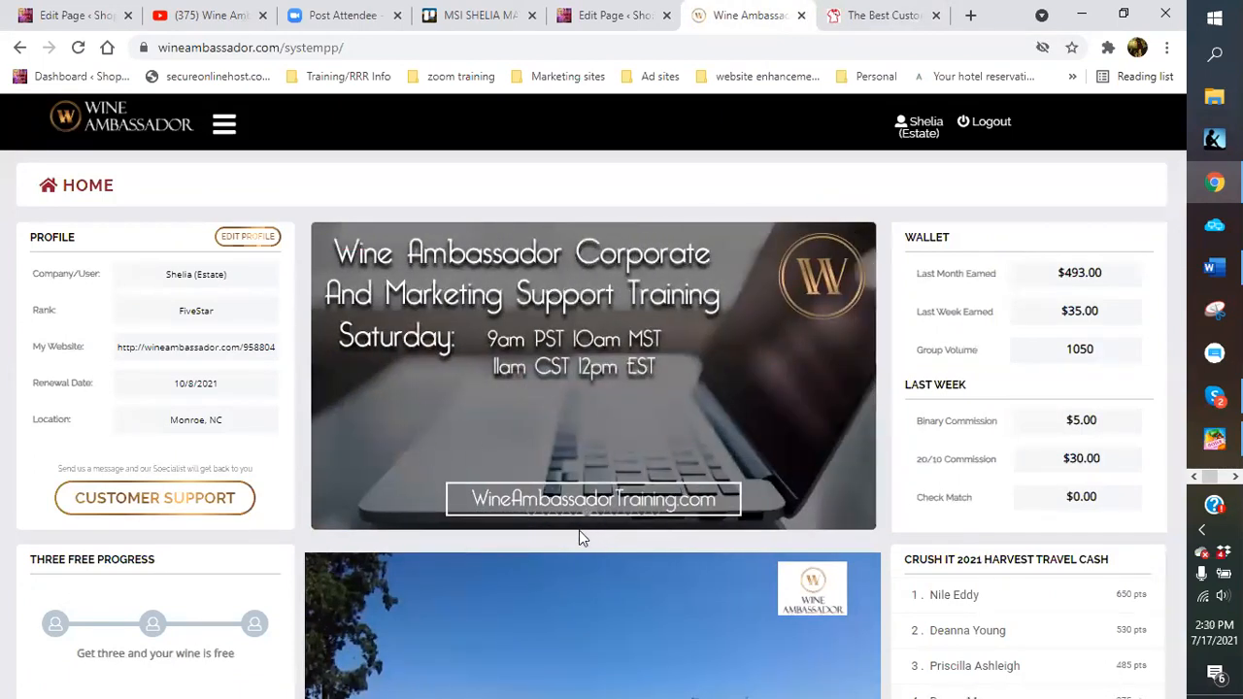
pyautogui.click(602, 521)
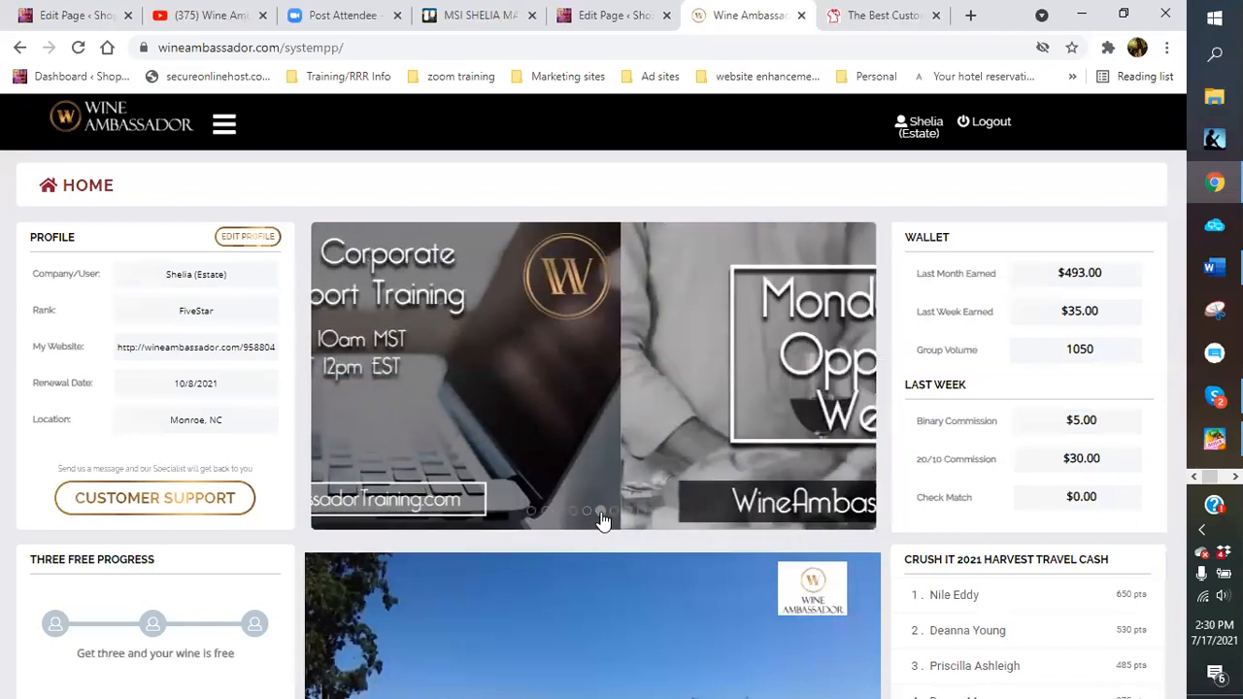
pyautogui.click(614, 522)
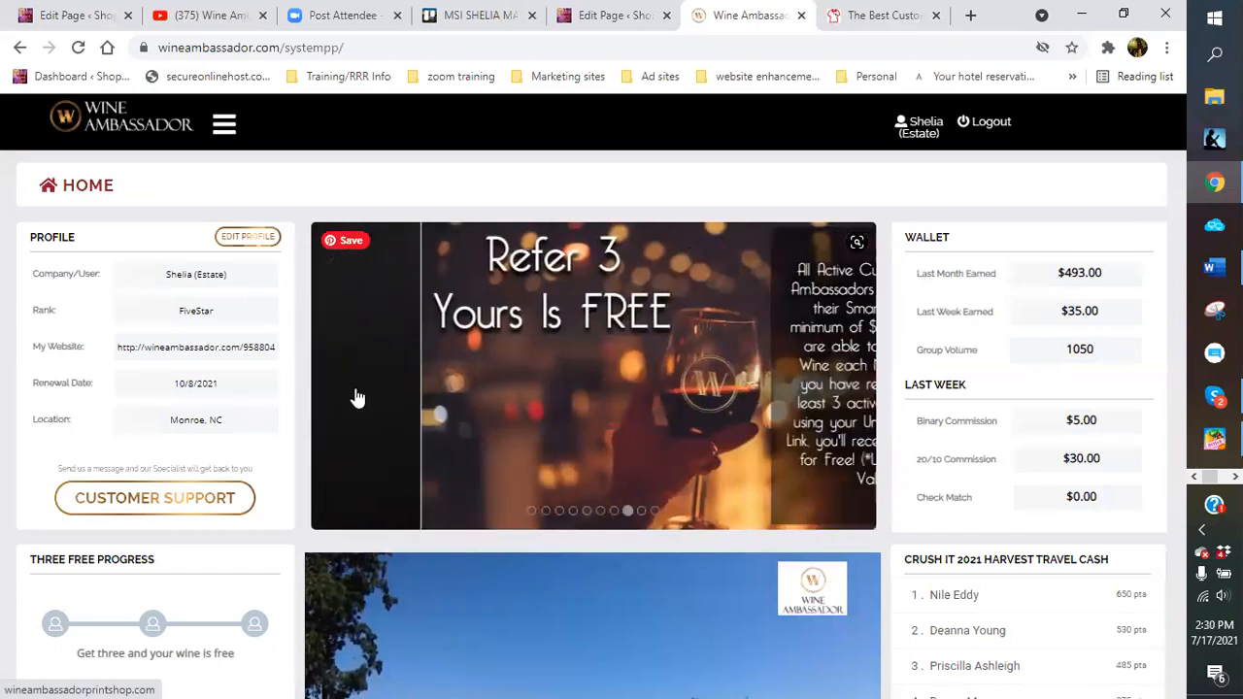
pyautogui.click(615, 511)
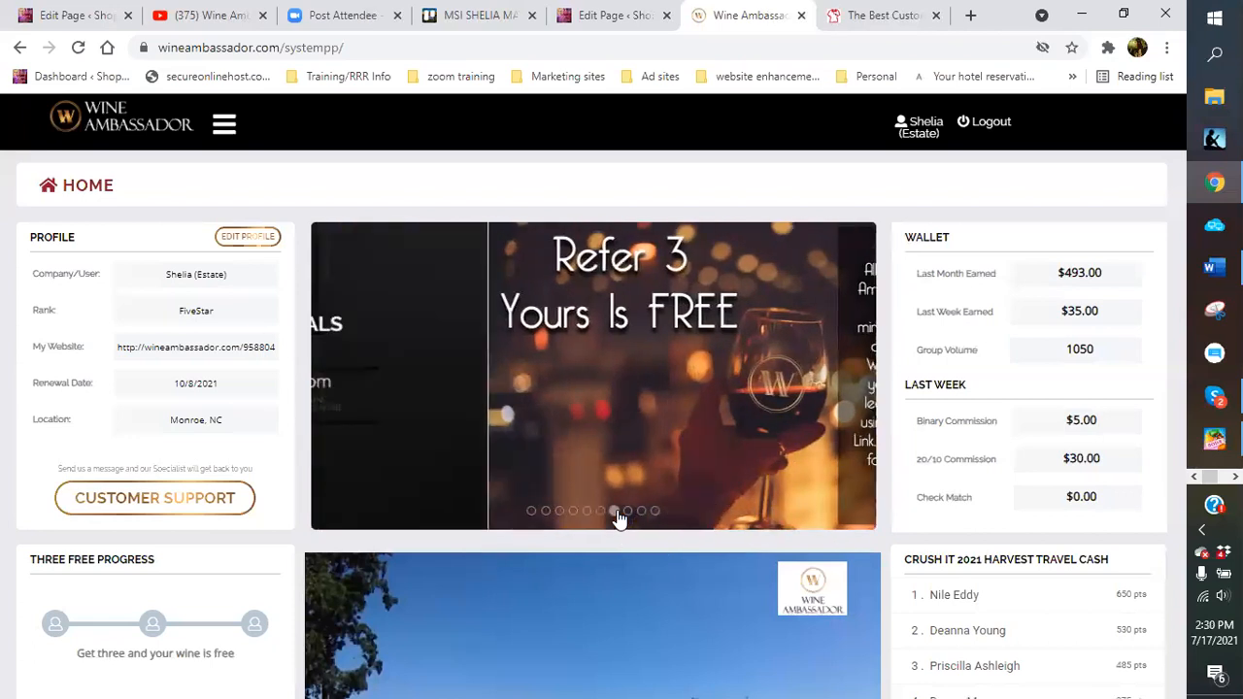
pyautogui.click(622, 394)
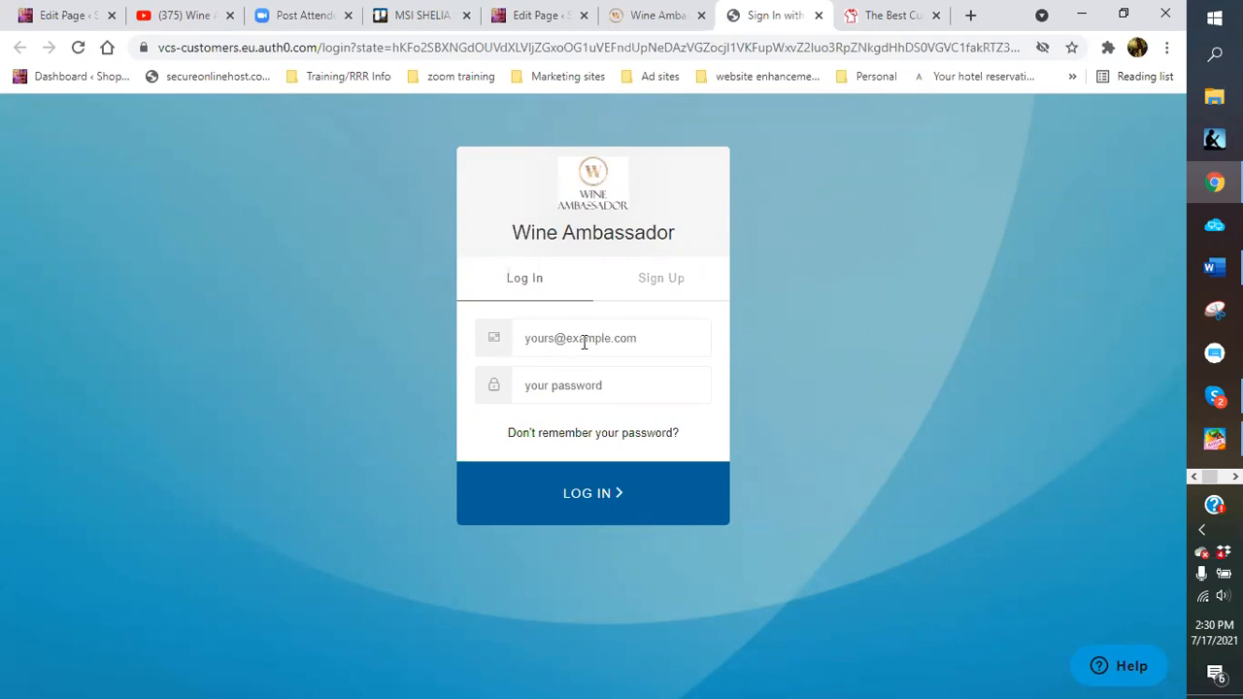
# Start filling the customer sign-in email, dismissing the saved email suggestions
pyautogui.click(582, 336)
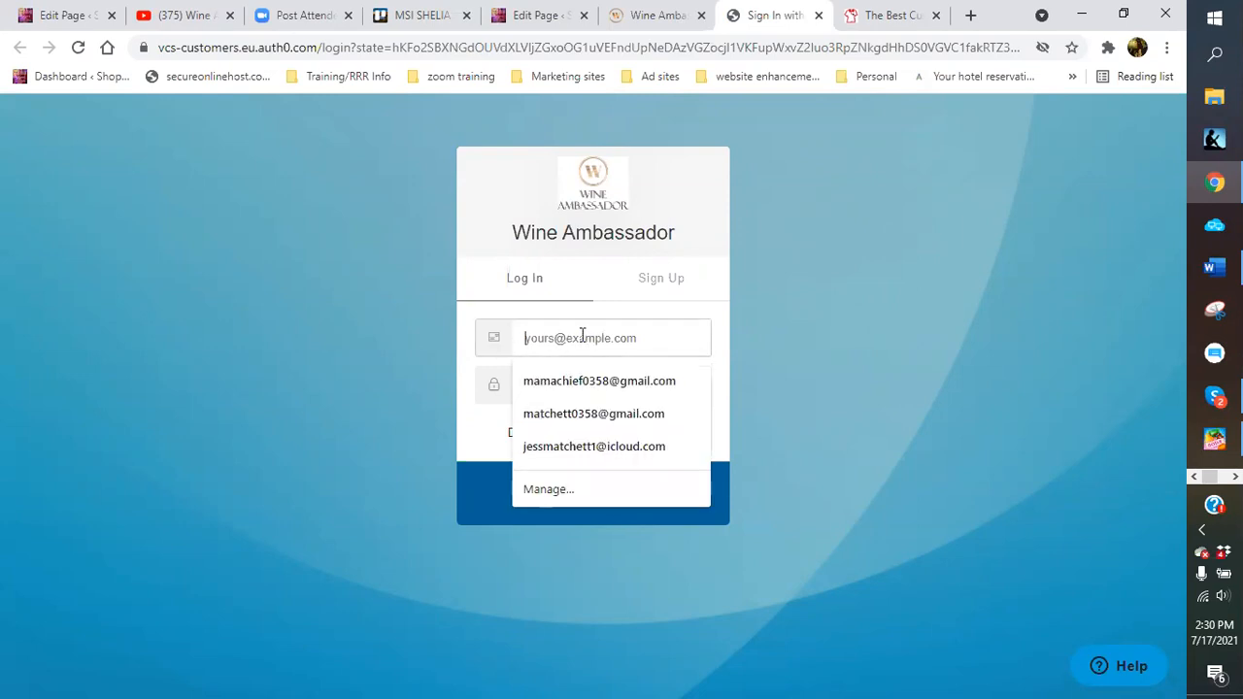
pyautogui.click(370, 330)
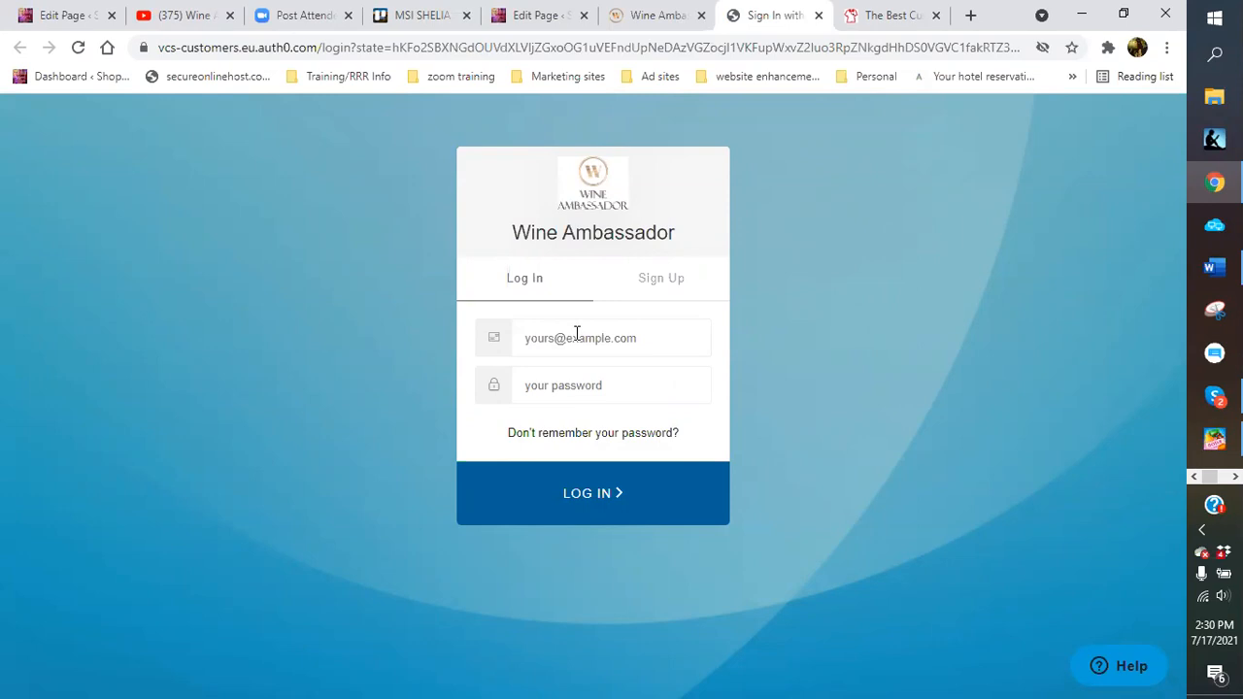
pyautogui.click(576, 335)
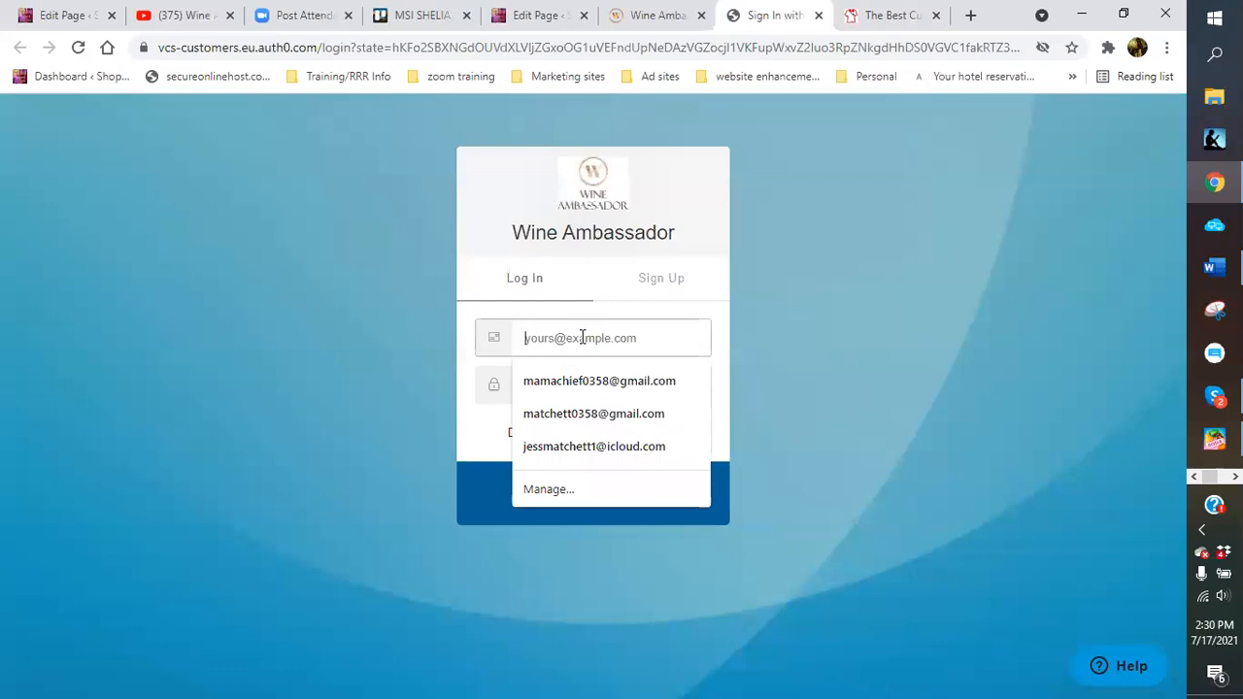
# Log out of the back office, autofill the saved member ID and password, then return to the sign-in tab
pyautogui.click(678, 24)
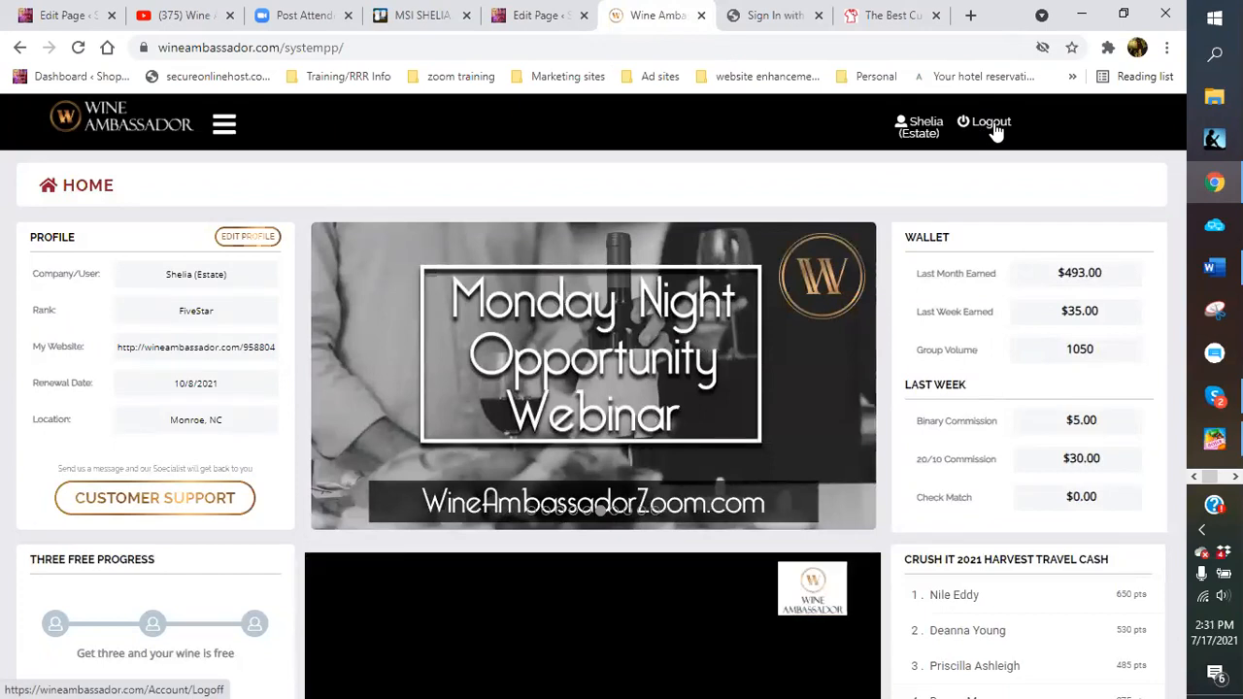
pyautogui.click(992, 127)
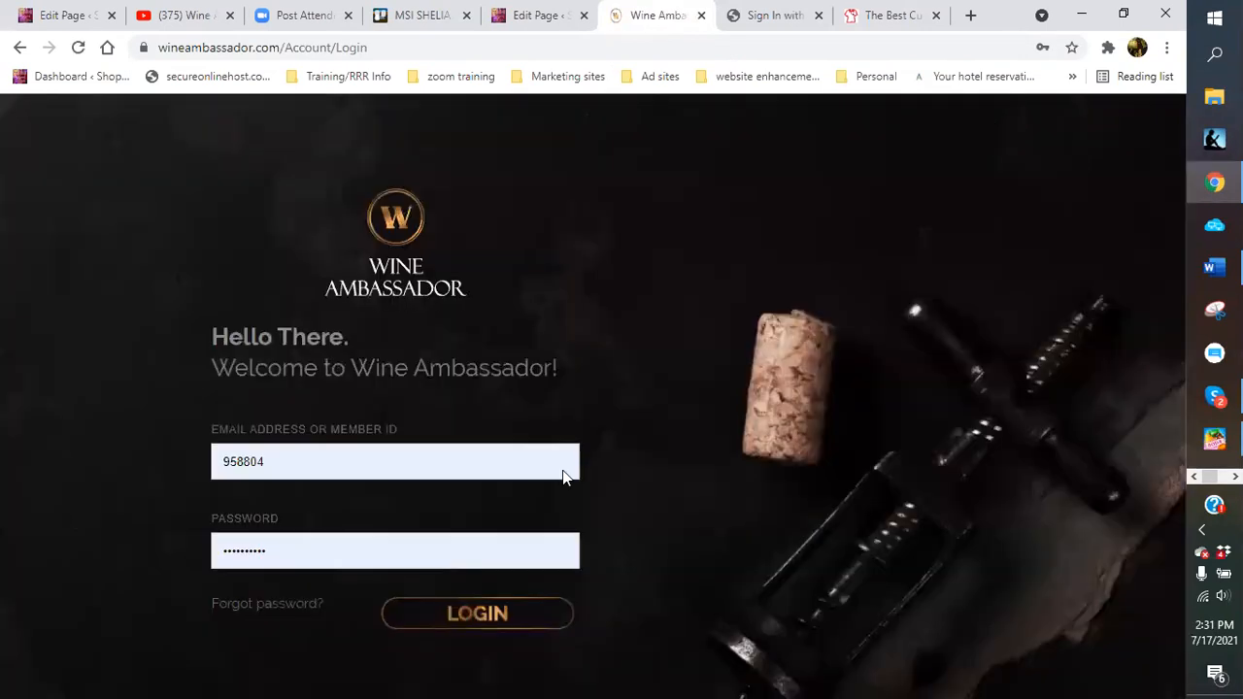
pyautogui.click(304, 461)
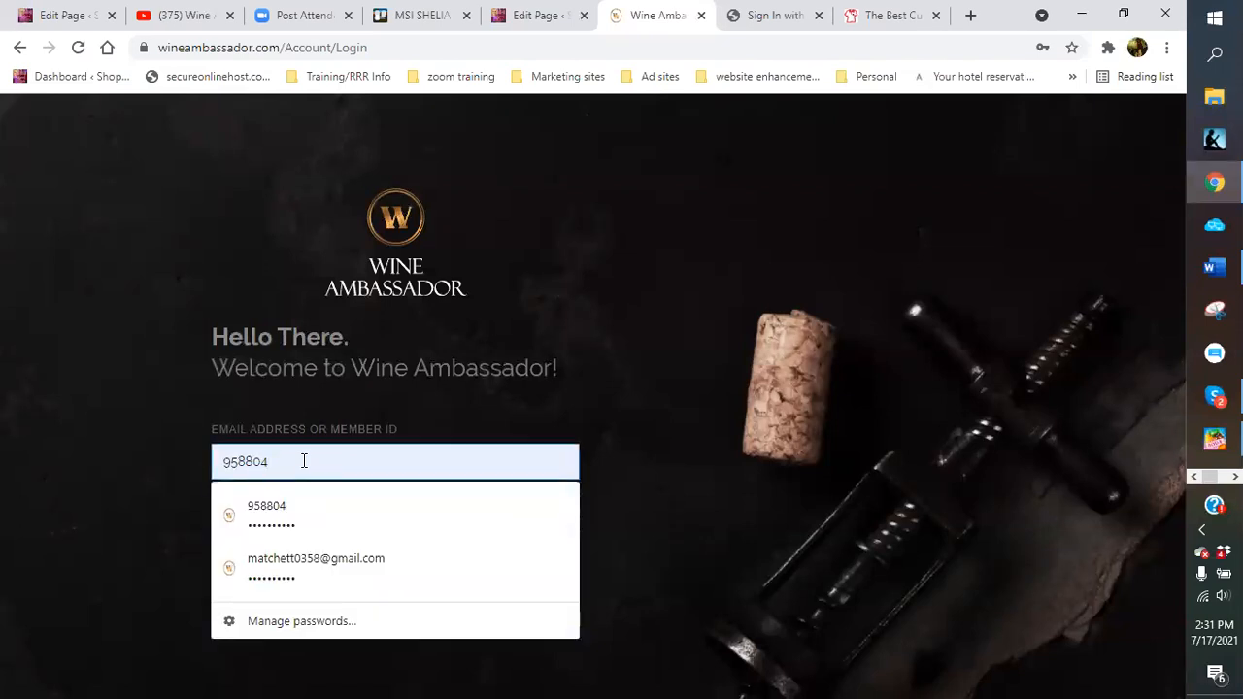
pyautogui.click(424, 524)
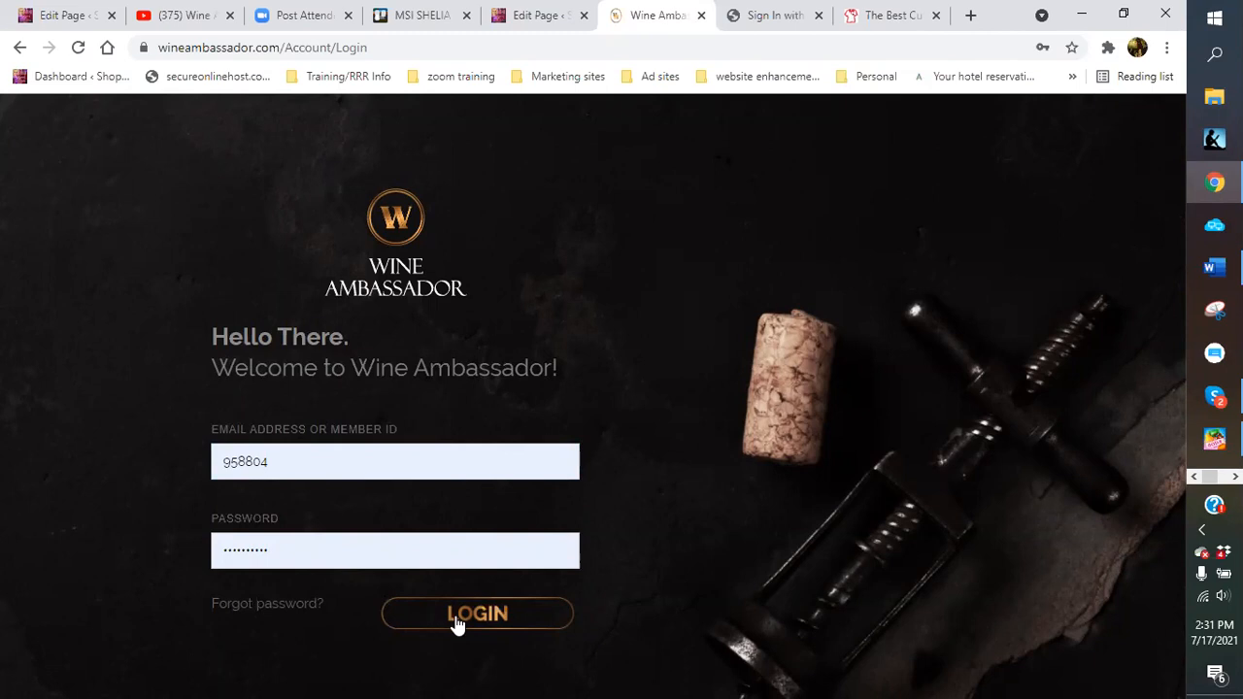
pyautogui.click(781, 20)
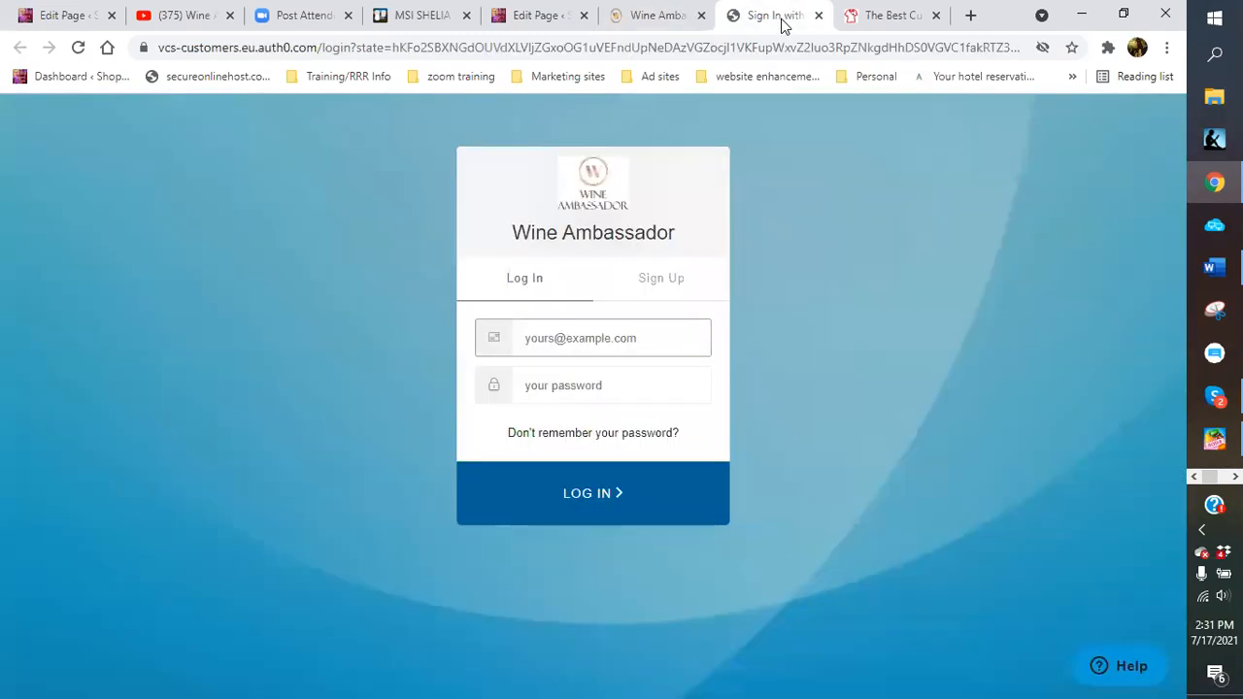
# Switch back and forth between the Auth0 sign-up and log-in forms
pyautogui.click(654, 275)
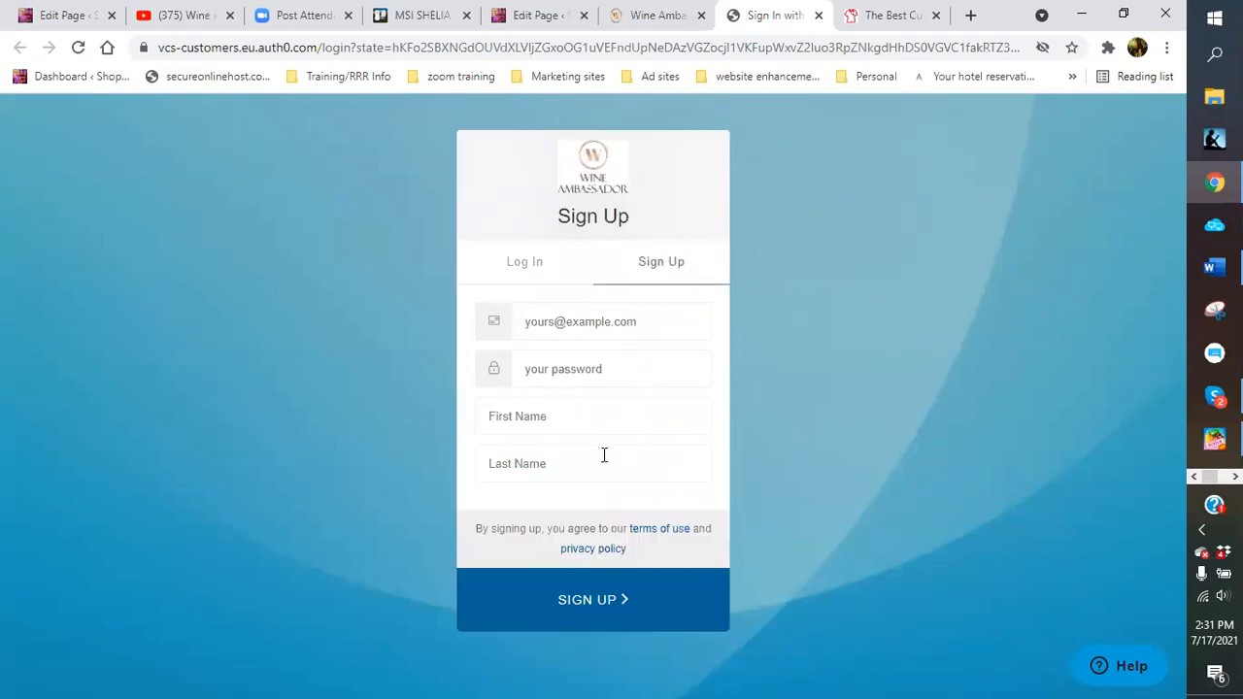
pyautogui.click(515, 264)
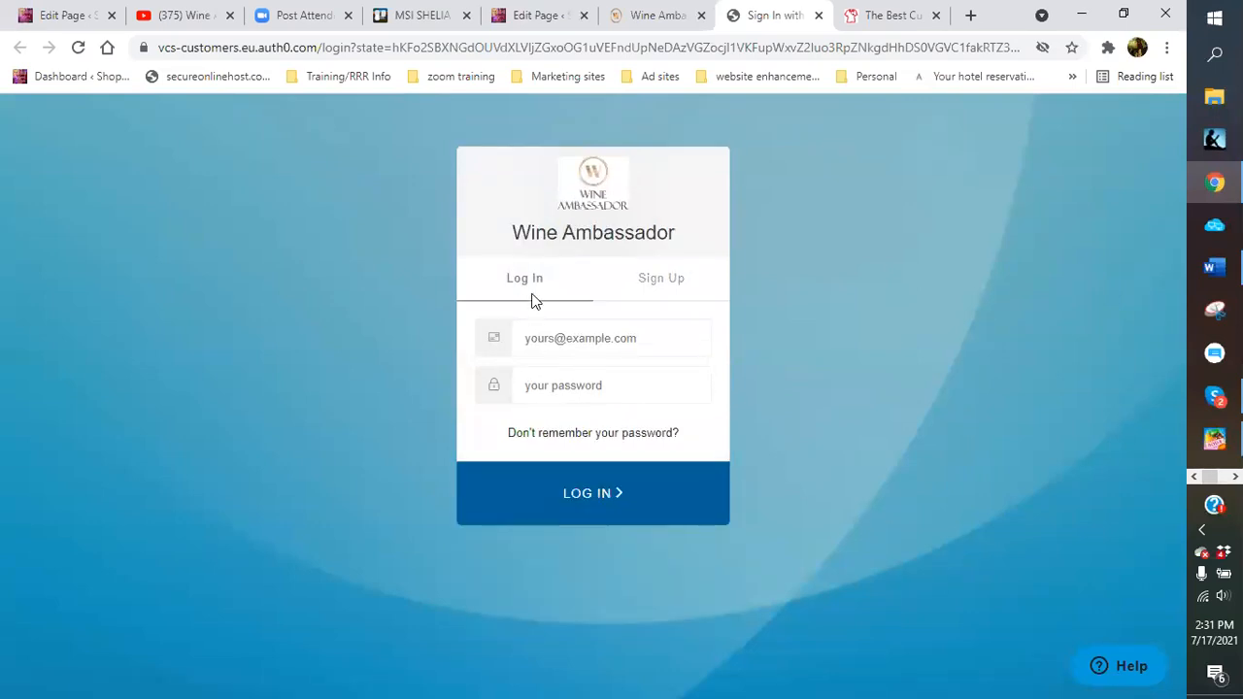
pyautogui.click(649, 284)
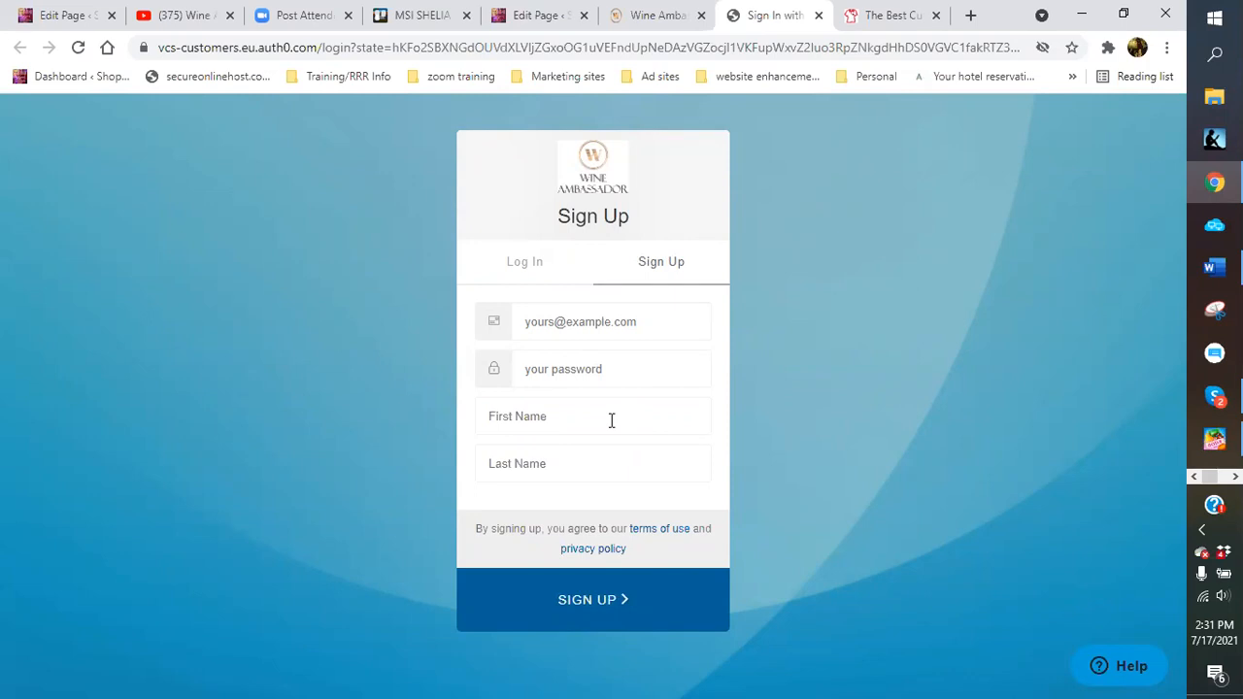
pyautogui.click(519, 264)
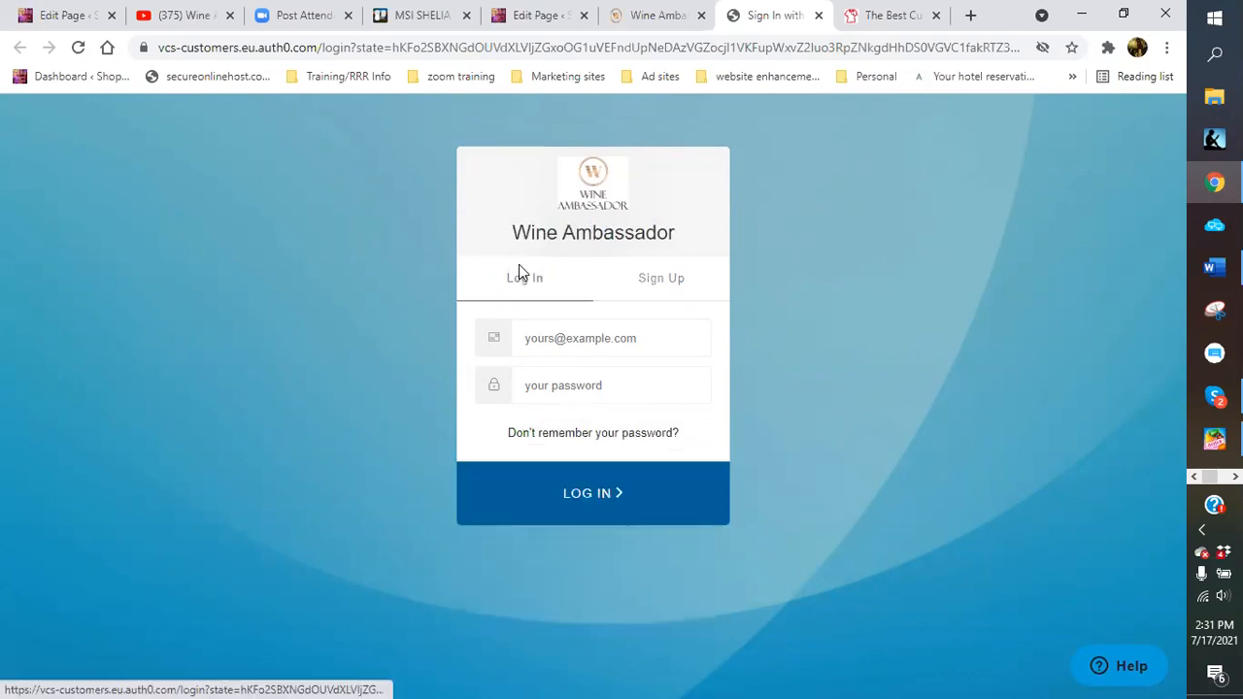
# Start the login email, dismiss the saved suggestions, and close the Auth0 sign-in page
pyautogui.click(551, 340)
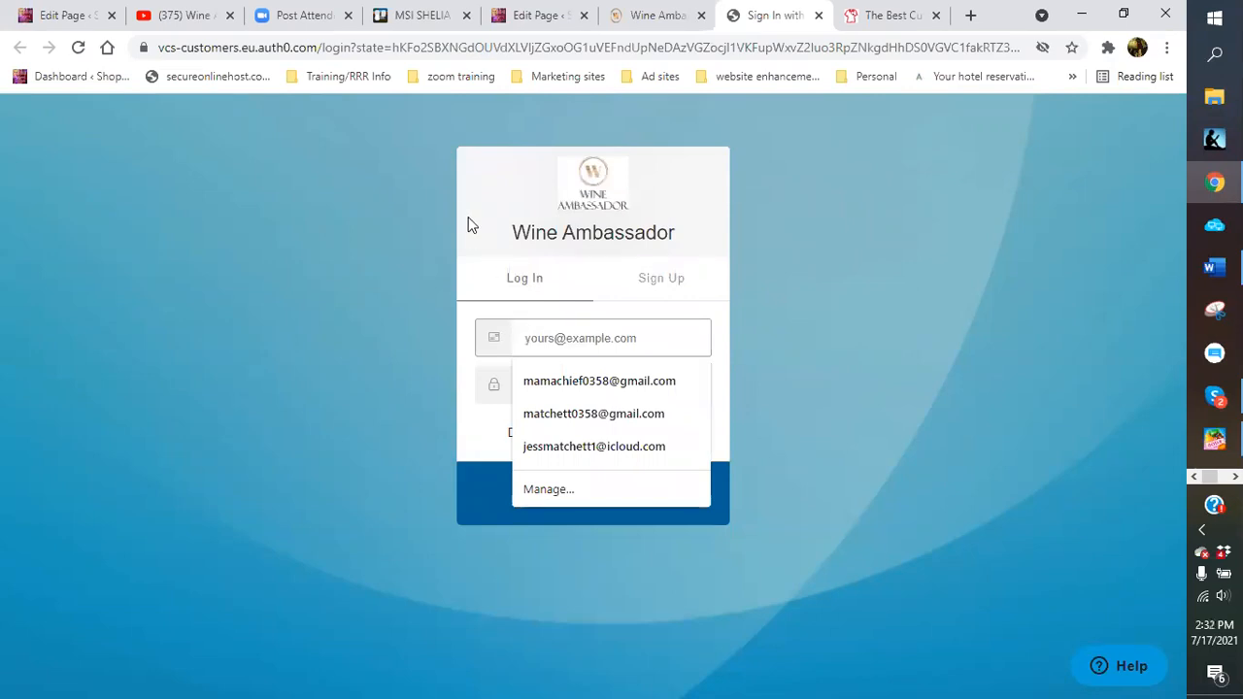
pyautogui.click(824, 418)
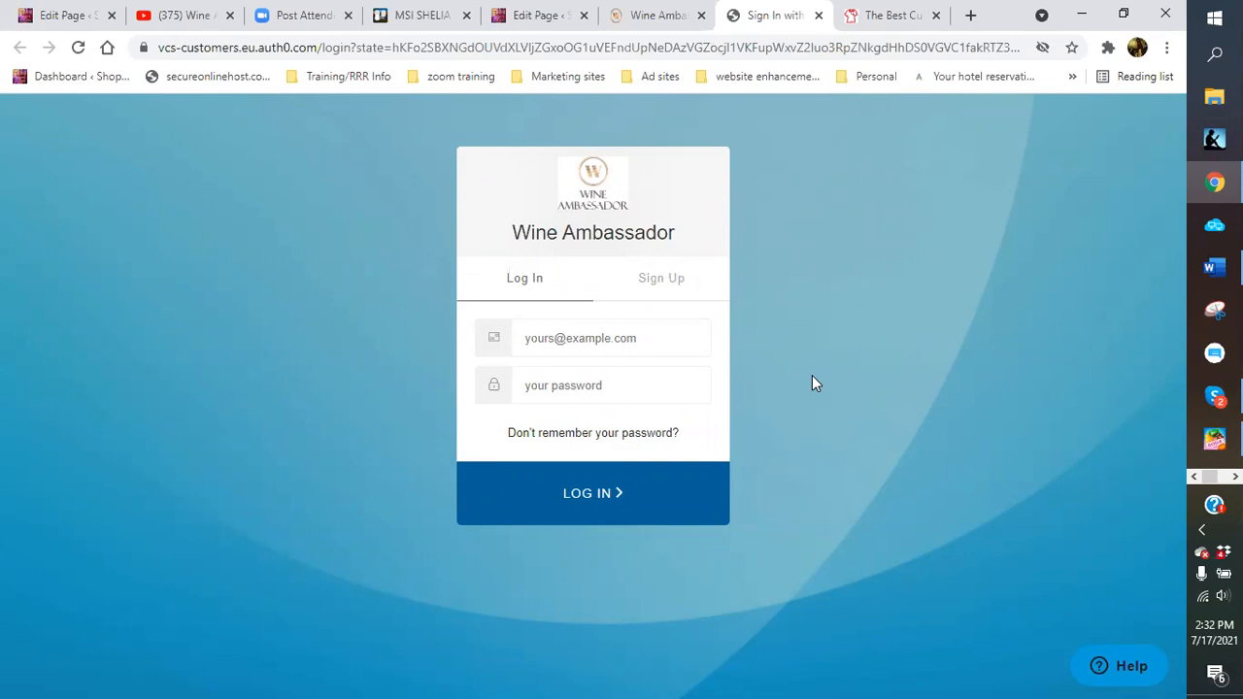
pyautogui.click(819, 18)
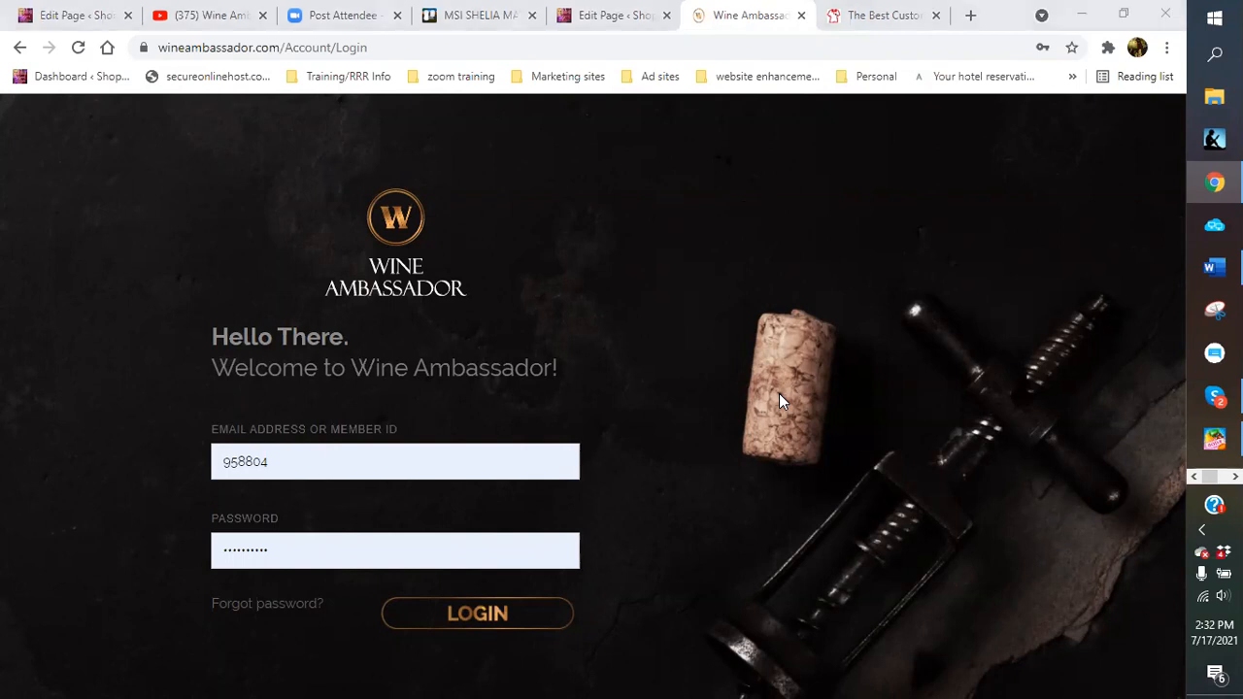
# Close 'The Best Custom Logo Products' store tab and open a fresh Chrome tab
pyautogui.click(1214, 396)
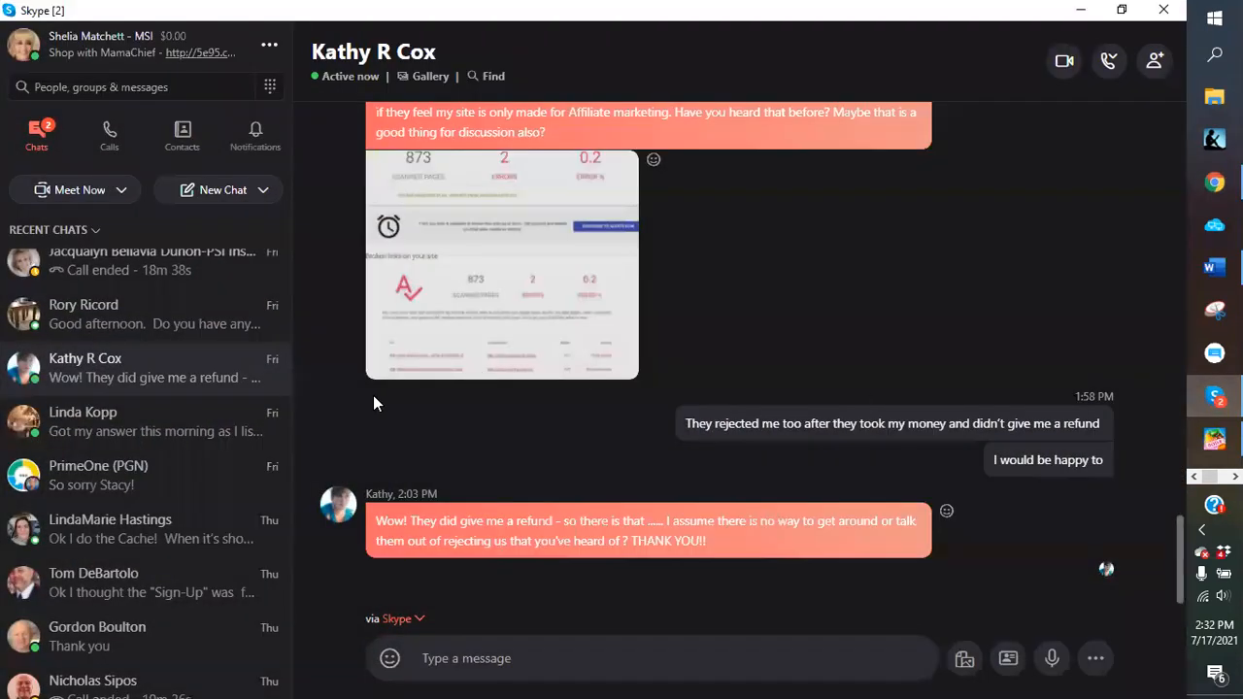
pyautogui.click(1213, 396)
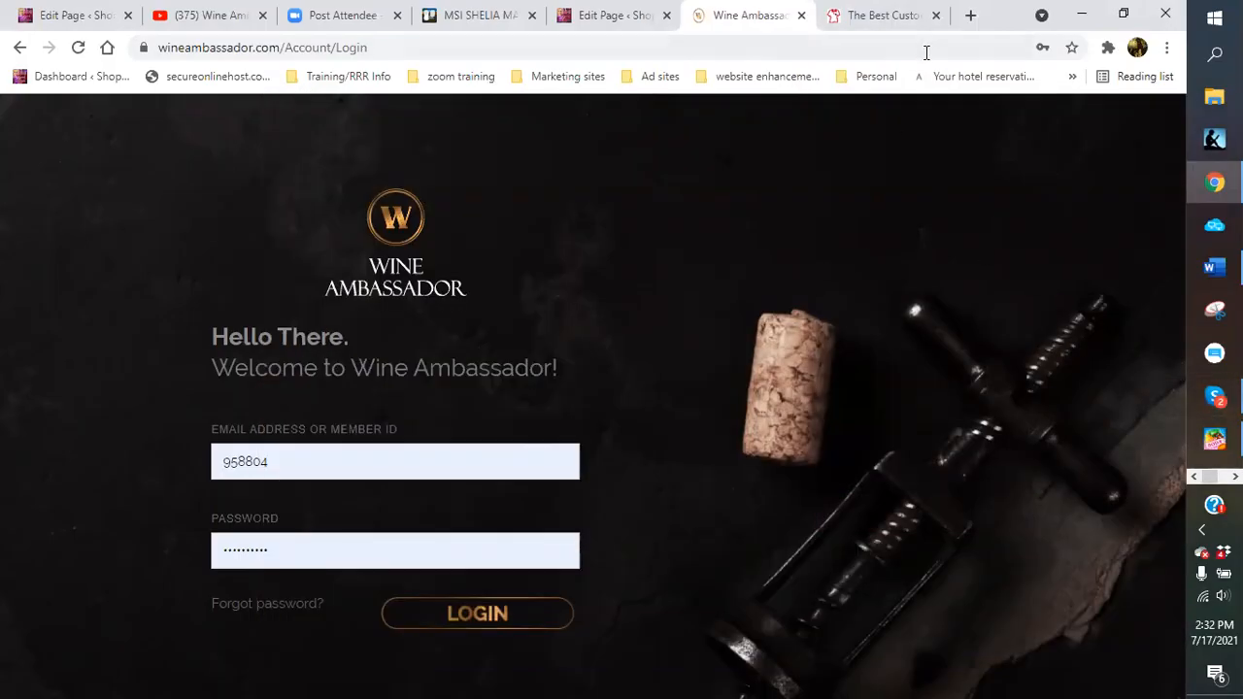
pyautogui.click(872, 17)
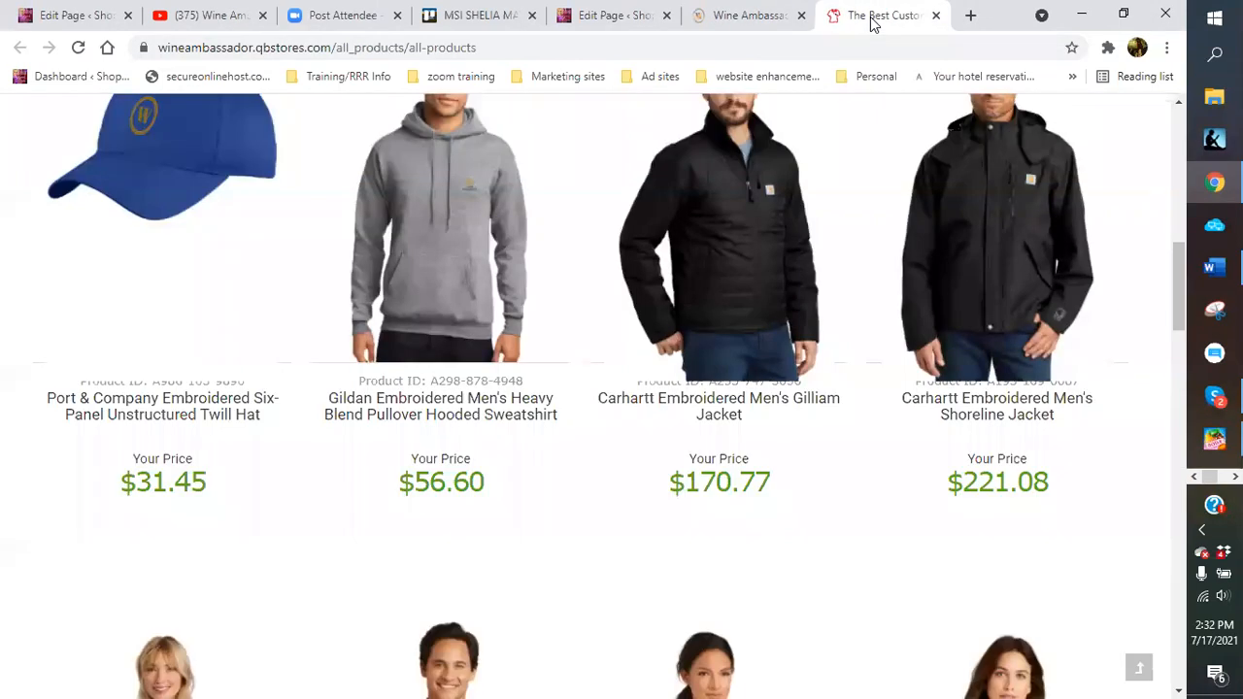
pyautogui.click(936, 17)
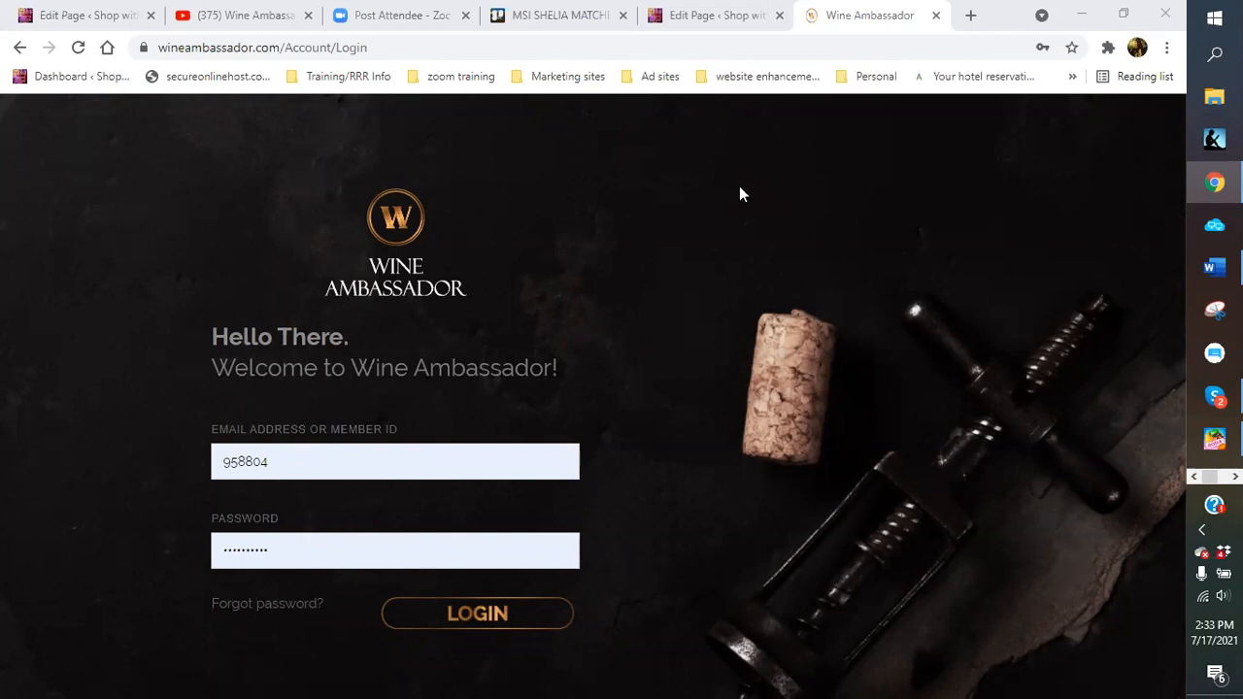
pyautogui.click(971, 17)
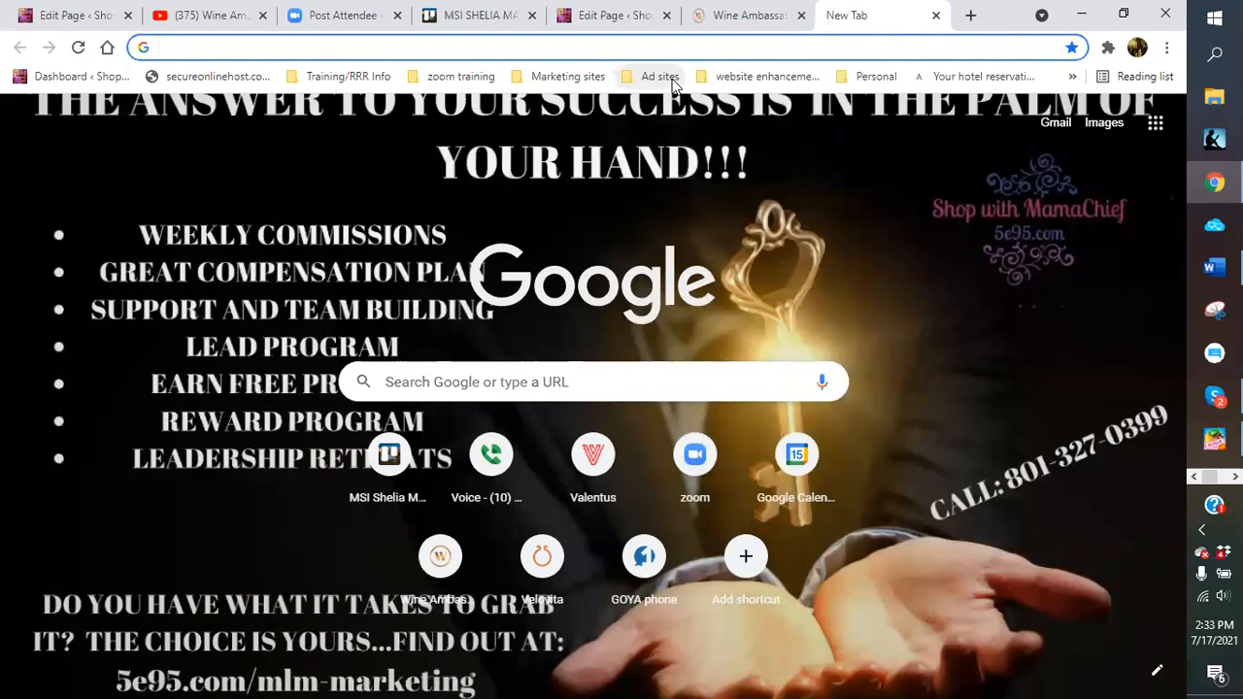
# Open Home - Canva from the bookmarks and sign in with the first Google account
pyautogui.click(740, 77)
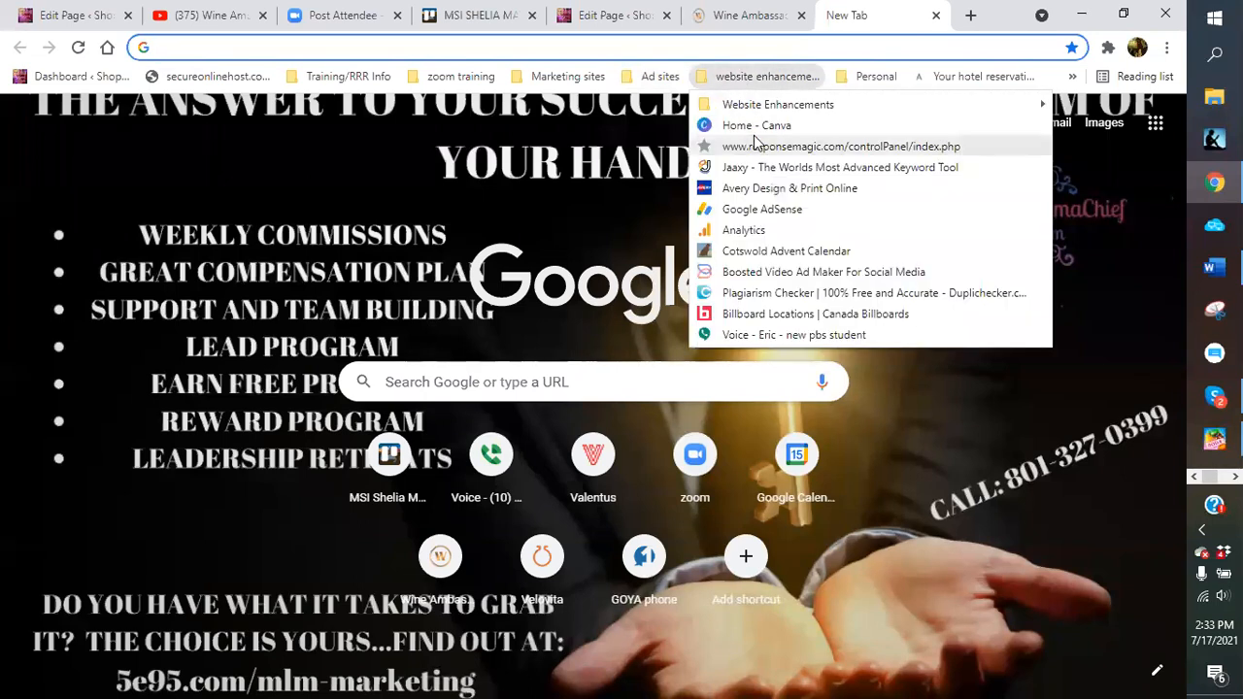
pyautogui.click(756, 129)
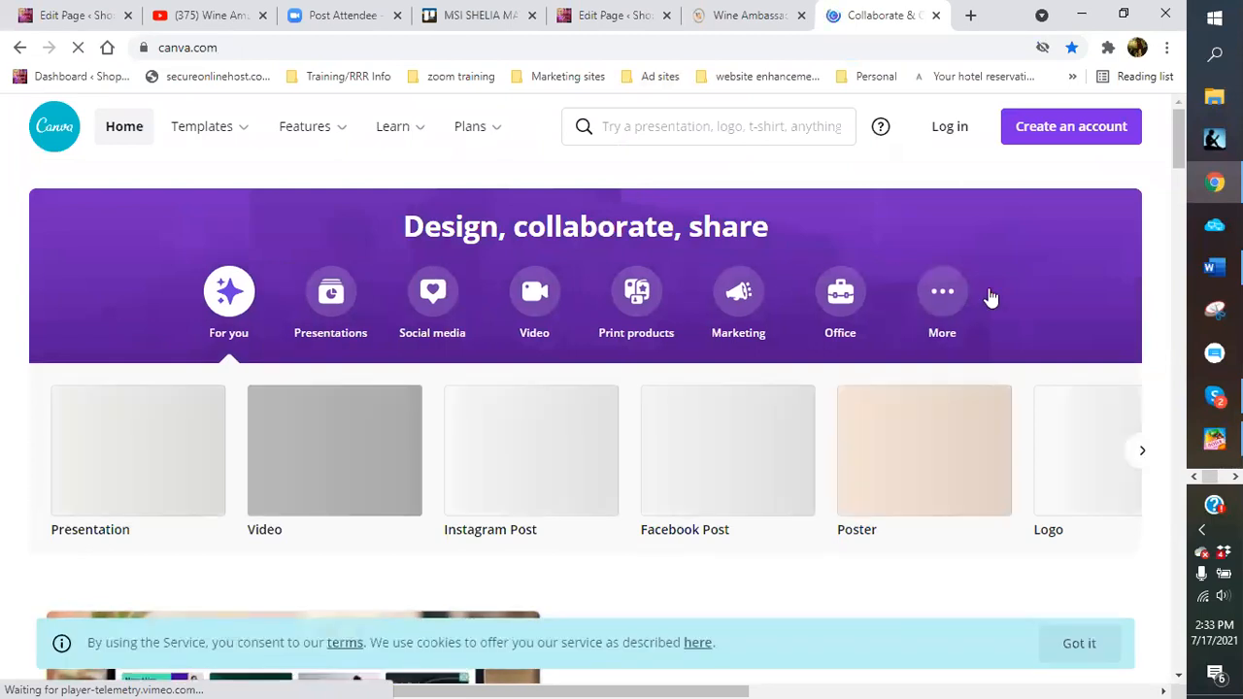
pyautogui.click(952, 136)
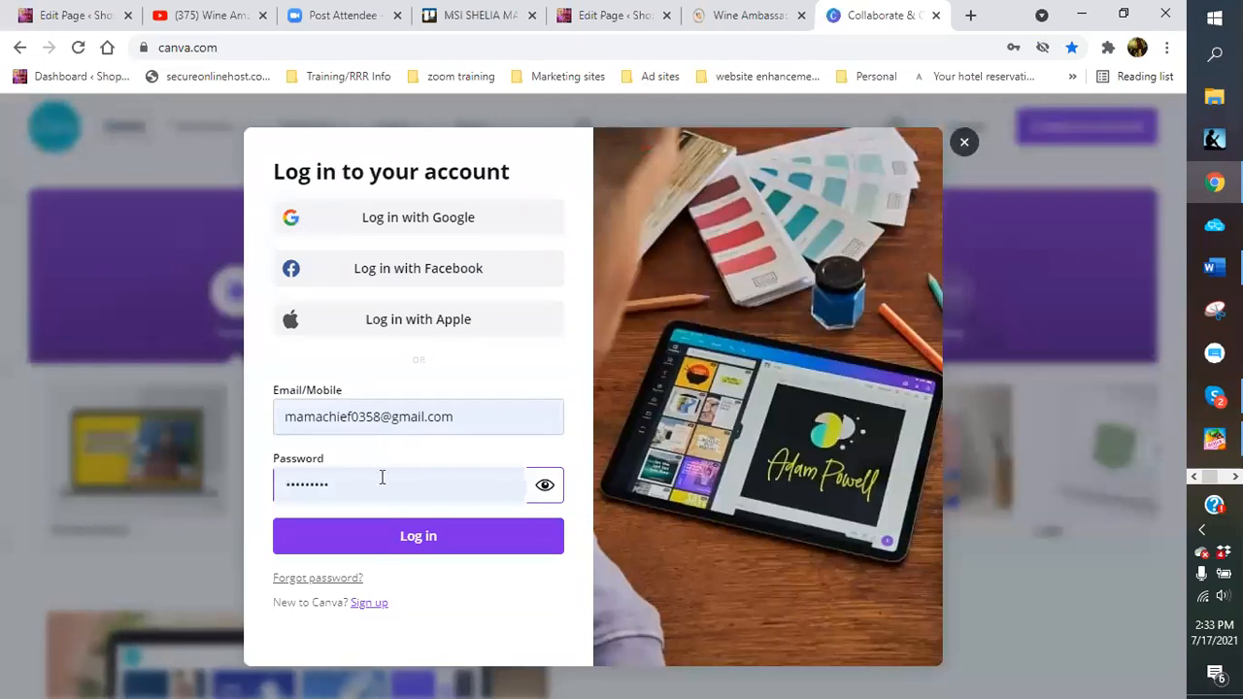
pyautogui.click(393, 539)
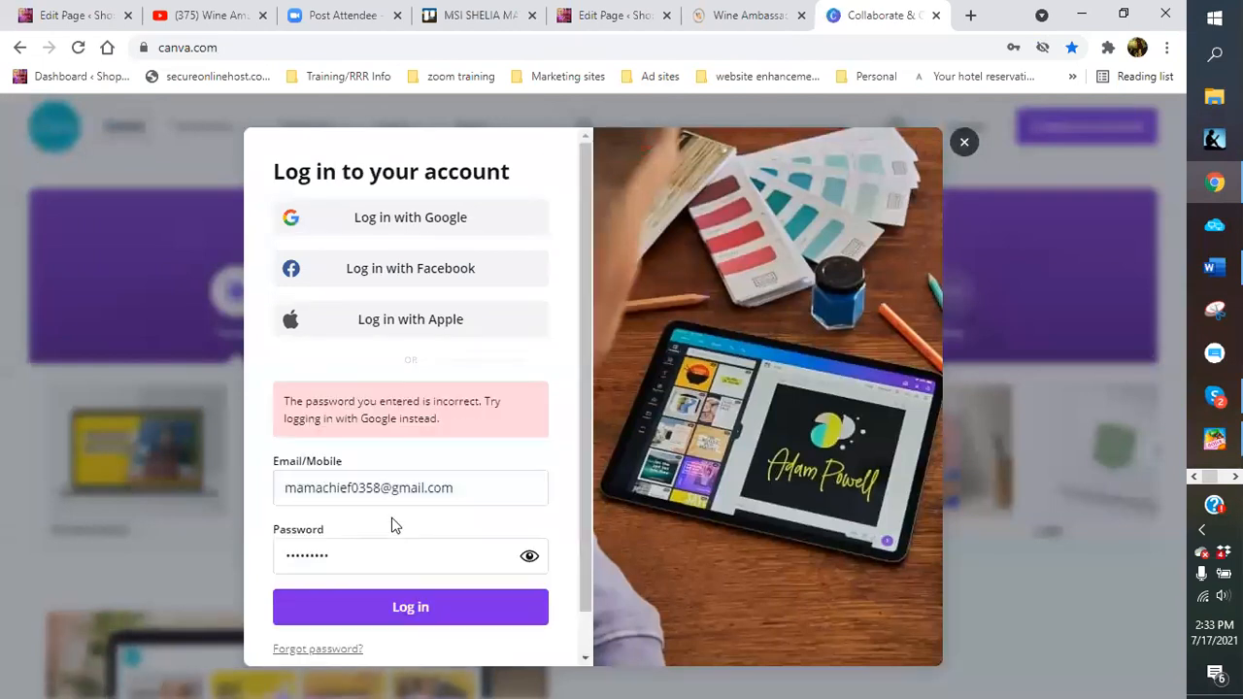
pyautogui.click(393, 235)
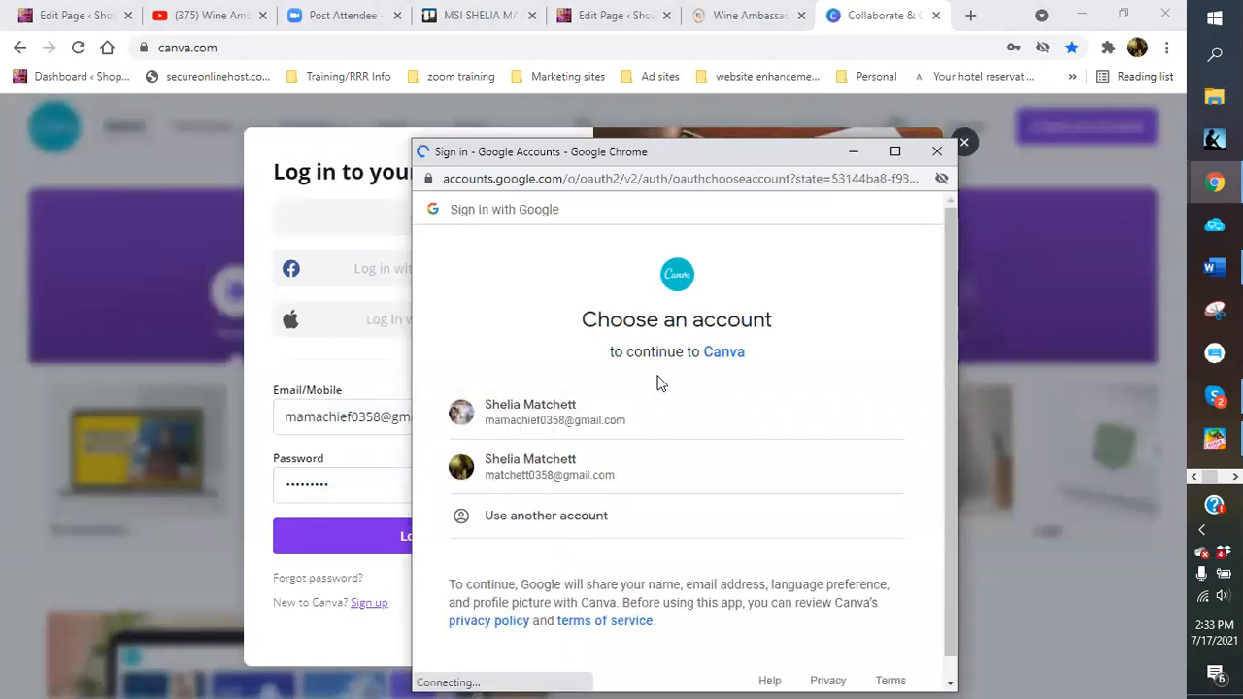
pyautogui.click(540, 425)
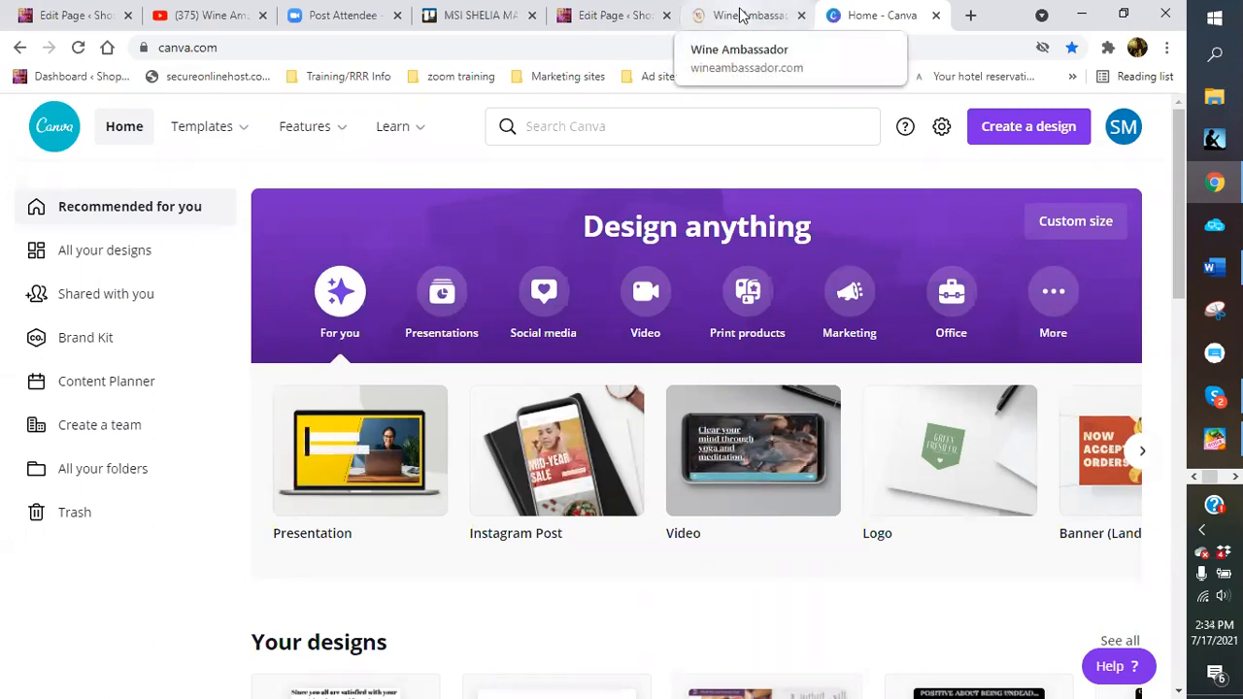
pyautogui.click(745, 17)
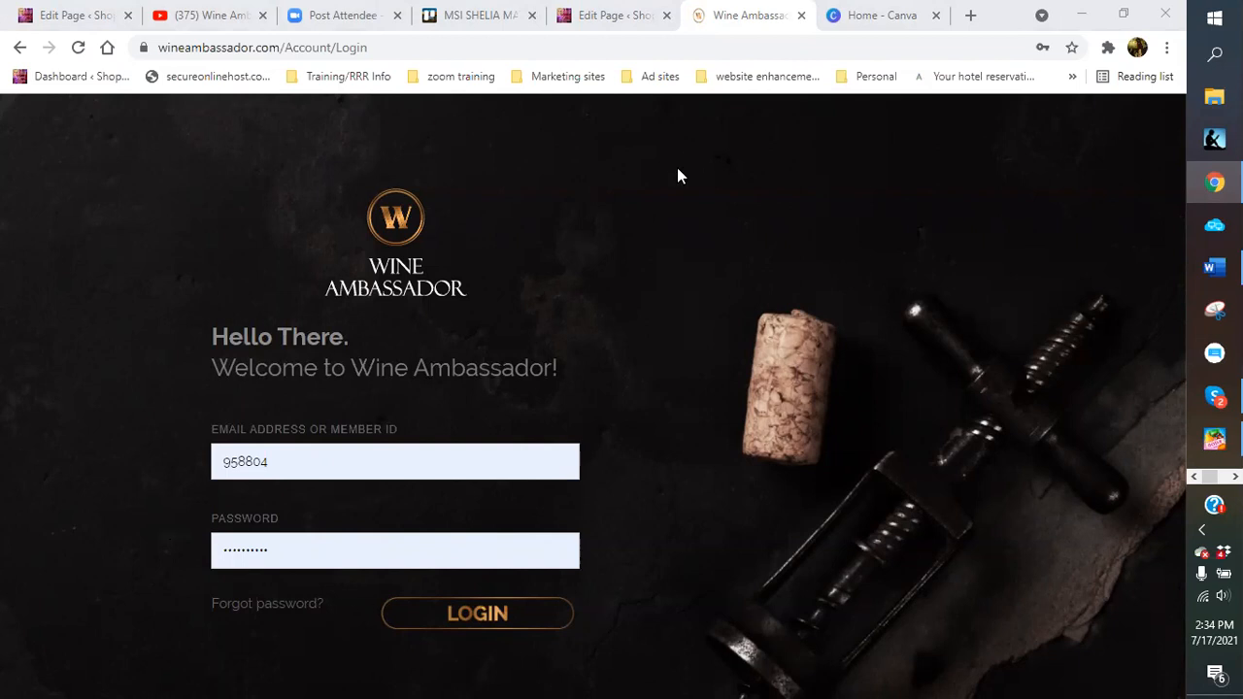
# Switch to the 'Home - Canva' tab
pyautogui.click(877, 19)
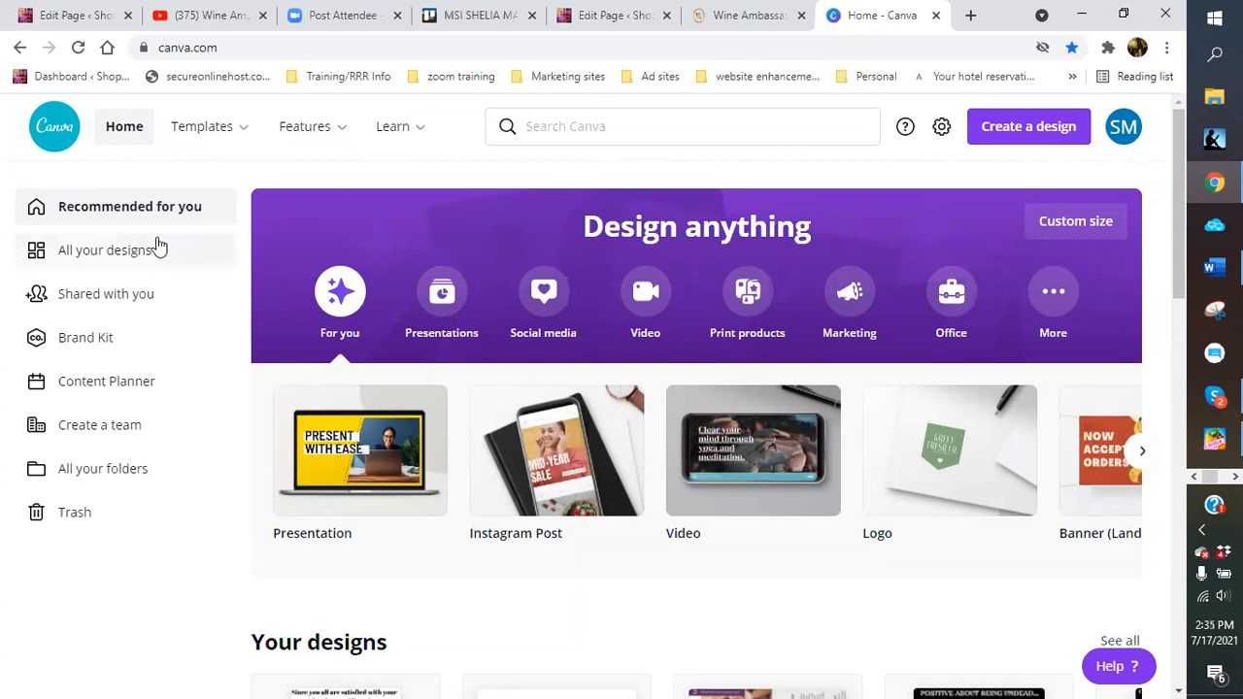
# Show All your designs and open the 'CURST MAKES ME LOOK GREAT!!!' design
pyautogui.click(123, 254)
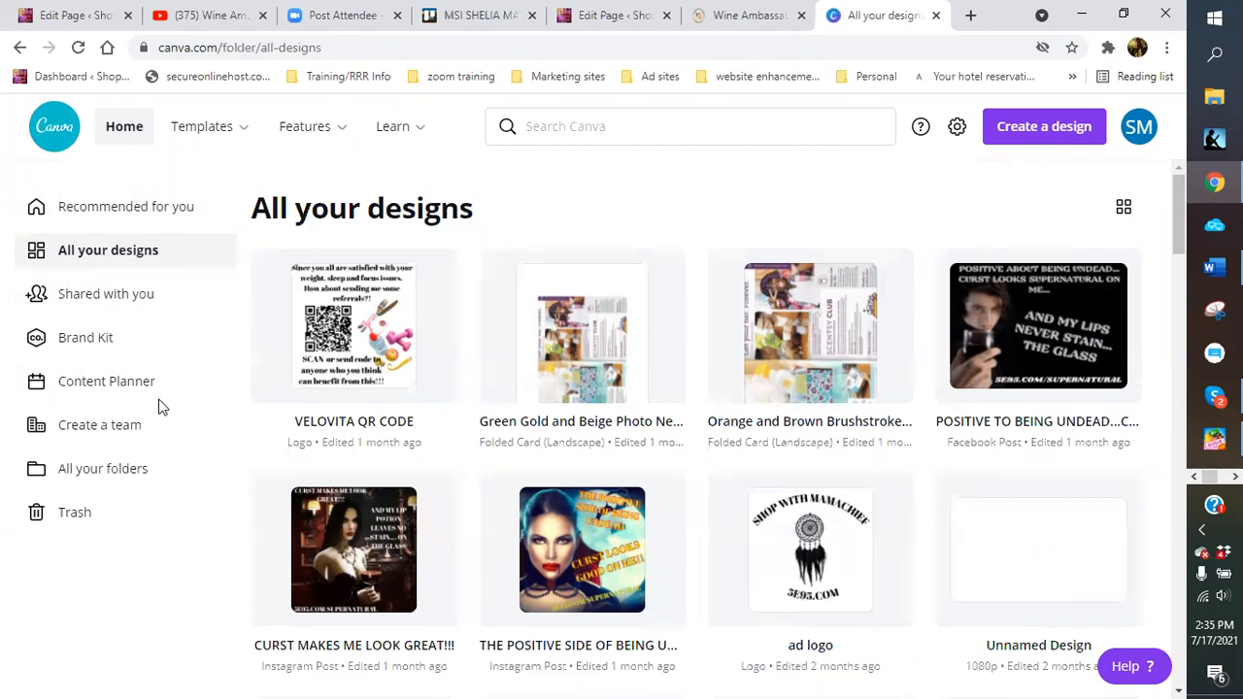
pyautogui.click(410, 561)
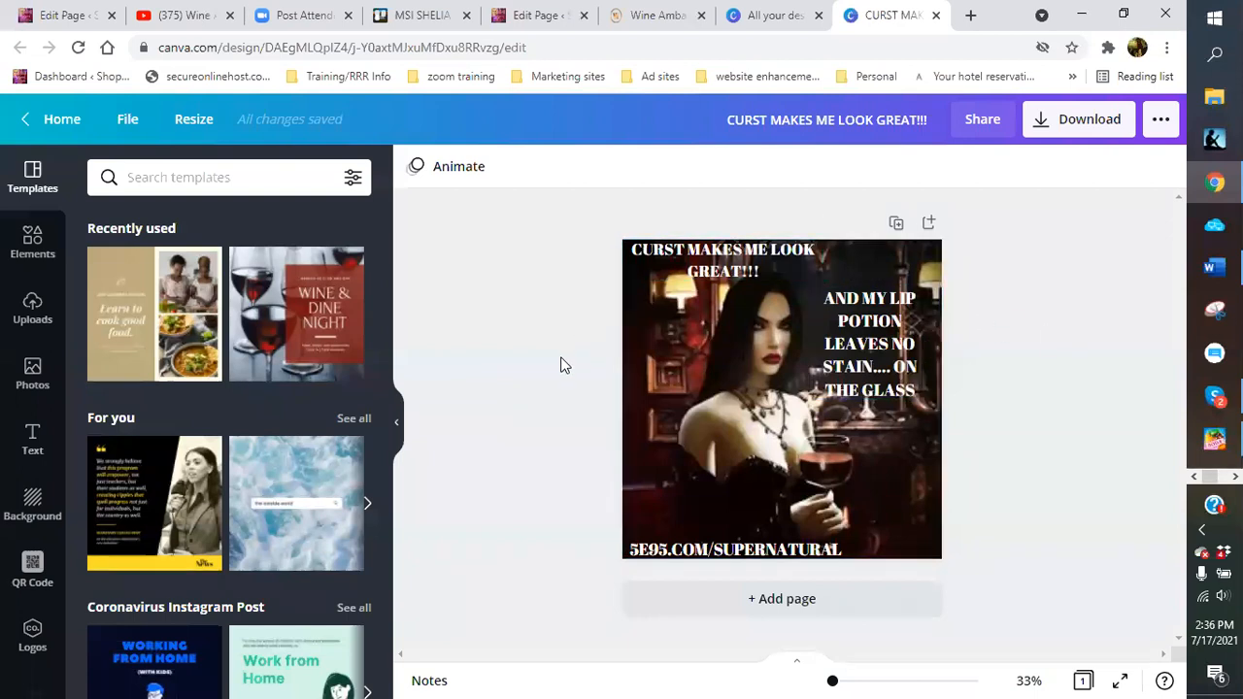
pyautogui.click(936, 16)
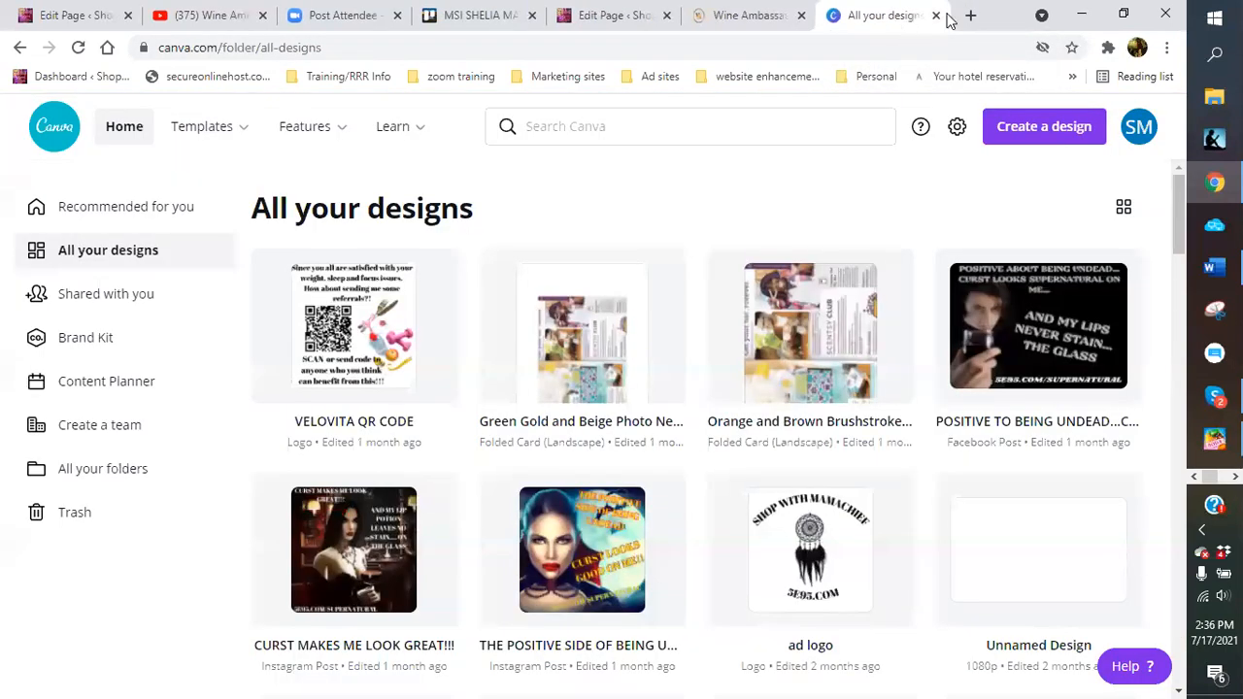
pyautogui.click(935, 15)
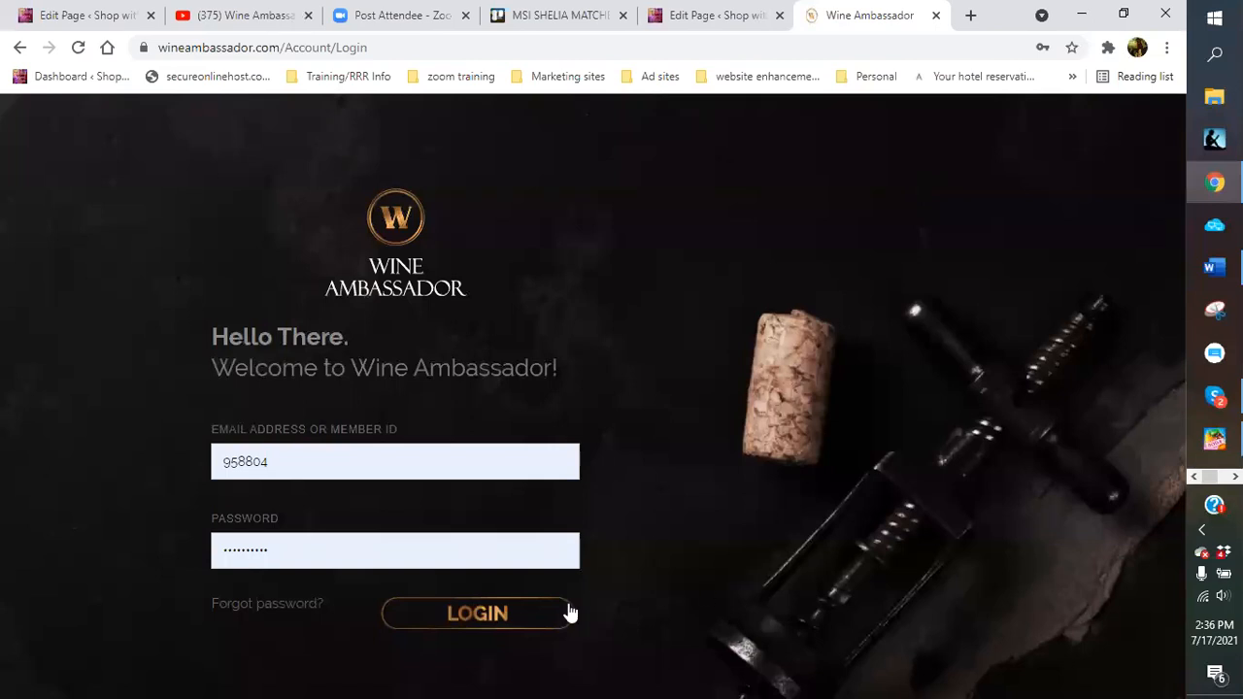
# Log back into Wine Ambassador, go to Marketing > QR Code, and open a new tab
pyautogui.click(492, 622)
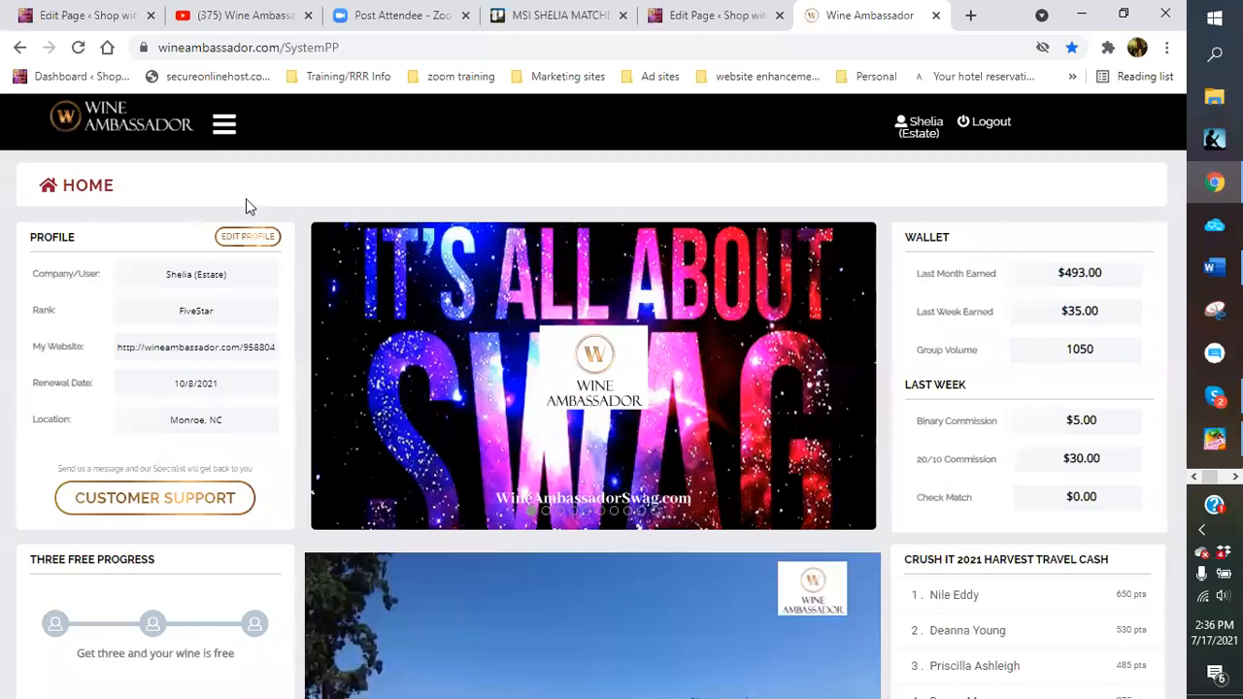
pyautogui.click(224, 127)
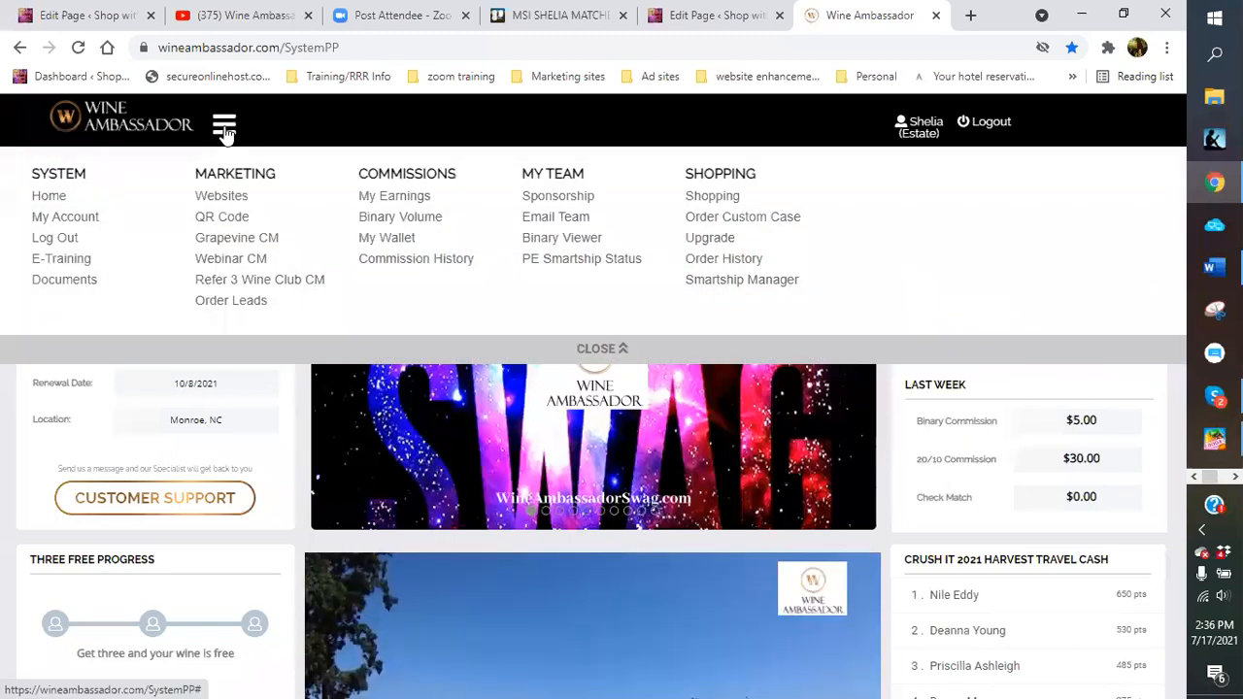
pyautogui.click(232, 220)
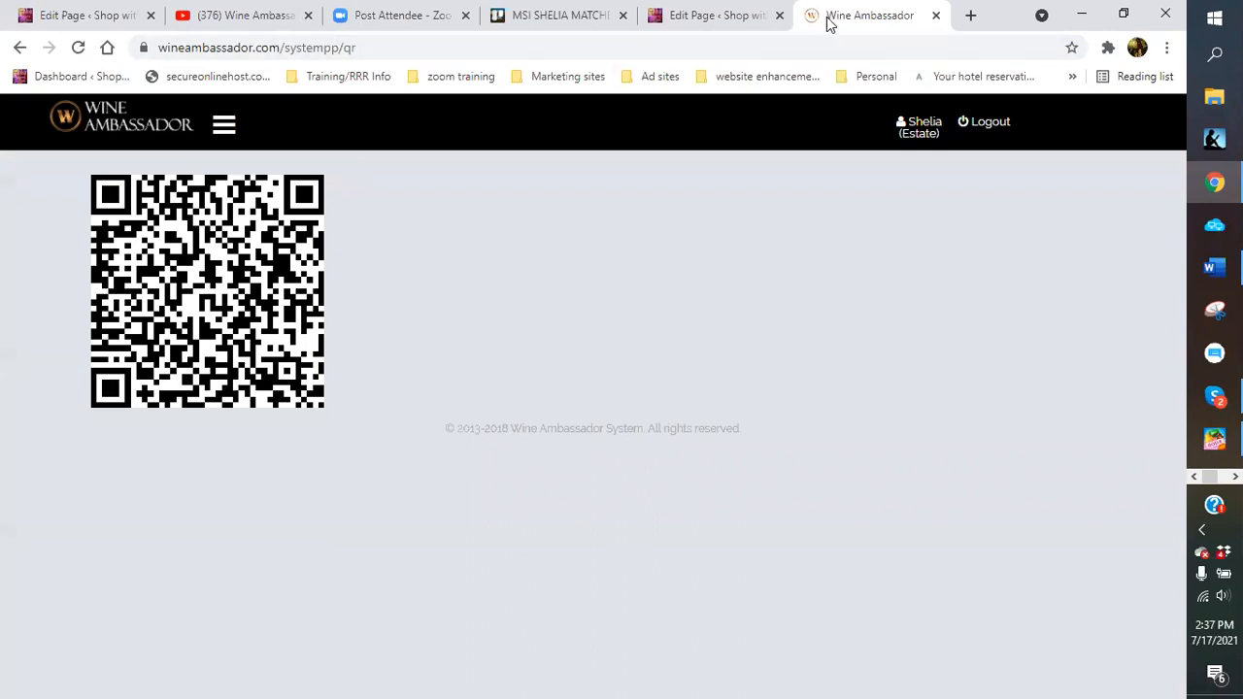
pyautogui.click(968, 14)
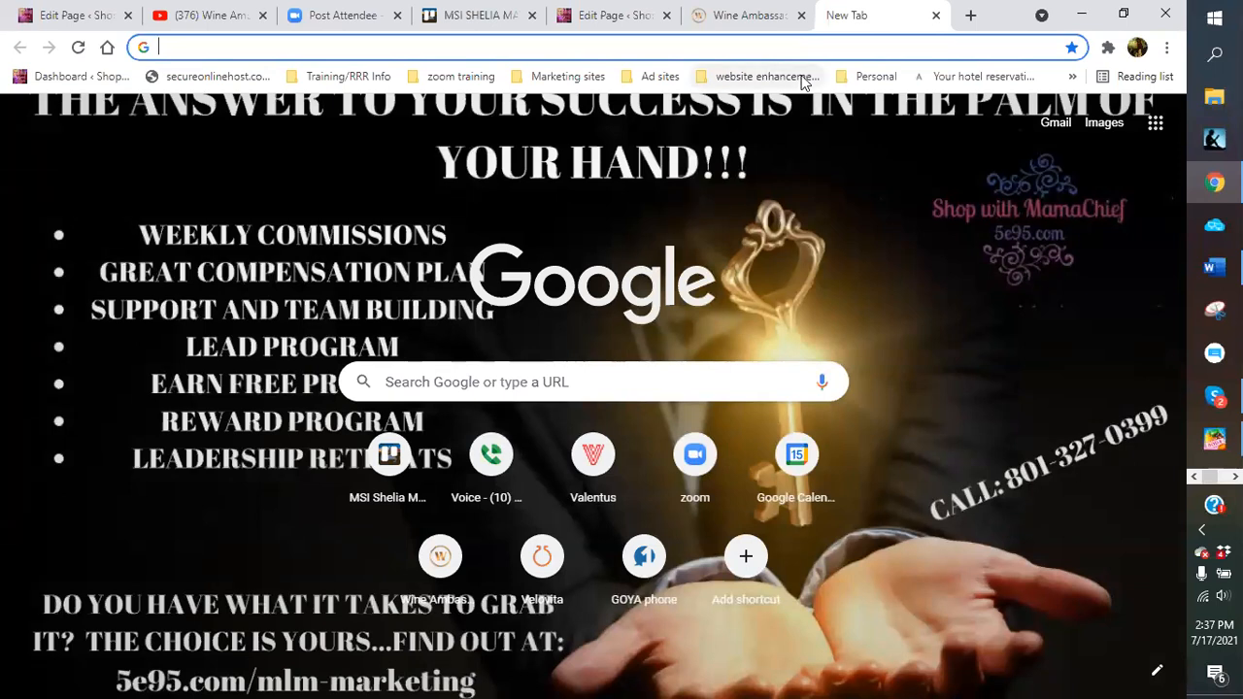
# Open Canva from the bookmarks and start a new 500 × 500 px Logo design
pyautogui.click(752, 78)
pyautogui.click(757, 125)
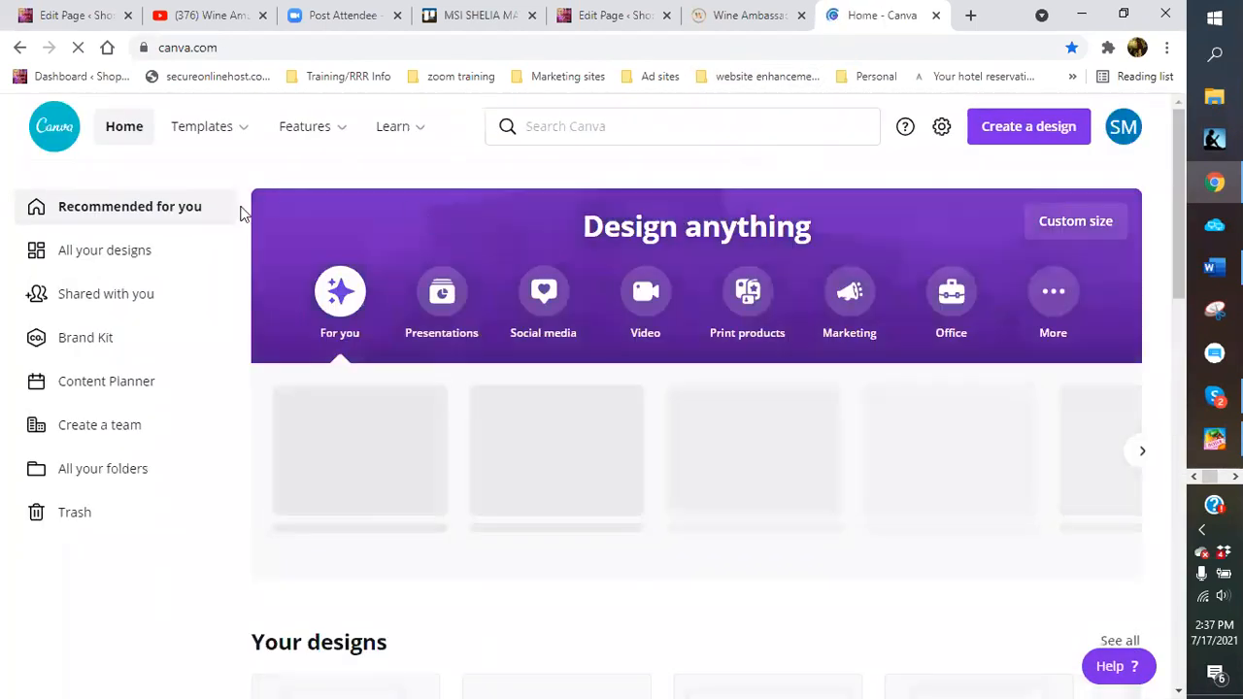
pyautogui.click(1032, 135)
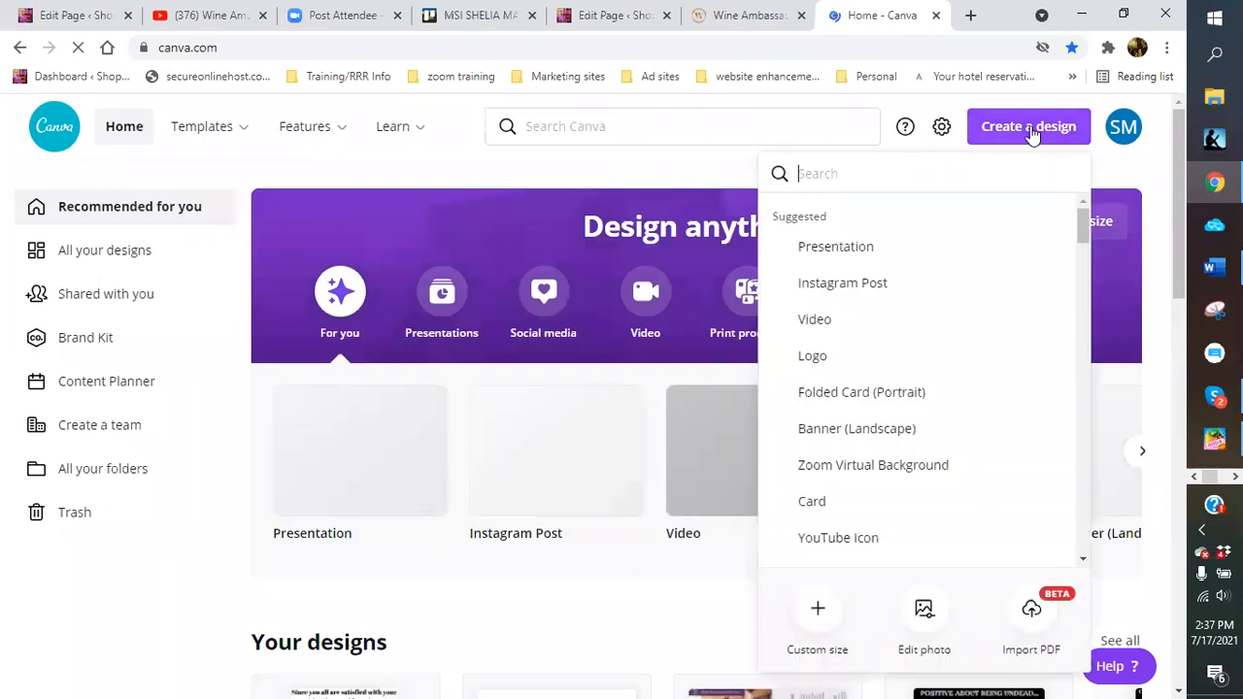
pyautogui.click(1032, 135)
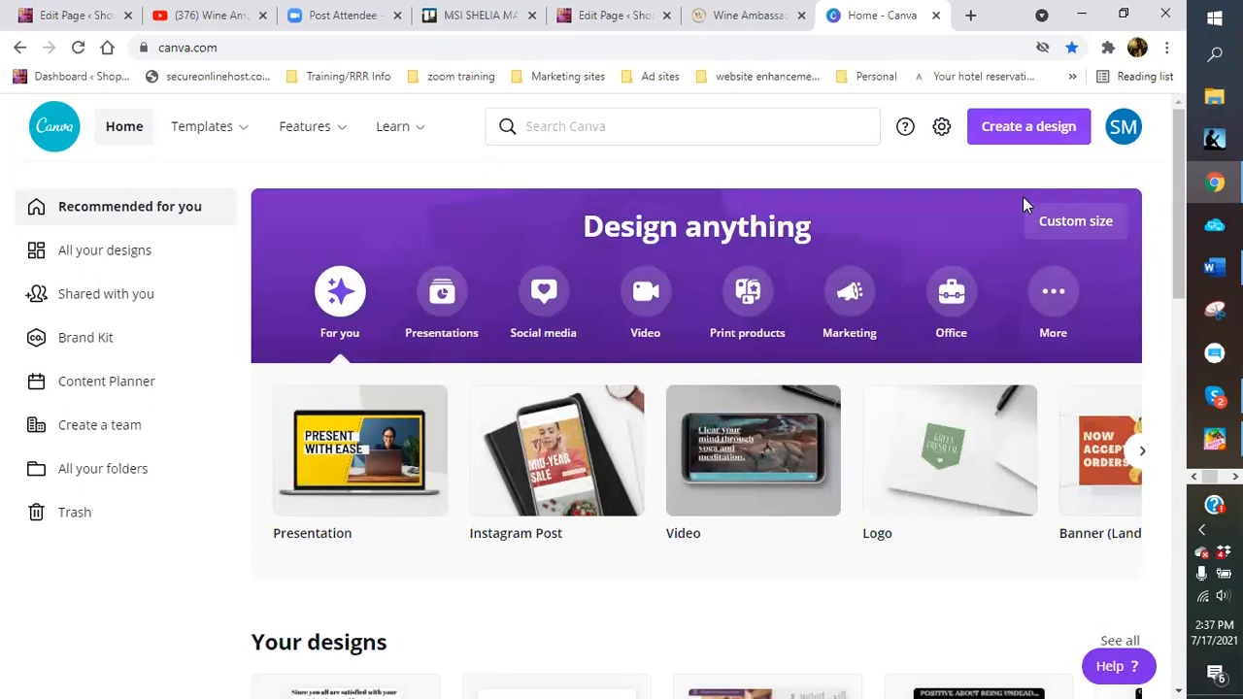
pyautogui.click(996, 135)
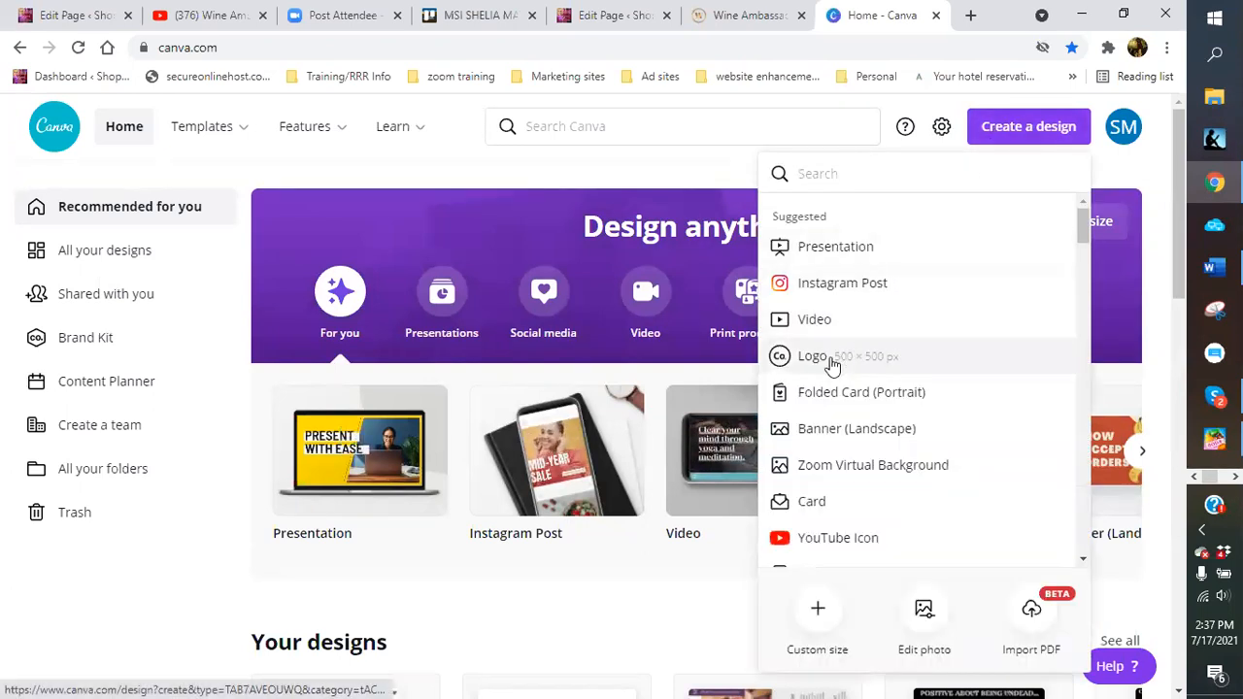
pyautogui.click(814, 355)
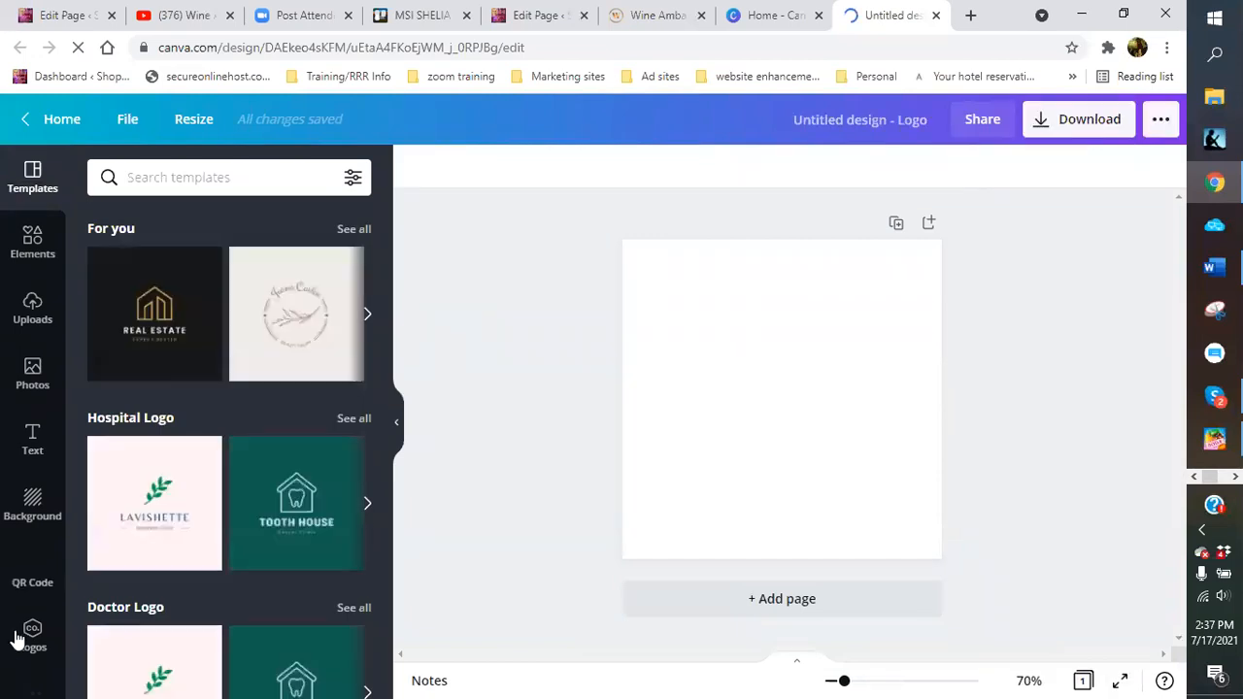
# Open Canva's QR code generator, then go to the WordPress Pages list
pyautogui.click(32, 573)
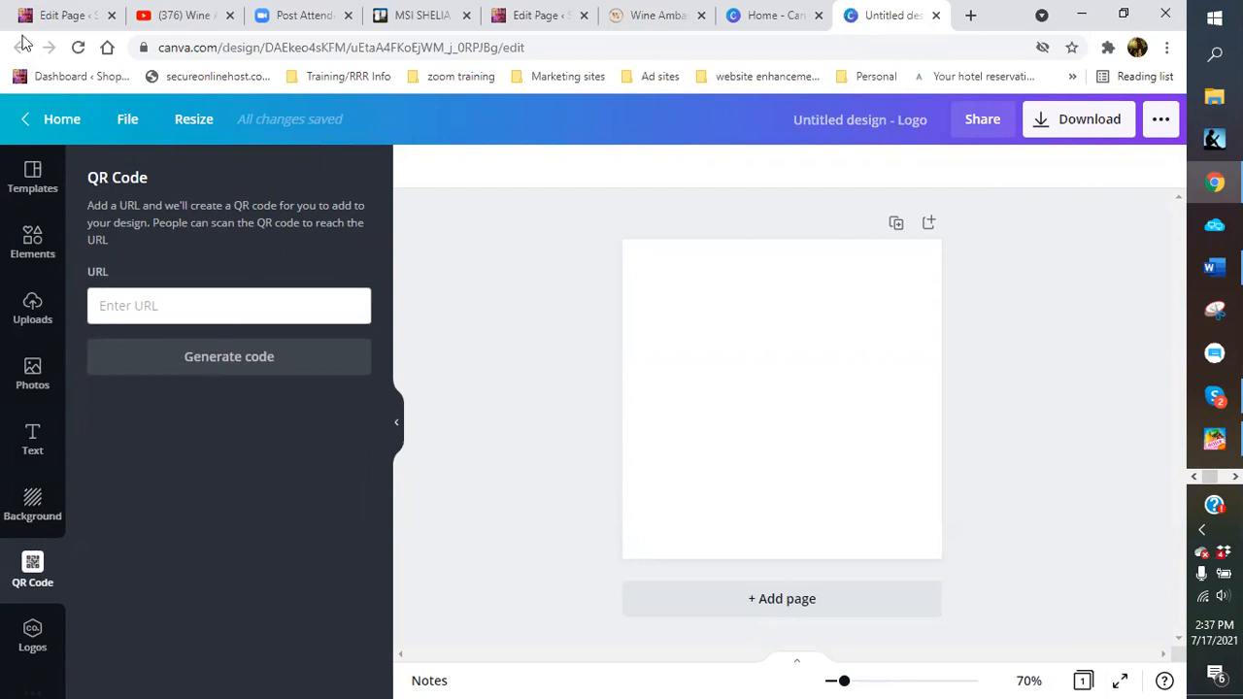
pyautogui.click(44, 16)
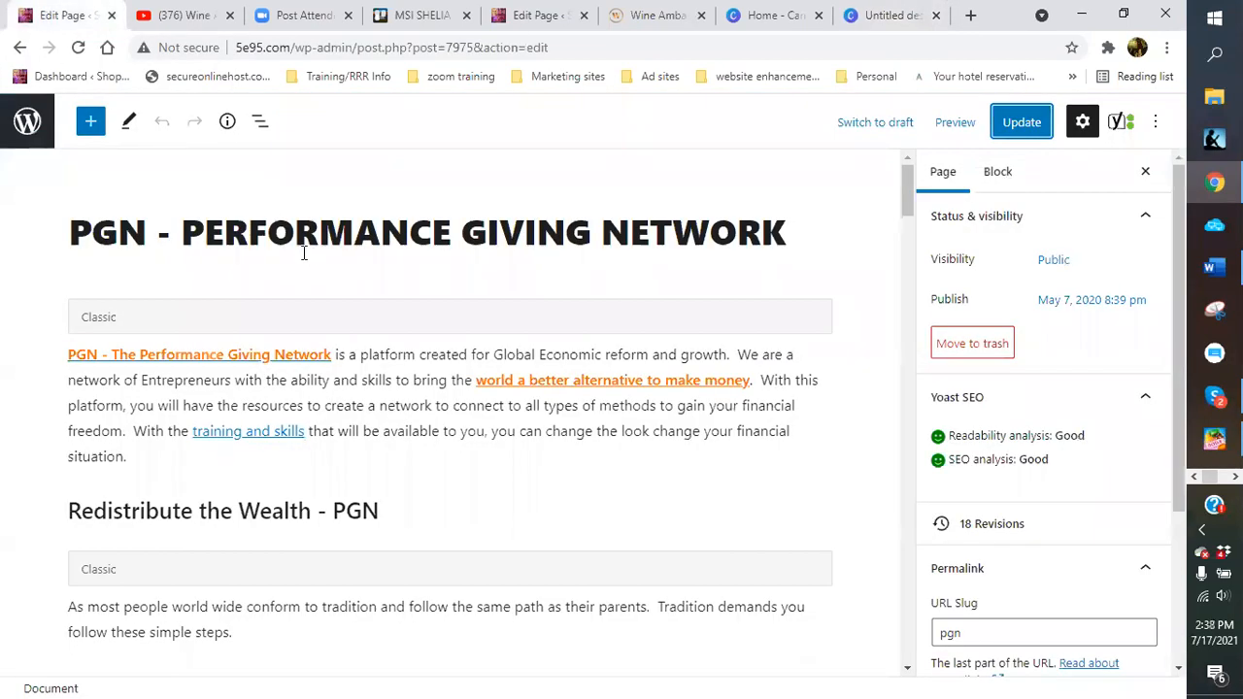
pyautogui.click(26, 124)
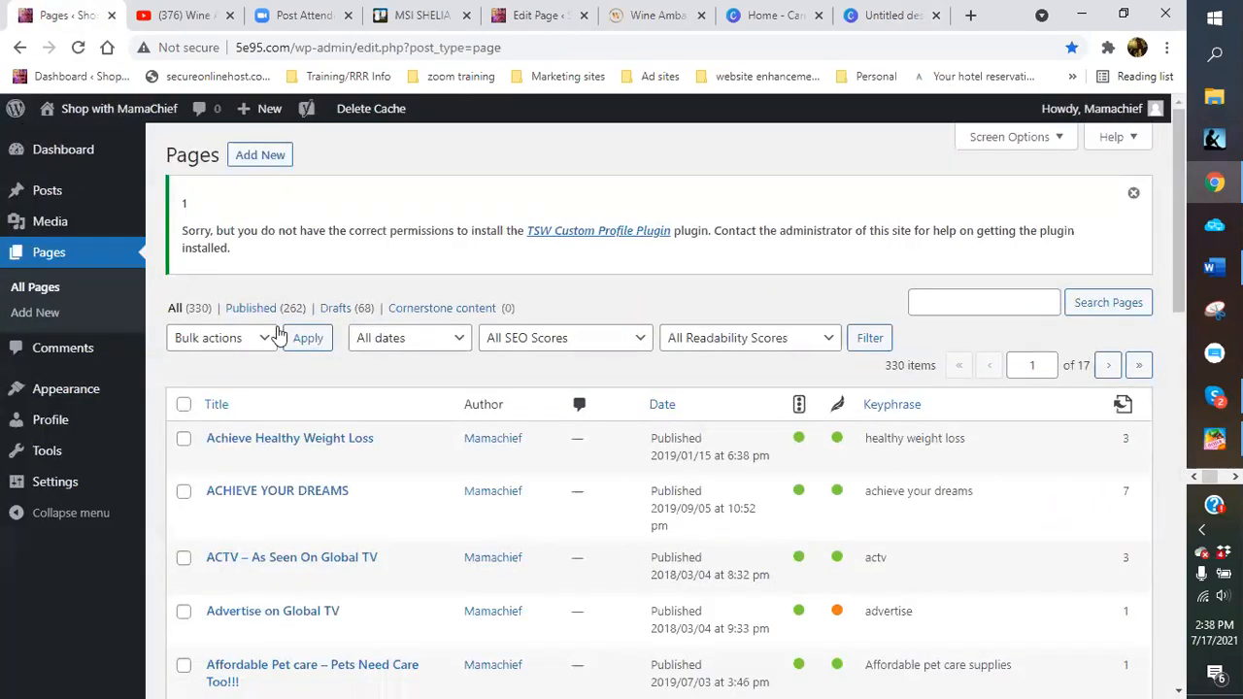
# Filter Pages to July 2021 and open the Backyard Football page in the editor
pyautogui.click(305, 342)
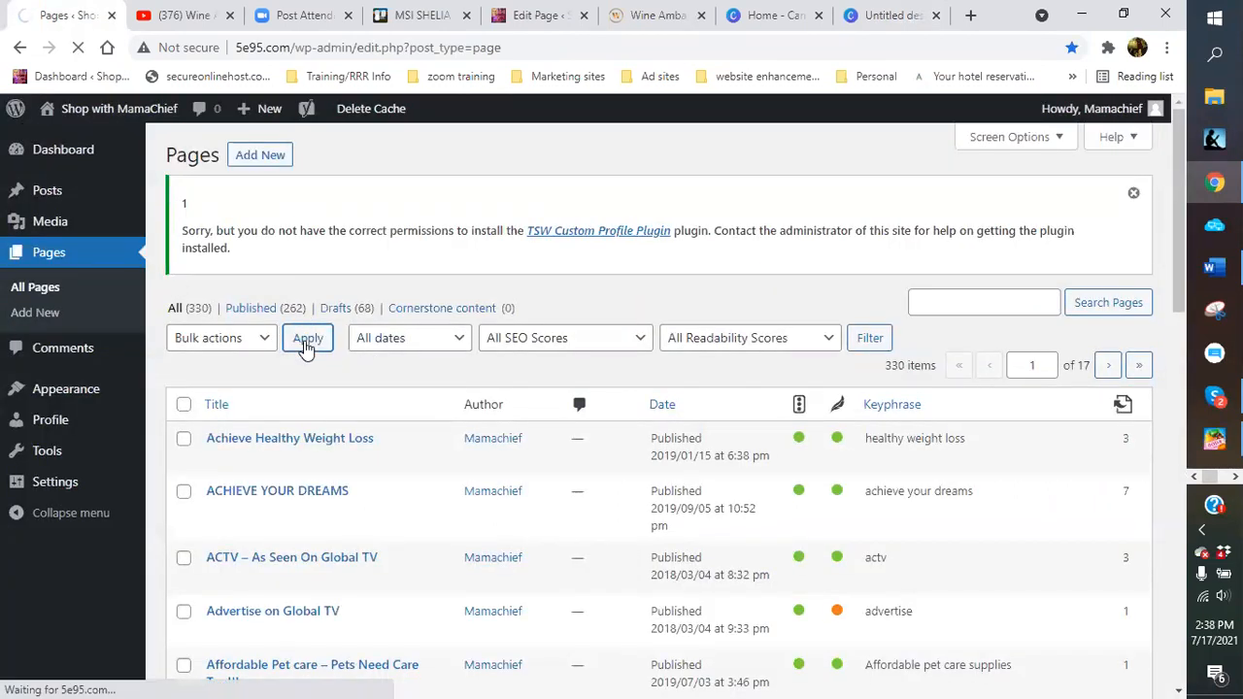
pyautogui.click(449, 343)
pyautogui.click(415, 379)
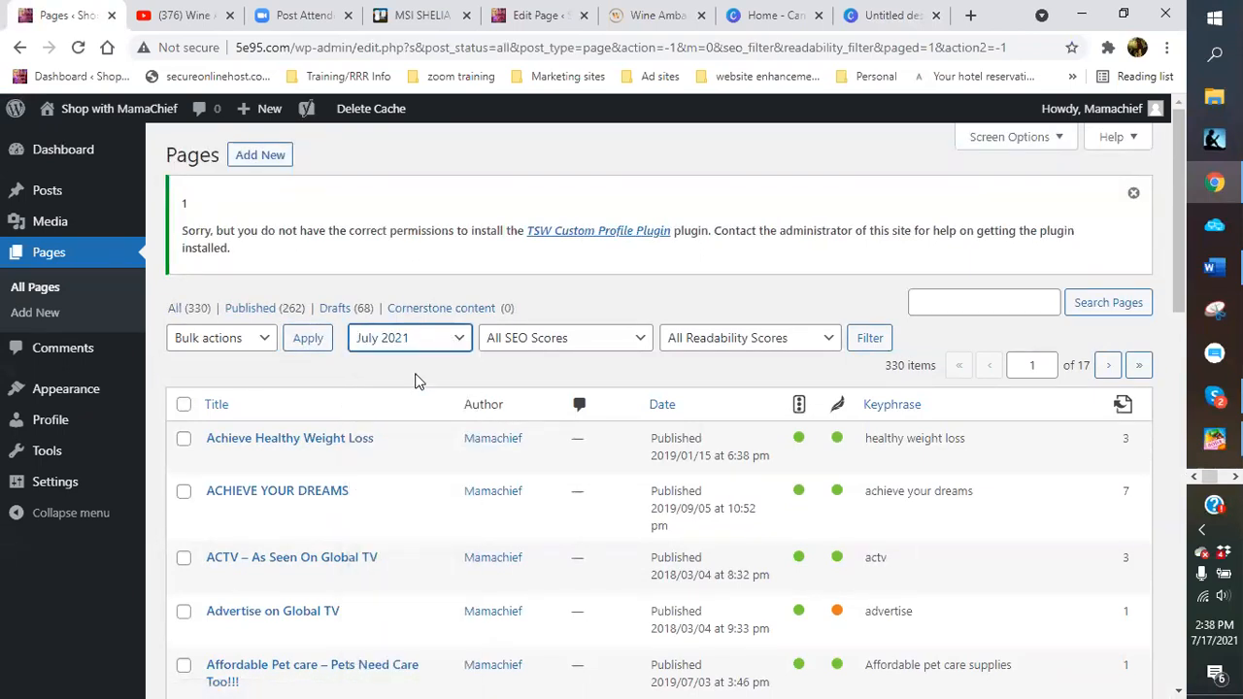
pyautogui.click(874, 340)
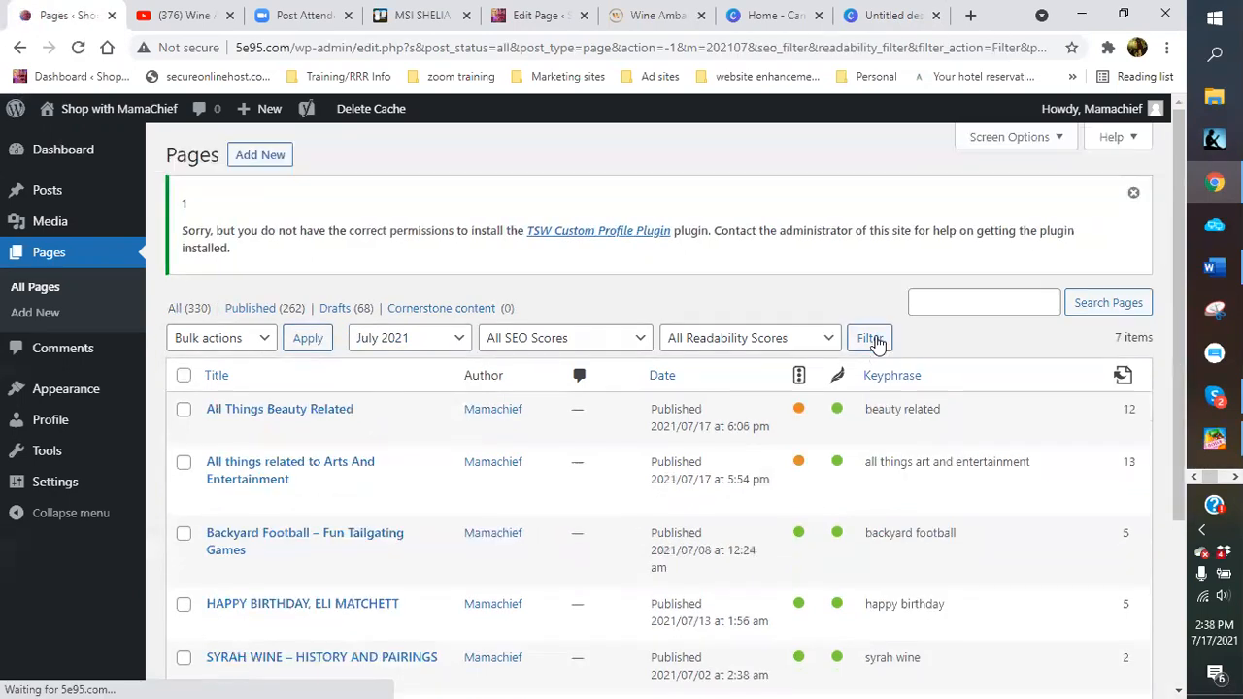
pyautogui.scroll(-2, 233, 481)
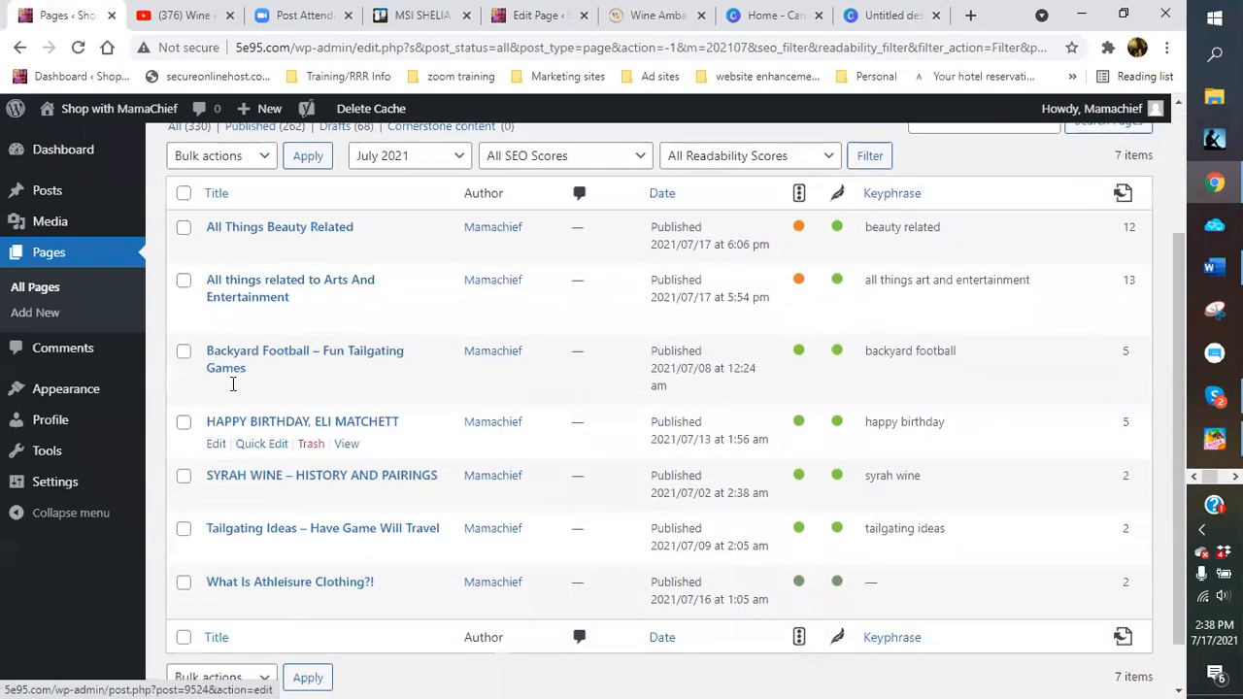
pyautogui.click(215, 392)
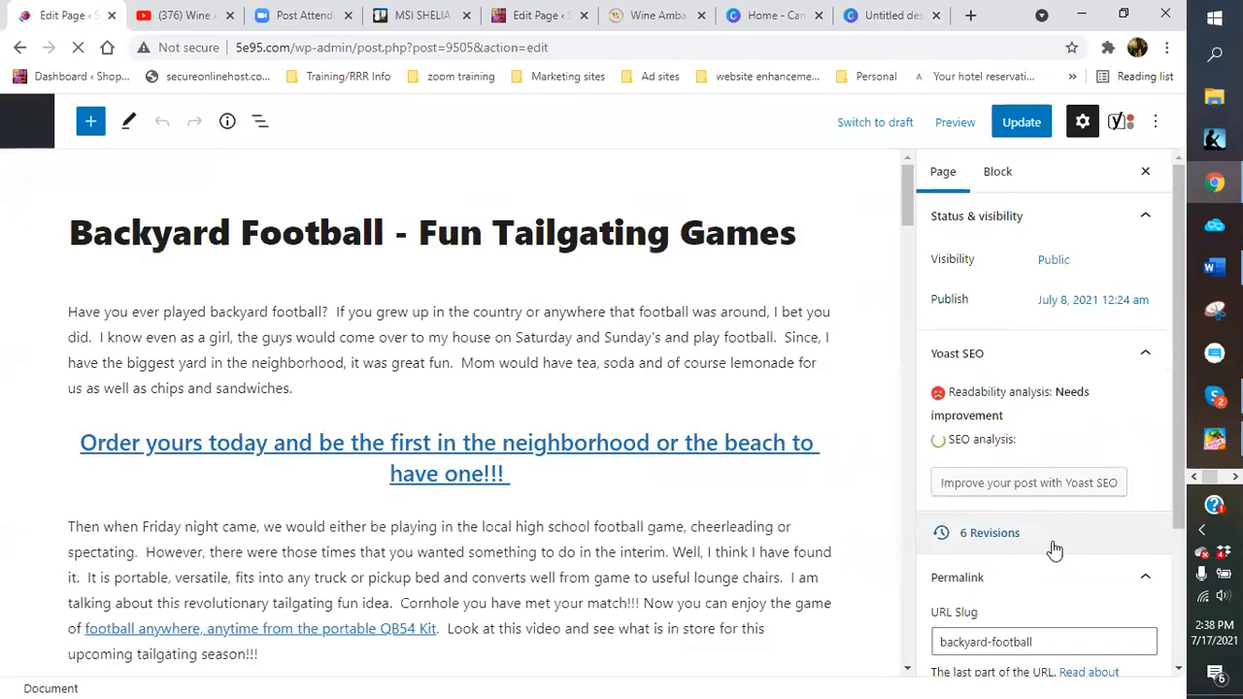
# Copy the page's public link address and go back to Canva's QR code URL field
pyautogui.scroll(-2, 983, 510)
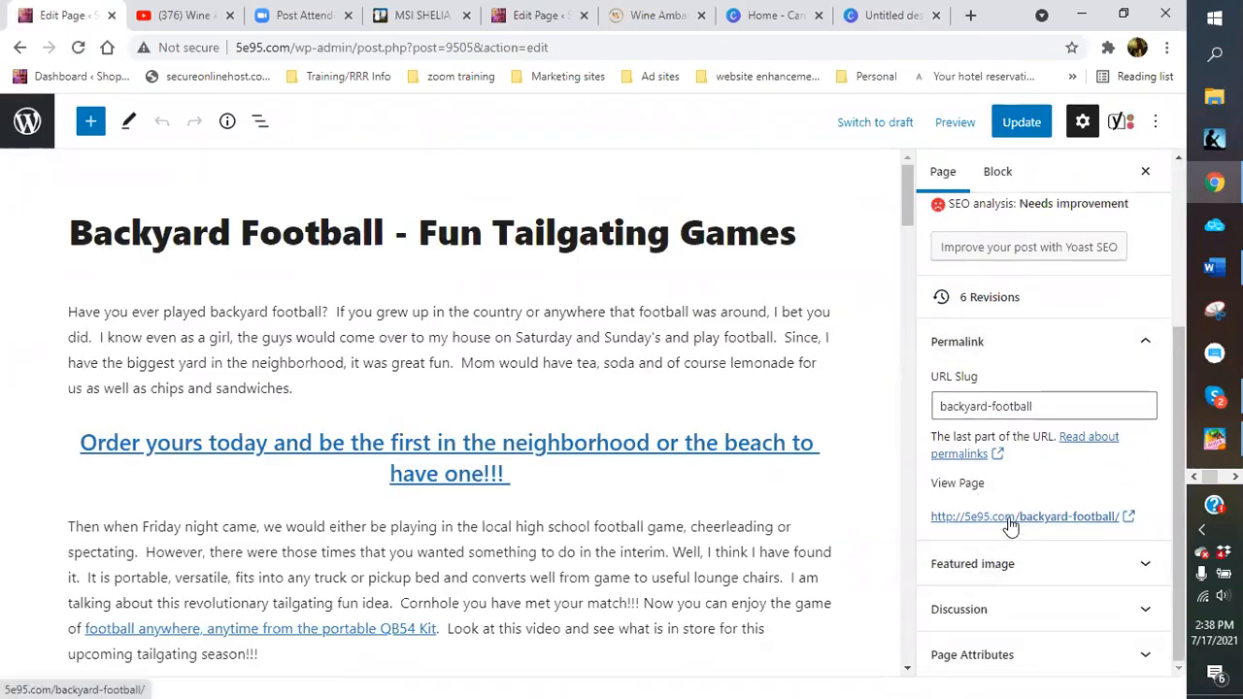
pyautogui.rightClick(1010, 521)
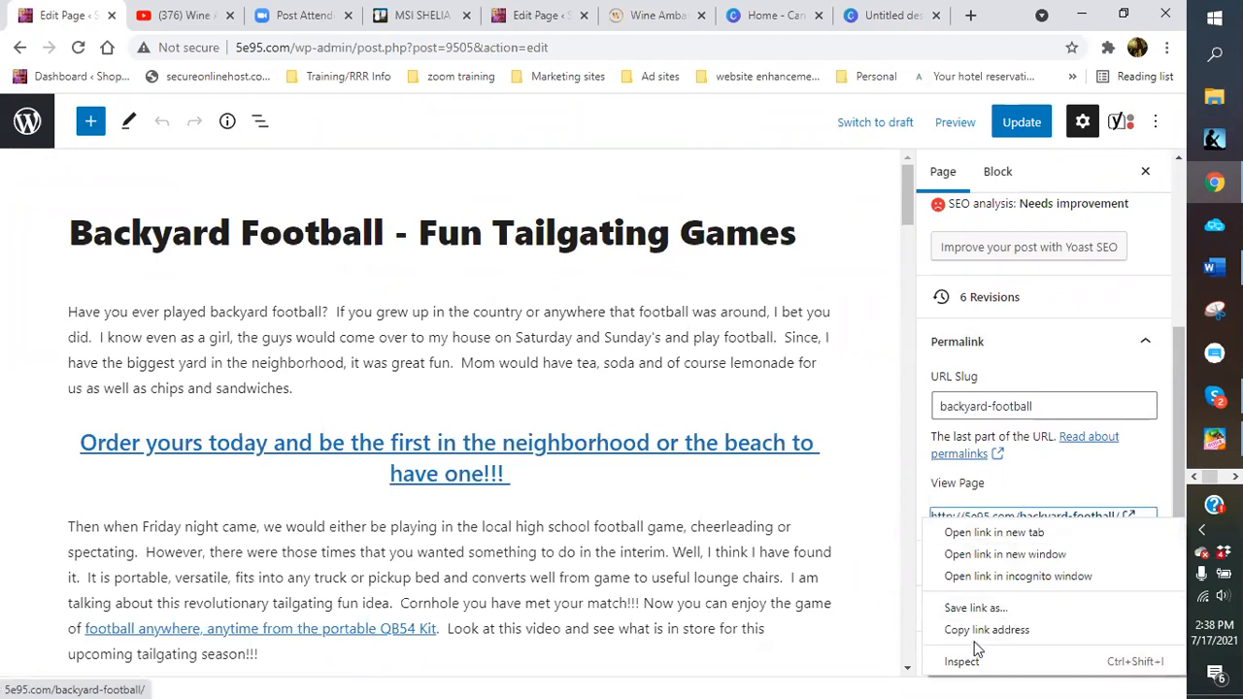
pyautogui.click(973, 631)
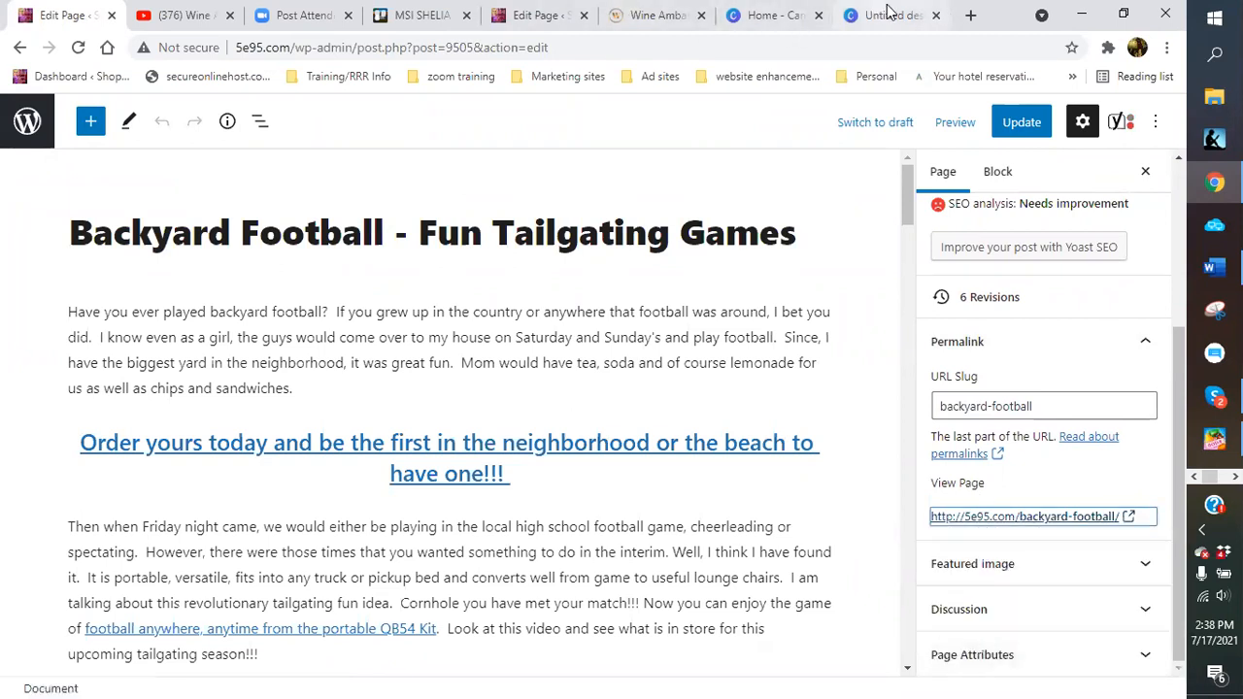
pyautogui.click(881, 15)
pyautogui.click(134, 301)
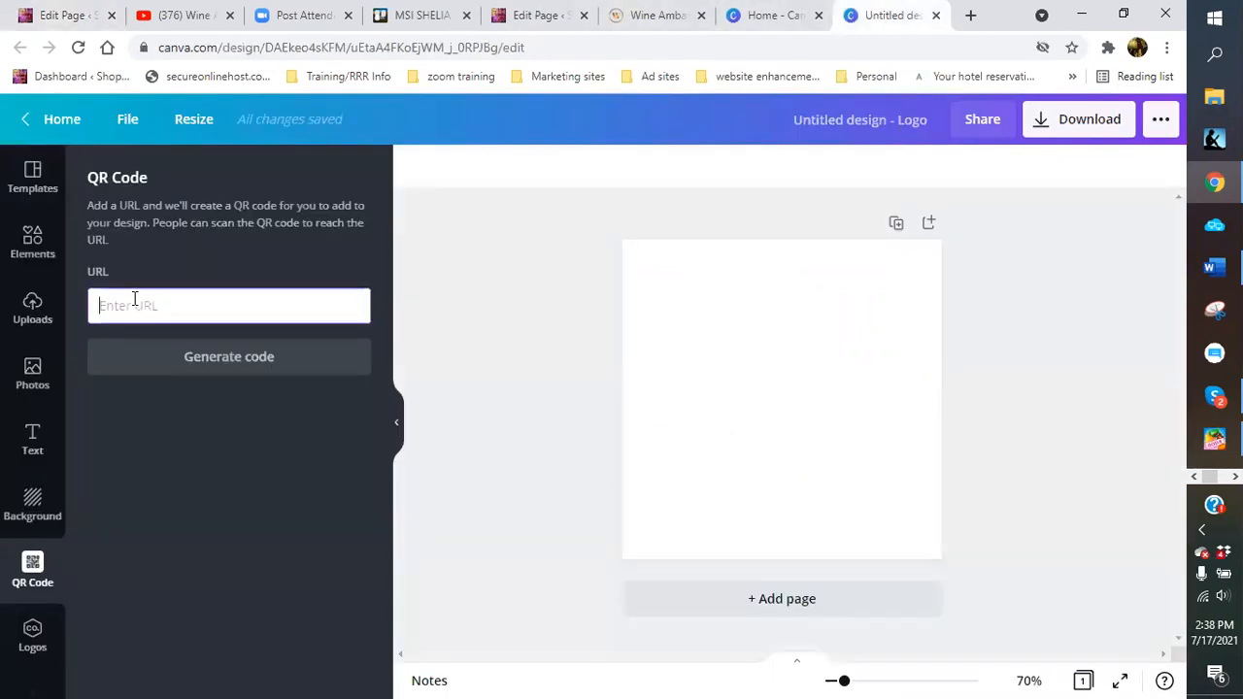
# Paste the copied backyard-football page link and generate a QR code from it
pyautogui.rightClick(134, 302)
pyautogui.click(175, 438)
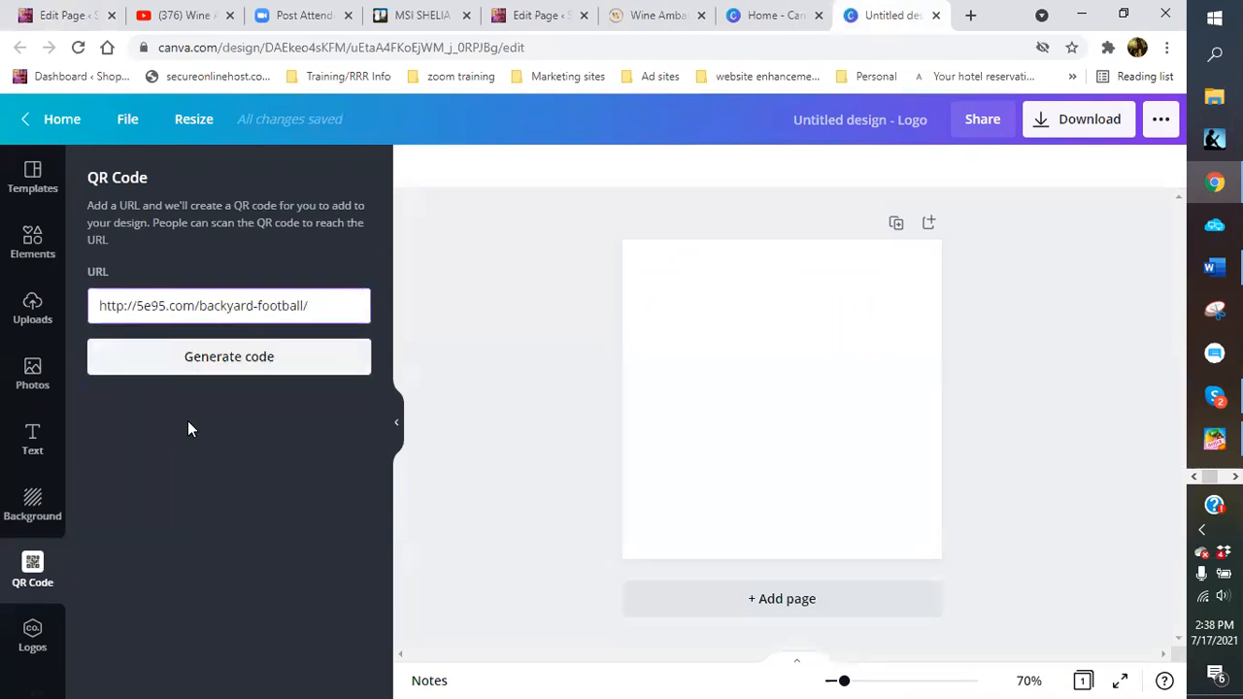
pyautogui.click(229, 365)
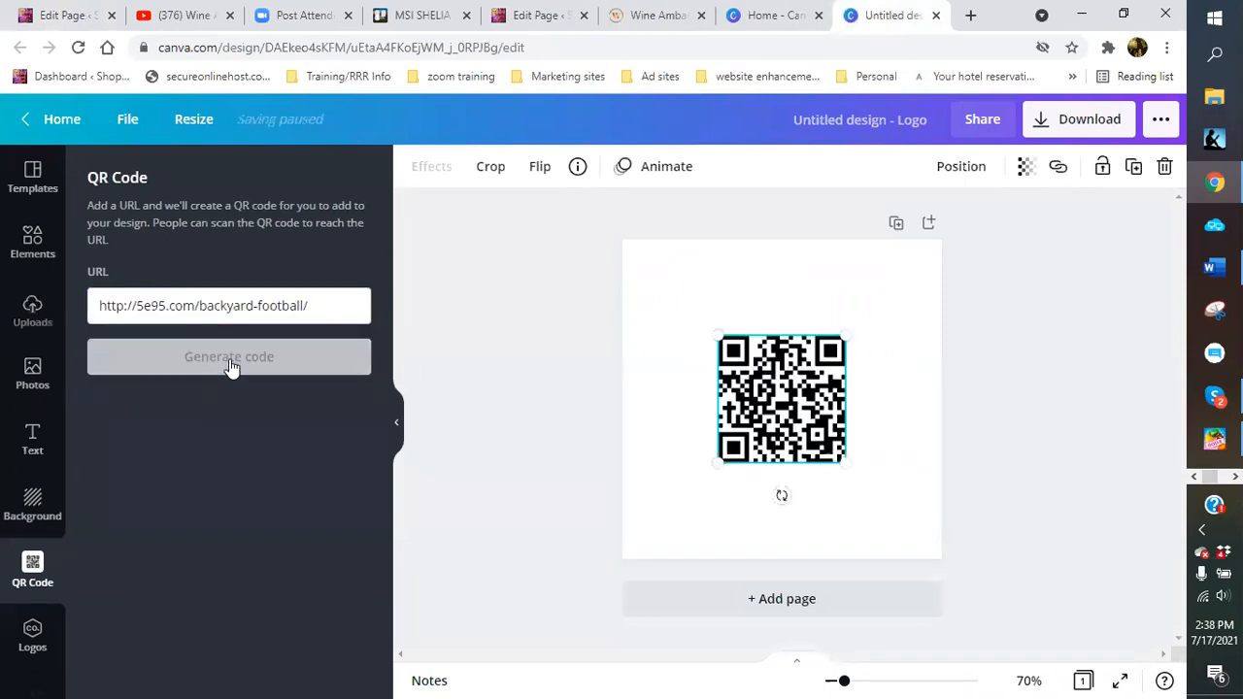
# Resize the QR code to roughly 336 × 336 in the page's lower right
pyautogui.moveTo(716, 337); pyautogui.dragTo(655, 262)
pyautogui.moveTo(841, 460); pyautogui.dragTo(899, 555)
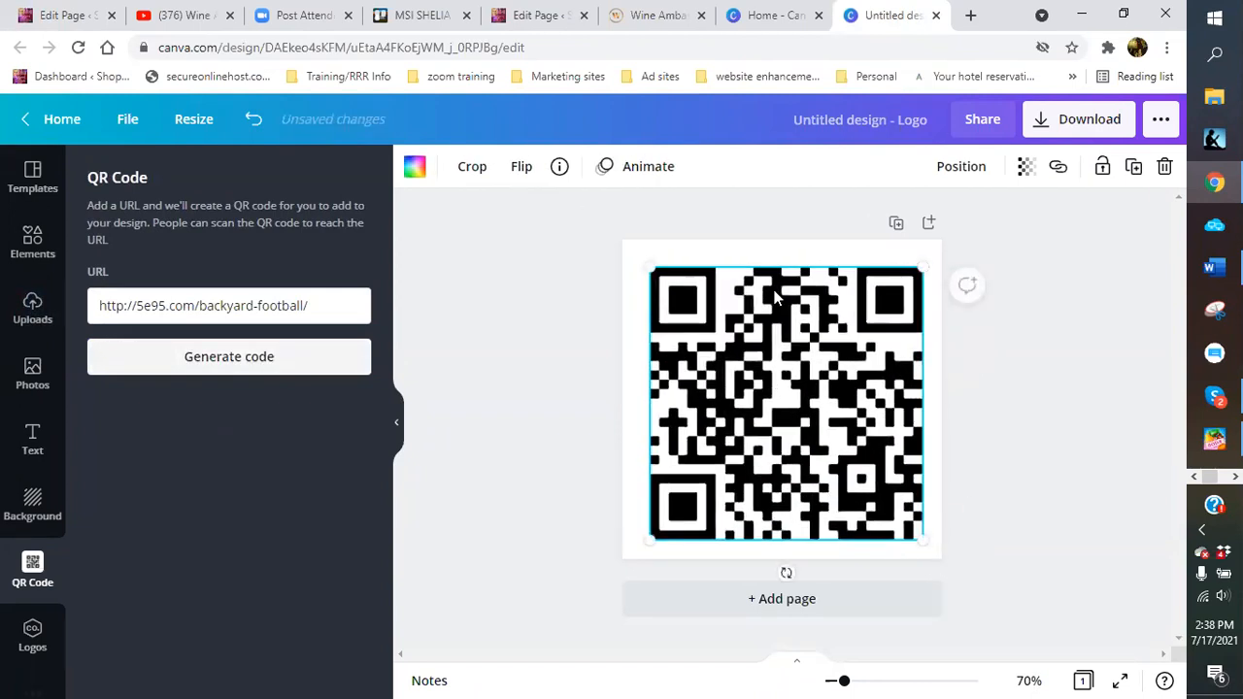
pyautogui.moveTo(665, 315); pyautogui.dragTo(718, 349)
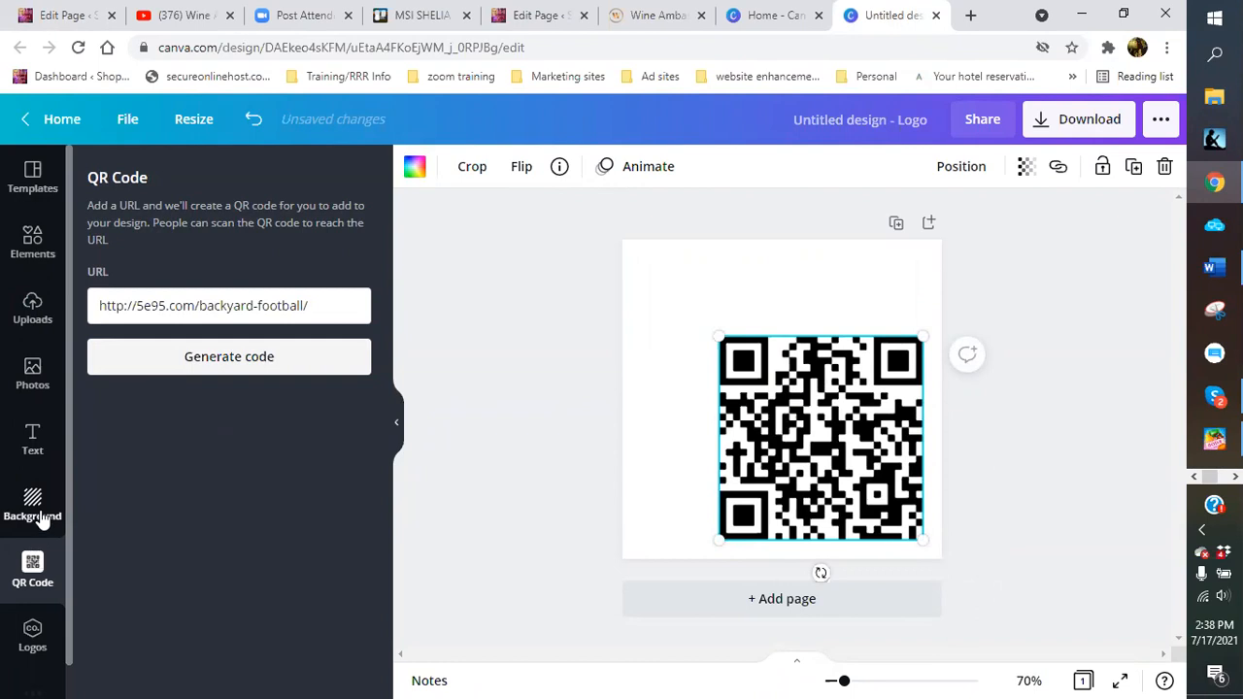
pyautogui.click(32, 438)
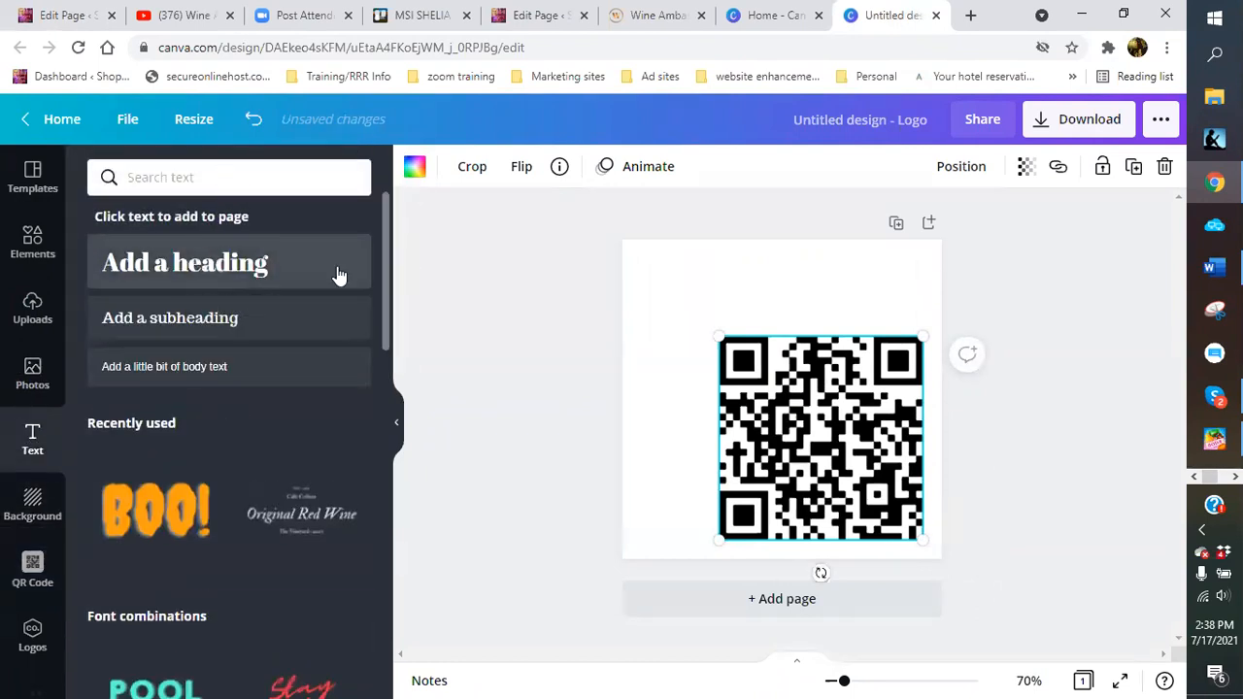
# Add a heading reading 'Greatest Backyard Game Ever!!!!' at the top of the page
pyautogui.click(339, 275)
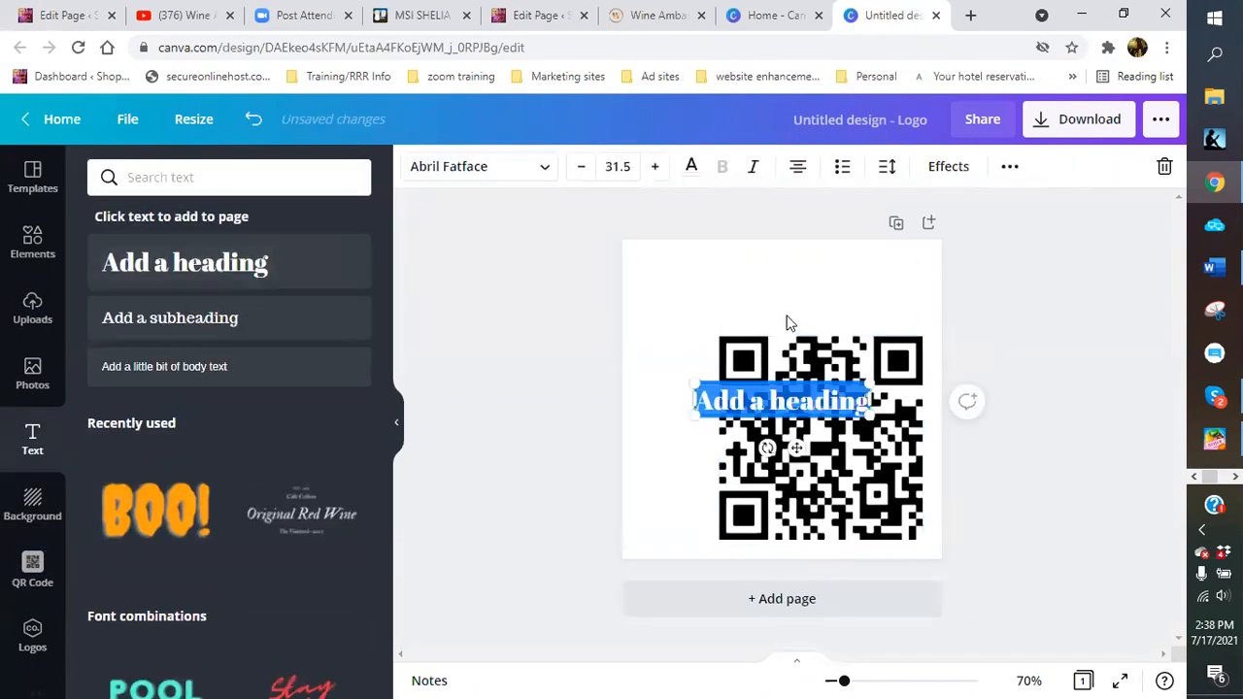
pyautogui.click(668, 336)
pyautogui.moveTo(824, 408); pyautogui.dragTo(889, 282)
pyautogui.doubleClick(885, 282)
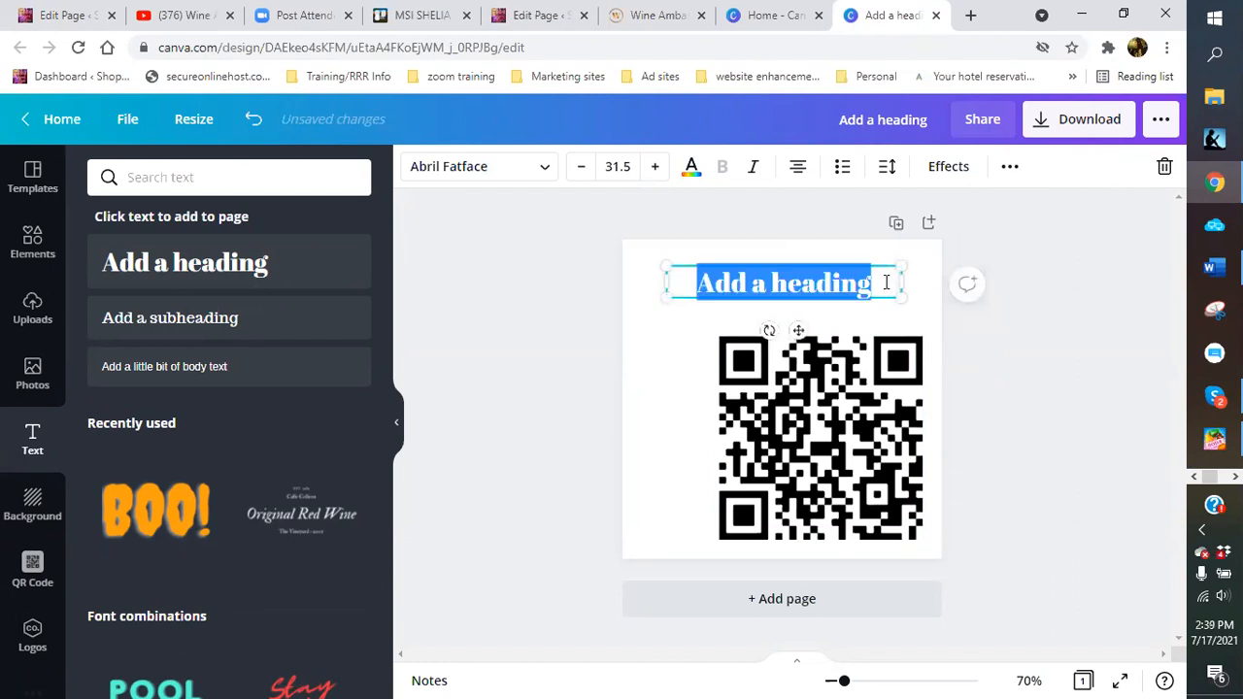
pyautogui.write('Grea')
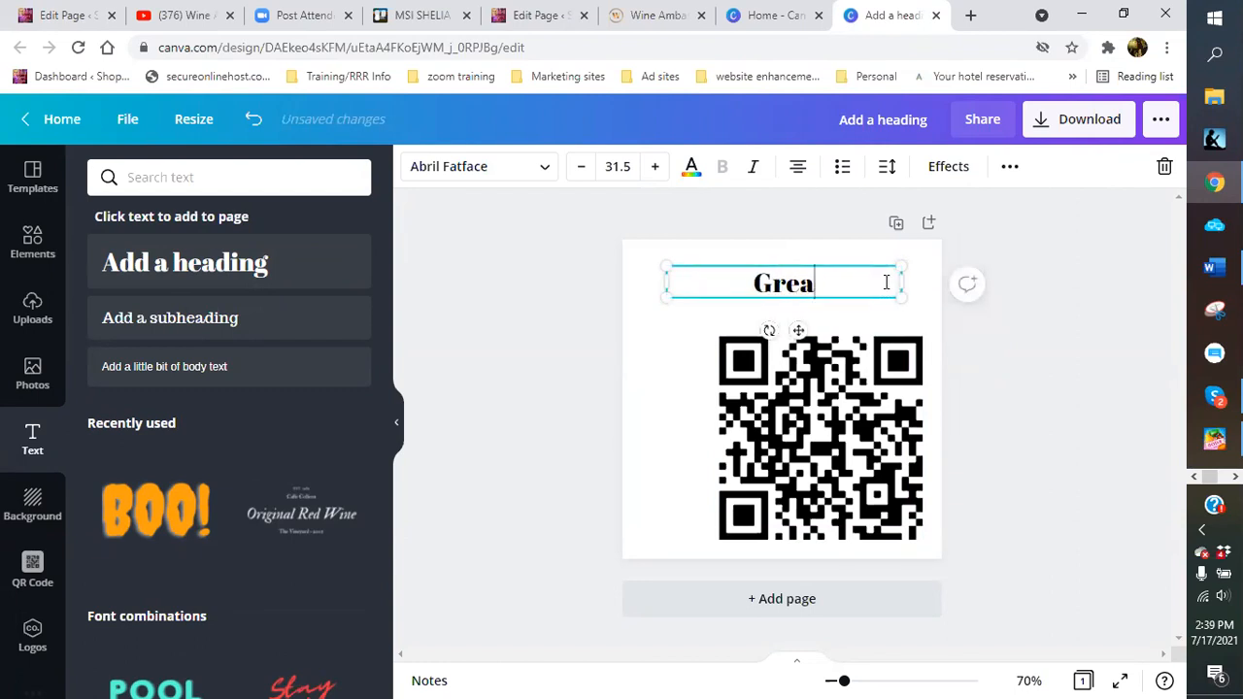
pyautogui.write('test ')
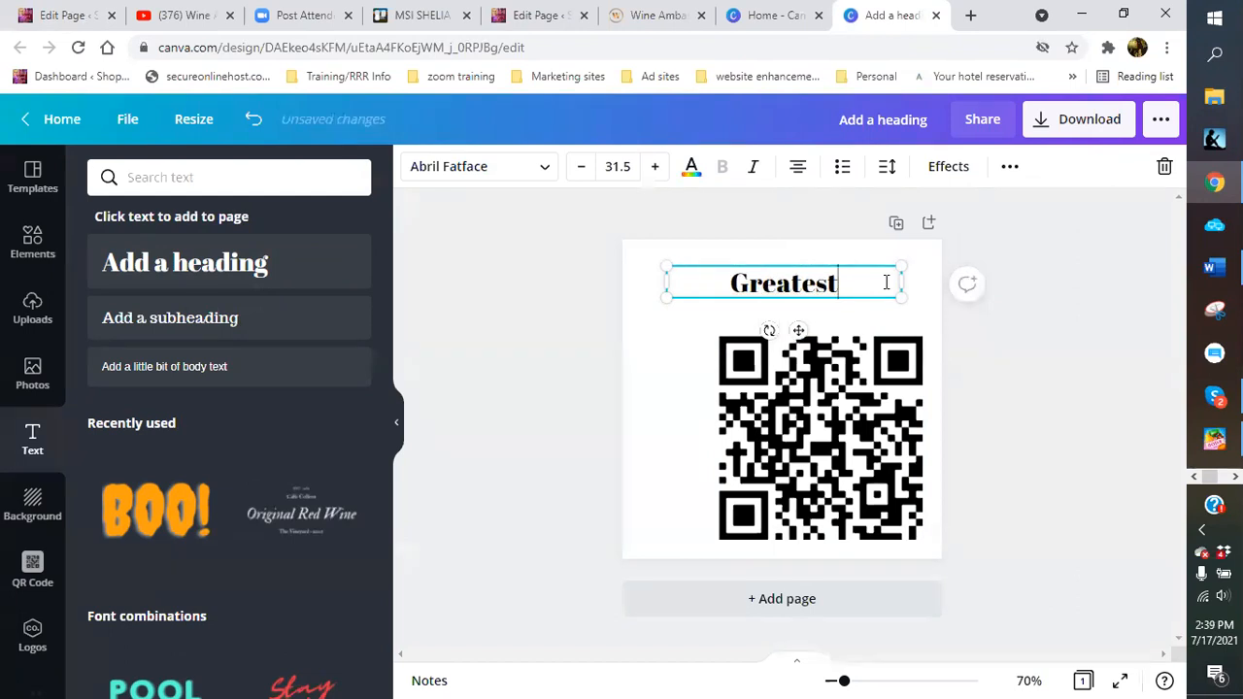
pyautogui.write('Ba')
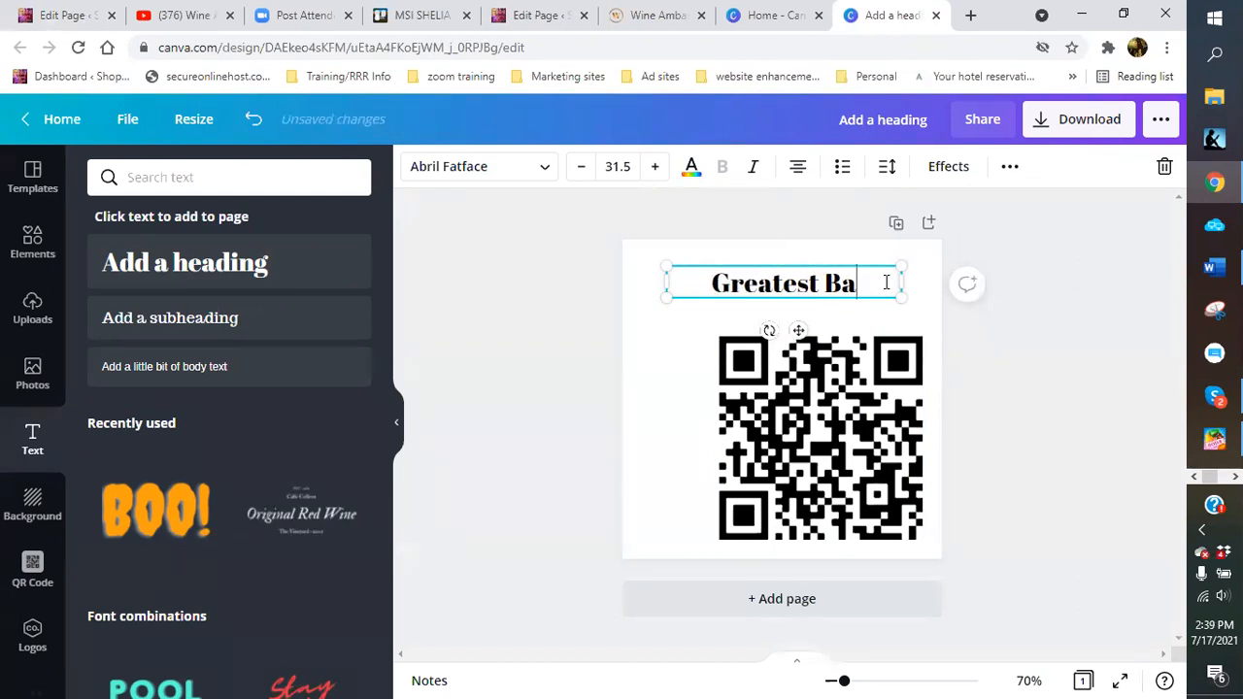
pyautogui.write('ck')
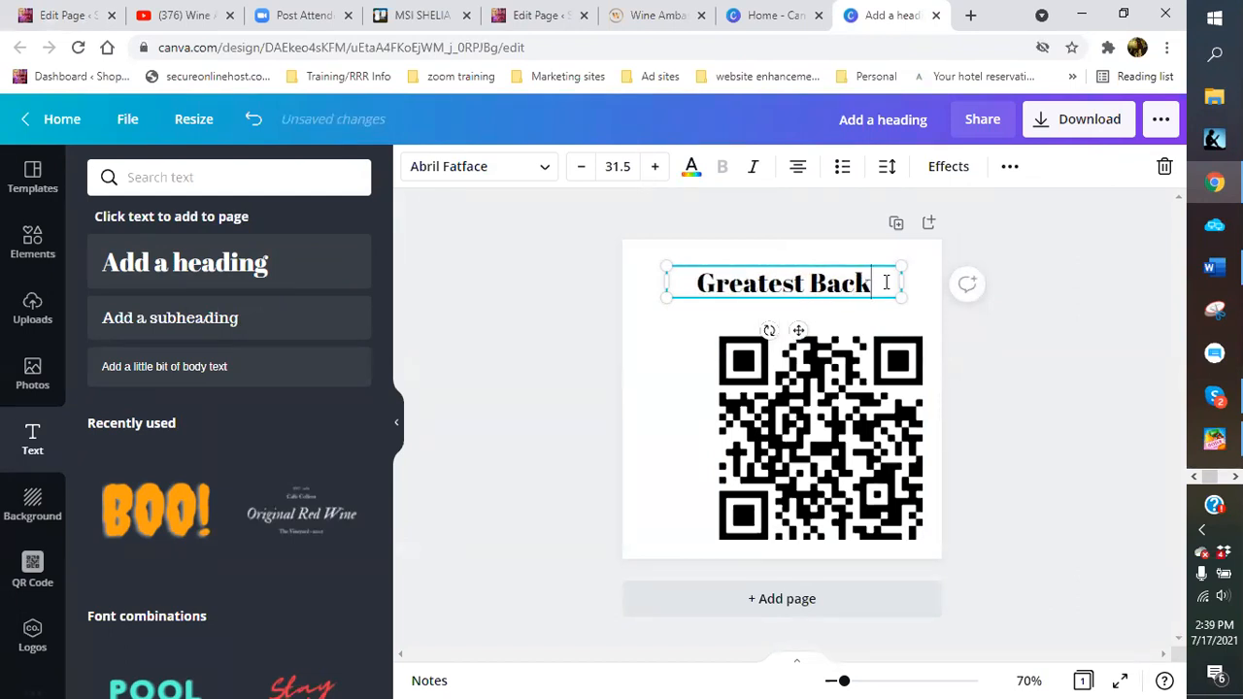
pyautogui.write('yard')
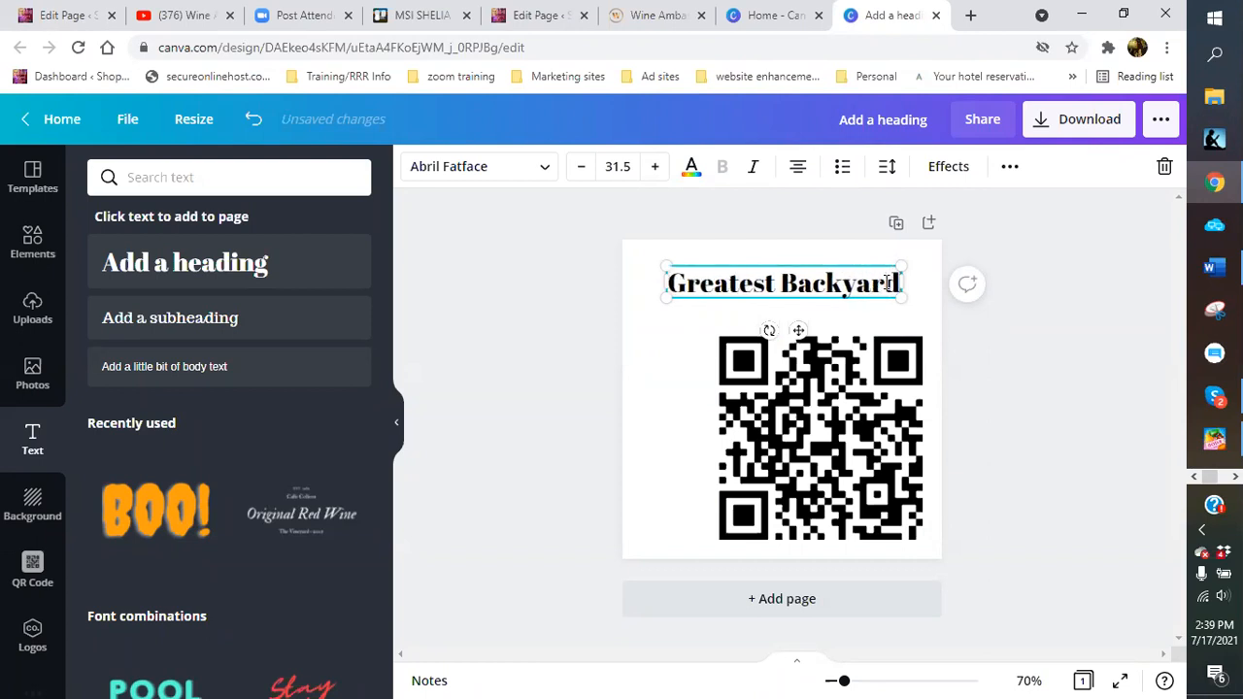
pyautogui.write(' Game')
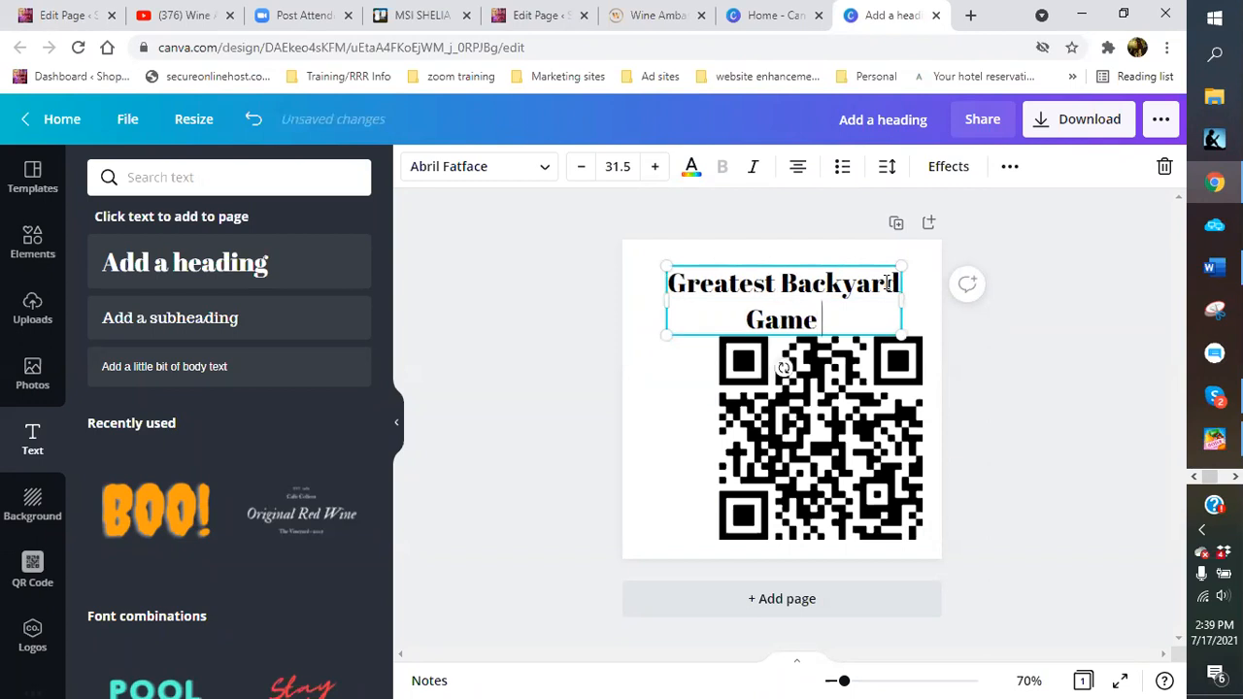
pyautogui.write(' Ever!!!!')
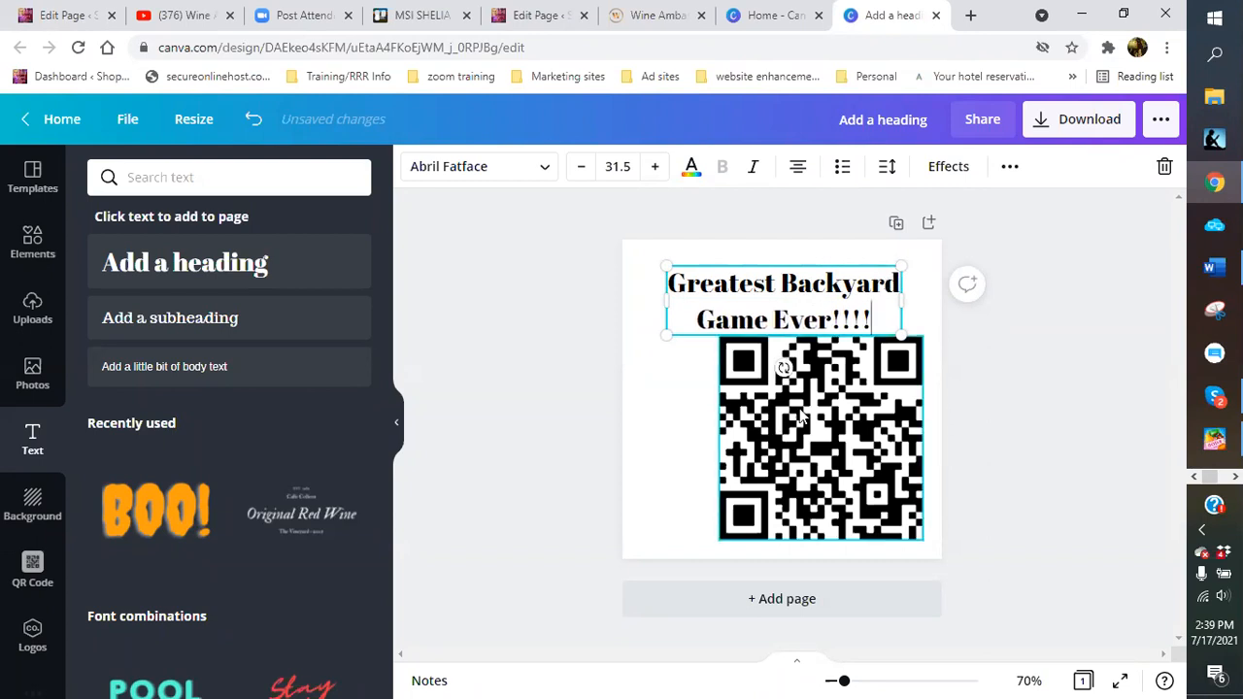
# Shrink the QR code slightly and place it beneath the heading
pyautogui.click(818, 417)
pyautogui.moveTo(714, 331); pyautogui.dragTo(754, 371)
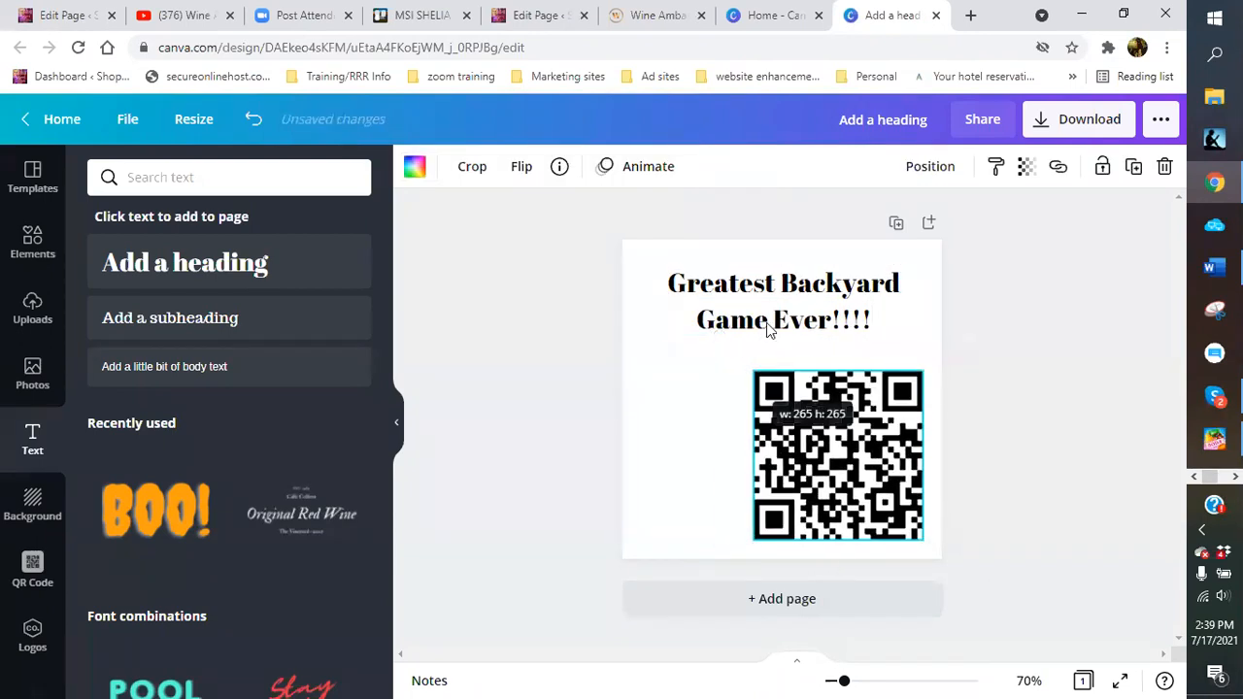
pyautogui.moveTo(765, 306); pyautogui.dragTo(753, 290)
pyautogui.moveTo(811, 448); pyautogui.dragTo(710, 419)
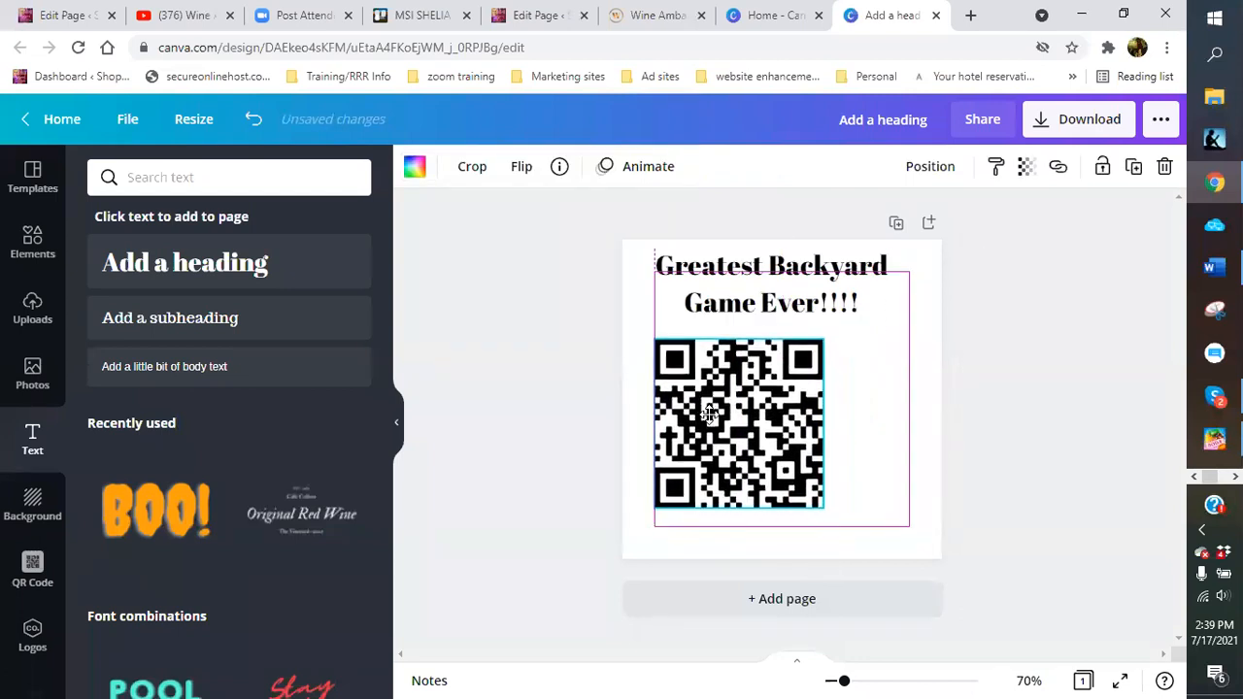
pyautogui.click(847, 365)
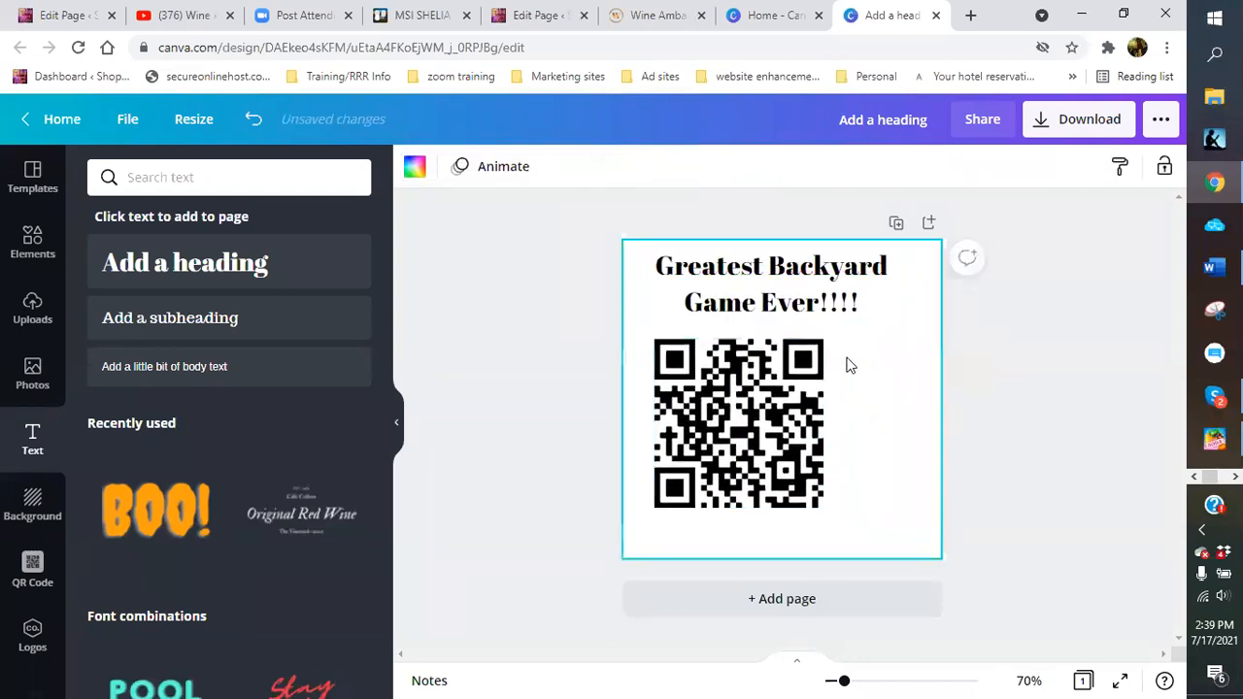
# Add a second, wider heading text box and clear its placeholder text
pyautogui.click(274, 261)
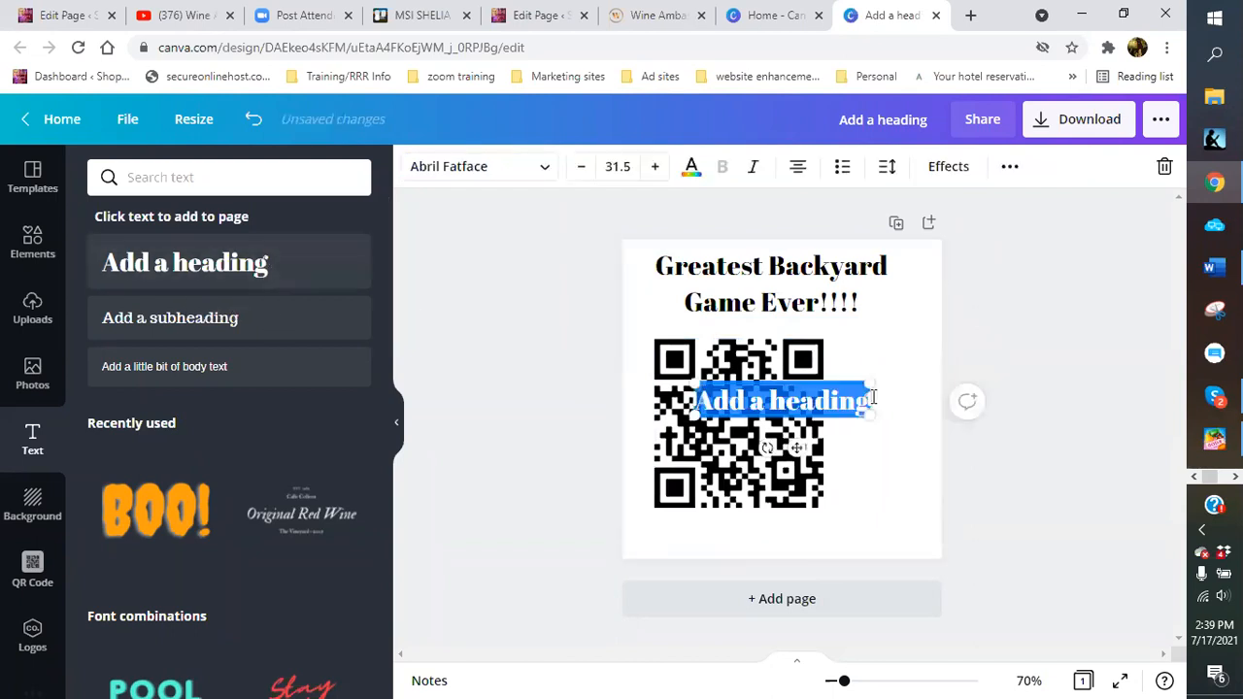
pyautogui.moveTo(881, 395); pyautogui.dragTo(922, 397)
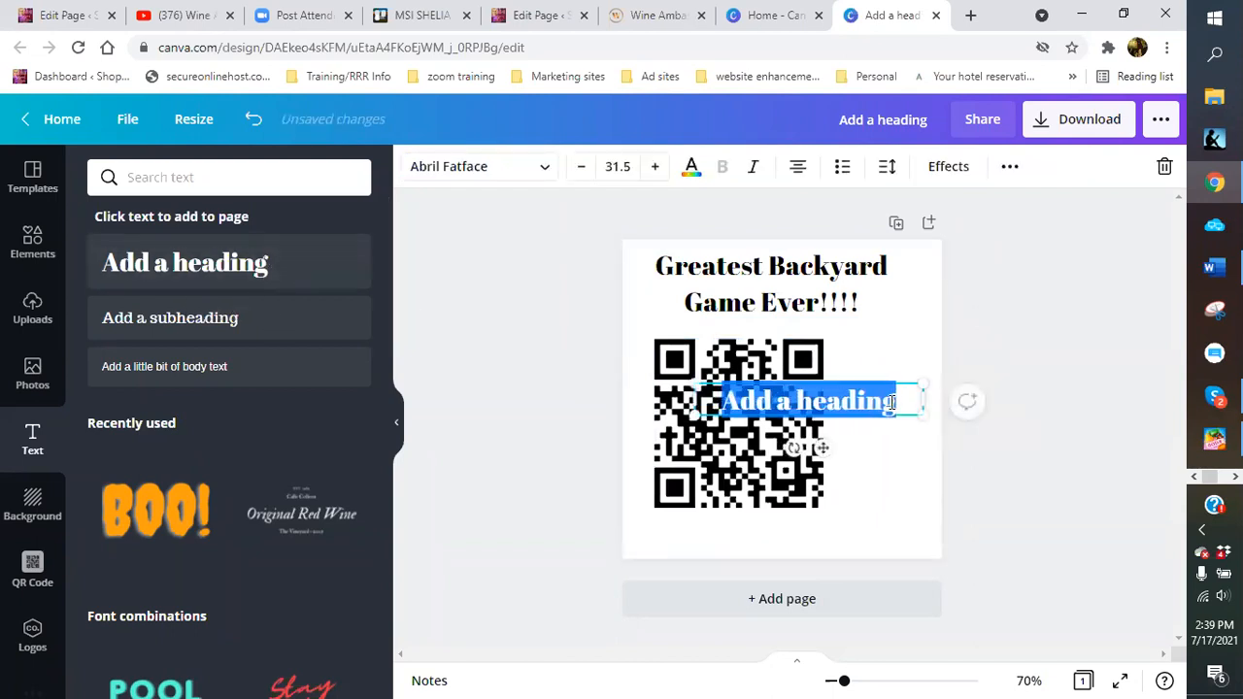
pyautogui.press('BackSpace')
# Enter 'Perfect For Tailgating!!' and fit it into a right-hand column
pyautogui.write('Perfect ')
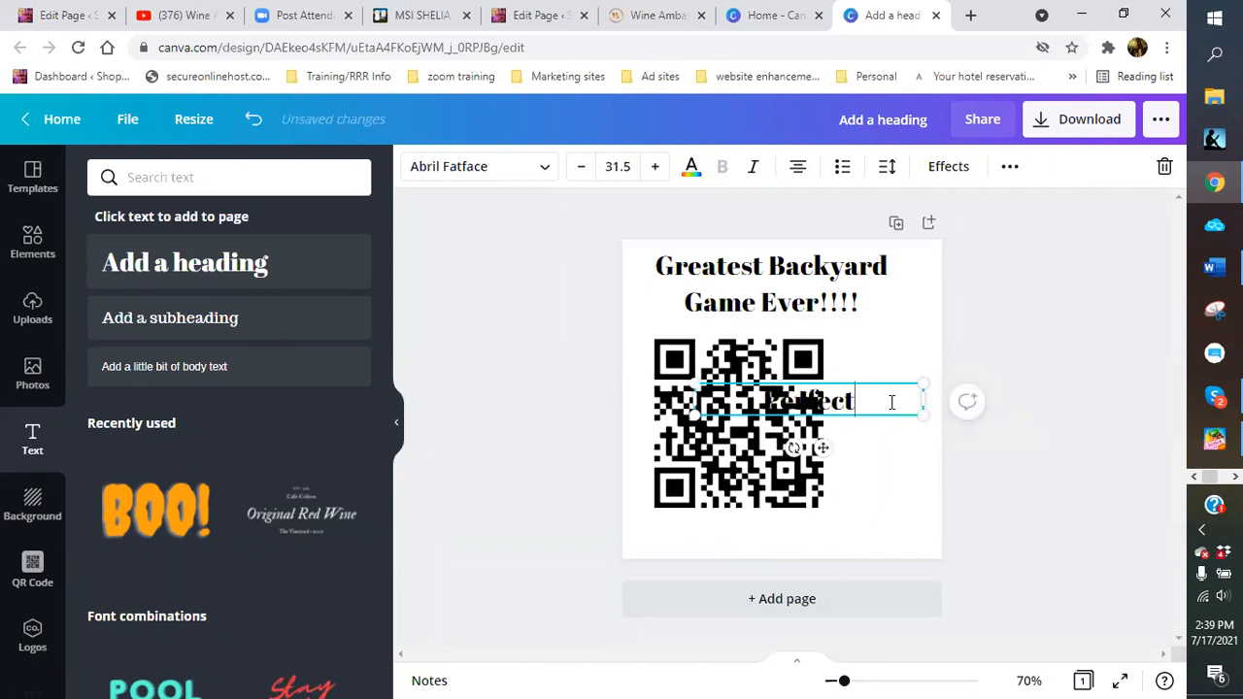
pyautogui.write('F')
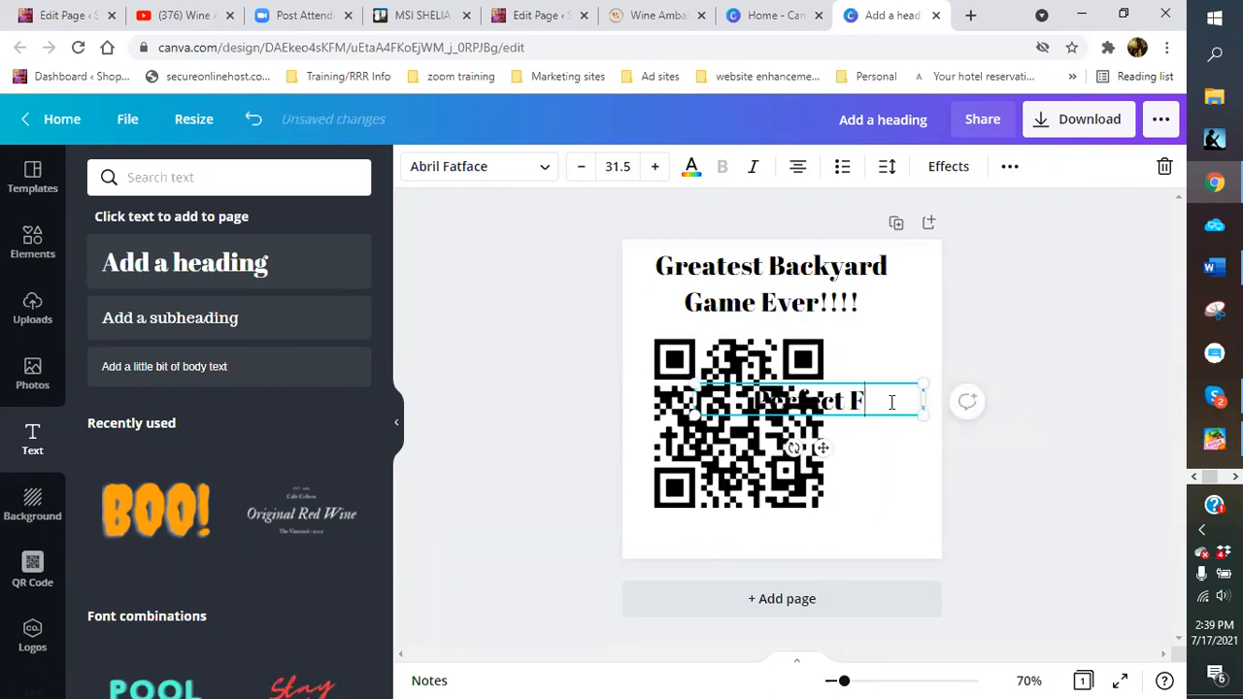
pyautogui.write('or Tailgati')
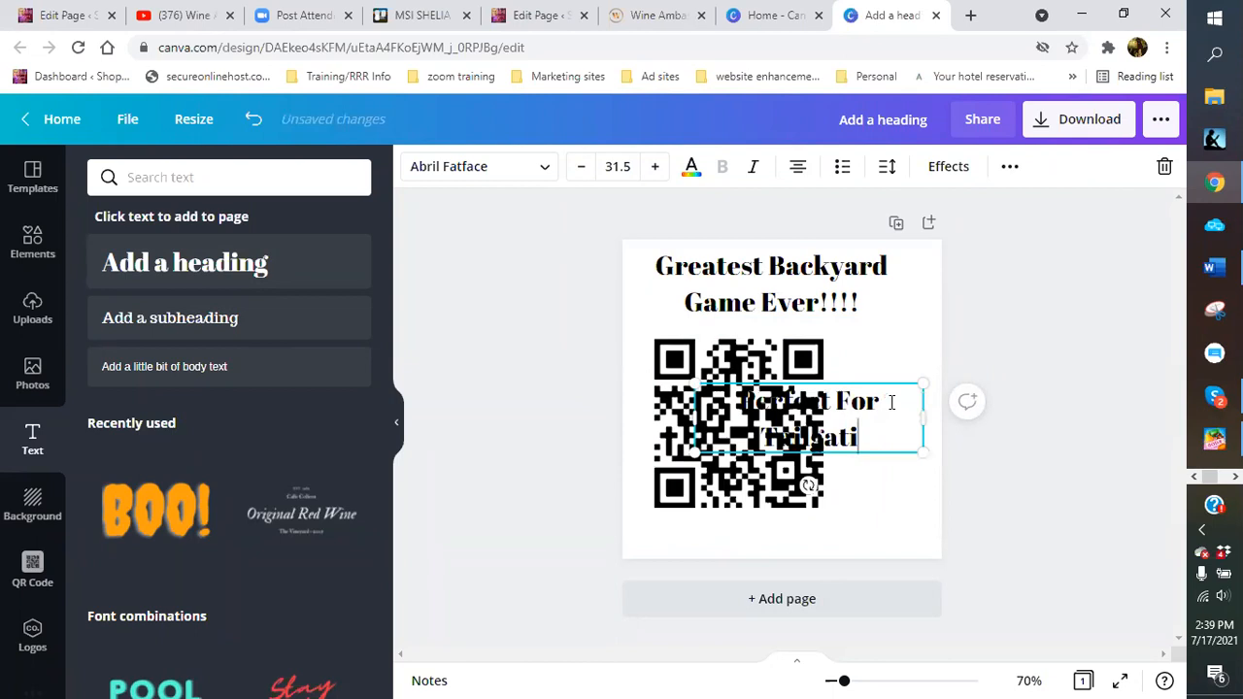
pyautogui.write('ng!!')
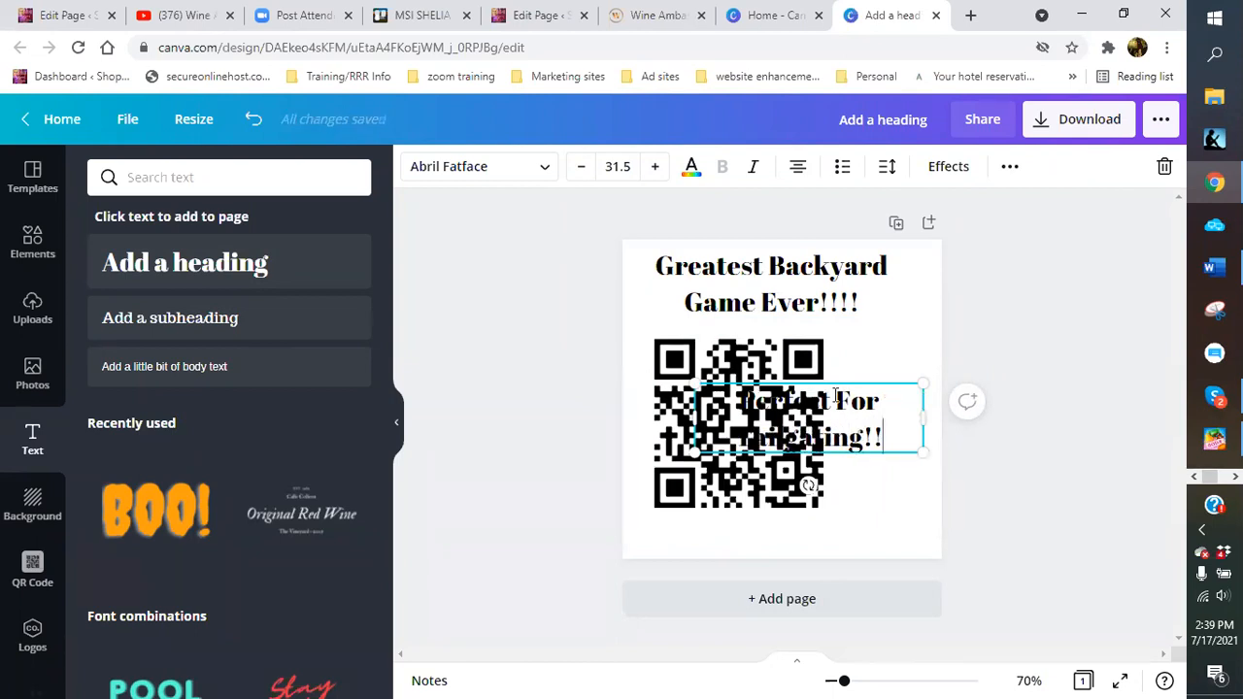
pyautogui.moveTo(693, 421); pyautogui.dragTo(806, 497)
pyautogui.moveTo(926, 394); pyautogui.dragTo(945, 393)
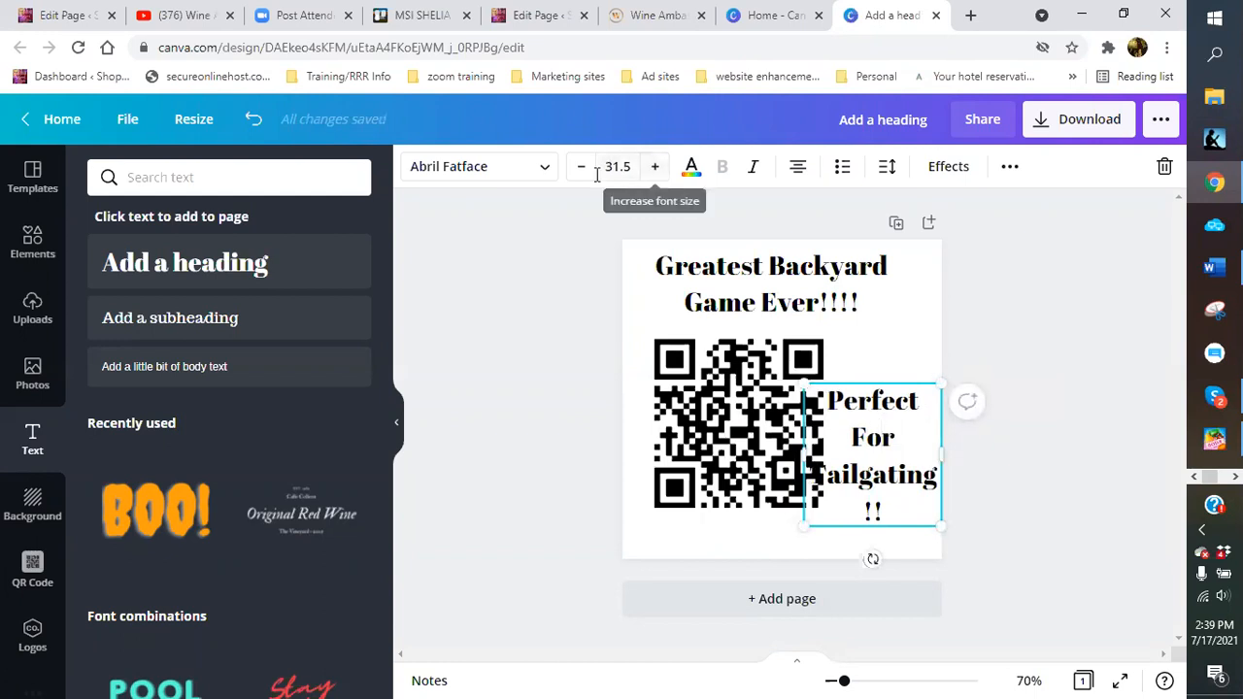
# Shrink the QR code and move it to the page's left edge
pyautogui.click(687, 383)
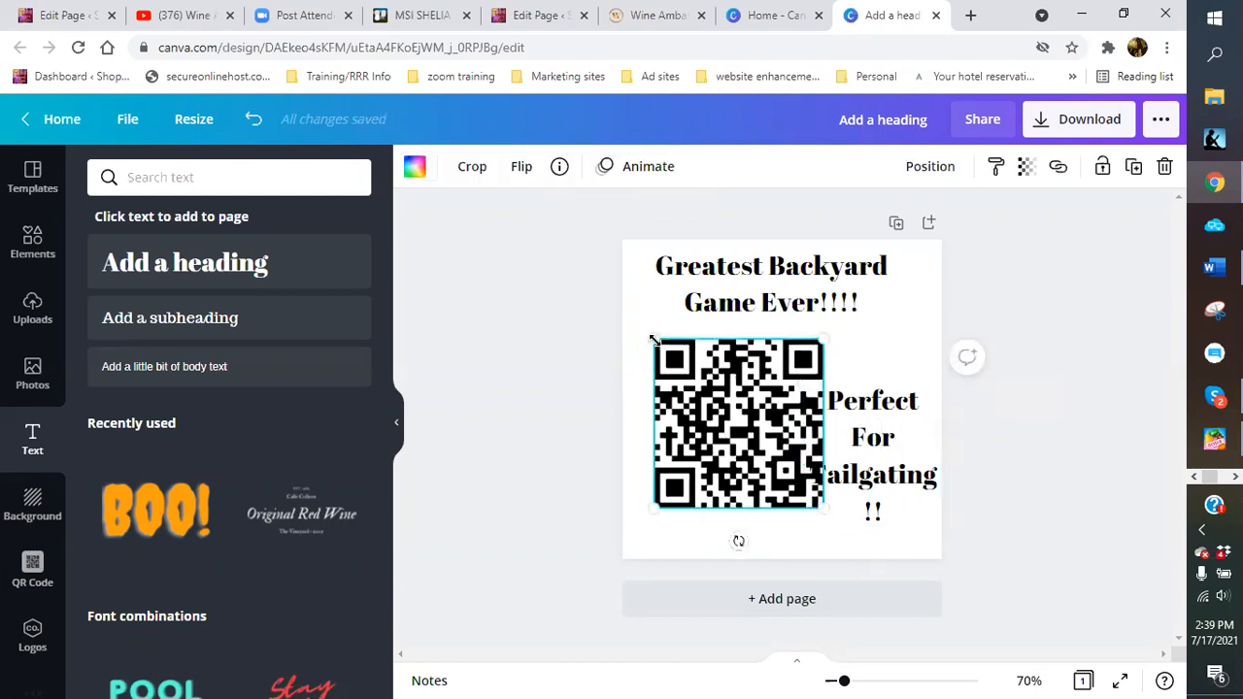
pyautogui.moveTo(652, 338); pyautogui.dragTo(676, 357)
pyautogui.moveTo(711, 436); pyautogui.dragTo(689, 421)
pyautogui.click(883, 452)
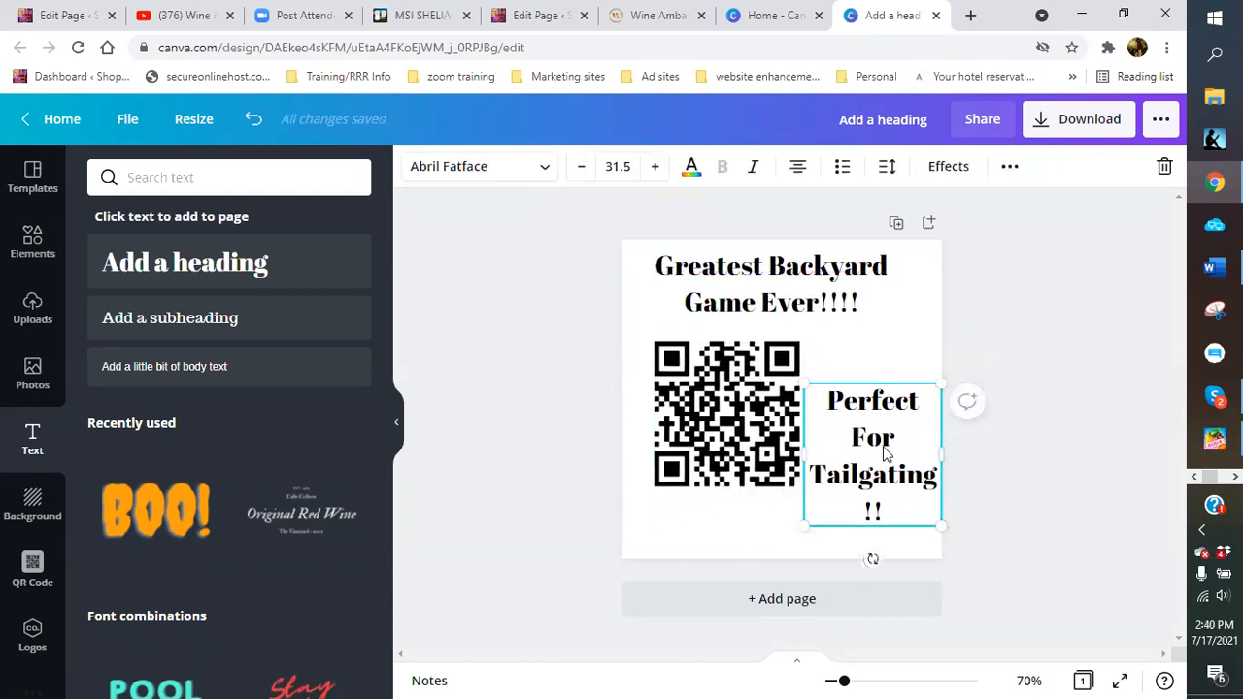
pyautogui.click(699, 442)
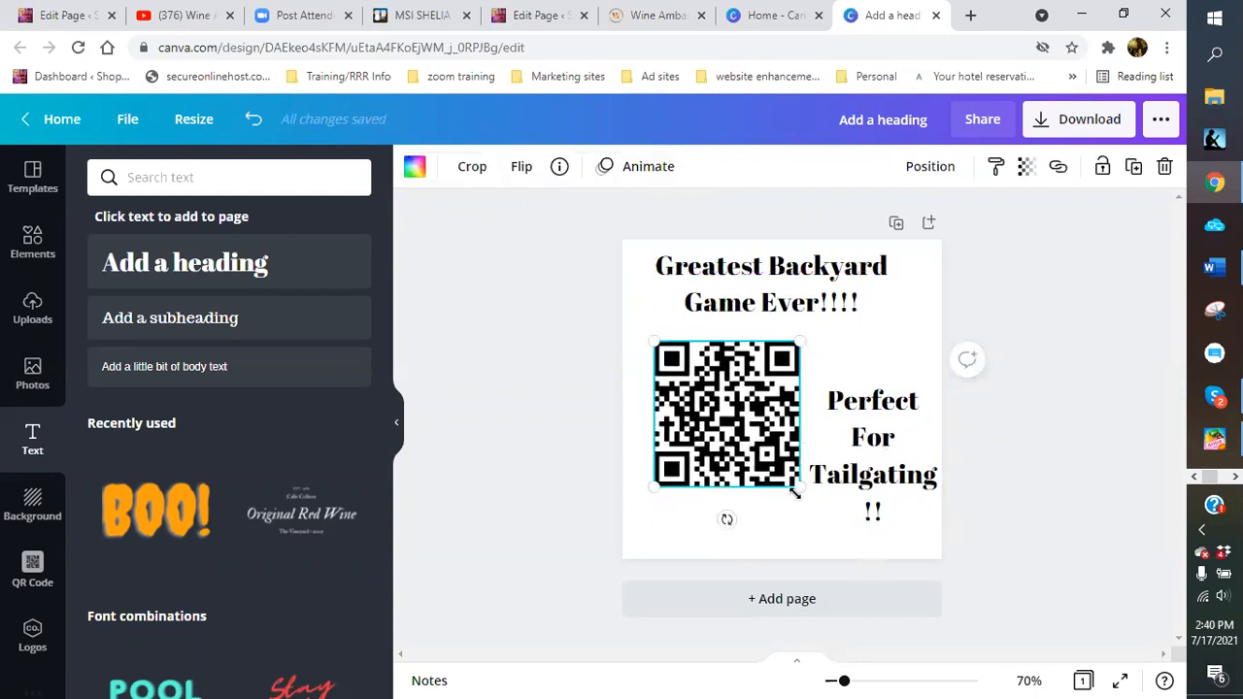
pyautogui.moveTo(781, 488); pyautogui.dragTo(785, 473)
pyautogui.moveTo(718, 409); pyautogui.dragTo(687, 439)
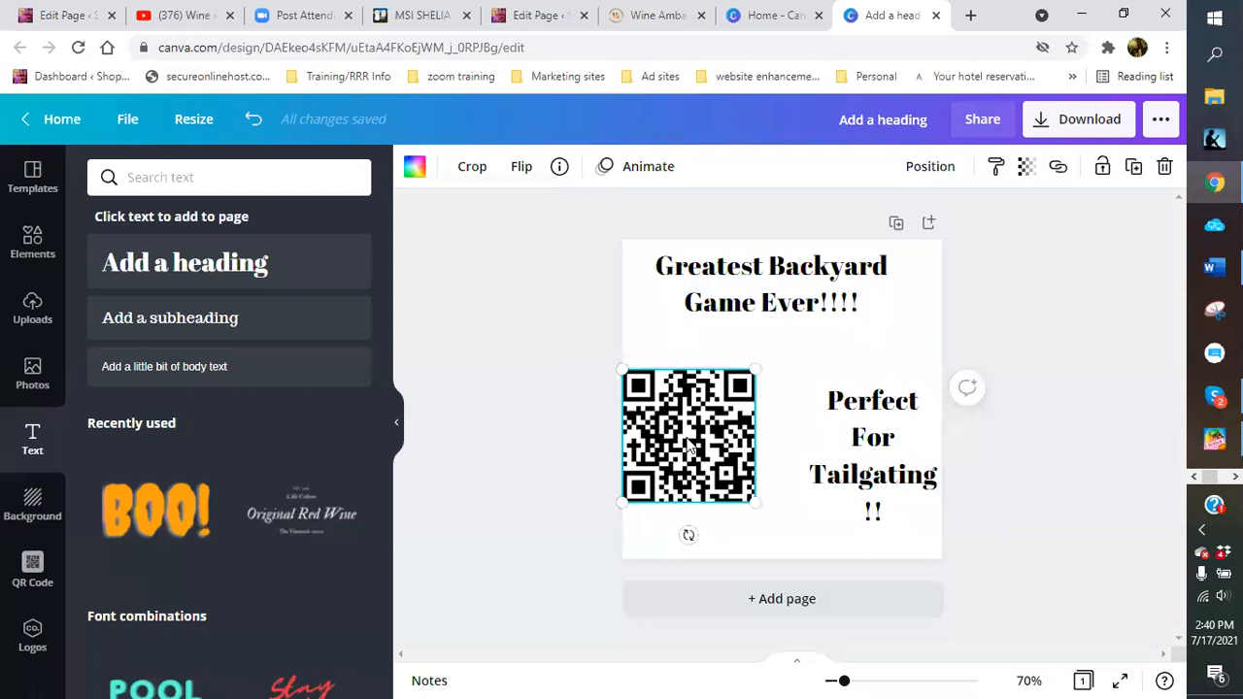
# Align the tailgating text's top edge with the QR code beside it
pyautogui.moveTo(870, 442); pyautogui.dragTo(832, 437)
pyautogui.moveTo(718, 427); pyautogui.dragTo(724, 416)
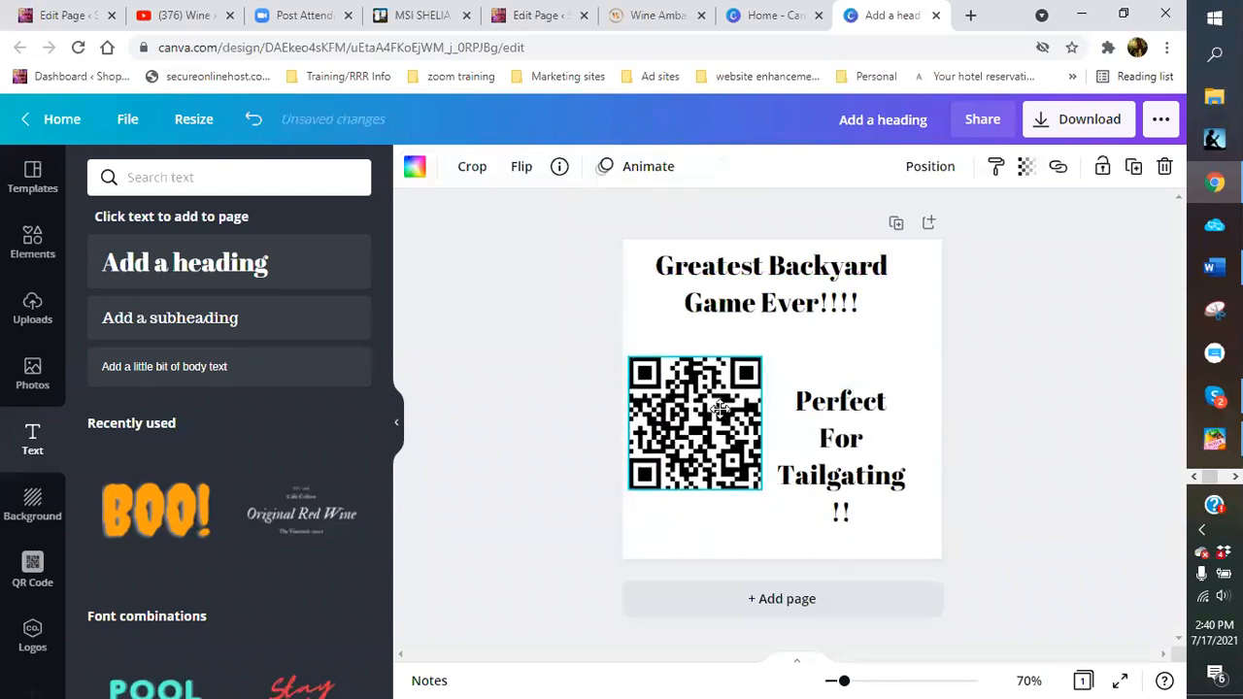
pyautogui.moveTo(815, 444); pyautogui.dragTo(828, 413)
pyautogui.click(674, 540)
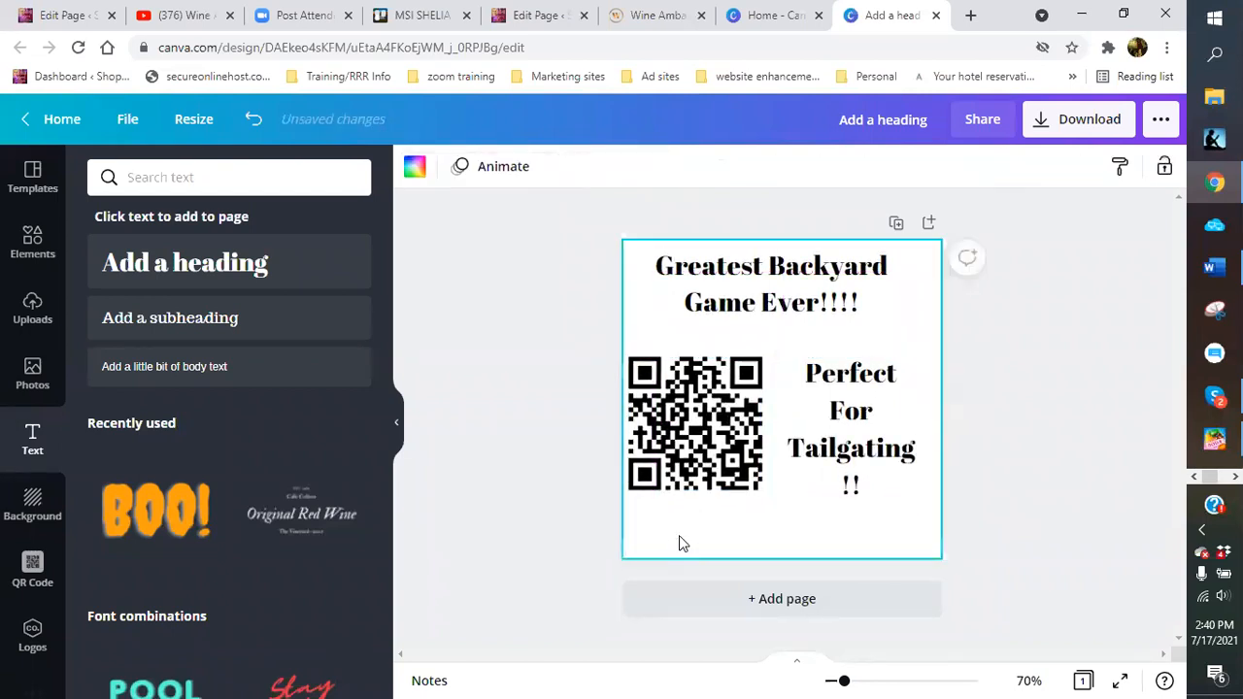
# Add 'Scan Now!!' below the QR code, then nudge the QR code and tailgating text into line
pyautogui.click(231, 269)
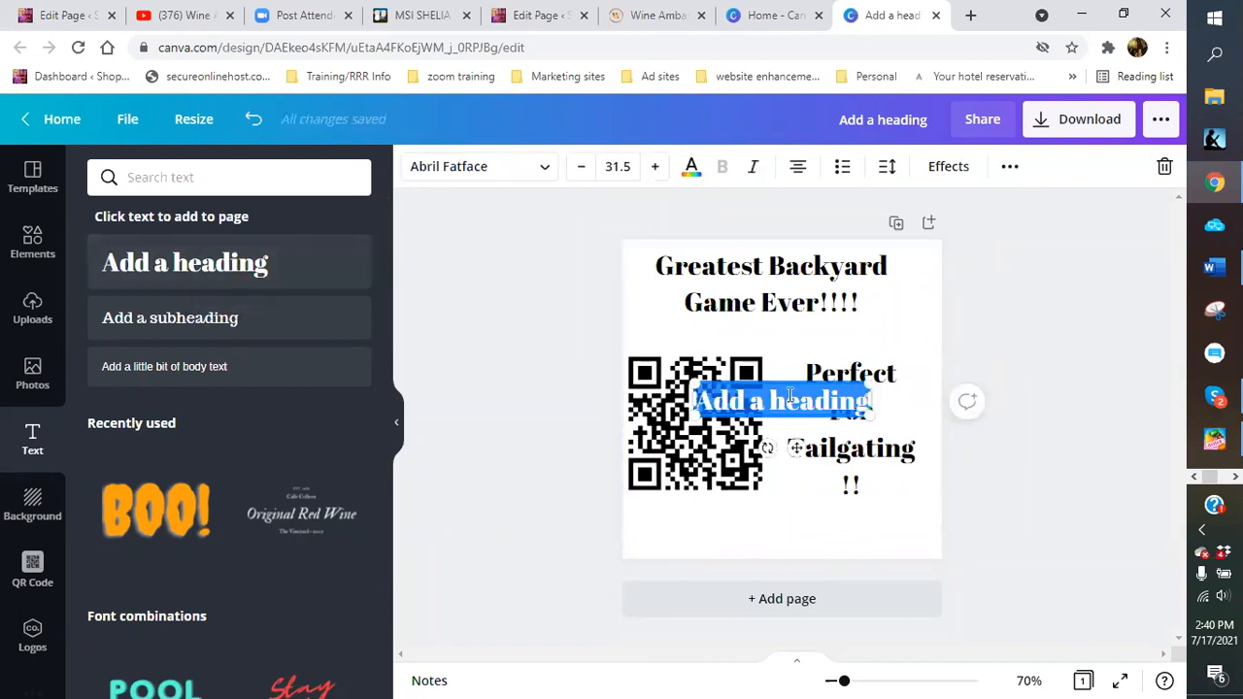
pyautogui.write('Sc')
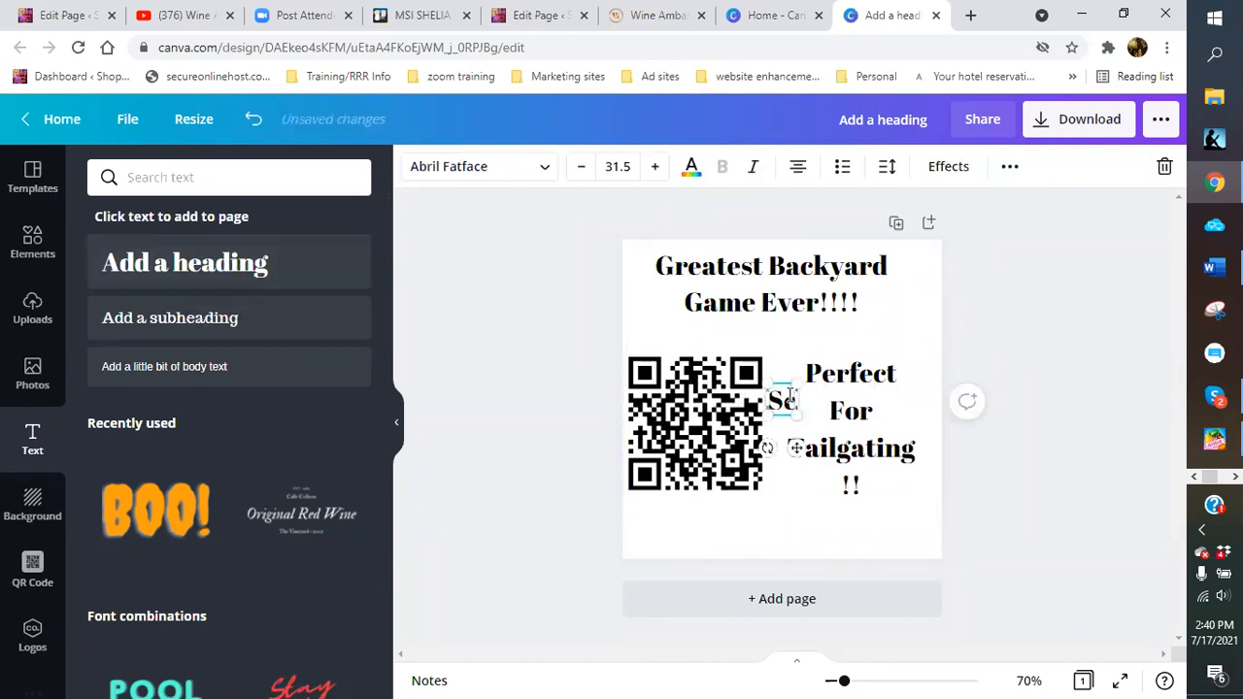
pyautogui.write('an')
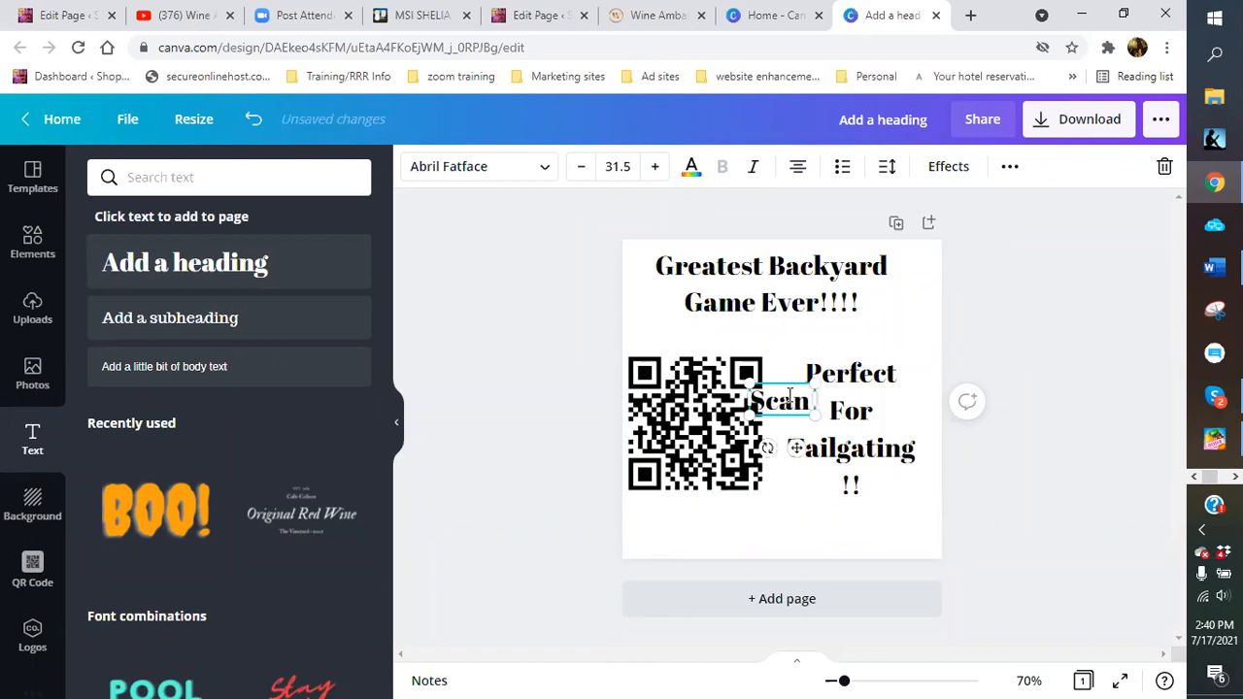
pyautogui.write('. Now')
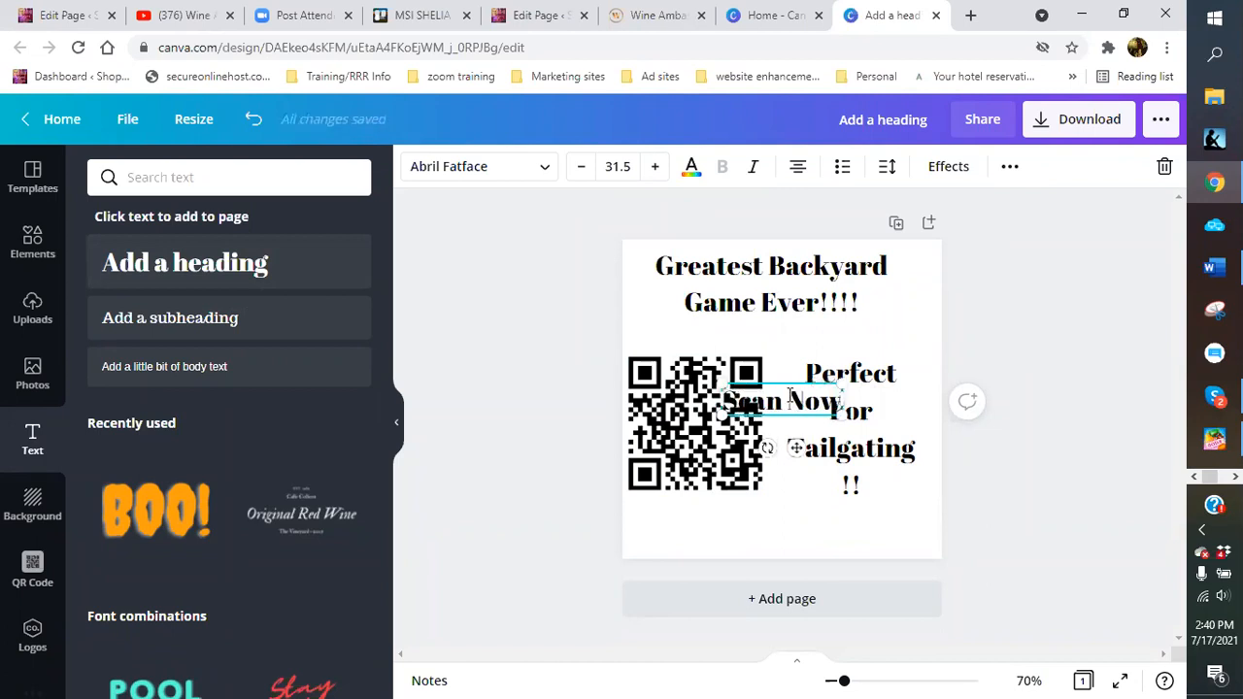
pyautogui.write('!!')
pyautogui.click(795, 447)
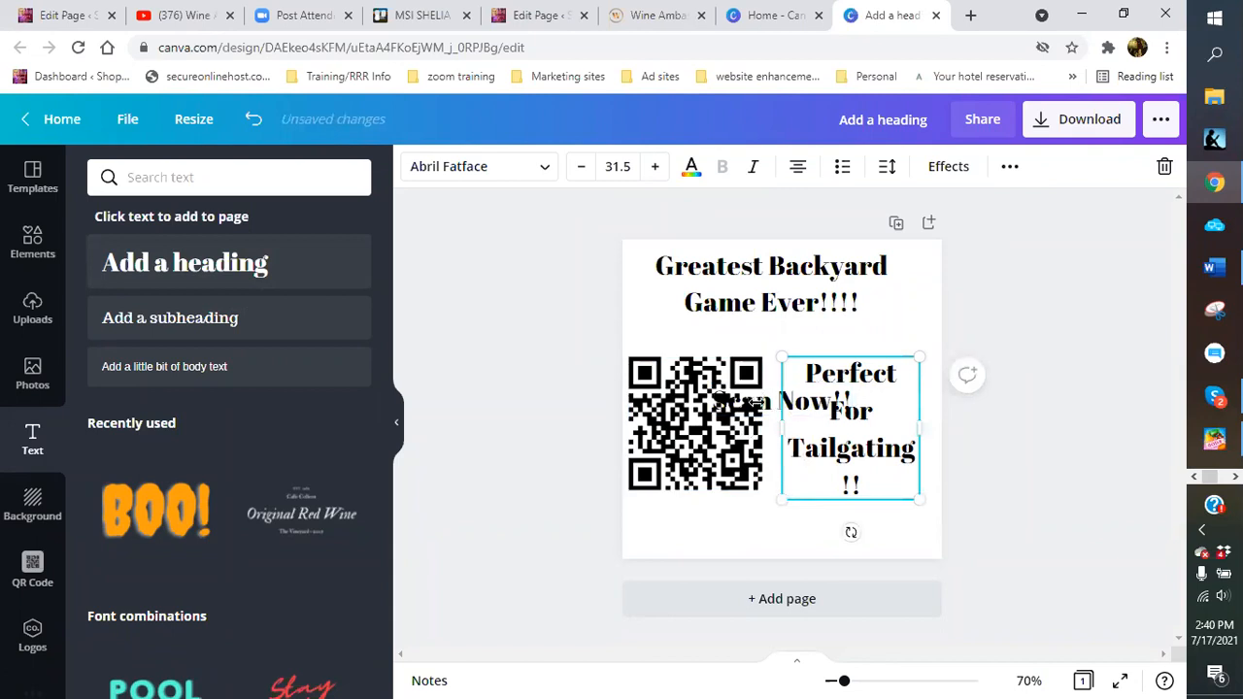
pyautogui.click(741, 339)
pyautogui.moveTo(767, 401); pyautogui.dragTo(737, 525)
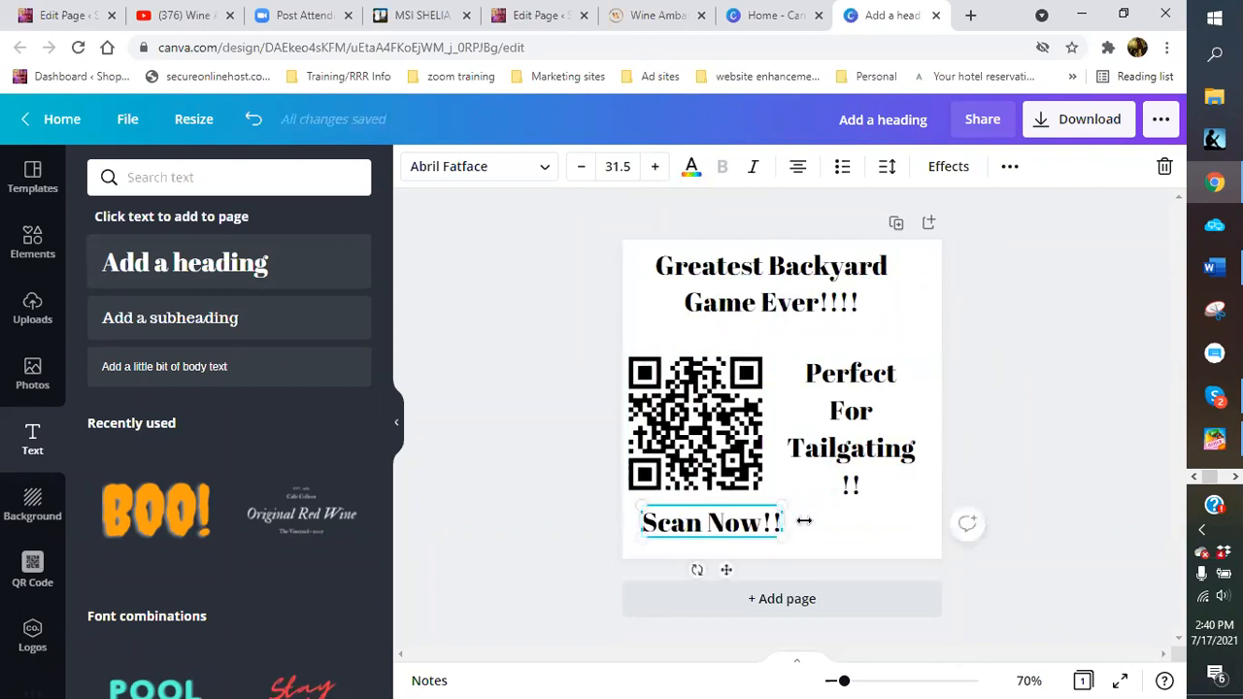
pyautogui.moveTo(725, 406); pyautogui.dragTo(735, 398)
pyautogui.moveTo(854, 412); pyautogui.dragTo(832, 424)
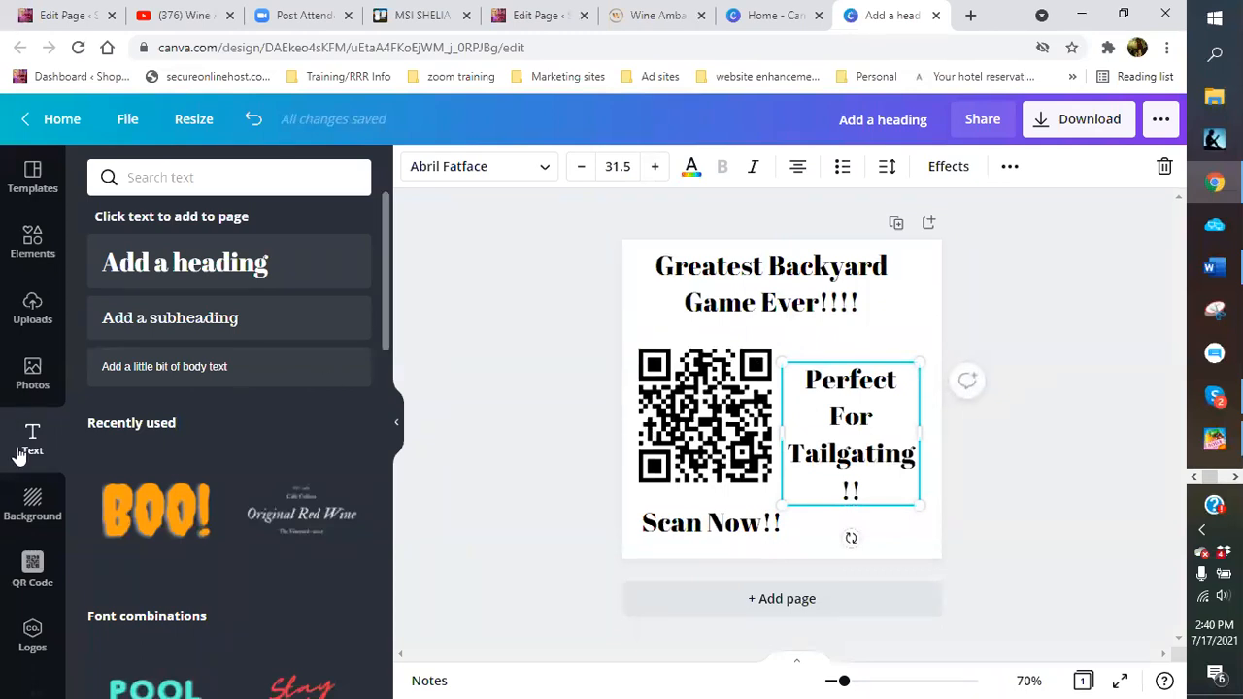
# Give the page a light purple background and search background images for 'football'
pyautogui.click(32, 502)
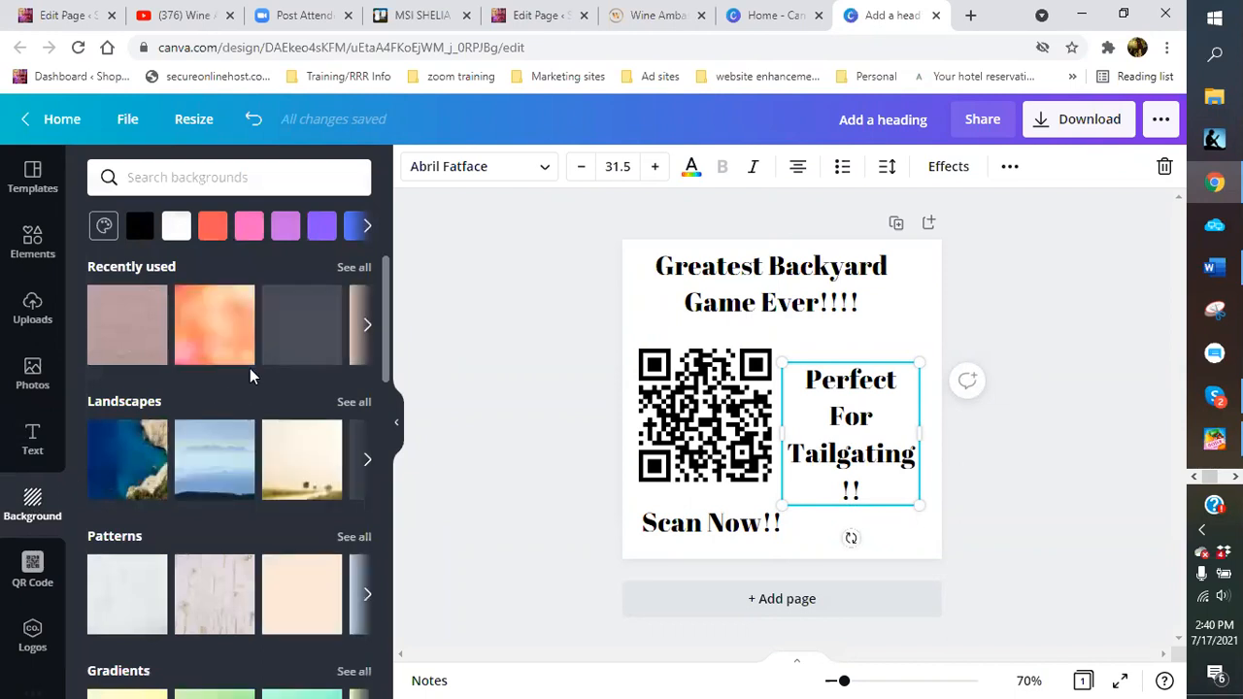
pyautogui.click(283, 229)
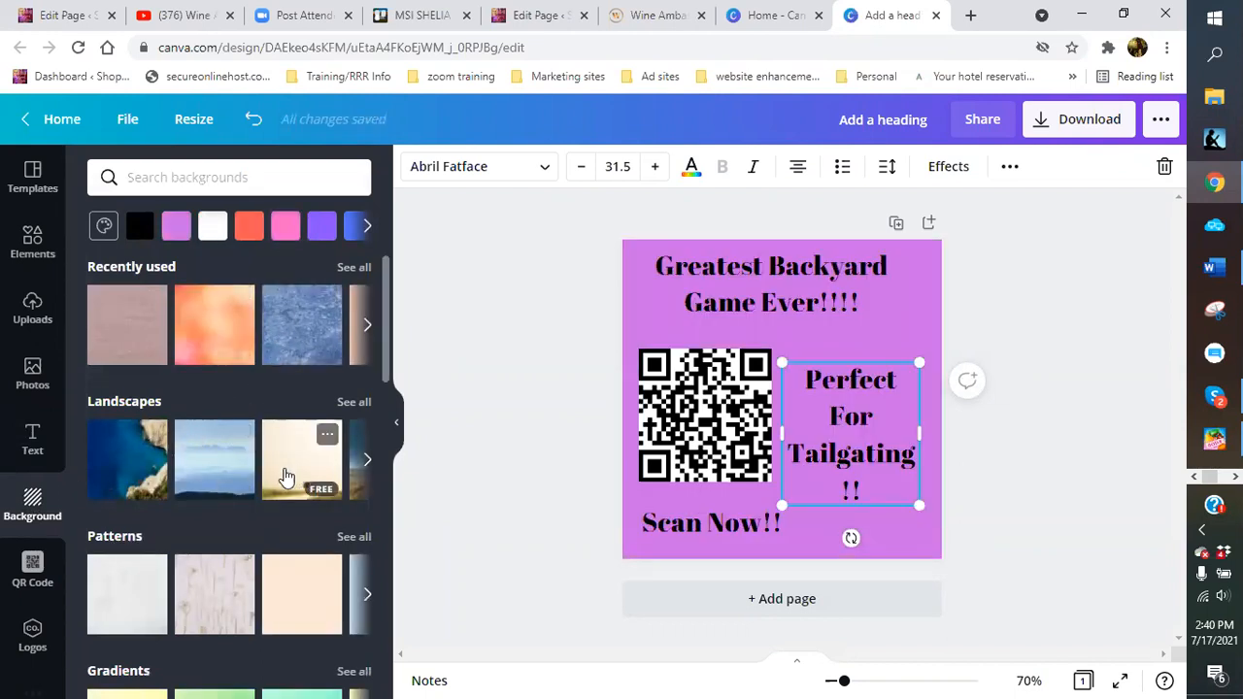
pyautogui.click(236, 181)
pyautogui.write('foot')
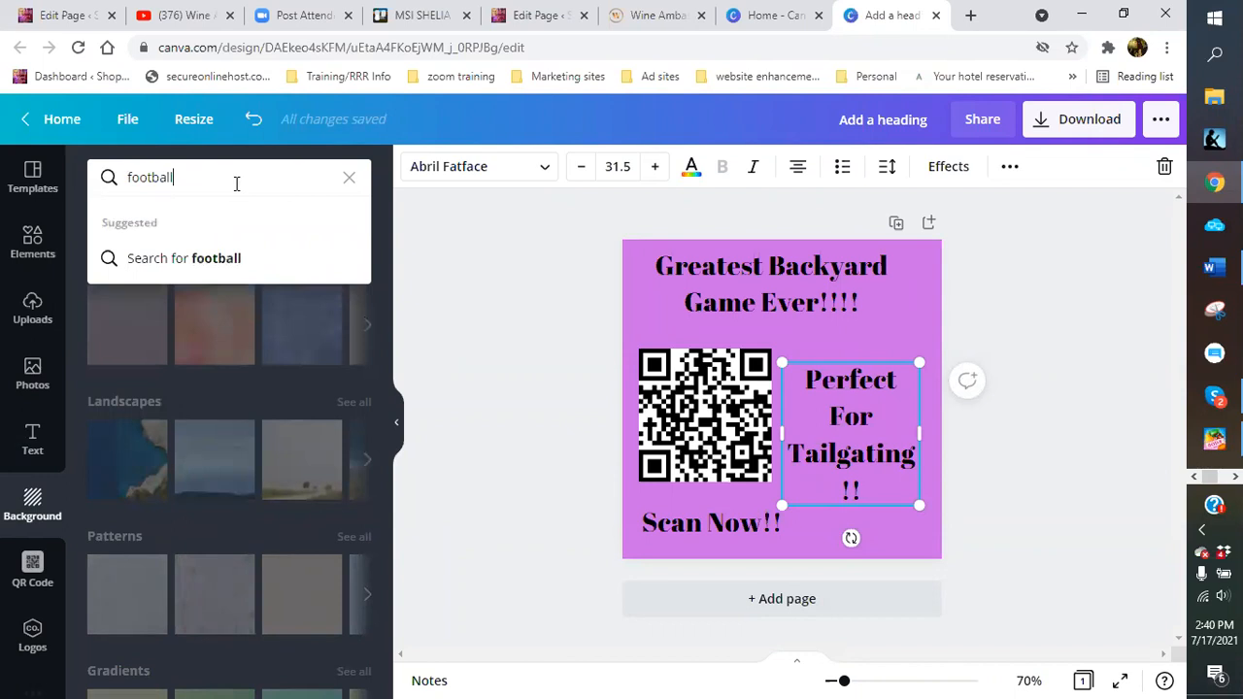
pyautogui.write('ball')
pyautogui.press('Return')
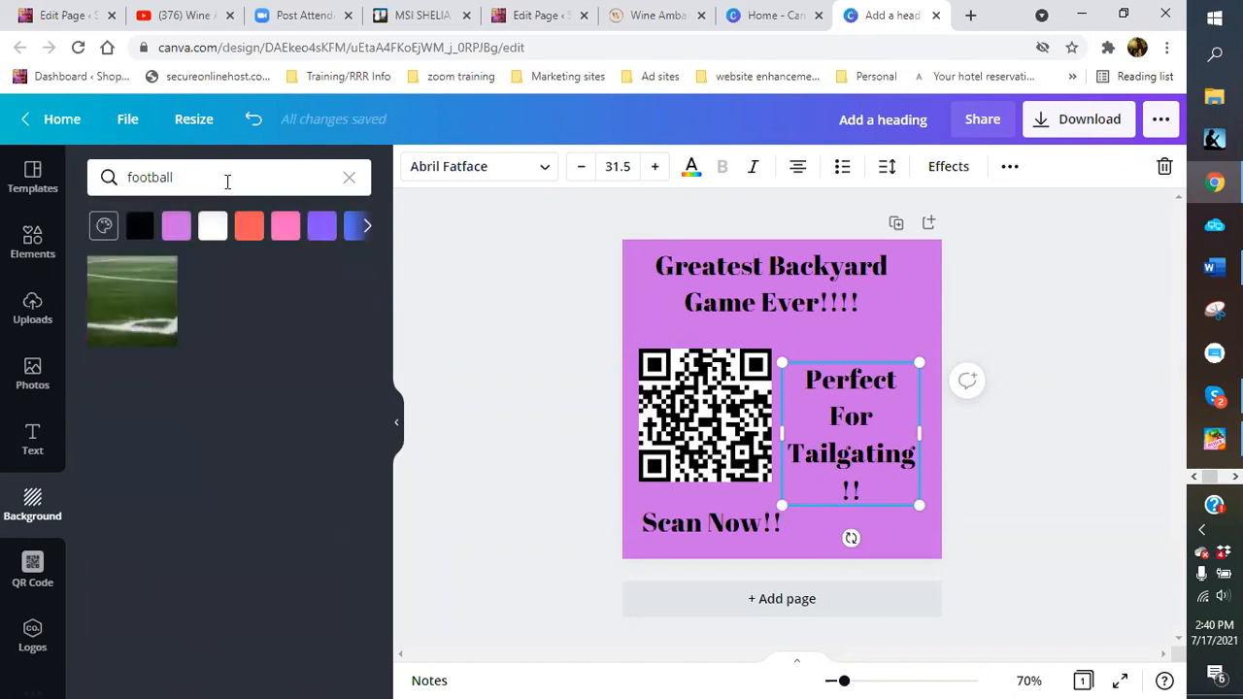
# Refine the background search to football games, then games, then sports
pyautogui.click(221, 178)
pyautogui.write('games')
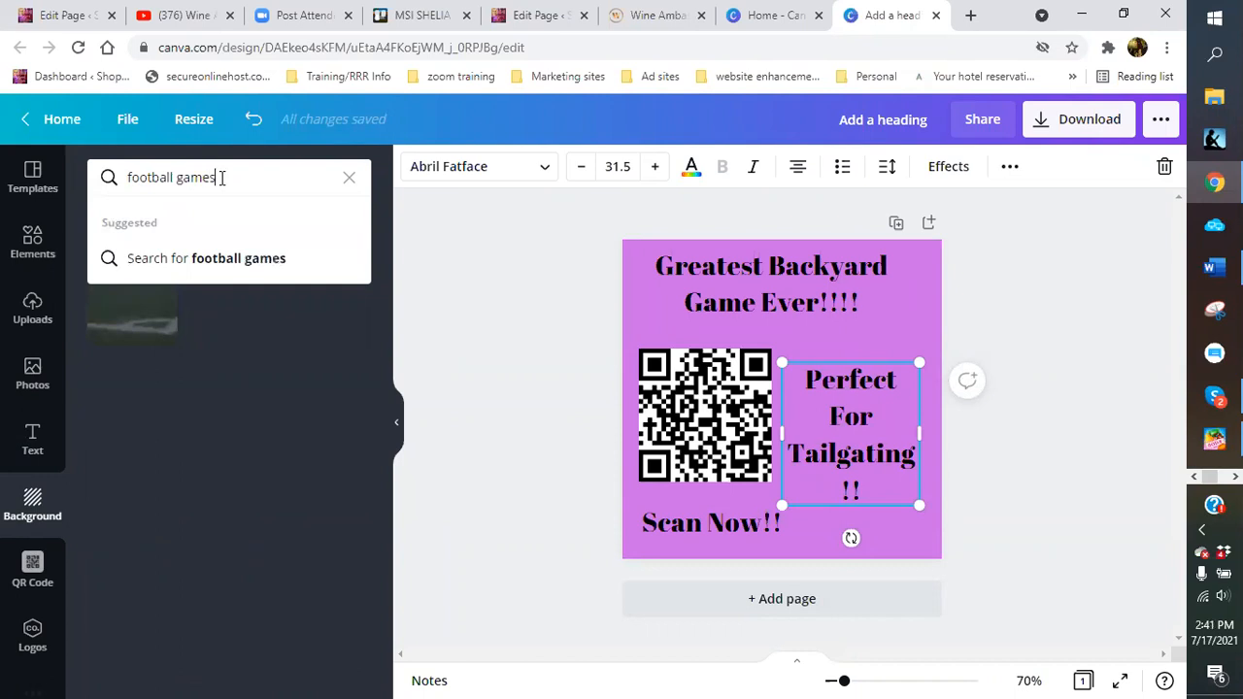
pyautogui.press('Return')
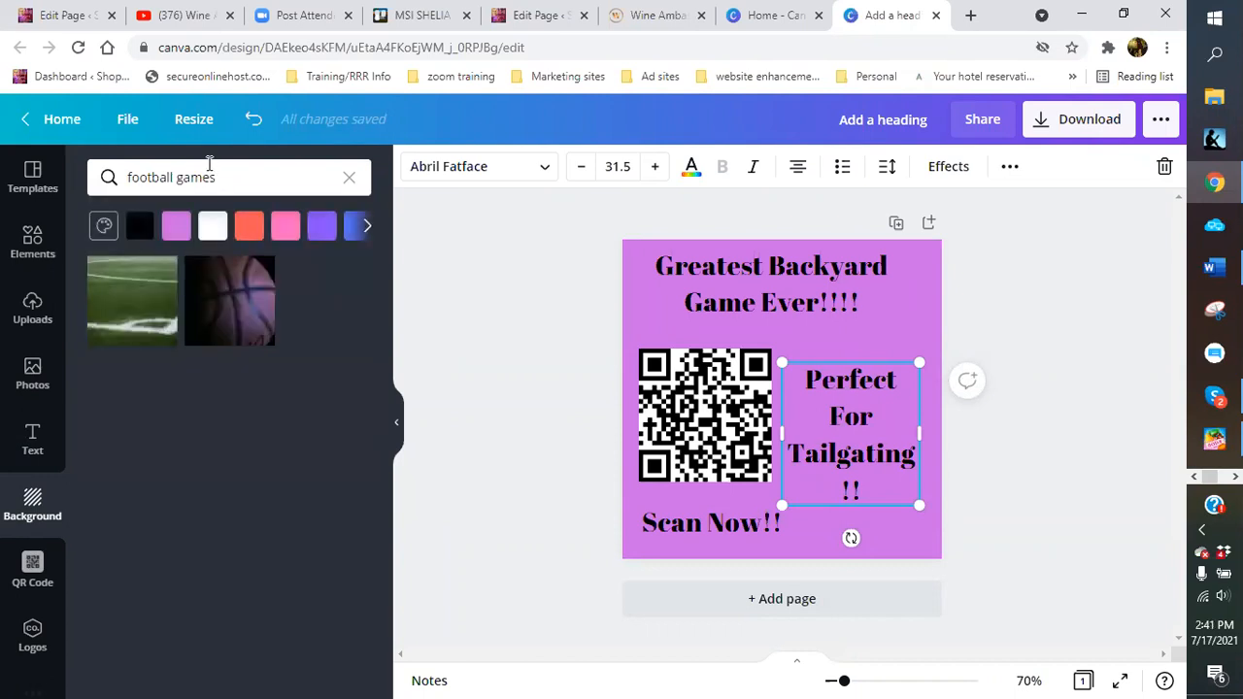
pyautogui.moveTo(230, 176); pyautogui.dragTo(123, 181)
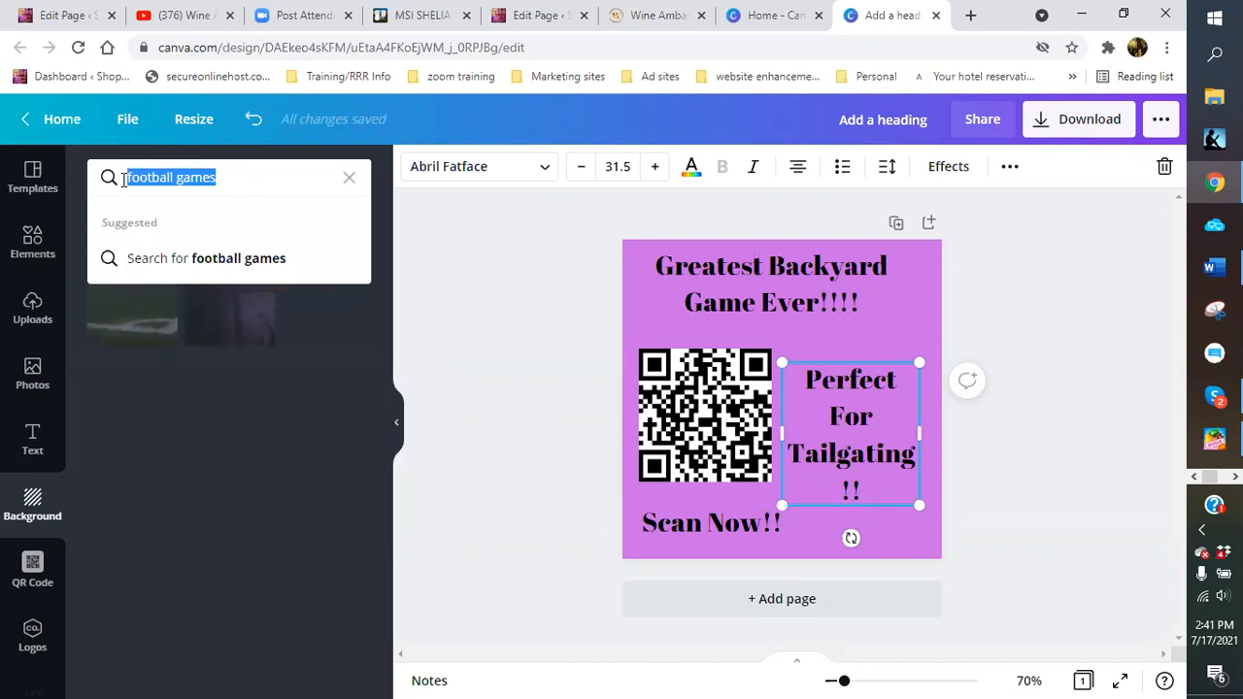
pyautogui.write('gam')
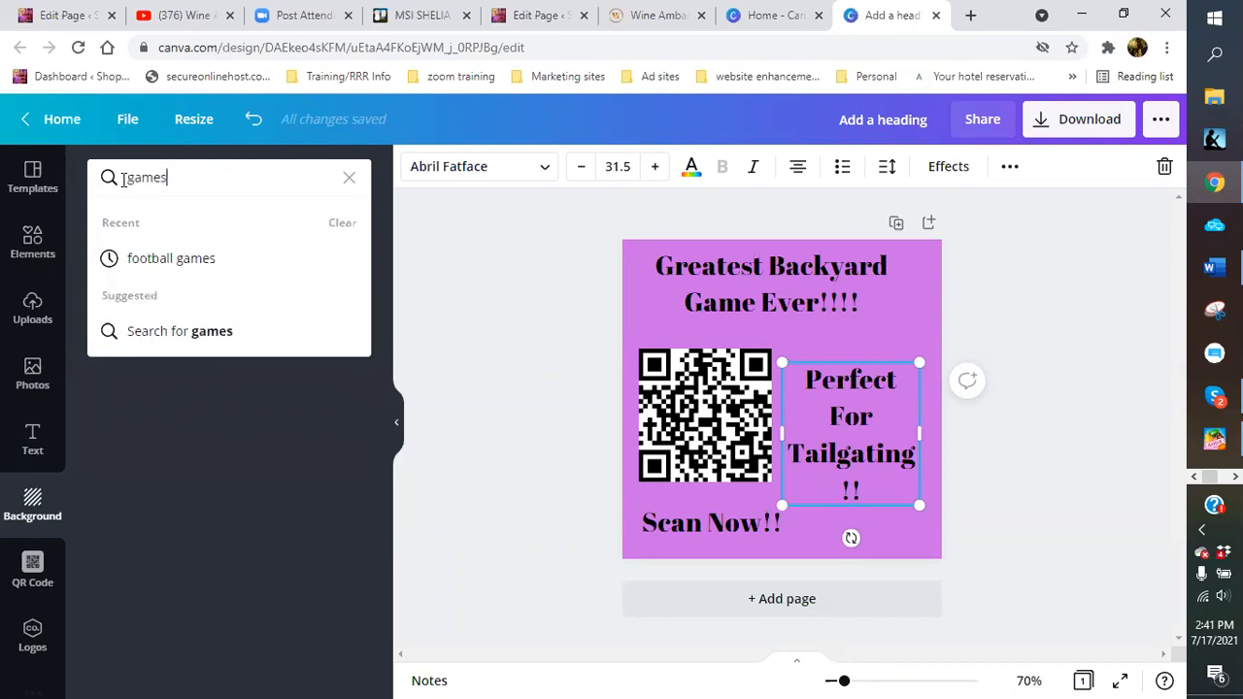
pyautogui.press('Return')
pyautogui.moveTo(196, 186); pyautogui.dragTo(123, 185)
pyautogui.write('sports')
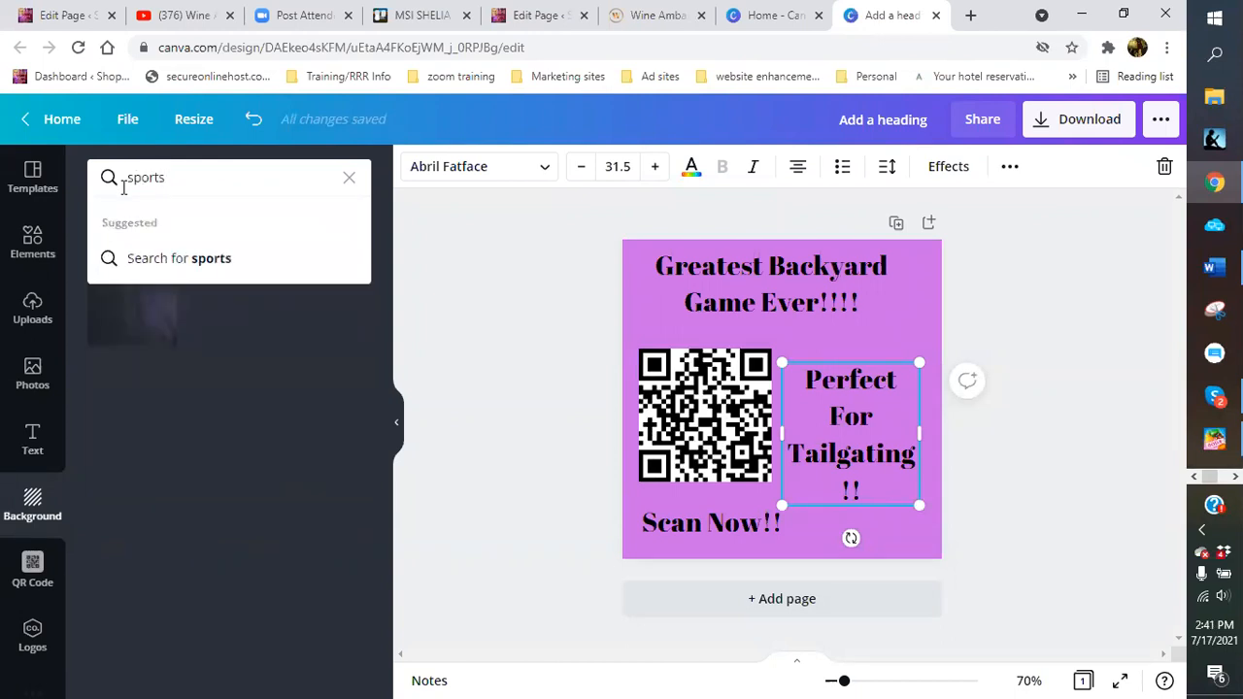
pyautogui.press('Return')
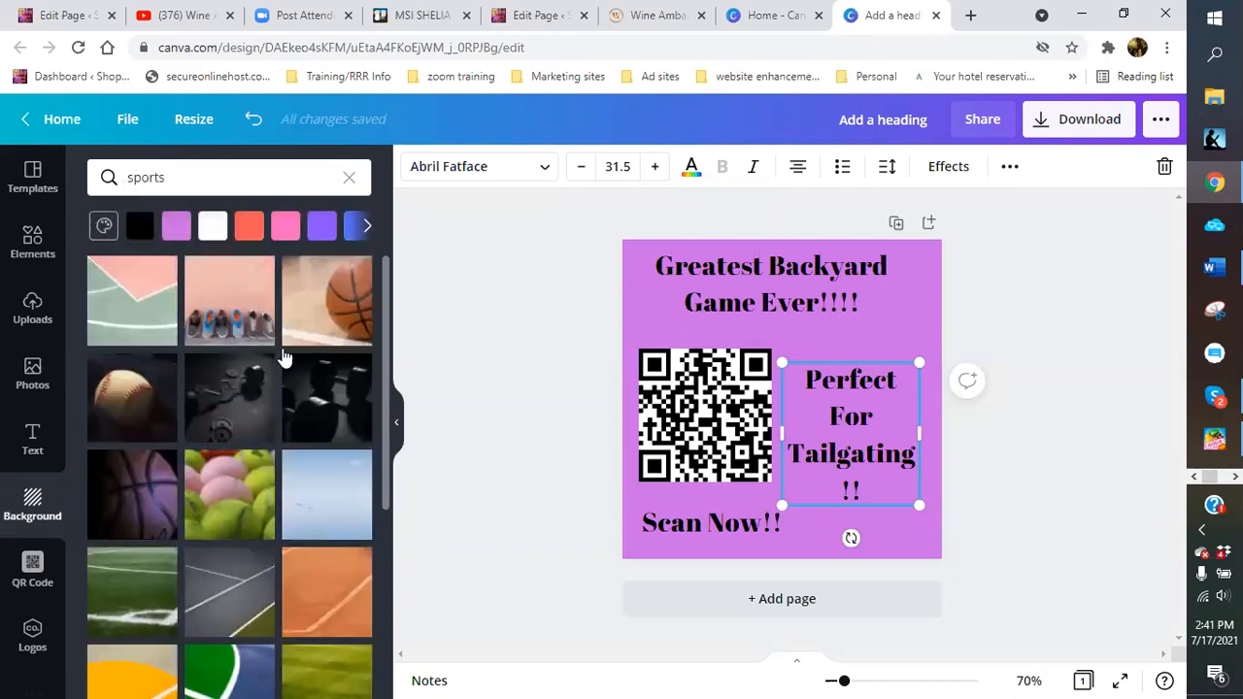
# Browse the sports background results without applying one
pyautogui.scroll(-1, 314, 443)
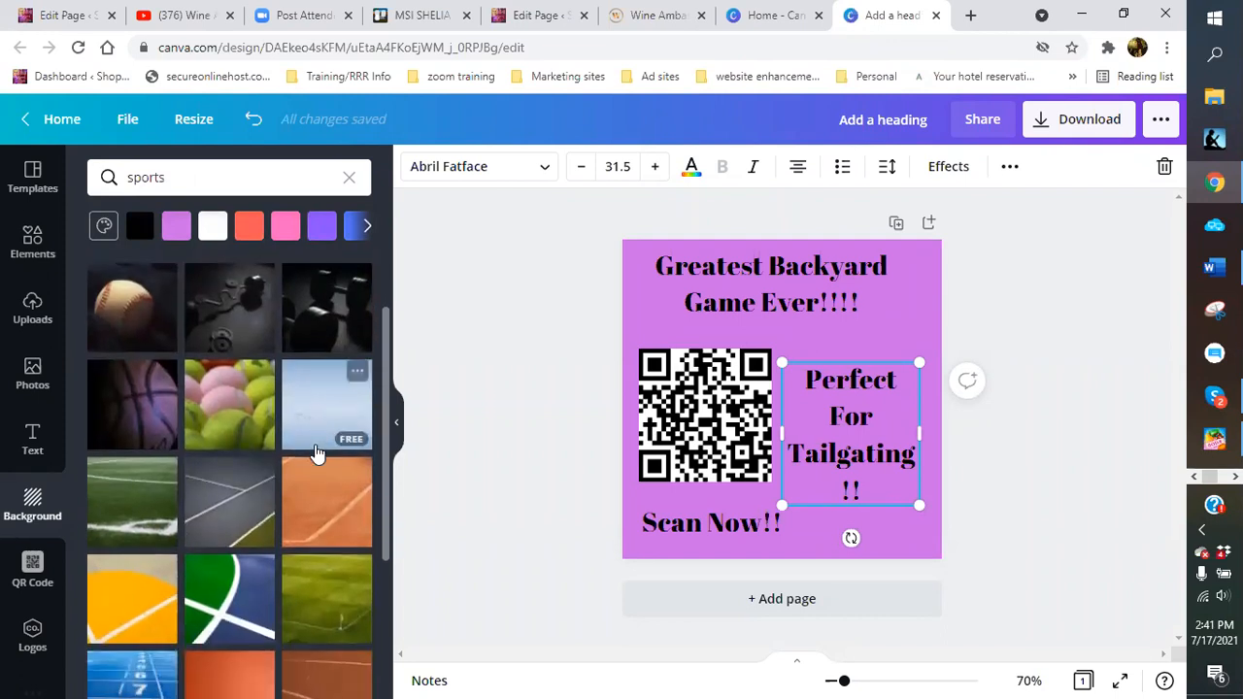
pyautogui.scroll(-1, 315, 442)
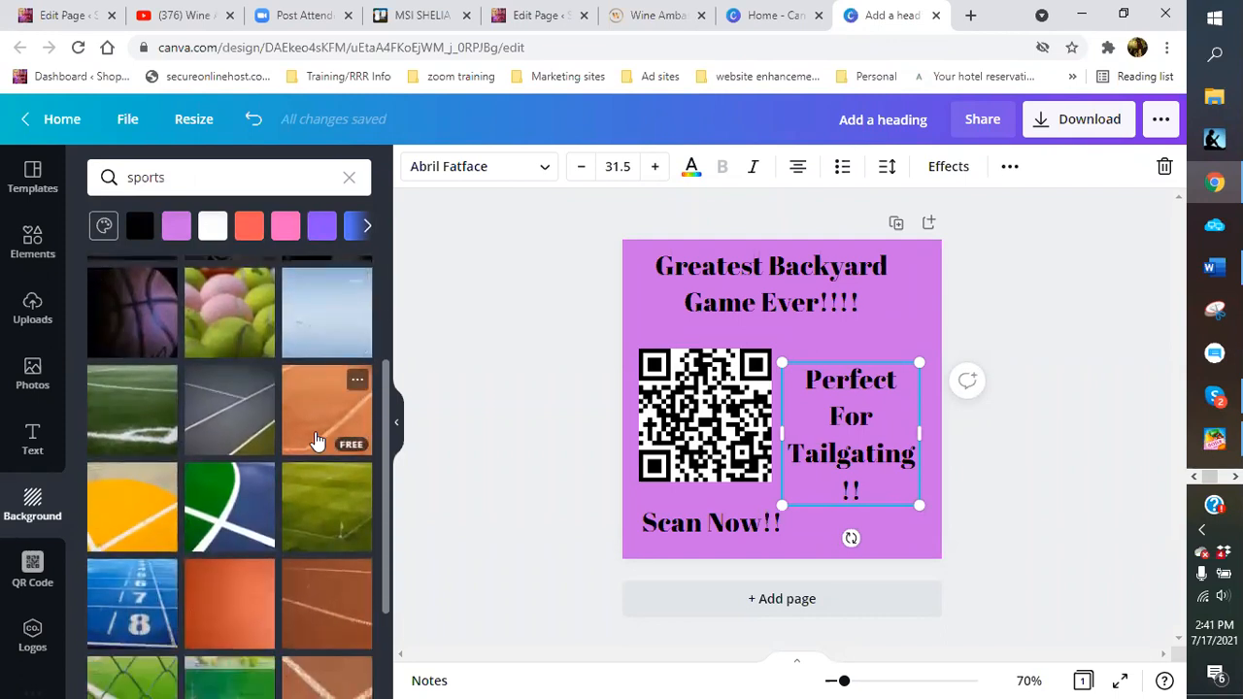
pyautogui.scroll(-1, 315, 442)
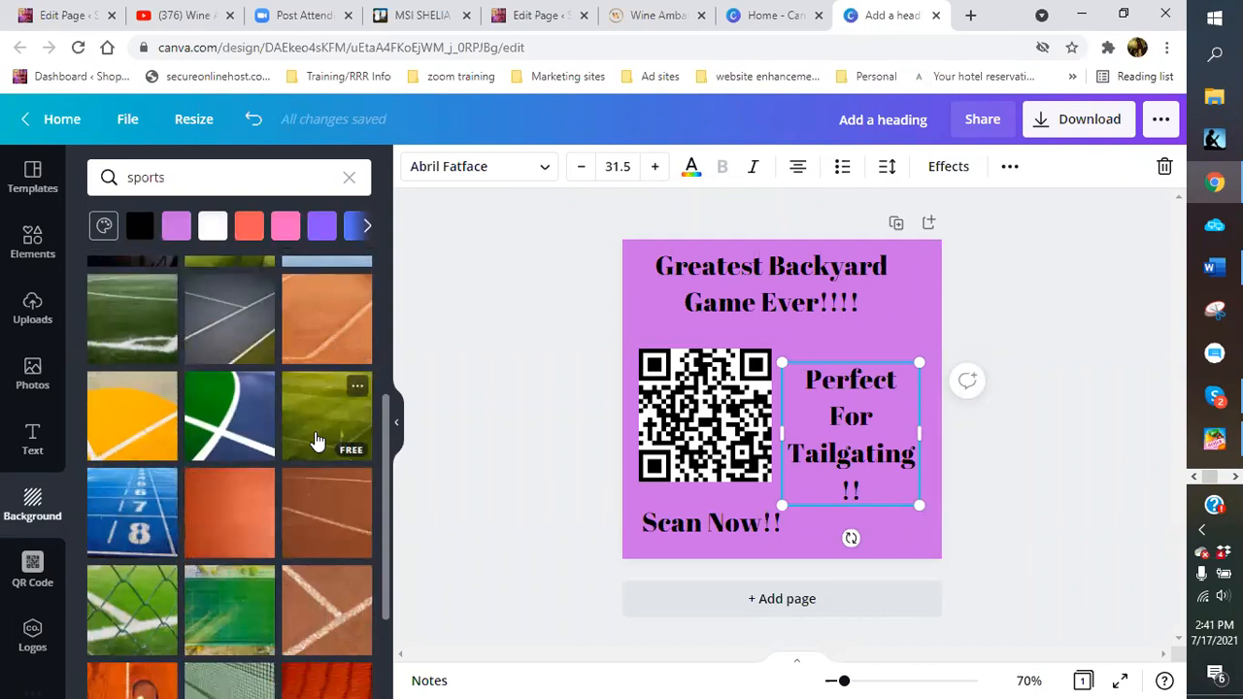
pyautogui.scroll(-2, 315, 441)
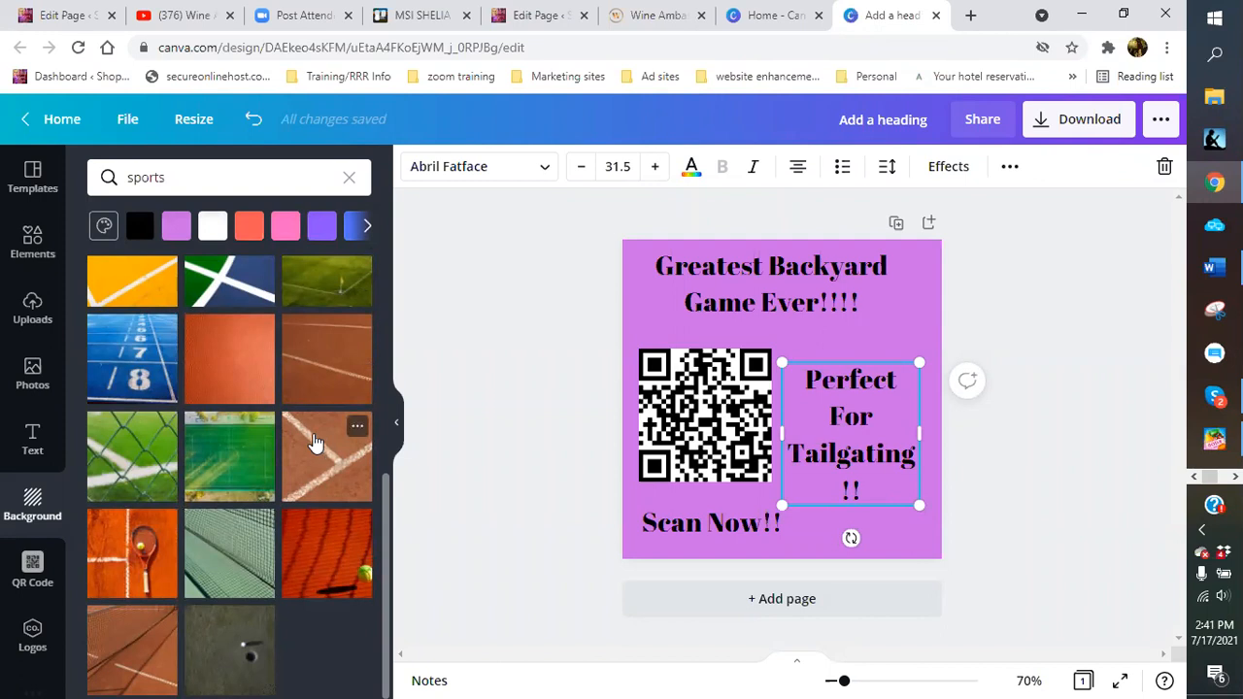
pyautogui.scroll(3, 315, 442)
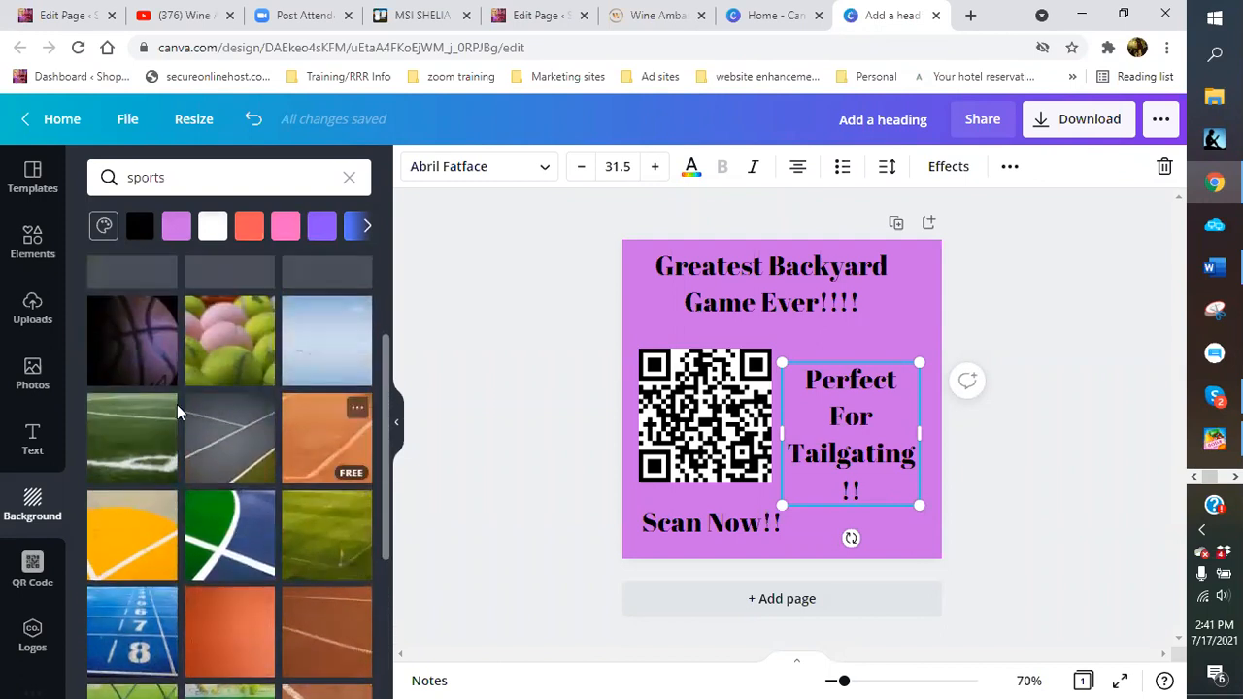
pyautogui.click(46, 378)
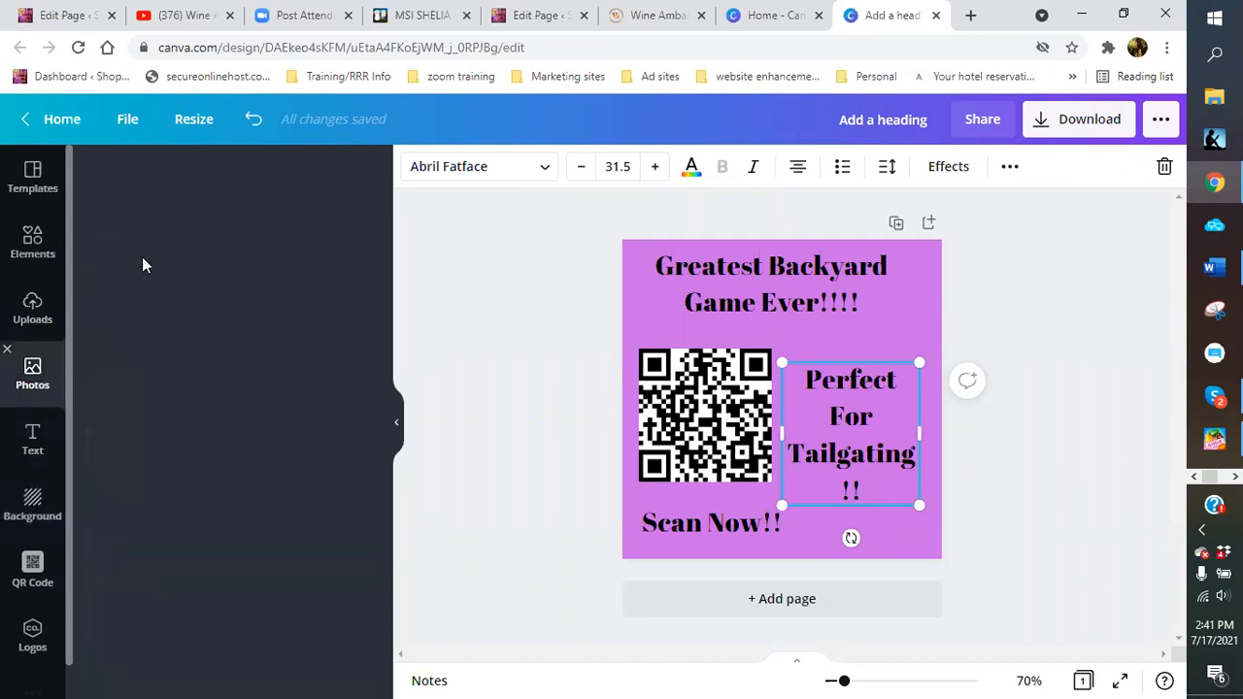
# Search Photos for 'football' and add the American football image to the design
pyautogui.click(178, 180)
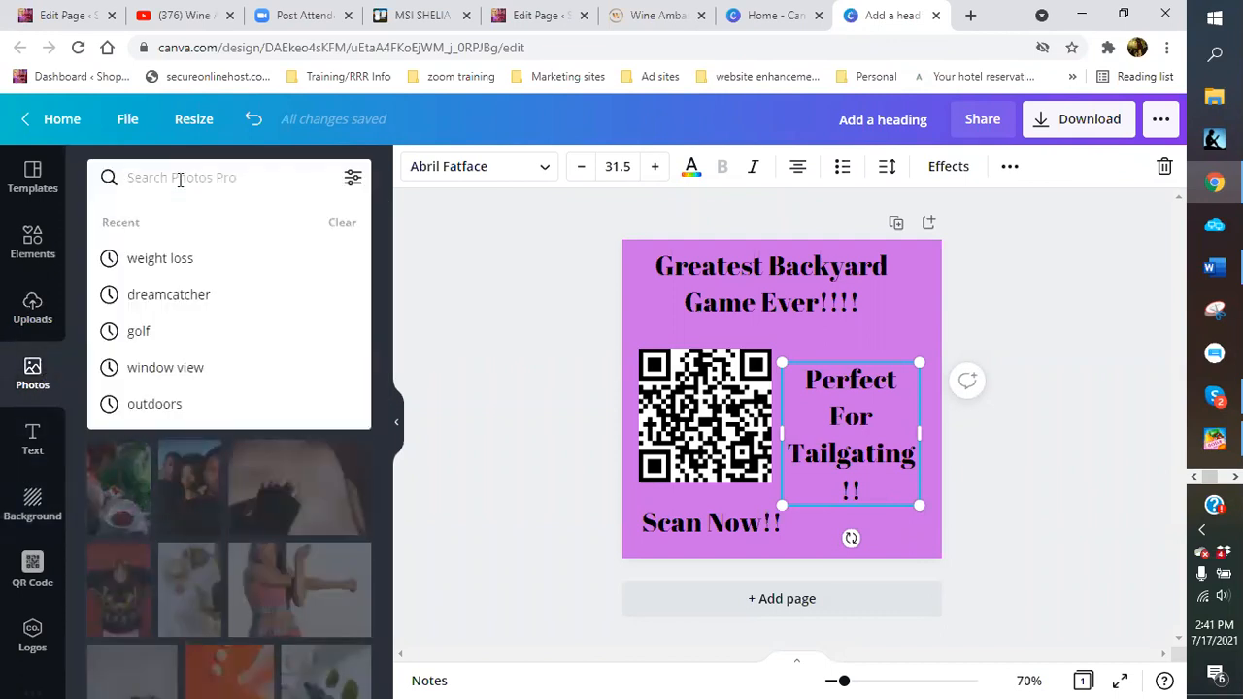
pyautogui.write('footba')
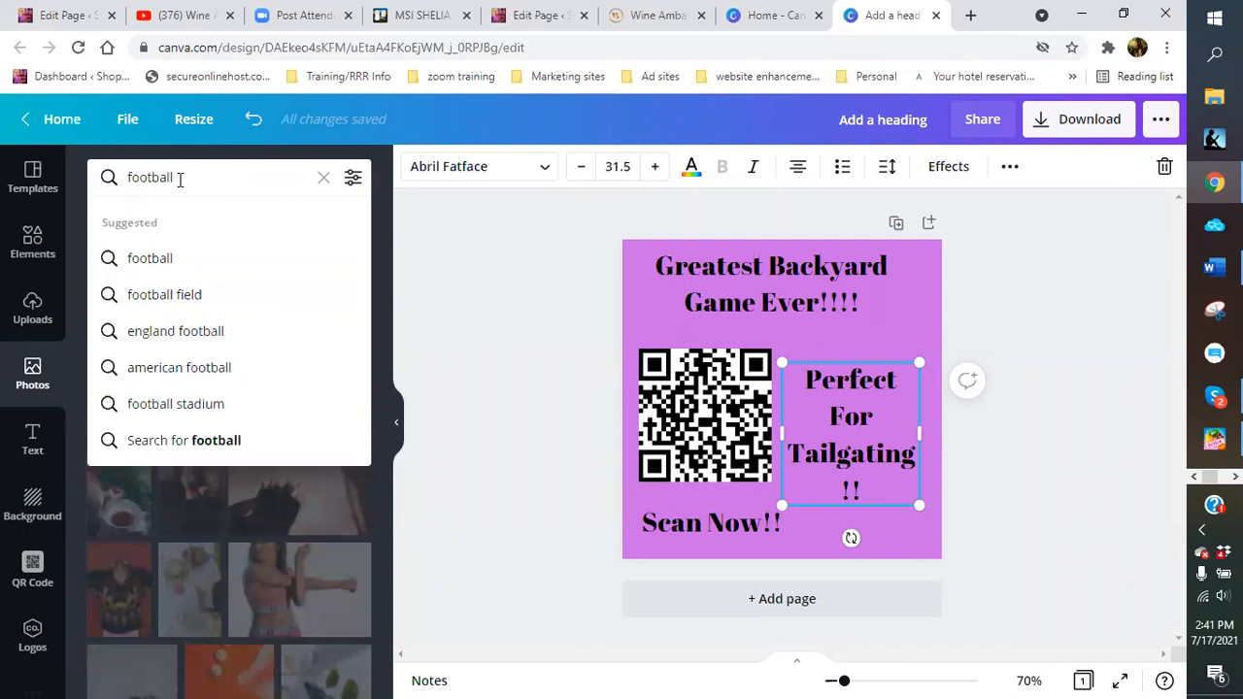
pyautogui.write('ll')
pyautogui.press('Return')
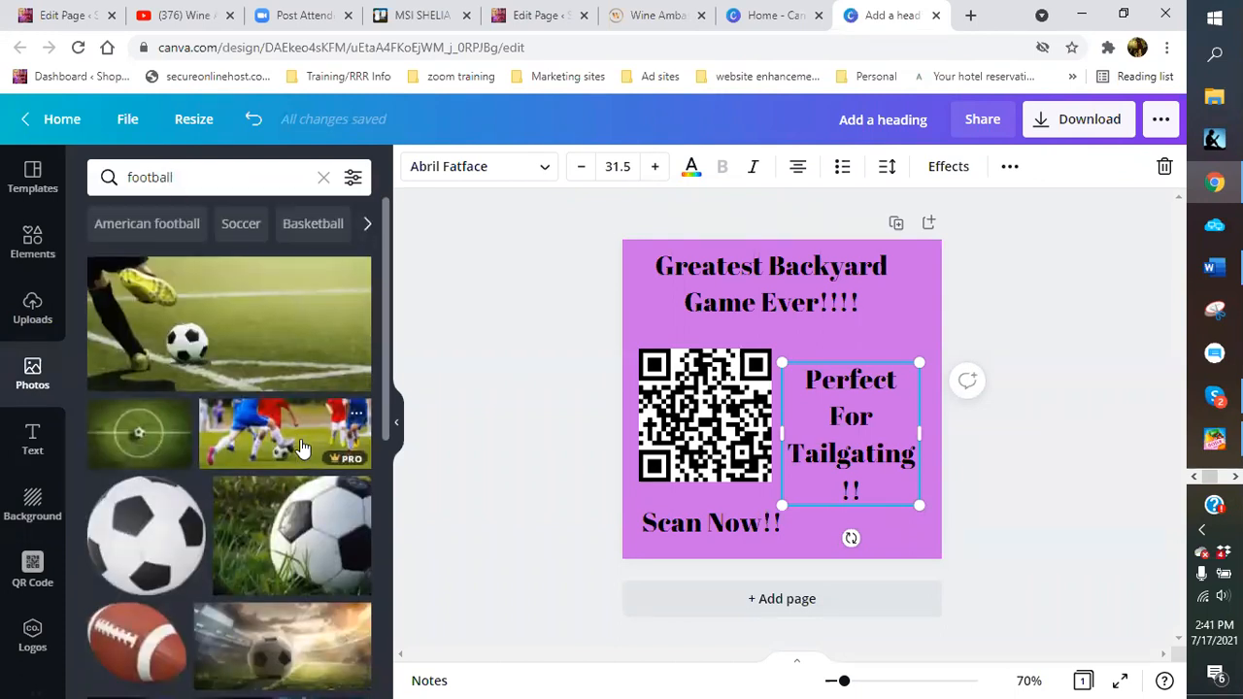
pyautogui.scroll(-2, 301, 446)
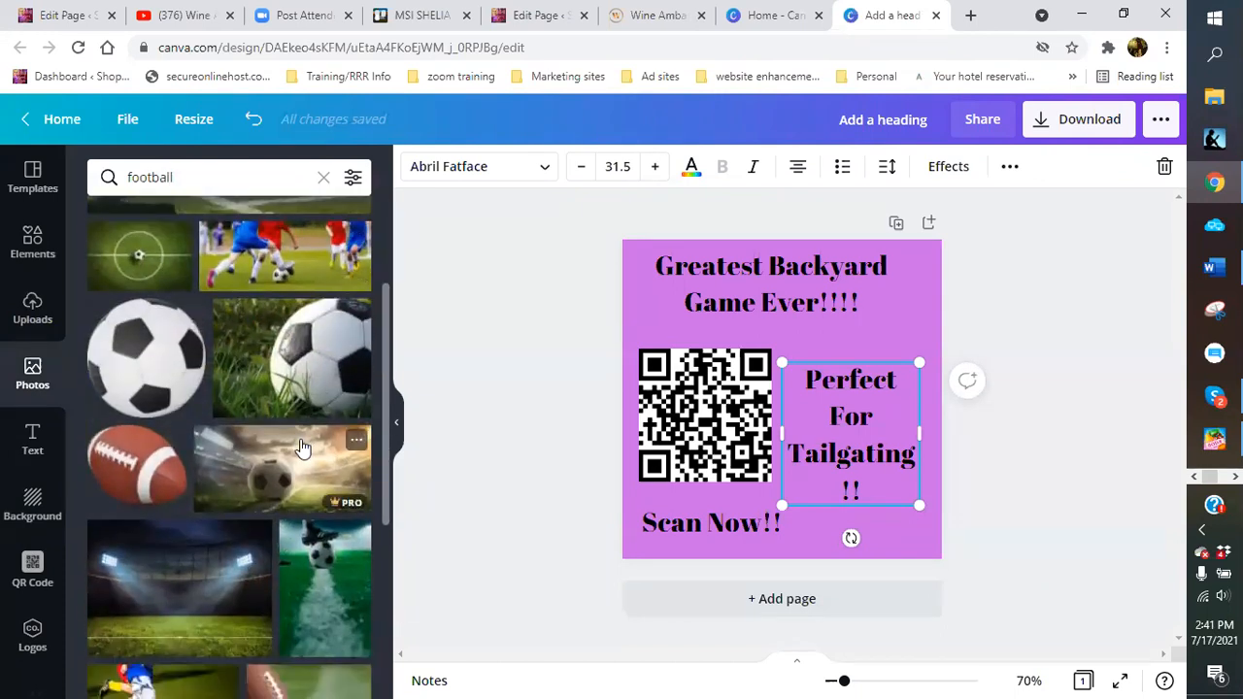
pyautogui.click(161, 466)
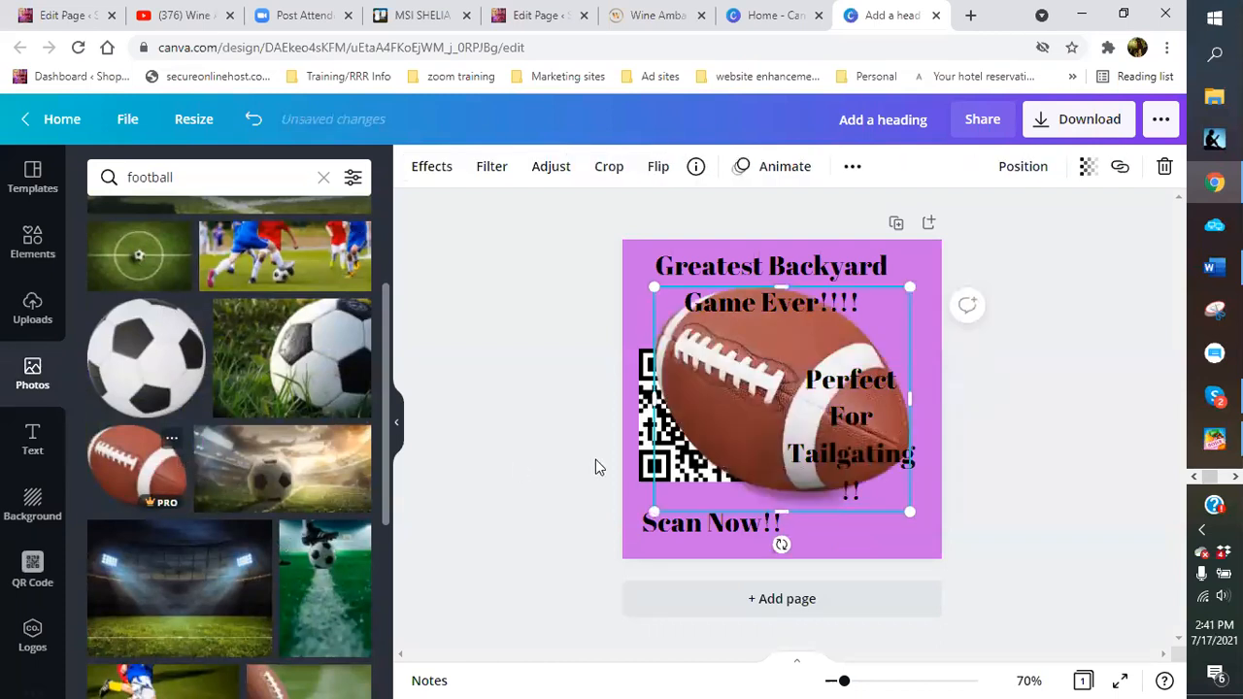
# Enlarge the football photo across the middle and send it behind the QR code
pyautogui.moveTo(653, 287); pyautogui.dragTo(641, 277)
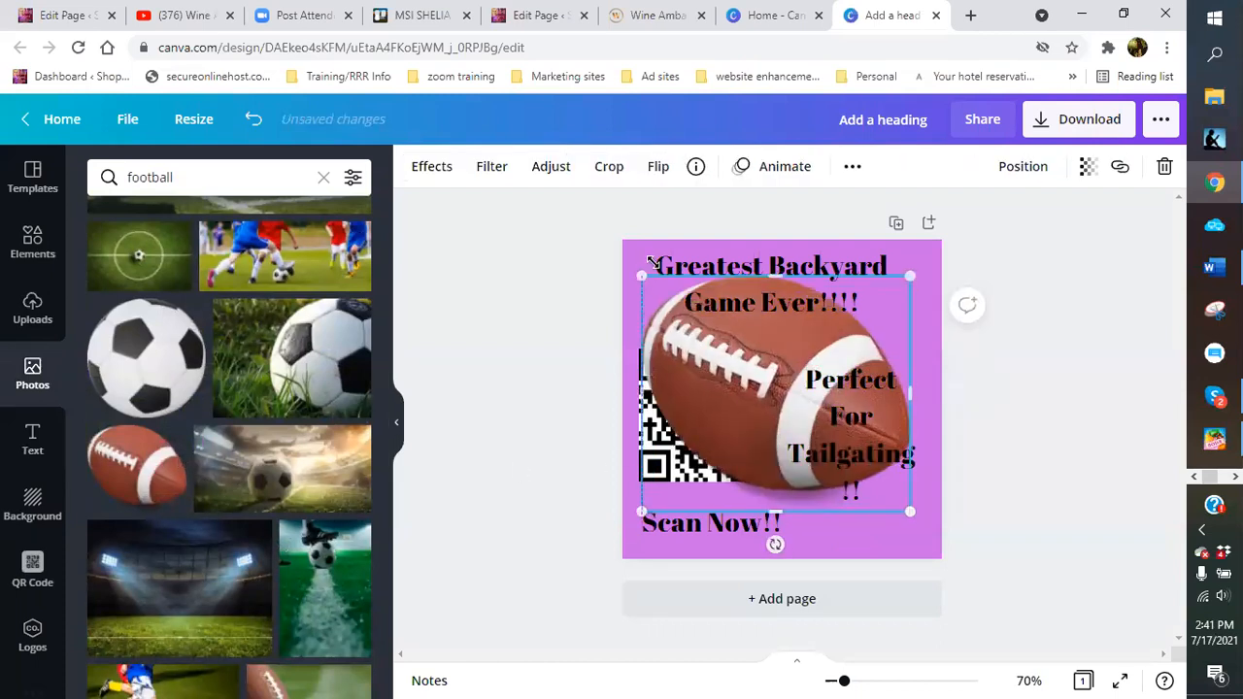
pyautogui.moveTo(908, 512); pyautogui.dragTo(918, 529)
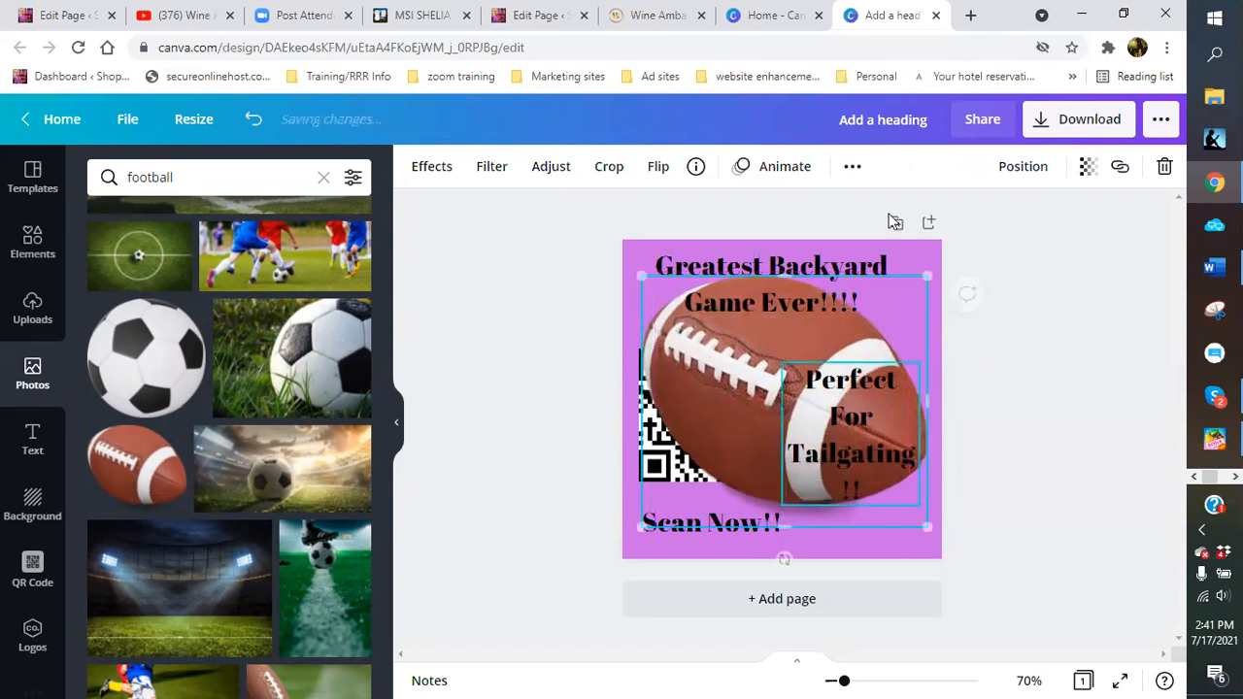
pyautogui.click(1018, 169)
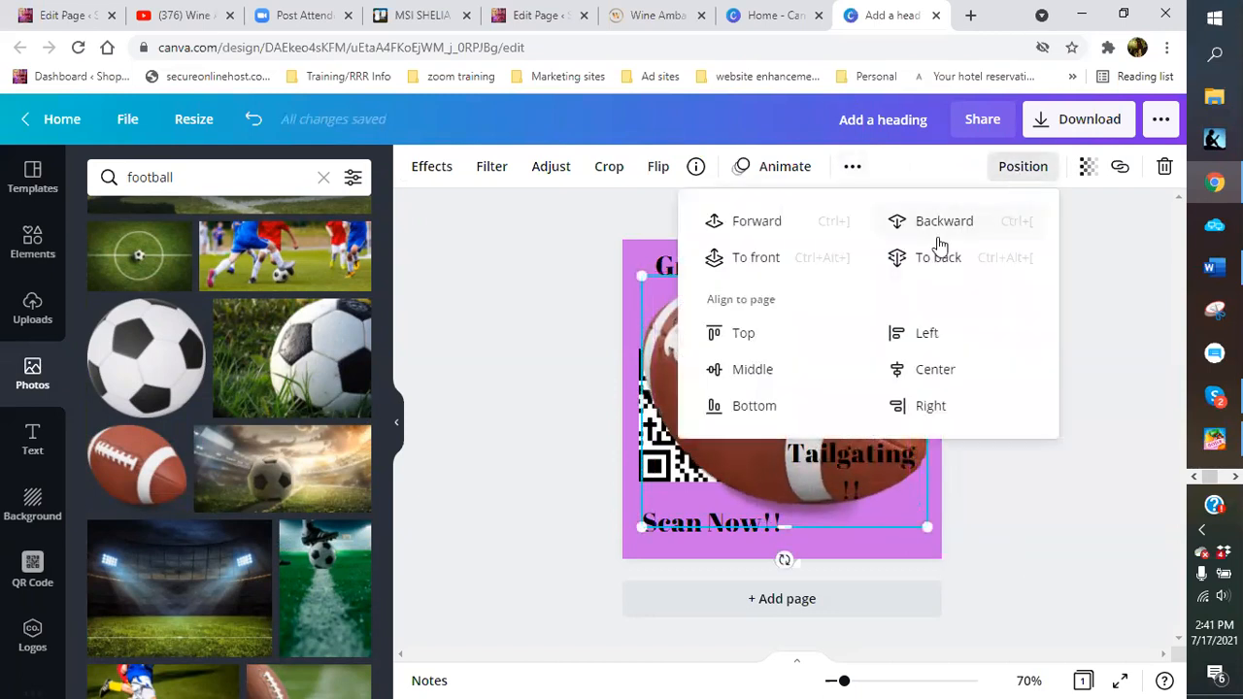
pyautogui.click(943, 223)
pyautogui.click(1083, 537)
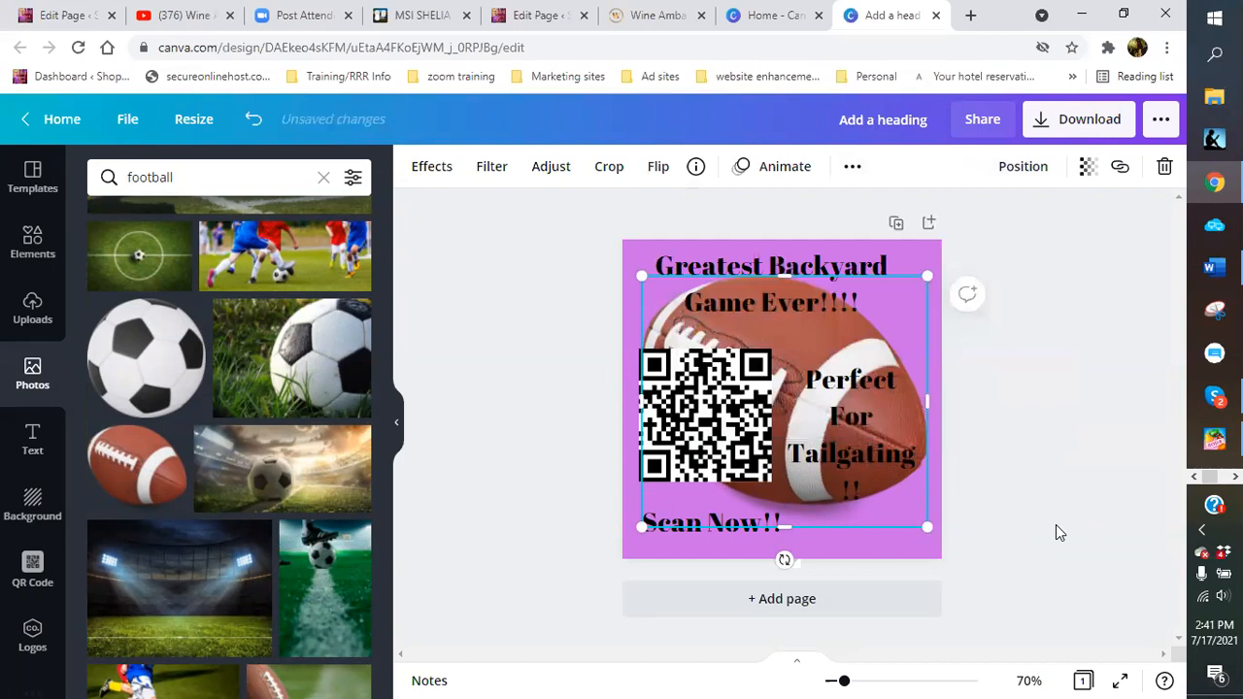
# Shrink the QR code to 104 × 104, enlarge the tailgating text, and raise and widen the heading
pyautogui.moveTo(730, 442); pyautogui.dragTo(719, 450)
pyautogui.moveTo(759, 493); pyautogui.dragTo(734, 468)
pyautogui.click(858, 420)
pyautogui.moveTo(785, 362); pyautogui.dragTo(763, 340)
pyautogui.moveTo(764, 279); pyautogui.dragTo(743, 264)
pyautogui.moveTo(887, 279); pyautogui.dragTo(911, 291)
pyautogui.click(840, 402)
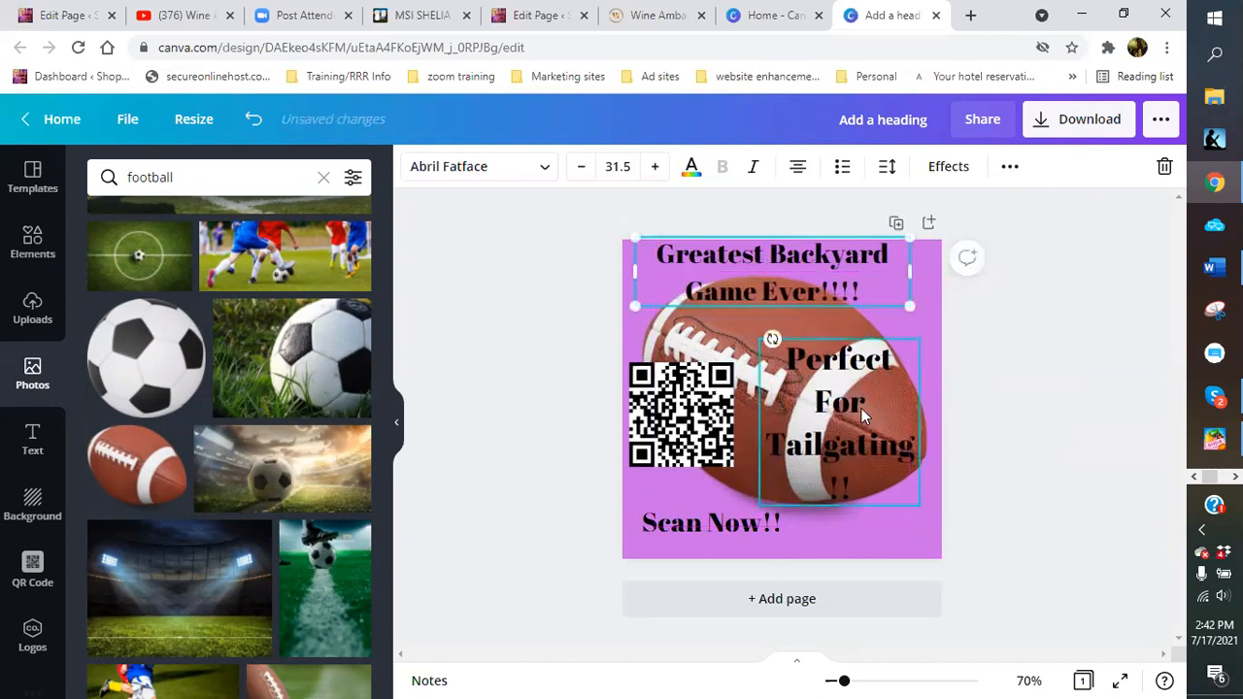
pyautogui.click(980, 496)
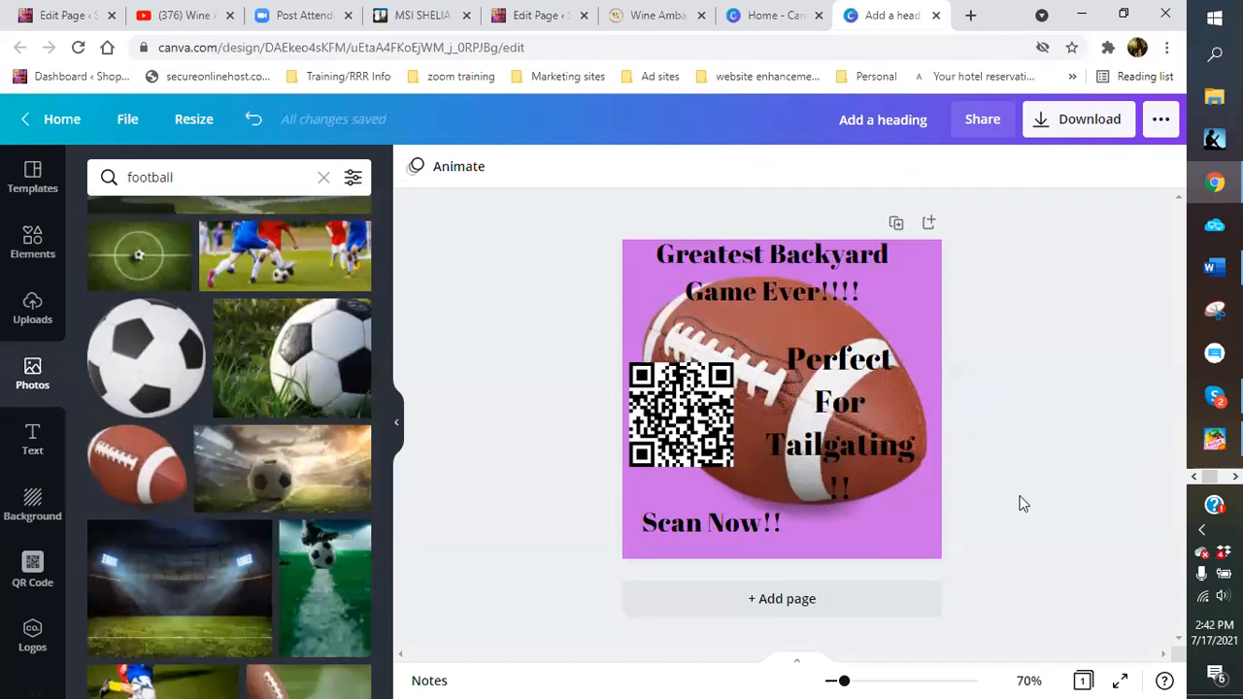
# Move Scan Now!! under the QR code and tilt the QR code slightly counter-clockwise
pyautogui.click(735, 527)
pyautogui.moveTo(735, 526); pyautogui.dragTo(716, 516)
pyautogui.moveTo(681, 421); pyautogui.dragTo(687, 439)
pyautogui.moveTo(707, 520); pyautogui.dragTo(760, 527)
pyautogui.click(811, 537)
pyautogui.moveTo(697, 449); pyautogui.dragTo(697, 465)
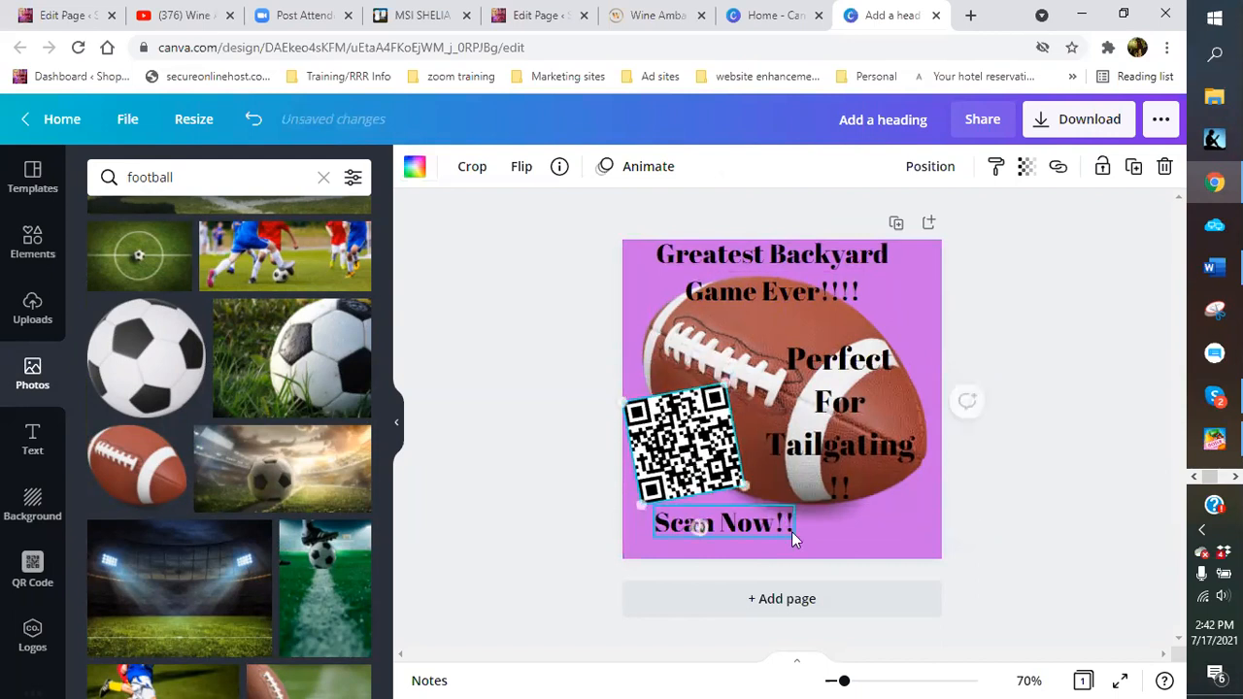
# Make the tailgating text two lines at size 41.2 and move it down and right
pyautogui.click(918, 411)
pyautogui.moveTo(919, 422)
pyautogui.mouseDown()
pyautogui.moveTo(940, 426)
pyautogui.moveTo(918, 415)
pyautogui.mouseUp()
pyautogui.moveTo(740, 336); pyautogui.dragTo(722, 320)
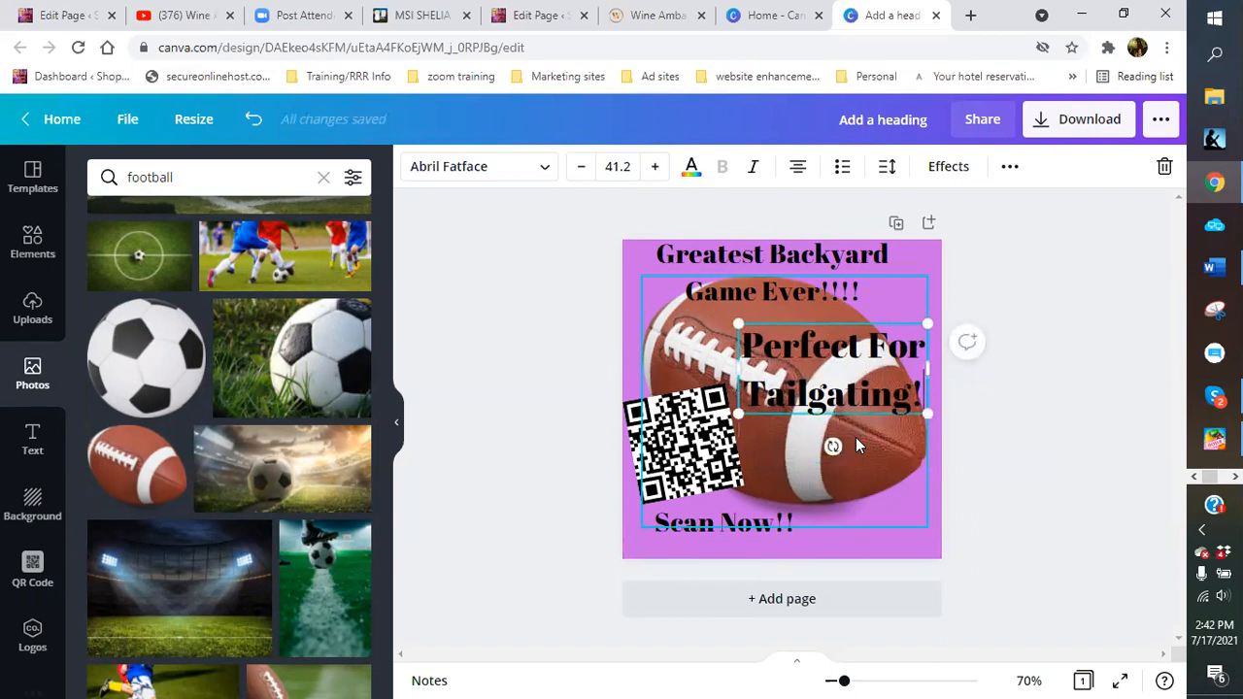
pyautogui.click(910, 466)
pyautogui.moveTo(855, 370); pyautogui.dragTo(871, 437)
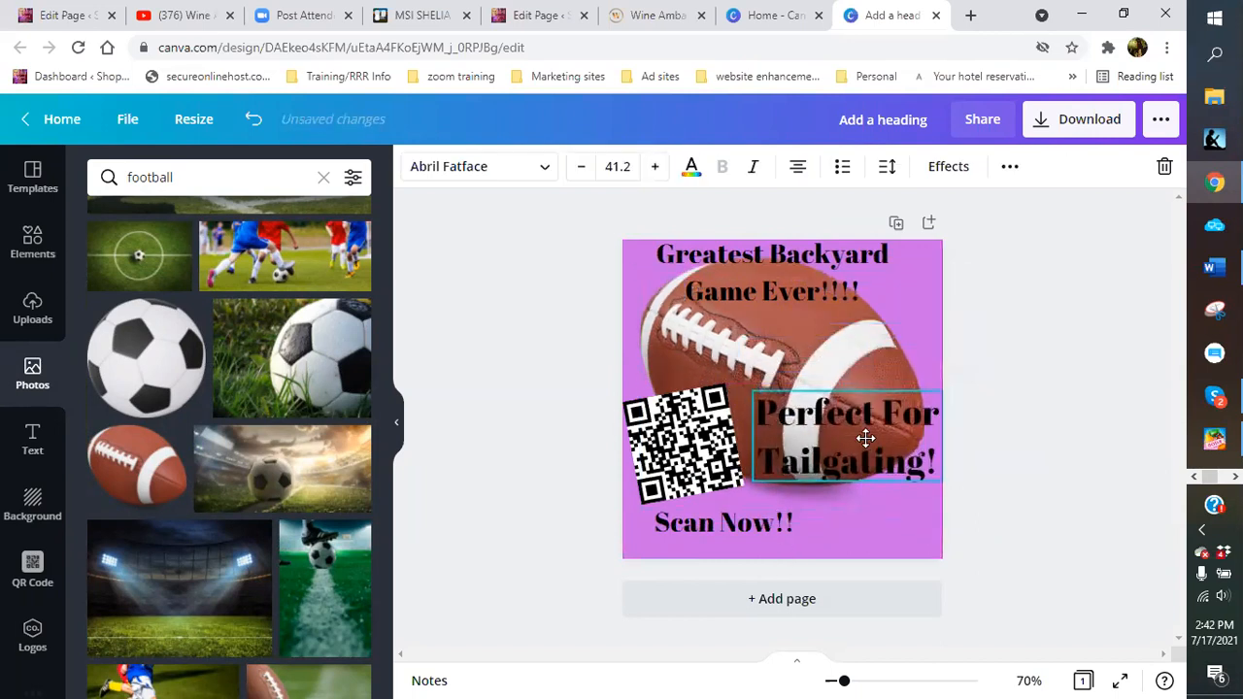
# Nudge the QR code up and shift Scan Now!! slightly left toward the lower-left corner
pyautogui.click(691, 464)
pyautogui.moveTo(691, 464); pyautogui.dragTo(695, 455)
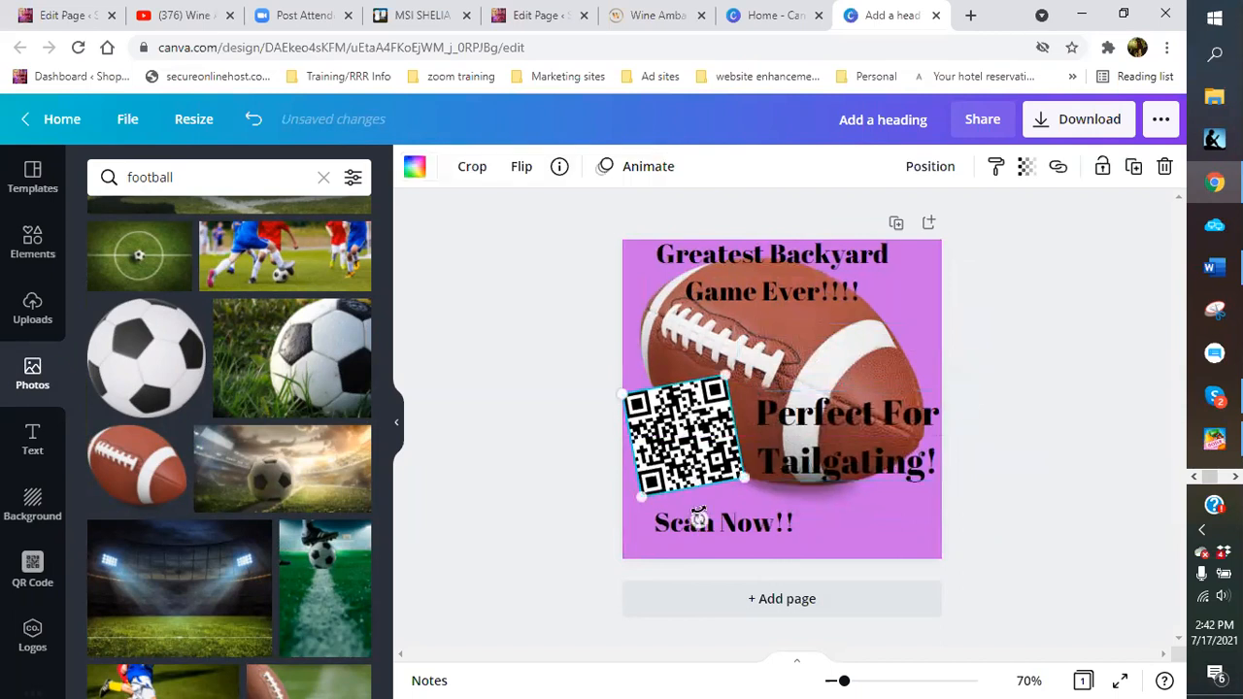
pyautogui.click(757, 542)
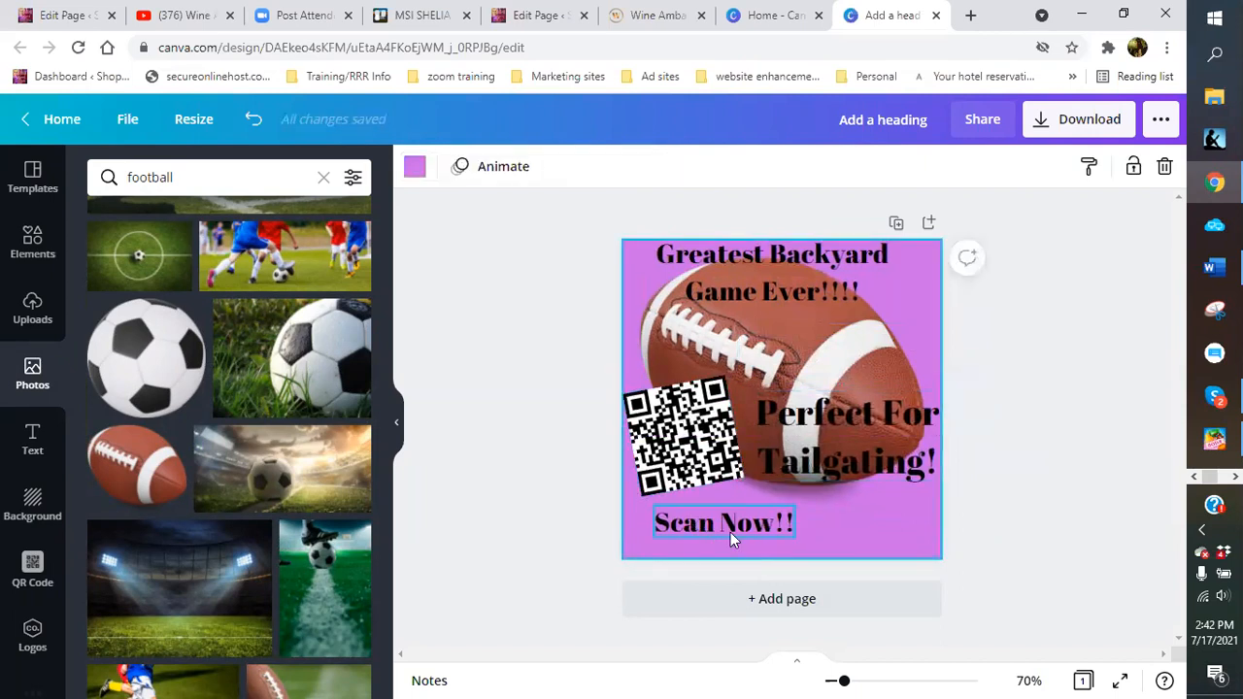
pyautogui.click(713, 532)
pyautogui.moveTo(713, 532); pyautogui.dragTo(696, 535)
pyautogui.click(866, 505)
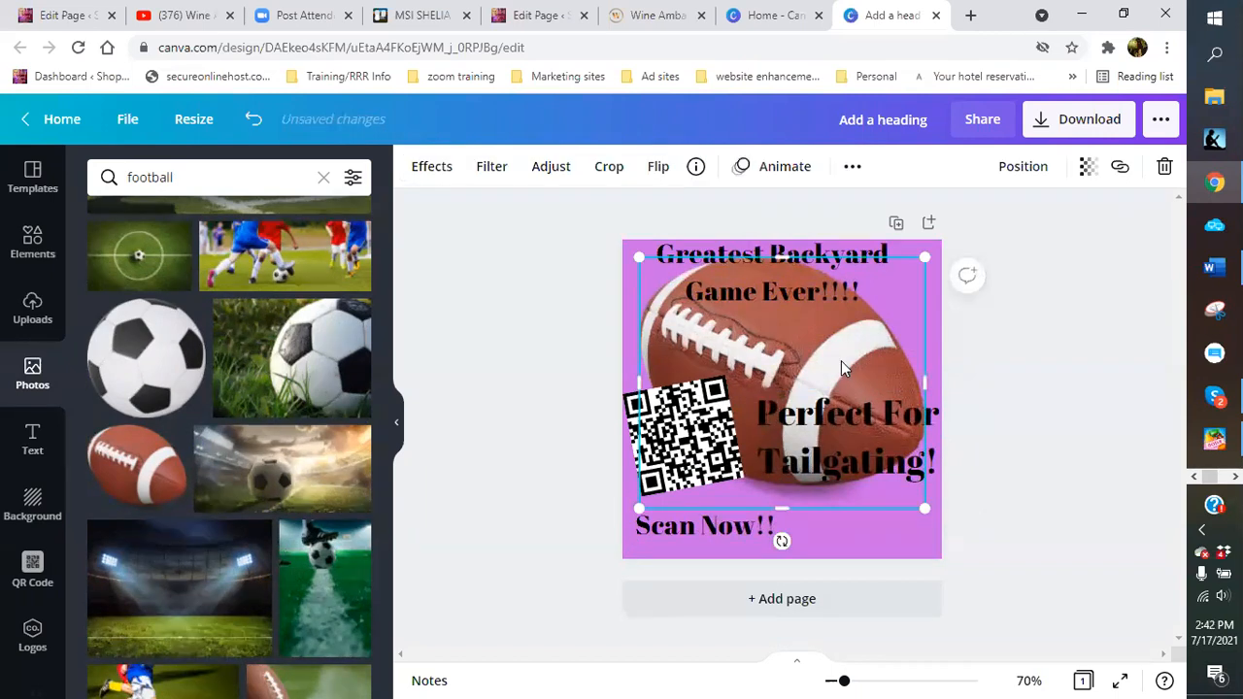
pyautogui.click(899, 546)
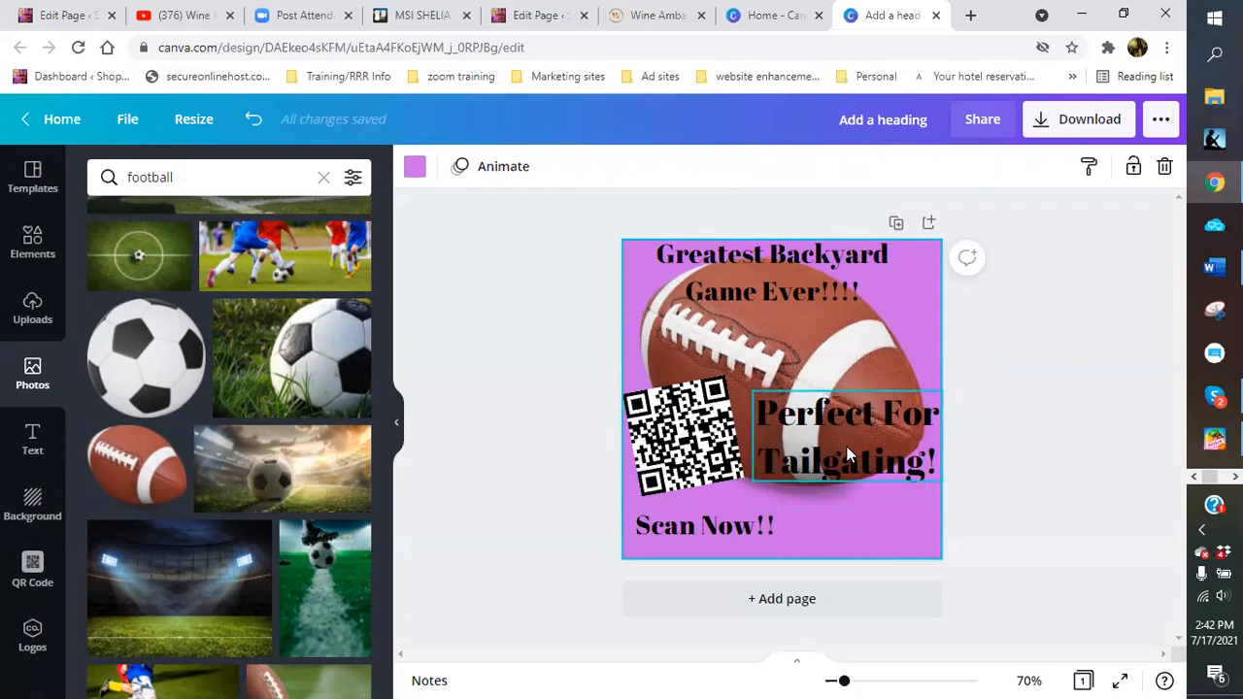
pyautogui.click(847, 457)
pyautogui.click(893, 548)
pyautogui.click(830, 441)
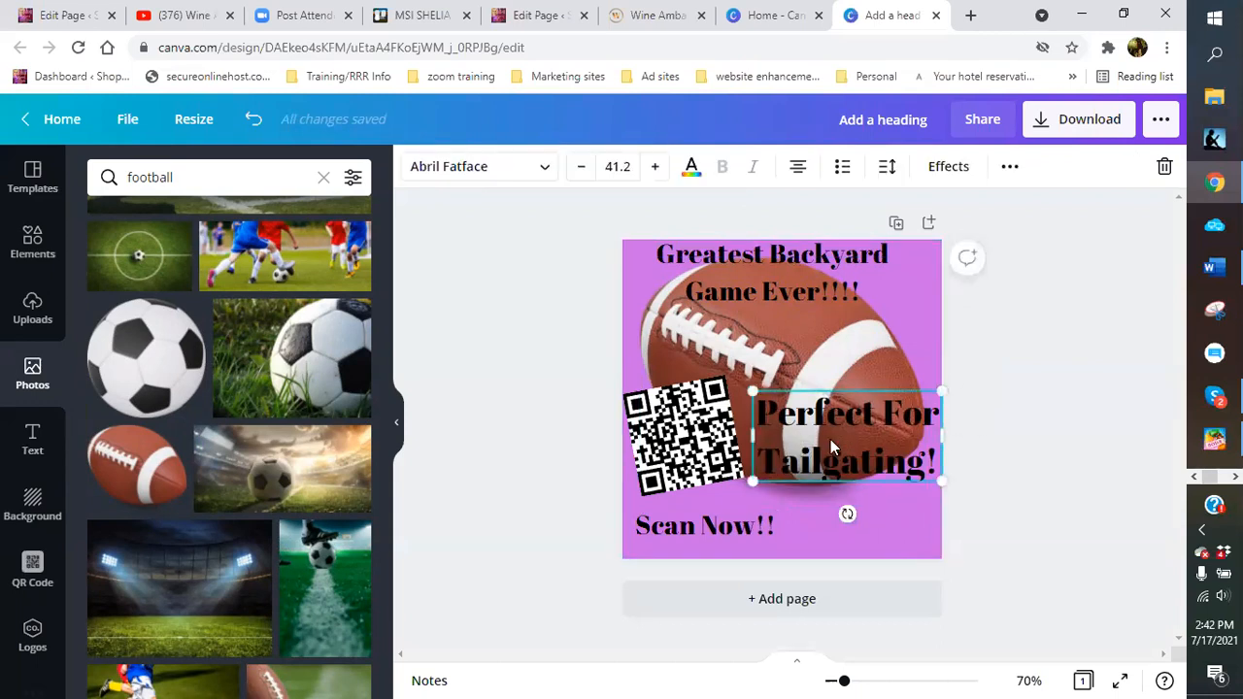
pyautogui.click(694, 173)
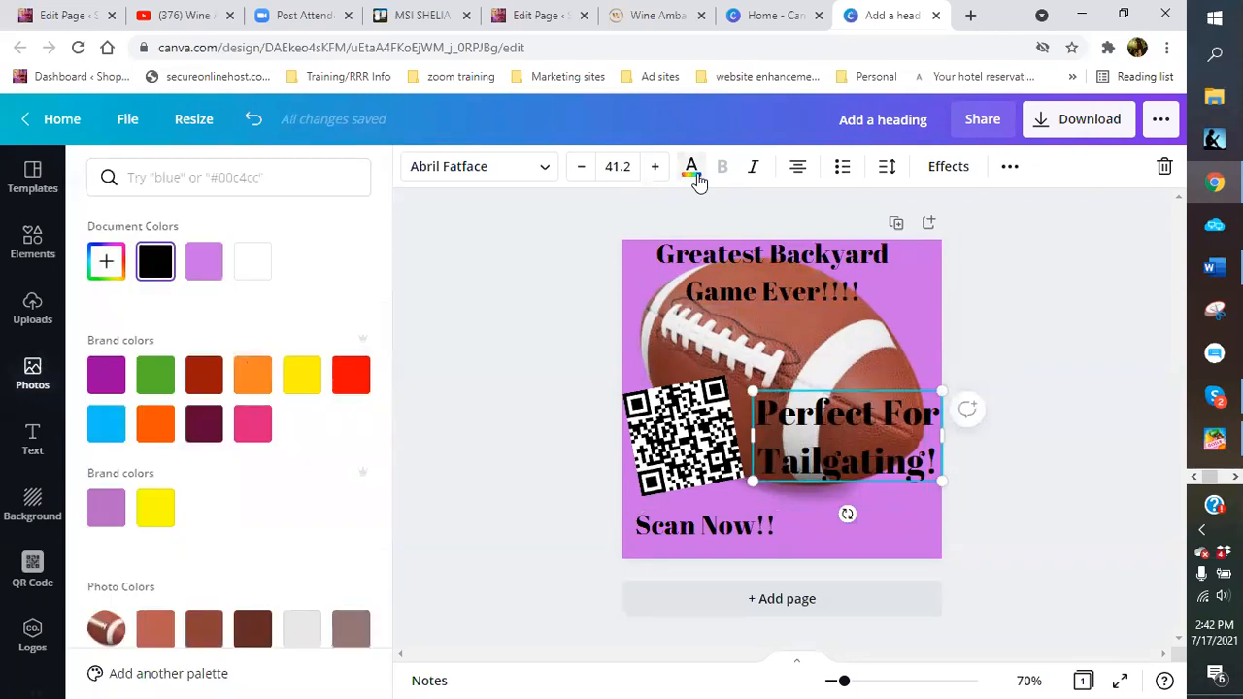
# Try yellow, orange, dark red, maroon, light blue and green on the tagline, then keep it black
pyautogui.click(303, 379)
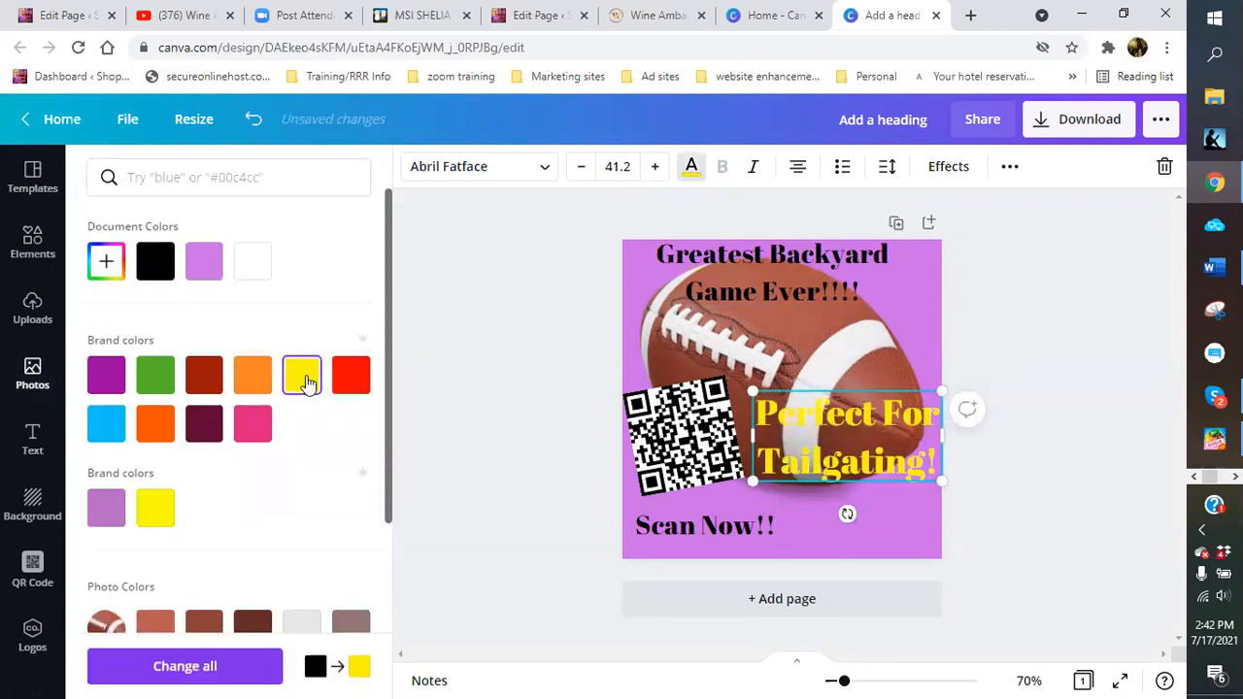
pyautogui.click(236, 384)
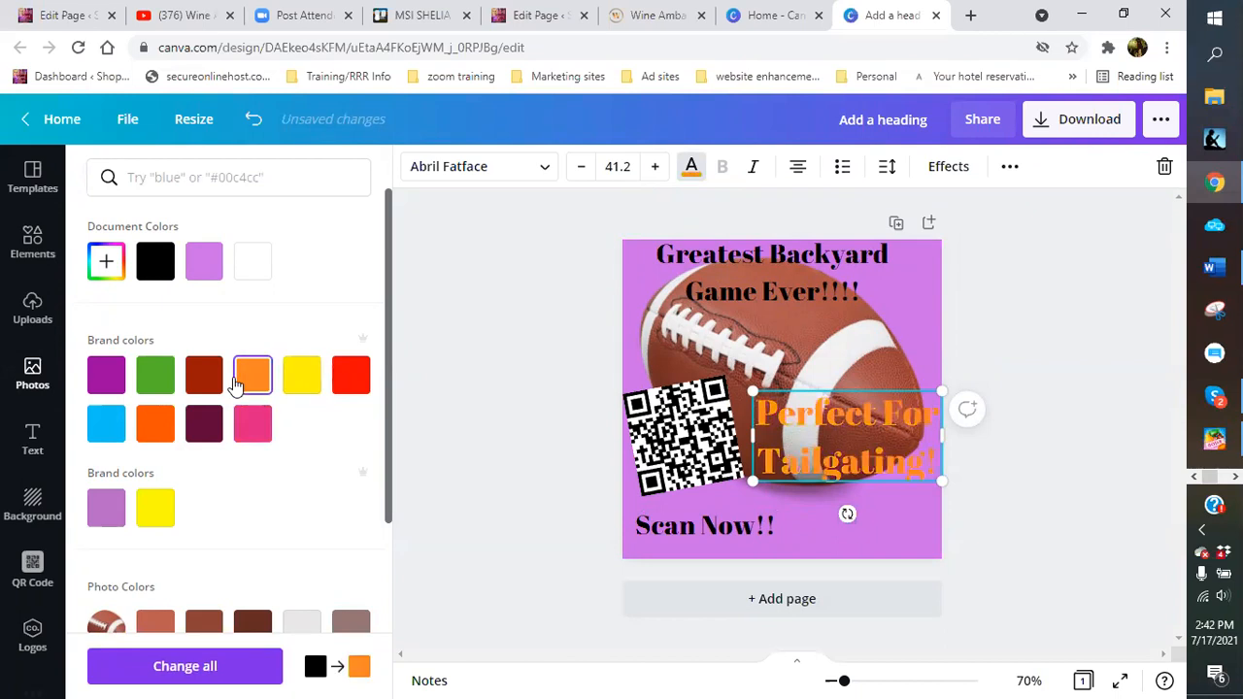
pyautogui.click(204, 382)
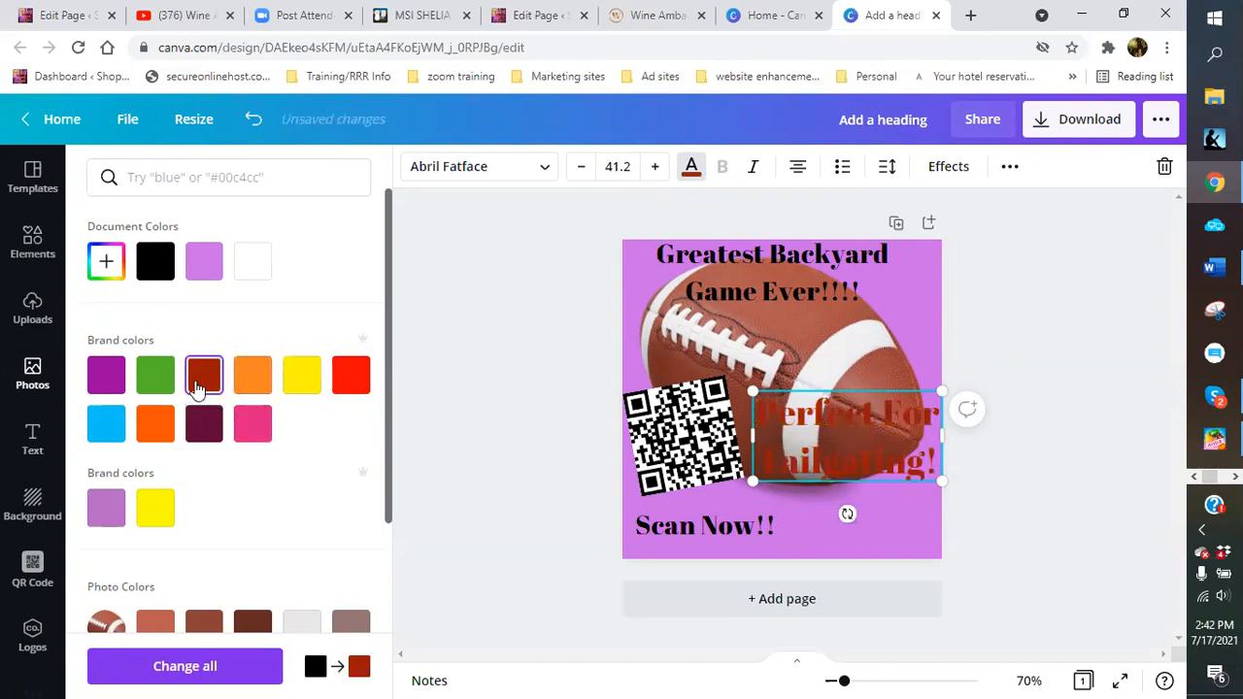
pyautogui.click(209, 435)
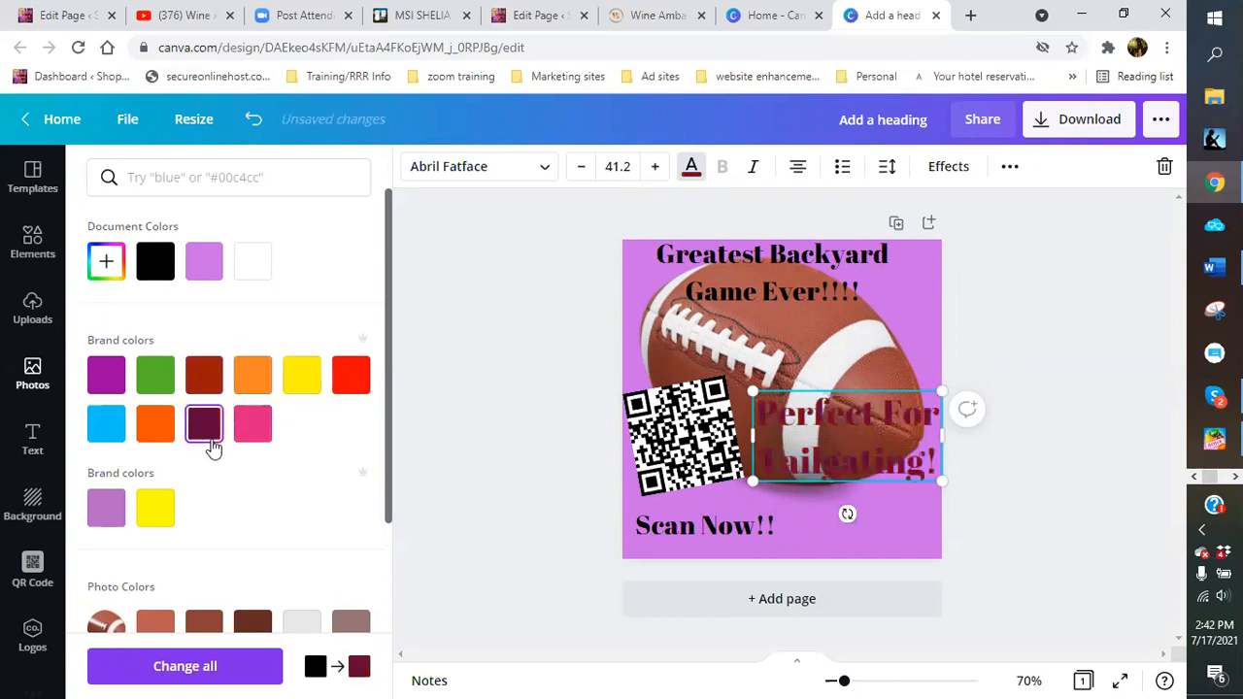
pyautogui.click(102, 429)
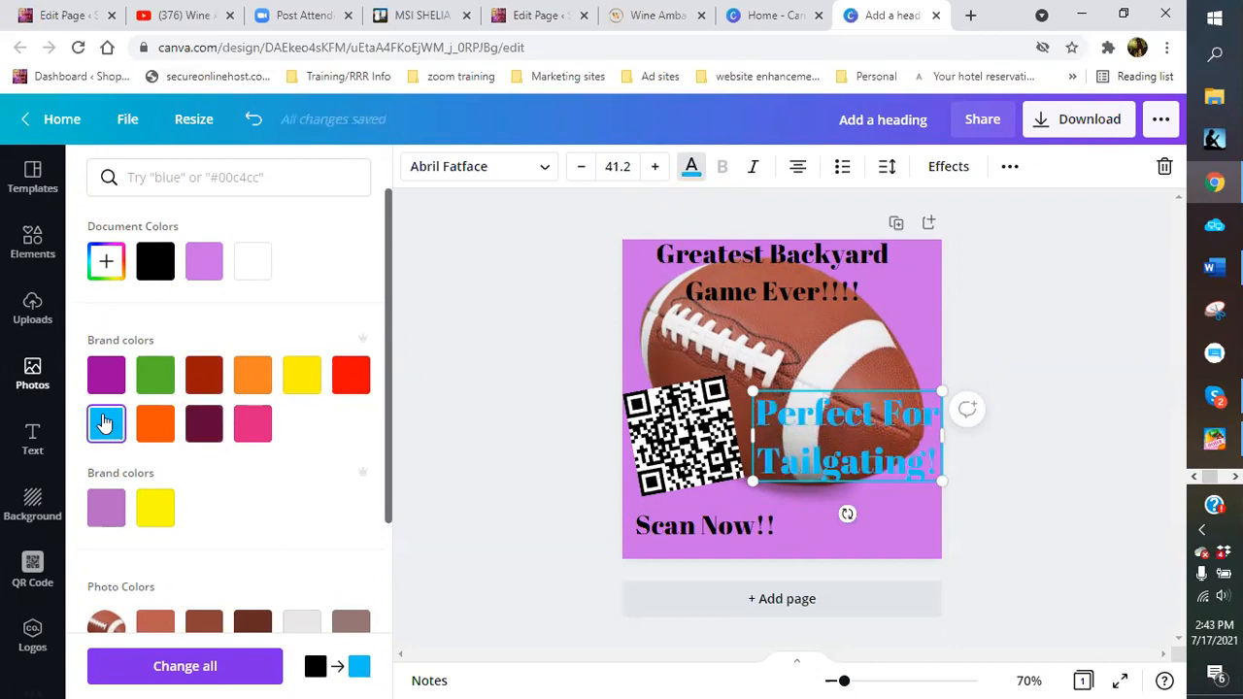
pyautogui.click(158, 379)
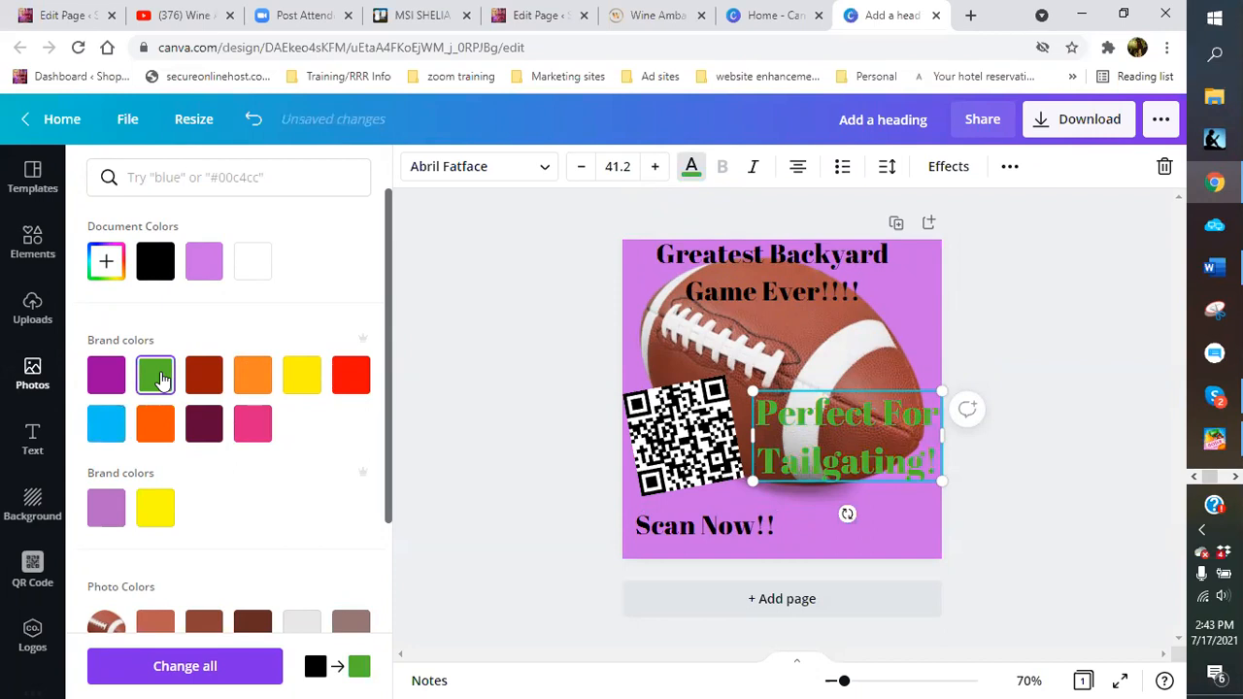
pyautogui.click(155, 262)
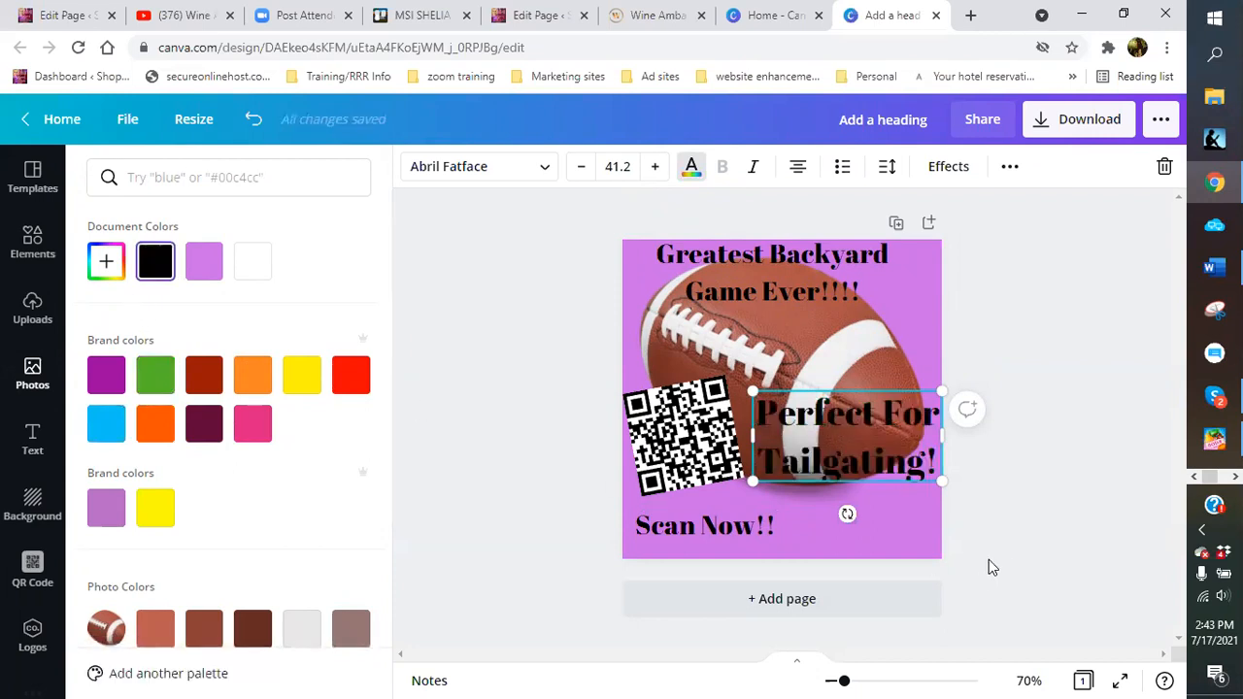
pyautogui.click(876, 471)
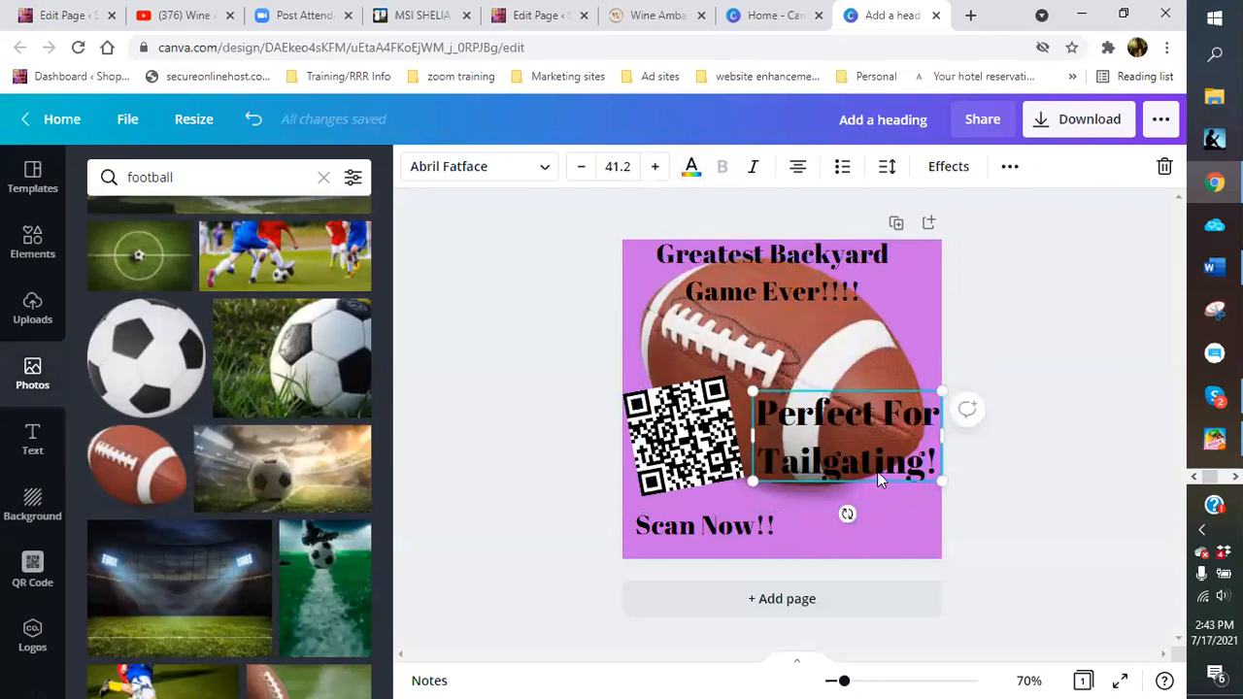
# Narrow and shrink the football image and move it slightly down
pyautogui.click(844, 372)
pyautogui.moveTo(928, 380)
pyautogui.mouseDown()
pyautogui.moveTo(879, 379)
pyautogui.moveTo(932, 387)
pyautogui.mouseUp()
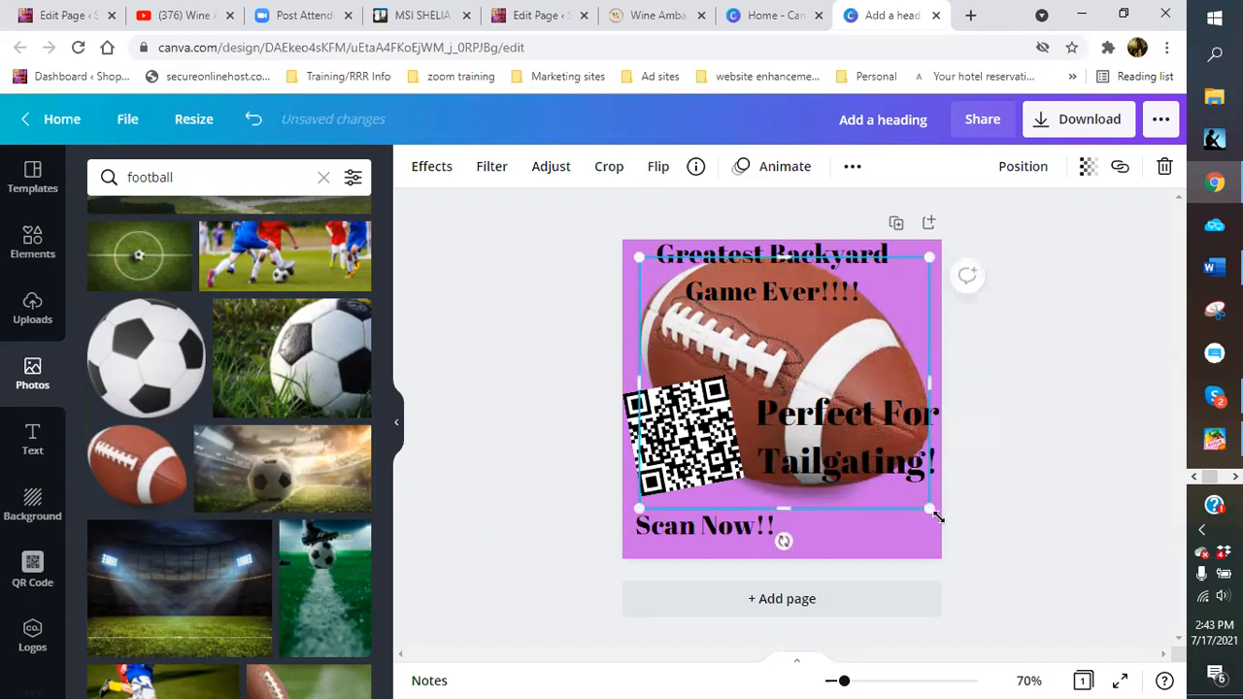
pyautogui.moveTo(922, 506); pyautogui.dragTo(879, 479)
pyautogui.moveTo(809, 371); pyautogui.dragTo(851, 437)
# Raise the QR code and tilt 'Scan Now!!' about 29° counter-clockwise beneath it
pyautogui.moveTo(709, 419); pyautogui.dragTo(709, 400)
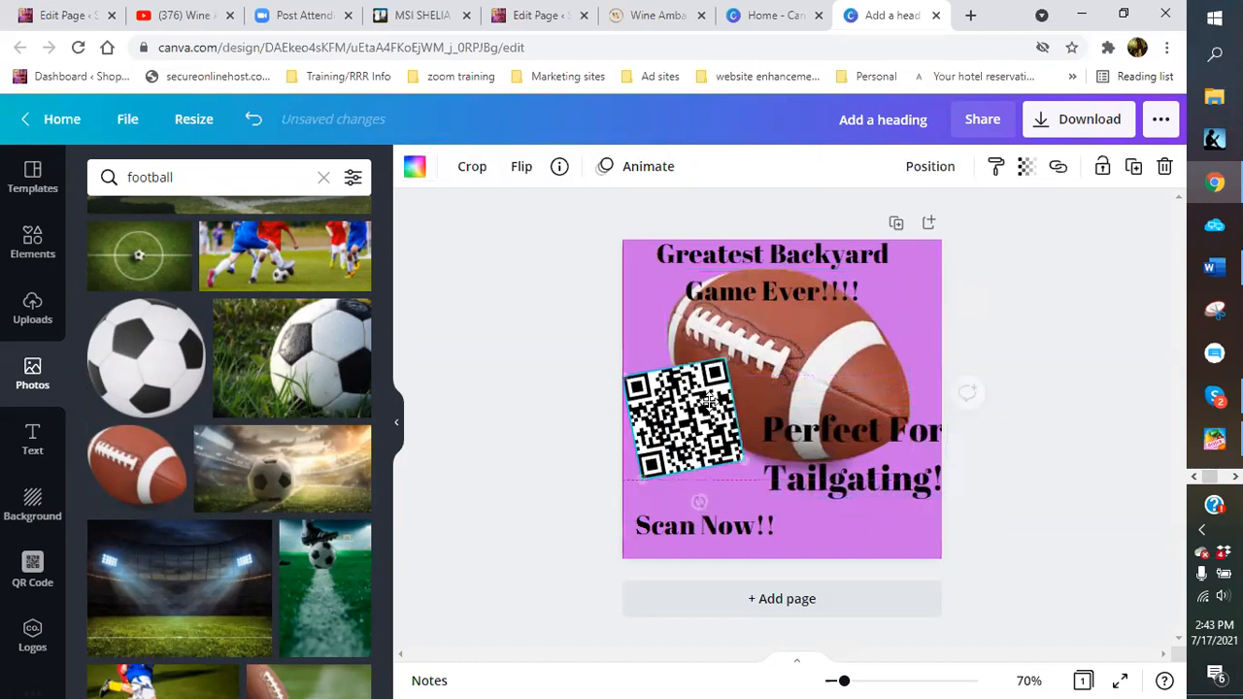
pyautogui.moveTo(709, 528); pyautogui.dragTo(698, 516)
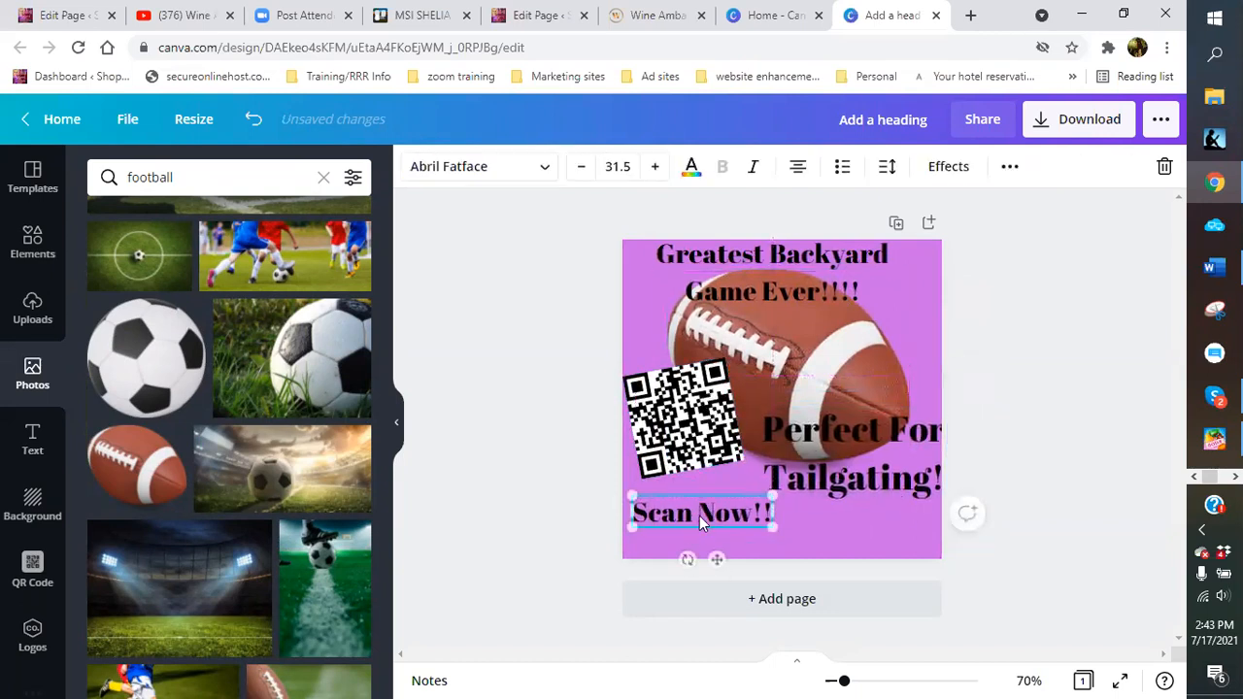
pyautogui.moveTo(688, 559); pyautogui.dragTo(724, 563)
pyautogui.moveTo(693, 507); pyautogui.dragTo(687, 498)
pyautogui.click(708, 522)
# Shrink the 'Perfect For Tailgating!' tagline to 37.7 and move it down right, nudging the football
pyautogui.click(844, 488)
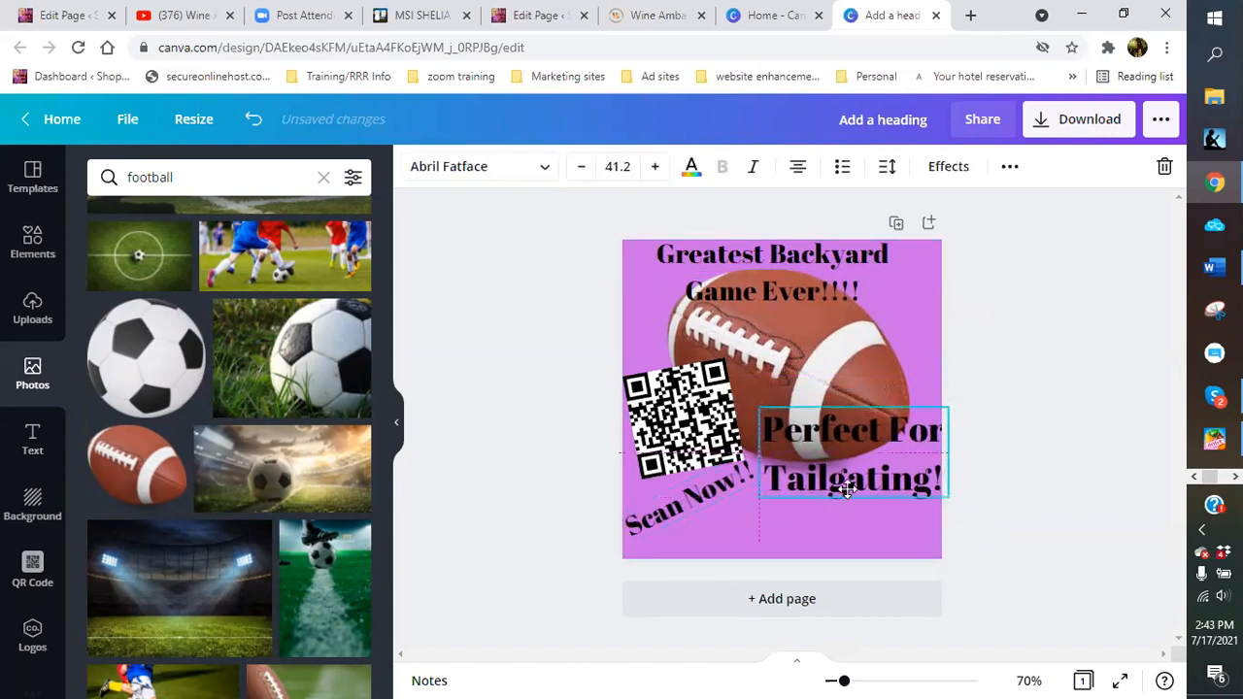
pyautogui.moveTo(842, 490); pyautogui.dragTo(837, 490)
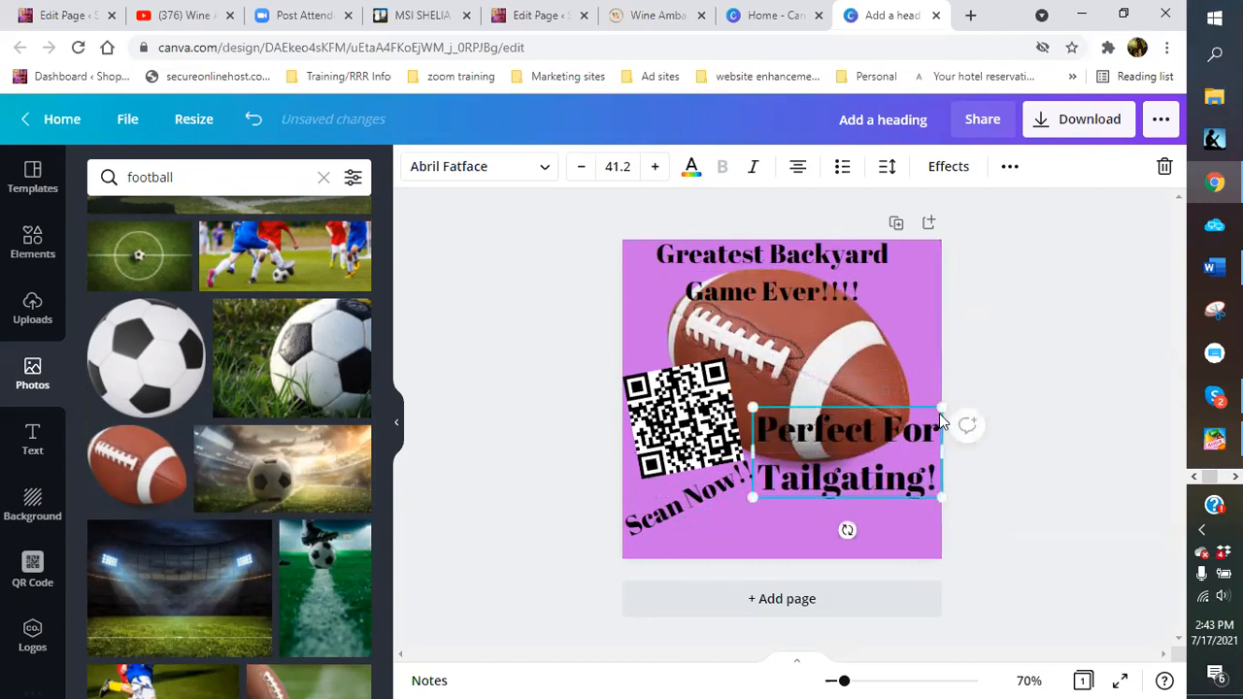
pyautogui.moveTo(940, 406); pyautogui.dragTo(924, 414)
pyautogui.moveTo(874, 454)
pyautogui.mouseDown()
pyautogui.moveTo(885, 477)
pyautogui.moveTo(875, 478)
pyautogui.mouseUp()
pyautogui.moveTo(854, 368)
pyautogui.mouseDown()
pyautogui.moveTo(866, 390)
pyautogui.moveTo(865, 380)
pyautogui.mouseUp()
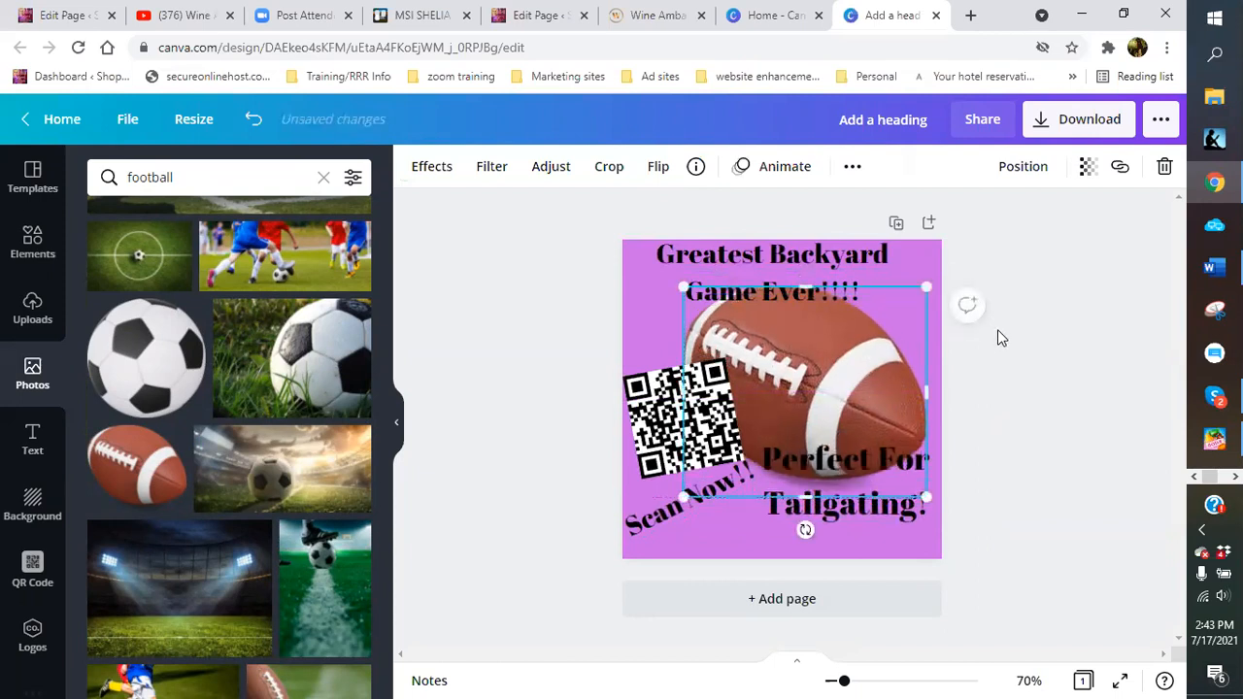
pyautogui.click(1167, 386)
pyautogui.moveTo(855, 495); pyautogui.dragTo(850, 522)
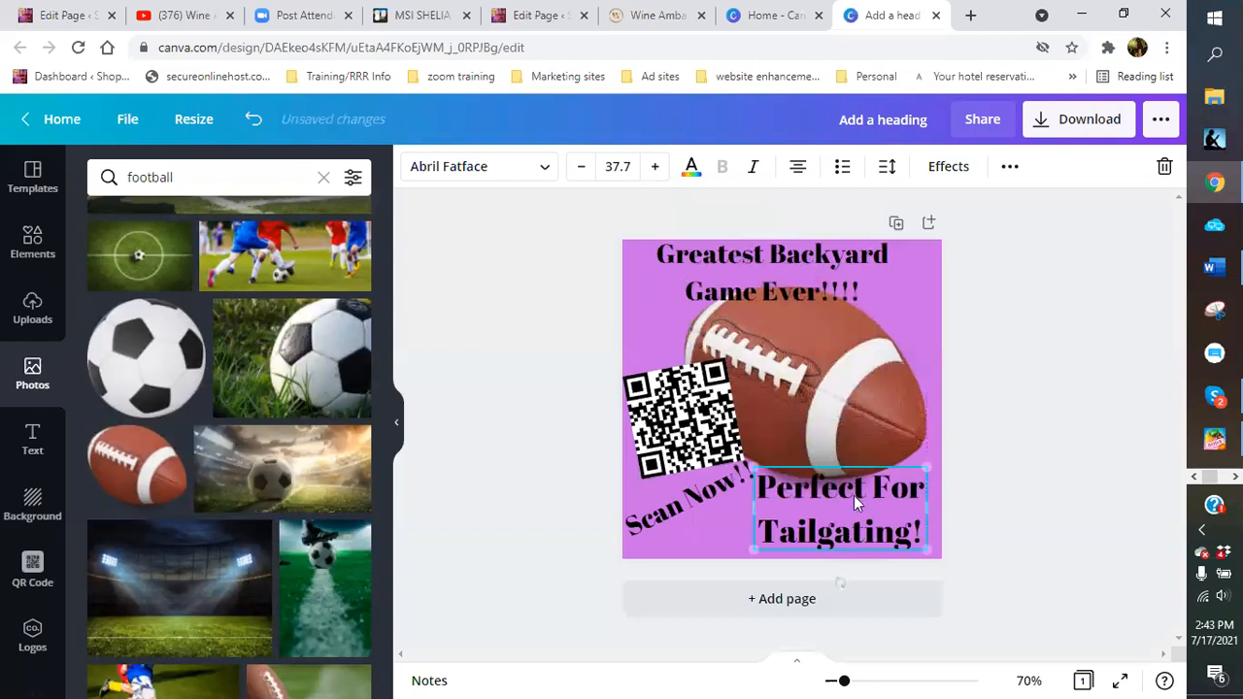
# Make the tilted 'Scan Now!!' text smaller
pyautogui.click(868, 408)
pyautogui.click(1001, 380)
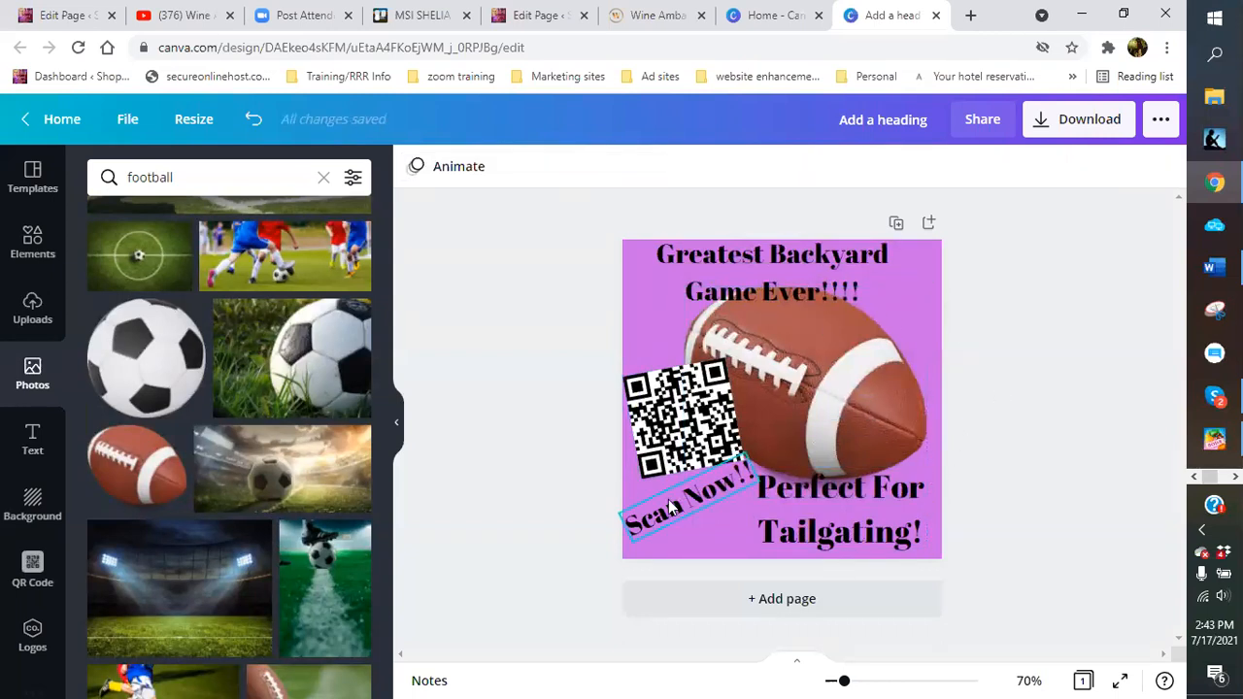
pyautogui.click(649, 513)
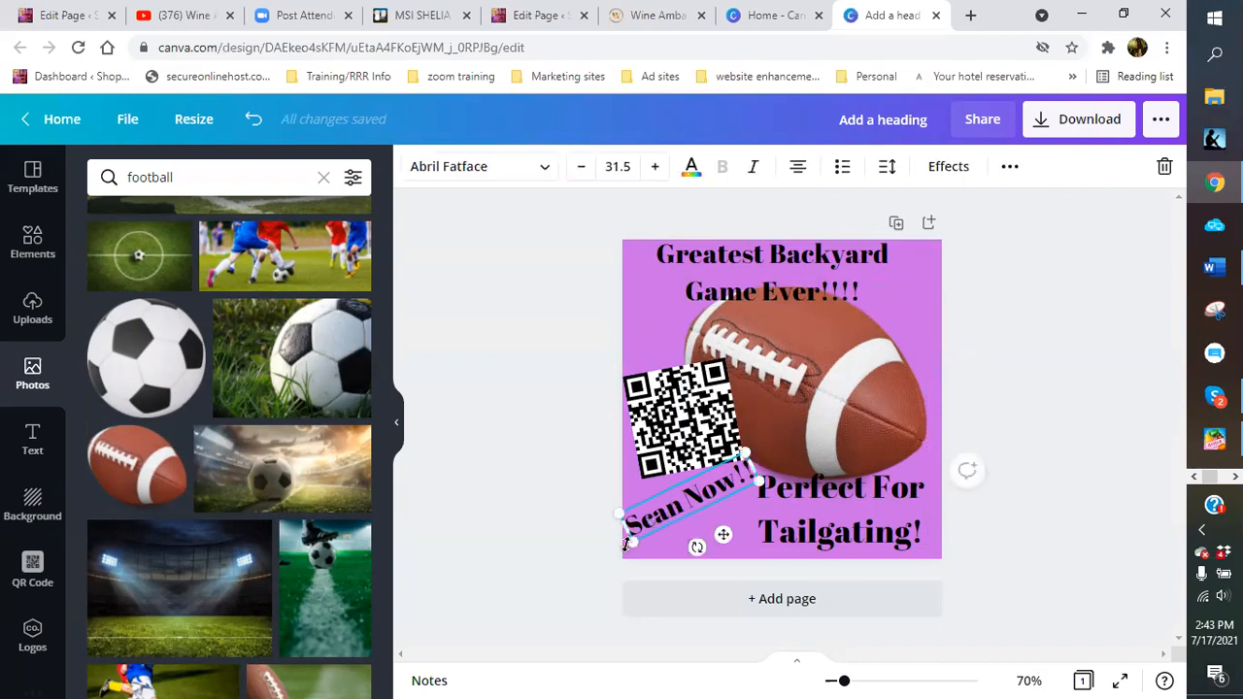
pyautogui.moveTo(626, 544); pyautogui.dragTo(674, 528)
pyautogui.click(690, 533)
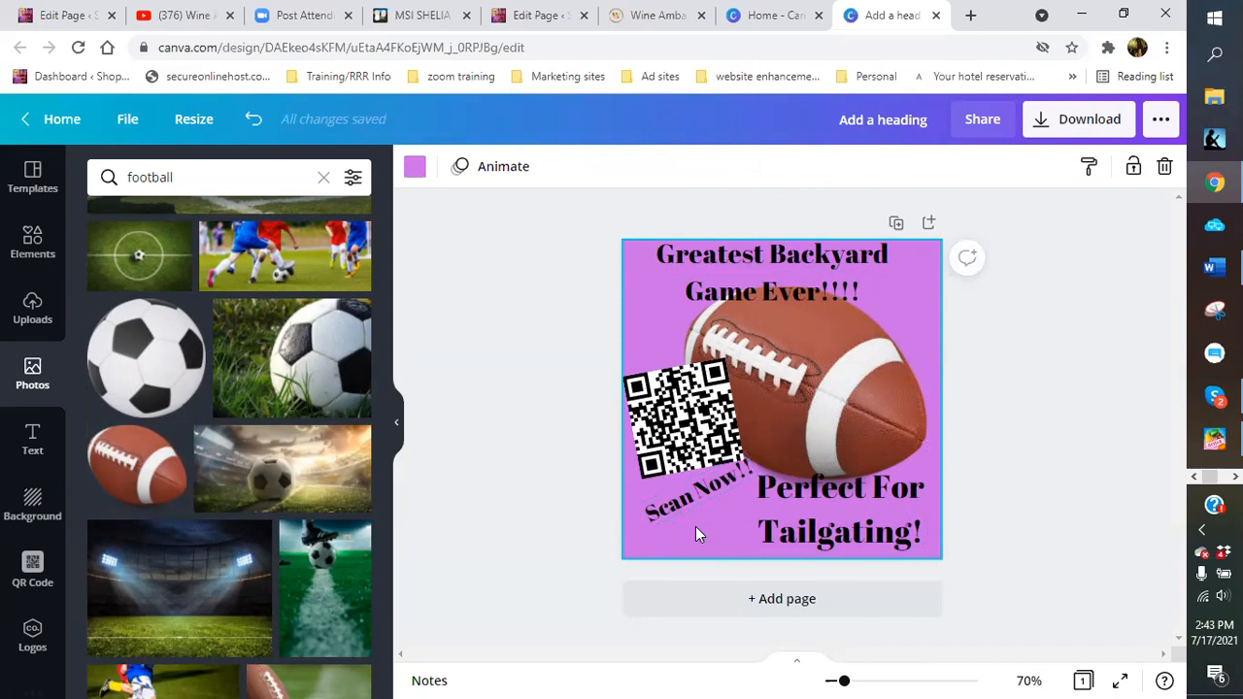
pyautogui.click(1027, 425)
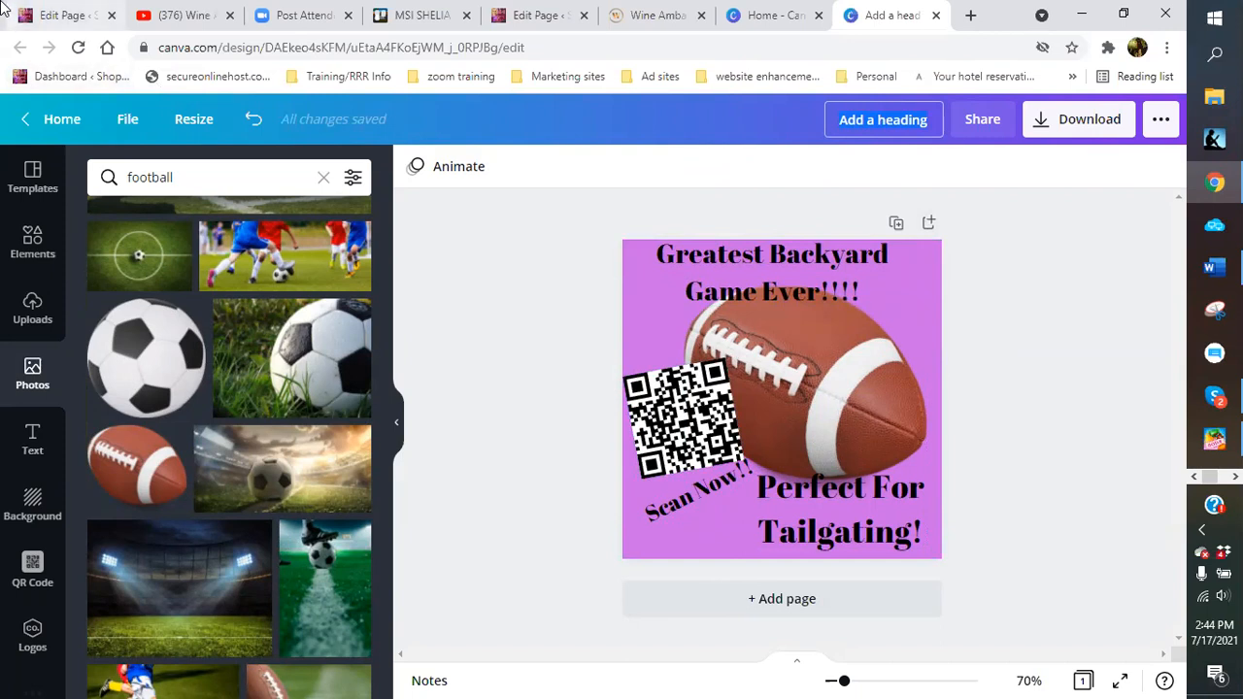
# Check the WordPress page editor, then return to the Canva design
pyautogui.click(68, 15)
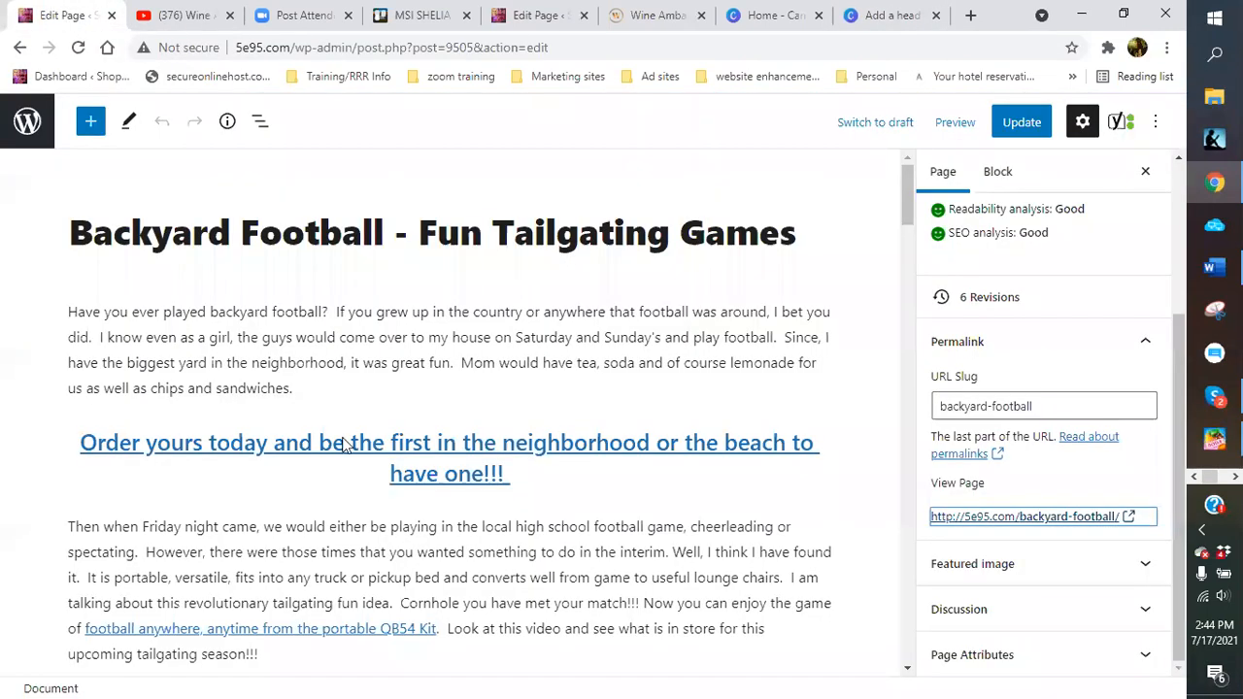
pyautogui.scroll(-5, 467, 556)
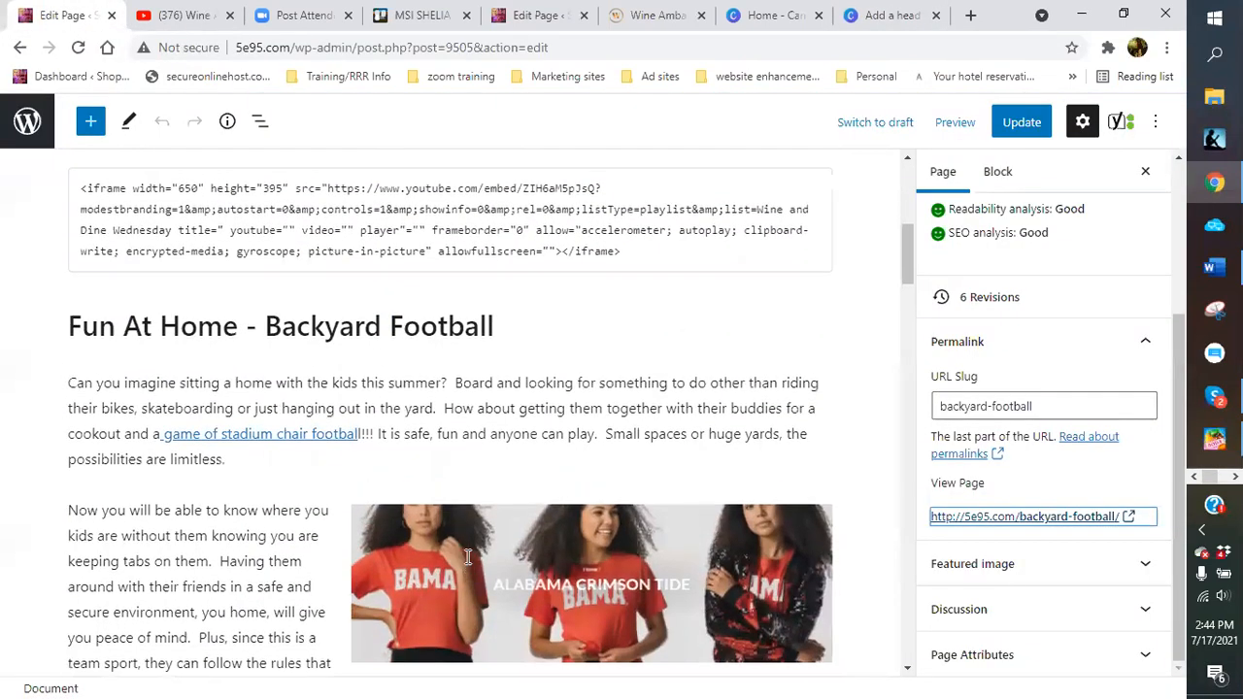
pyautogui.scroll(5, 467, 556)
pyautogui.click(871, 17)
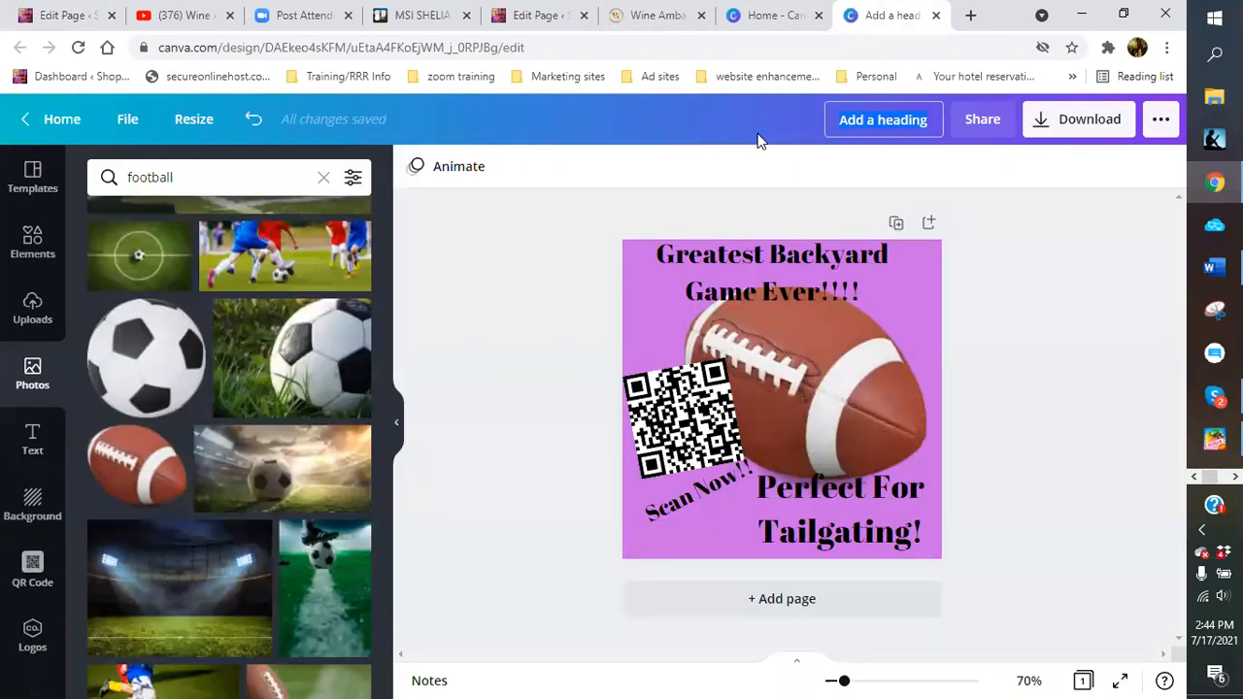
# Title the design 'Backyard football' and download it as a PNG
pyautogui.write('Back')
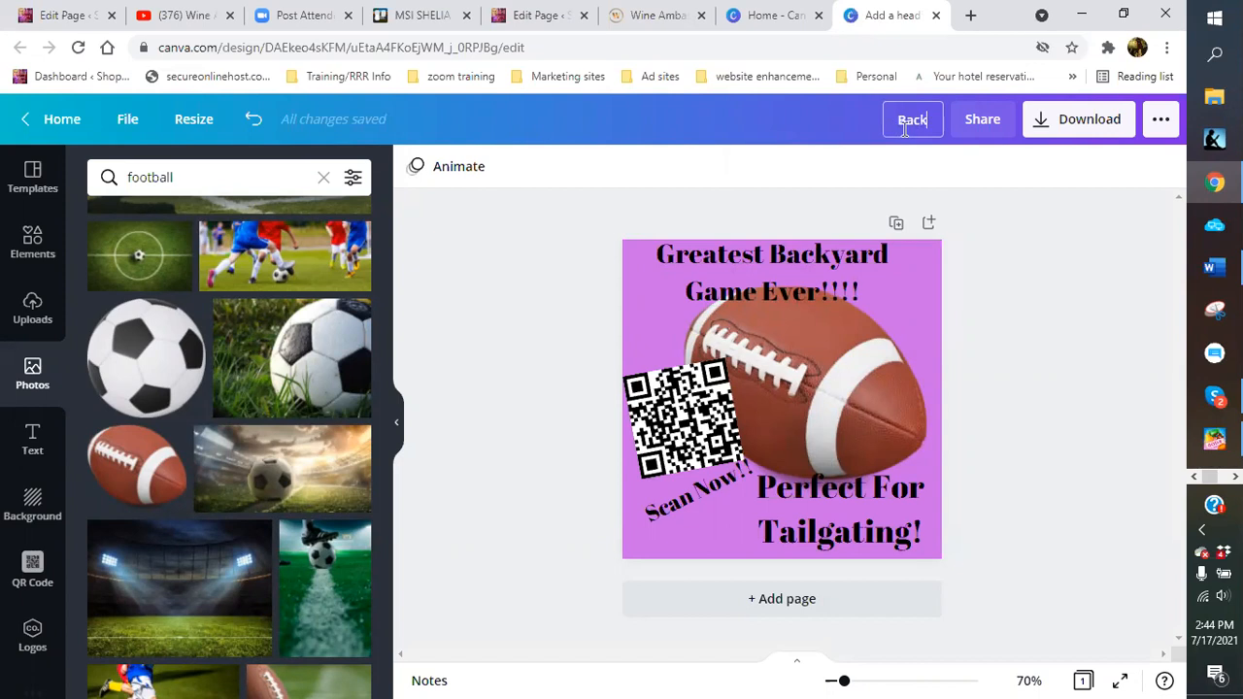
pyautogui.write('yard football')
pyautogui.click(1100, 125)
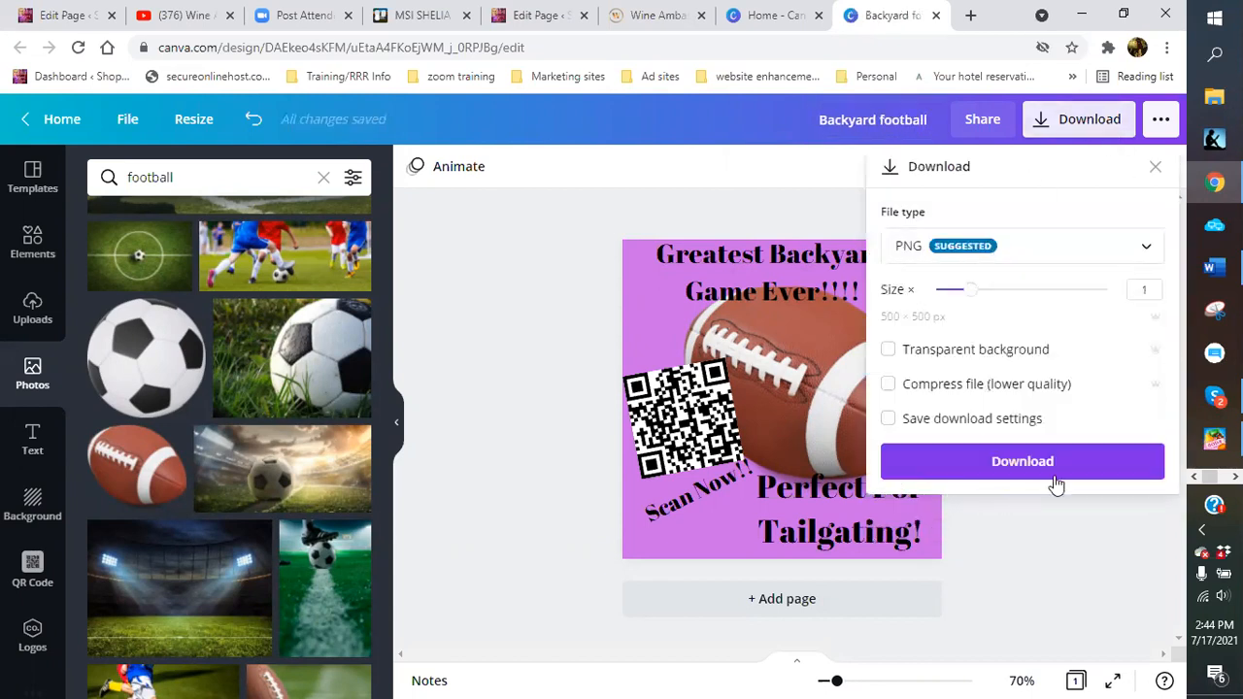
pyautogui.click(1063, 463)
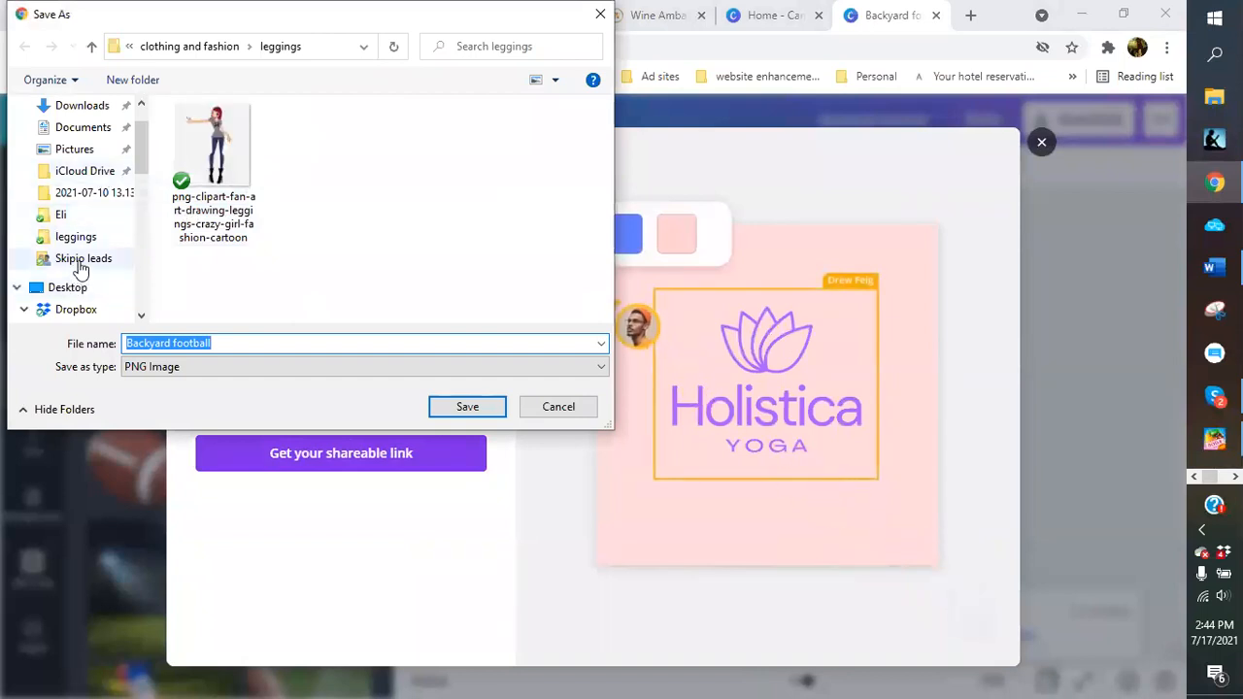
# Browse the Save As dialog to the logos > qr codes folder
pyautogui.scroll(-1, 83, 260)
pyautogui.scroll(-1, 83, 270)
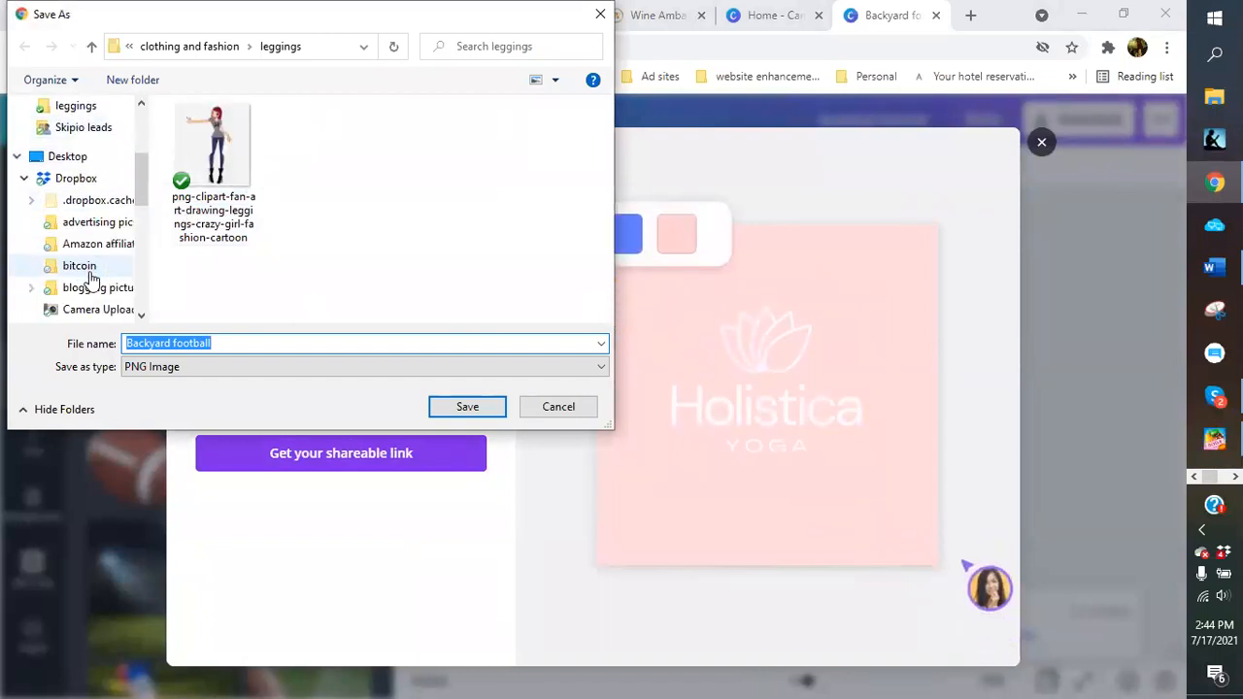
pyautogui.scroll(-1, 88, 278)
pyautogui.scroll(-1, 101, 304)
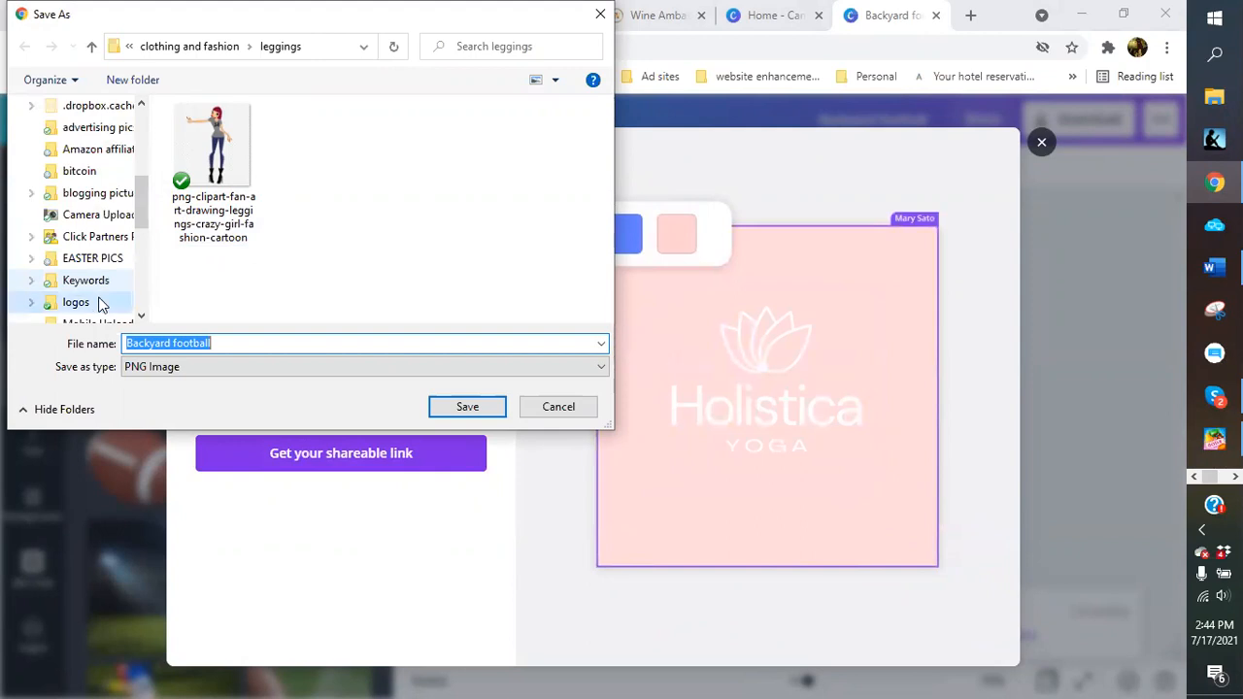
pyautogui.click(97, 303)
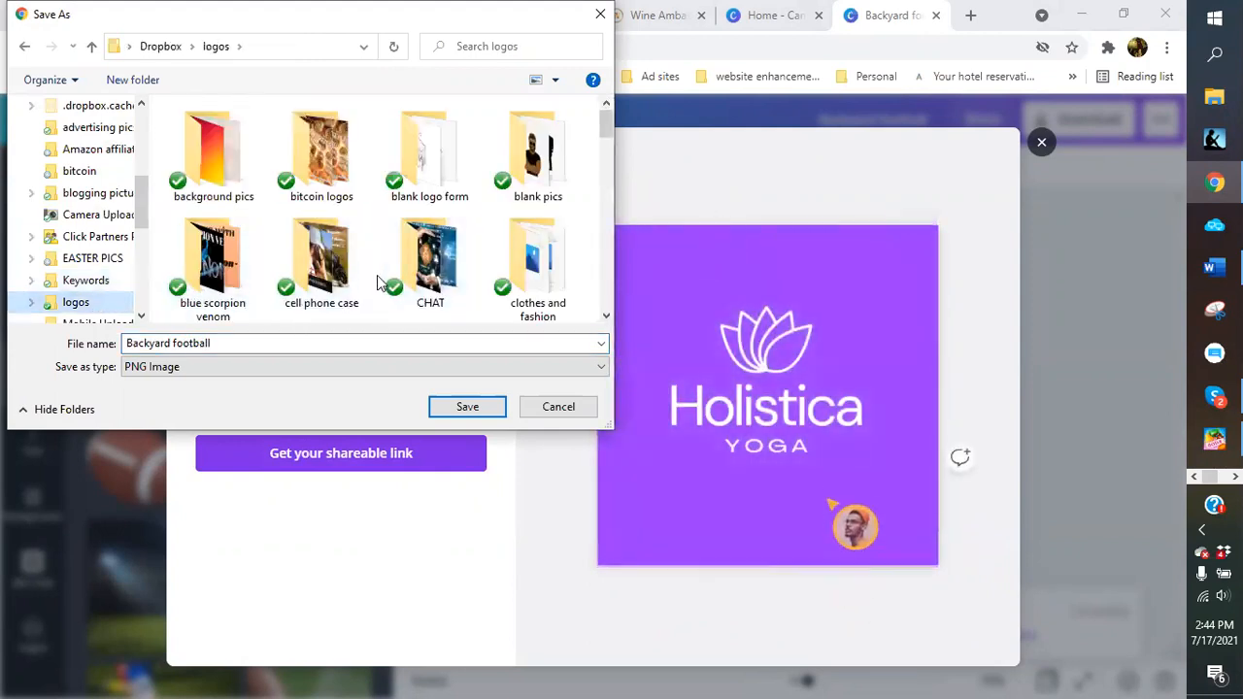
pyautogui.scroll(-1, 378, 277)
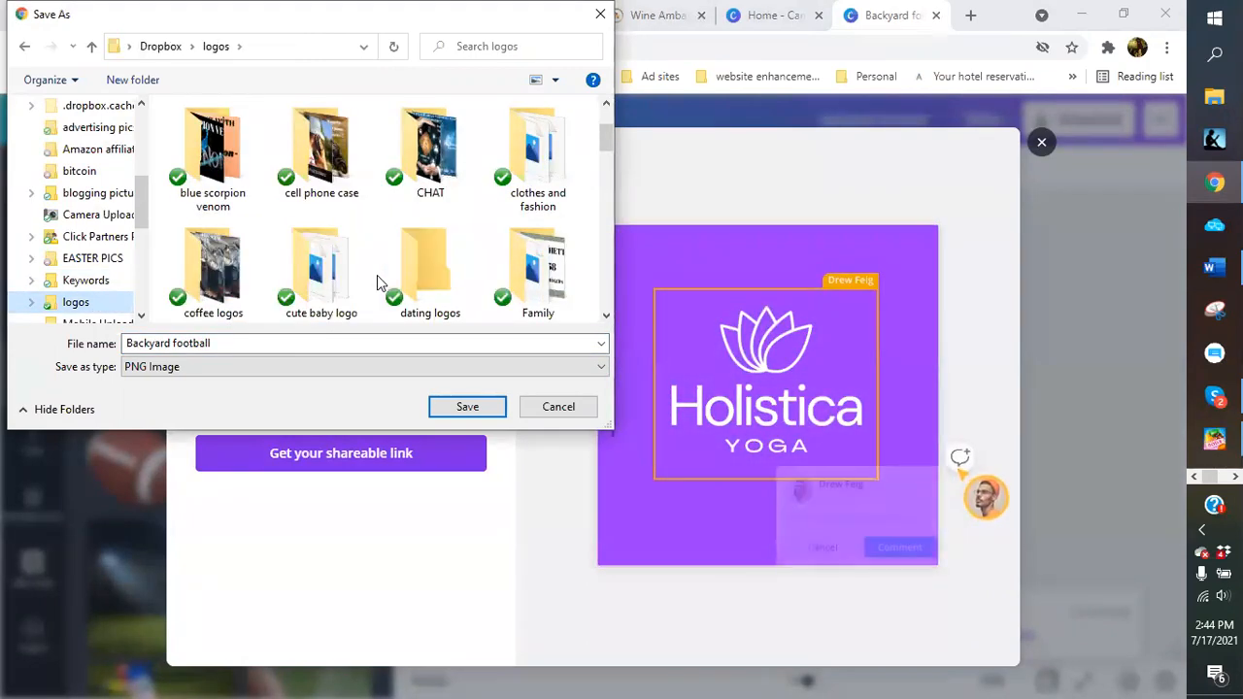
pyautogui.scroll(-1, 377, 276)
pyautogui.click(352, 280)
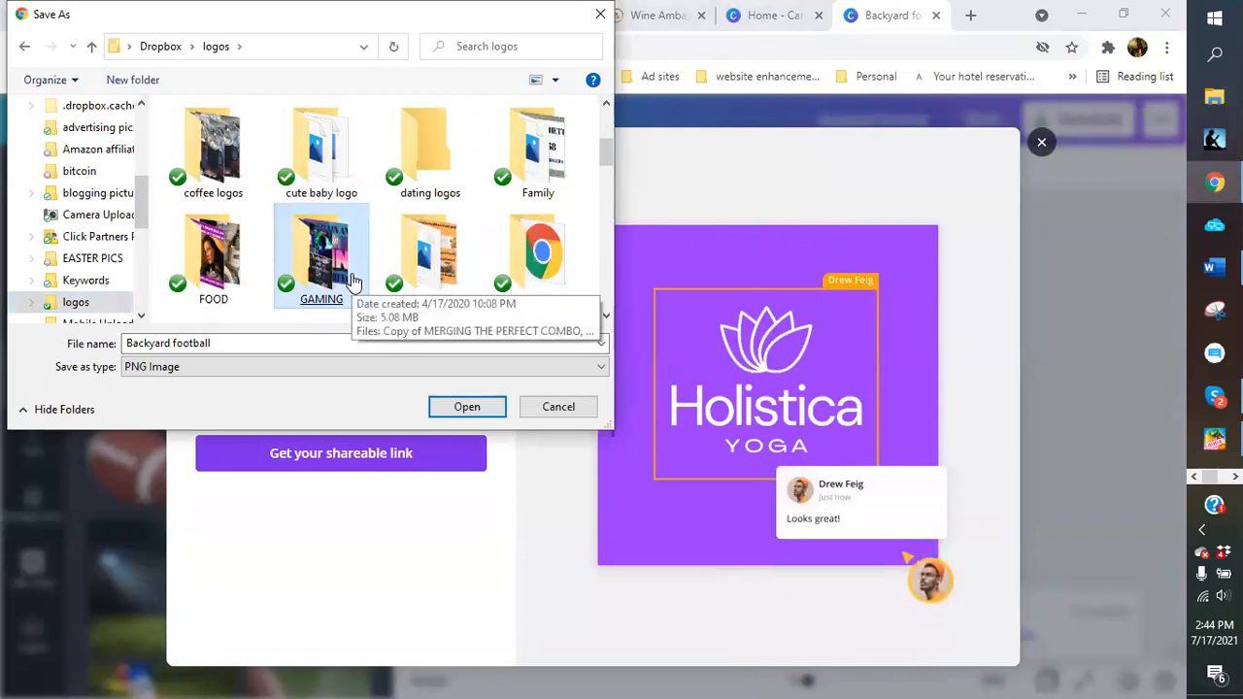
pyautogui.scroll(-1, 353, 281)
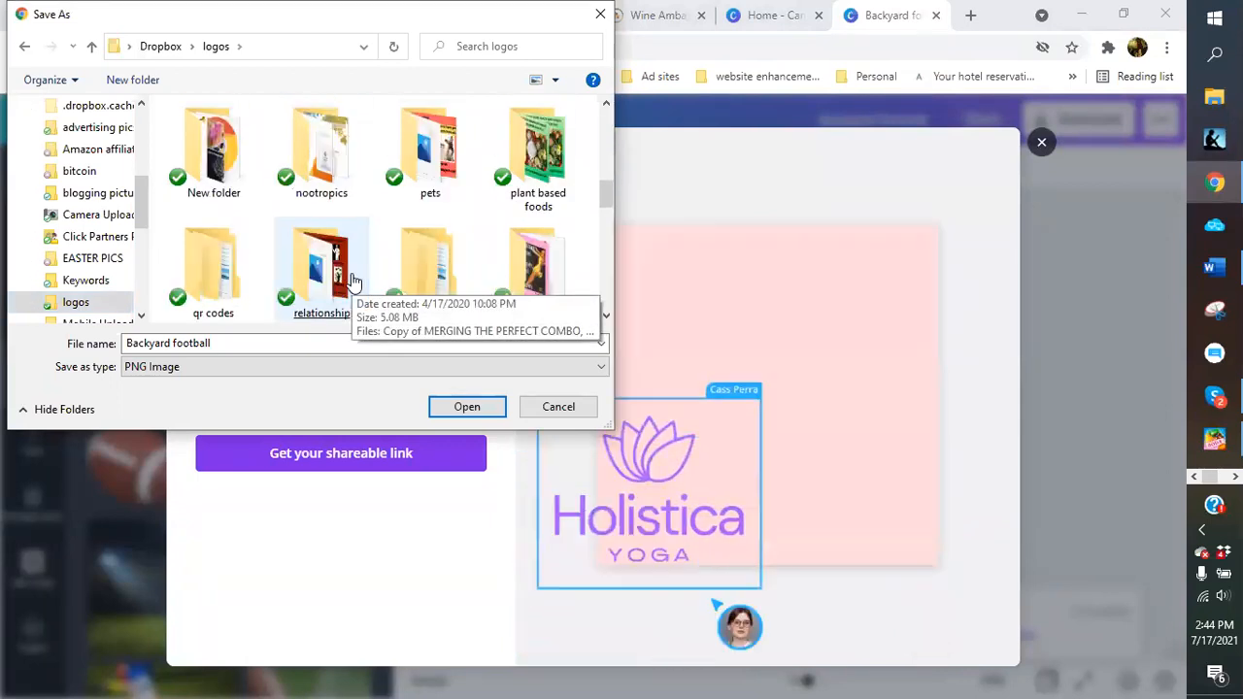
pyautogui.scroll(-1, 352, 280)
pyautogui.scroll(1, 377, 249)
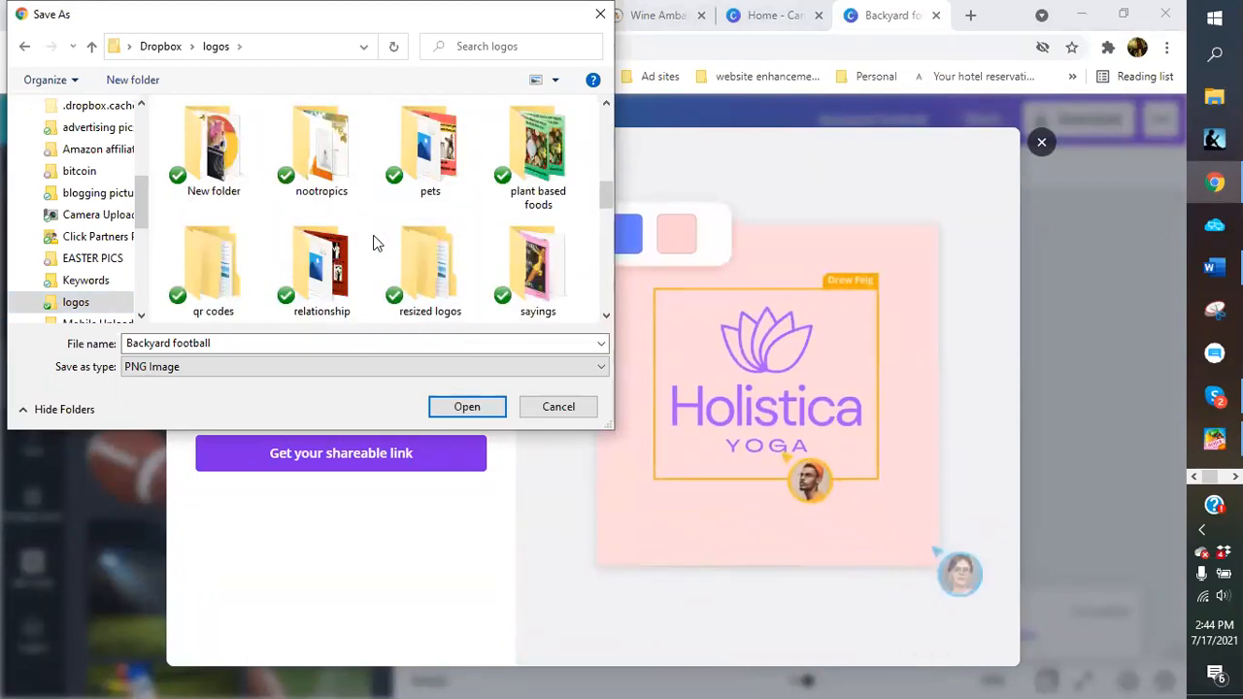
pyautogui.doubleClick(227, 277)
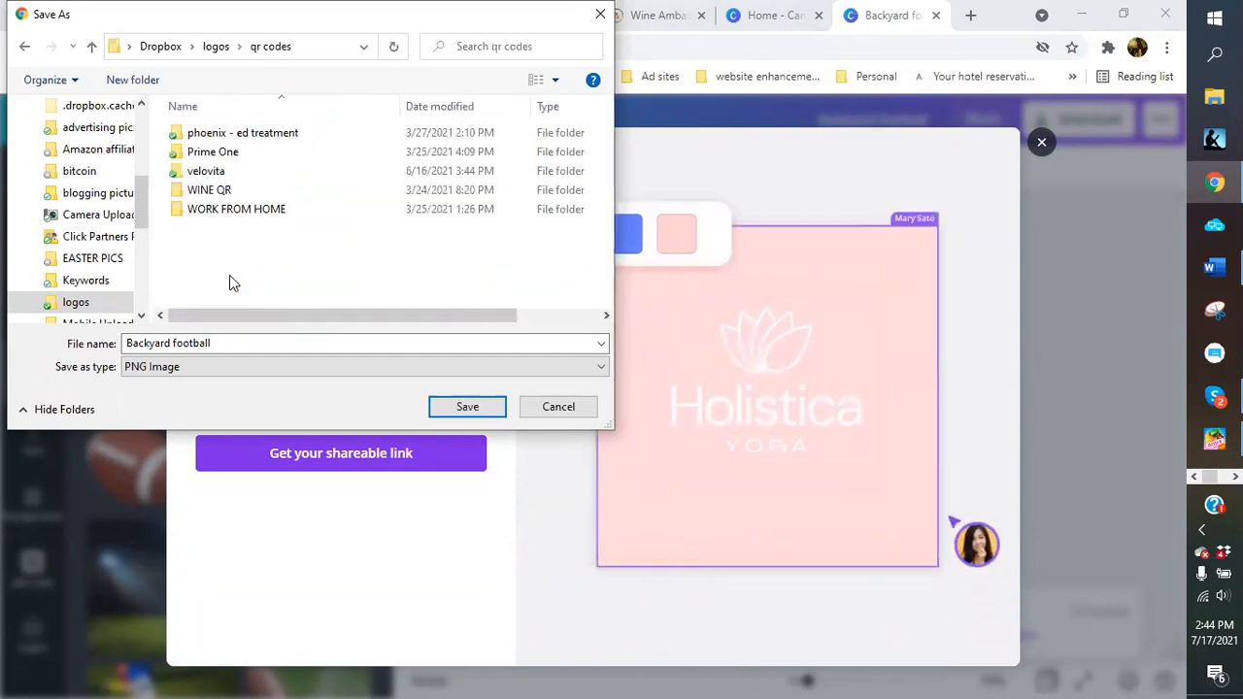
# Create a 'football' folder in qr codes and save the PNG there
pyautogui.click(148, 81)
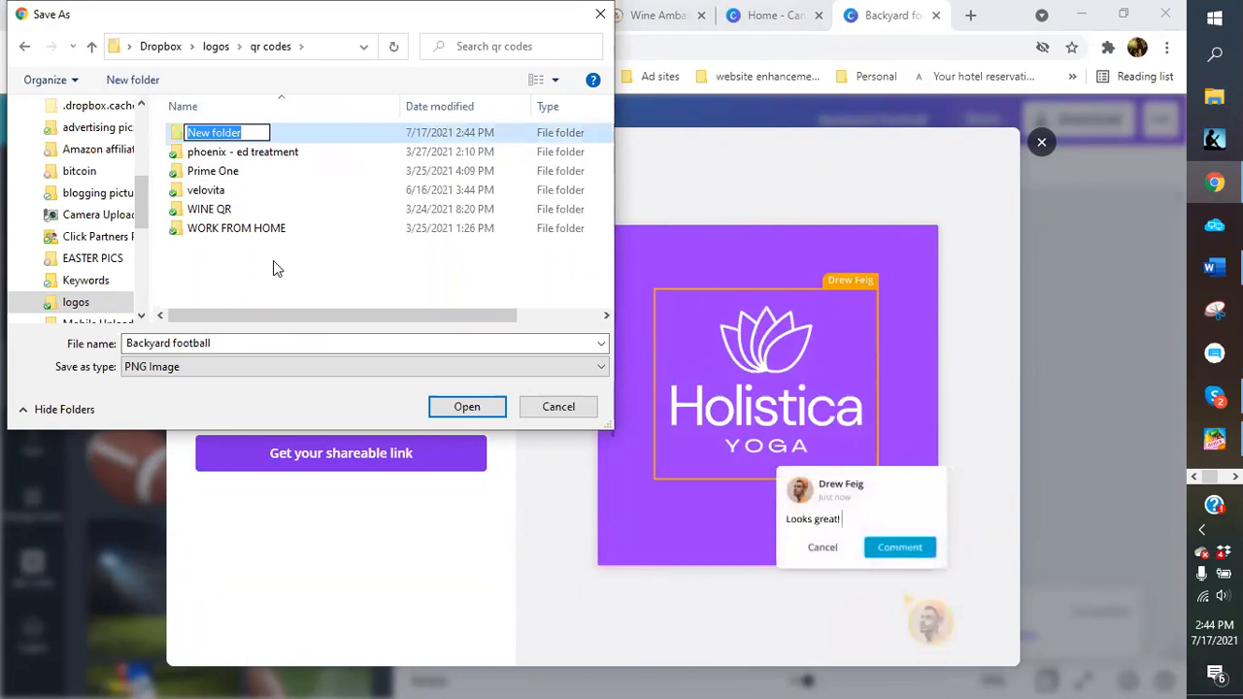
pyautogui.write('football')
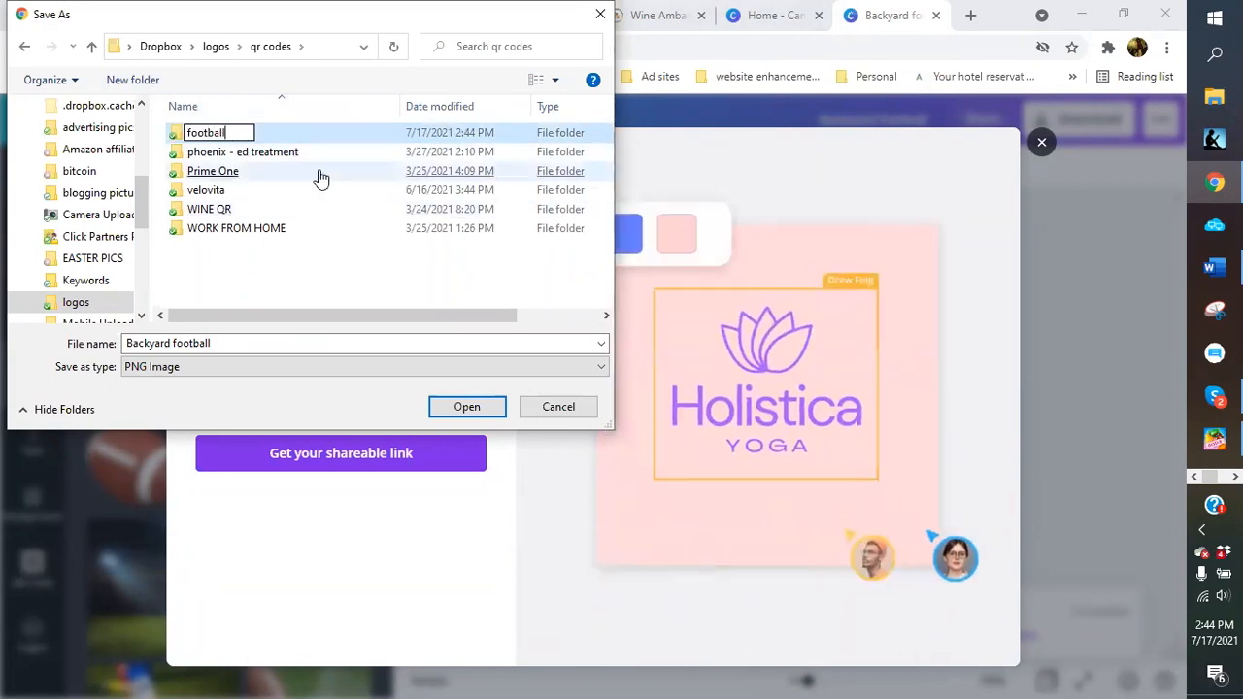
pyautogui.doubleClick(190, 133)
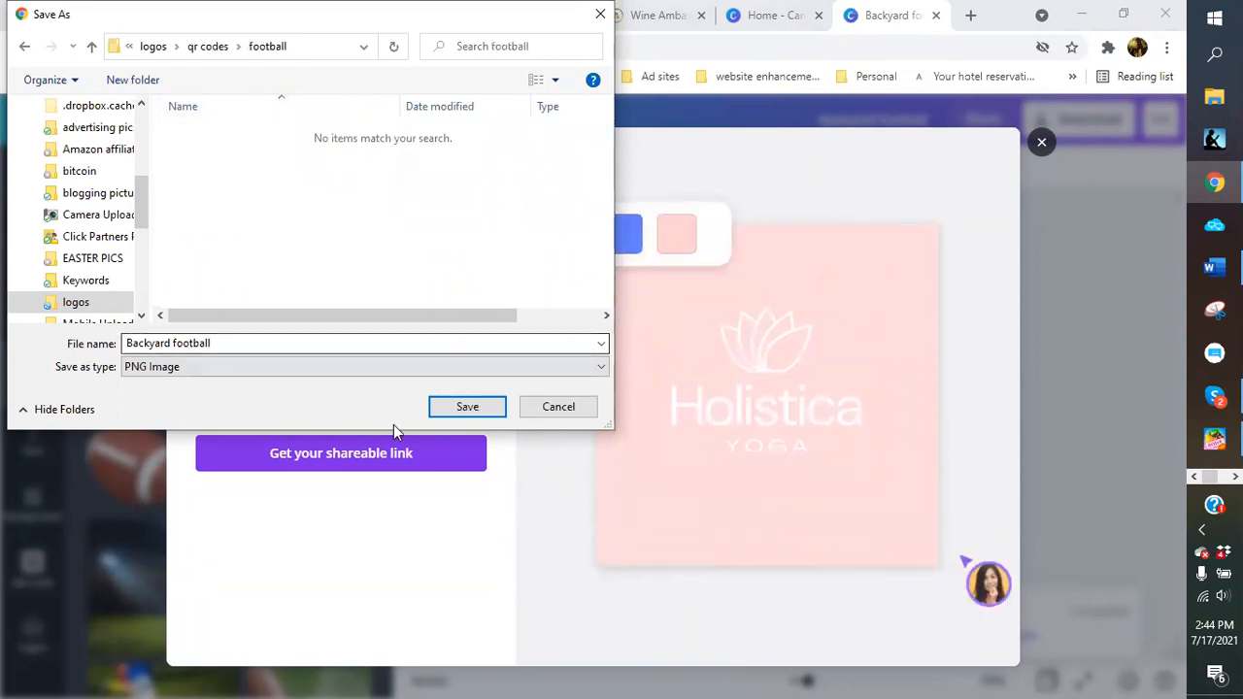
pyautogui.click(490, 416)
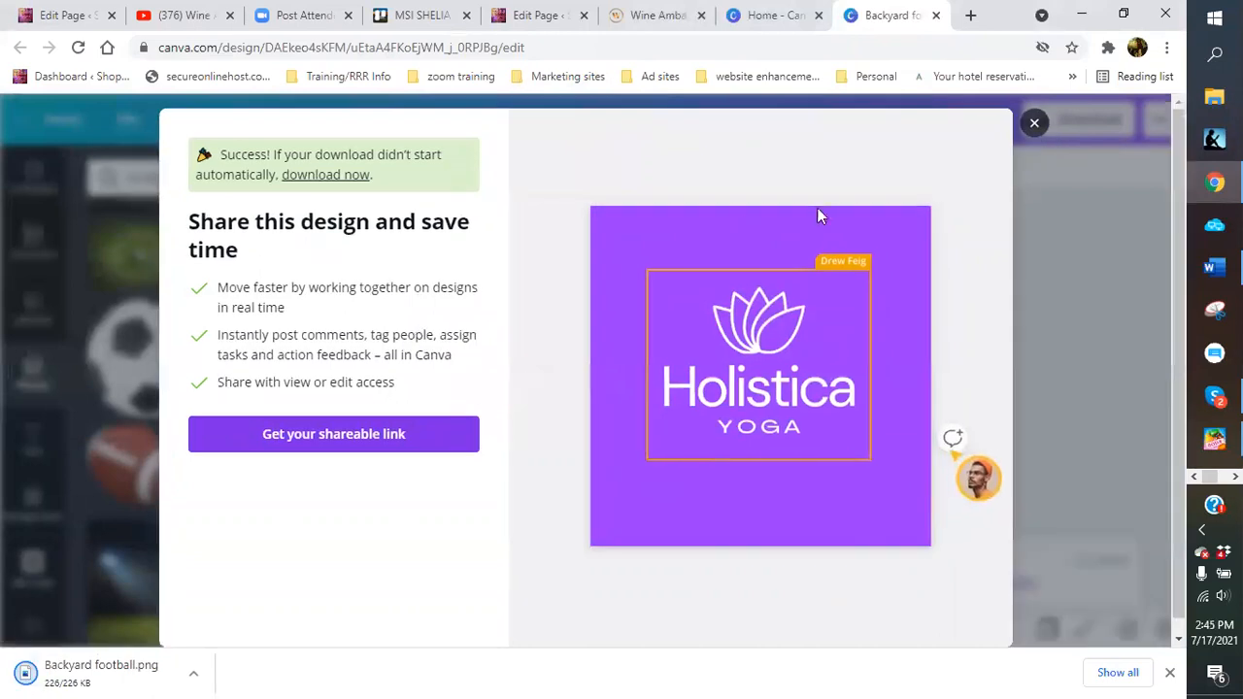
# Dismiss the save prompt and try the Facebook group sharing option before closing it
pyautogui.click(1034, 126)
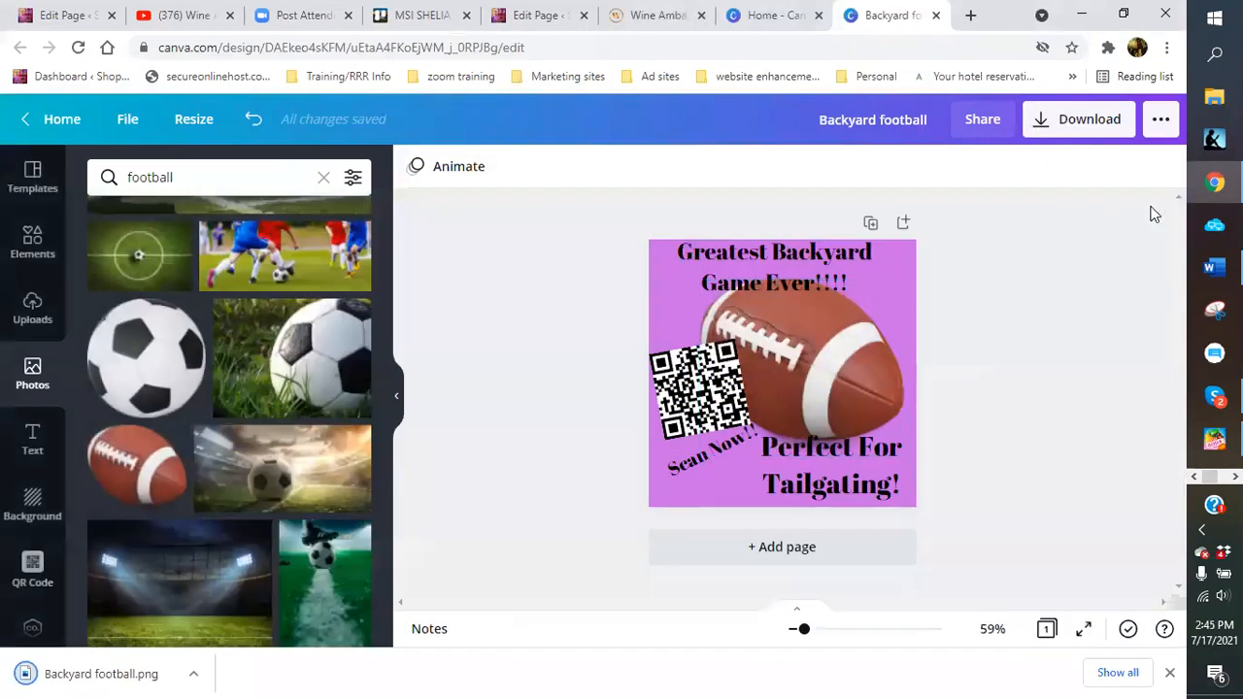
pyautogui.click(1161, 122)
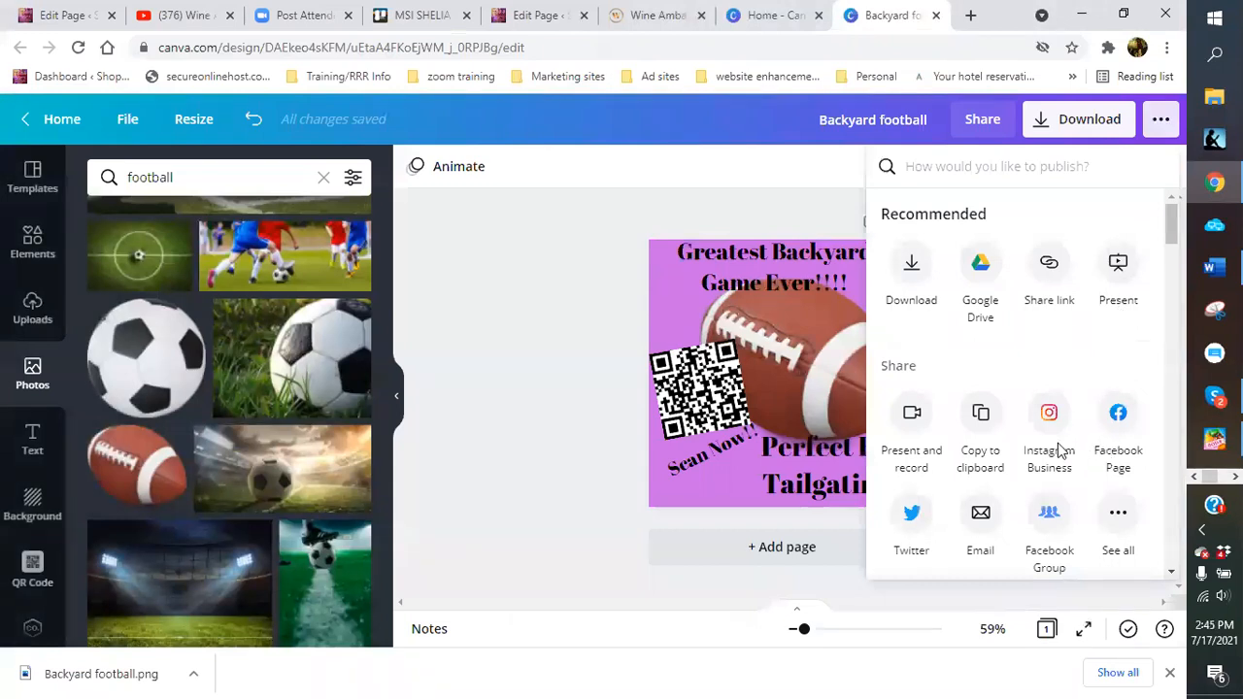
pyautogui.click(1050, 514)
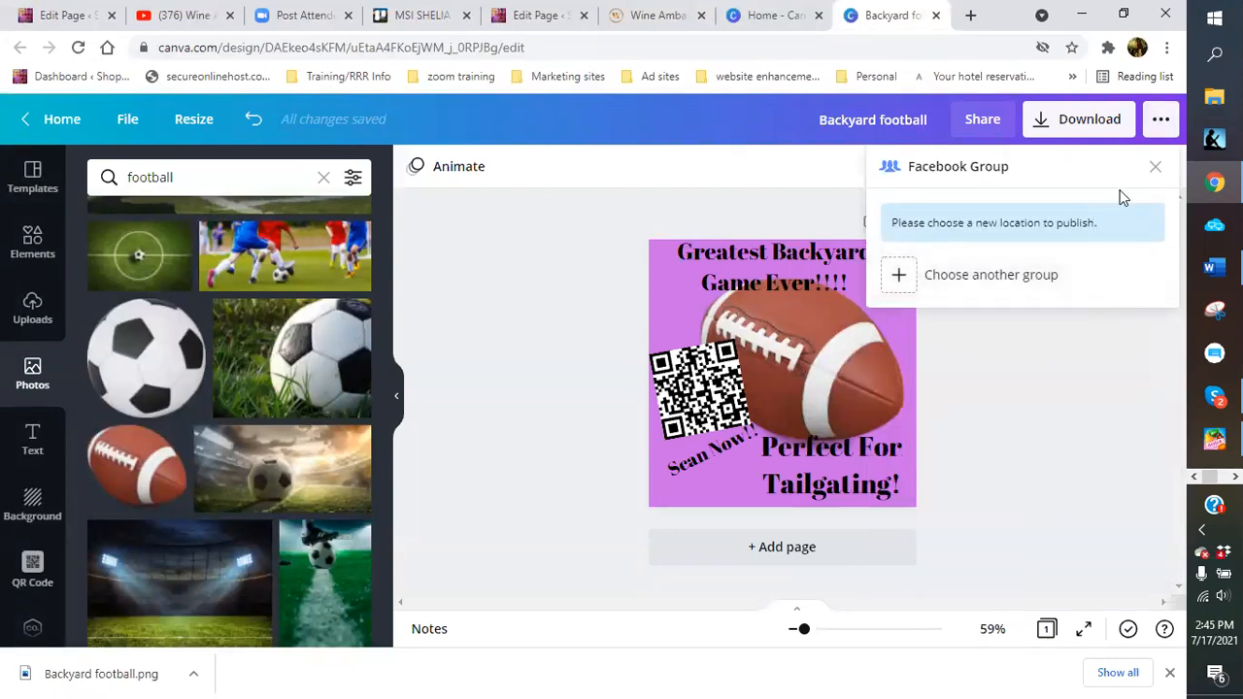
pyautogui.click(1156, 169)
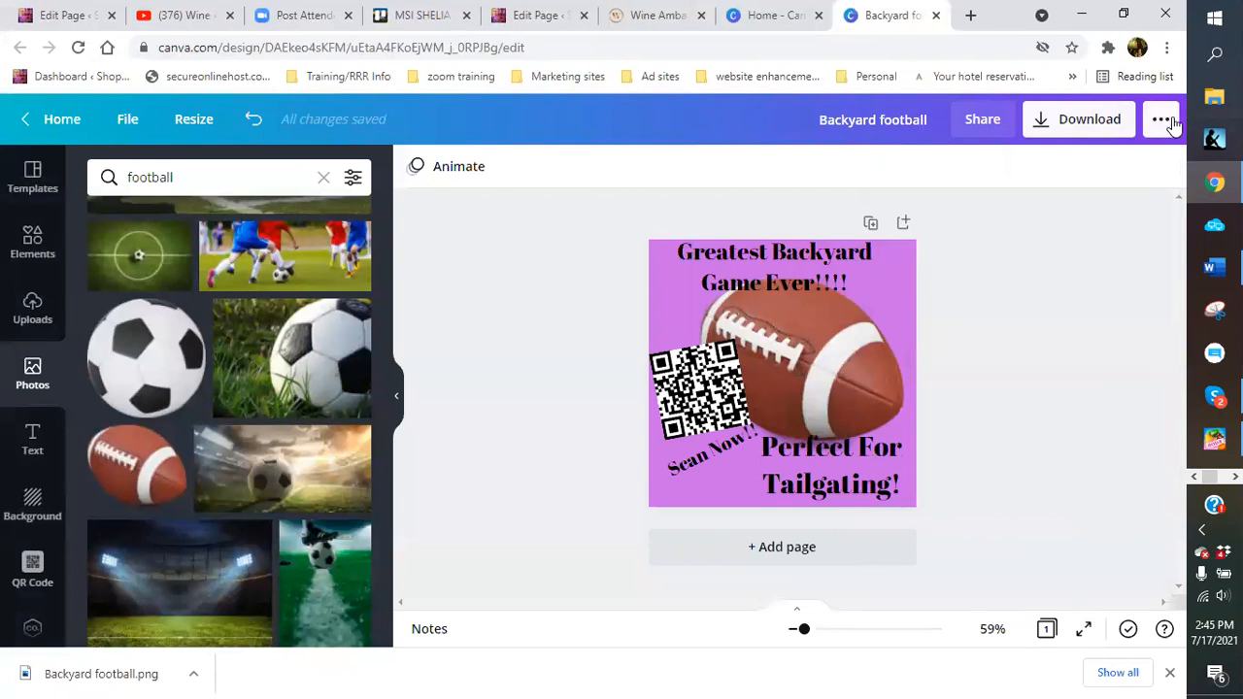
# Browse all sharing destinations, check Instagram, then open the Twitter posting panel
pyautogui.click(1161, 118)
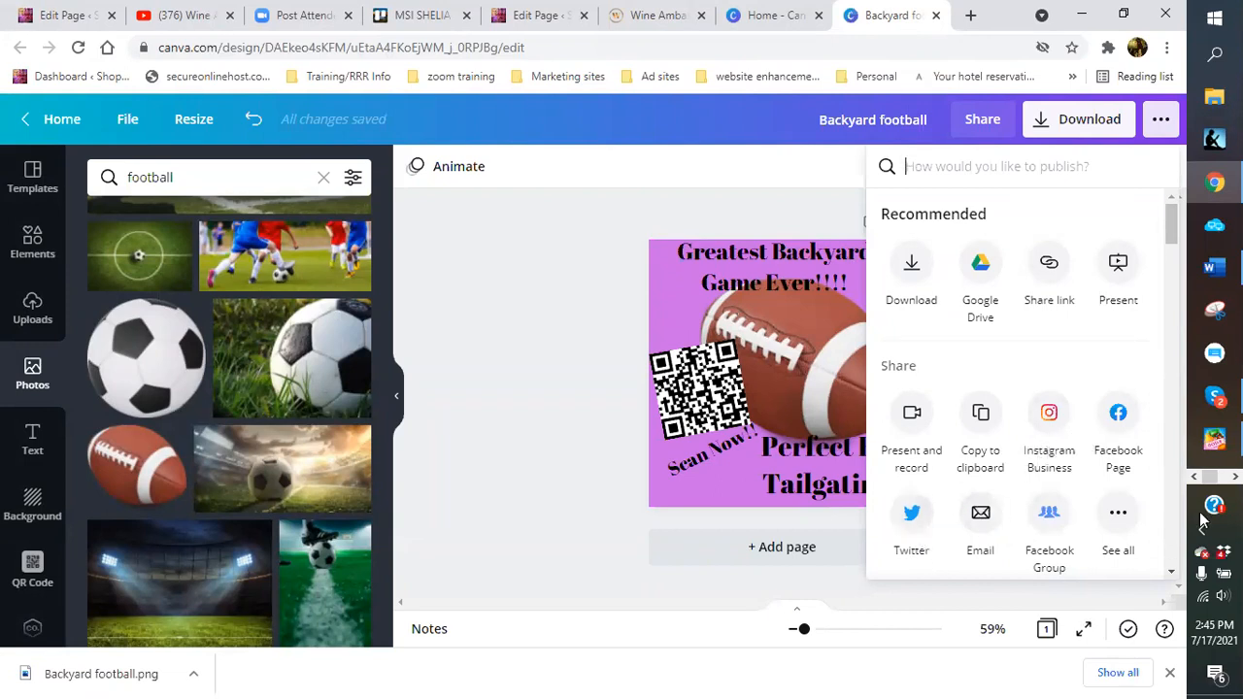
pyautogui.click(1117, 514)
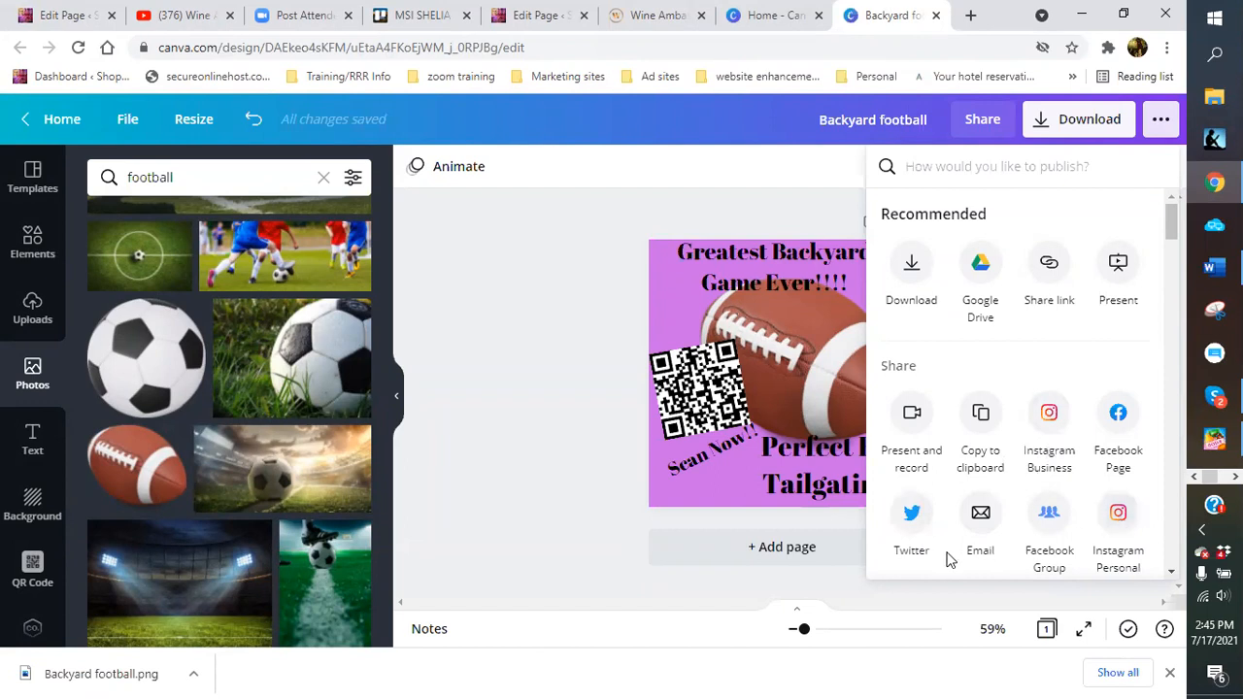
pyautogui.click(1117, 515)
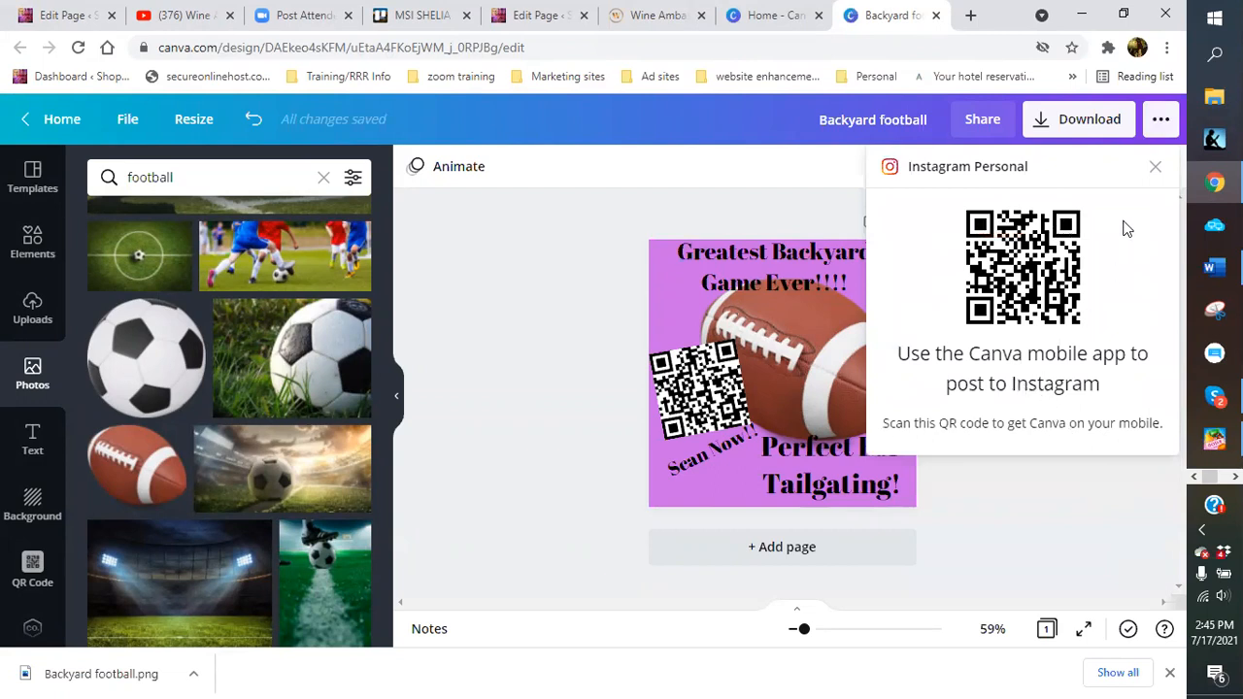
pyautogui.click(1156, 171)
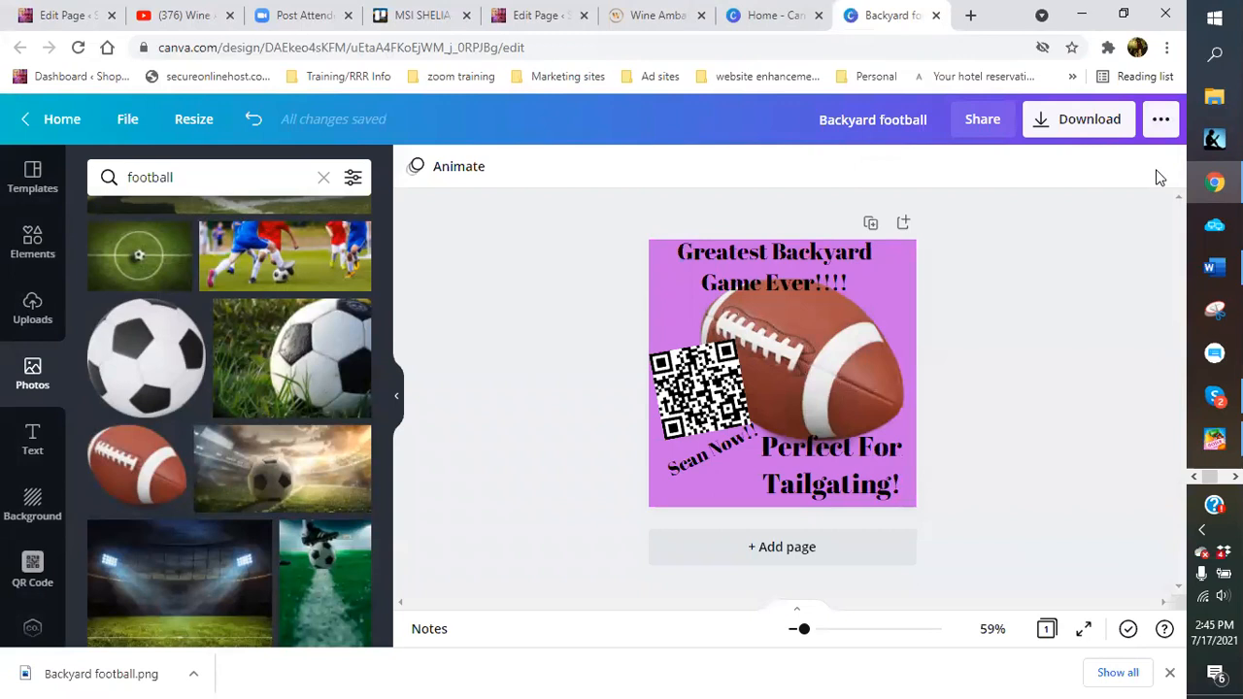
pyautogui.click(1160, 119)
pyautogui.click(911, 518)
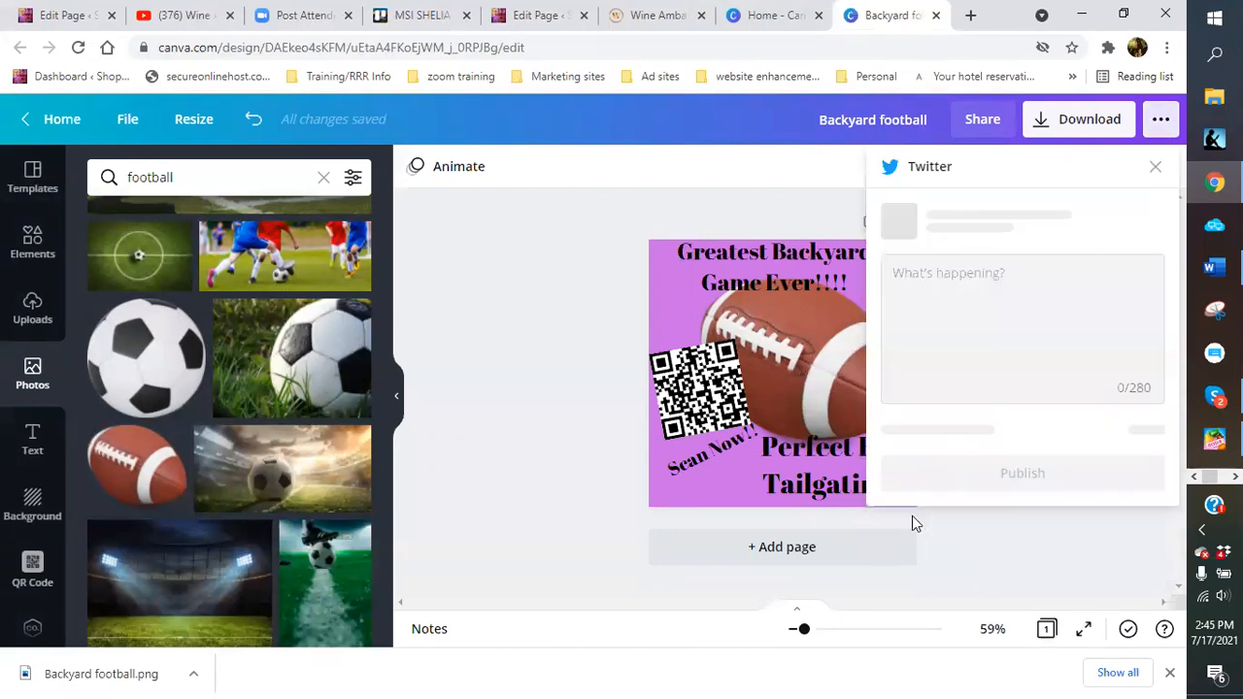
# Tweet the design with 'Great idea for holiday gift idea, birthday or for family fun!!! Check it urout!!!' and open it
pyautogui.click(967, 280)
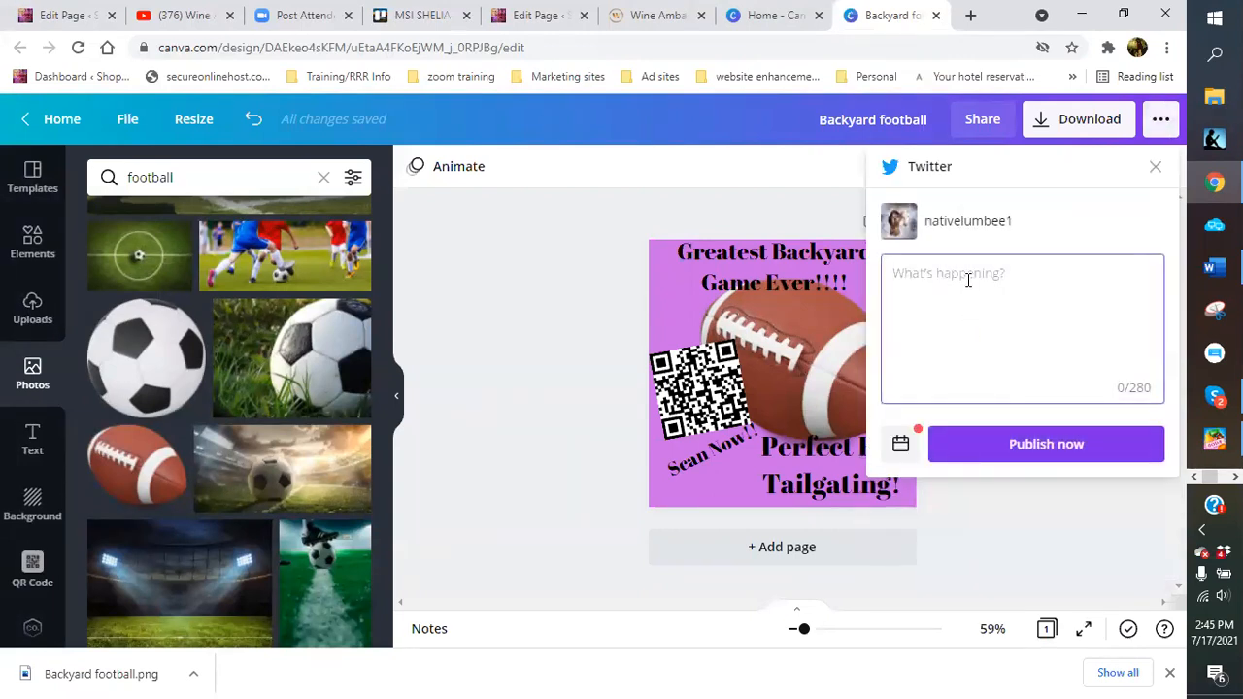
pyautogui.write('Great idea for holiday gift idea')
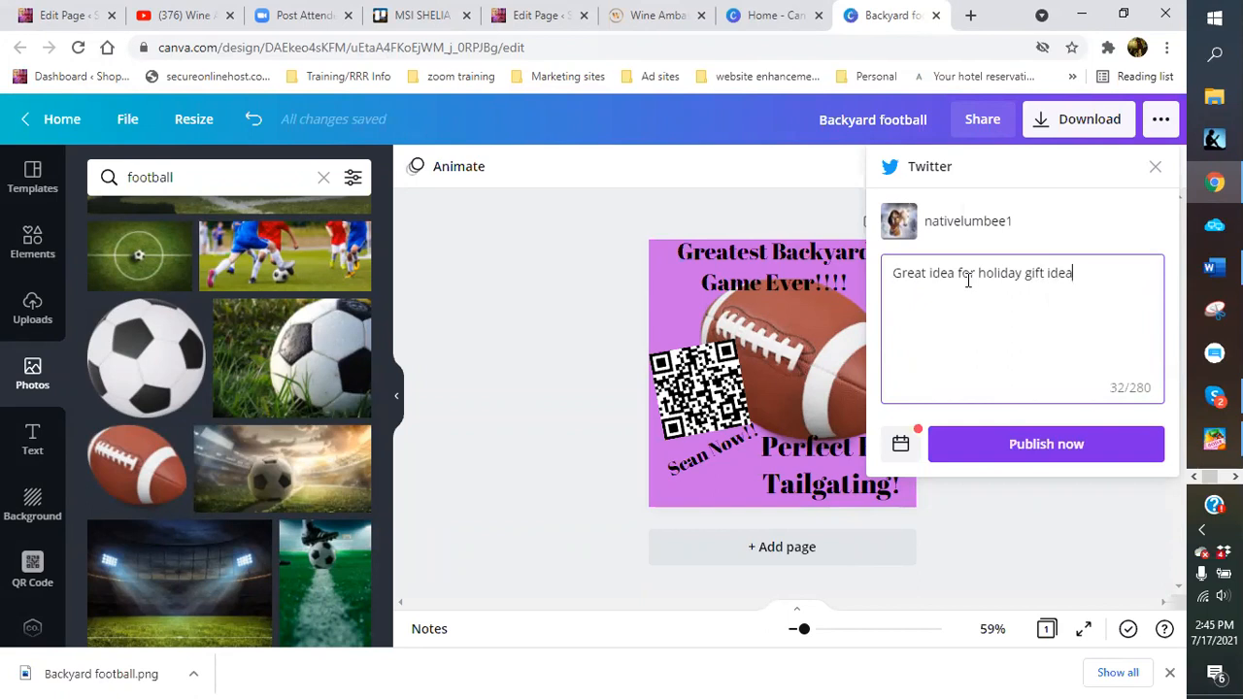
pyautogui.write(', birthday or for fa')
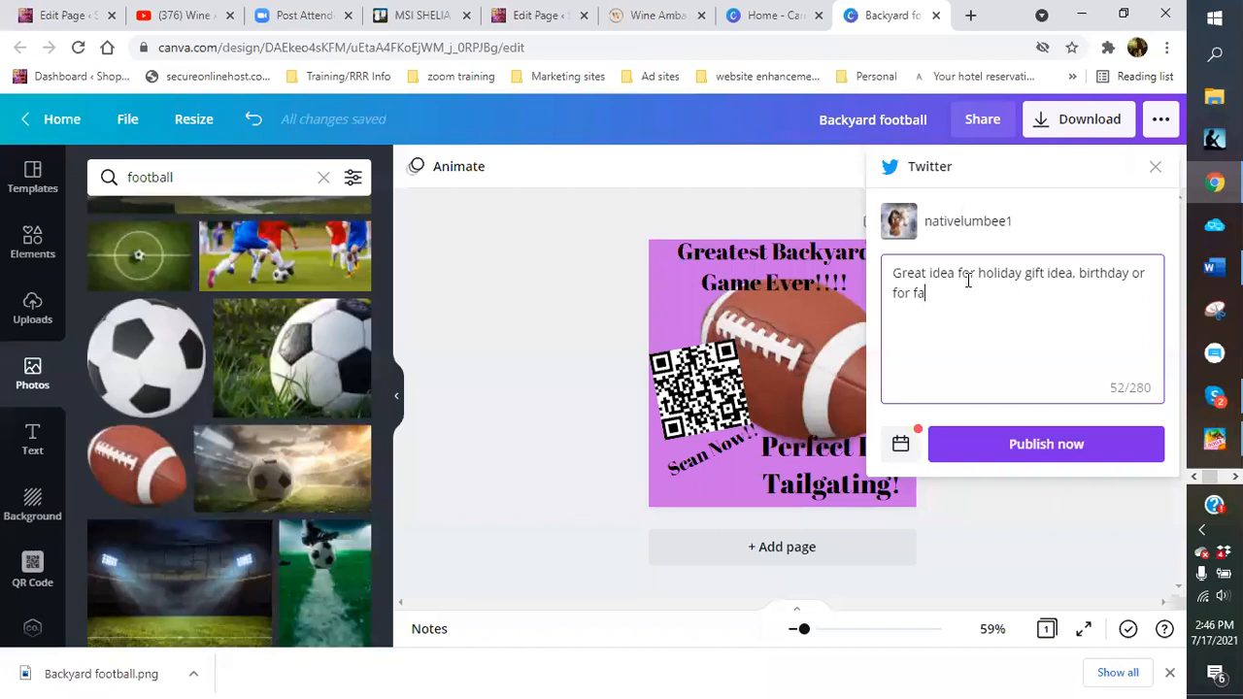
pyautogui.write('mily fun')
pyautogui.write('!!!')
pyautogui.write(' C')
pyautogui.write('heck it u')
pyautogui.write('r')
pyautogui.write('out')
pyautogui.write('!!!')
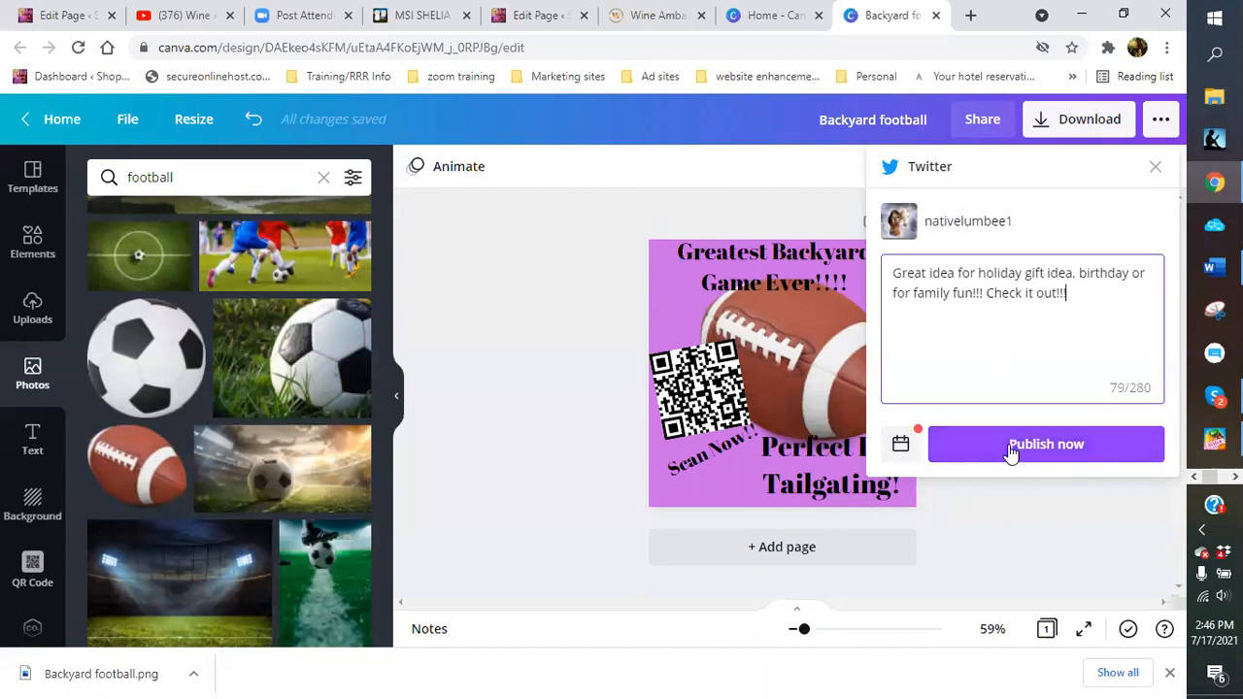
pyautogui.click(1010, 449)
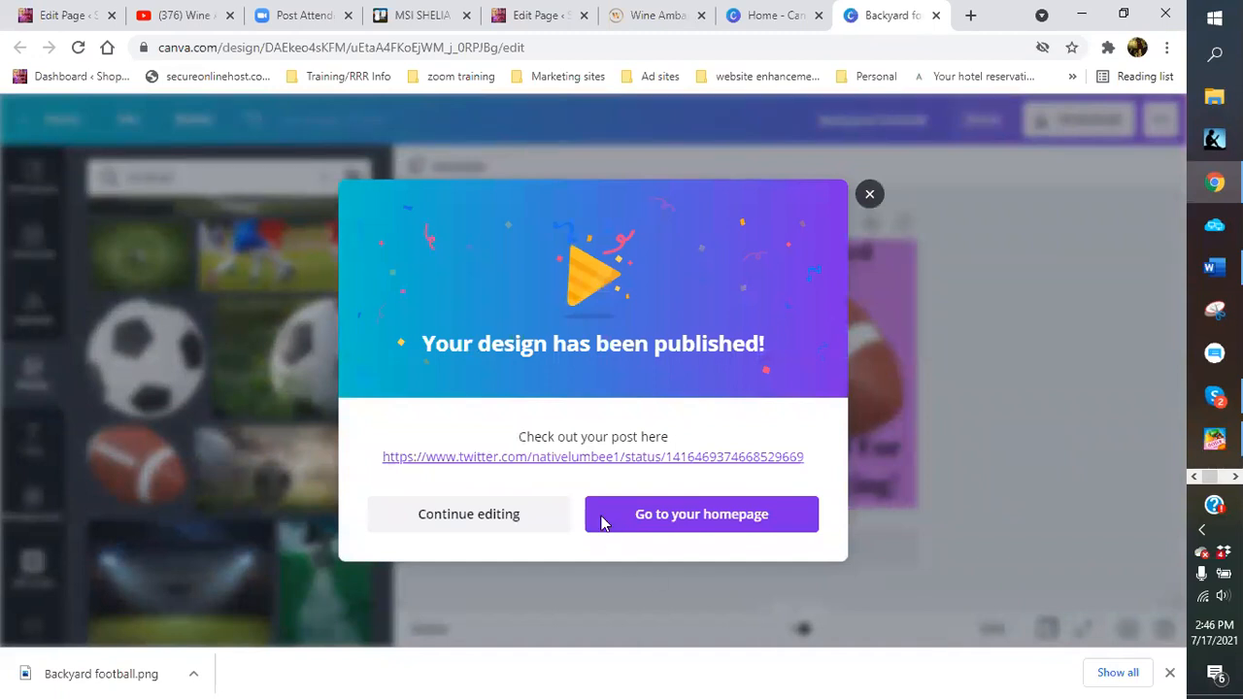
pyautogui.click(540, 464)
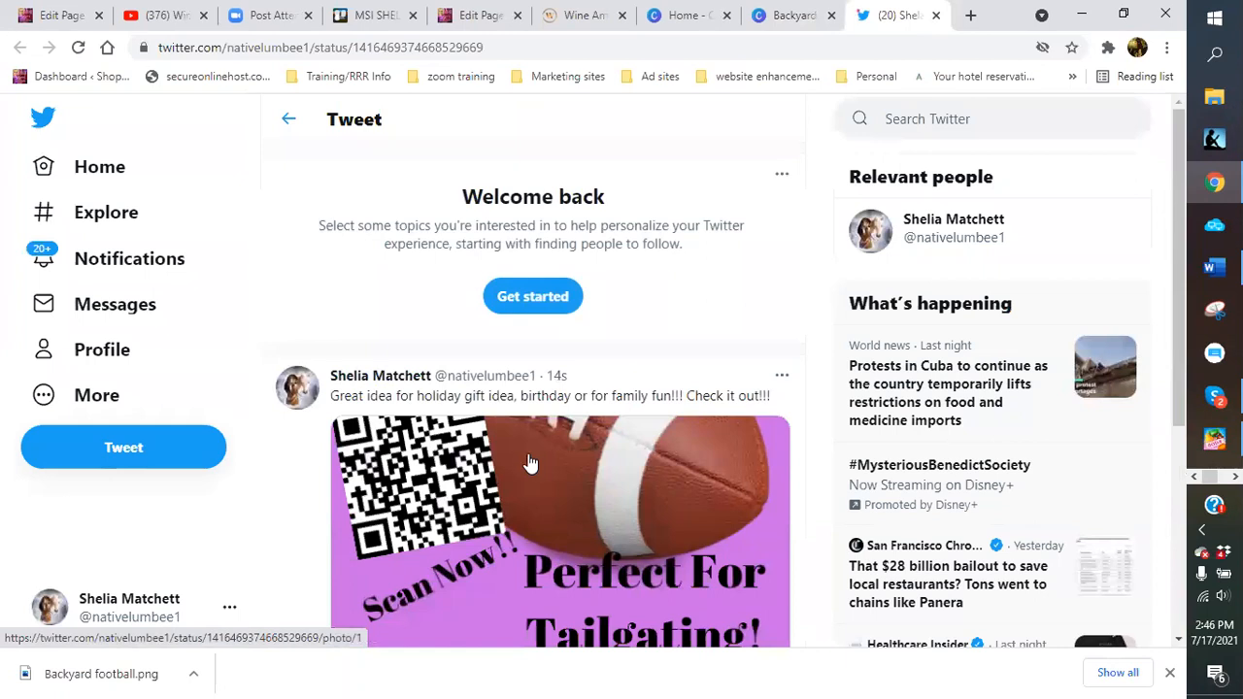
# Copy the published tweet's web address from the address bar
pyautogui.scroll(-2, 532, 468)
pyautogui.scroll(1, 515, 448)
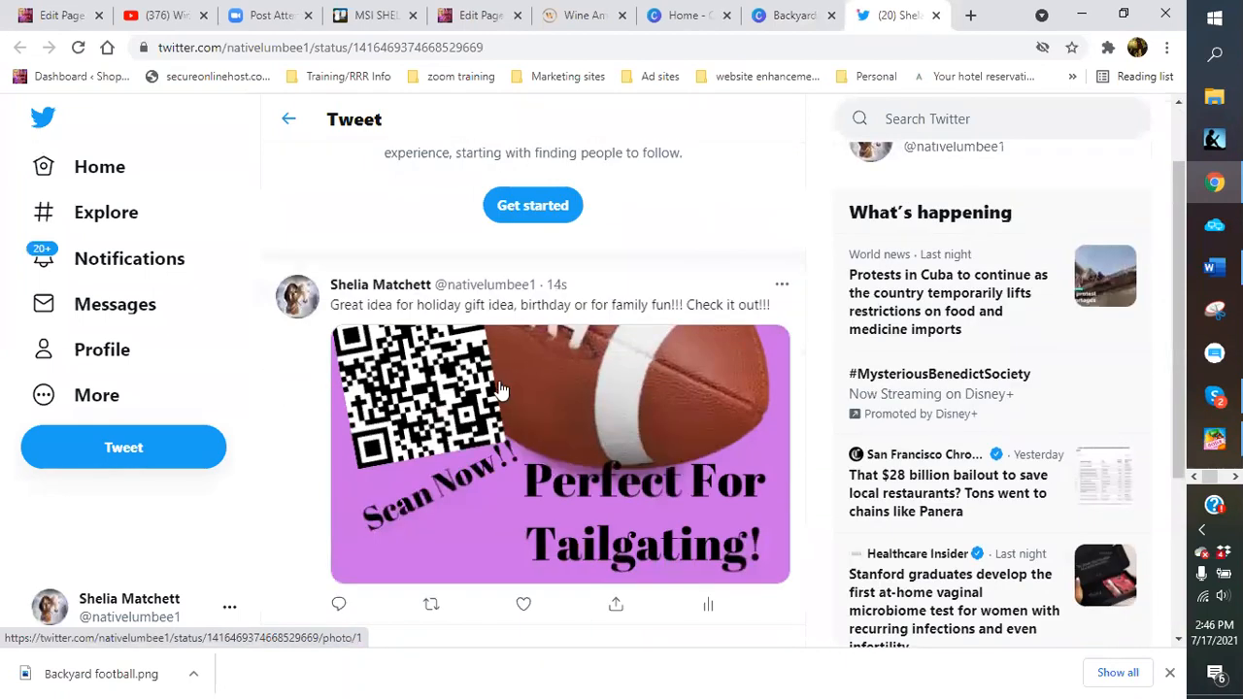
pyautogui.click(494, 48)
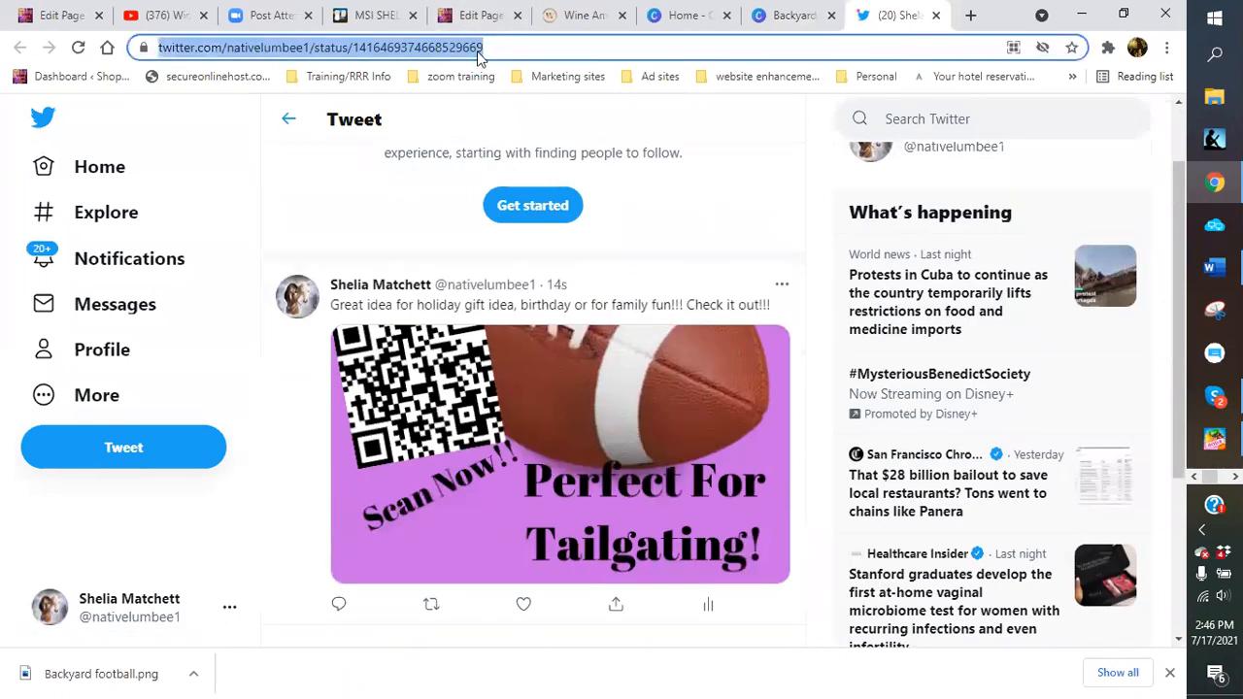
pyautogui.rightClick(478, 51)
pyautogui.click(520, 152)
# Open Facebook in a new tab from the Social bookmarks
pyautogui.click(969, 15)
pyautogui.click(583, 79)
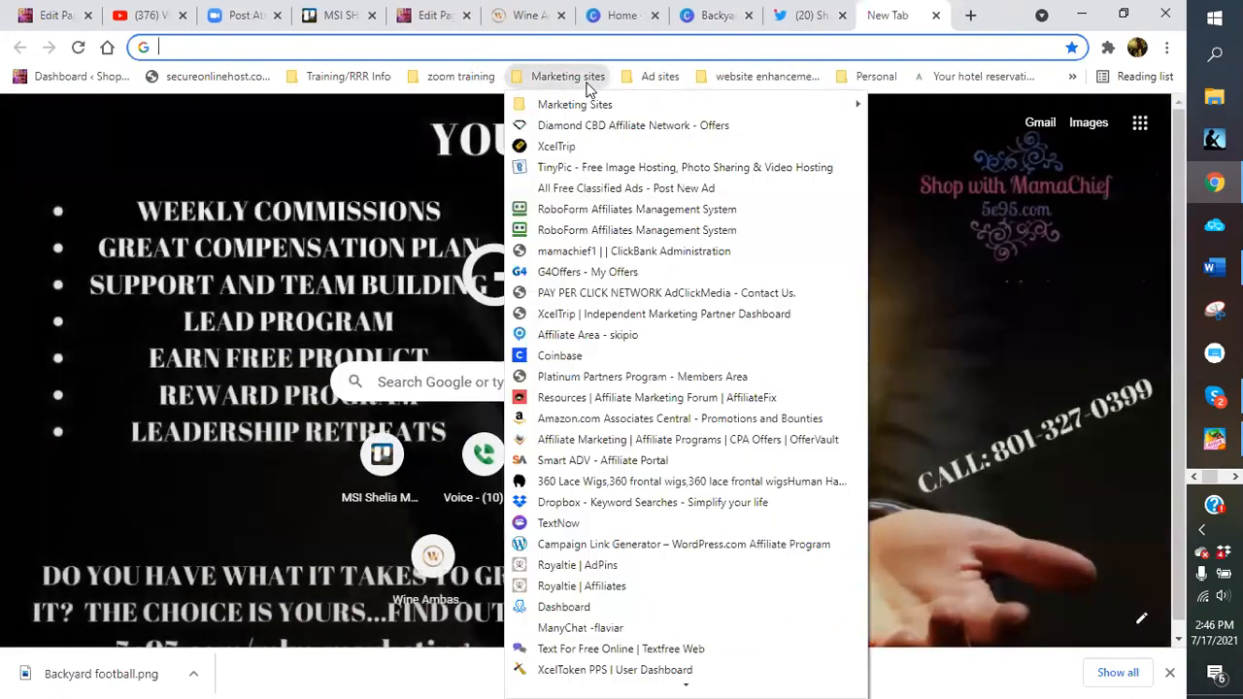
pyautogui.moveTo(594, 103)
pyautogui.moveTo(660, 80)
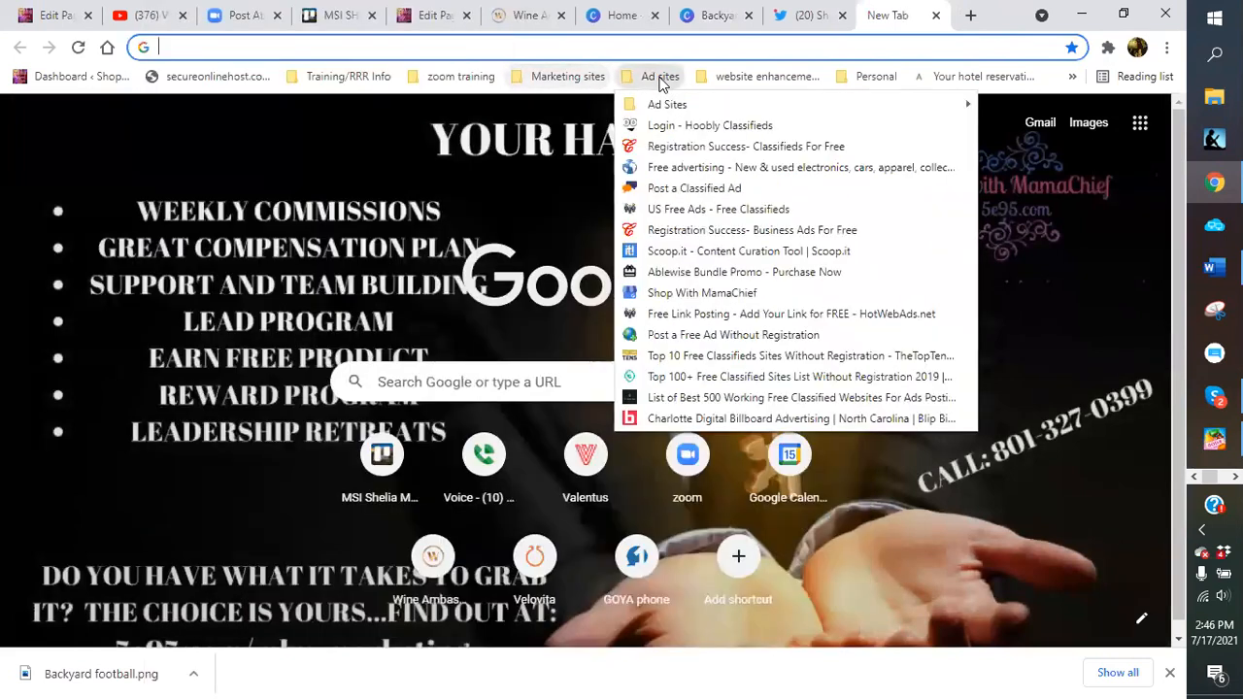
pyautogui.moveTo(651, 103)
pyautogui.moveTo(336, 21)
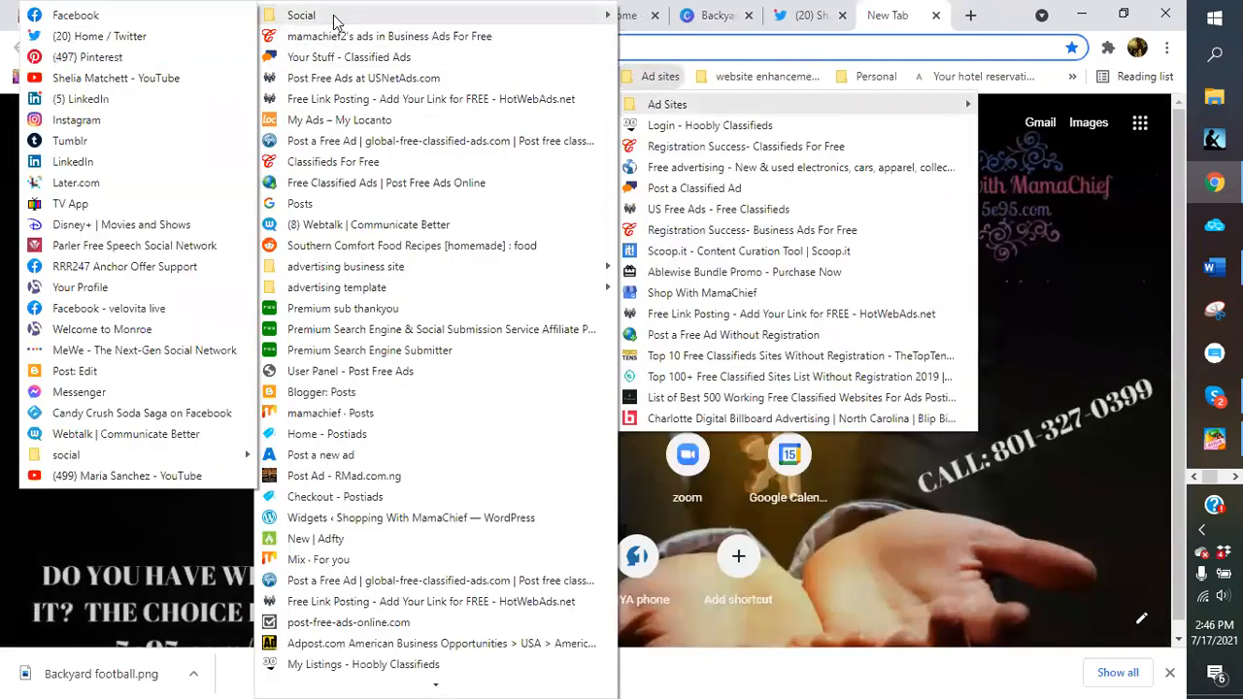
pyautogui.click(95, 17)
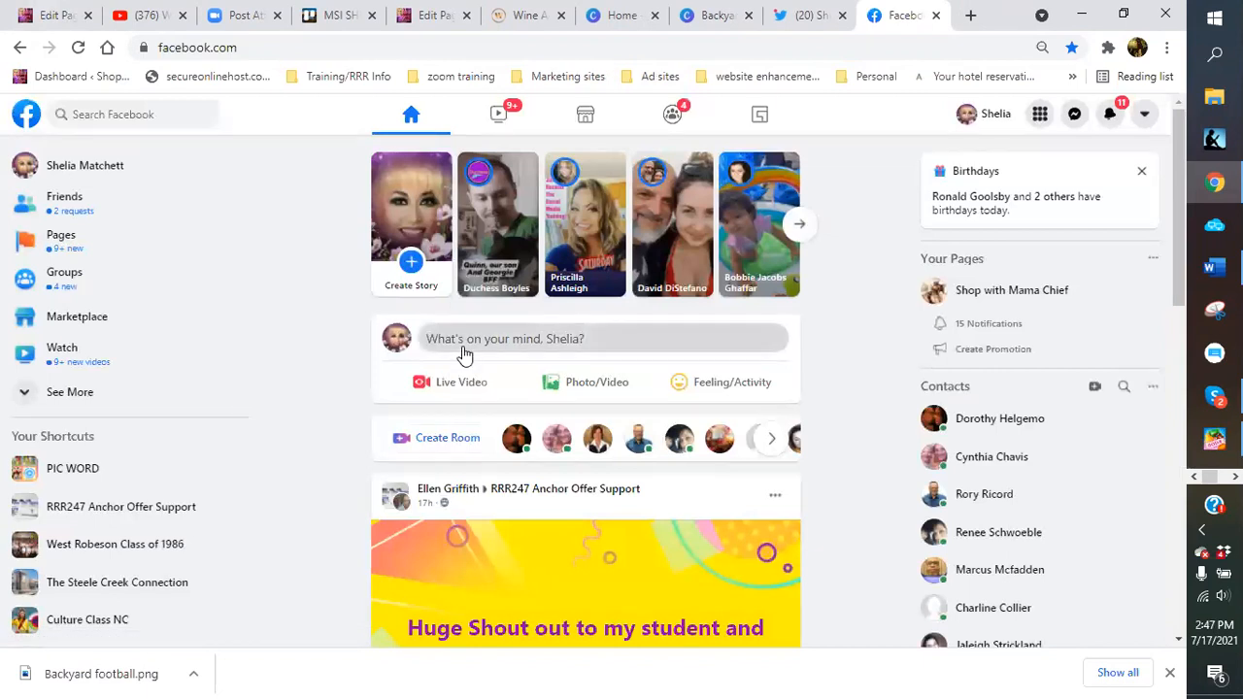
# Start a post reading 'look what I found!!! Best family fun time game ever!!! Perfect for tailgating parties!!!'
pyautogui.click(464, 351)
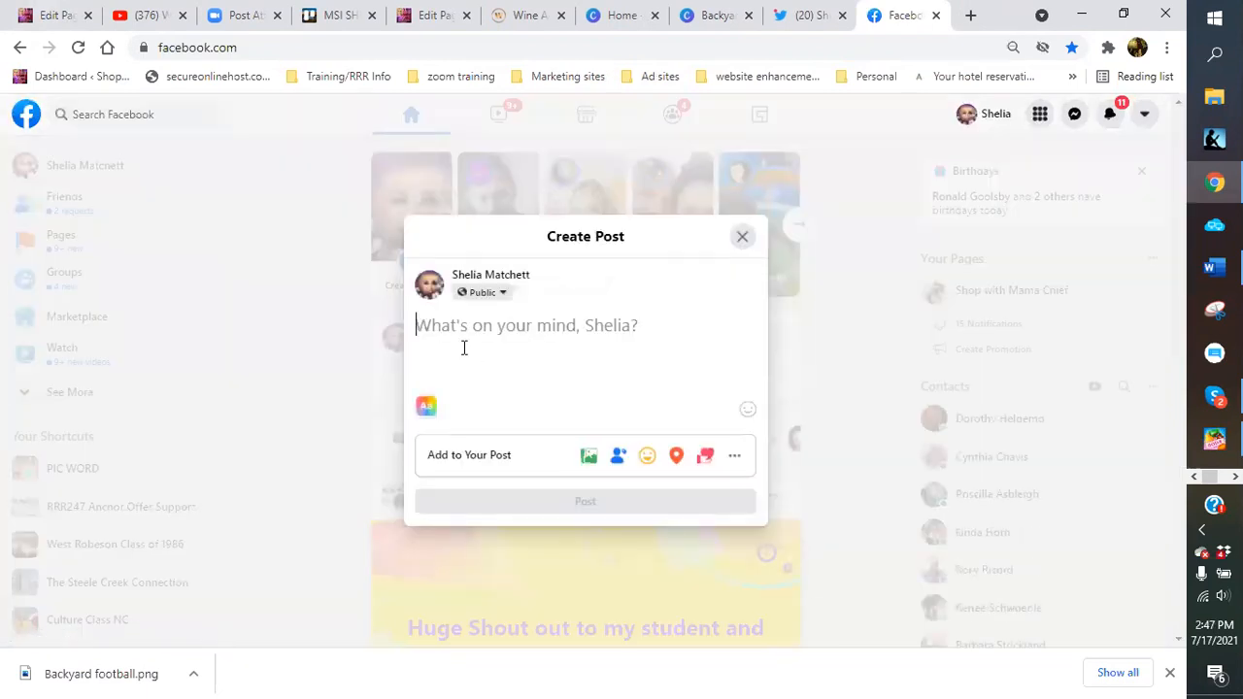
pyautogui.write('lool')
pyautogui.press('Return')
pyautogui.press('Return')
pyautogui.press('BackSpace')
pyautogui.press('BackSpace')
pyautogui.press('BackSpace')
pyautogui.press('BackSpace')
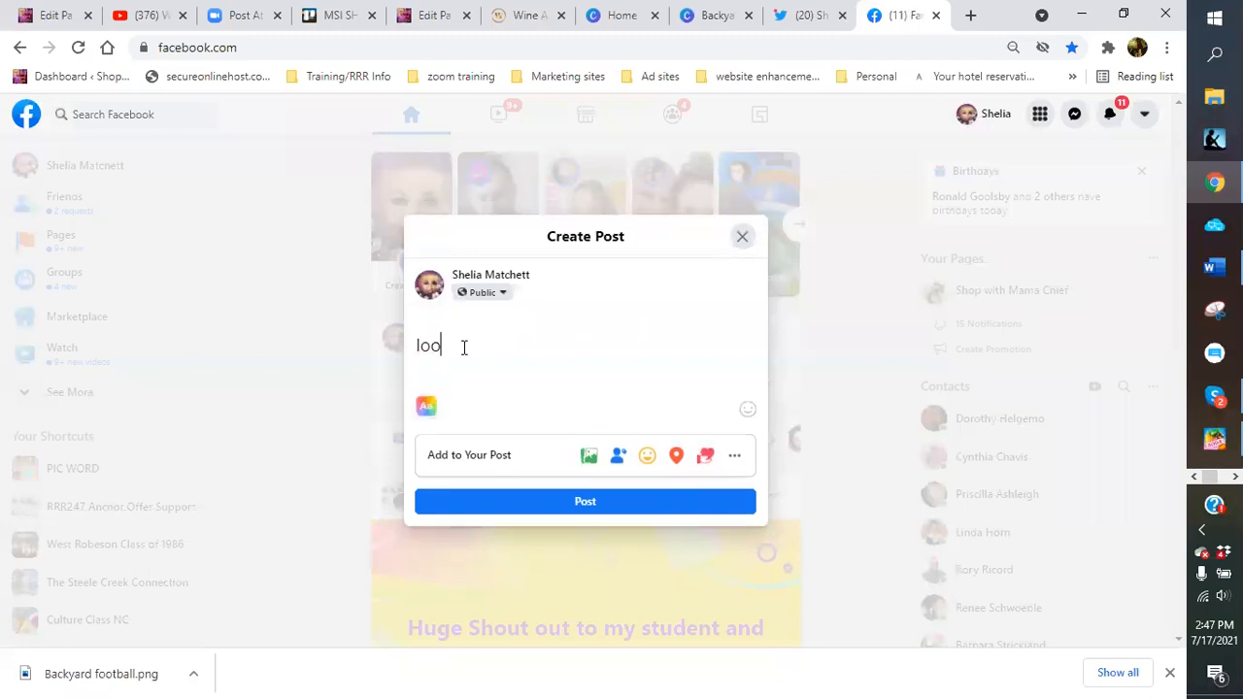
pyautogui.write('look what I found!!!')
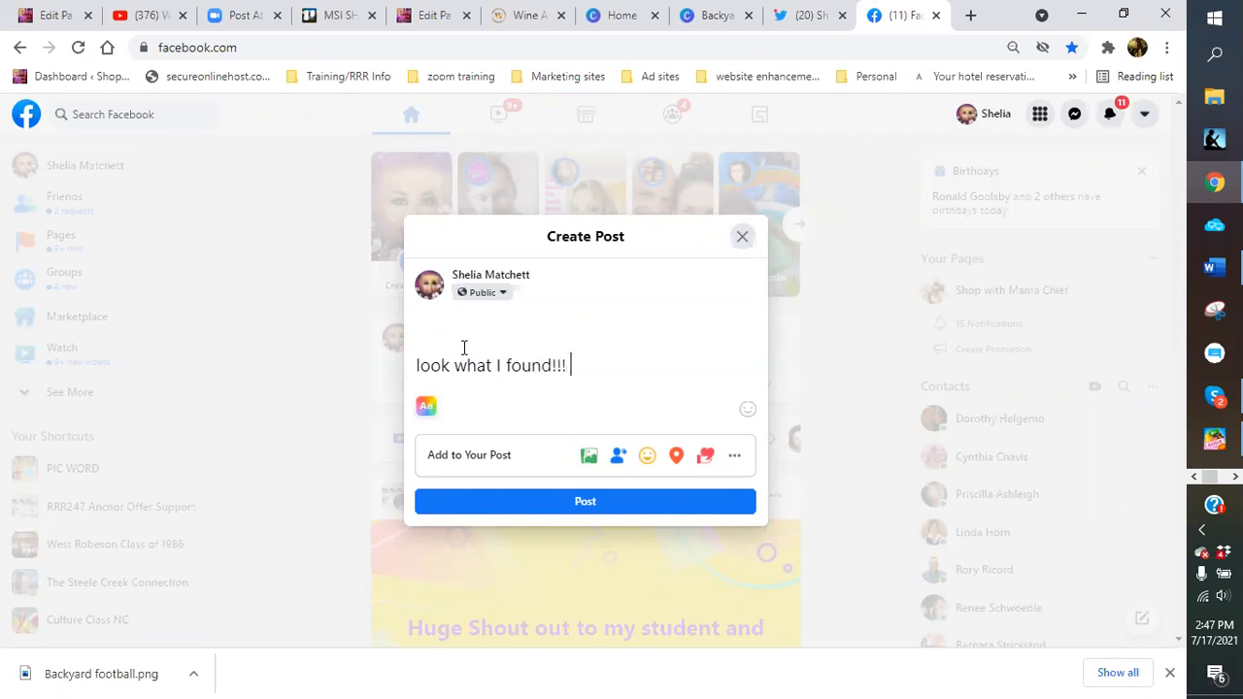
pyautogui.write(' Best family f')
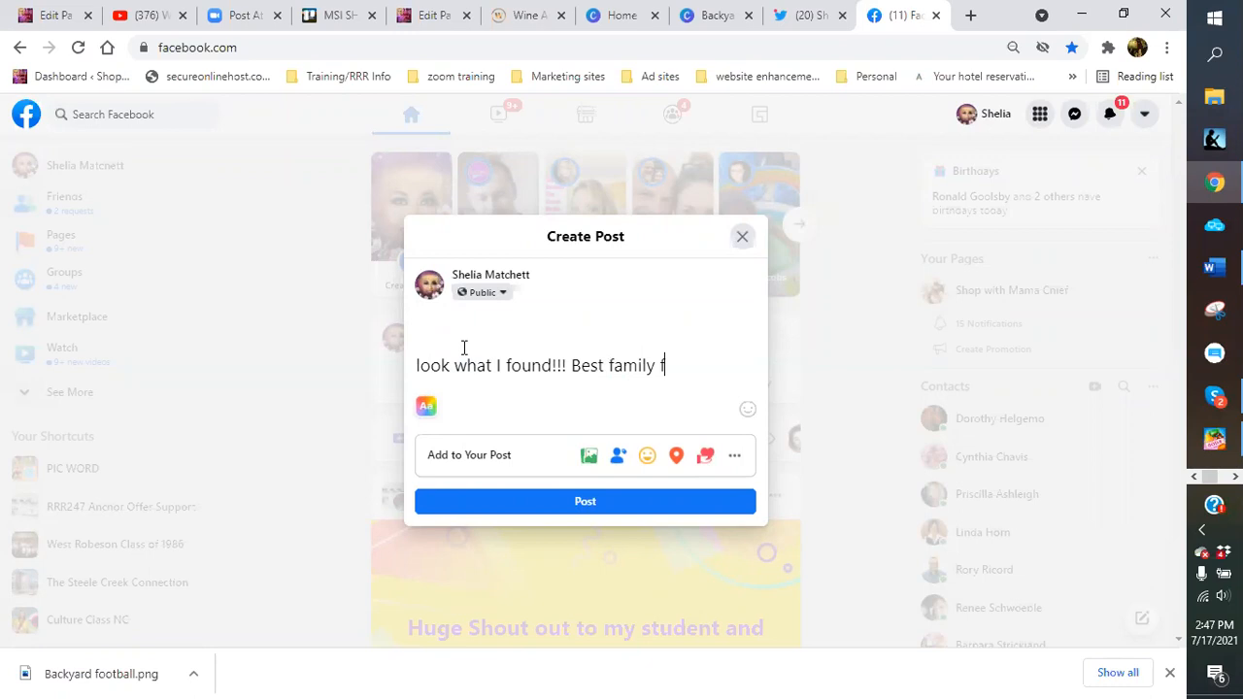
pyautogui.write('un time game ever!!! ')
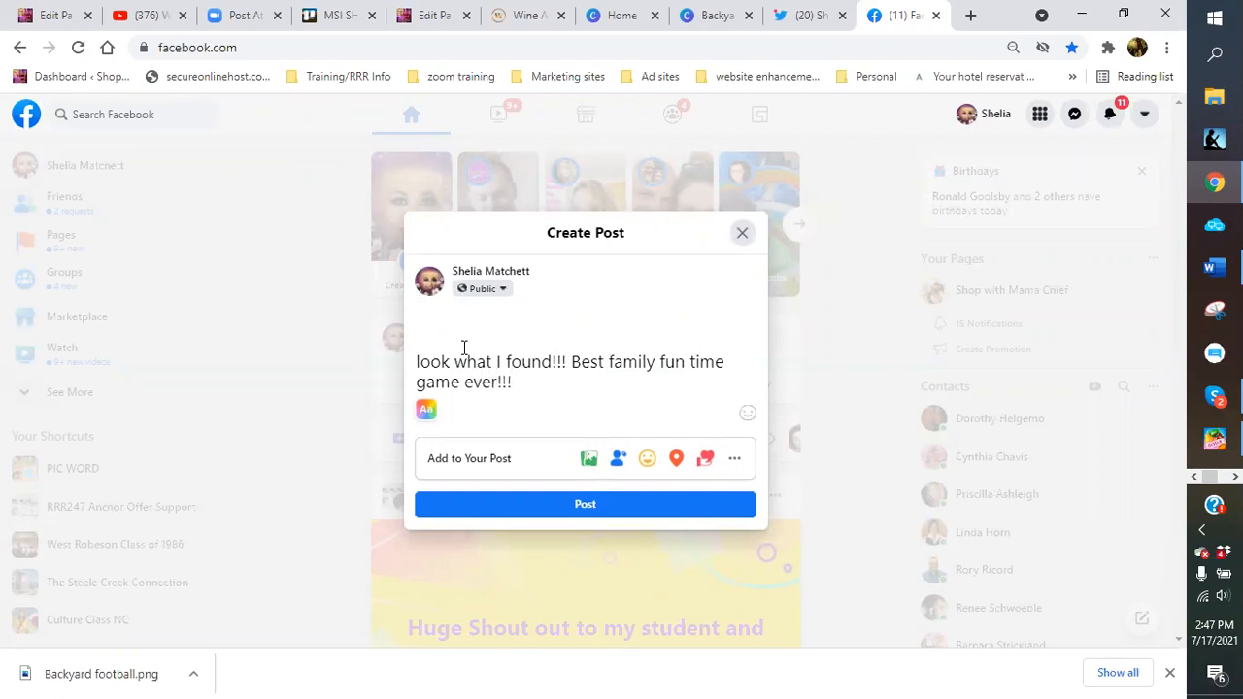
pyautogui.write('Per')
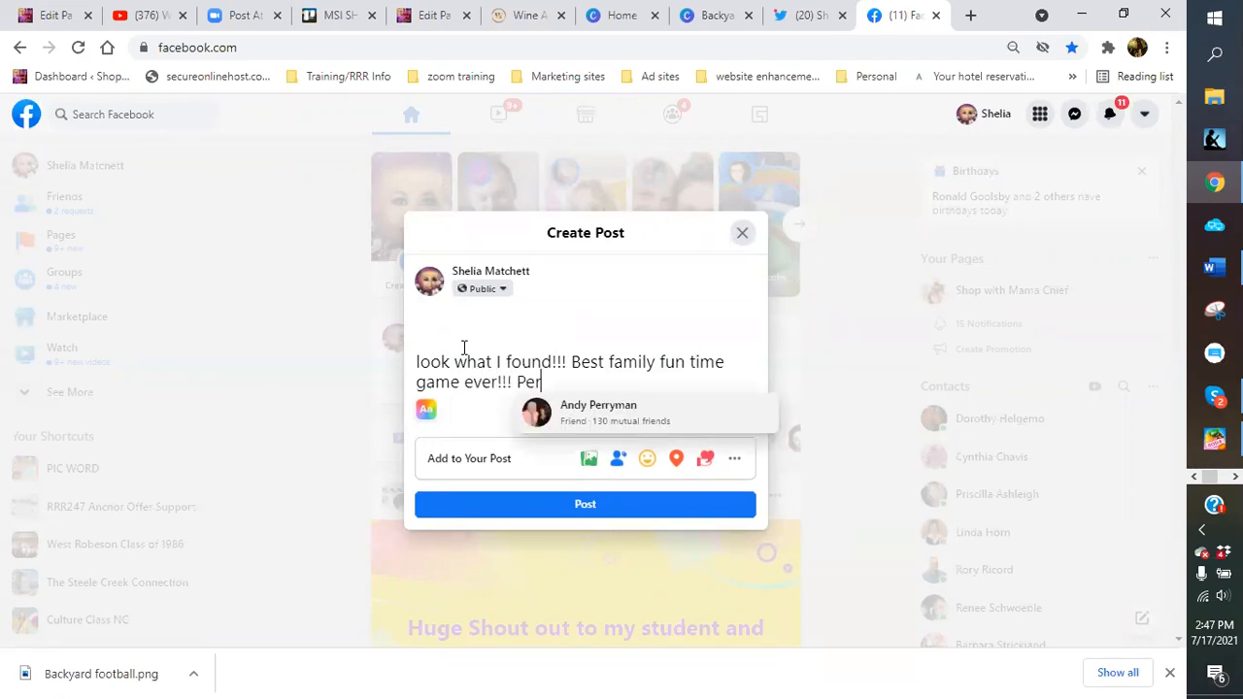
pyautogui.write('fect f')
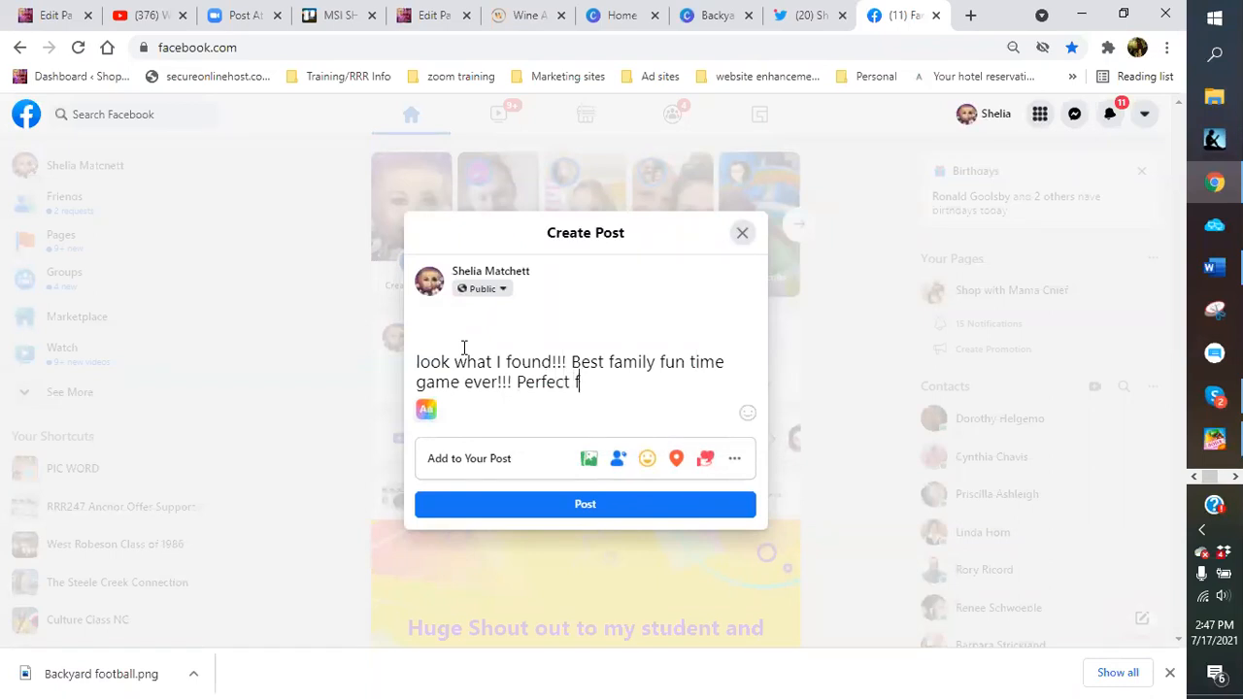
pyautogui.write('or tailgating pe\\')
pyautogui.press('BackSpace')
pyautogui.press('BackSpace')
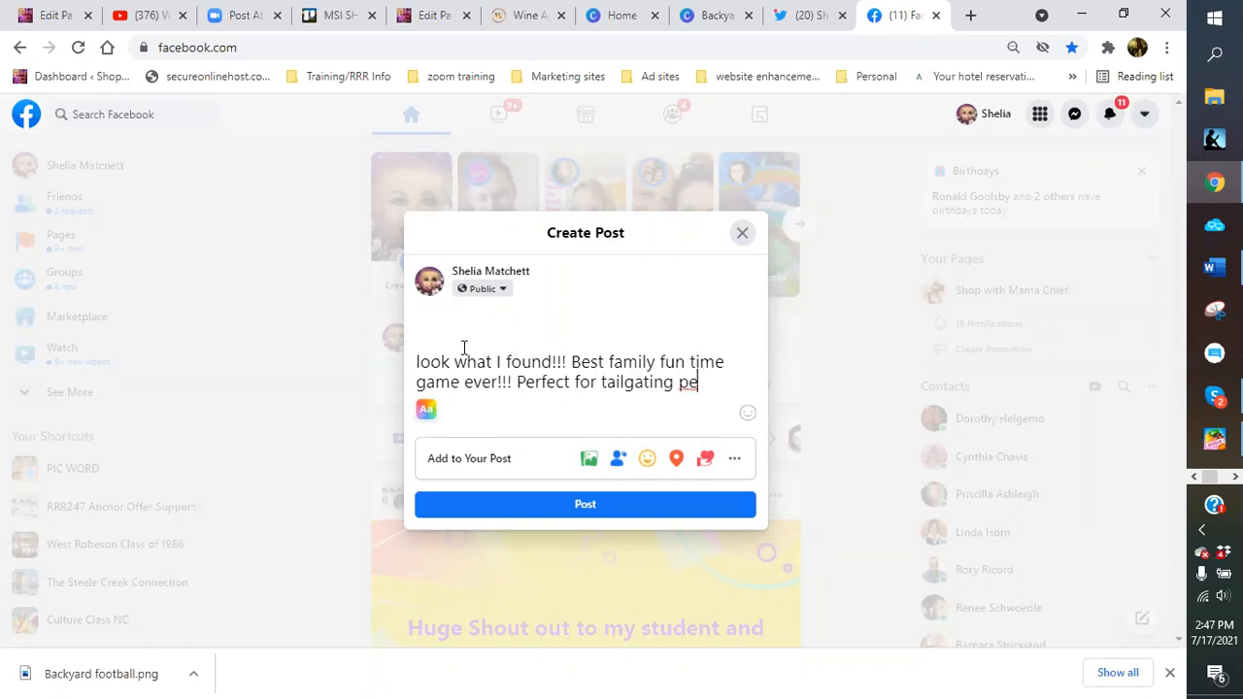
pyautogui.write('arties!!!')
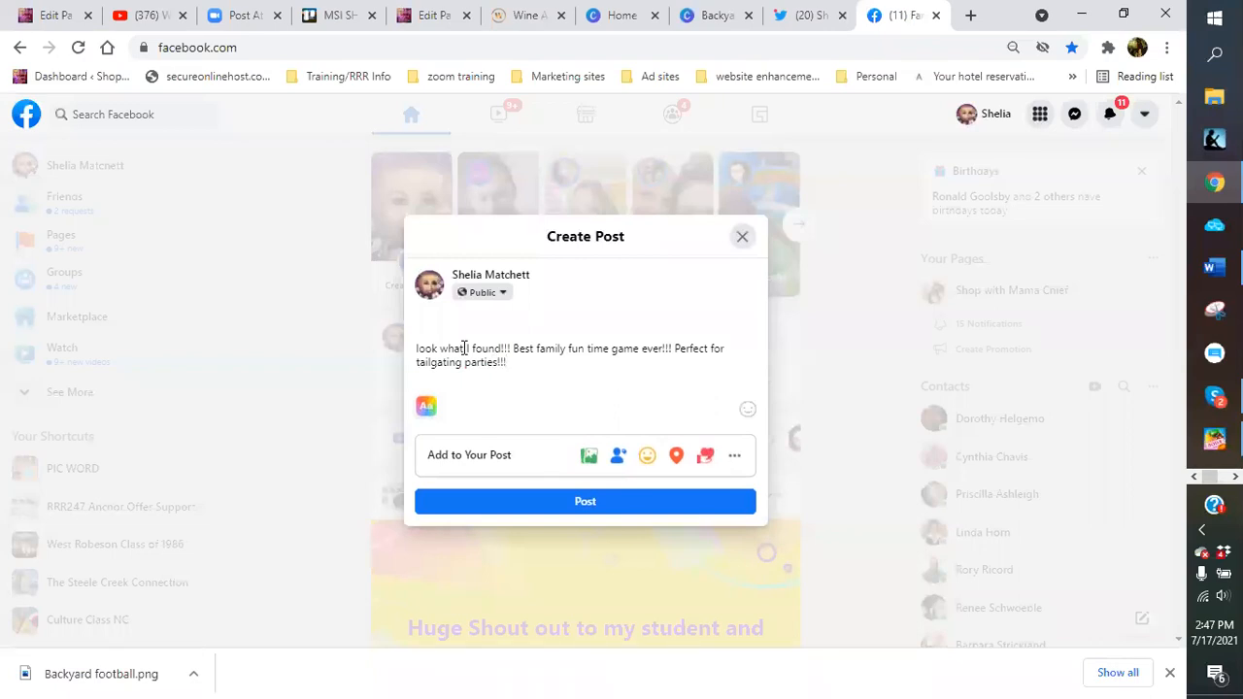
# Paste the tweet's link on a new line below the caption
pyautogui.press('Return')
pyautogui.rightClick(449, 388)
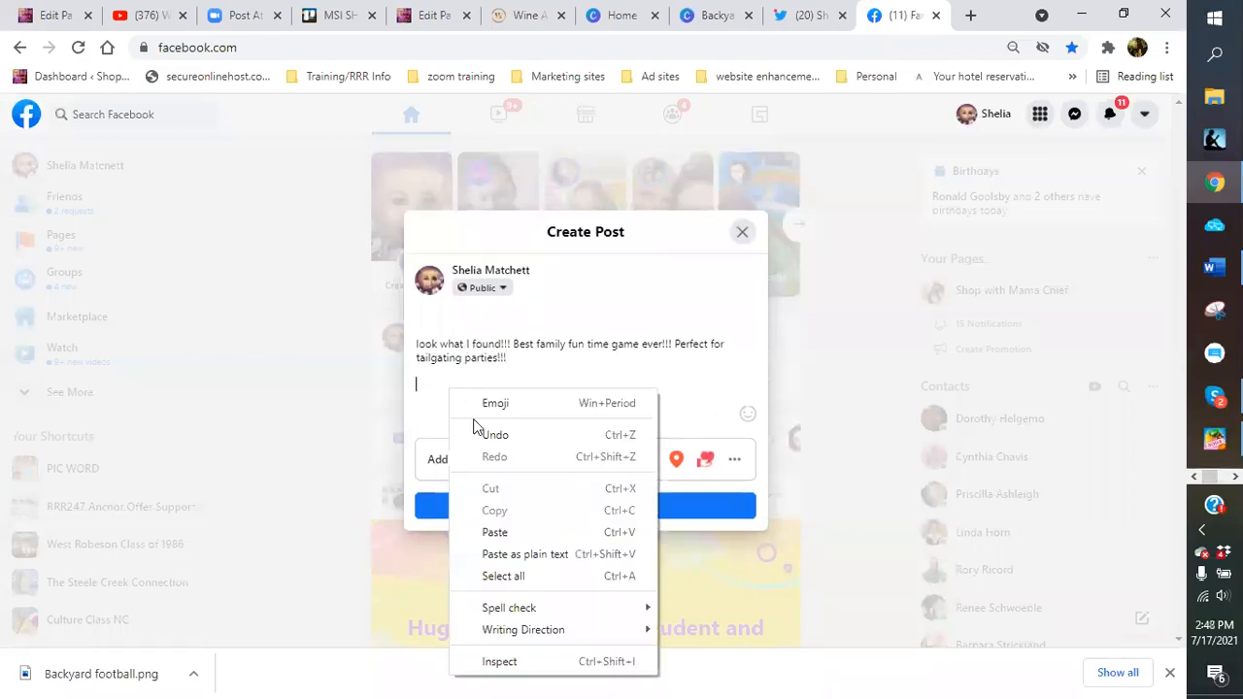
pyautogui.click(490, 527)
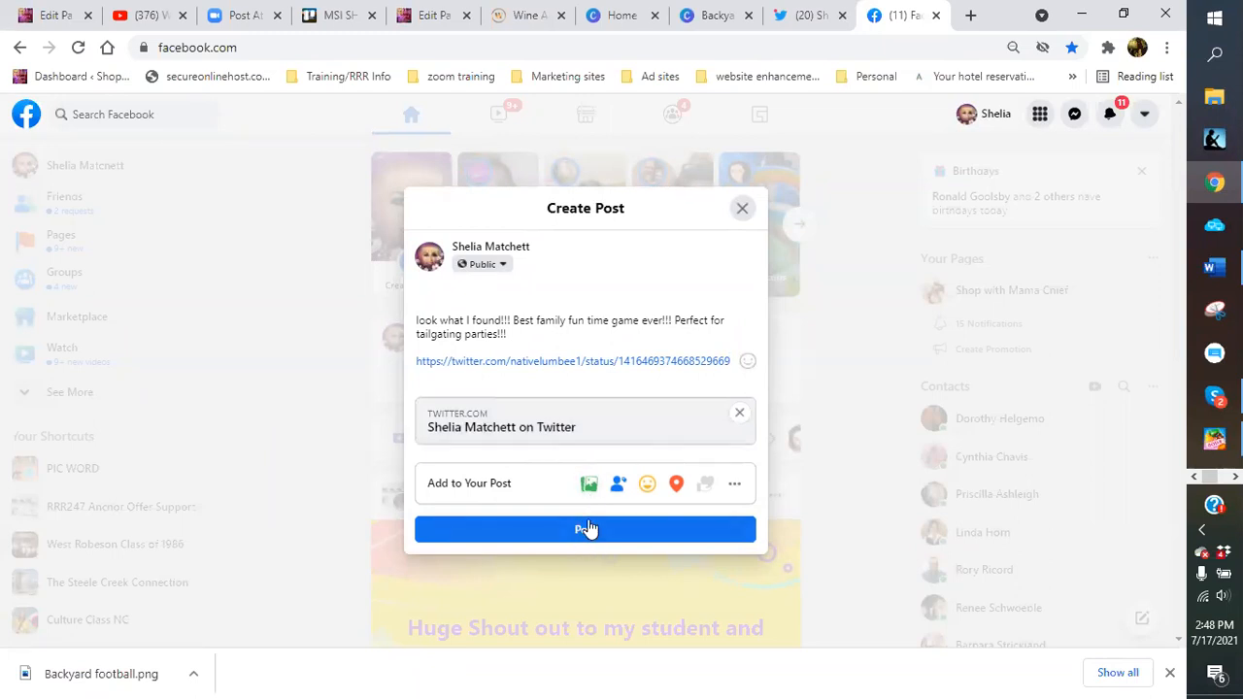
# Attach Backyard football from logos > qr codes > football to the post
pyautogui.click(591, 490)
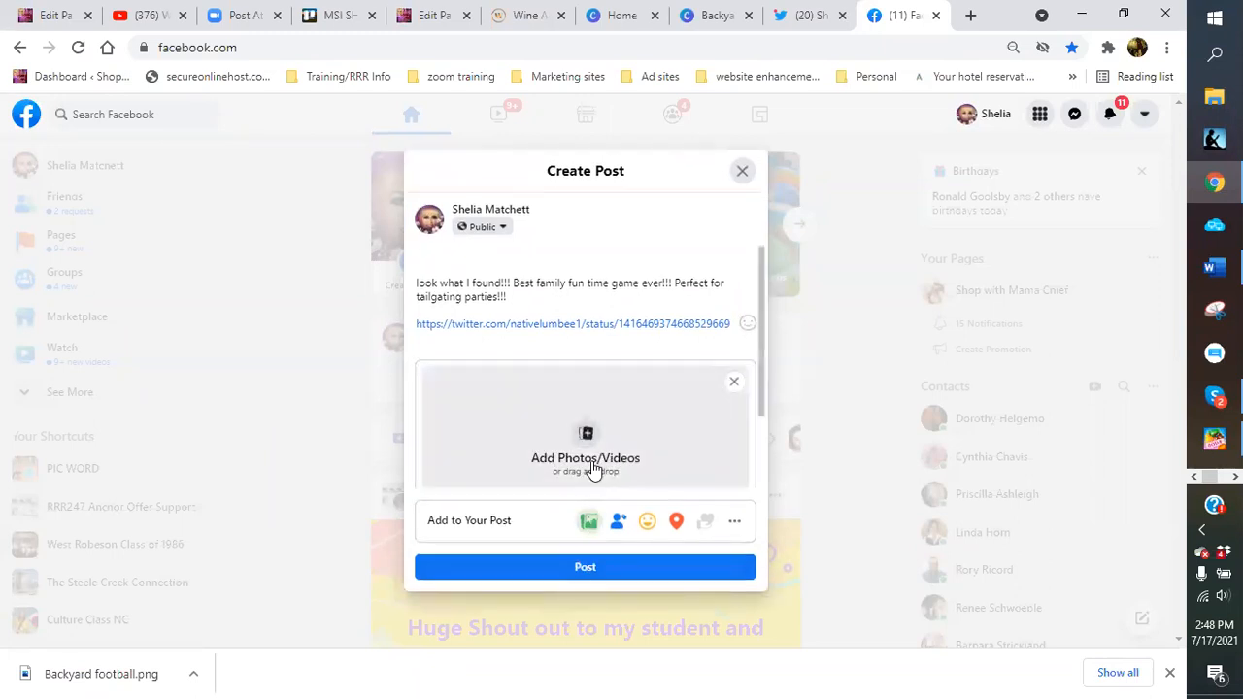
pyautogui.click(589, 448)
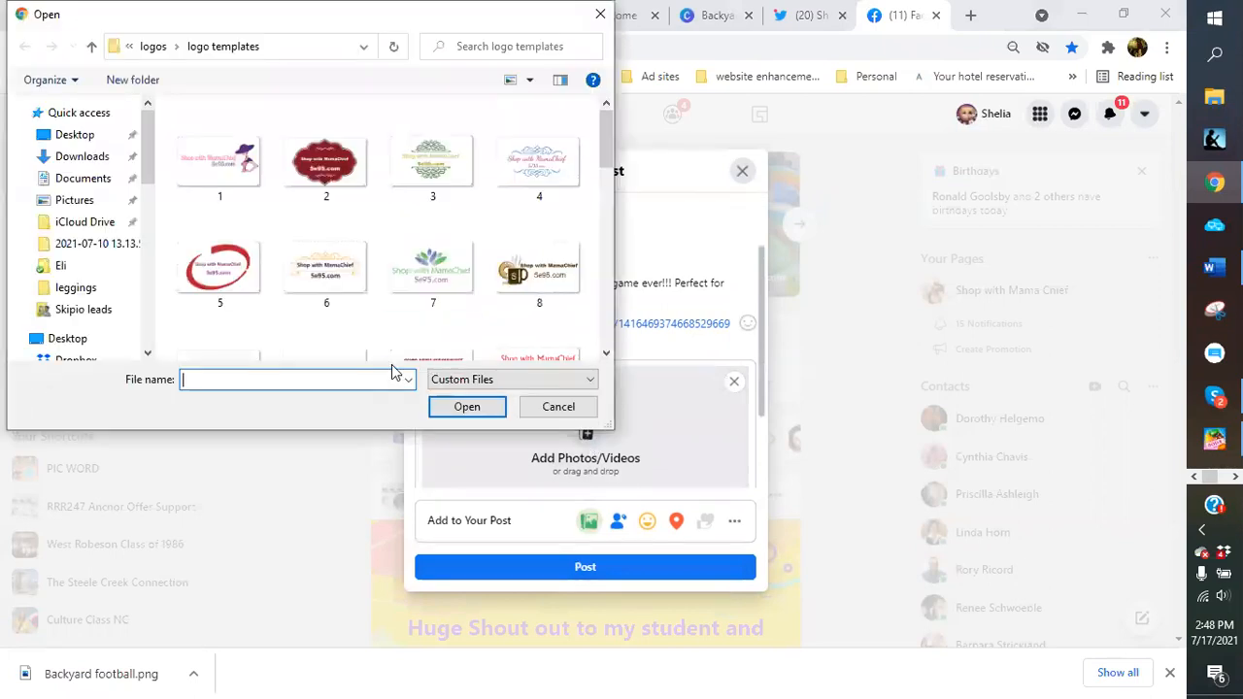
pyautogui.click(150, 46)
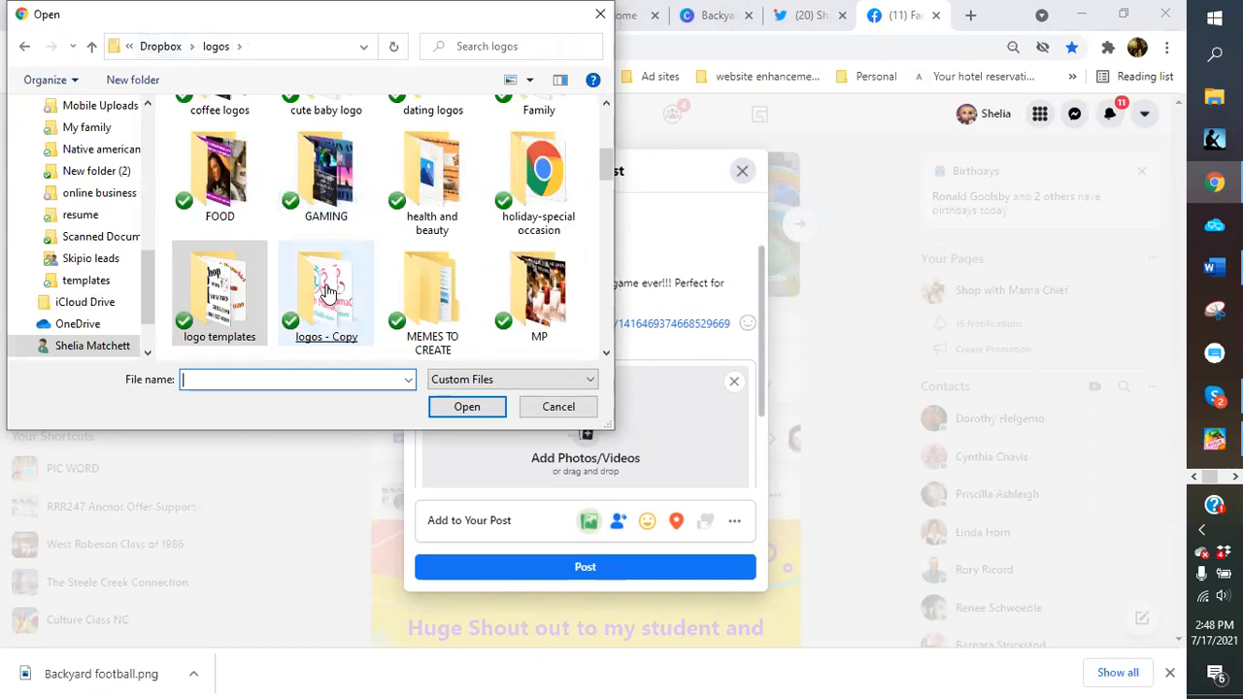
pyautogui.scroll(-2, 263, 266)
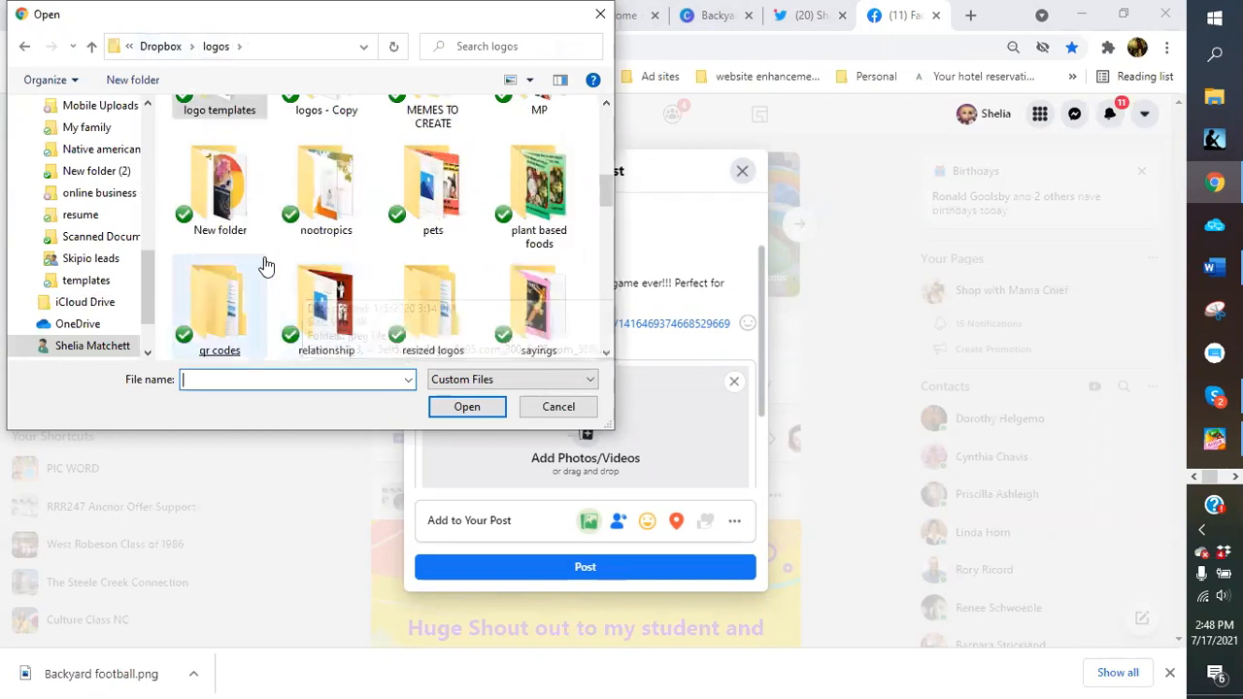
pyautogui.doubleClick(219, 311)
pyautogui.doubleClick(213, 136)
pyautogui.click(250, 173)
pyautogui.doubleClick(250, 173)
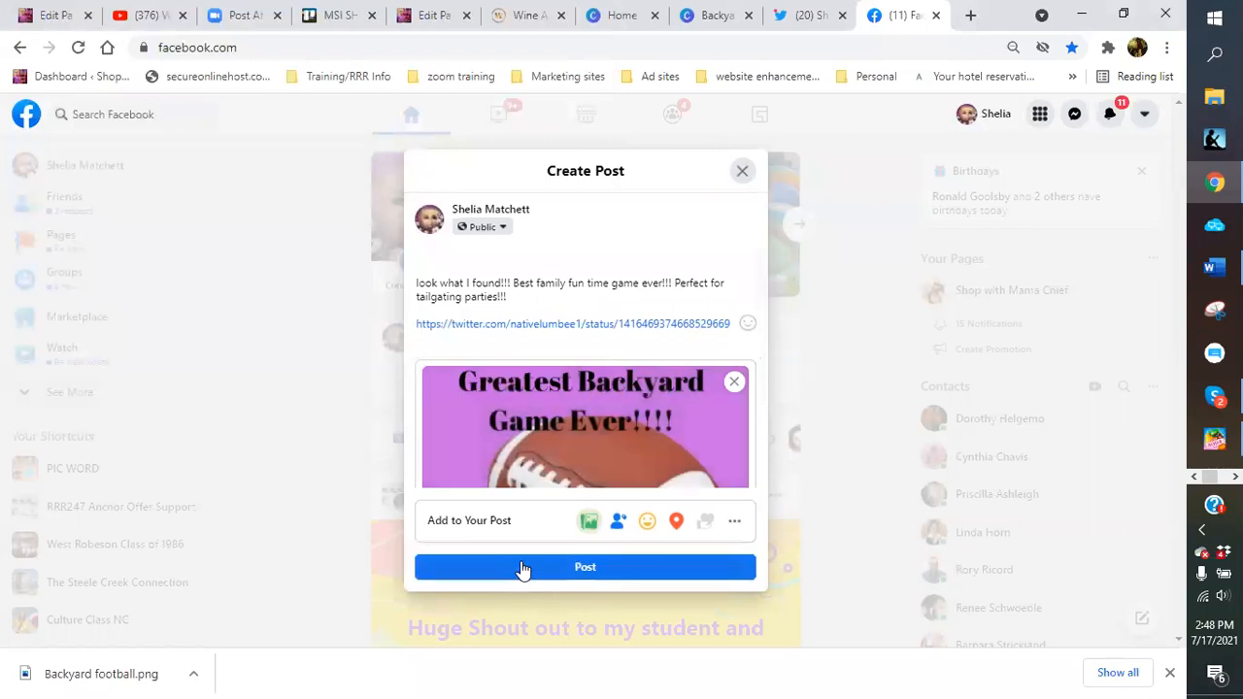
# Publish the post and review it in the news feed
pyautogui.click(522, 570)
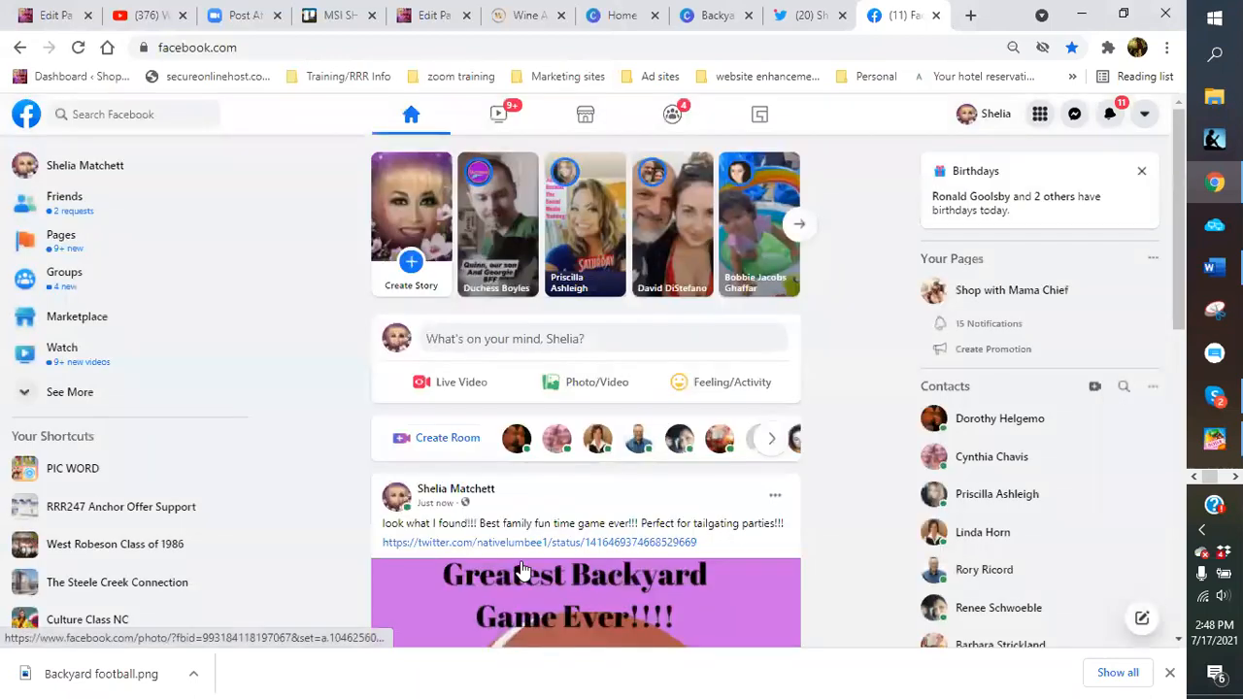
pyautogui.scroll(-4, 521, 570)
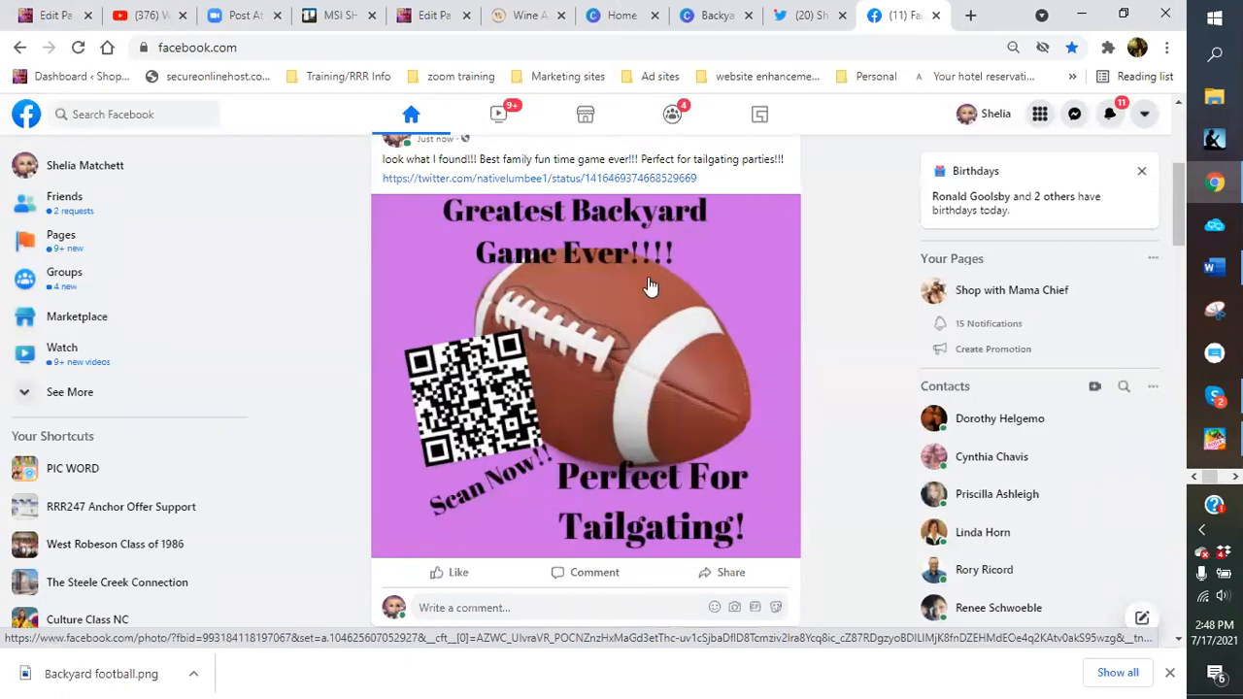
pyautogui.scroll(1, 622, 379)
pyautogui.scroll(1, 619, 374)
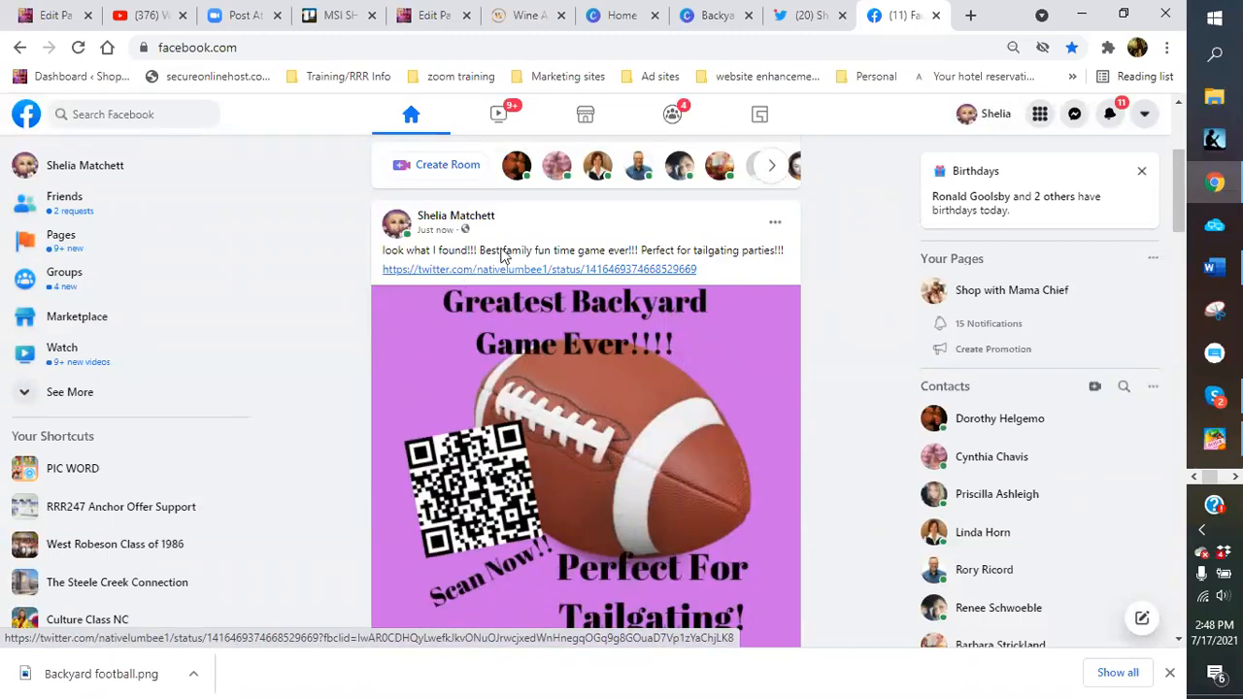
# Close the Facebook and Twitter tabs and dismiss Canva's 'Your design has been published' notice
pyautogui.click(935, 15)
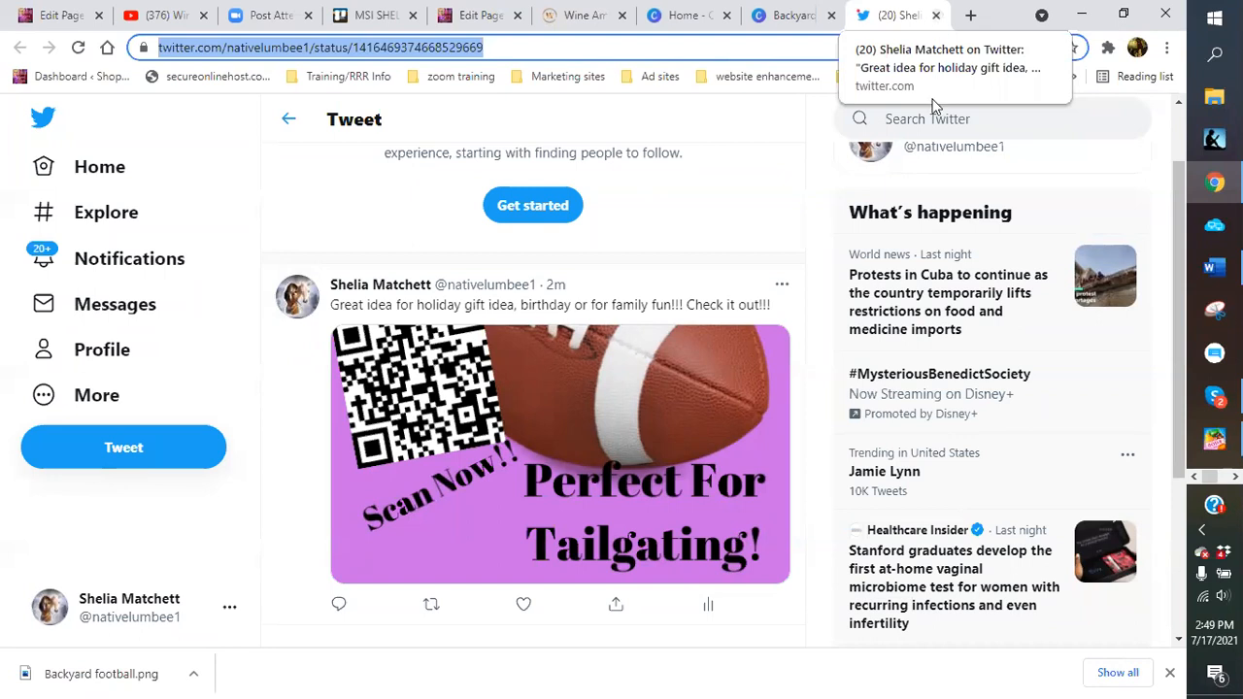
pyautogui.scroll(1, 599, 373)
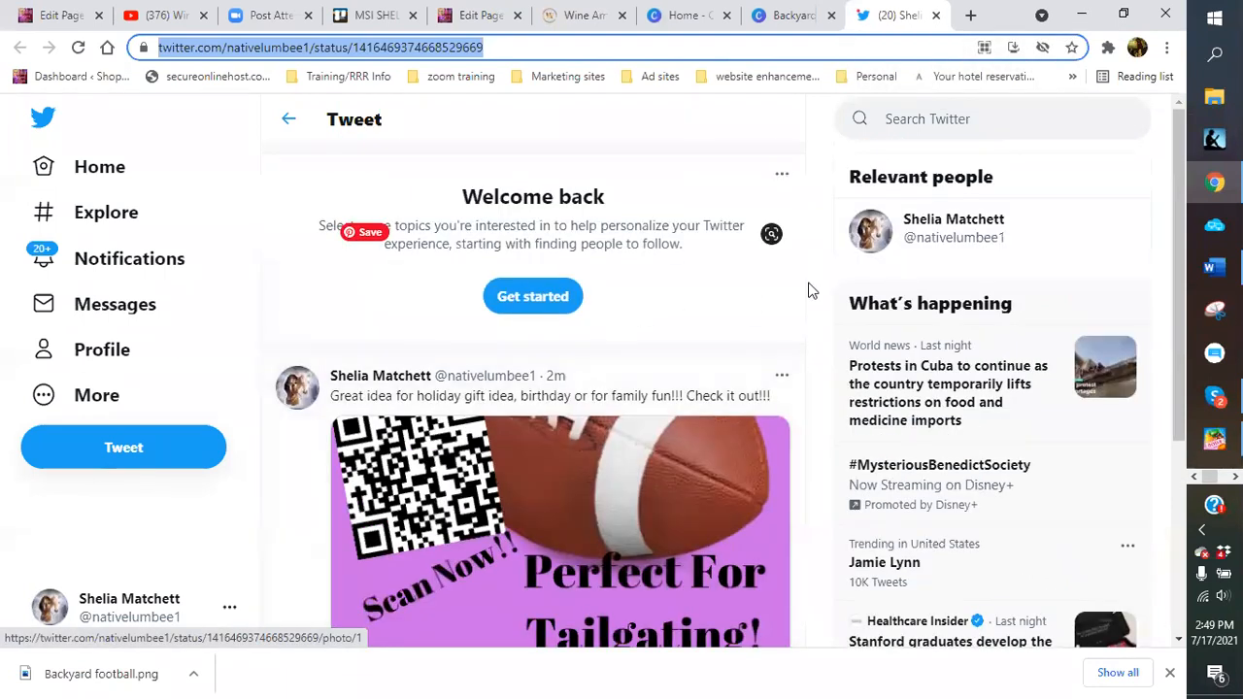
pyautogui.click(935, 17)
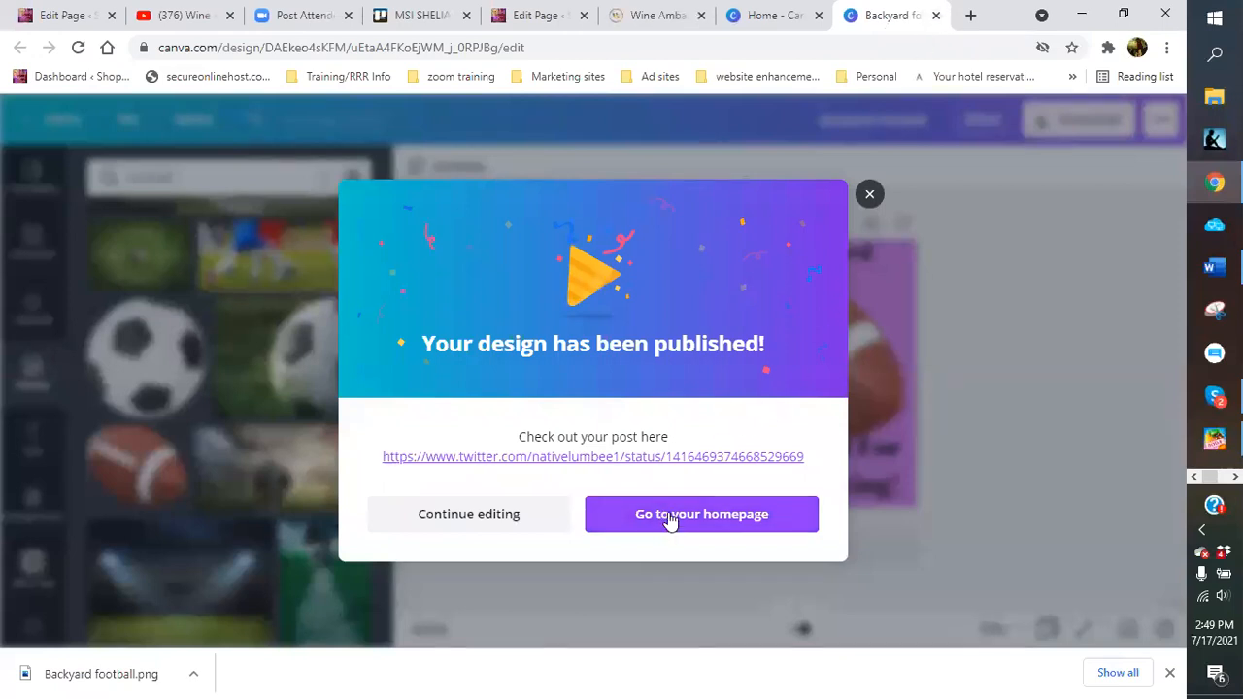
pyautogui.click(869, 196)
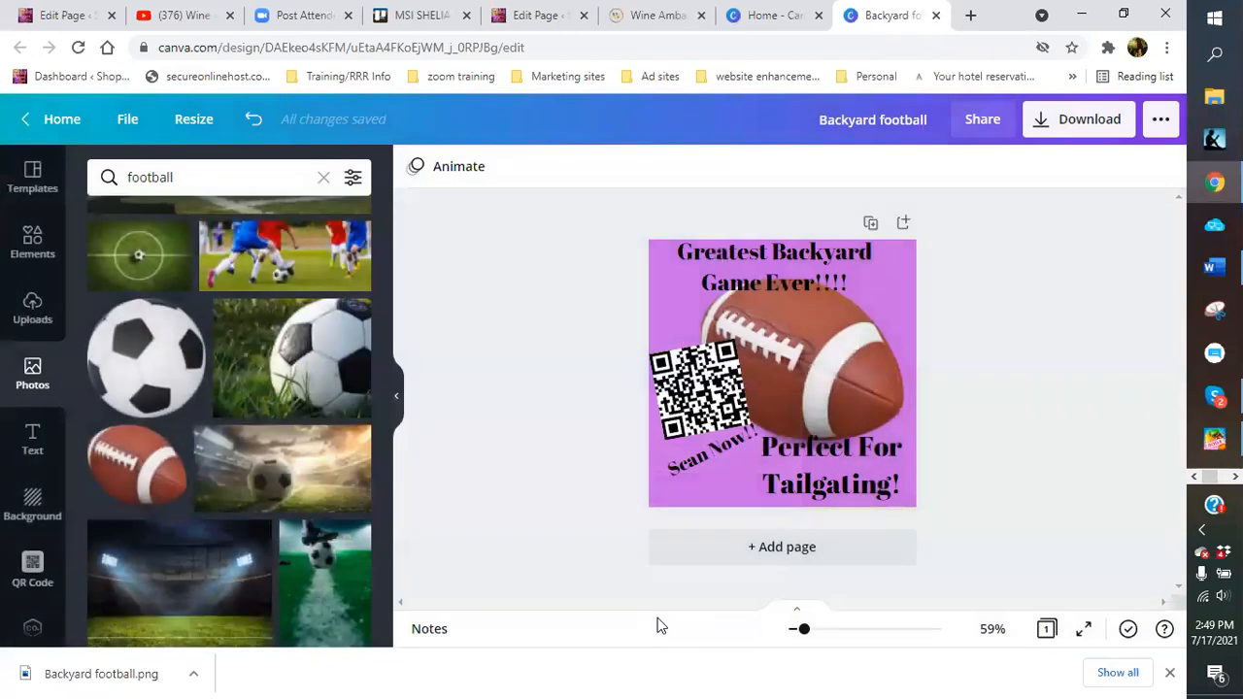
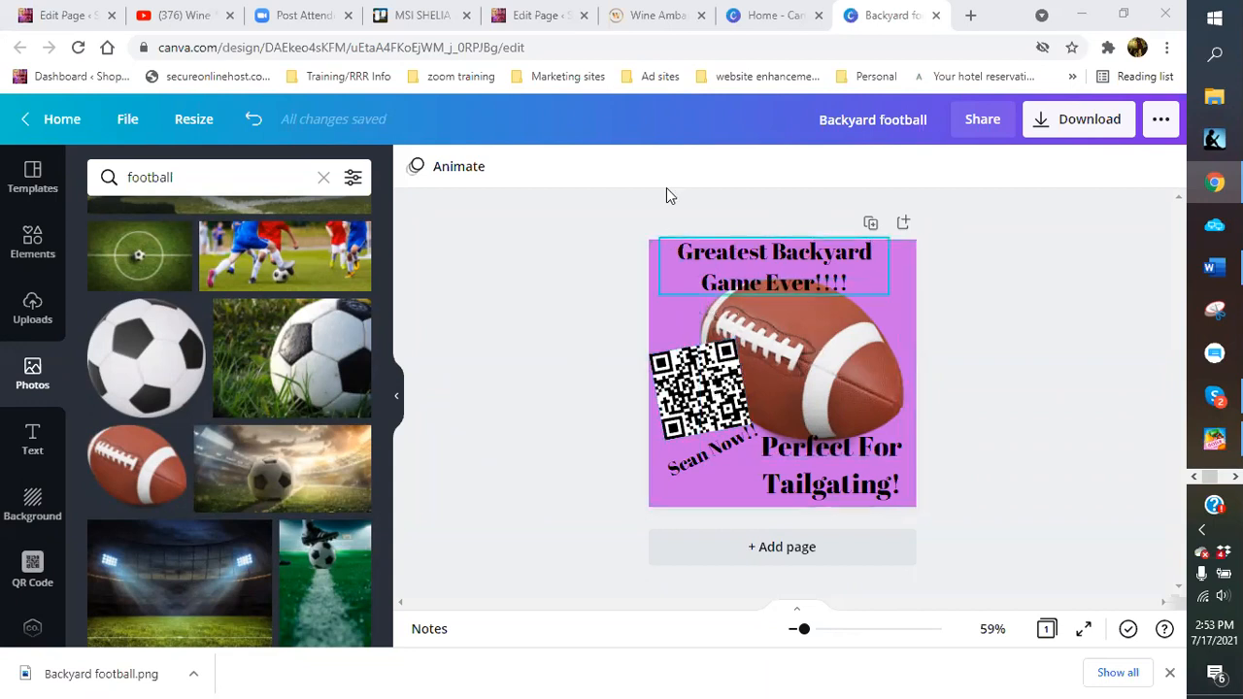
# Open Facebook in a new tab from the Ad Sites > Social bookmarks folder
pyautogui.click(973, 15)
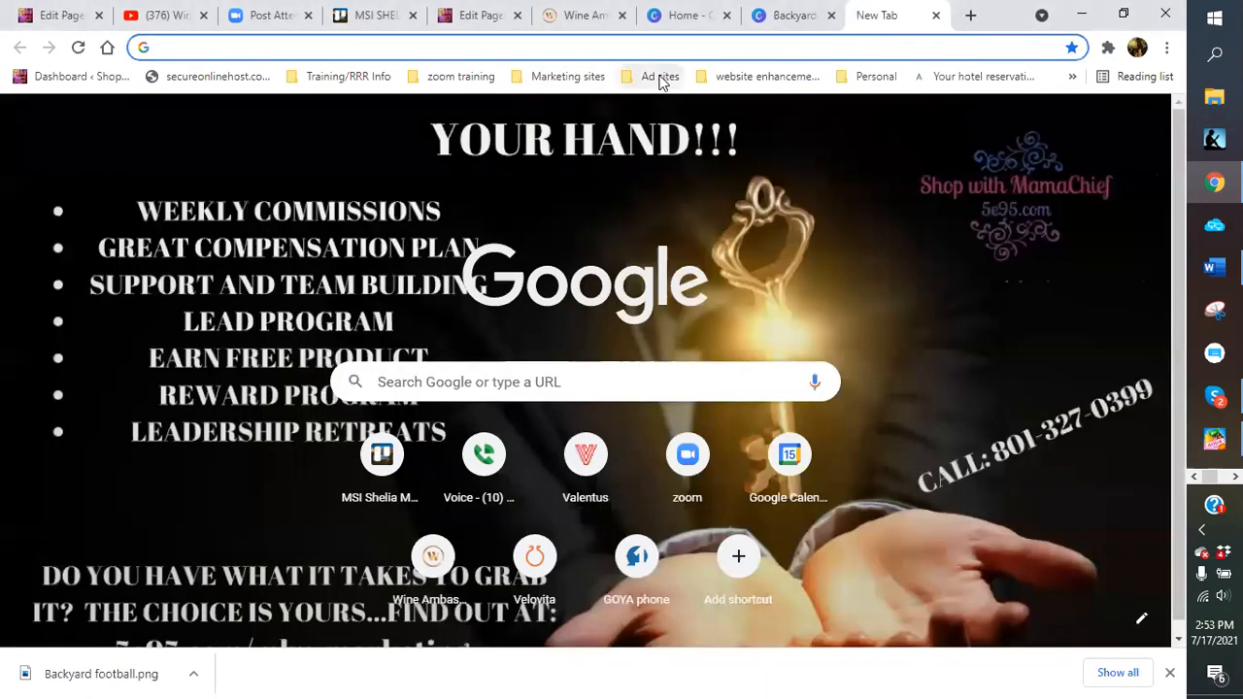
pyautogui.click(660, 81)
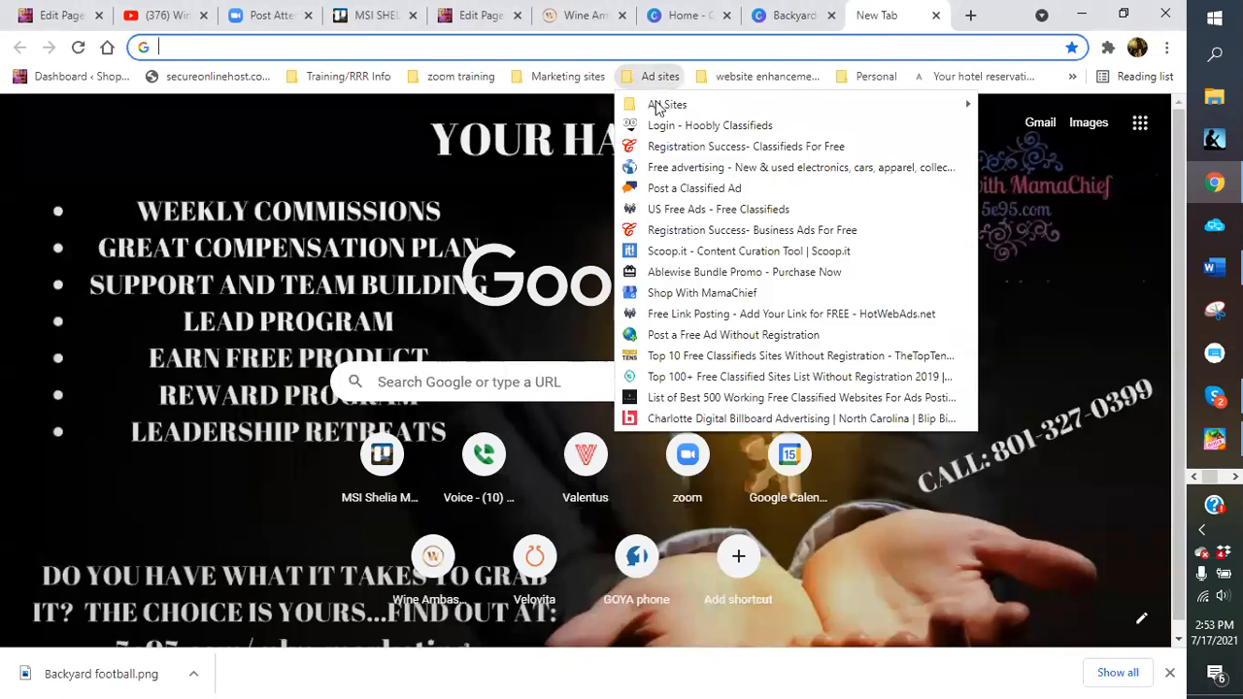
pyautogui.moveTo(661, 104)
pyautogui.moveTo(309, 22)
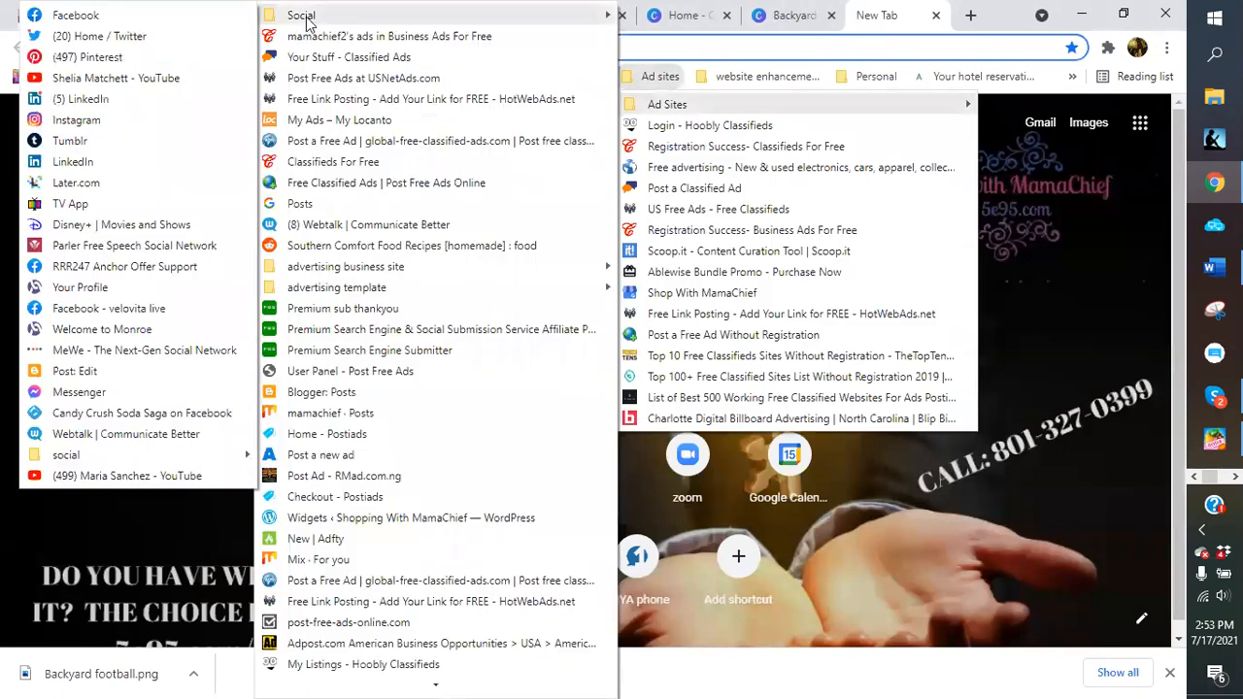
pyautogui.click(61, 16)
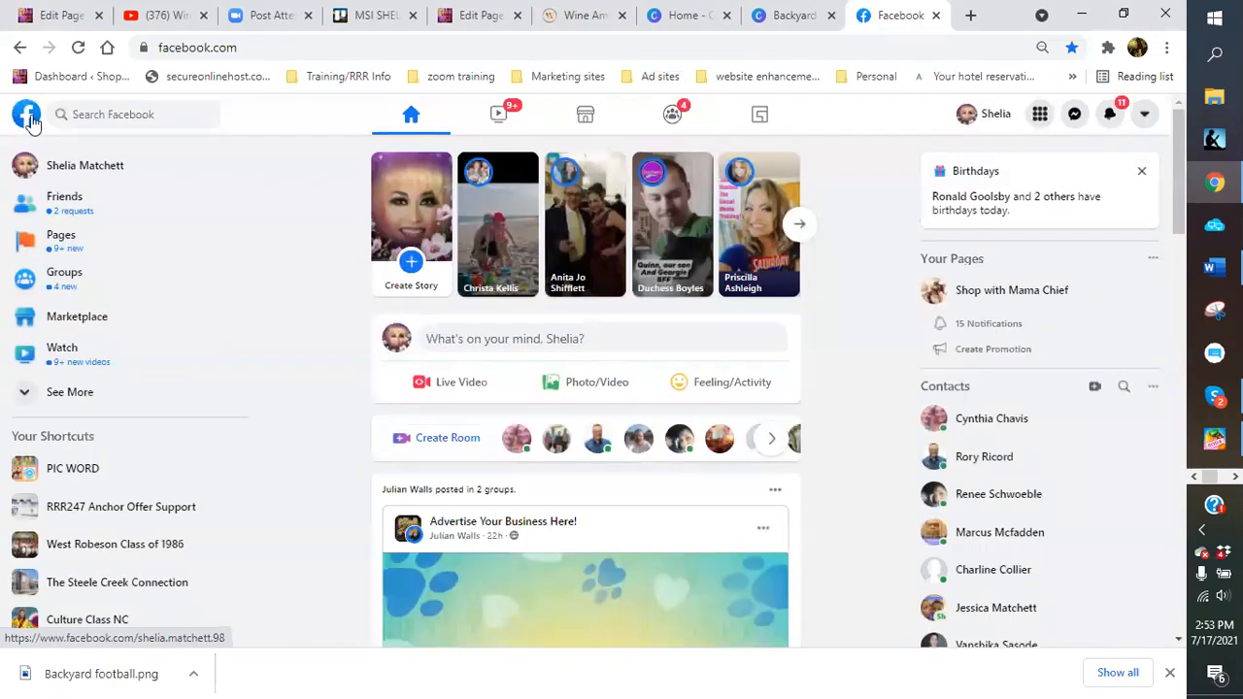
# Check the Backyard football post on the profile and its linked tweet, then close both tabs
pyautogui.click(25, 177)
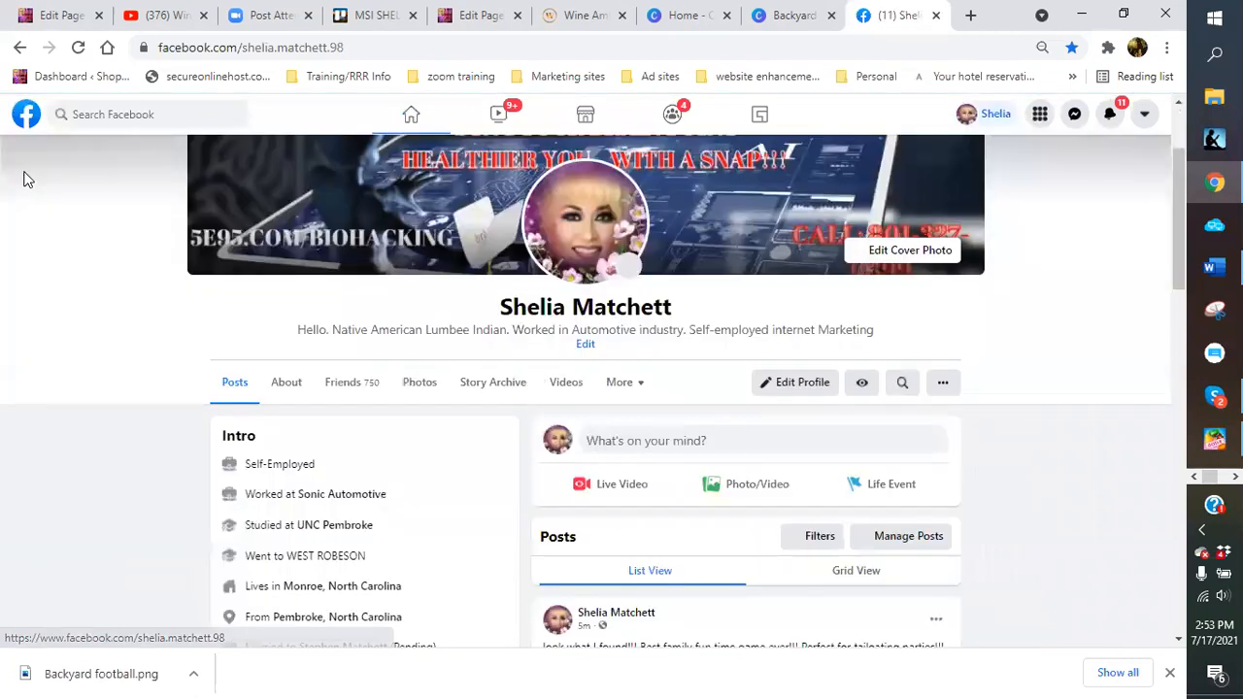
pyautogui.scroll(-3, 621, 378)
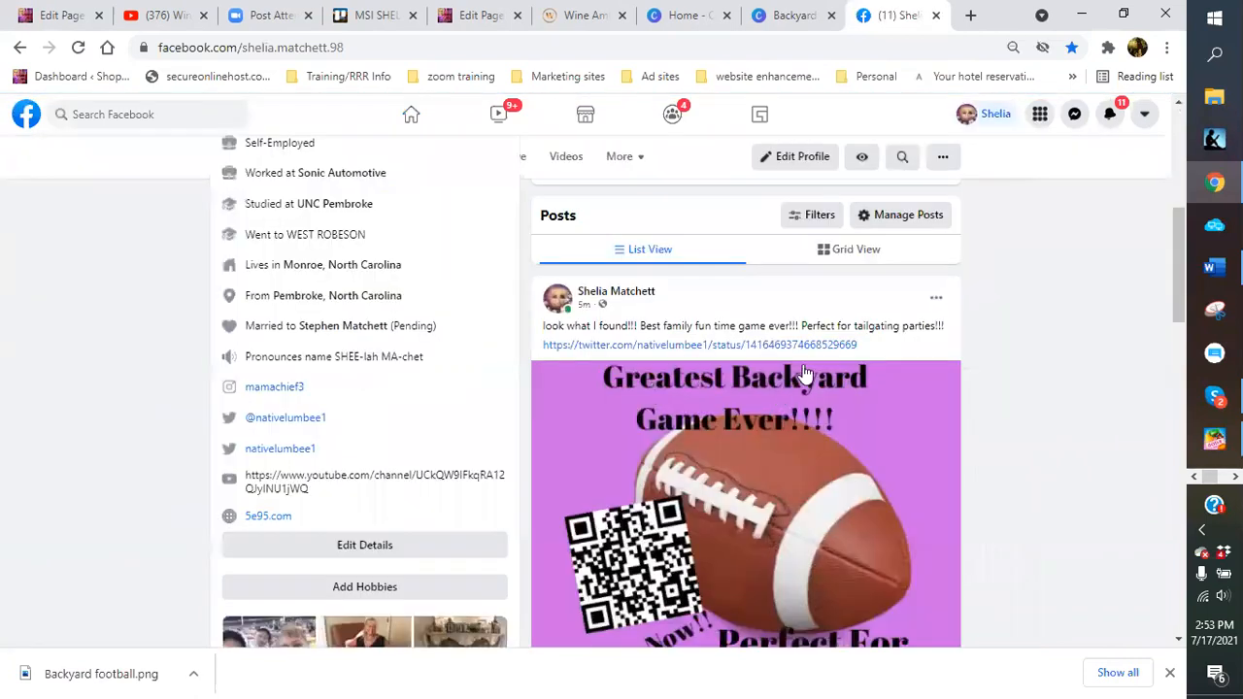
pyautogui.scroll(-1, 803, 375)
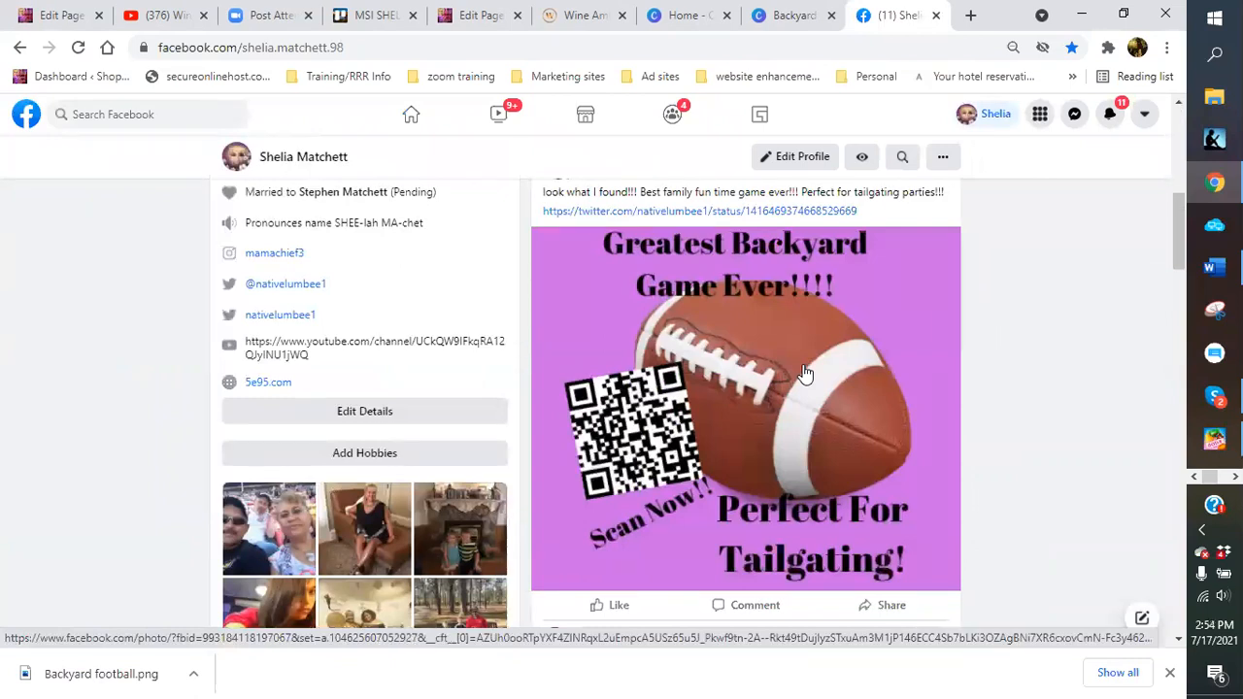
pyautogui.click(618, 211)
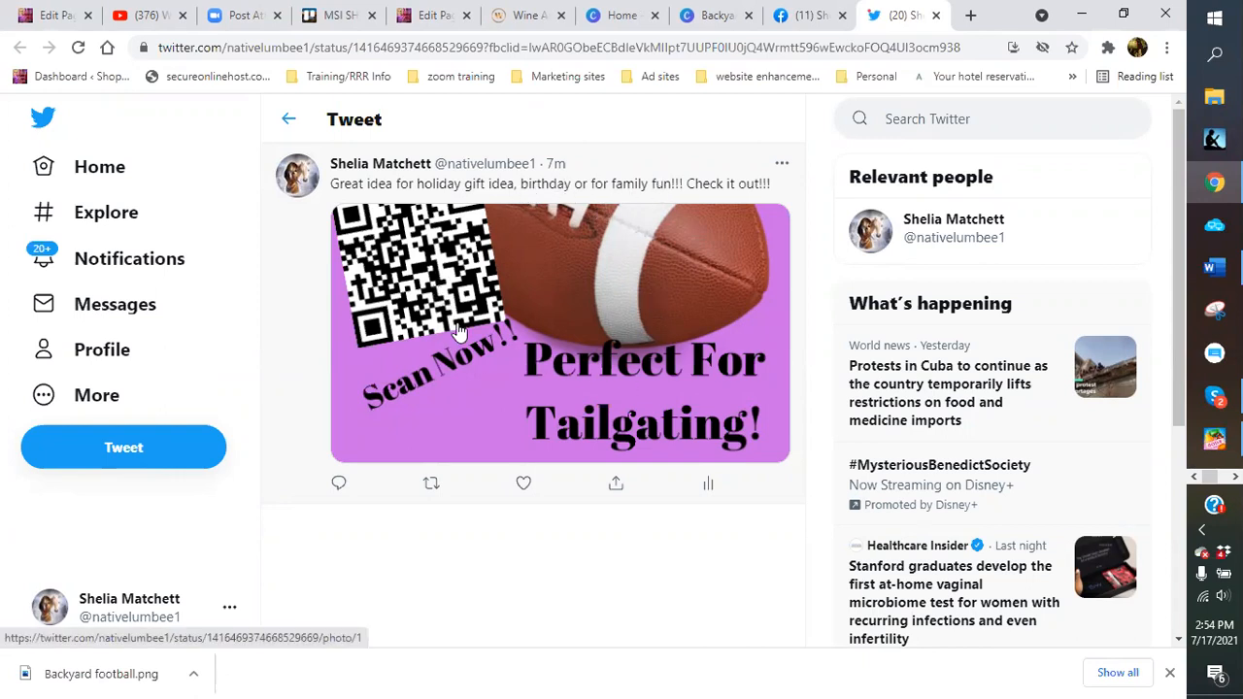
pyautogui.click(936, 16)
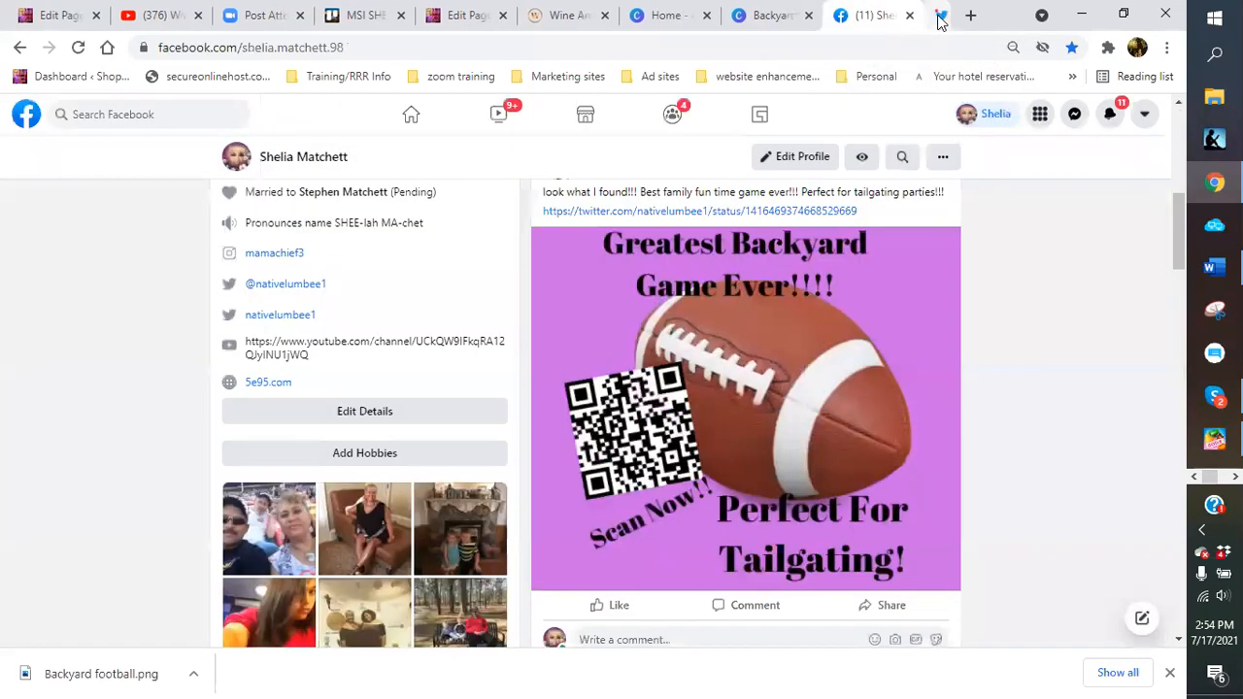
pyautogui.hotkey('ctrl', 'w')
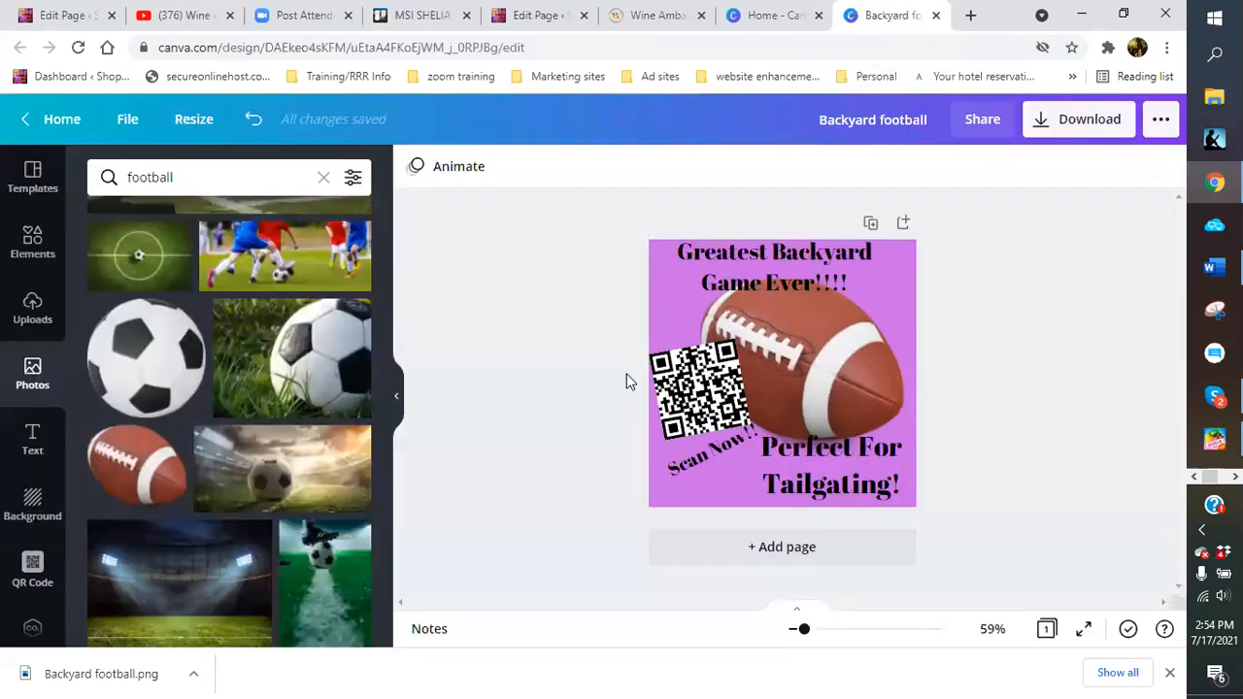
# Look over the Backyard Football page editor and the Wine Ambassador QR code page, then return to the Canva design
pyautogui.click(64, 16)
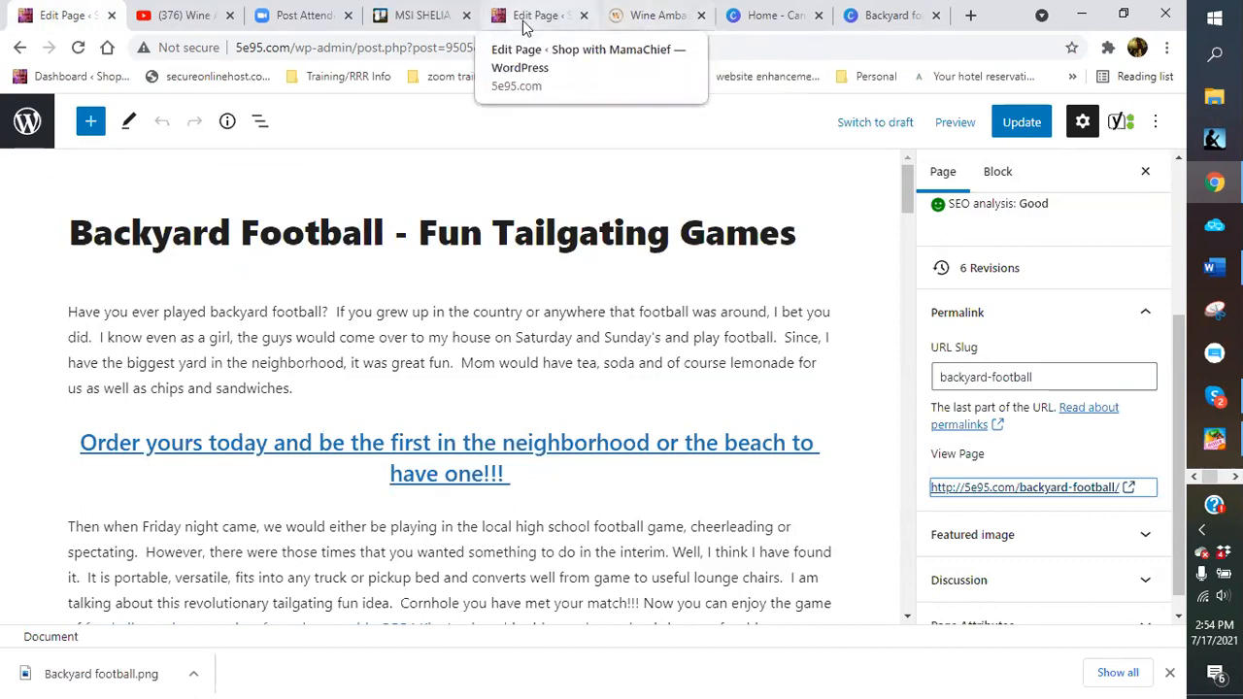
pyautogui.click(636, 24)
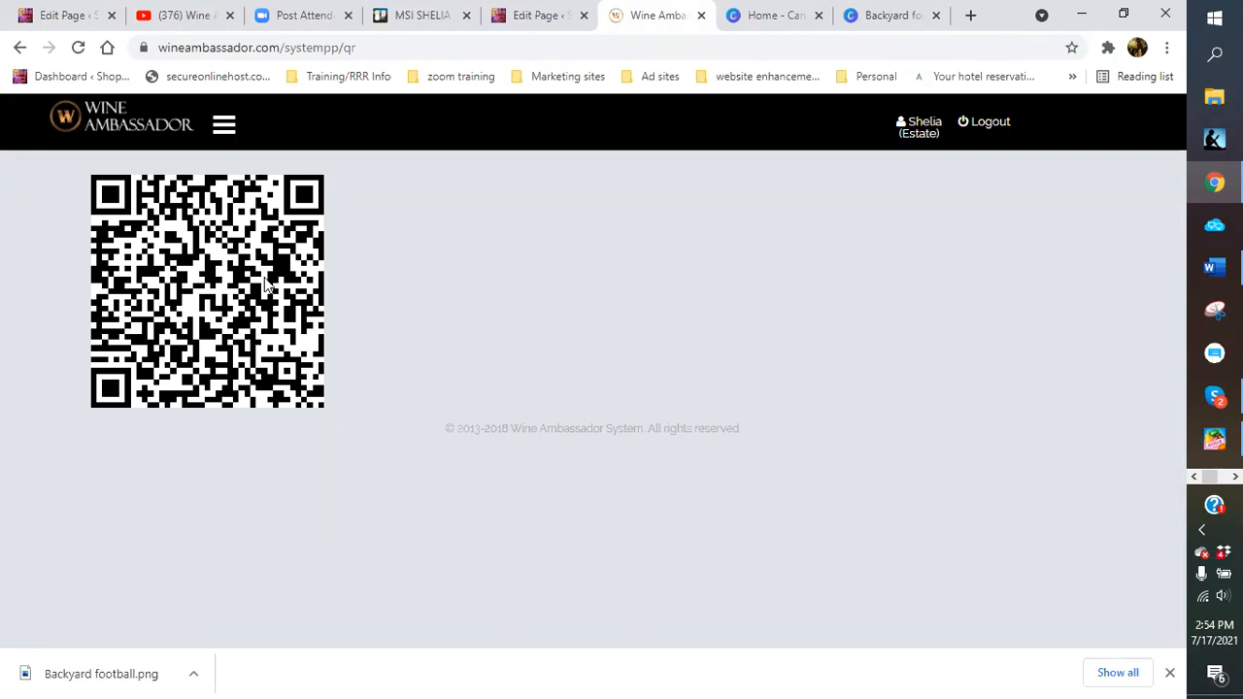
pyautogui.click(879, 24)
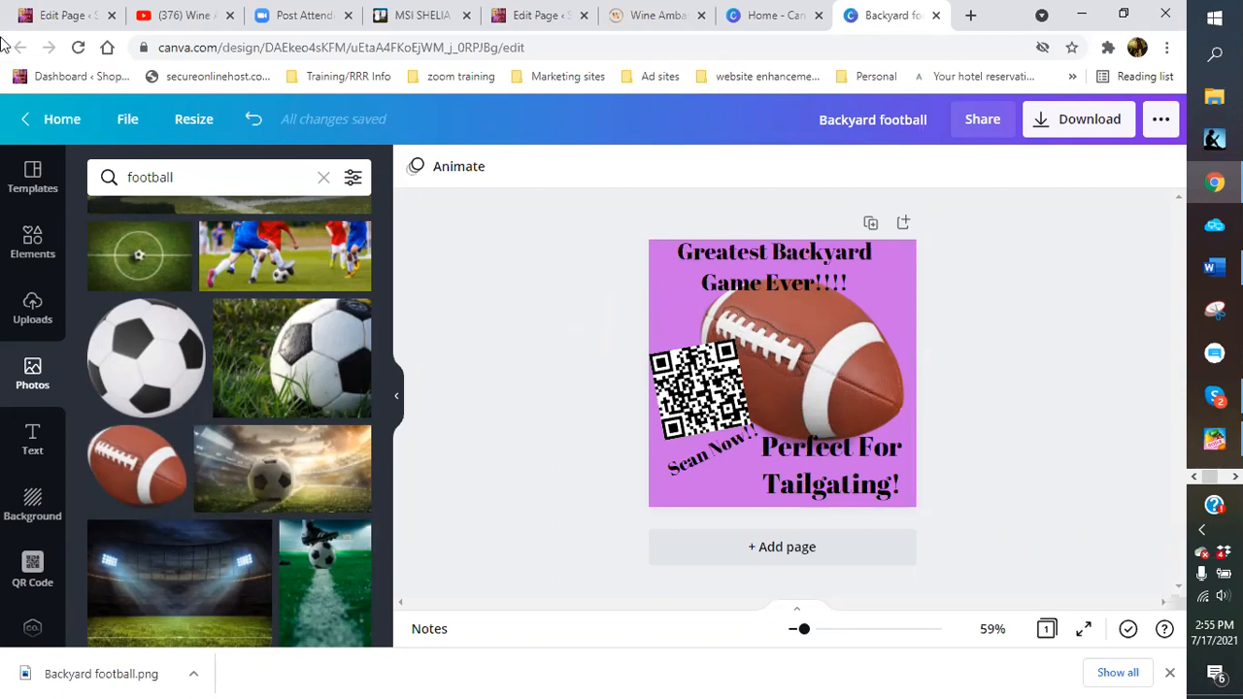
# Switch back to the 'Backyard Football - Fun Tailgating Games' page in the WordPress editor
pyautogui.click(60, 15)
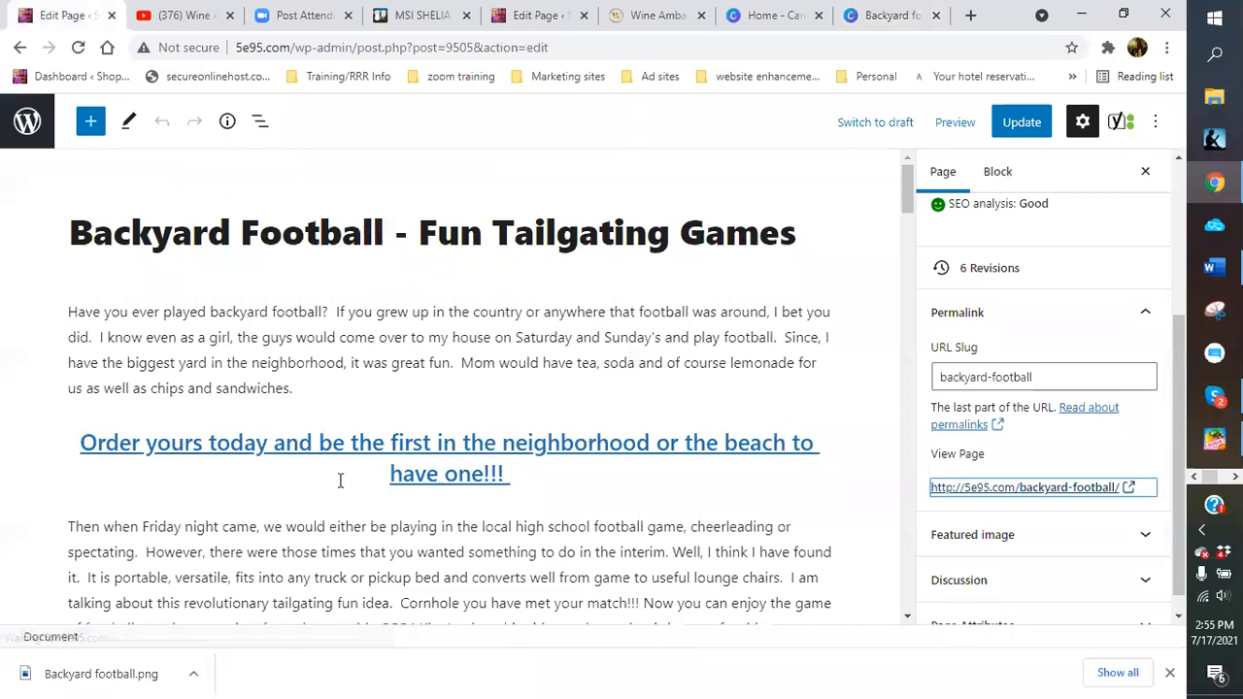
pyautogui.click(421, 444)
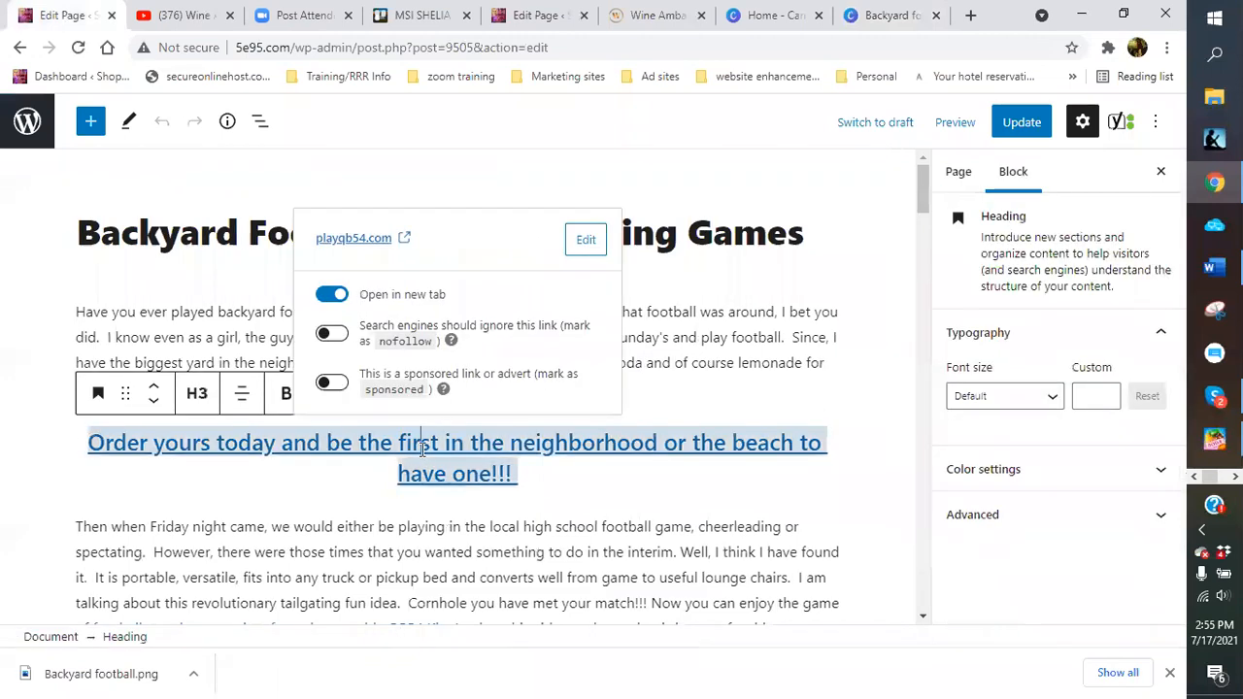
pyautogui.click(344, 241)
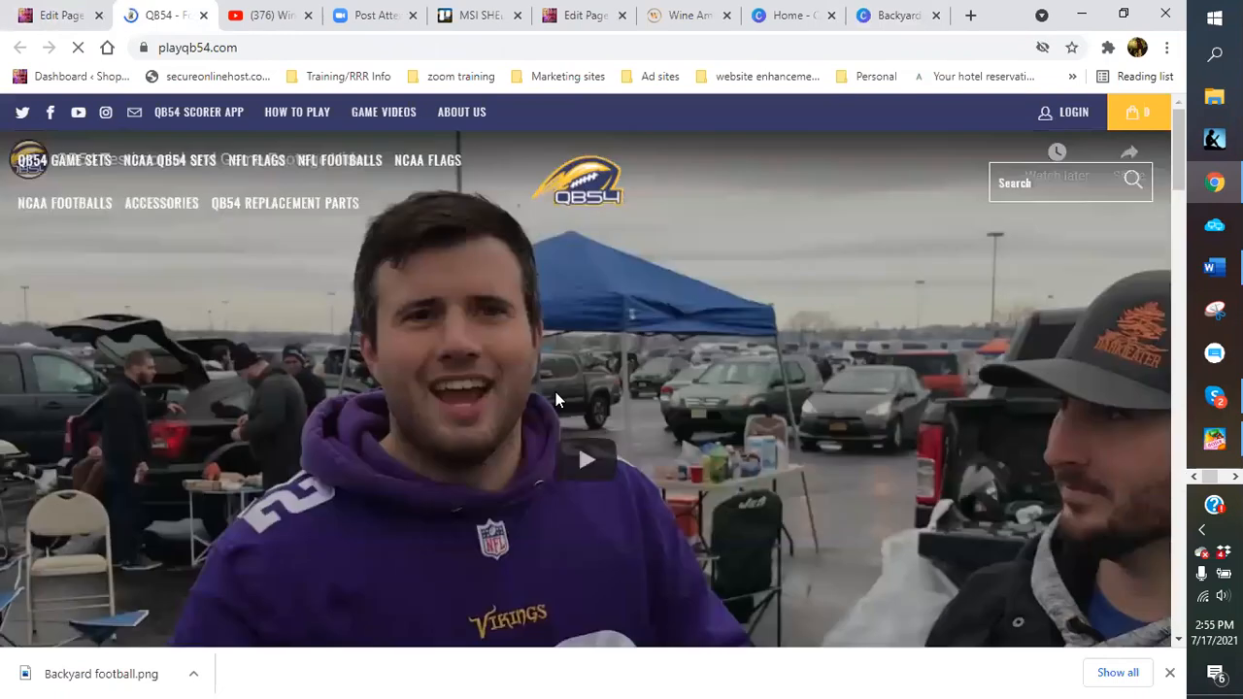
pyautogui.click(56, 19)
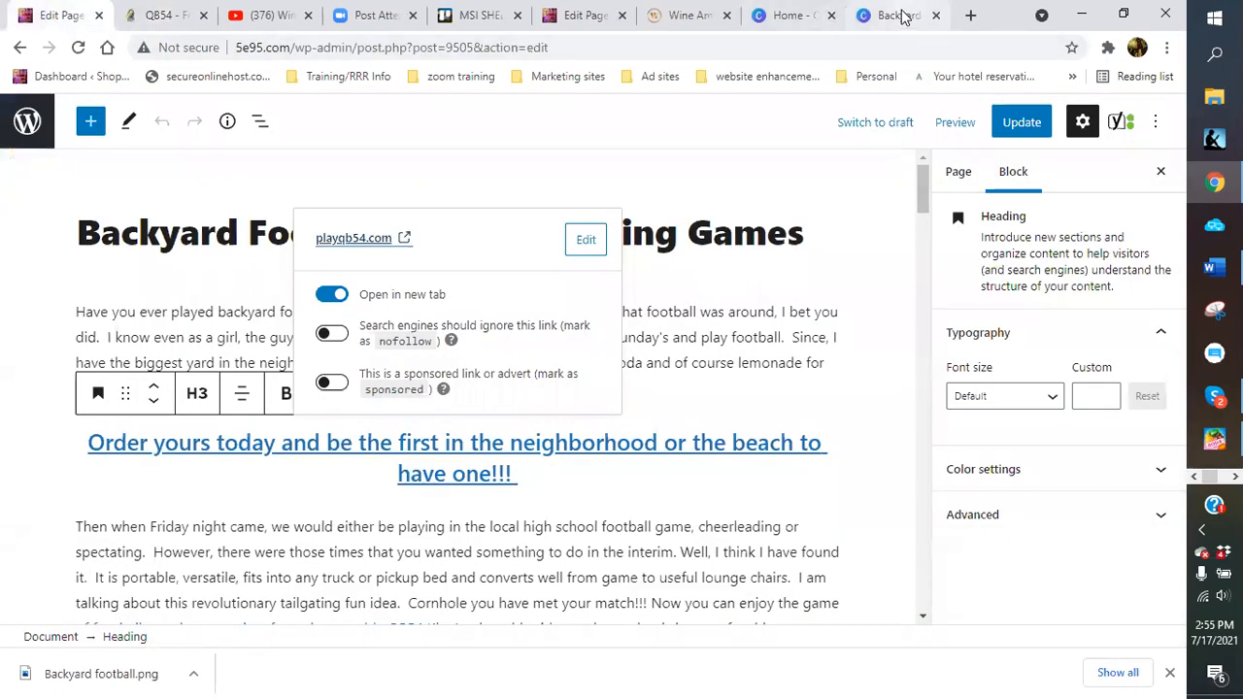
pyautogui.click(895, 16)
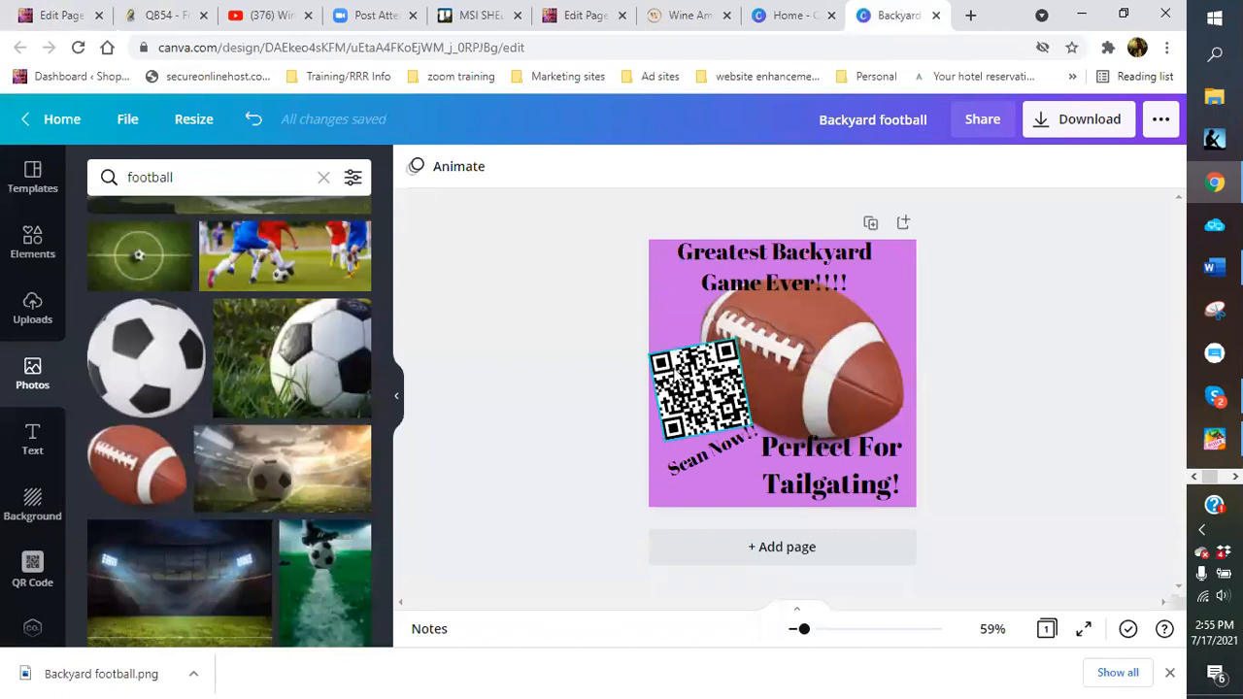
pyautogui.click(56, 16)
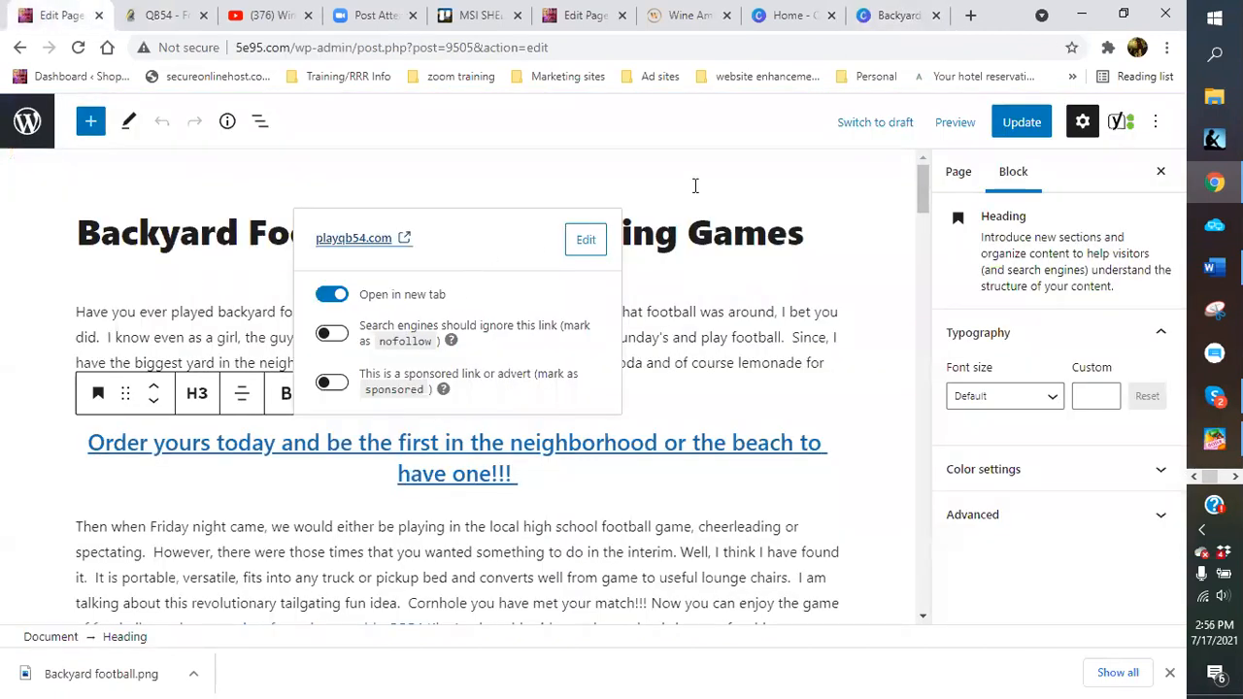
pyautogui.scroll(-15, 708, 185)
pyautogui.scroll(10, 323, 269)
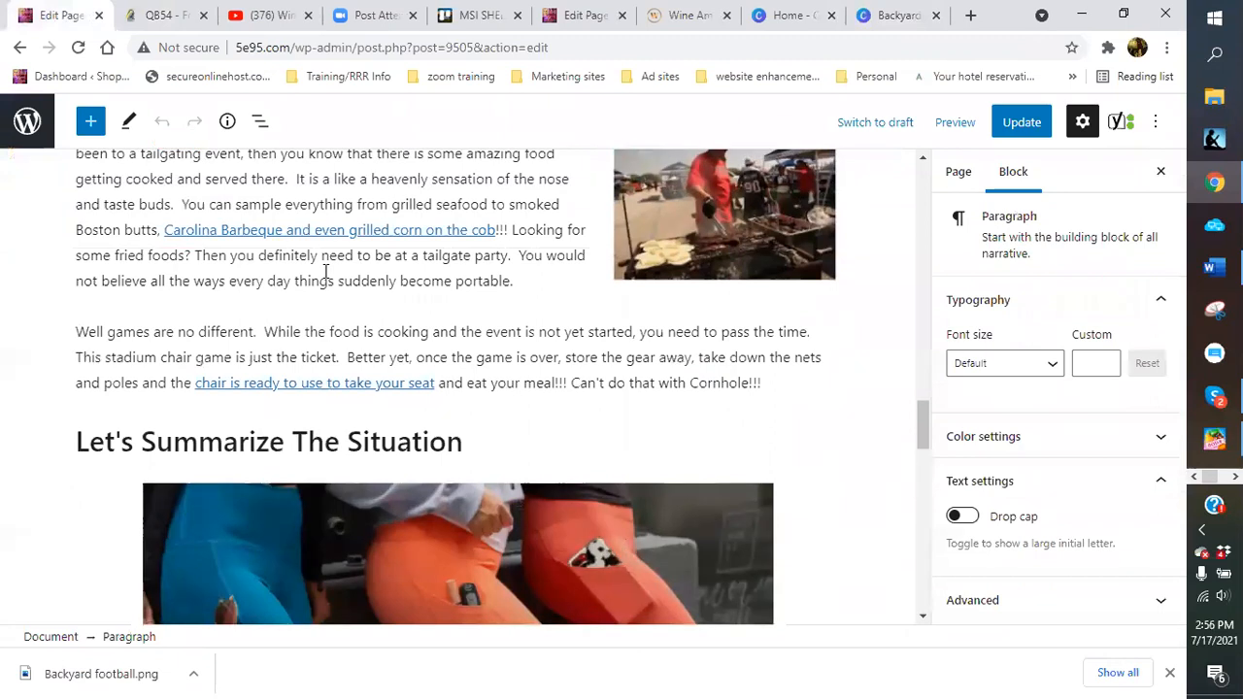
pyautogui.scroll(8, 420, 294)
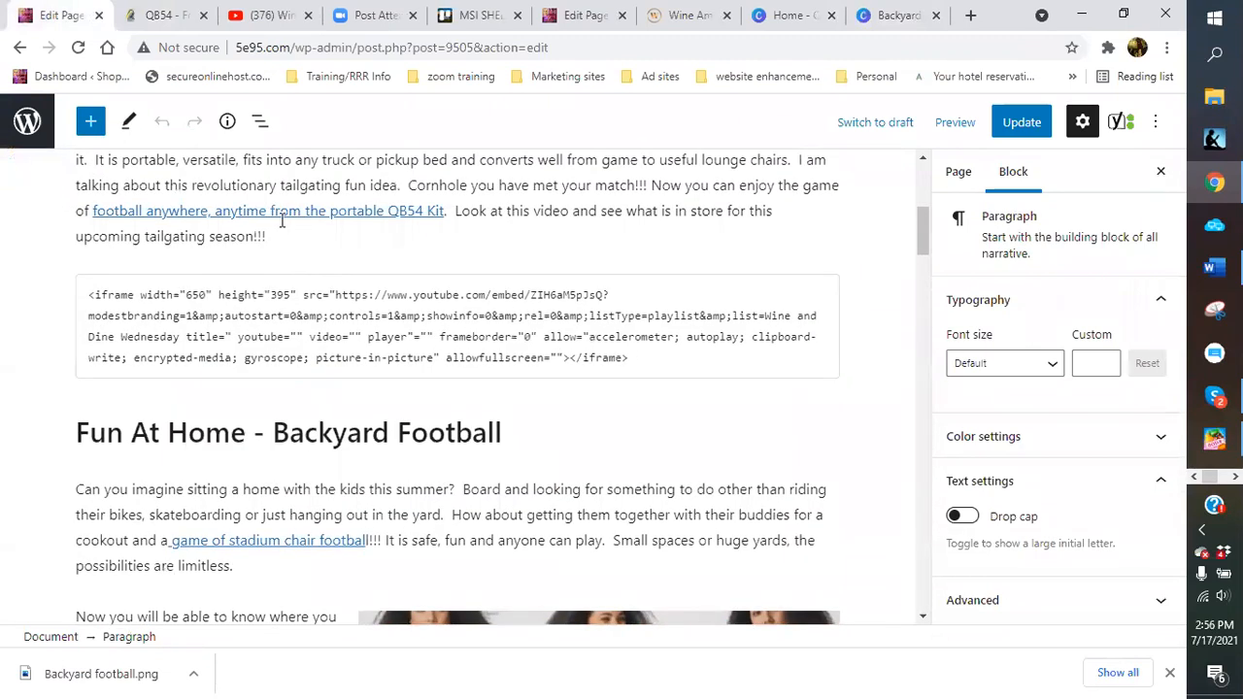
pyautogui.click(894, 15)
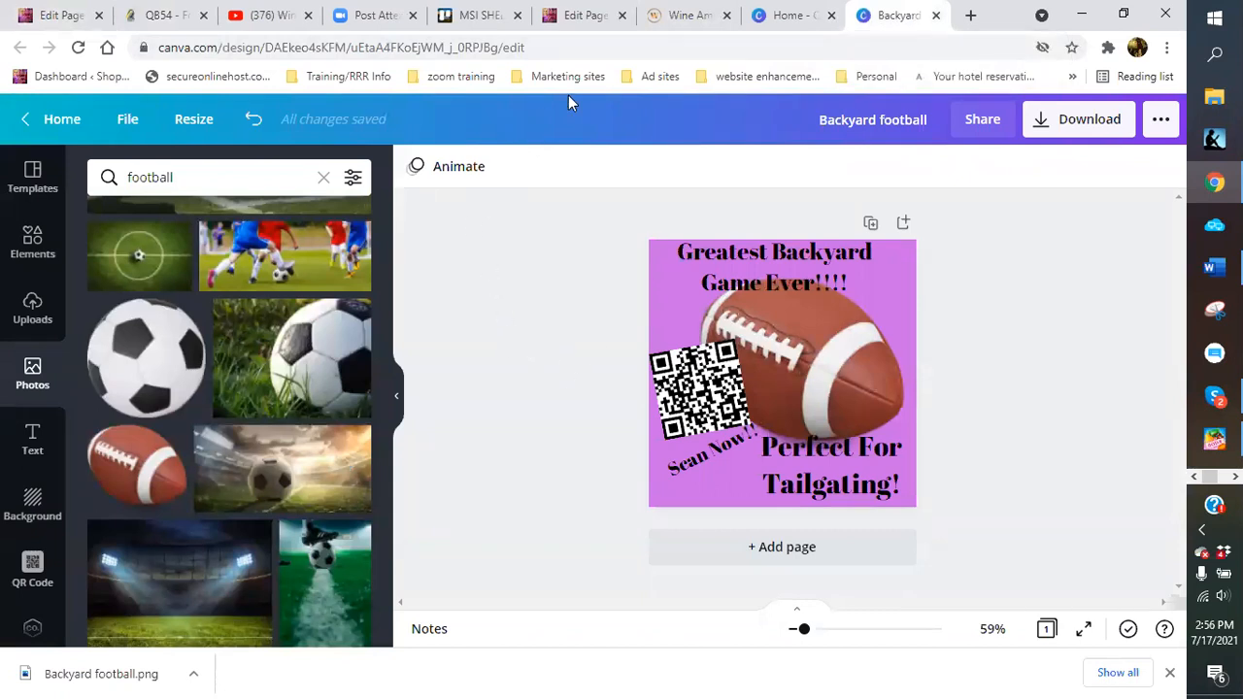
pyautogui.click(677, 16)
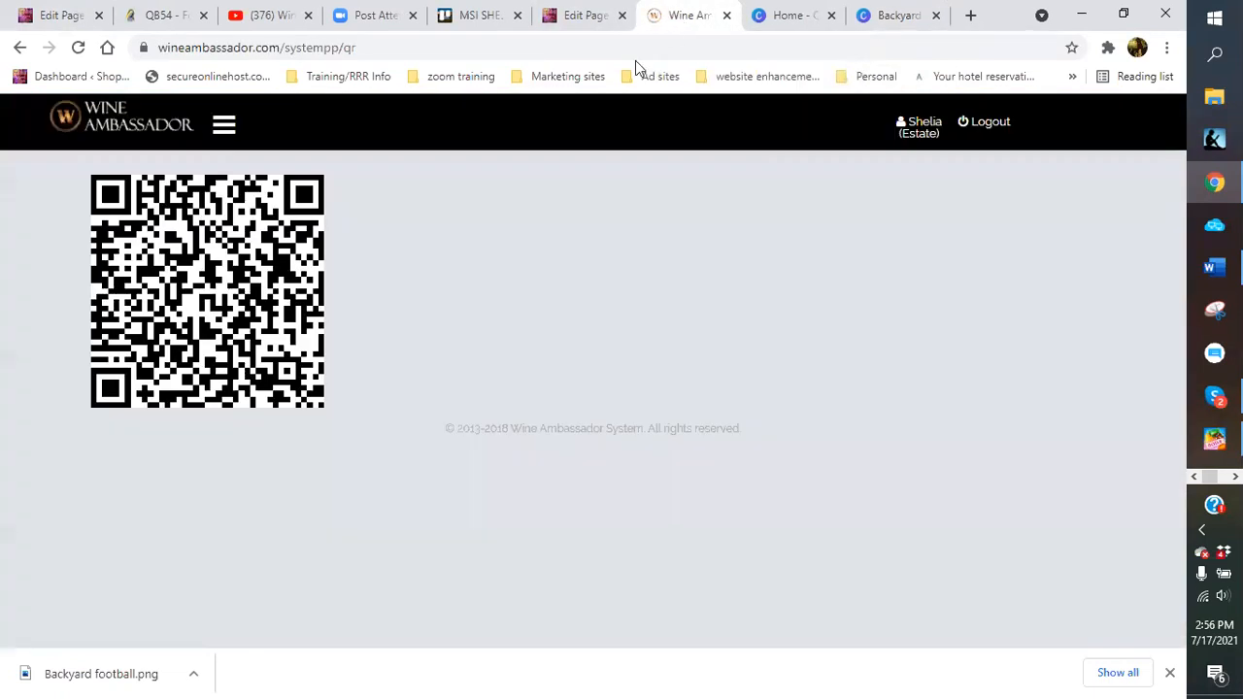
# Expand the Wine Ambassador site menu to show the System, Marketing, Commissions, My Team and Shopping sections
pyautogui.click(226, 127)
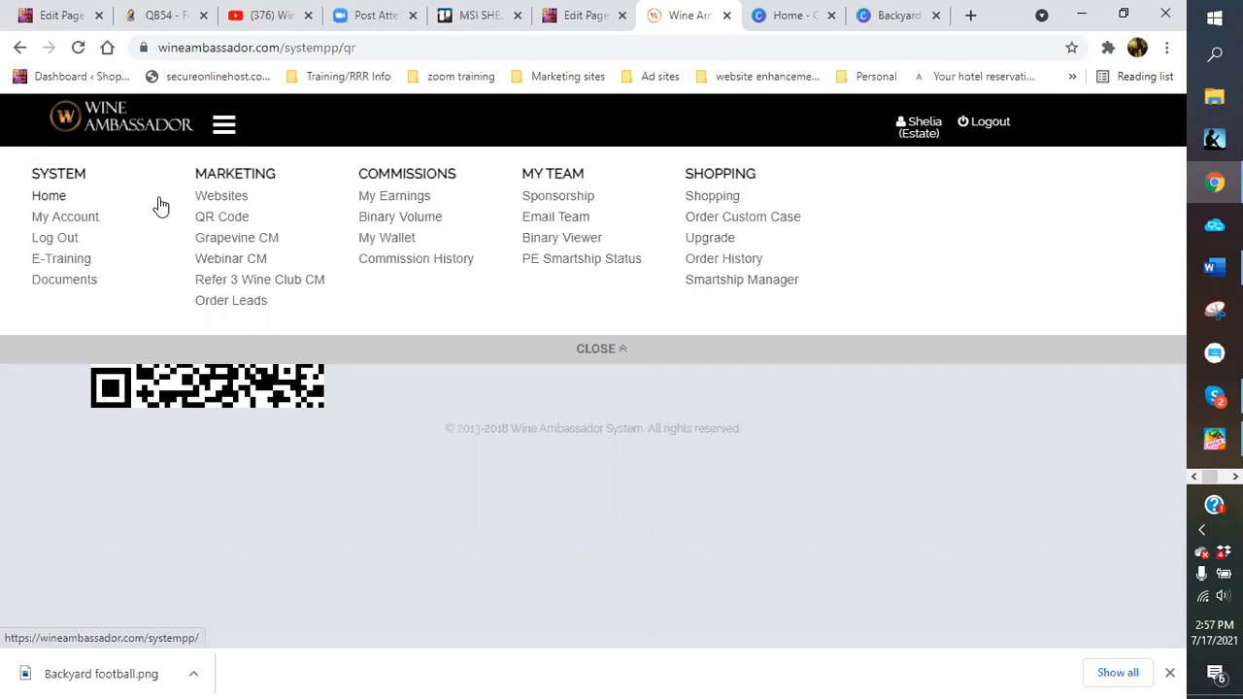
# Open Marketing > Websites and browse the Webinar, Refer 3 Wine Club and Grapevine landing pages
pyautogui.click(222, 197)
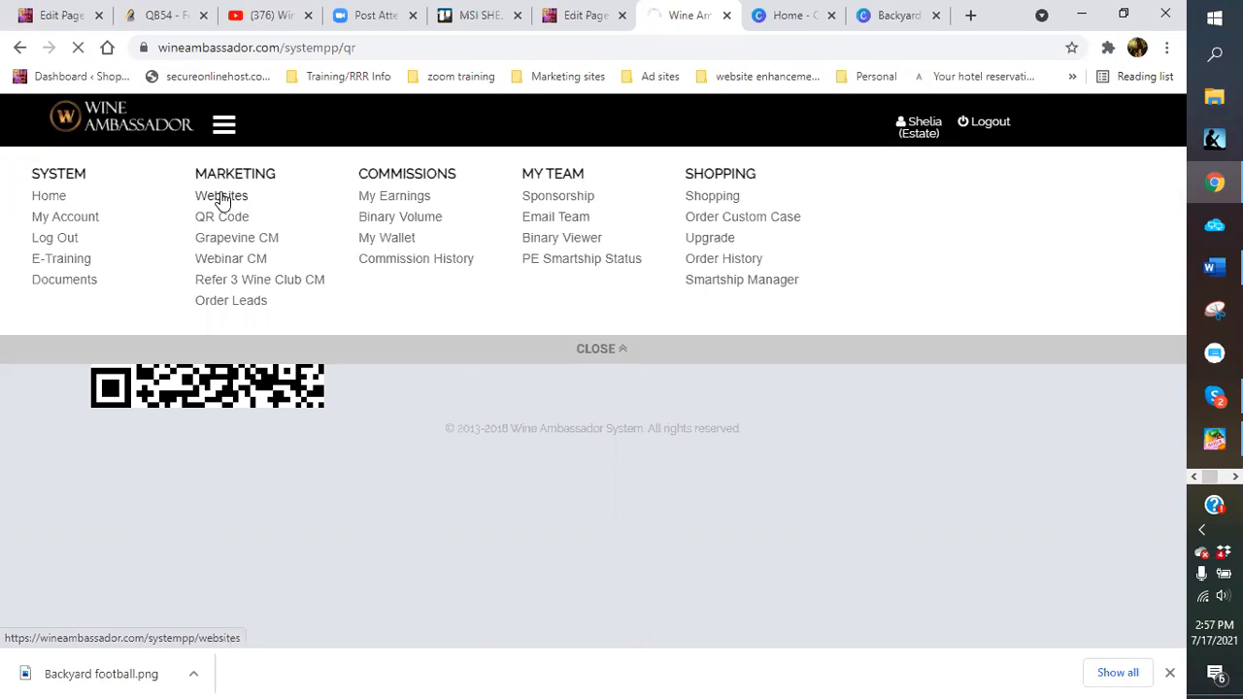
pyautogui.scroll(-1, 222, 199)
pyautogui.scroll(-1, 351, 459)
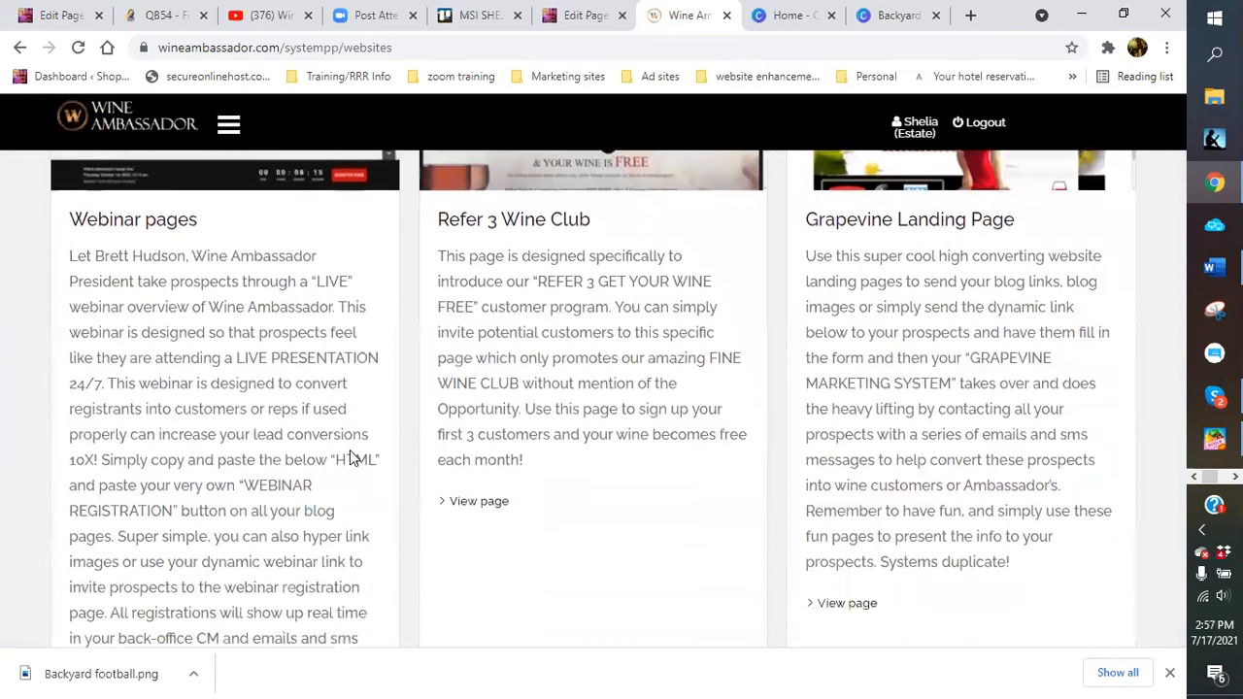
pyautogui.scroll(-4, 352, 458)
pyautogui.scroll(5, 350, 459)
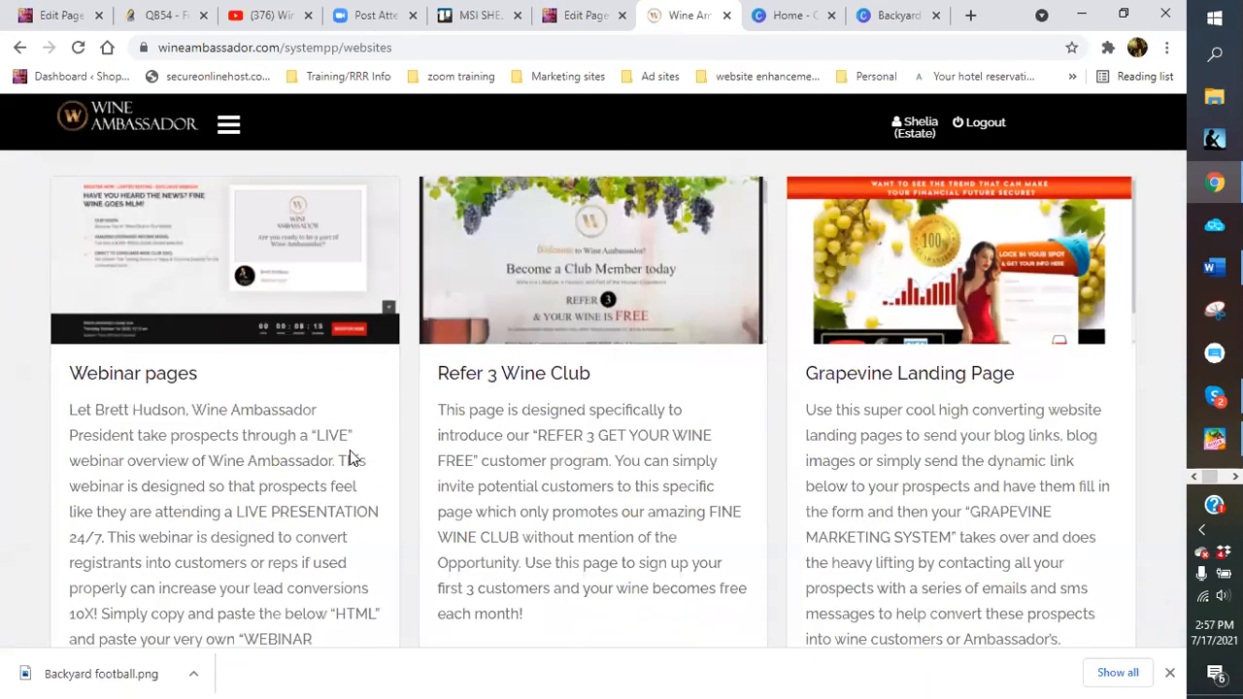
pyautogui.scroll(-2, 314, 386)
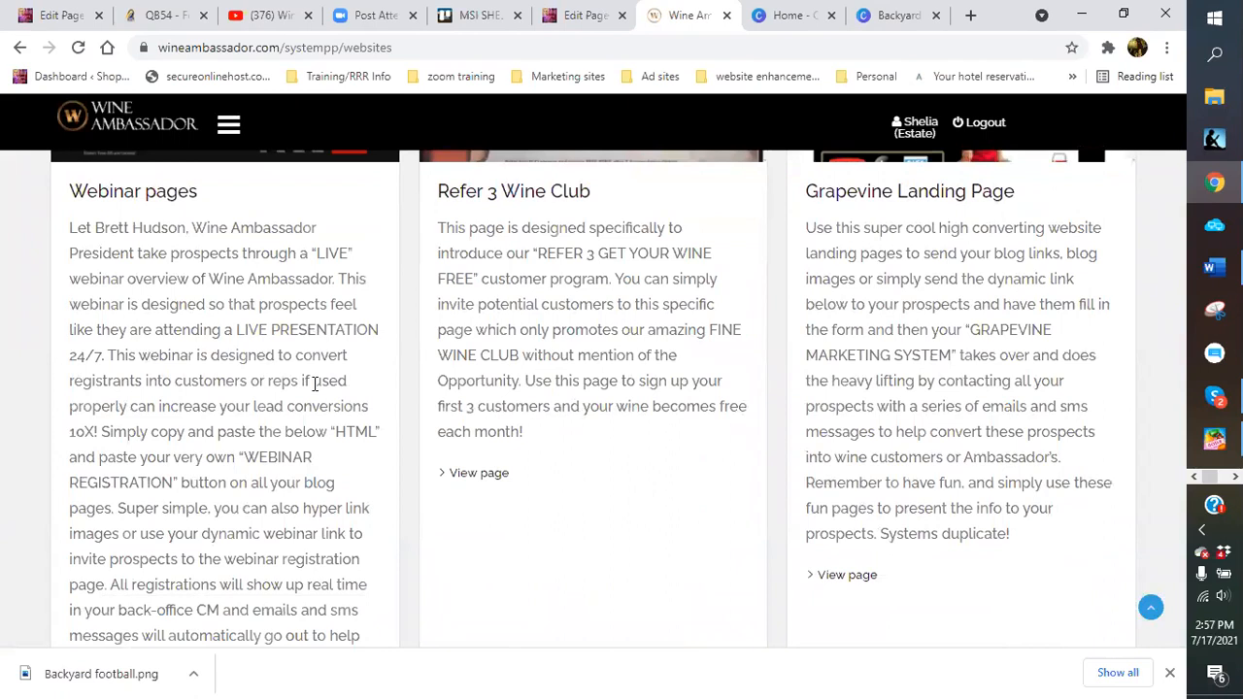
pyautogui.scroll(2, 314, 386)
pyautogui.scroll(-7, 314, 387)
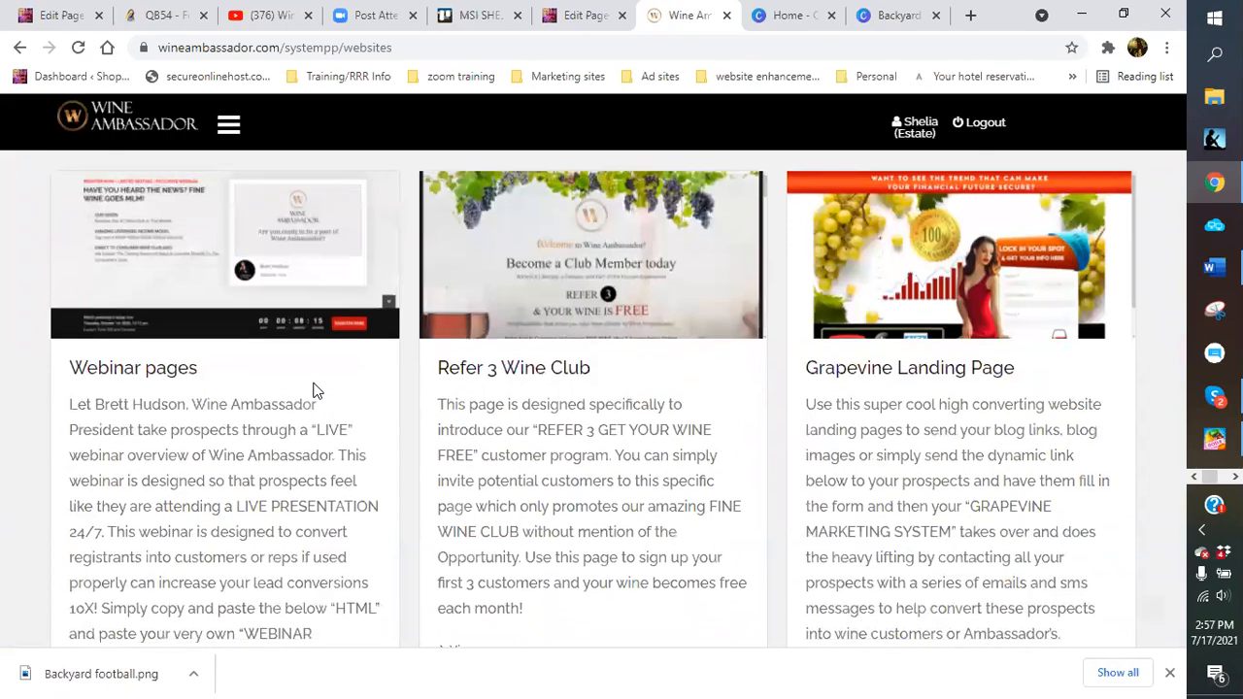
pyautogui.scroll(-2, 314, 386)
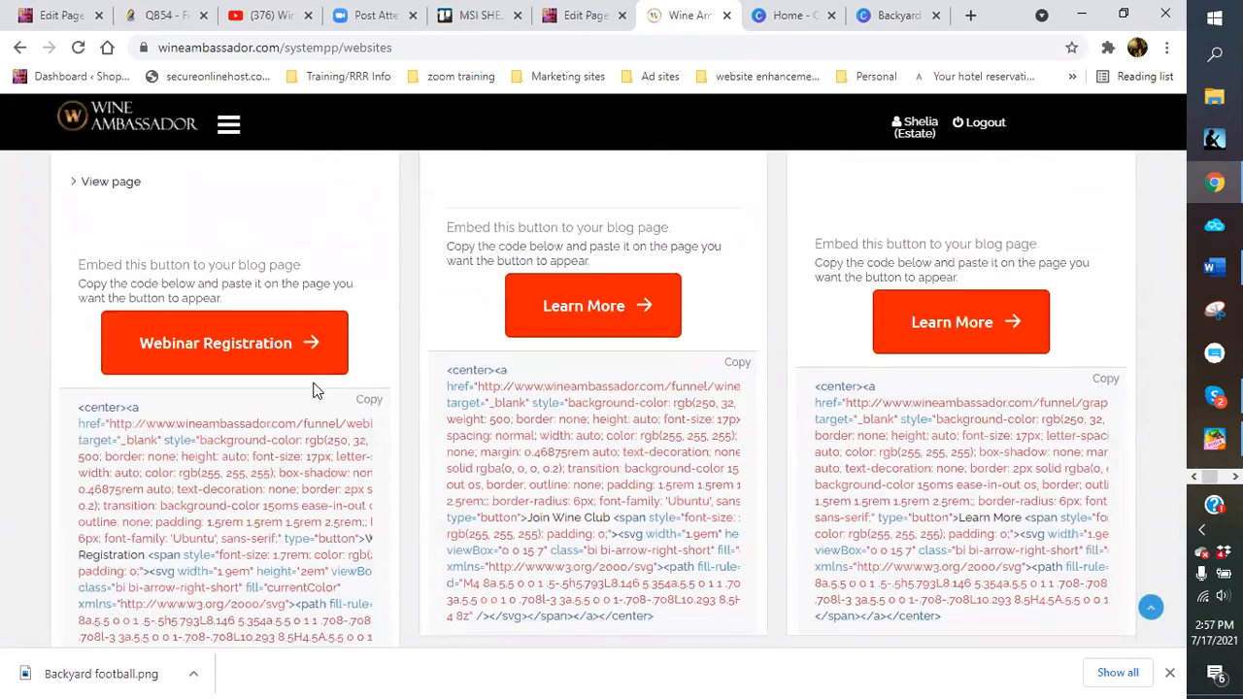
pyautogui.scroll(7, 314, 386)
pyautogui.scroll(1, 313, 386)
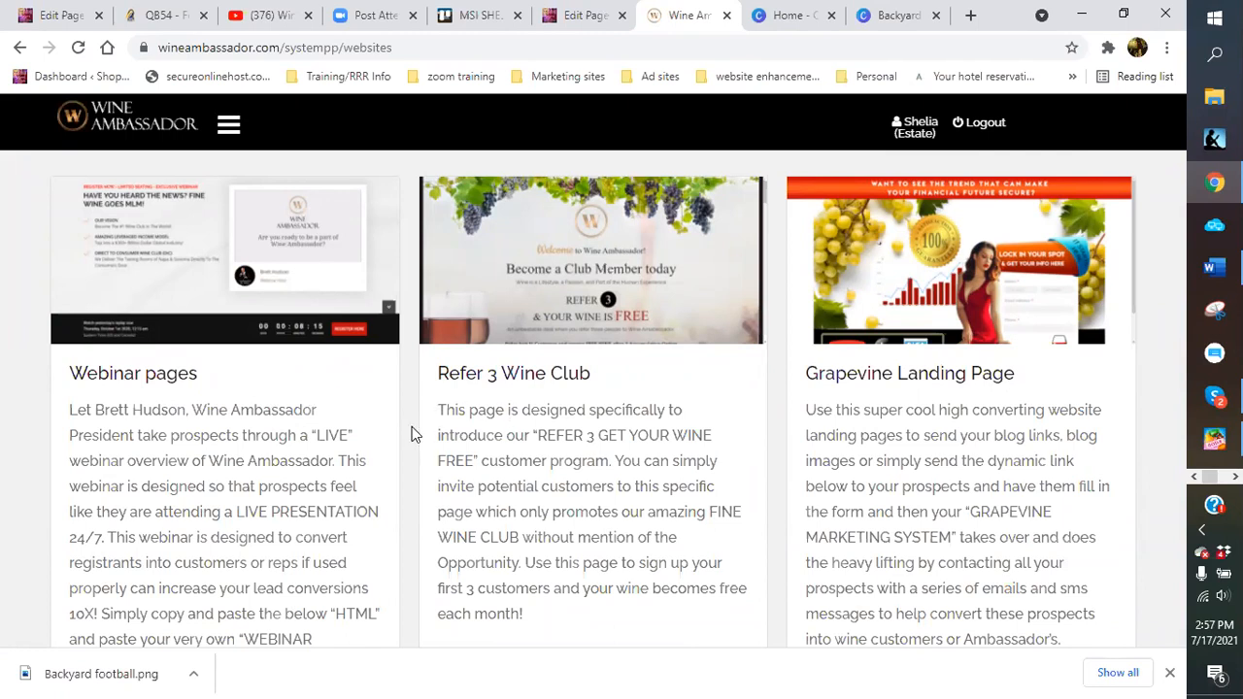
pyautogui.scroll(-3, 404, 427)
pyautogui.scroll(3, 380, 402)
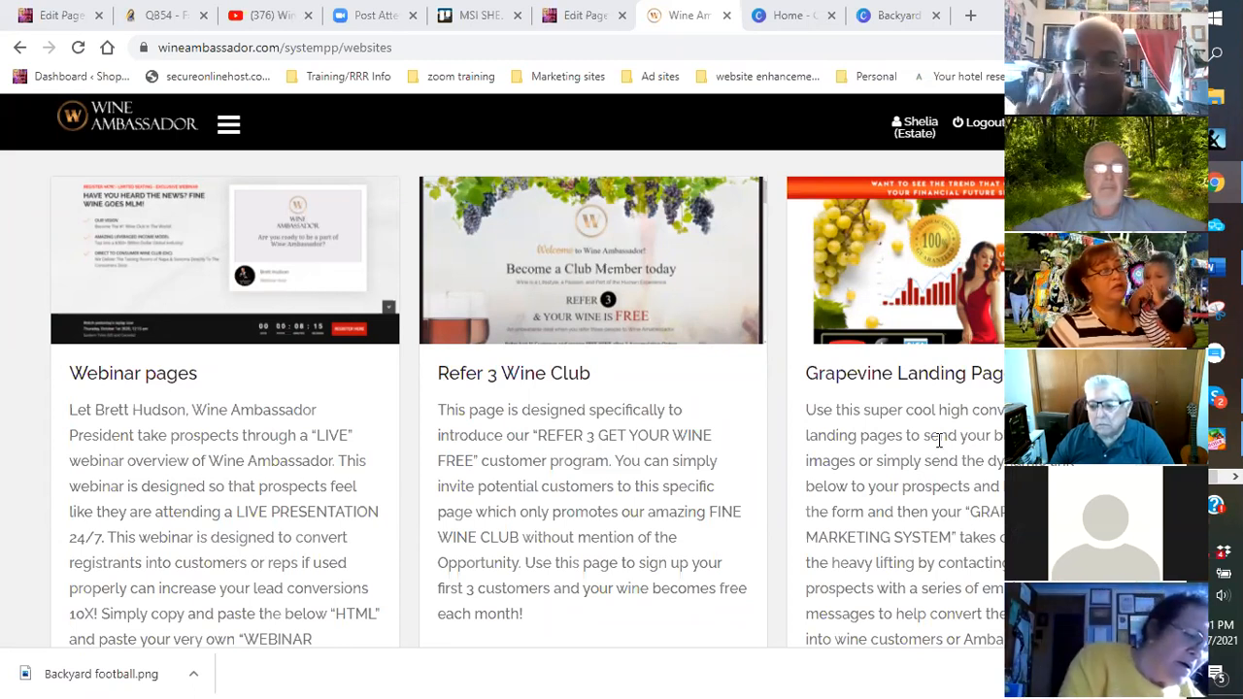
pyautogui.moveTo(1105, 292); pyautogui.dragTo(1034, 291)
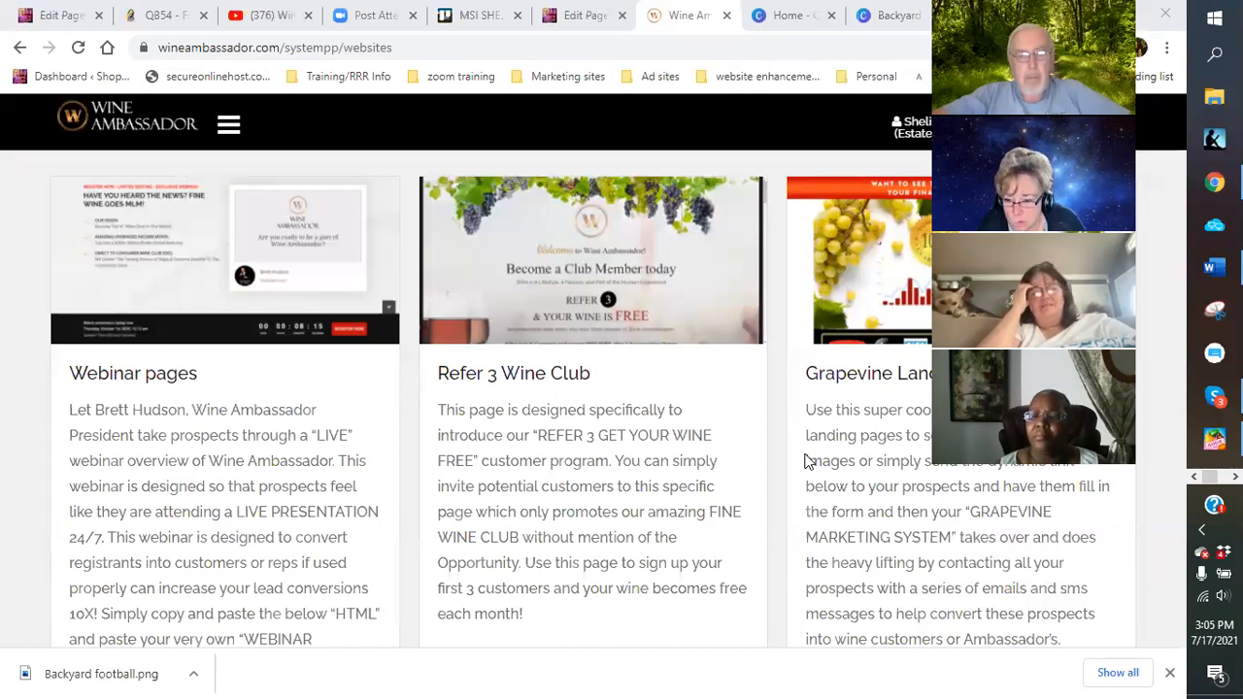
pyautogui.moveTo(1211, 398)
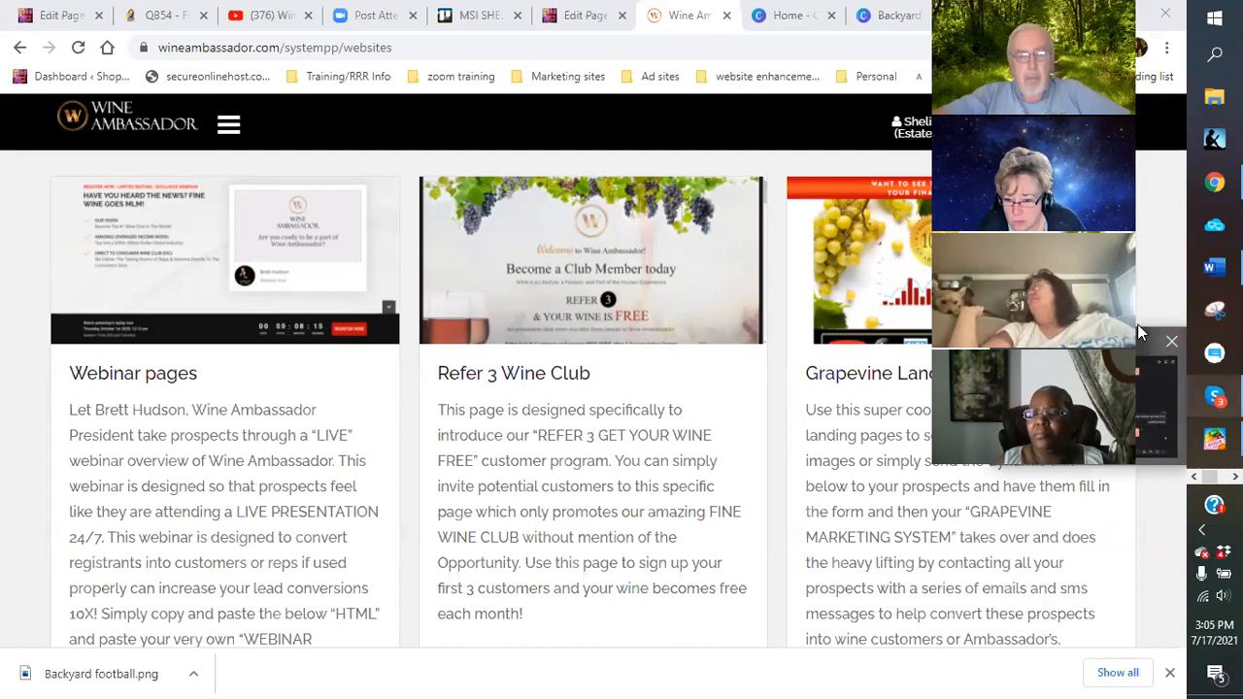